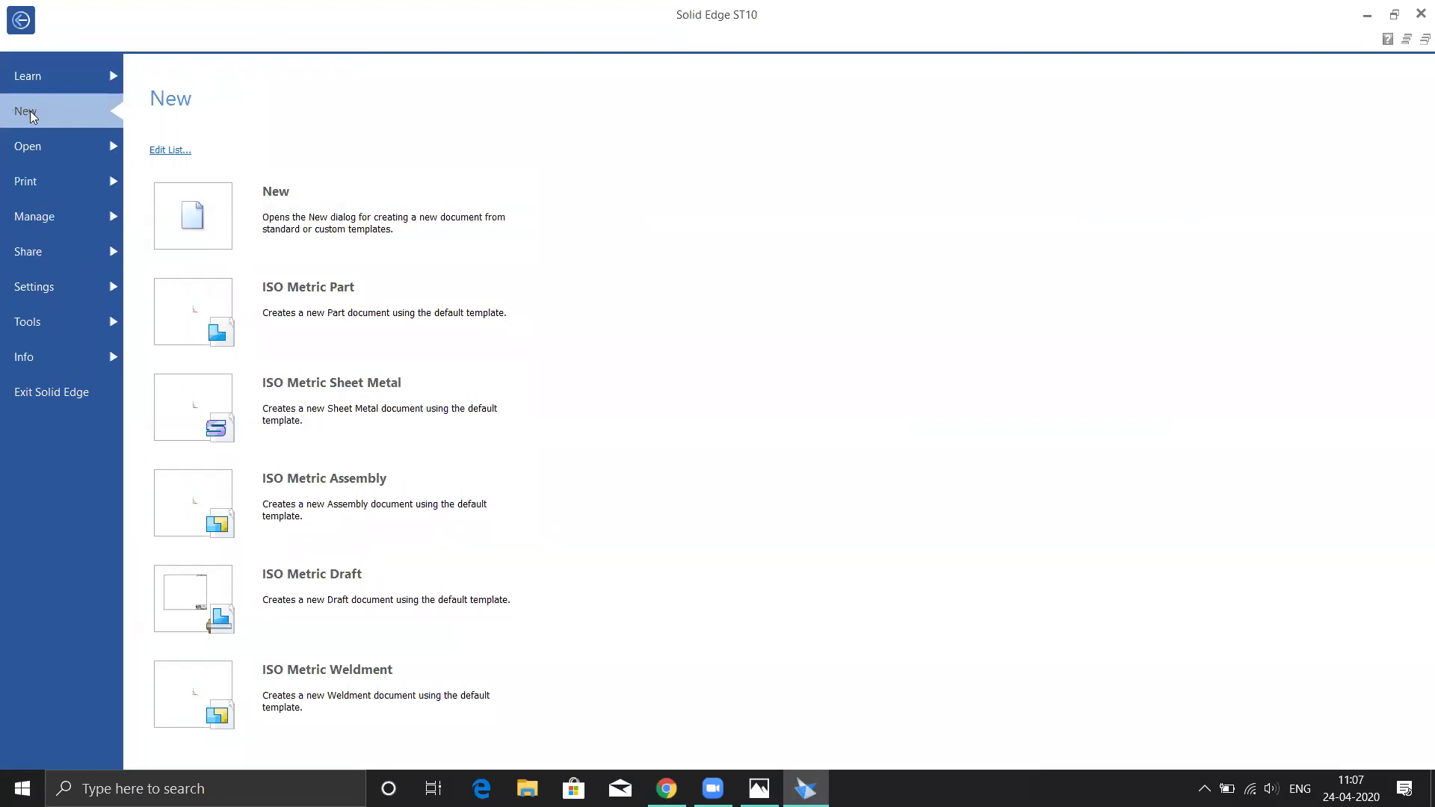
- Create a new part document from the ISO Metric Part template
mouse_move(330, 304)
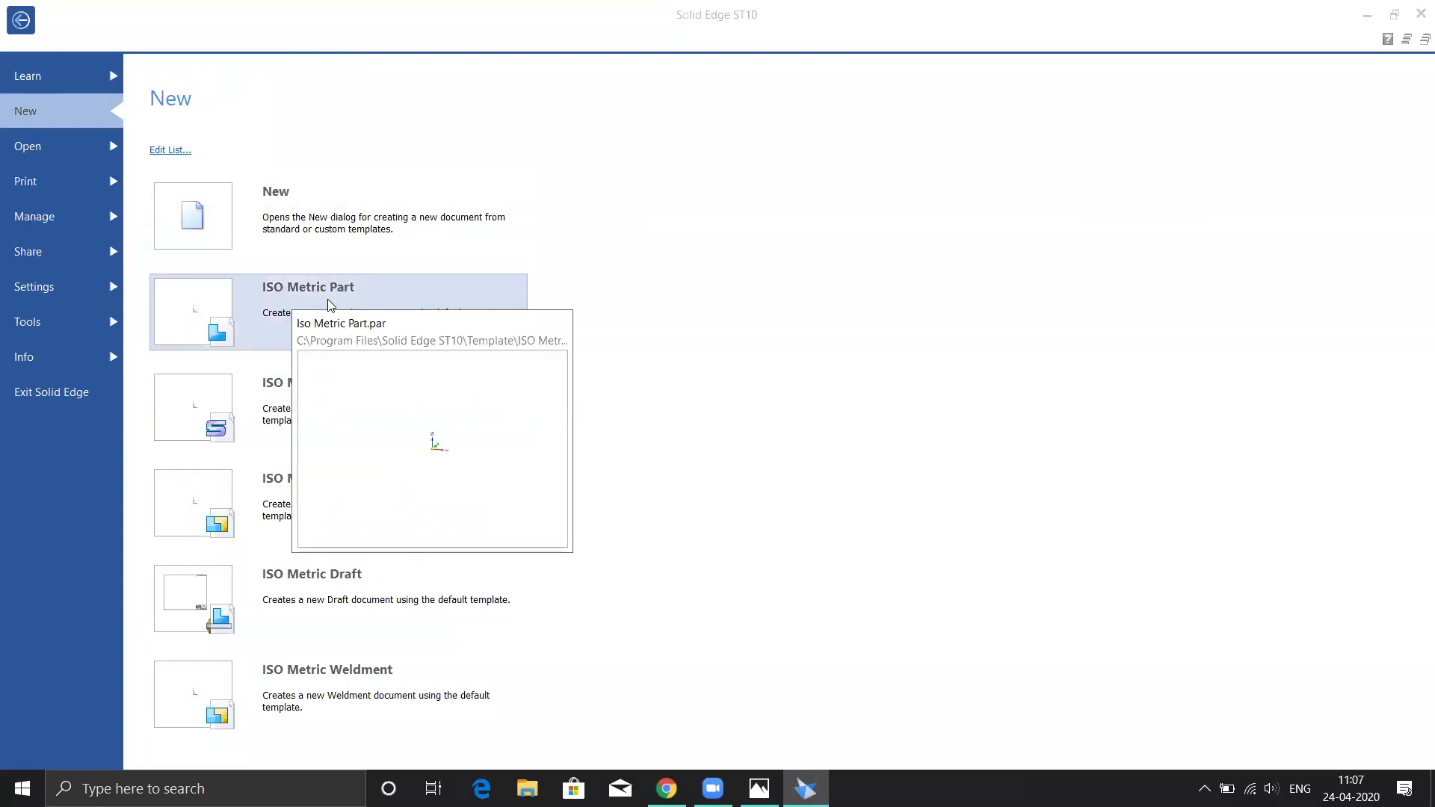
click(326, 306)
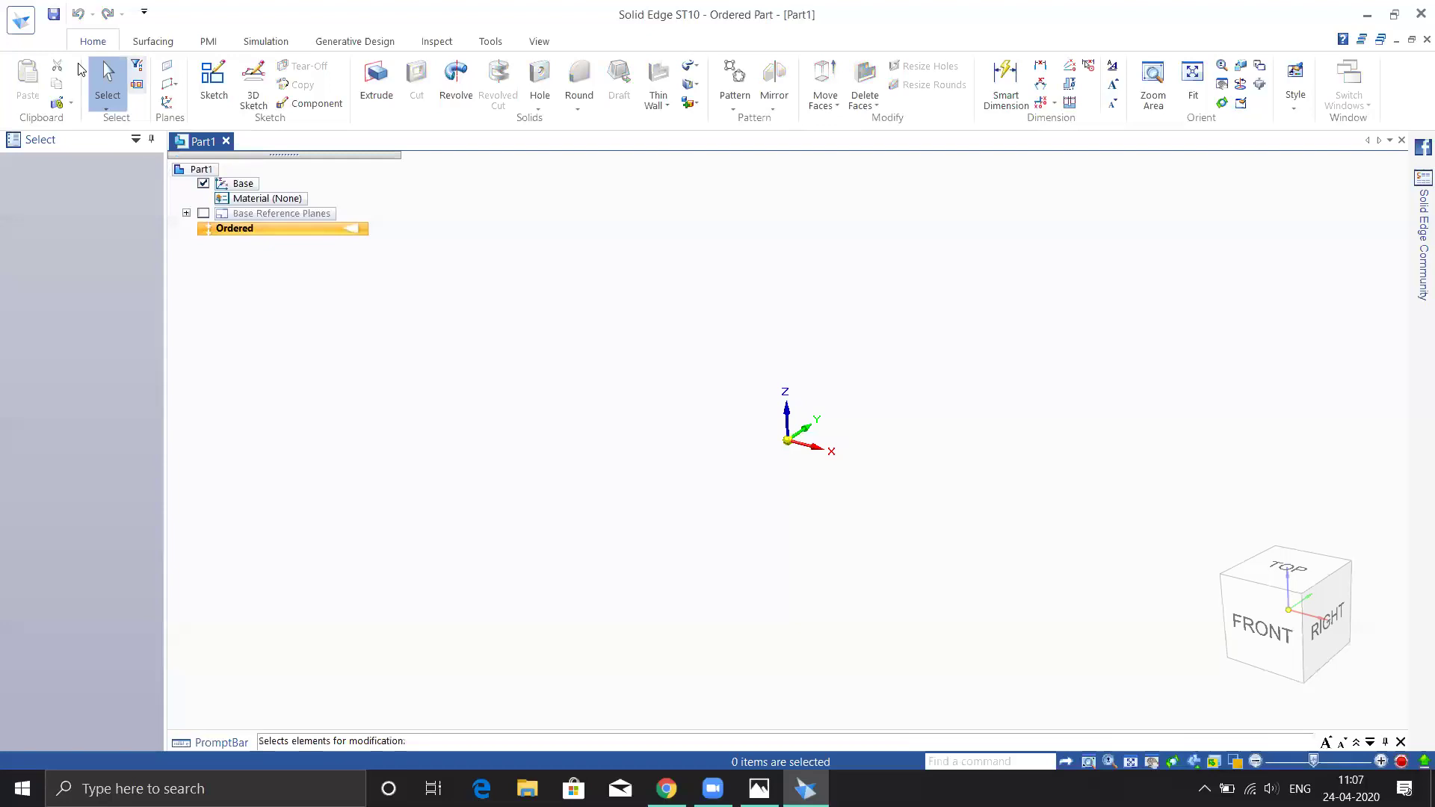
click(491, 42)
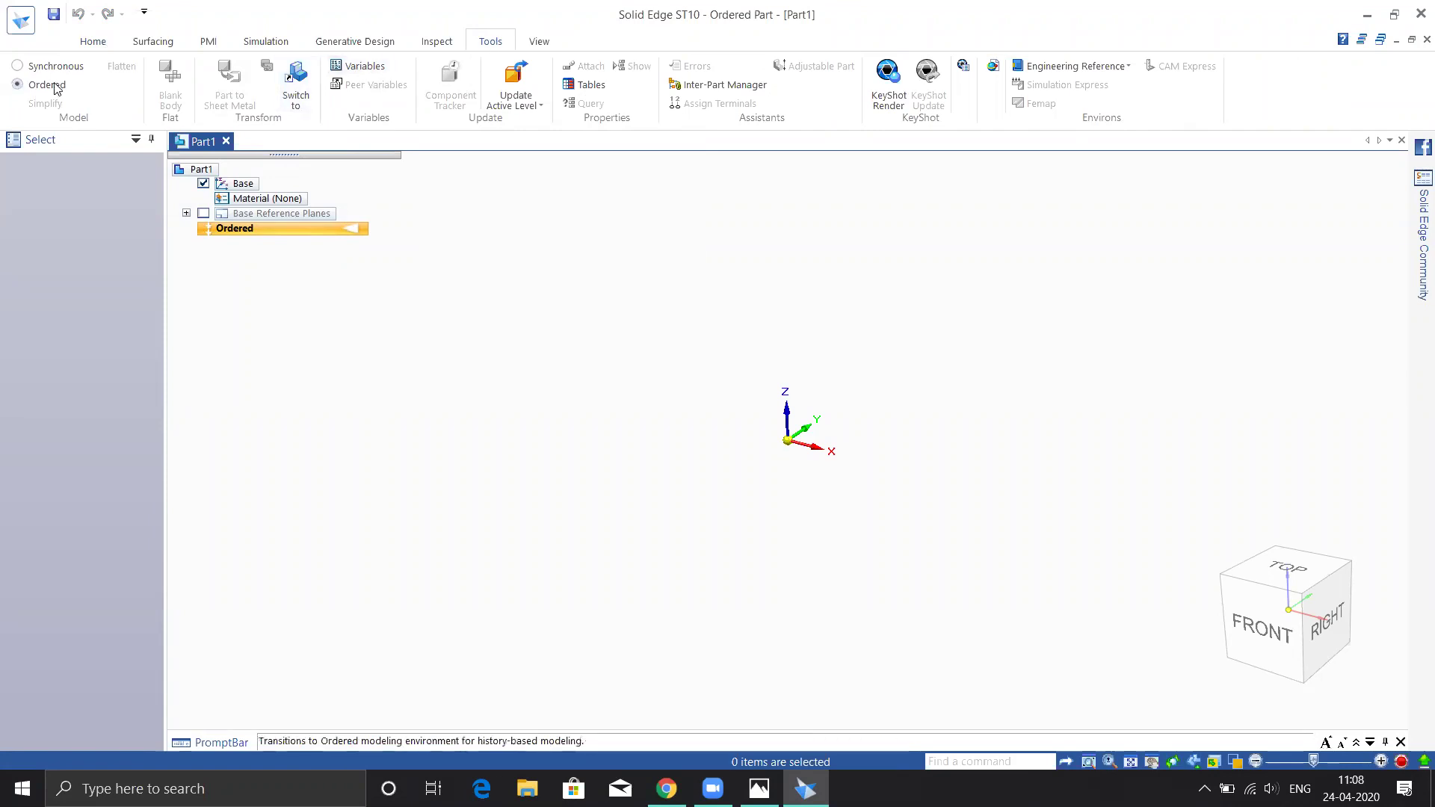
click(94, 42)
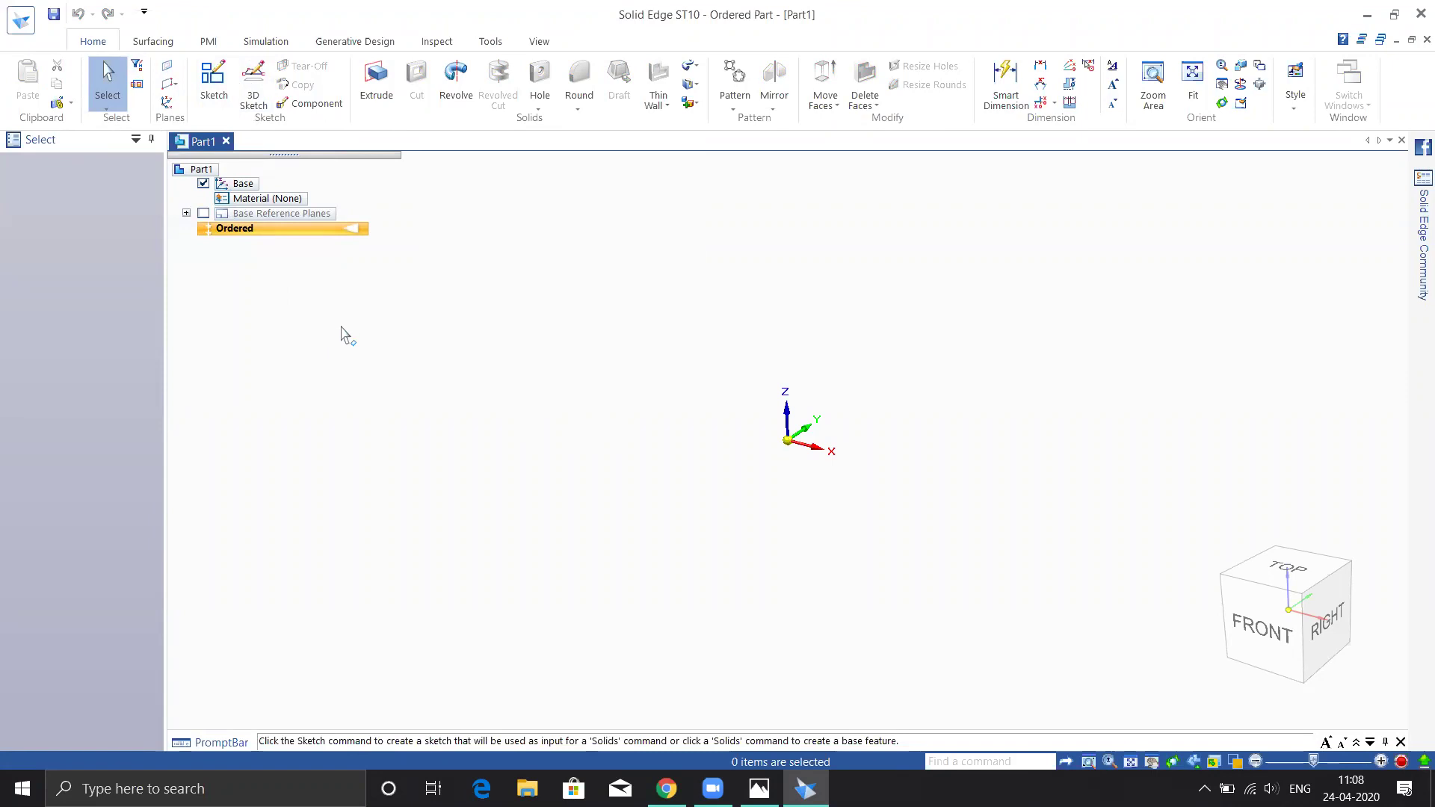
click(490, 41)
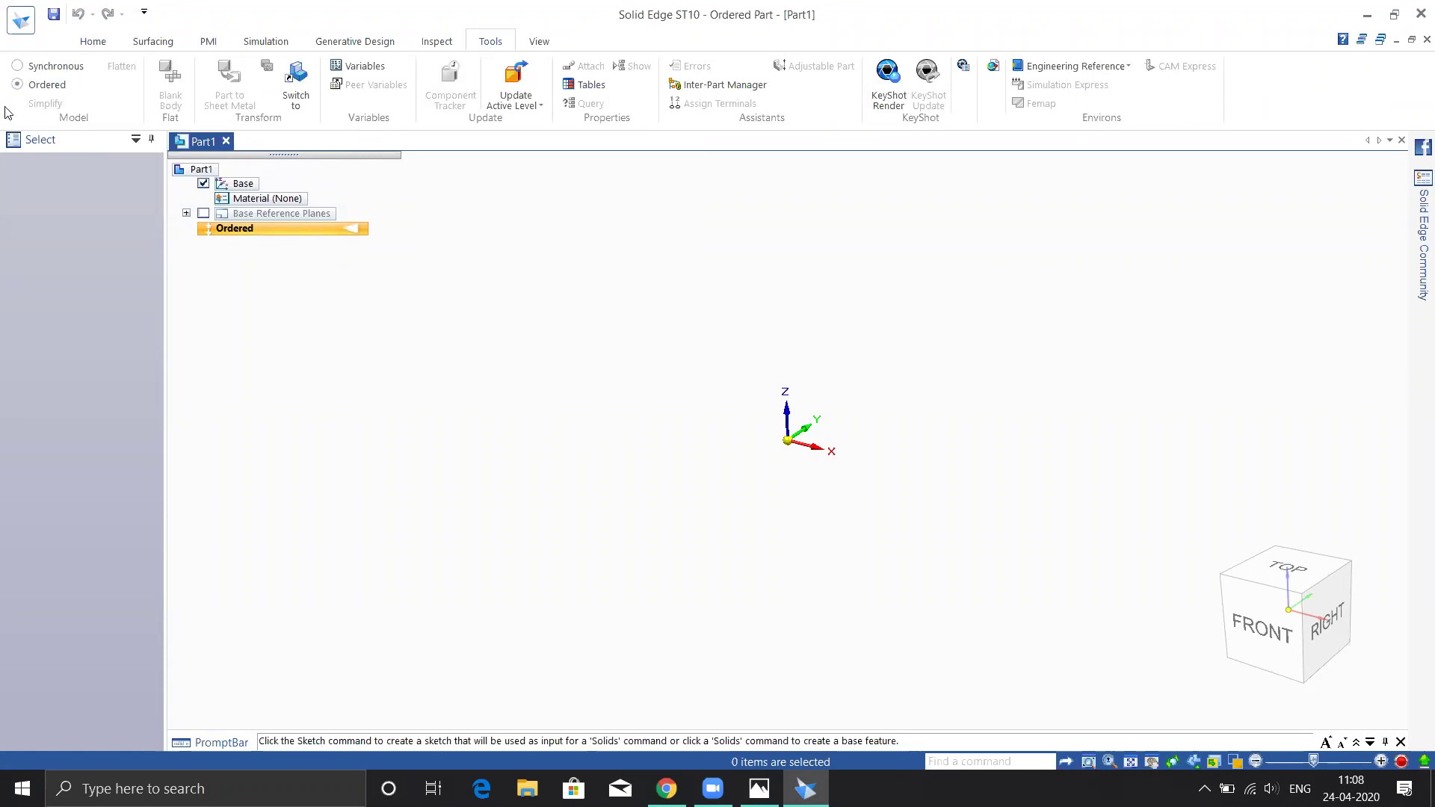
click(93, 42)
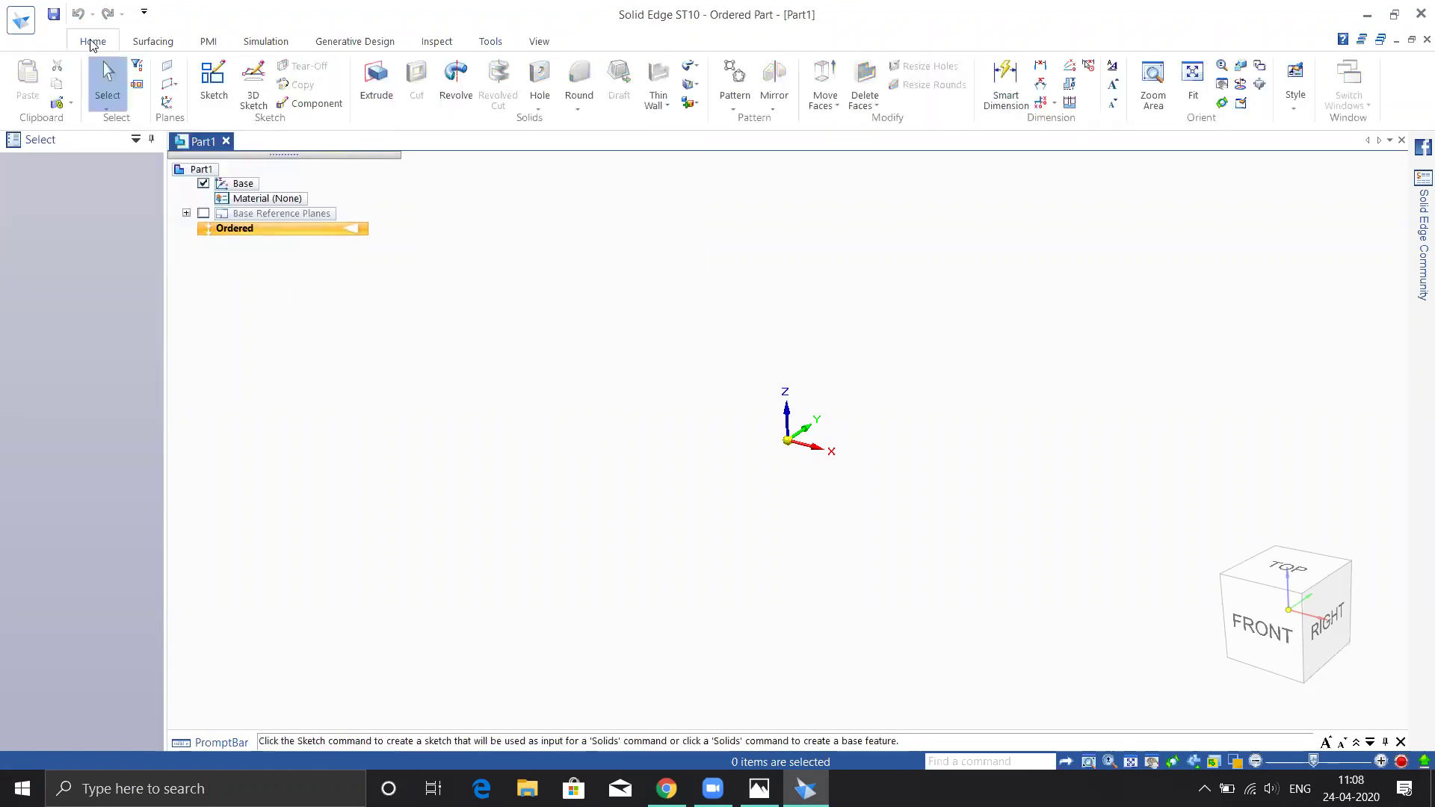
- Start a new sketch on the Front (xz) plane of the base coordinate system
click(214, 82)
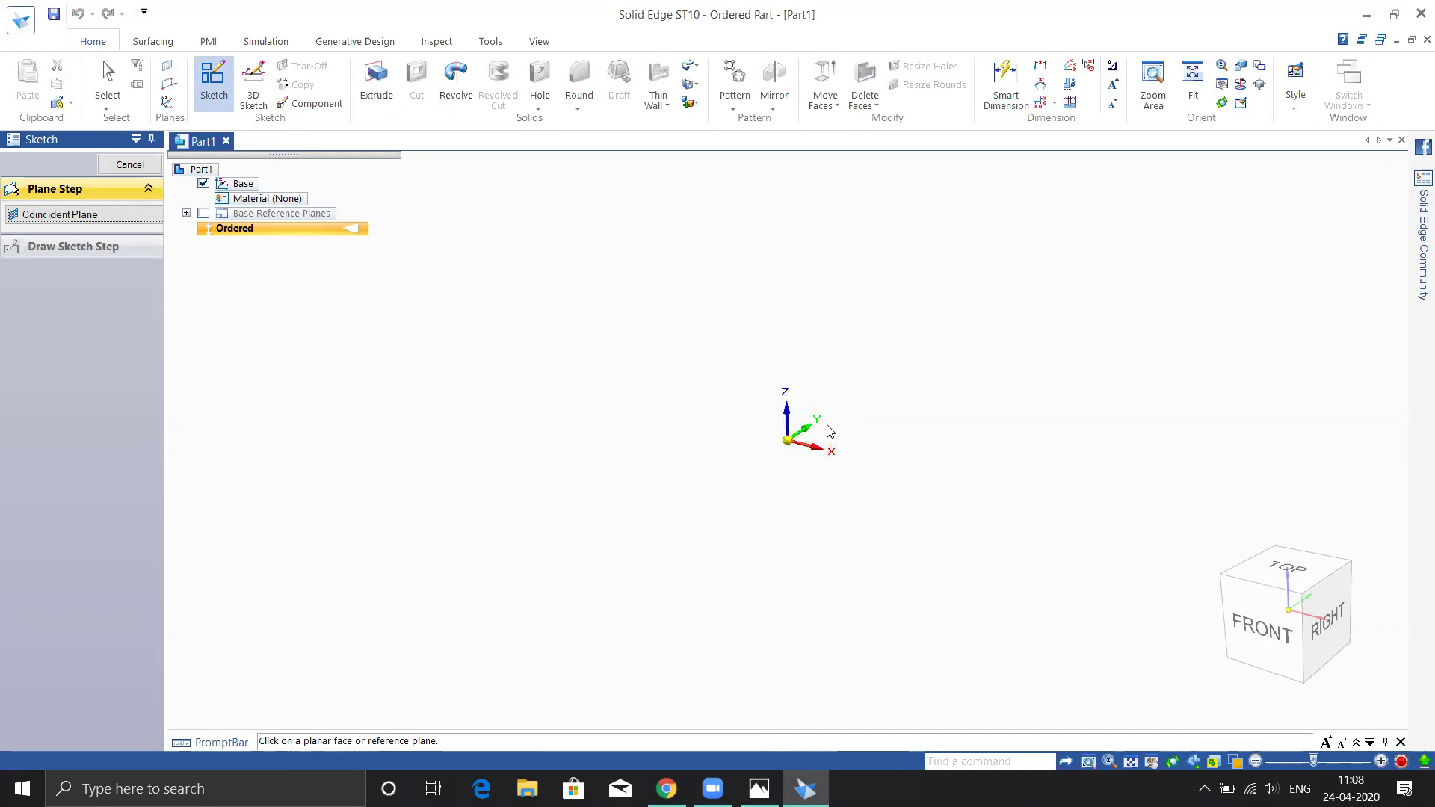
click(204, 215)
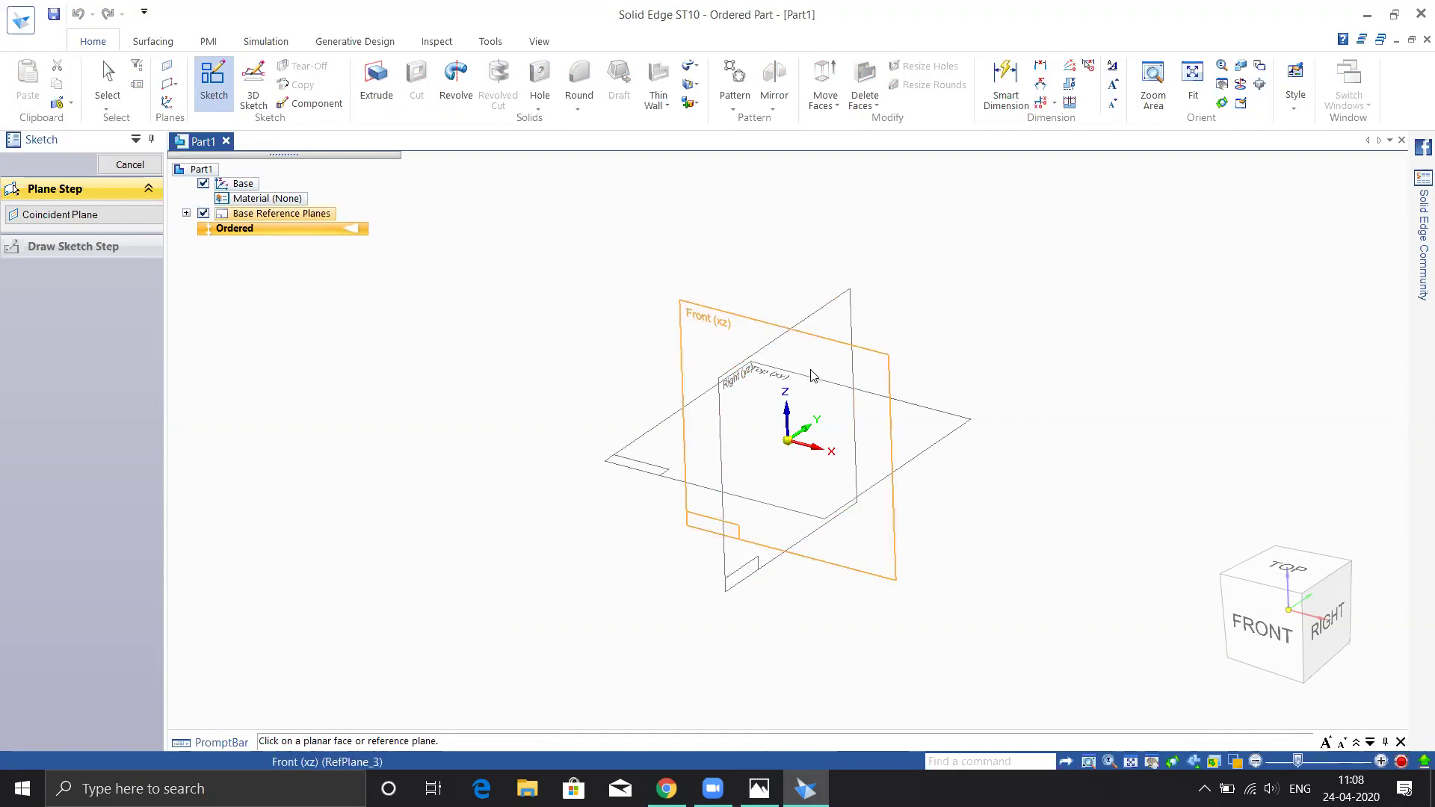
click(203, 215)
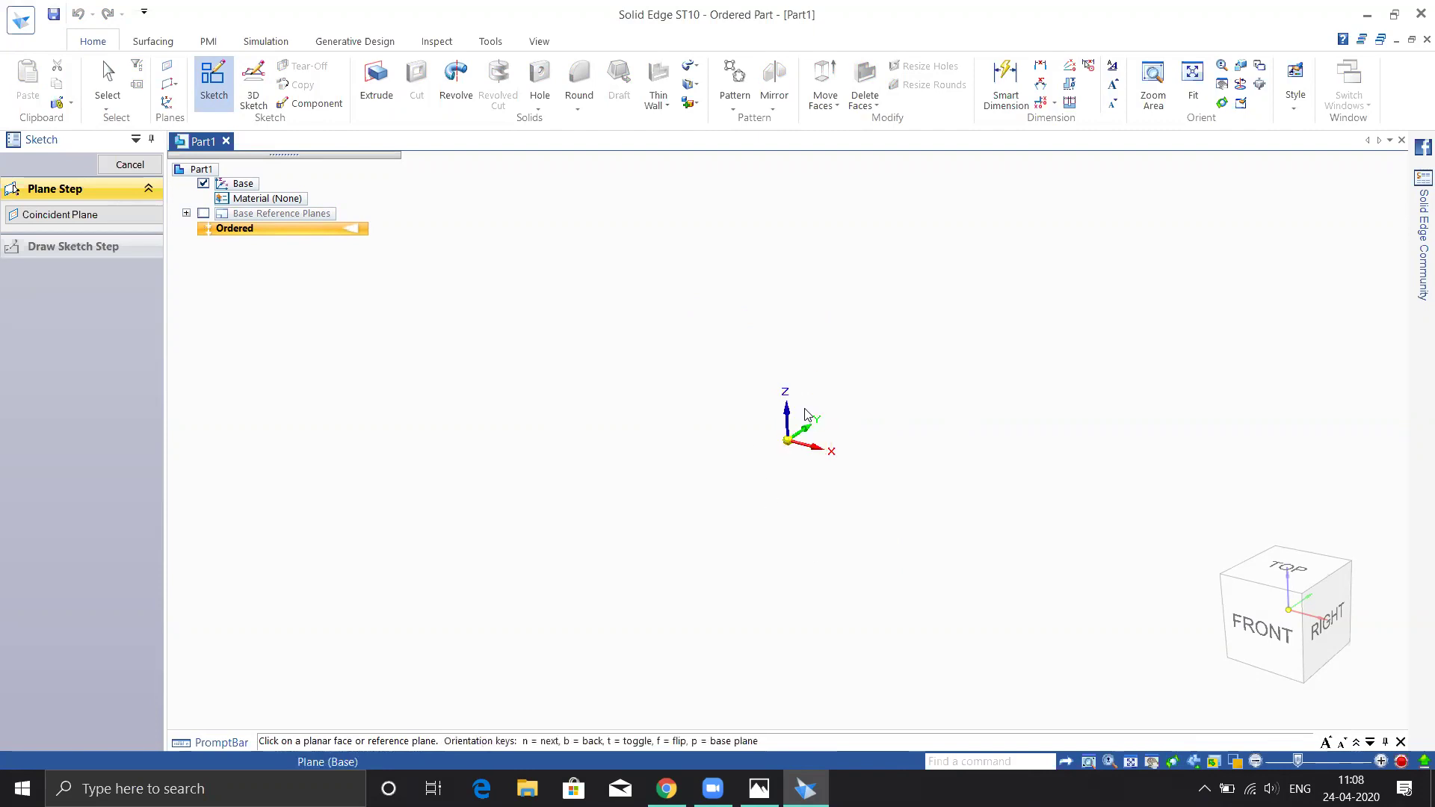
click(806, 447)
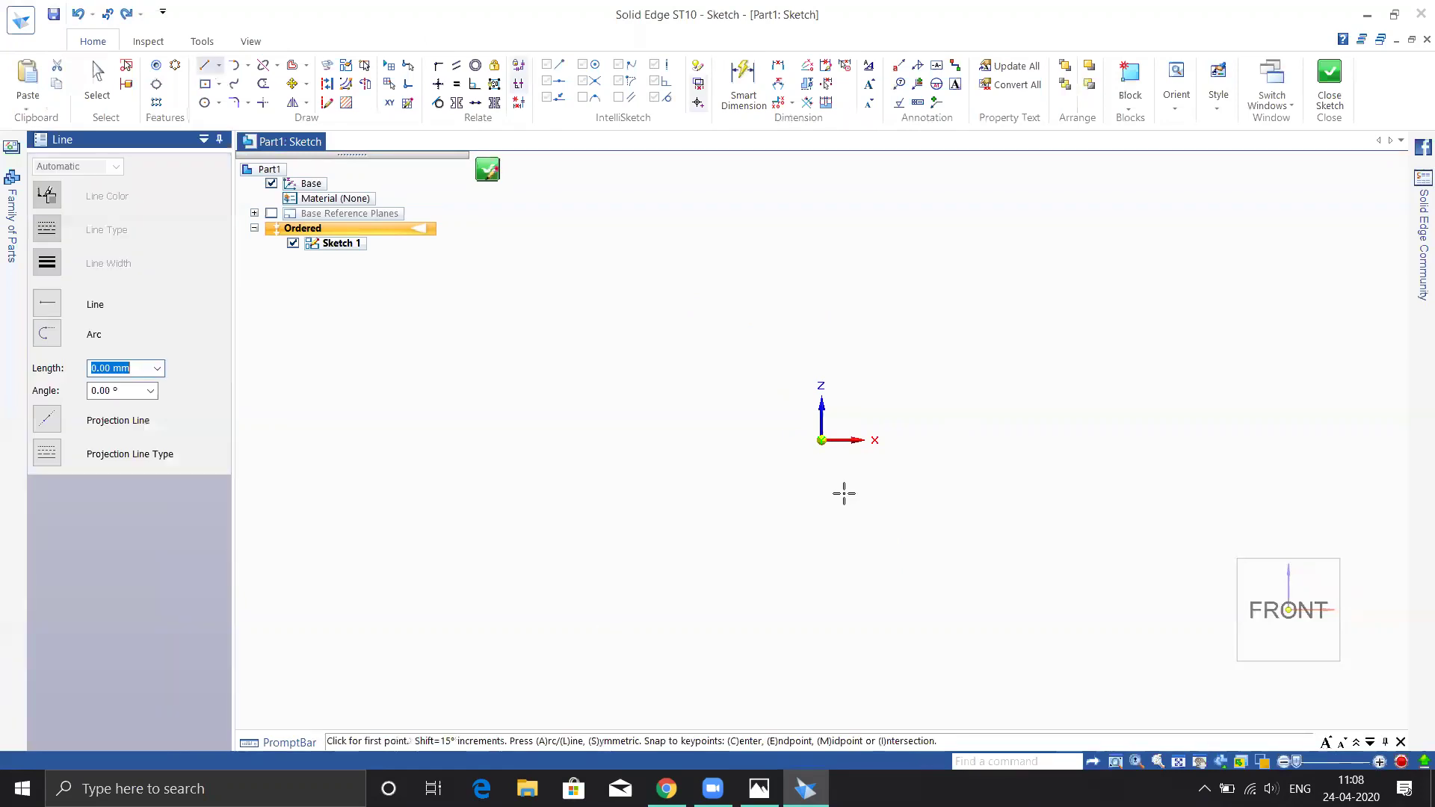
shift+middle_drag(917, 490, 830, 499)
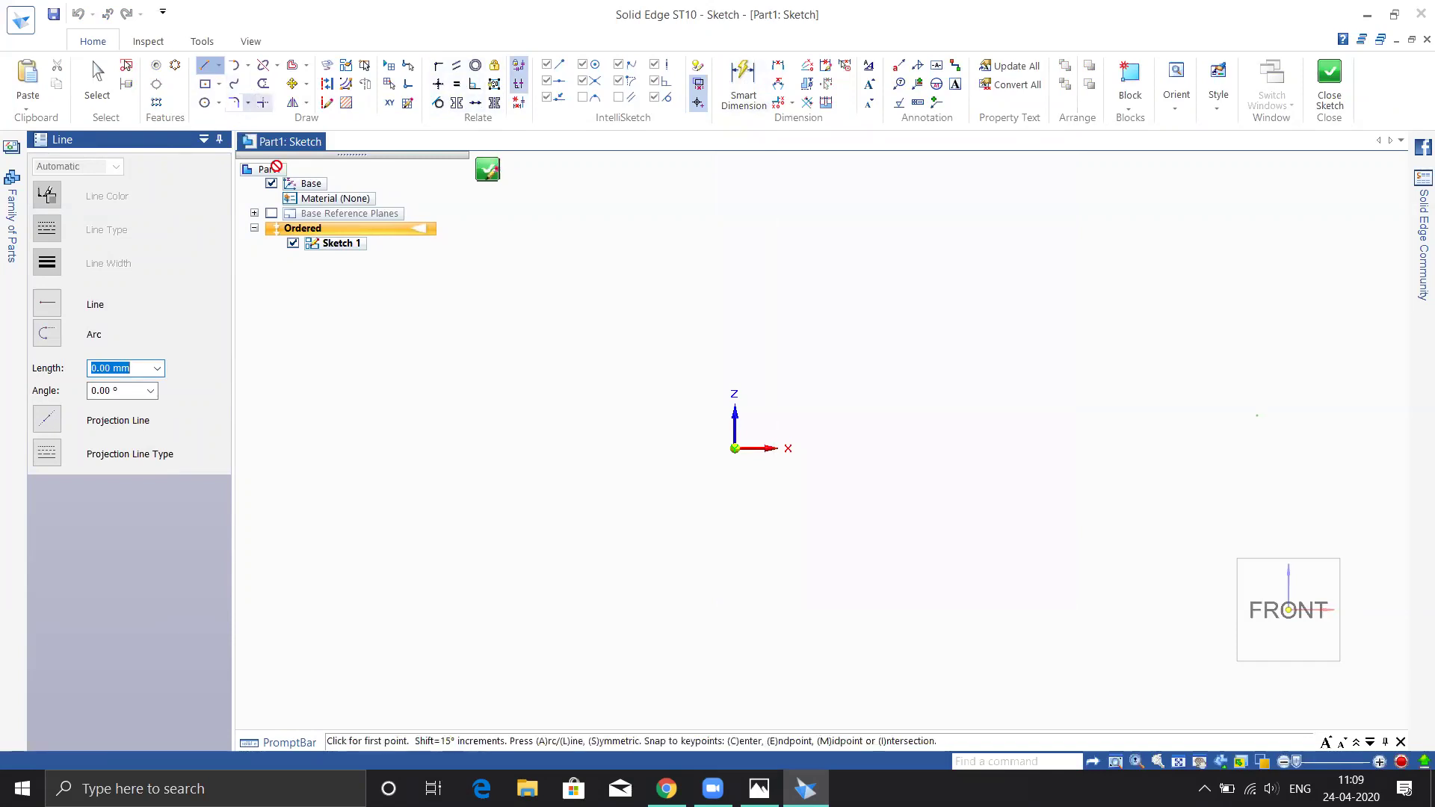
- Switch to the Photos app and study the 56 mm wide slotted profile's shape and dimensions in the reference drawing
key(alt+Tab)
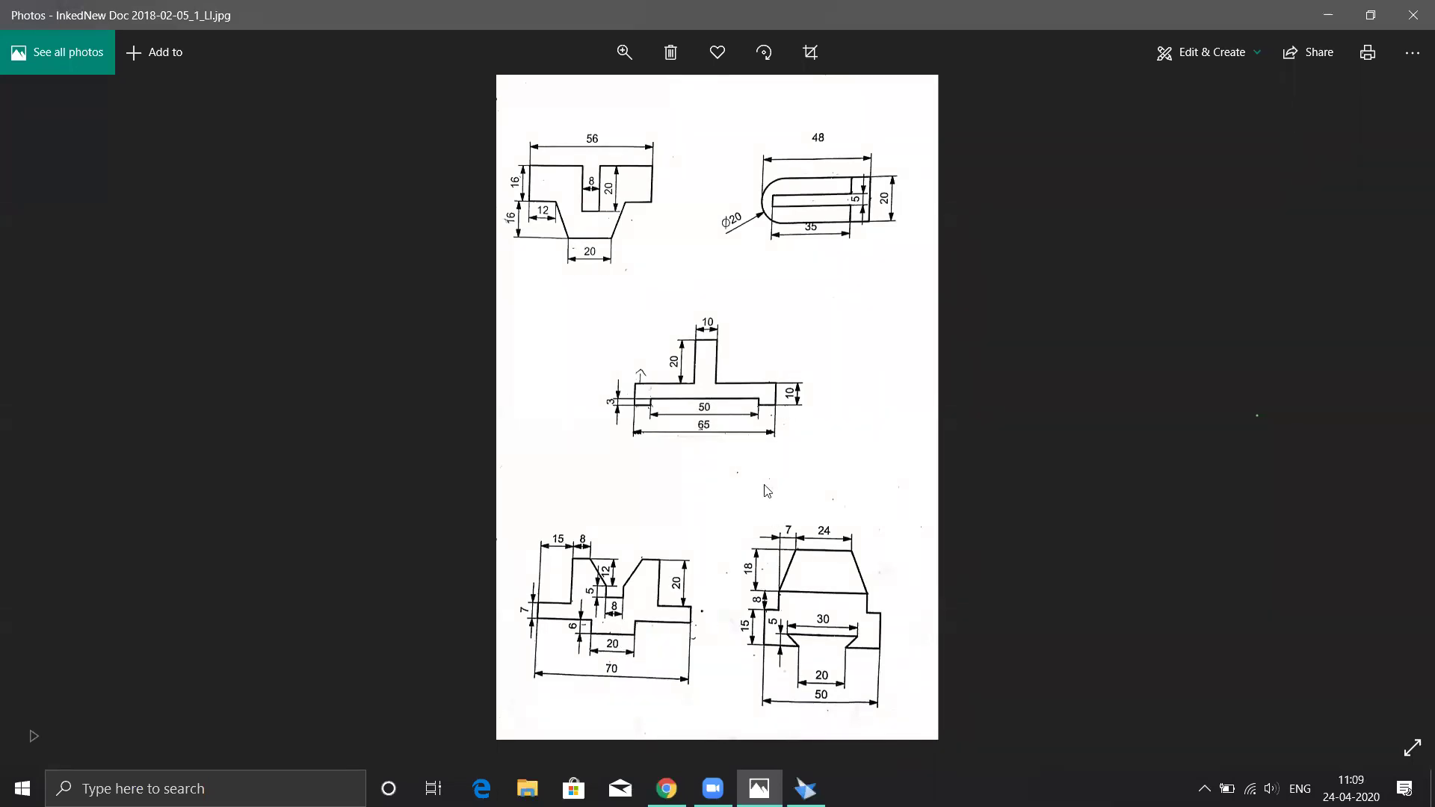
scroll(582, 200, up, 2)
scroll(548, 218, down, 2)
scroll(540, 190, up, 1)
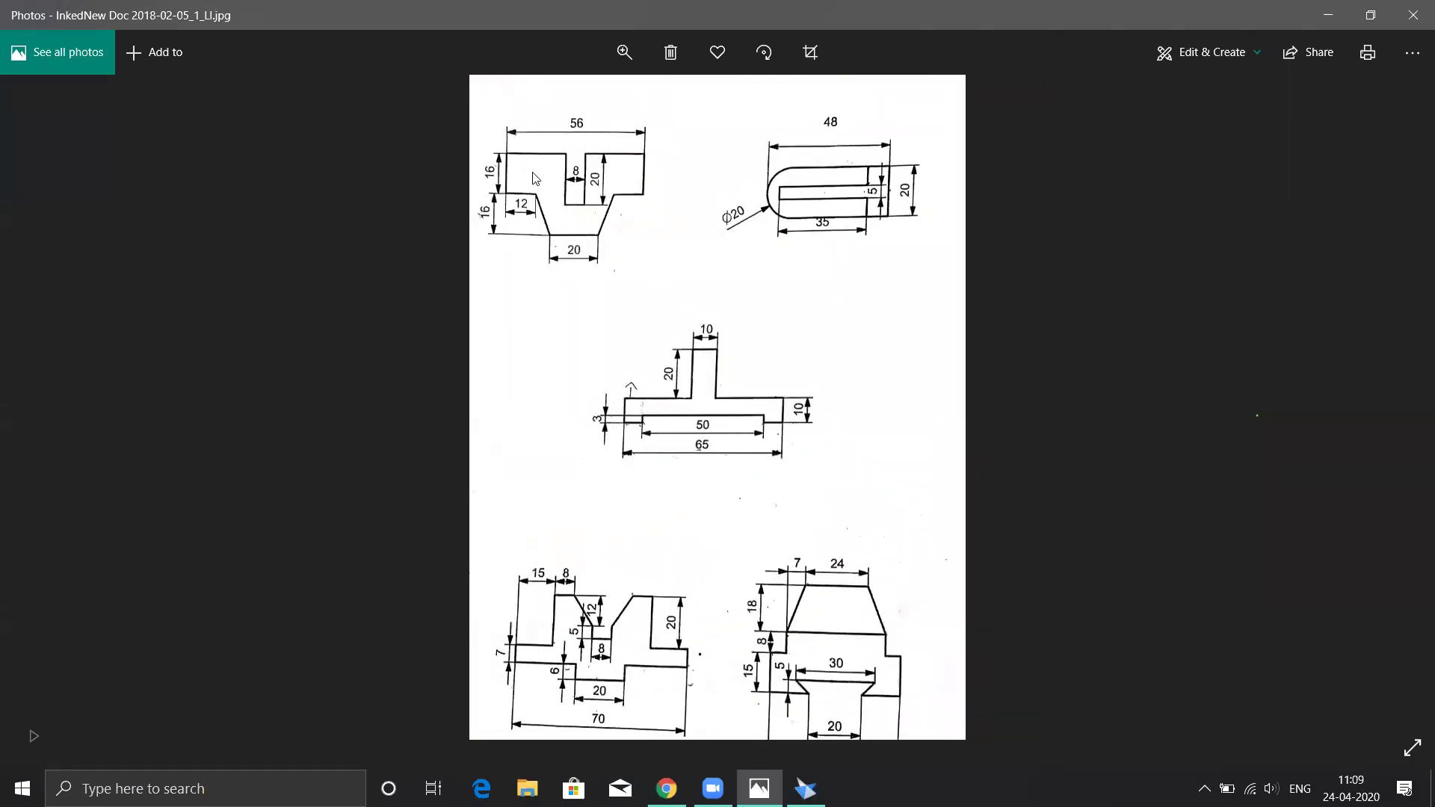
scroll(540, 190, up, 3)
drag(605, 297, 622, 273)
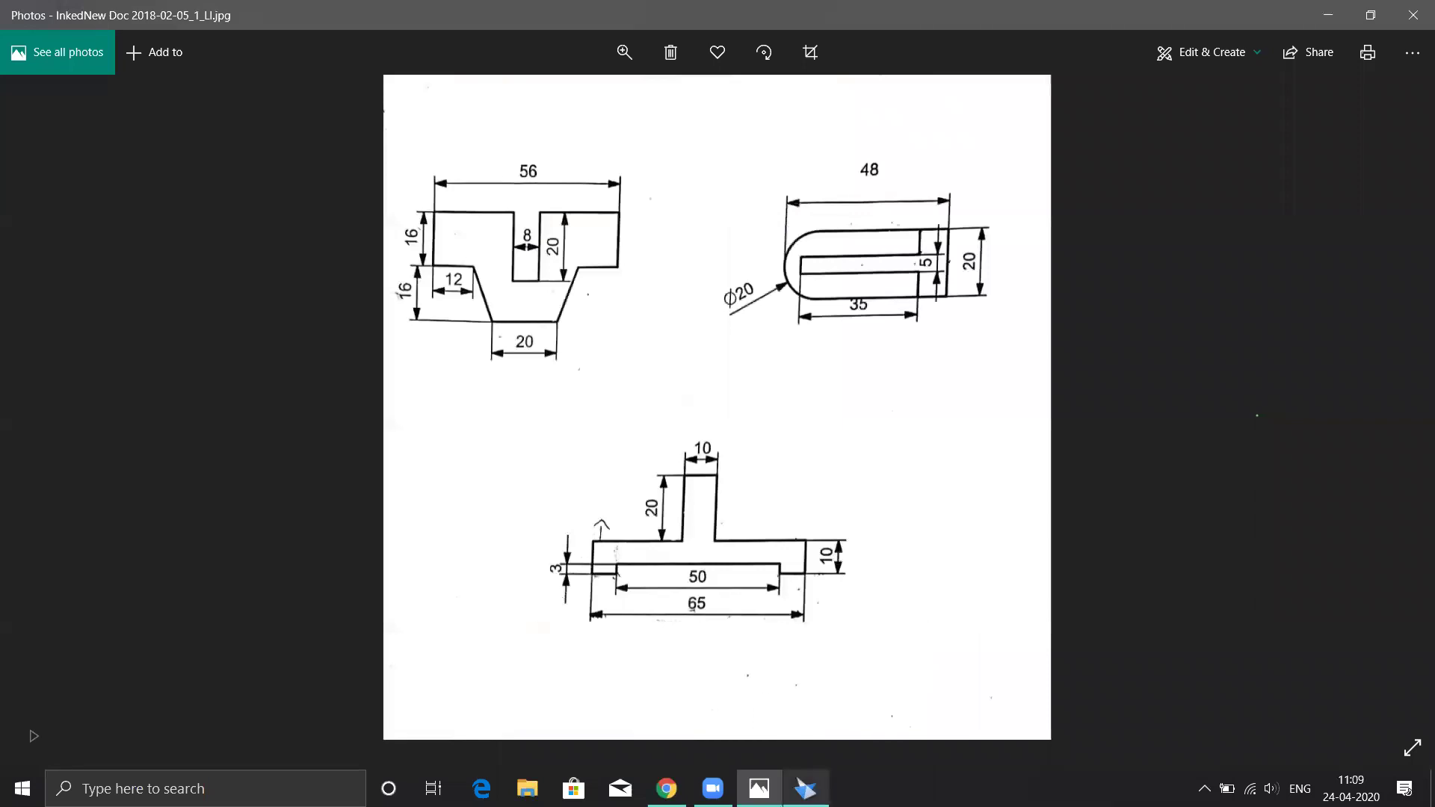
click(806, 789)
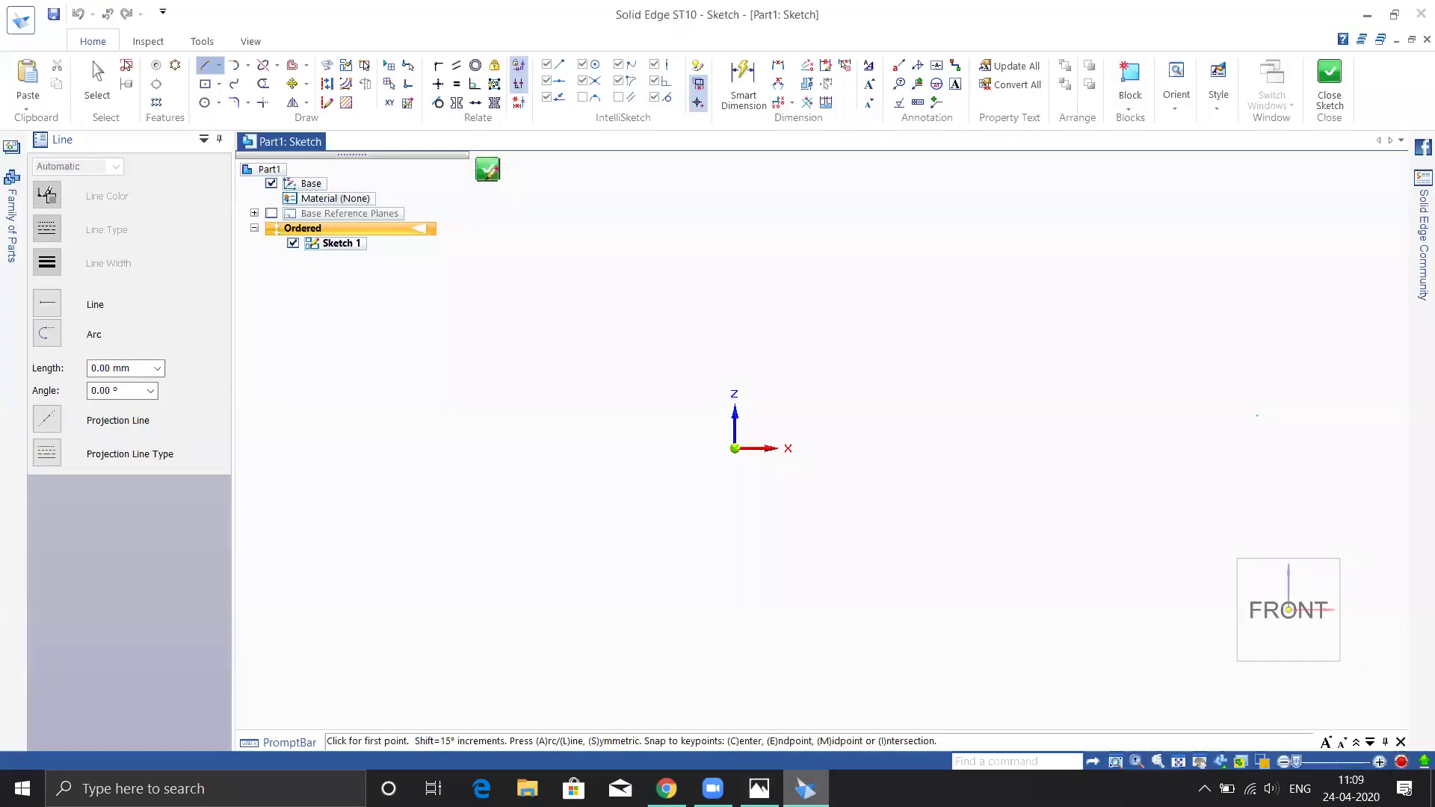
click(759, 788)
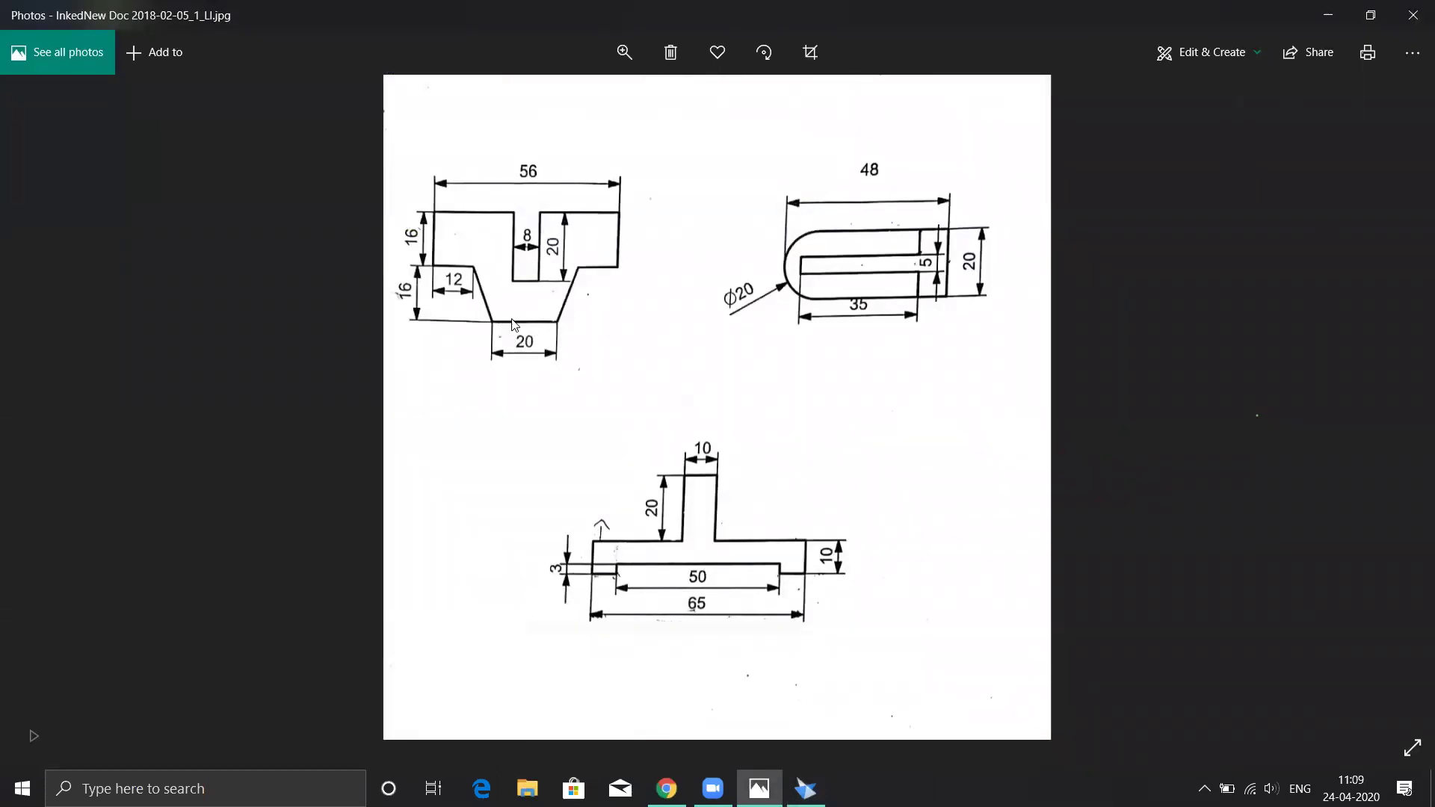
click(805, 788)
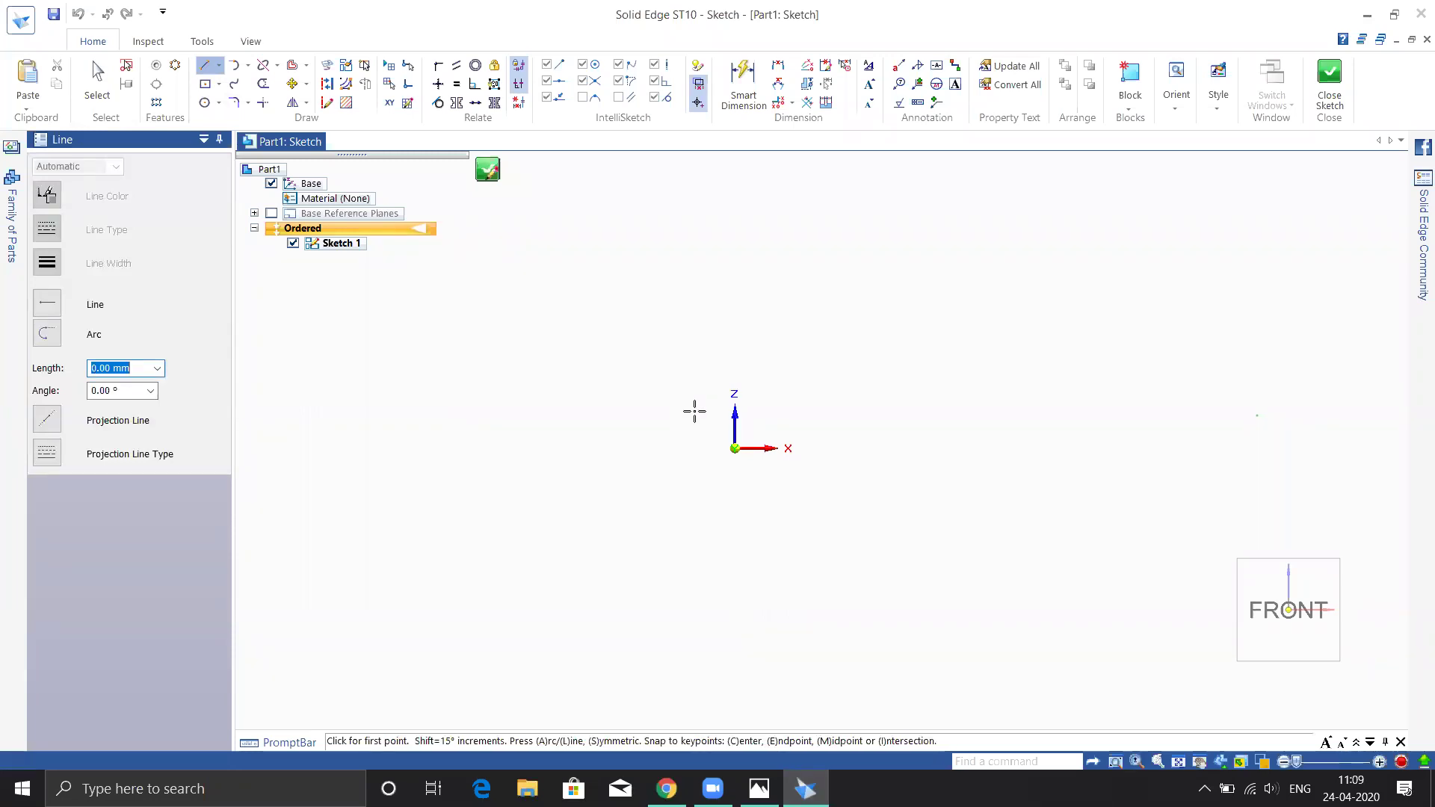
- Sketch the profile's bottom edge and right half with lines, giving the ledge about 37 mm and the slot's right side about 73 mm
click(694, 411)
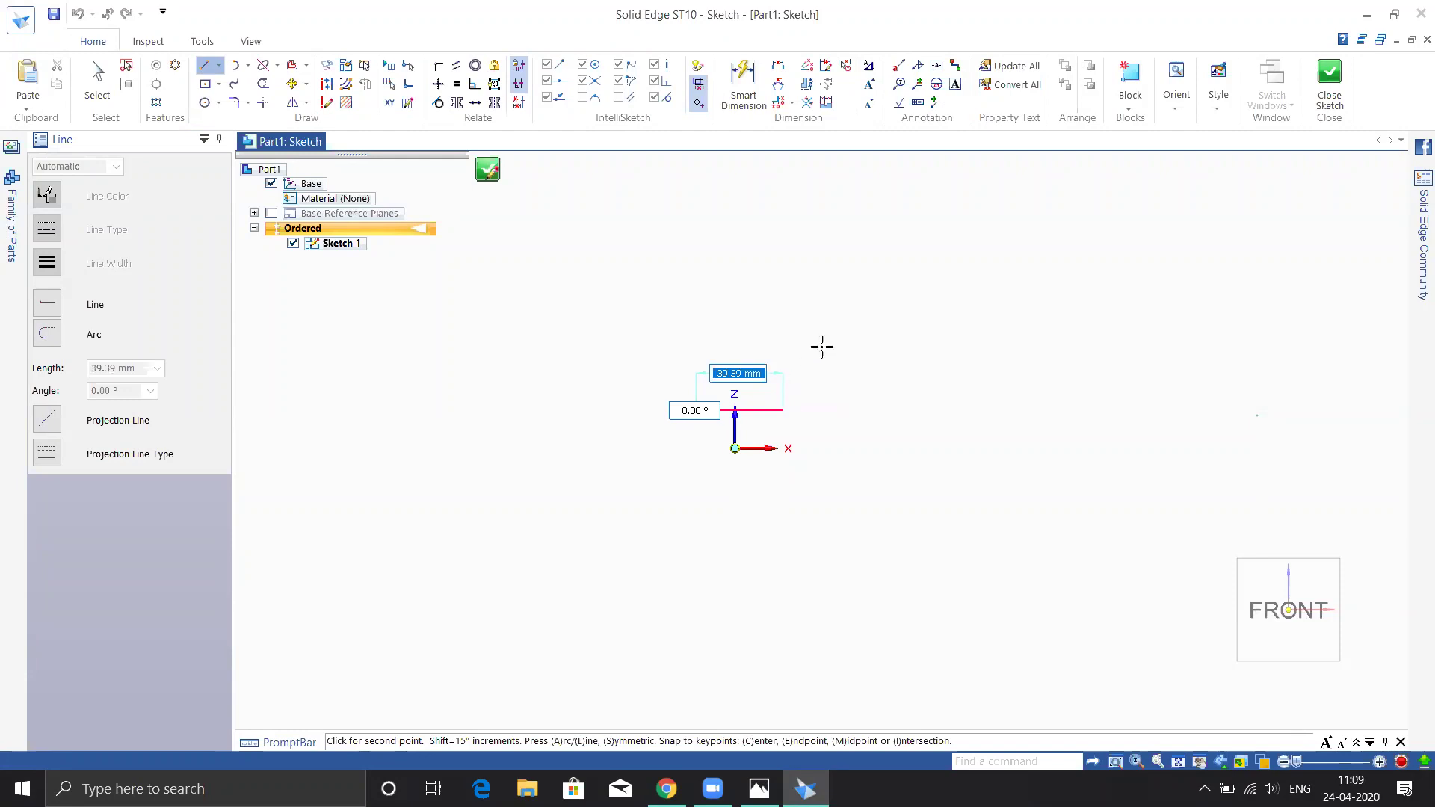
click(758, 788)
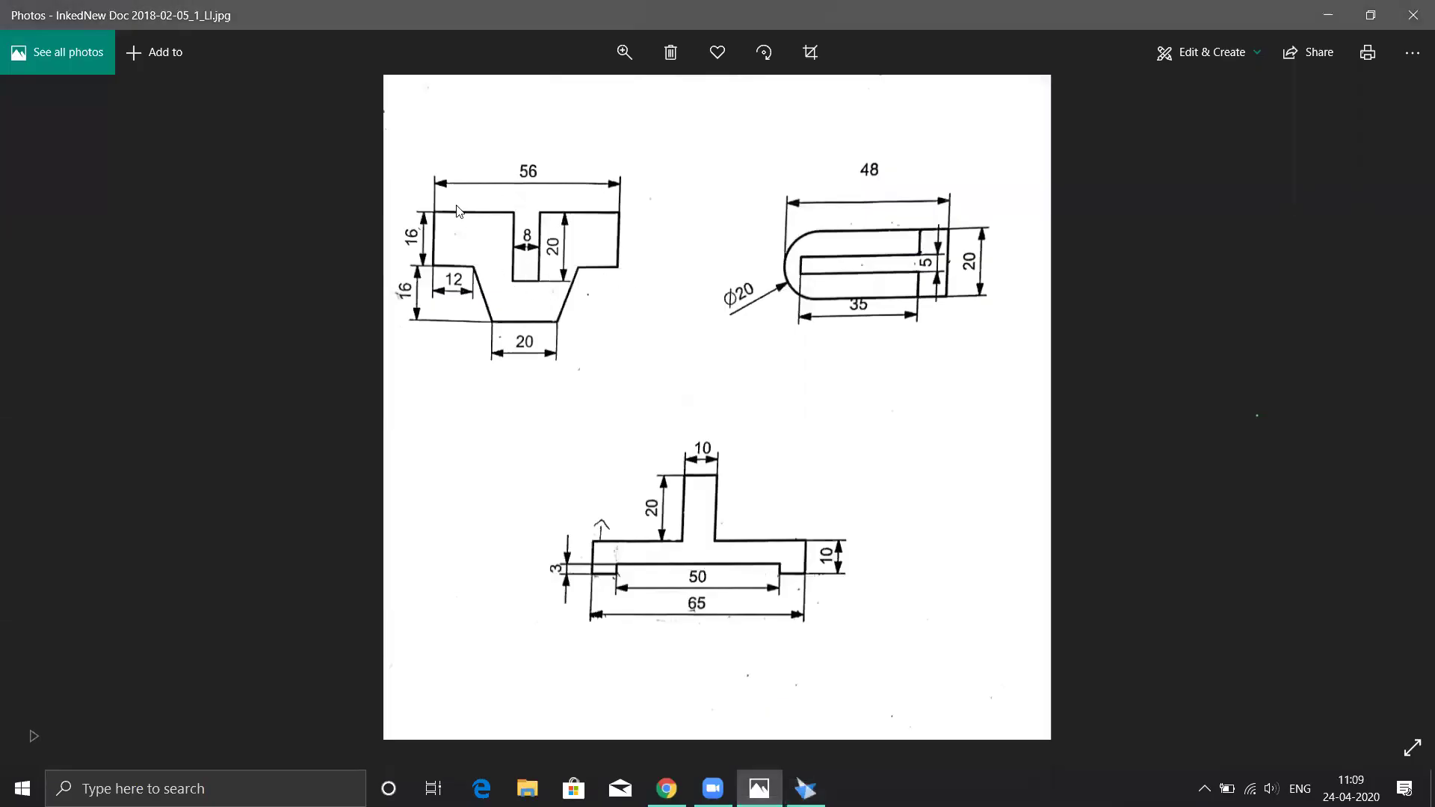
click(805, 789)
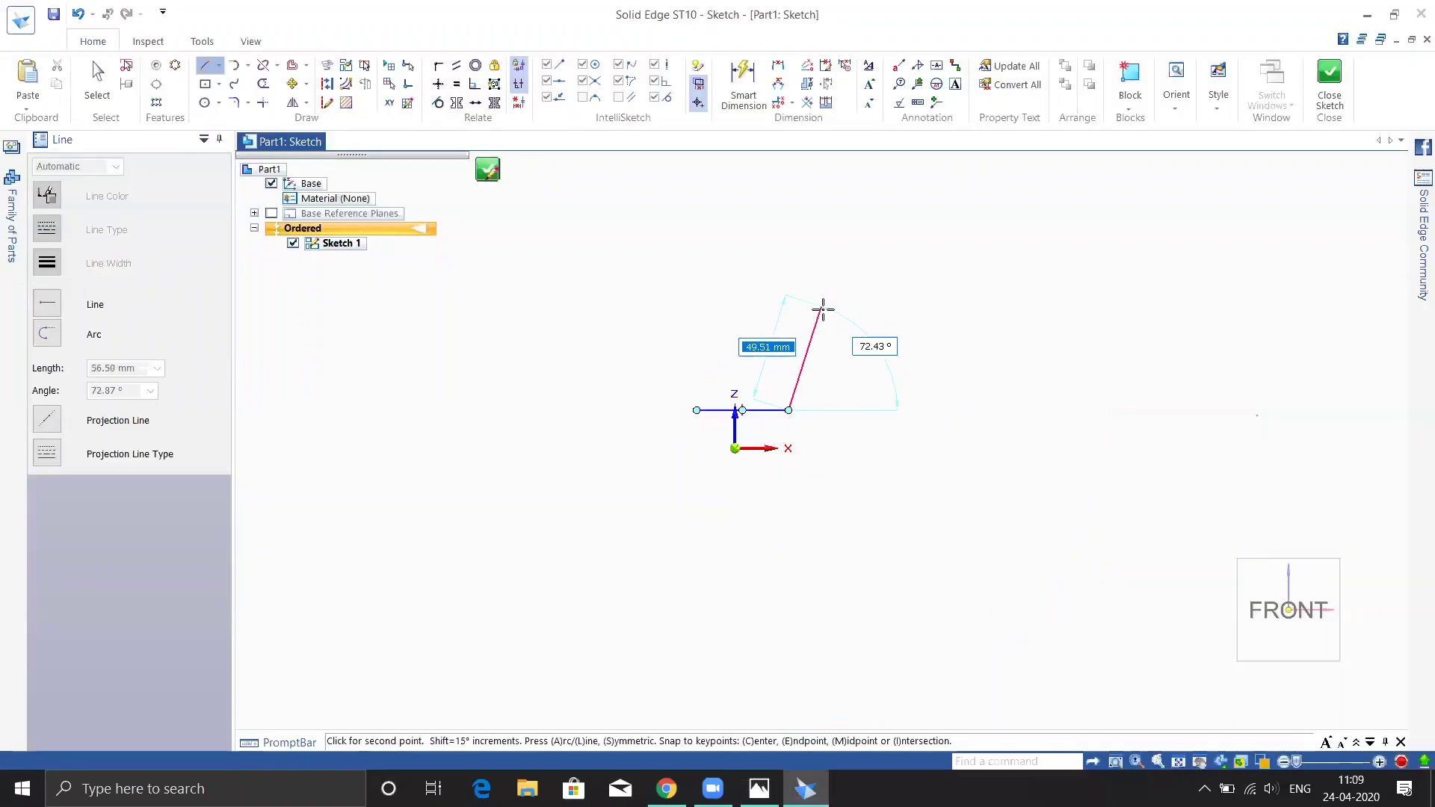
click(830, 316)
click(913, 316)
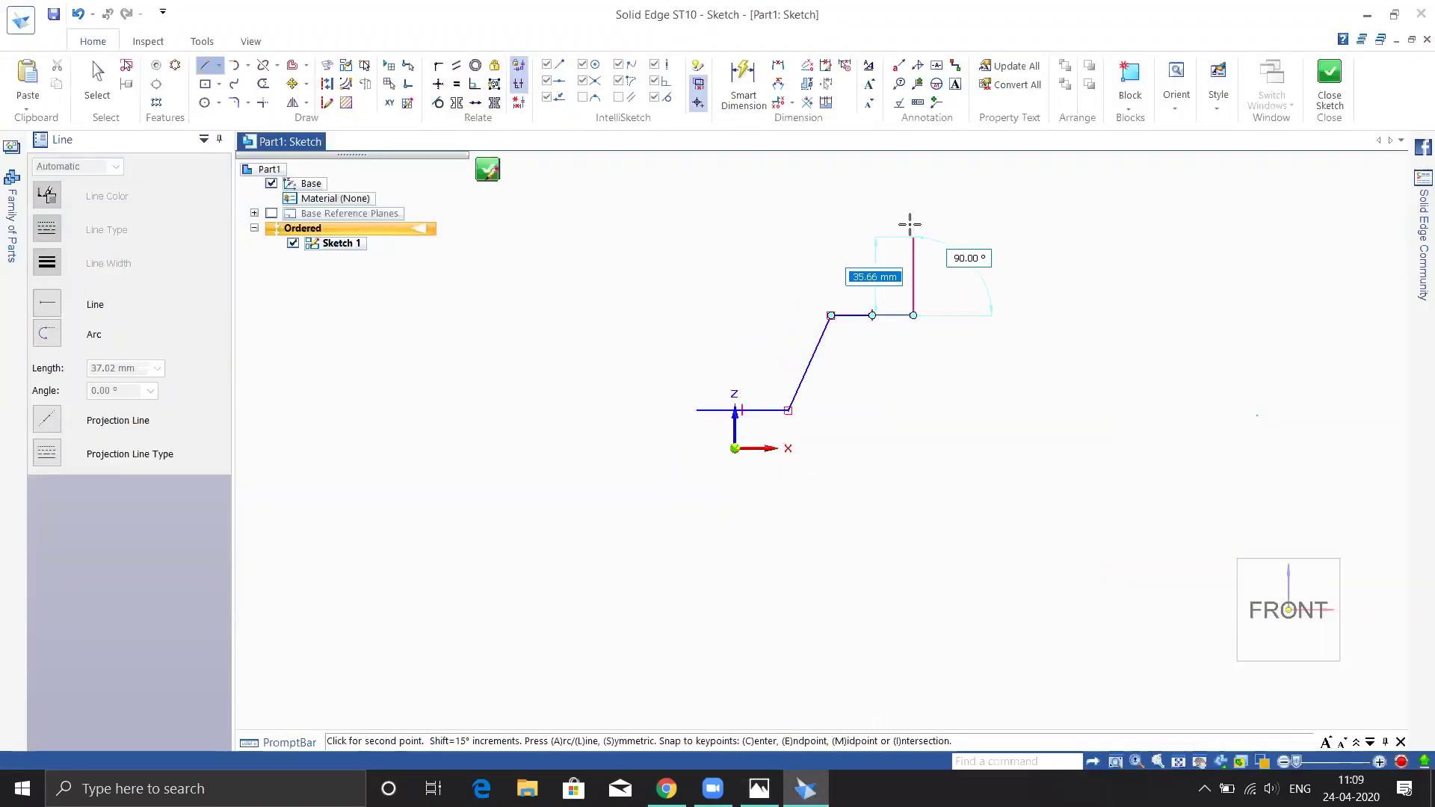
click(913, 184)
click(759, 184)
click(758, 343)
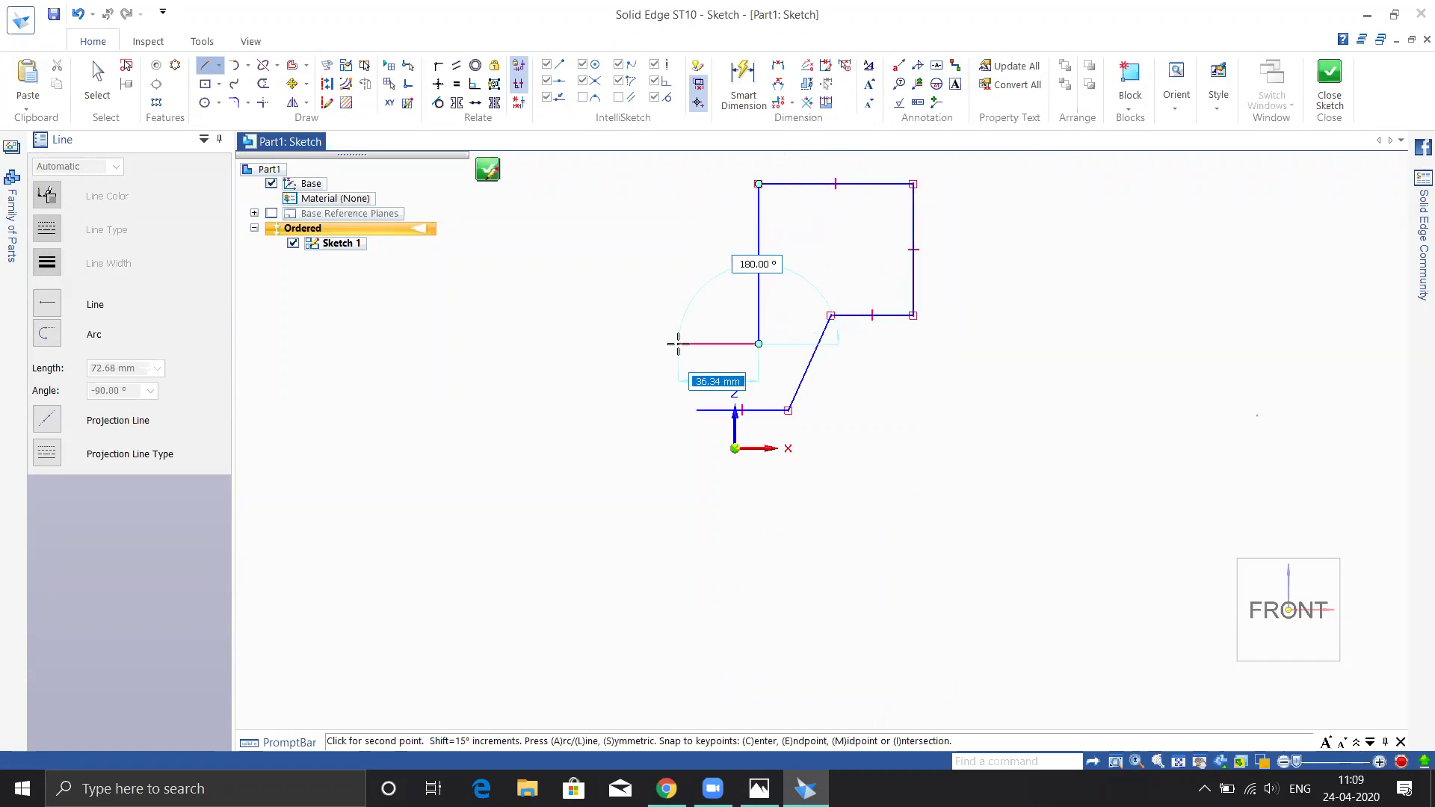
- Draw the slot bottom and the left half with a top edge about 57 mm long, closing the profile at the bottom edge's start
click(697, 344)
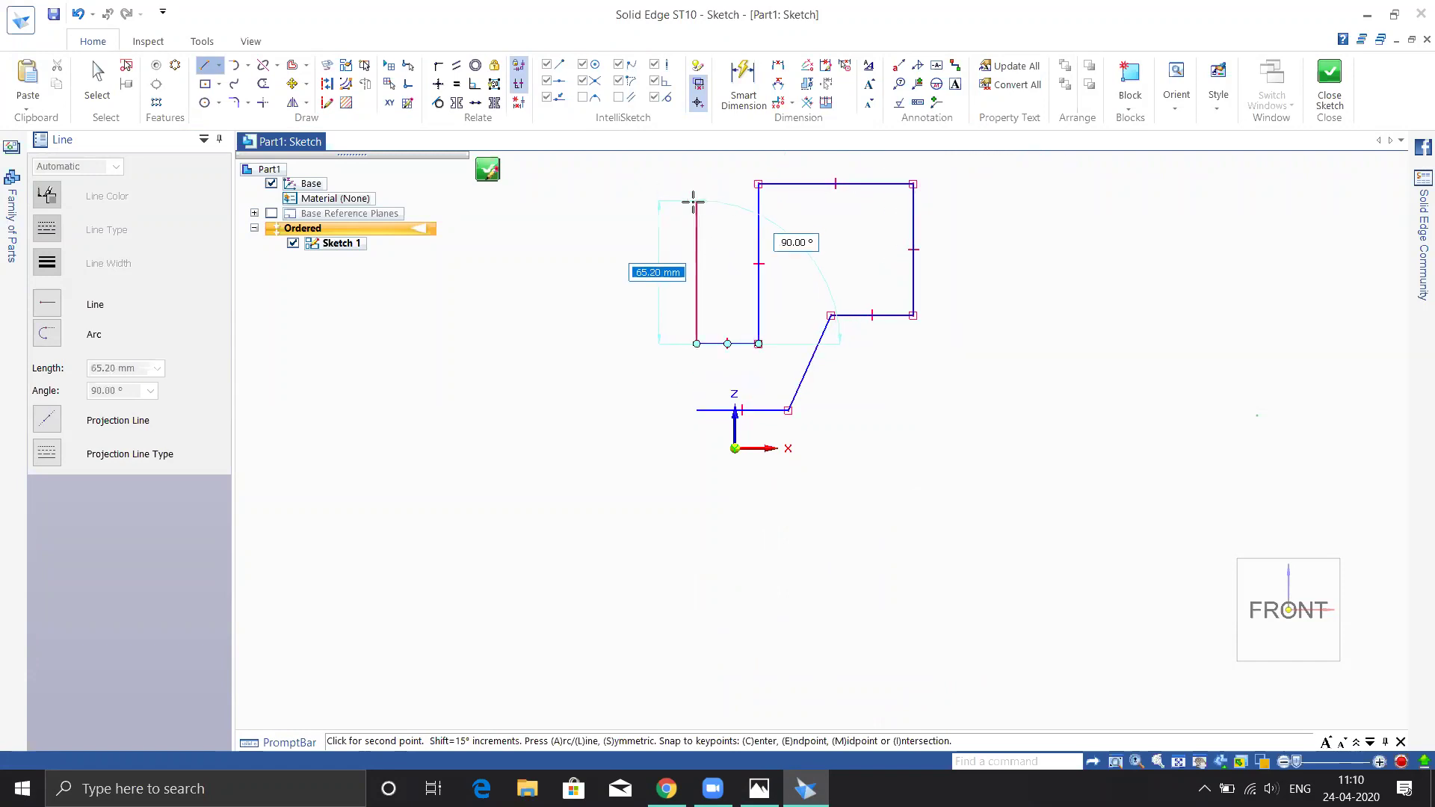
click(702, 201)
click(578, 201)
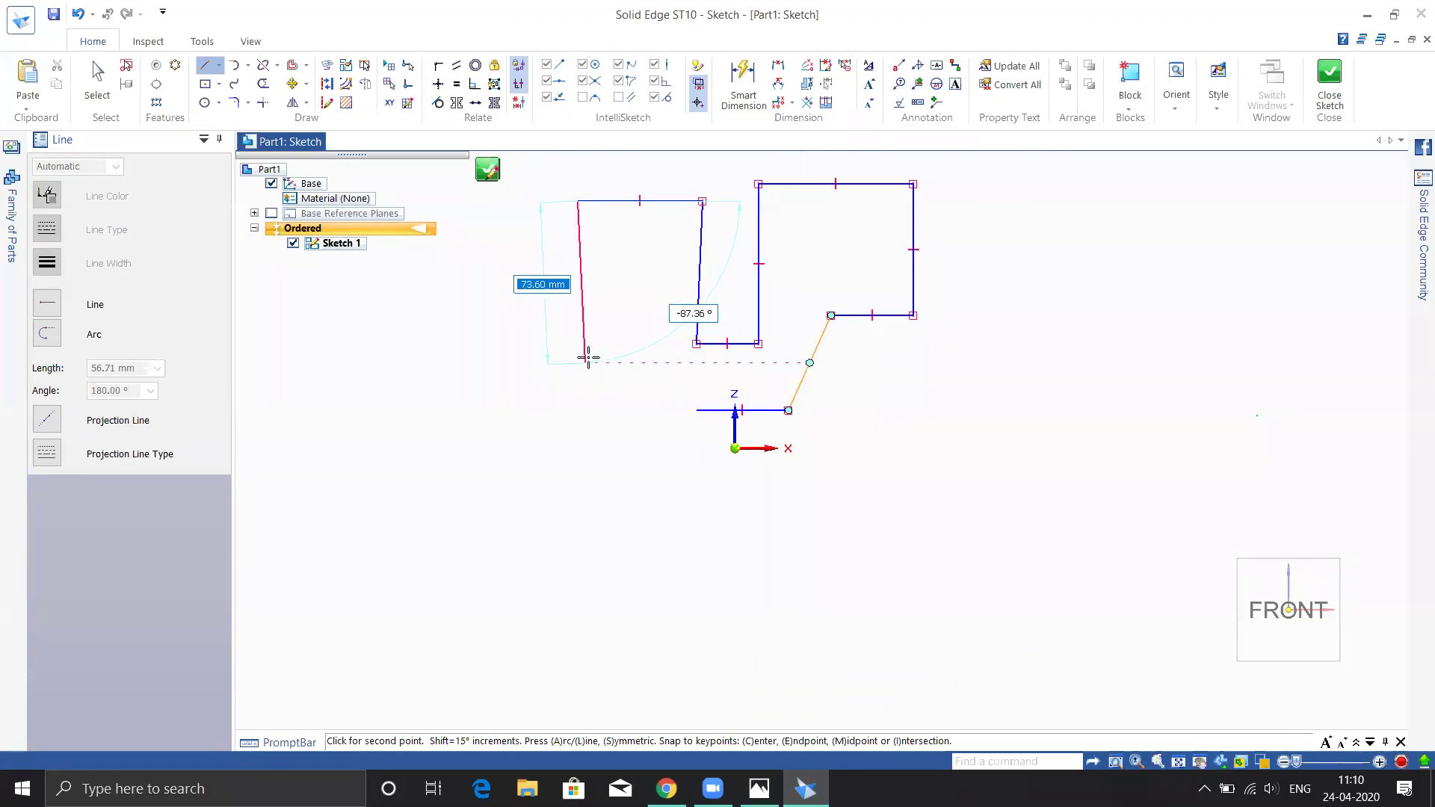
click(630, 353)
click(653, 351)
click(697, 410)
key(Escape)
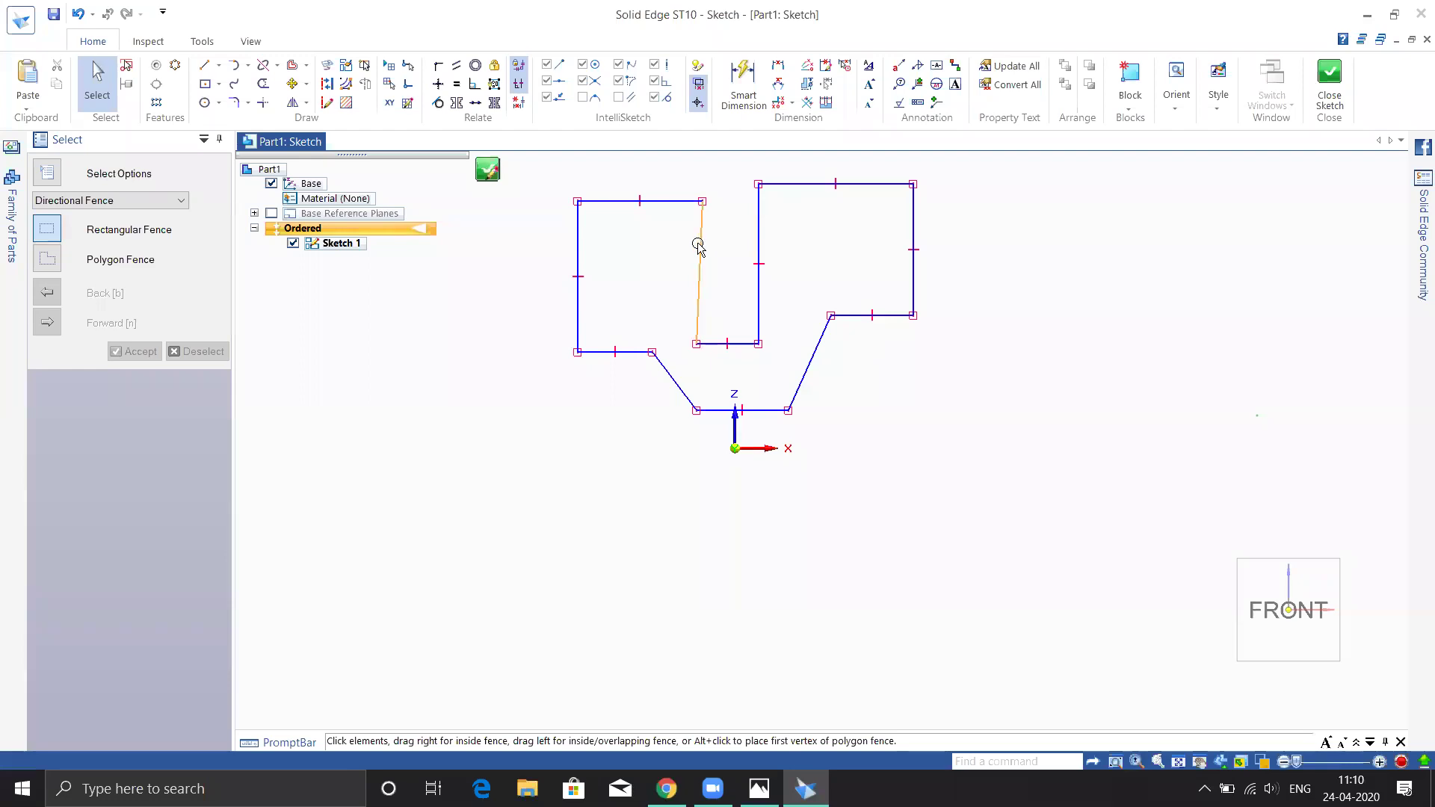
- Apply a Horizontal/Vertical relation to make the slanted left side of the slot vertical
click(439, 85)
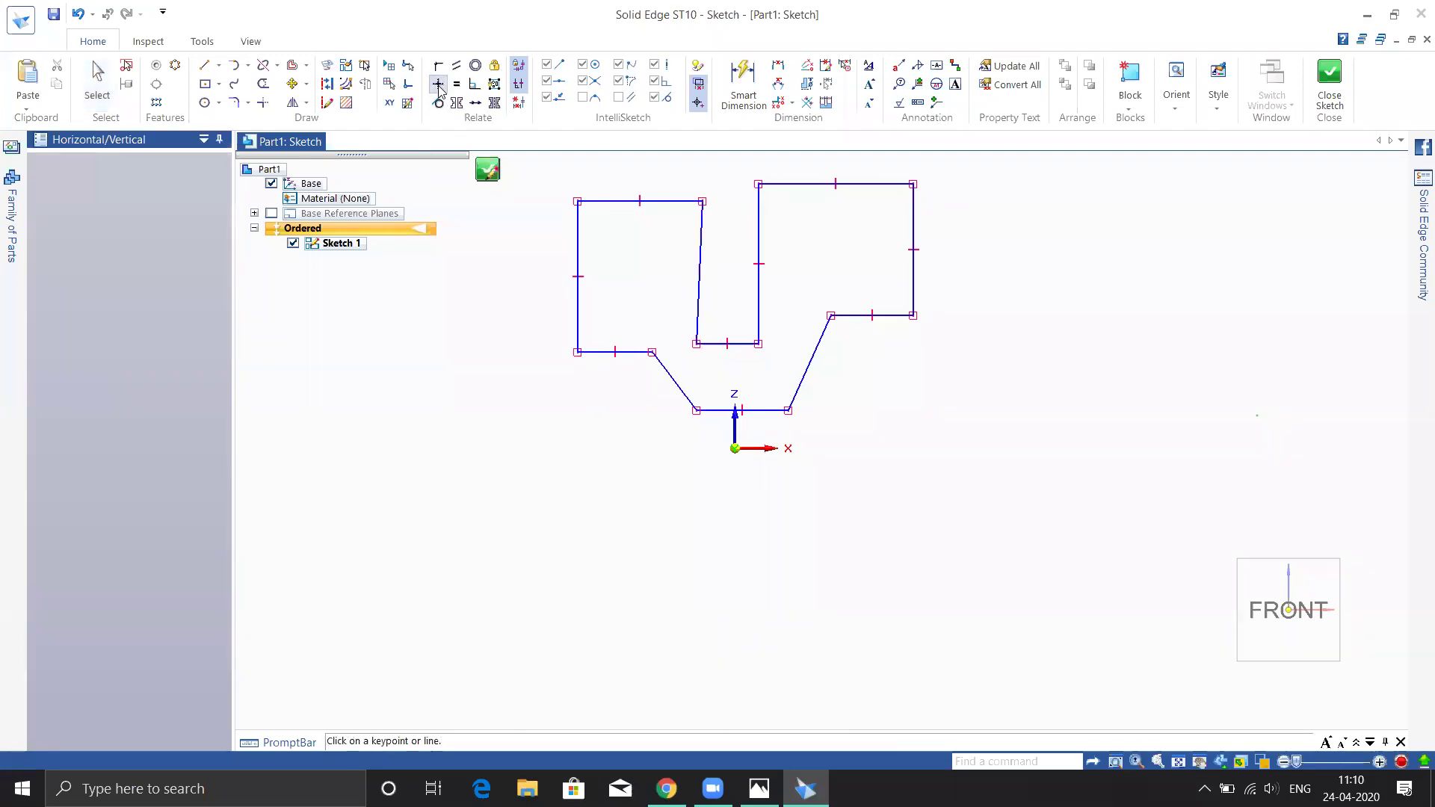
click(698, 234)
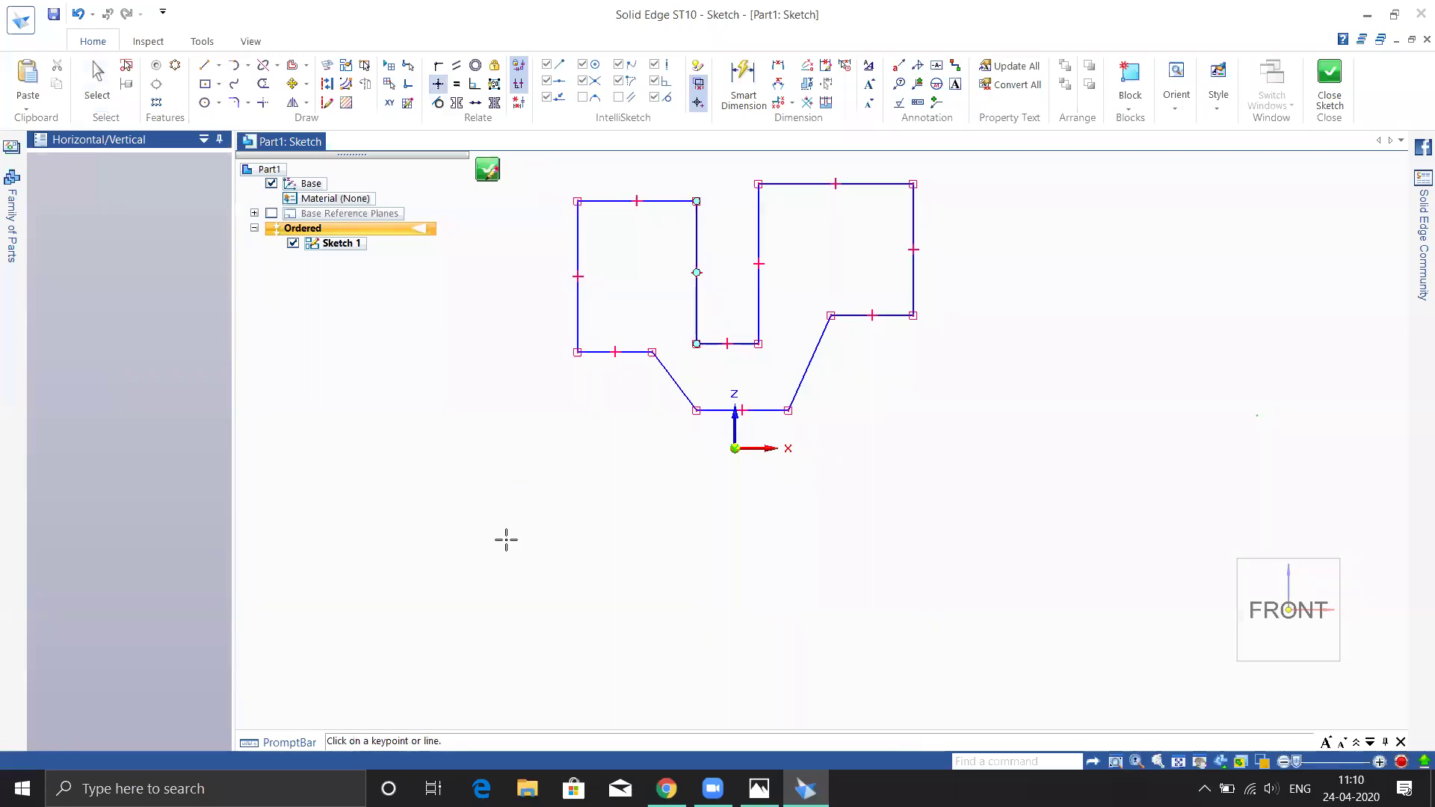
key(Escape)
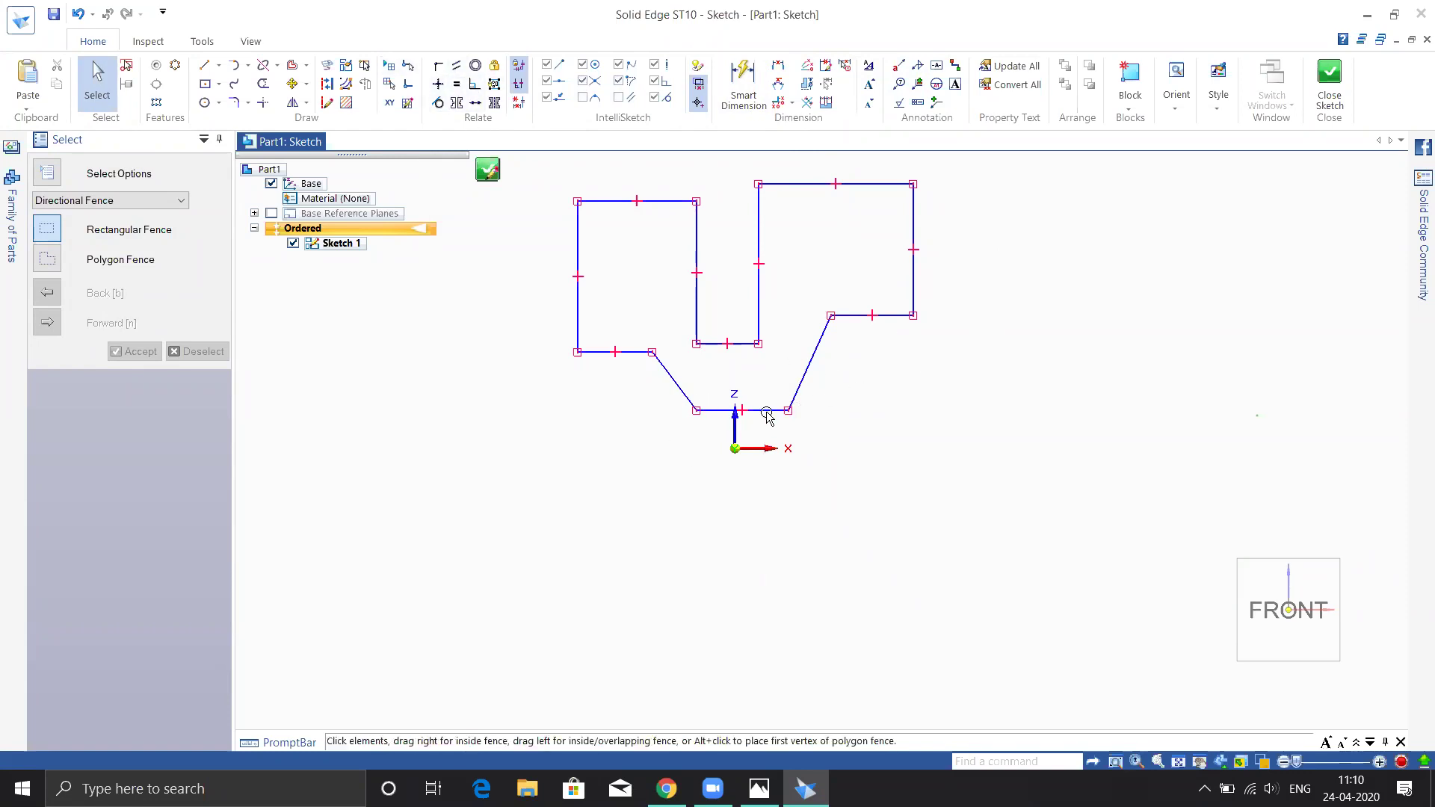
- Make the two slanted sides and the two outer vertical edges symmetric about the Z axis
click(456, 103)
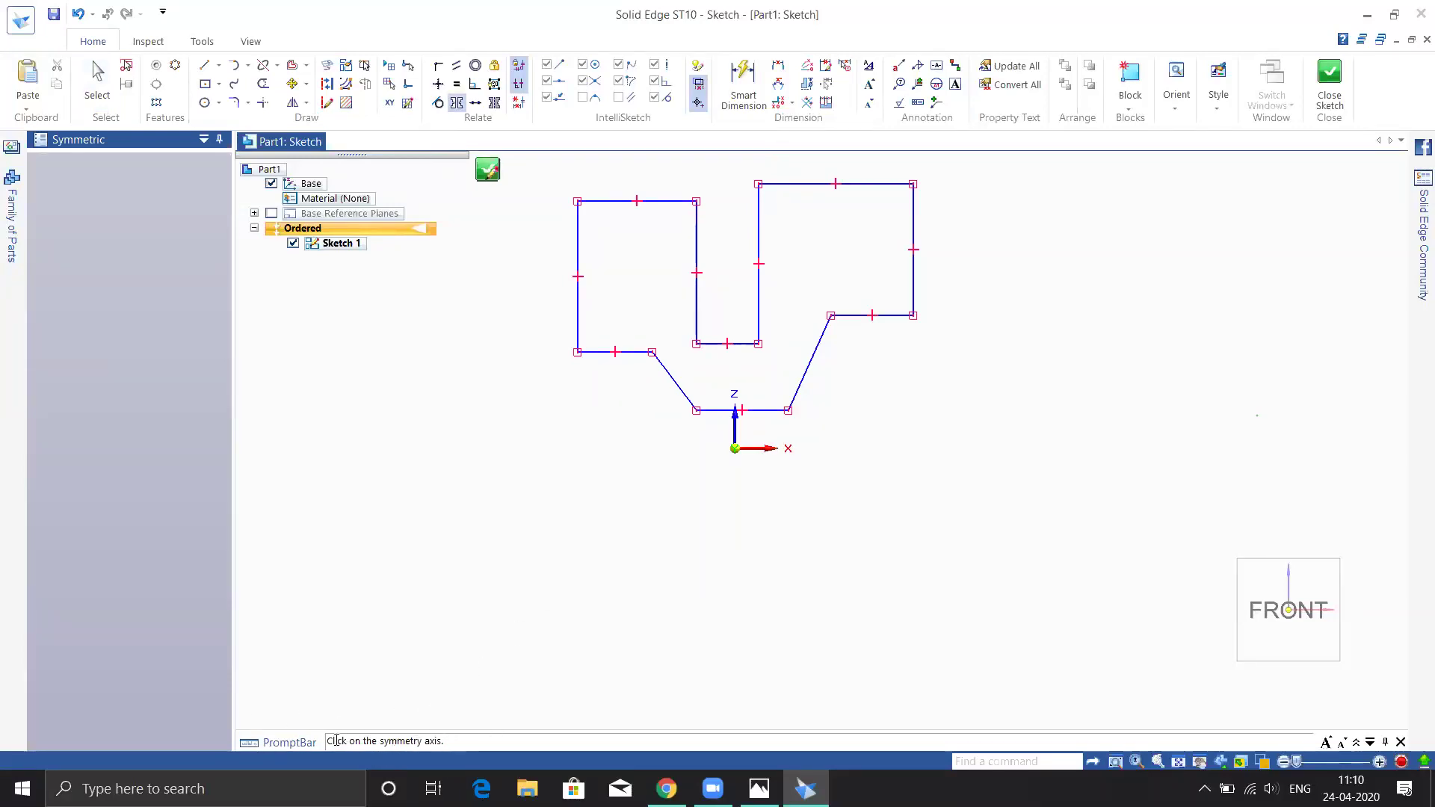
click(735, 420)
click(665, 368)
click(823, 337)
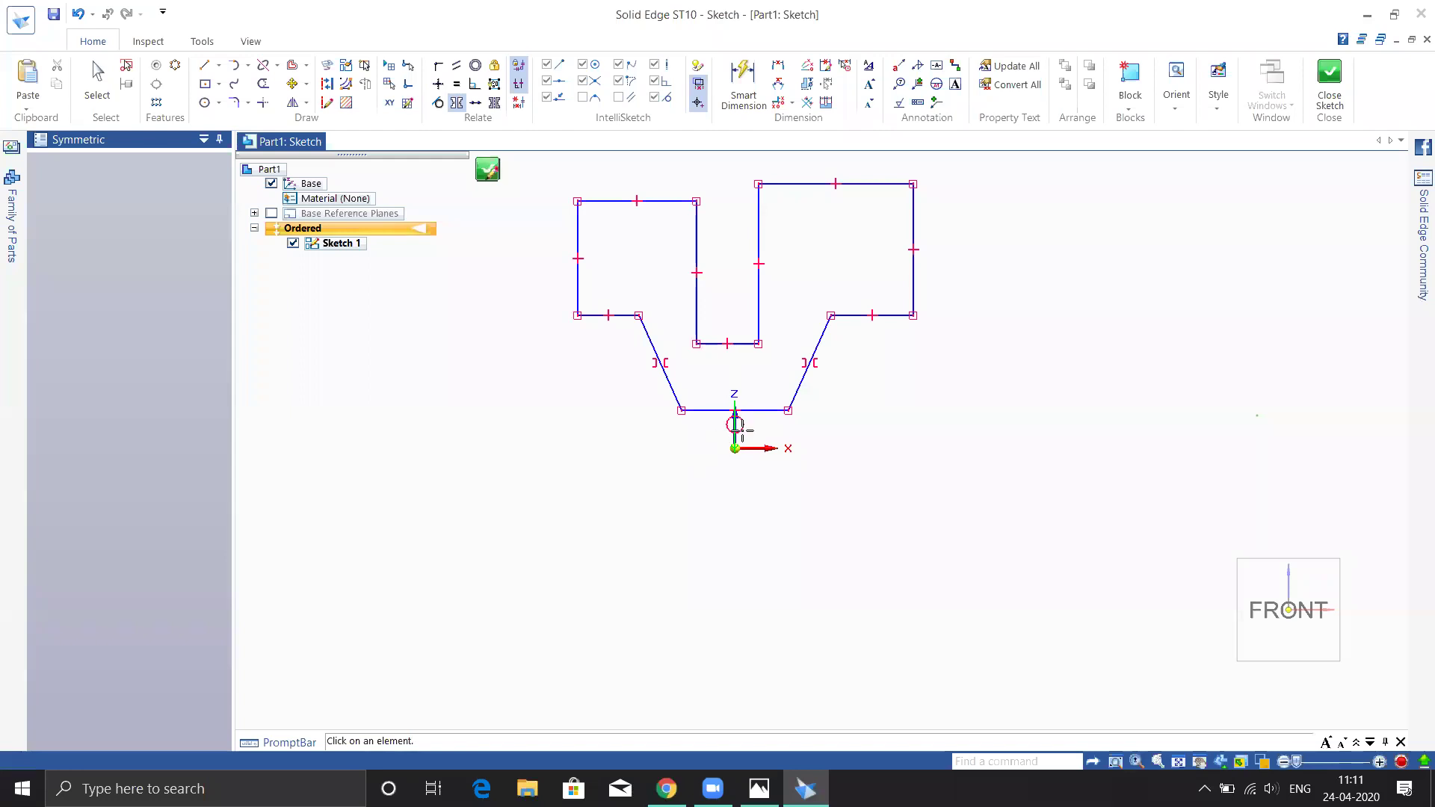
click(578, 224)
click(914, 226)
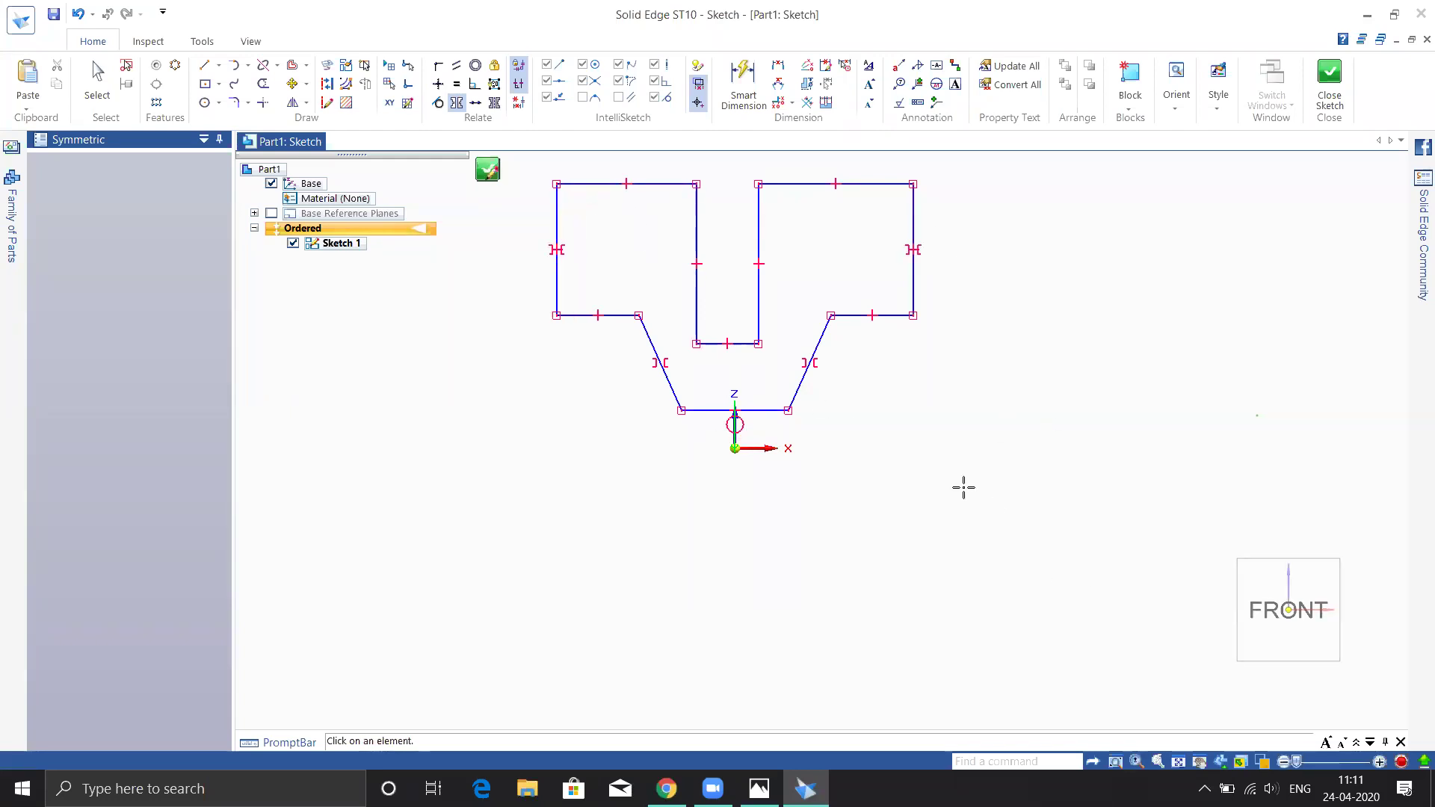
- Make the two horizontal ledges and the two slot sides symmetric about the Z axis
click(892, 315)
click(613, 314)
click(697, 299)
click(760, 321)
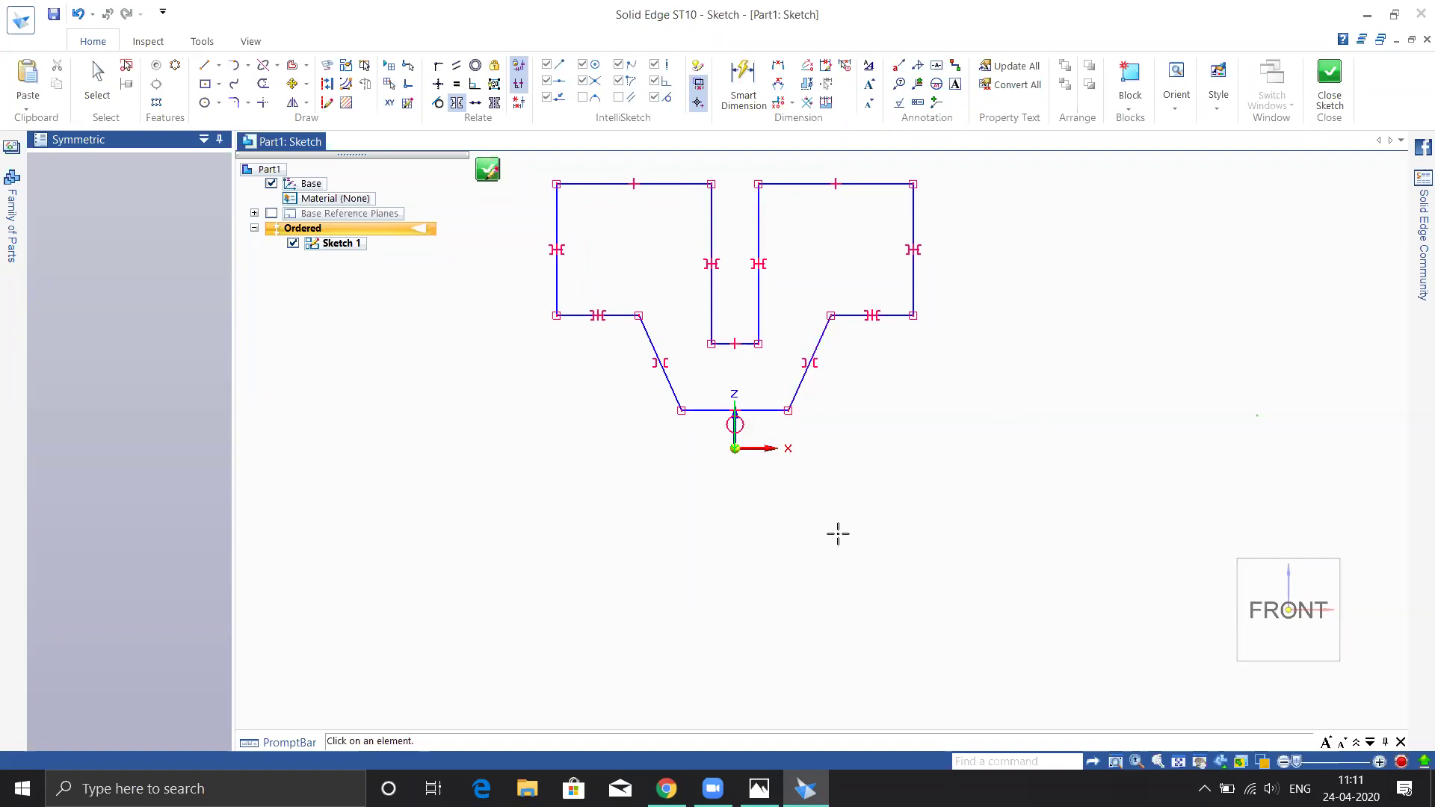
key(Escape)
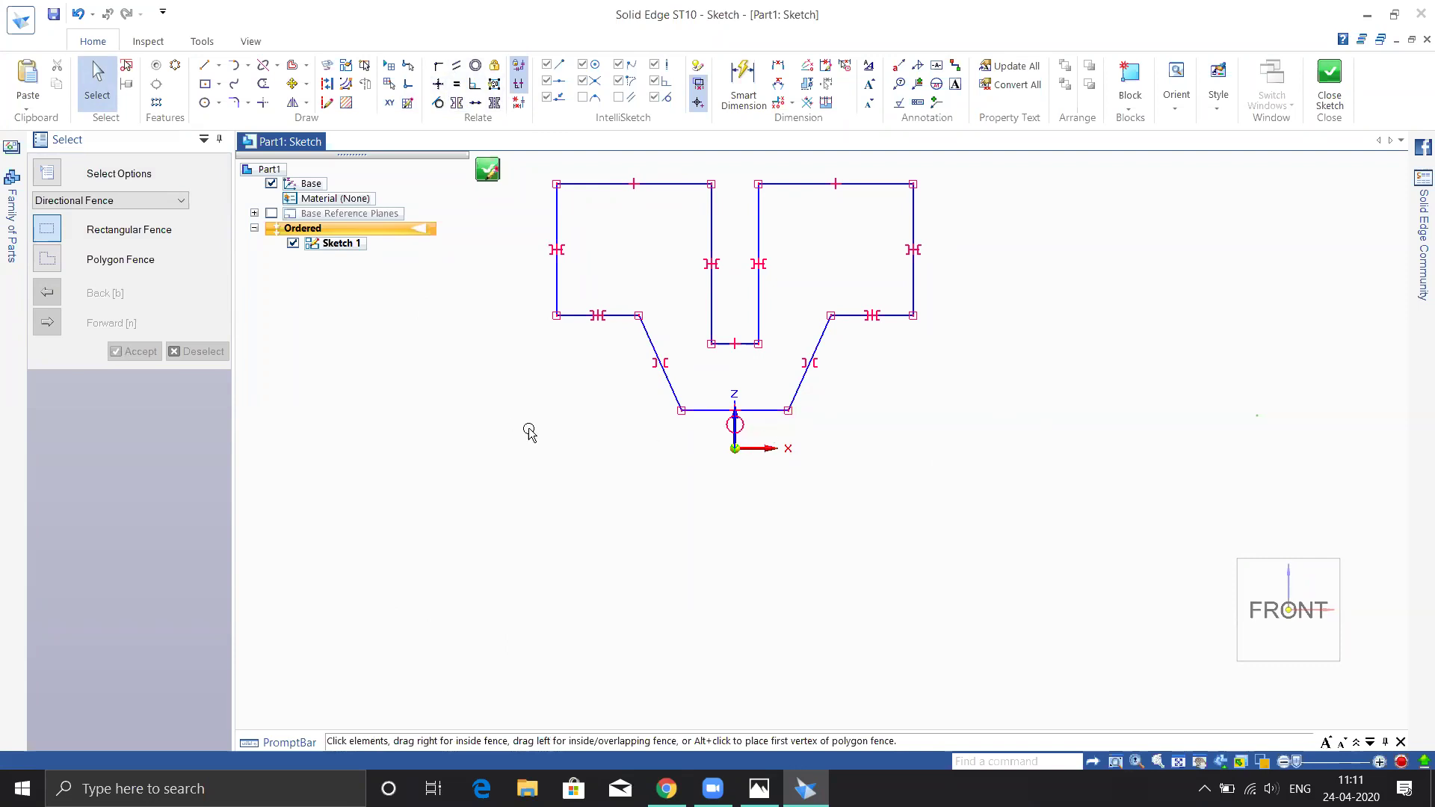
- Make the profile's bottom edge collinear with the X axis
click(475, 104)
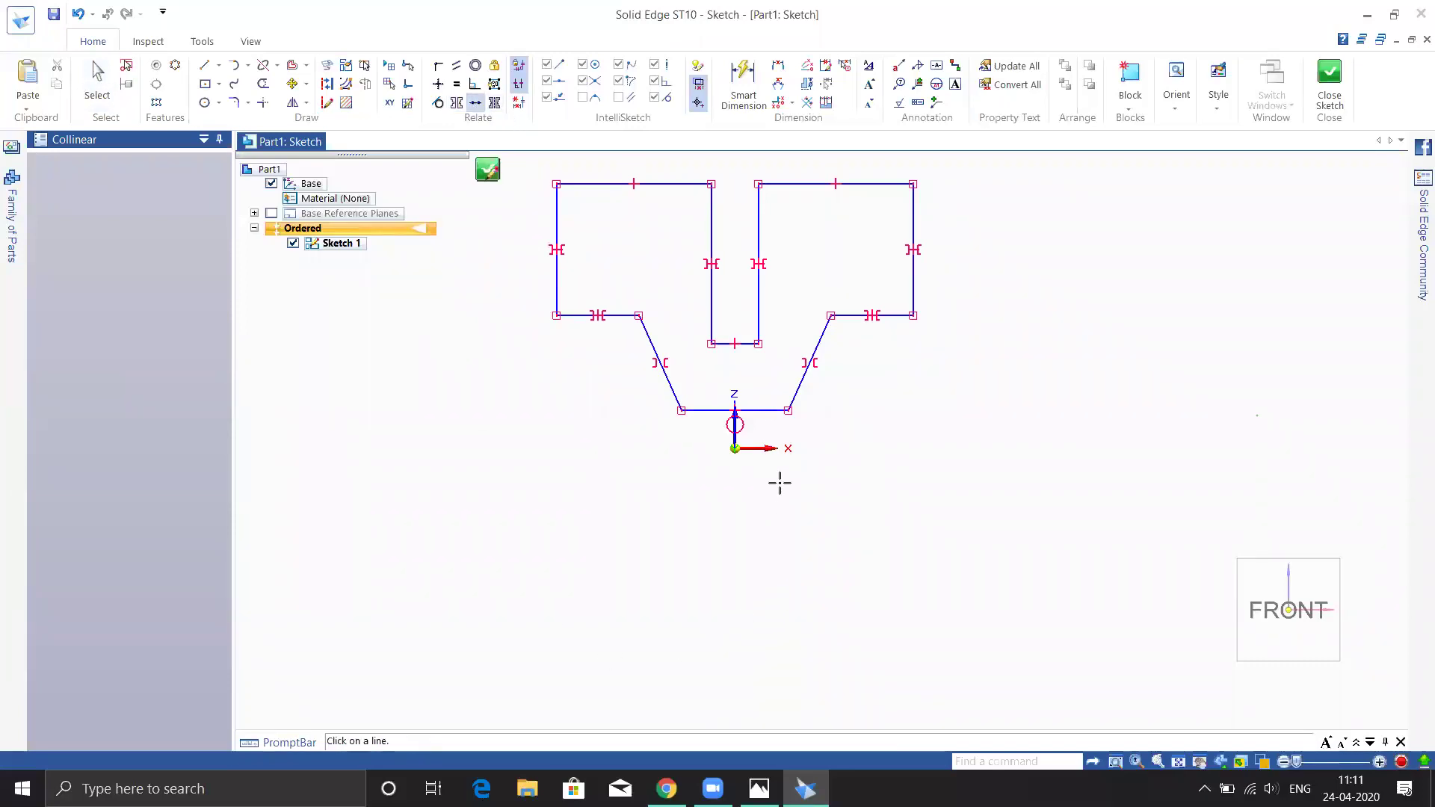
click(770, 410)
click(766, 449)
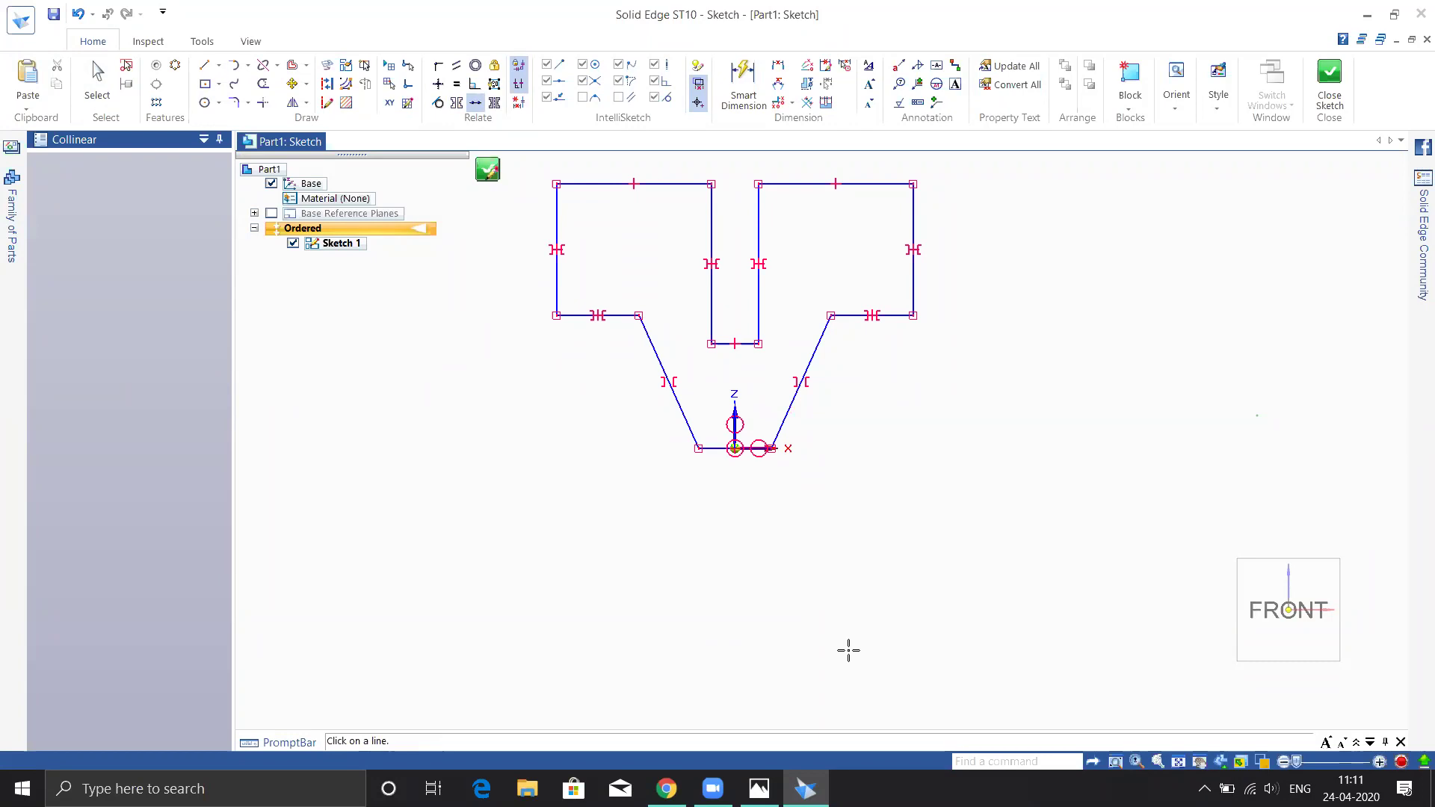
- Dimension the profile's bottom edge on the X axis with Smart Dimension and set its length to 20 mm
click(742, 82)
click(712, 449)
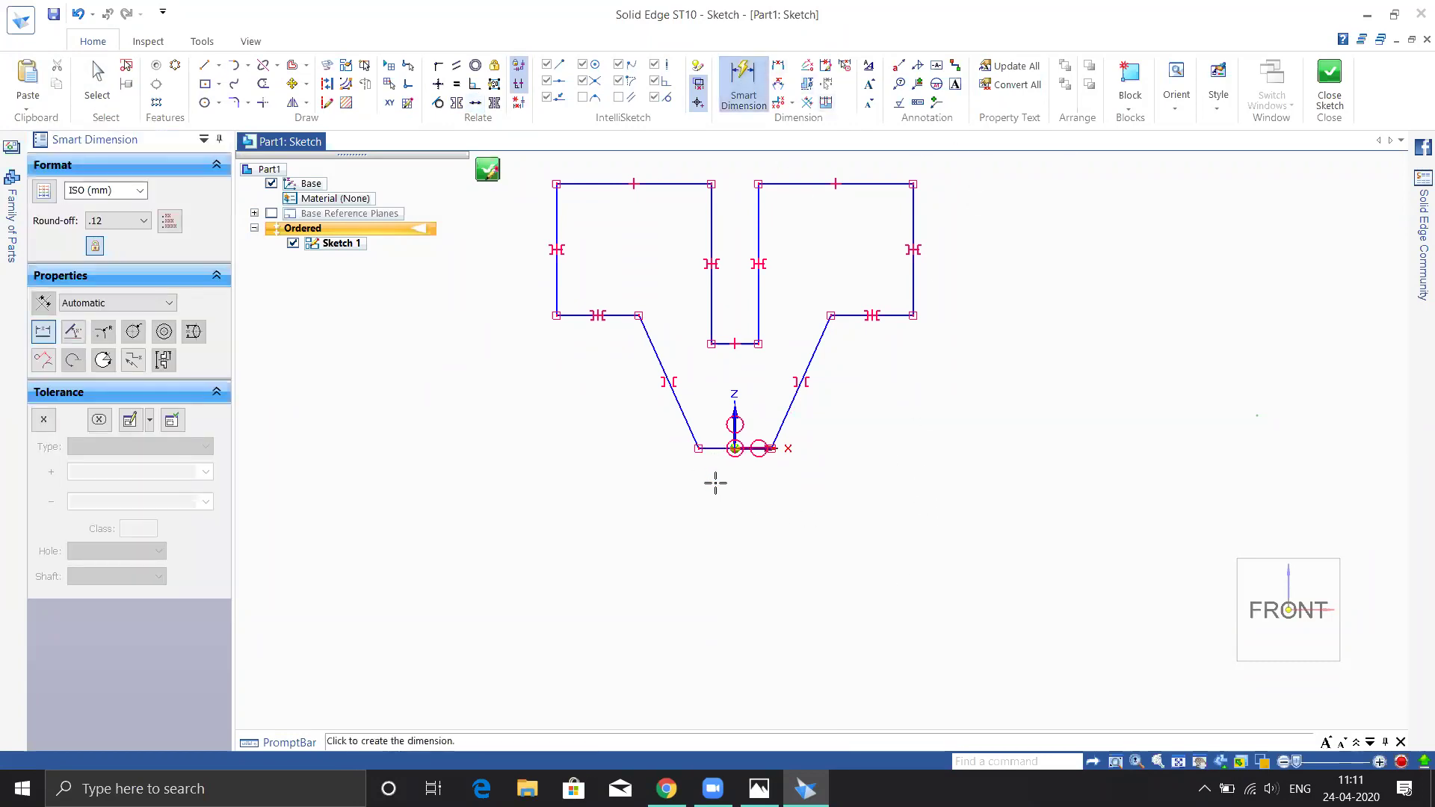
click(734, 496)
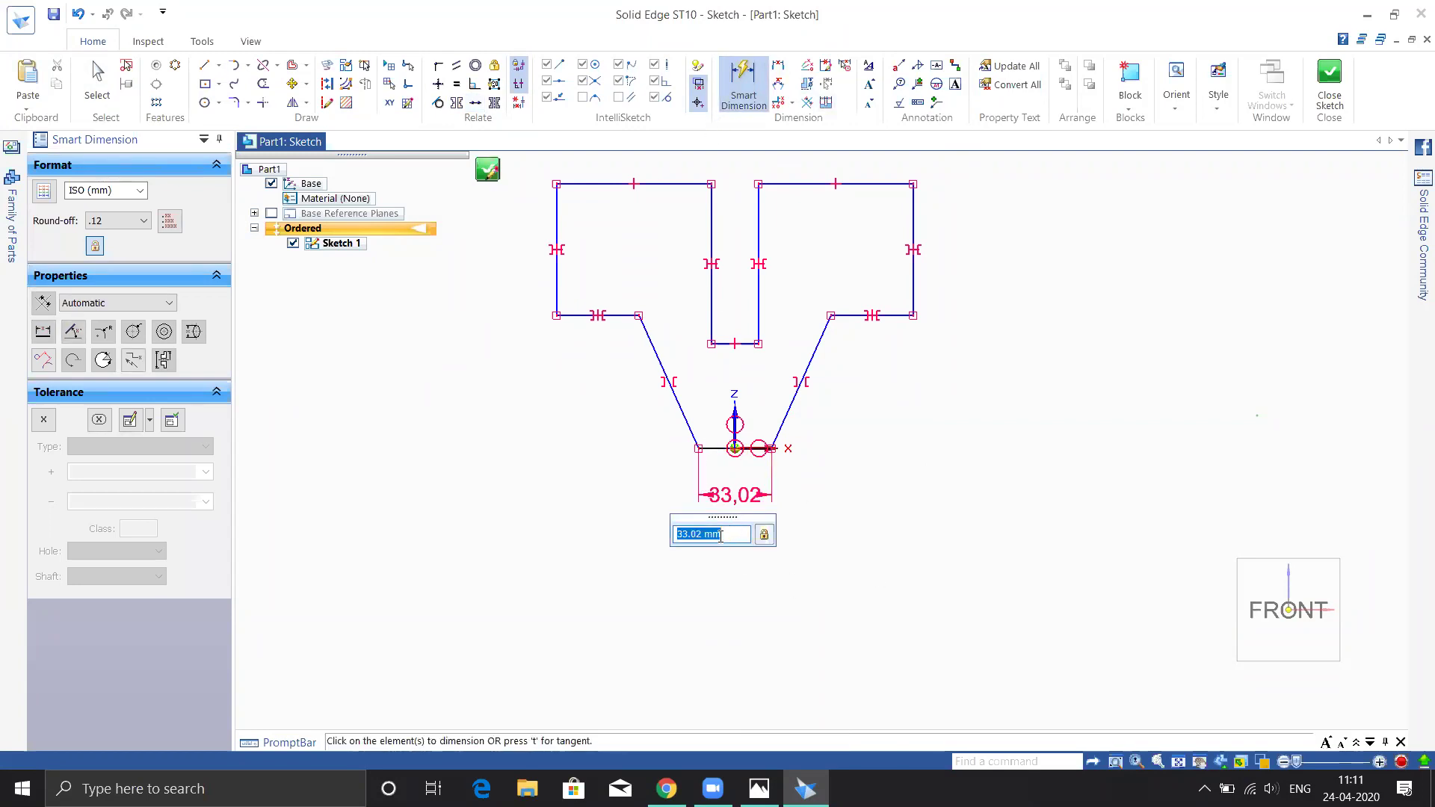
text(20)
key(Return)
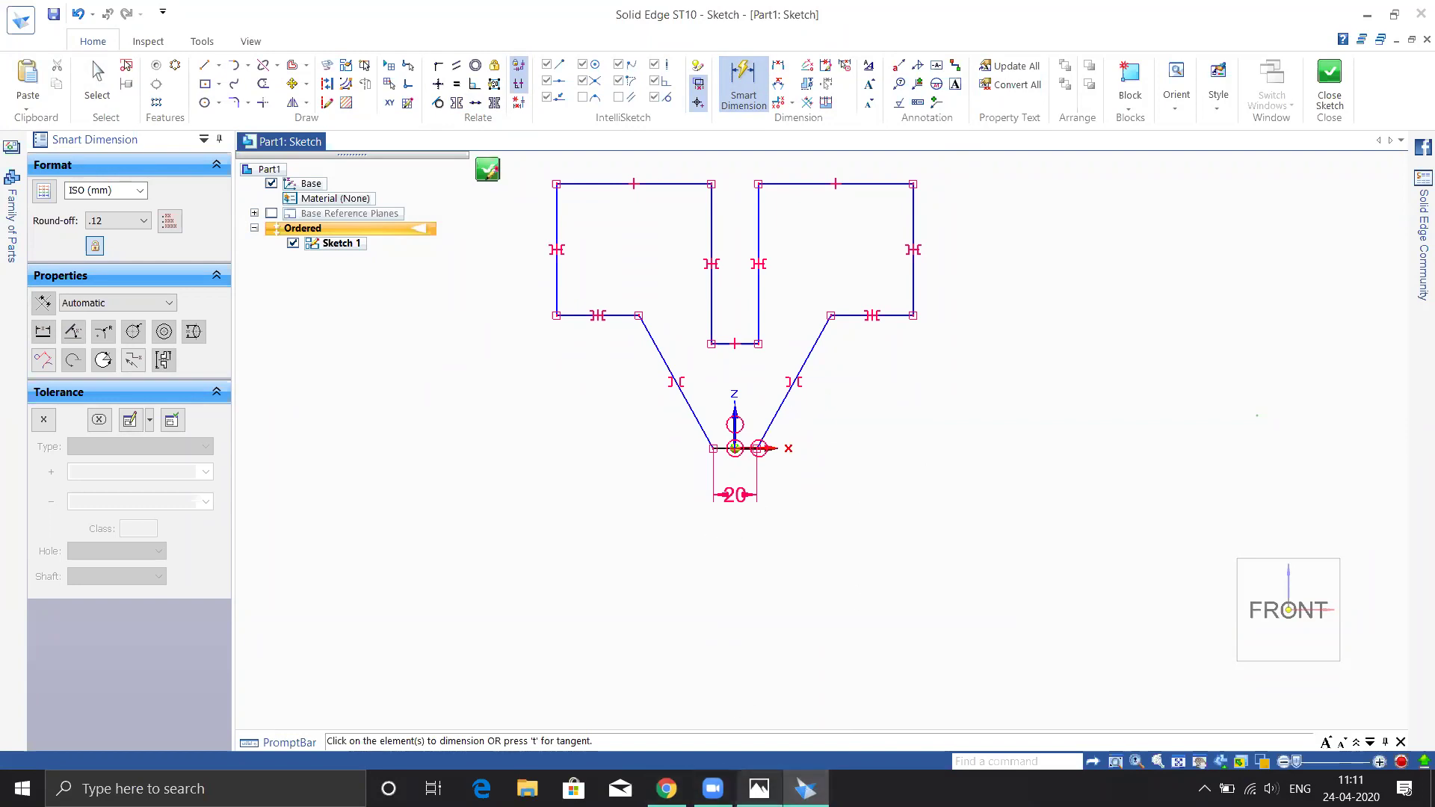
- Check the reference drawing in Photos, return to Solid Edge and dimension the profile's right outer vertical edge at 16 mm
click(759, 788)
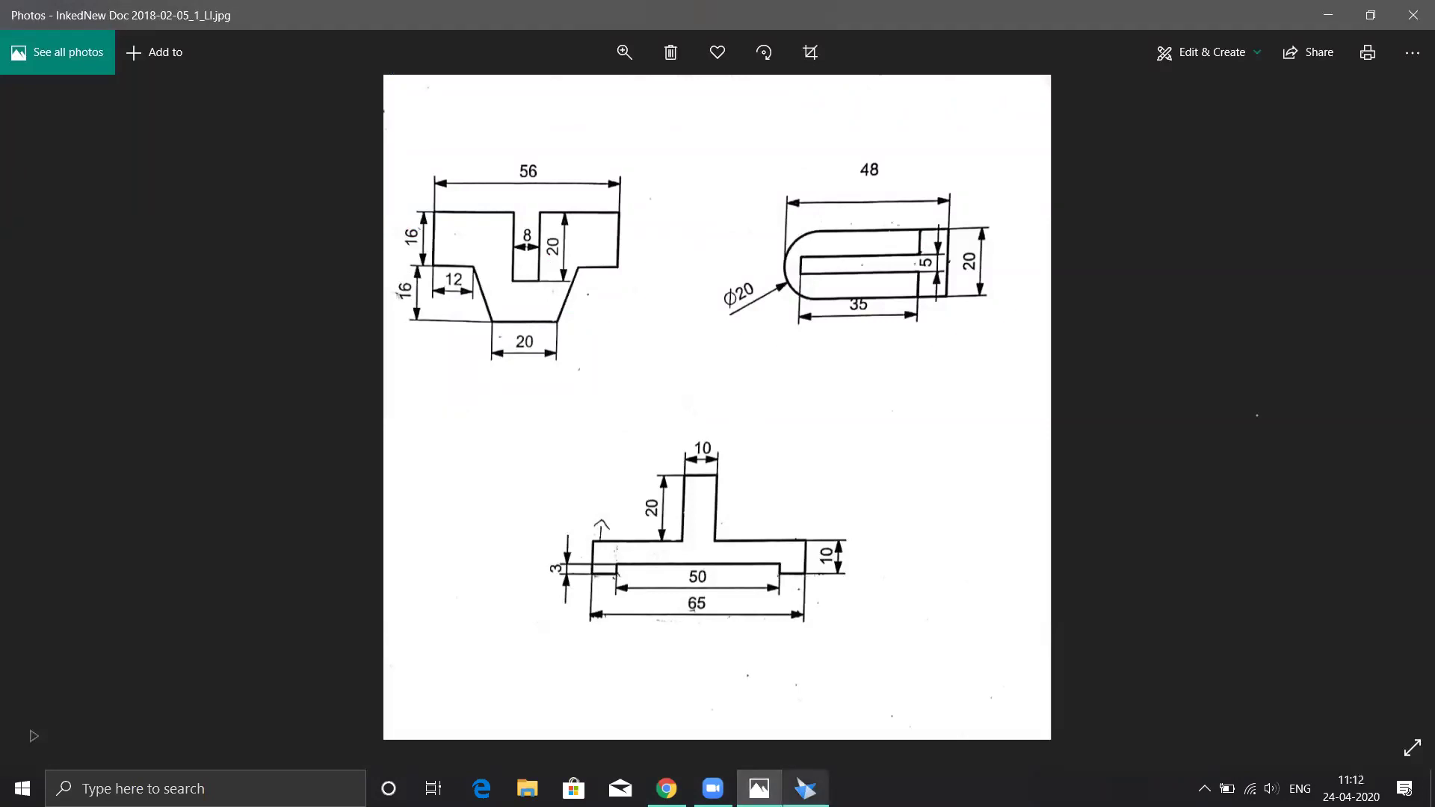
click(805, 789)
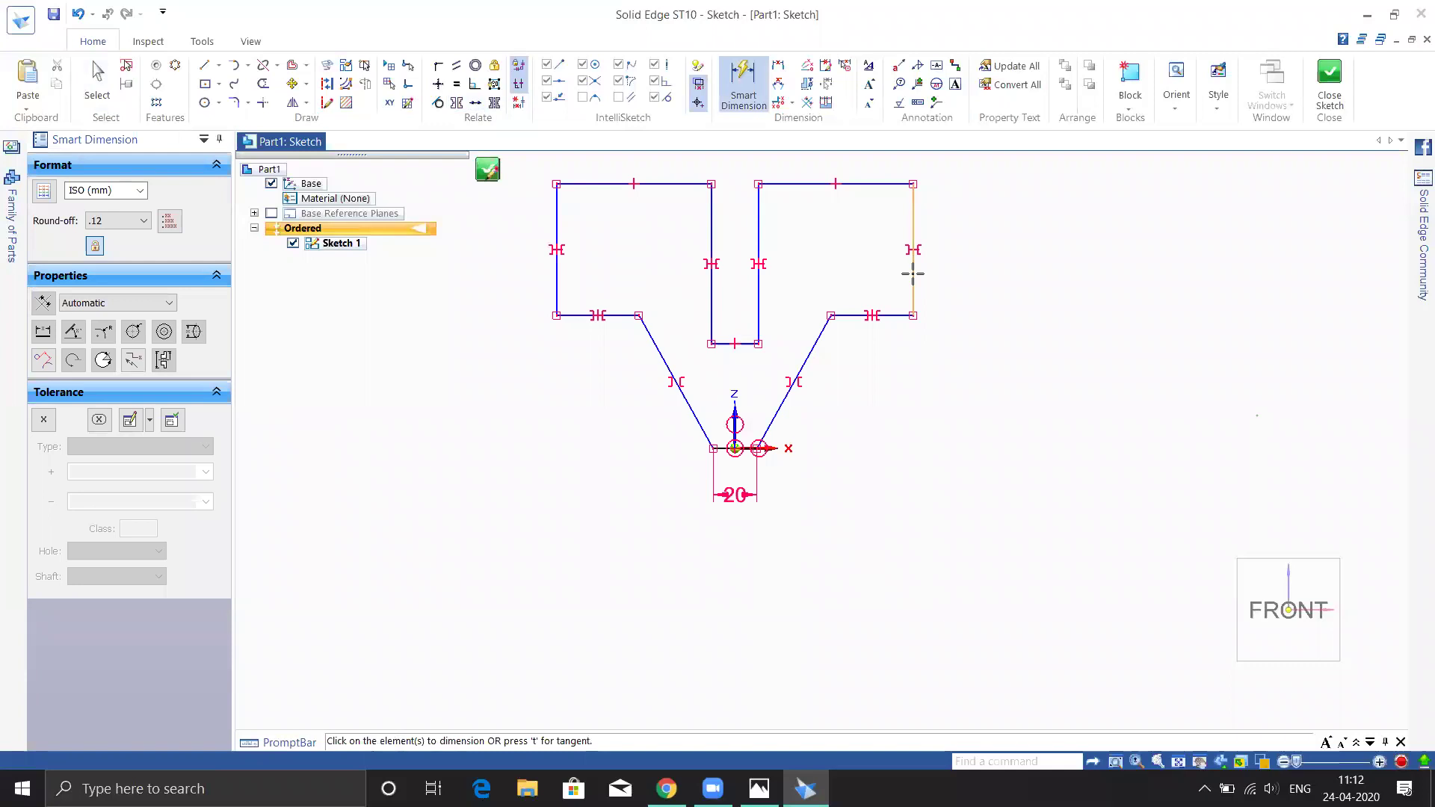
click(913, 277)
click(946, 260)
text(16)
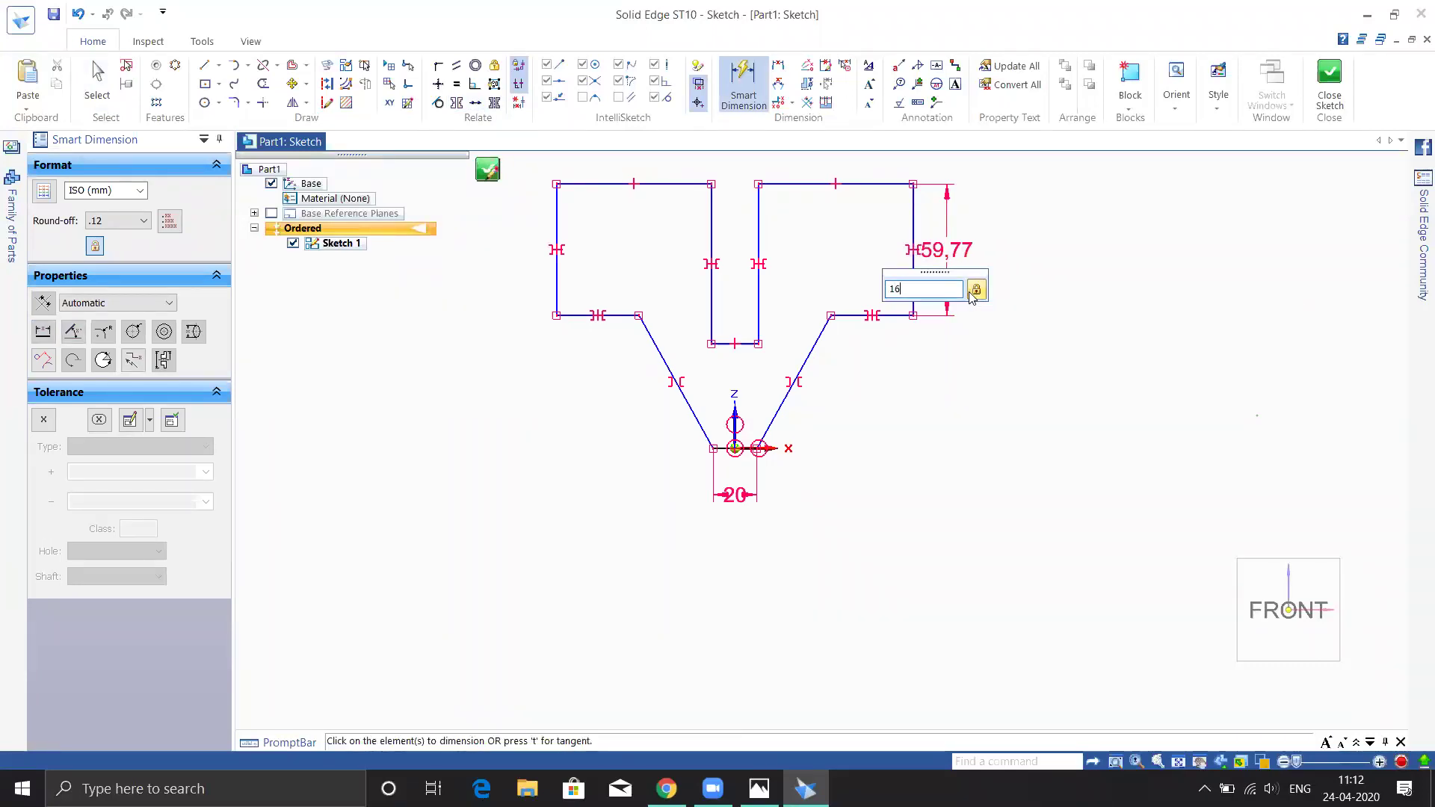
key(Return)
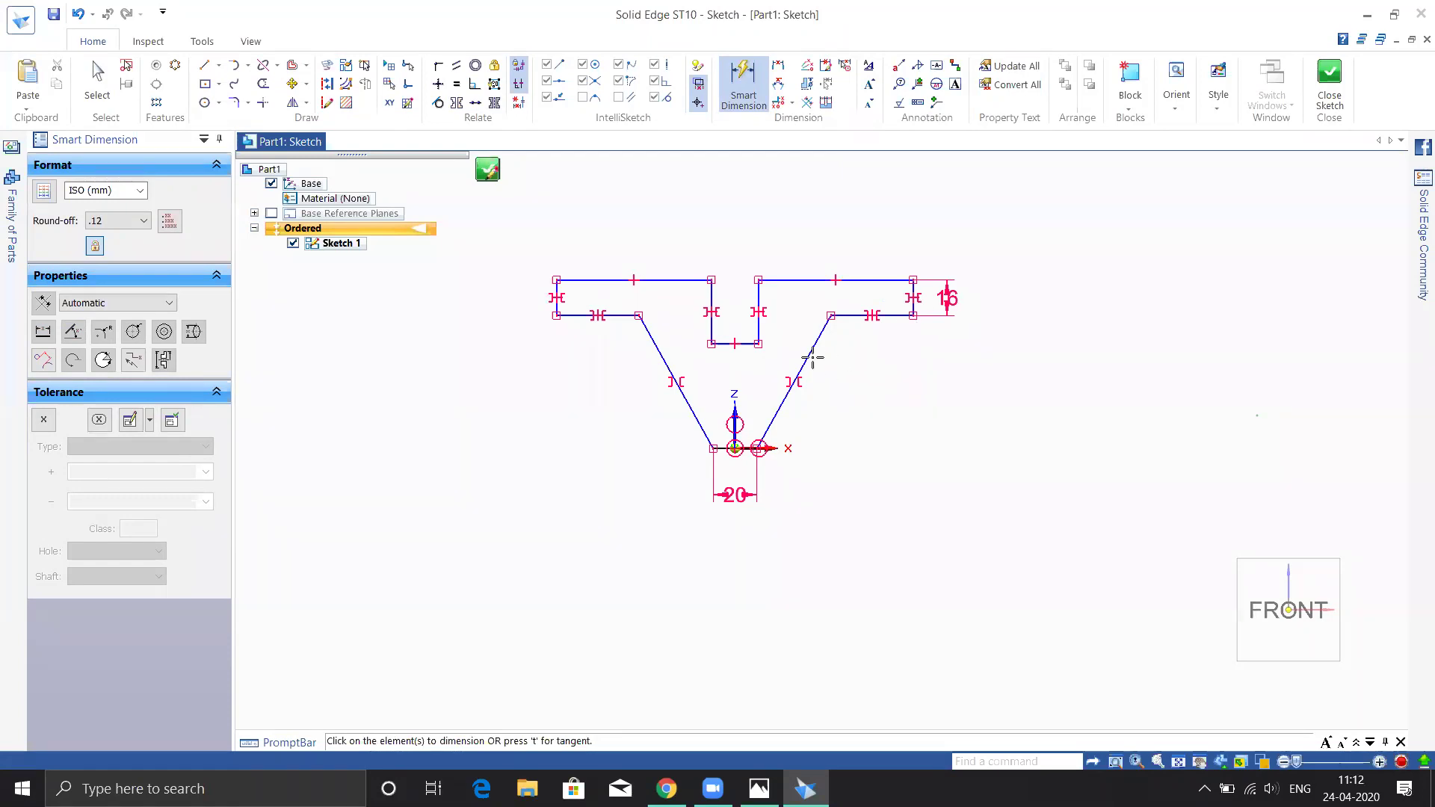
- Dimension the right slanted side with Horizontal/Vertical orientation and set its vertical height to 16 mm
click(830, 356)
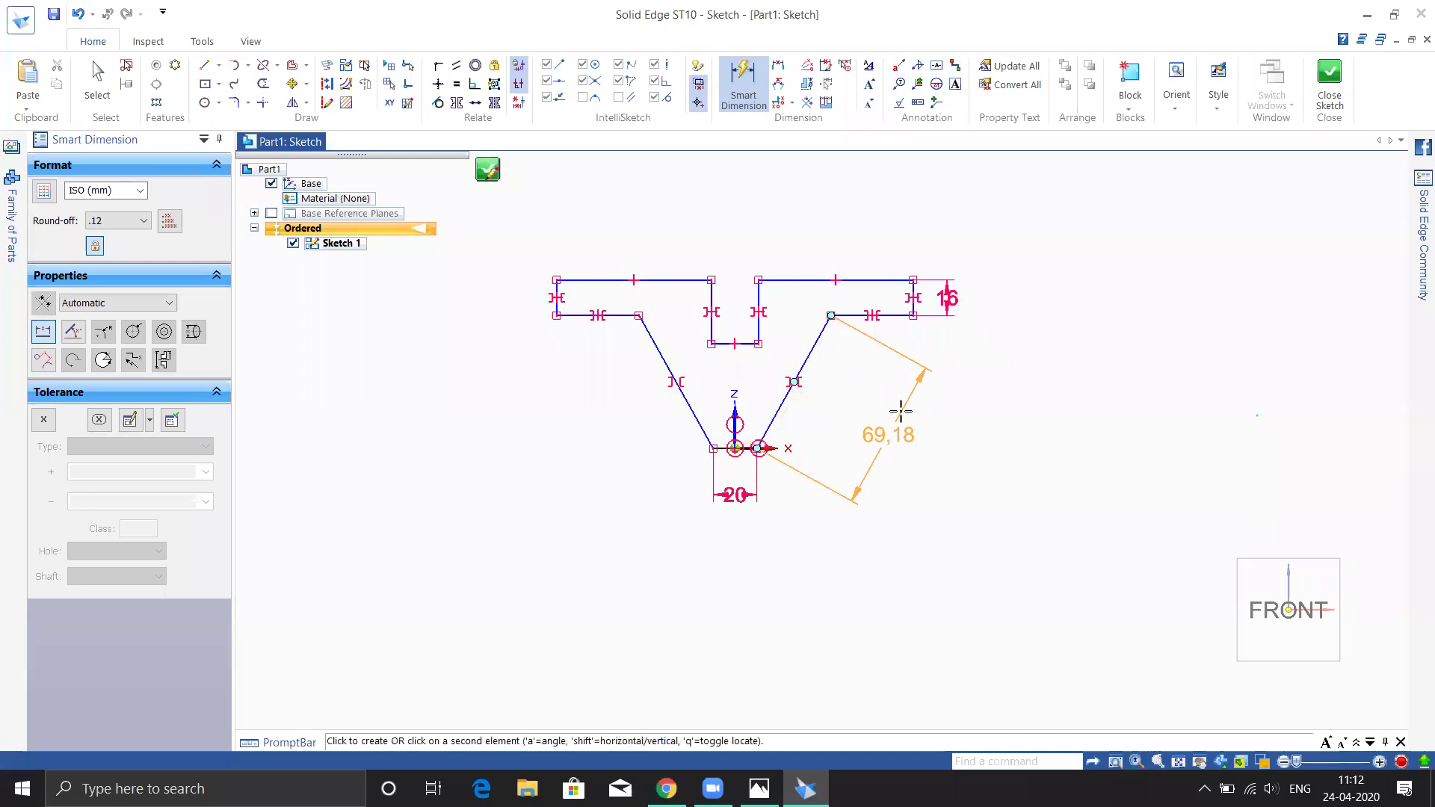
click(132, 306)
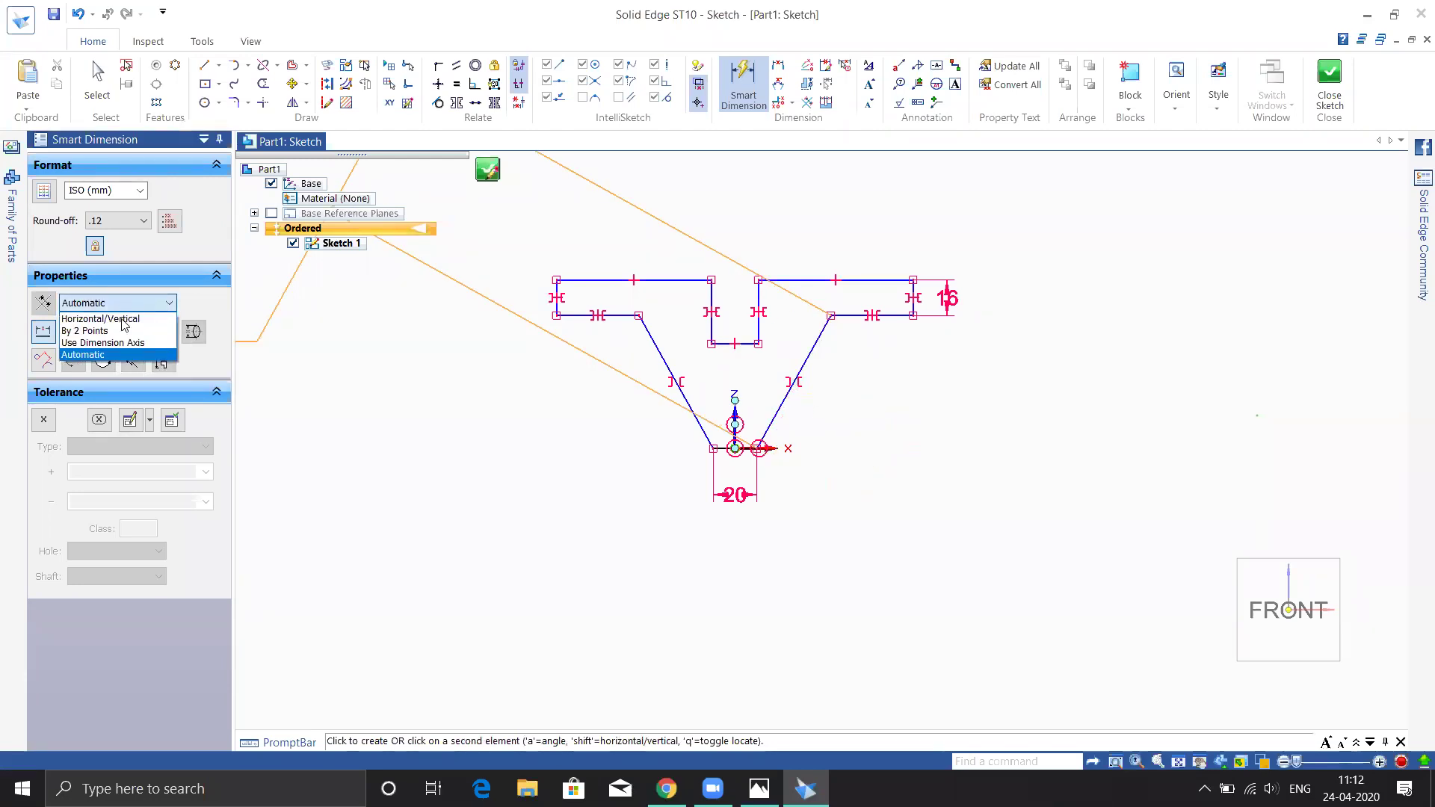
click(124, 320)
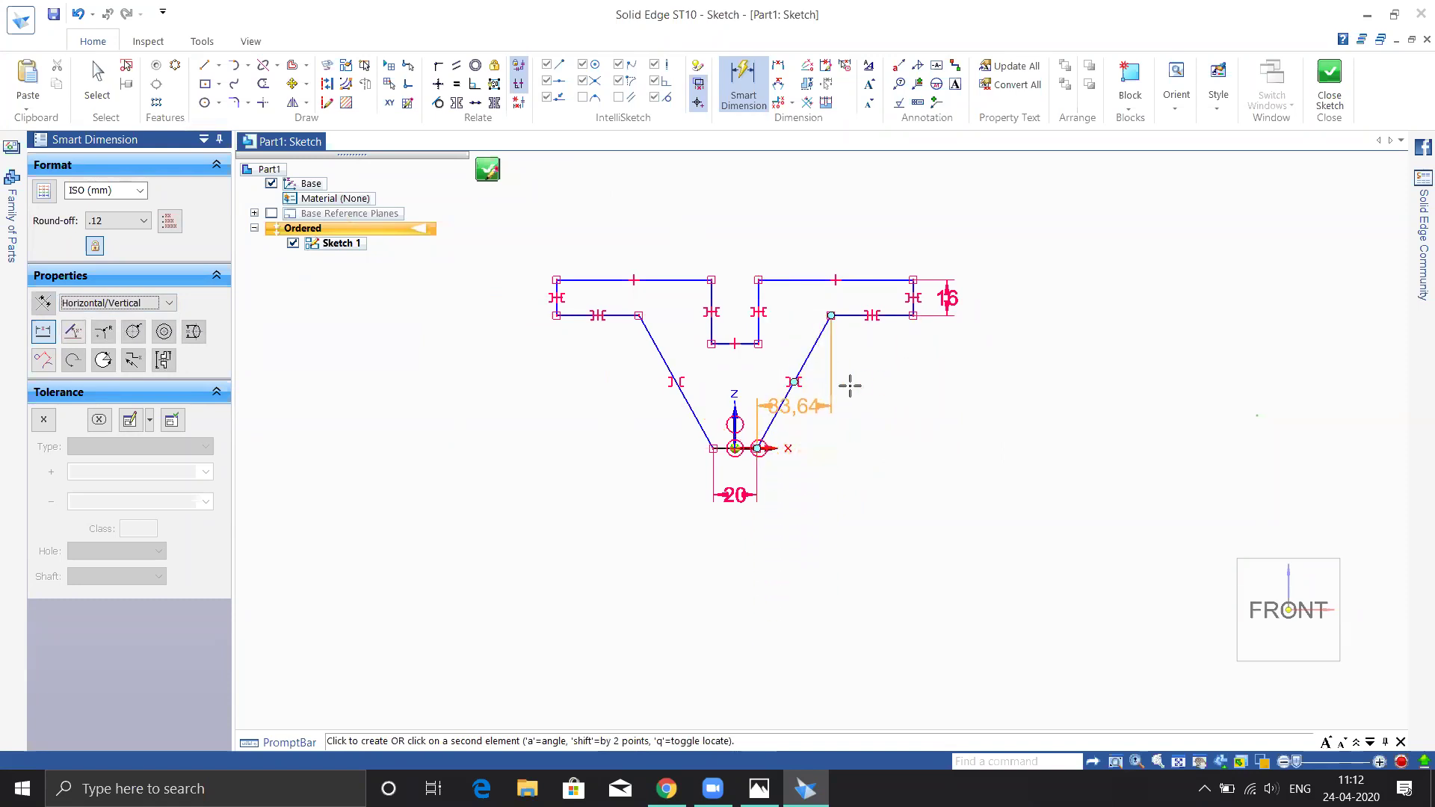
click(797, 500)
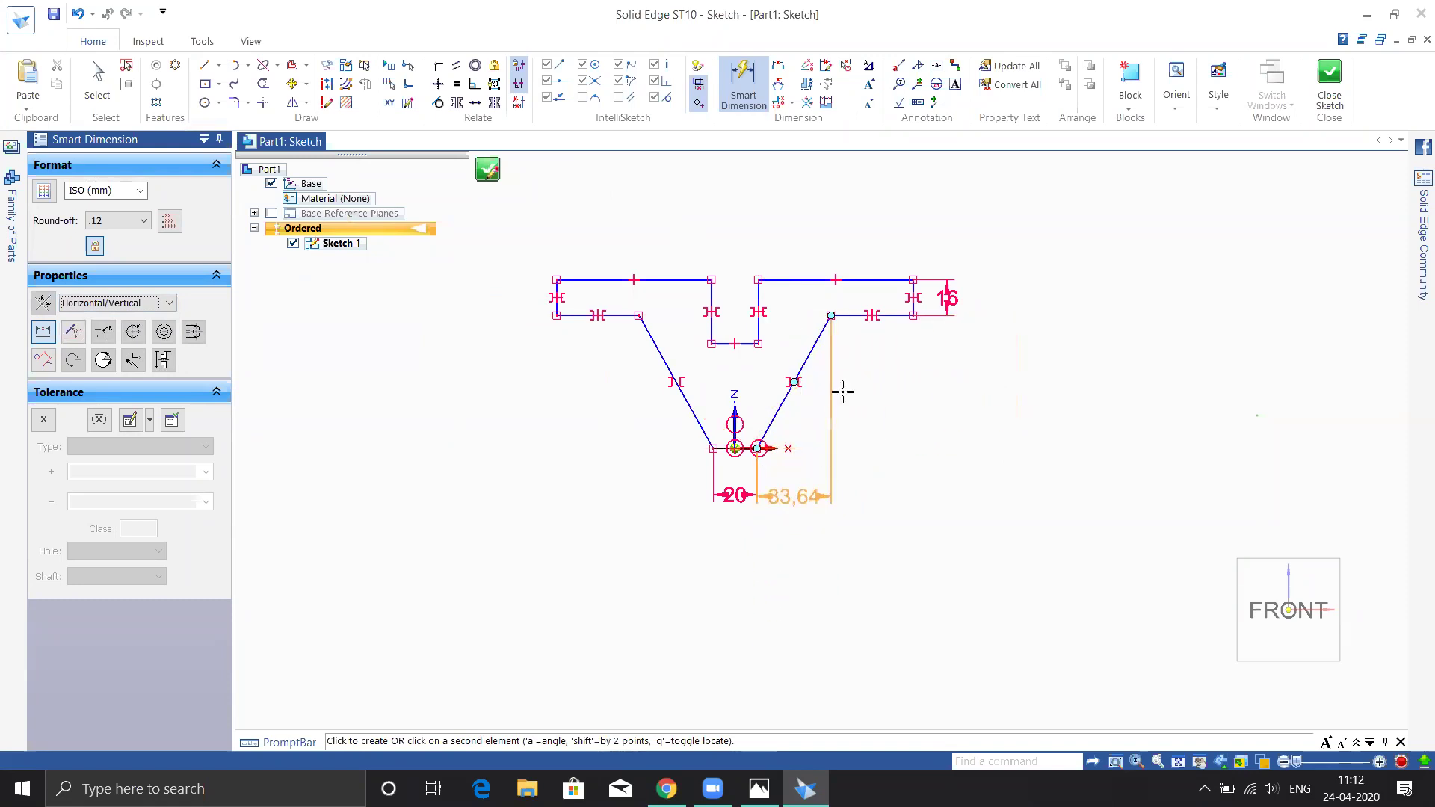
click(944, 381)
text(16)
key(Return)
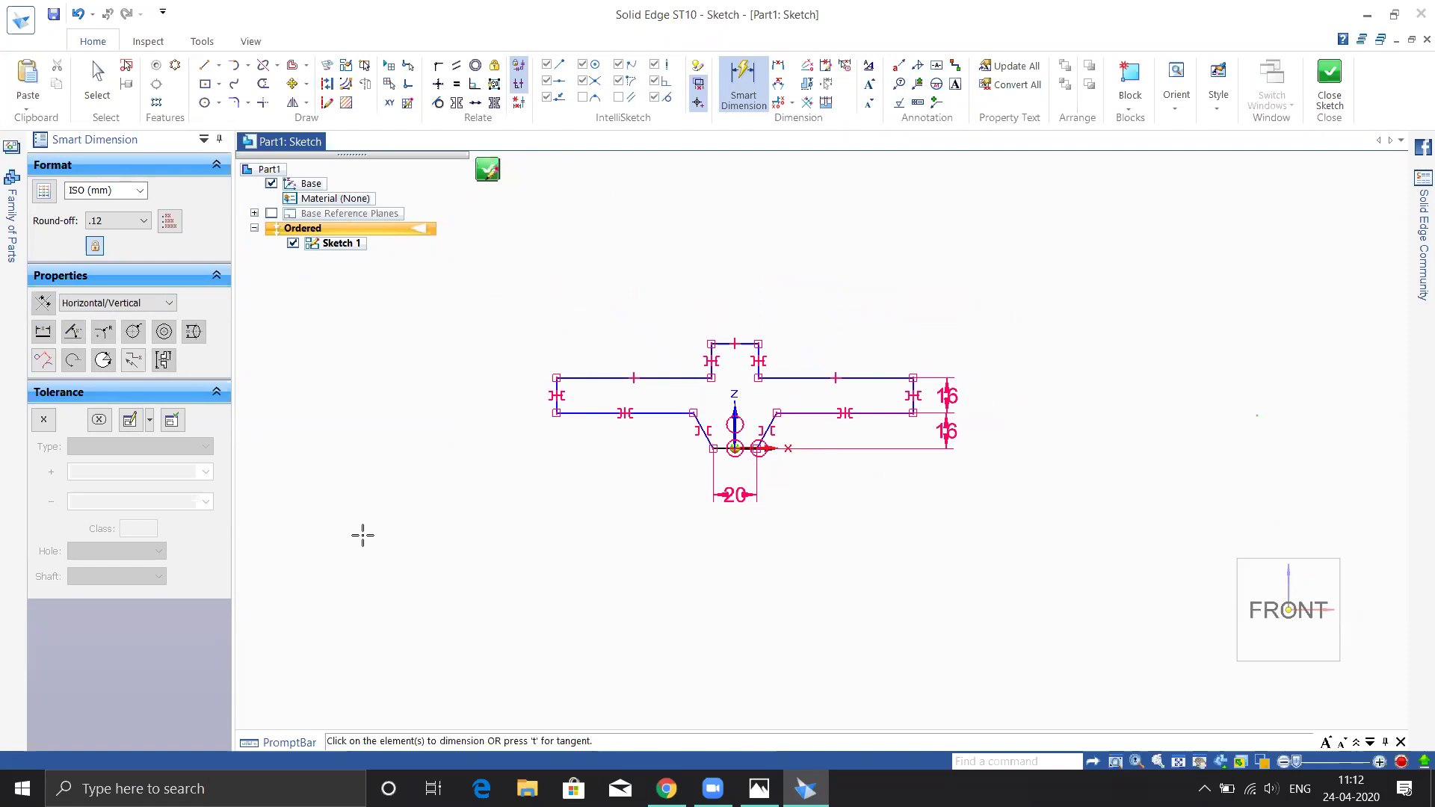
key(Escape)
- Move the slot's short horizontal line down below the top edges so the slot opens upward again
scroll(672, 381, down, 2)
scroll(705, 374, up, 5)
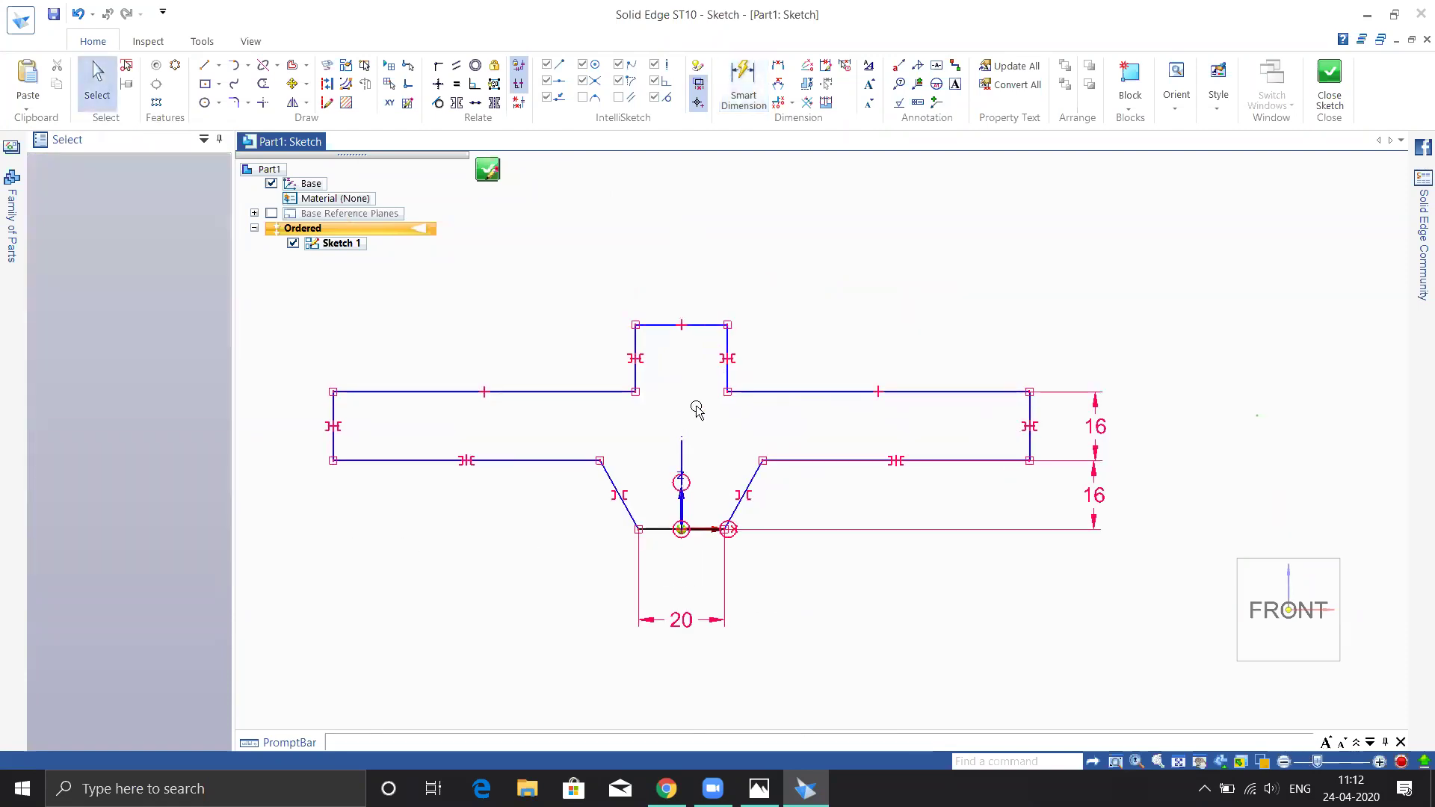
click(676, 326)
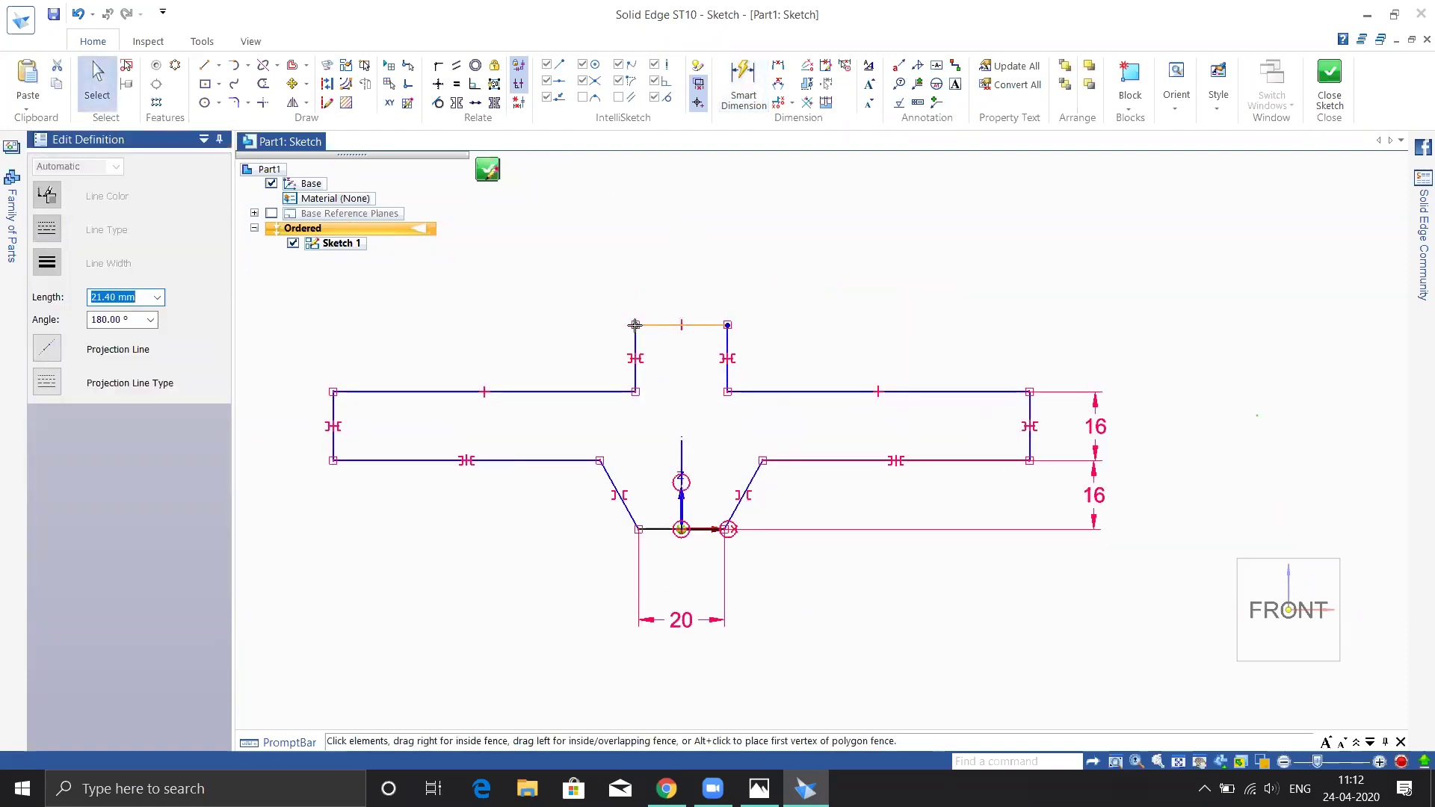
drag(635, 325, 649, 458)
click(962, 474)
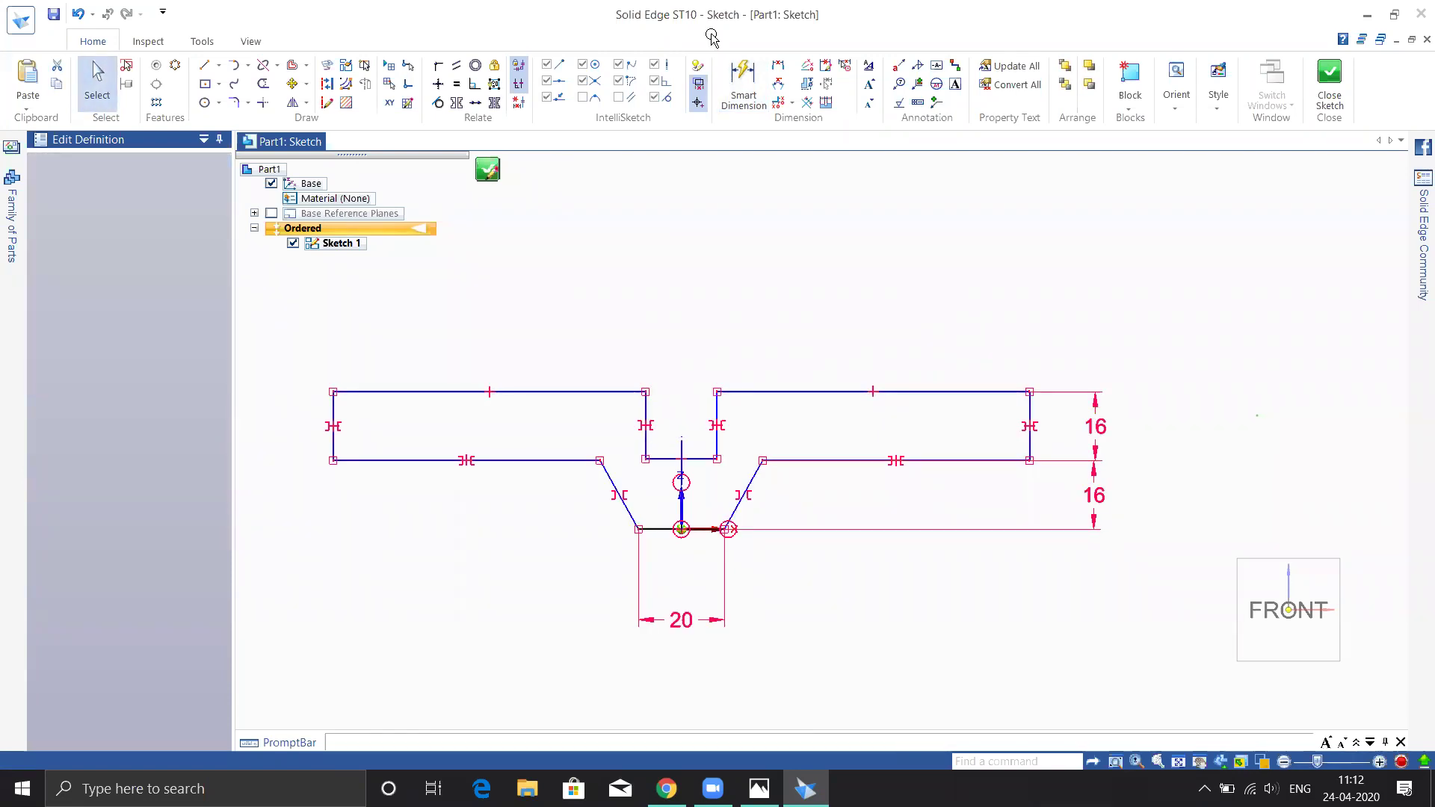
- Dimension the slot's right vertical side and set the slot depth to 20 mm
click(744, 80)
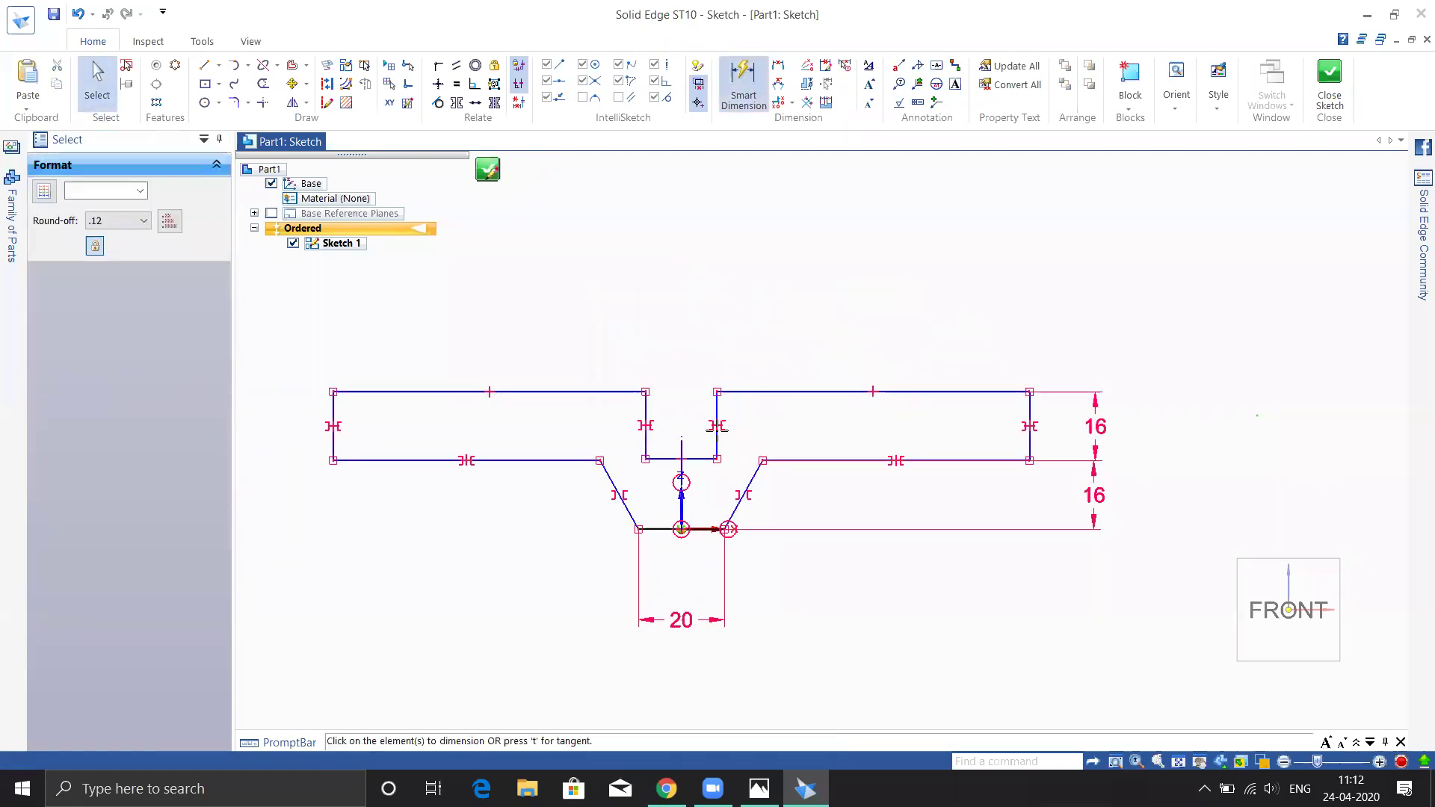
click(758, 420)
text(20)
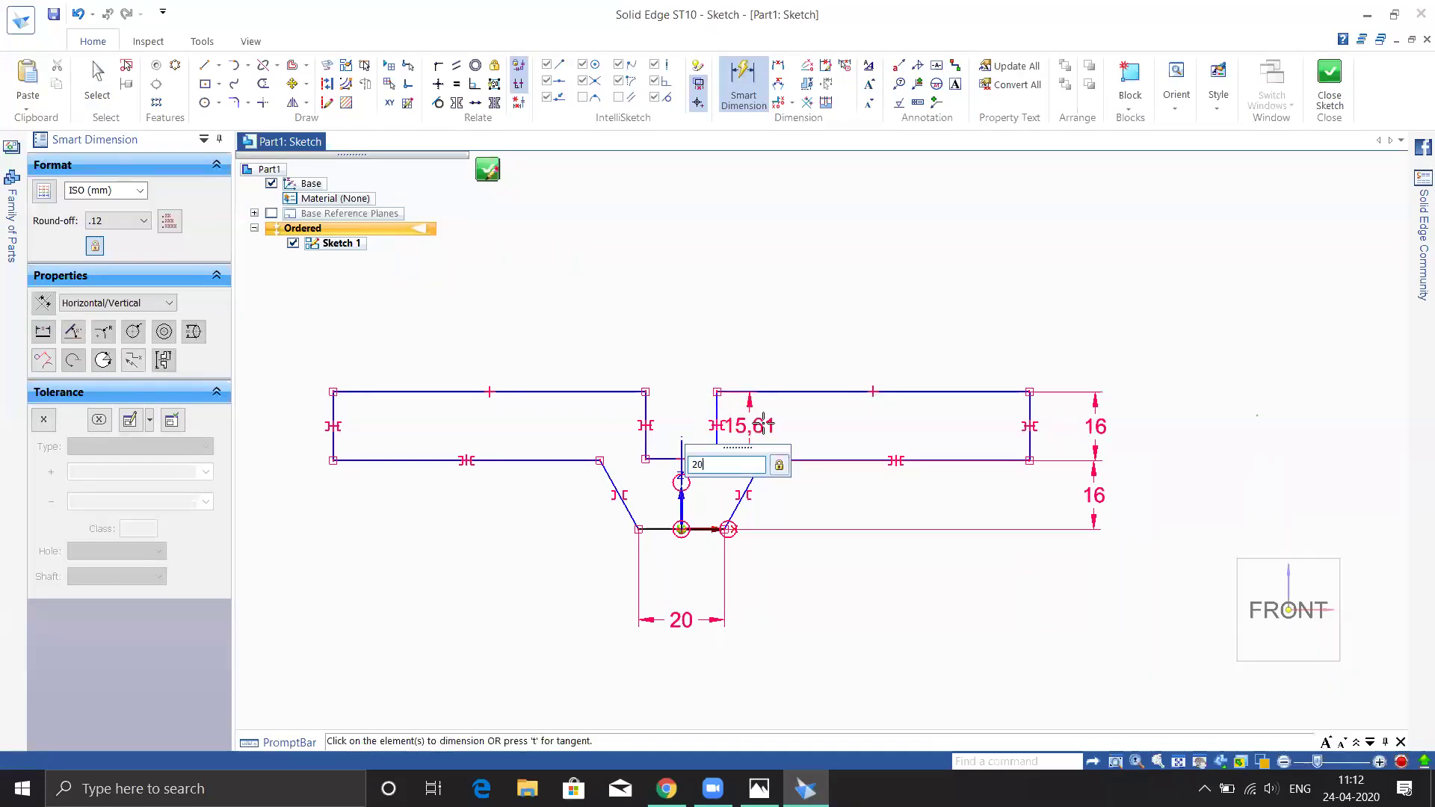
key(Return)
- Check the reference drawing in Photos, return to Solid Edge and dimension the slot's bottom line at 8 mm
click(759, 789)
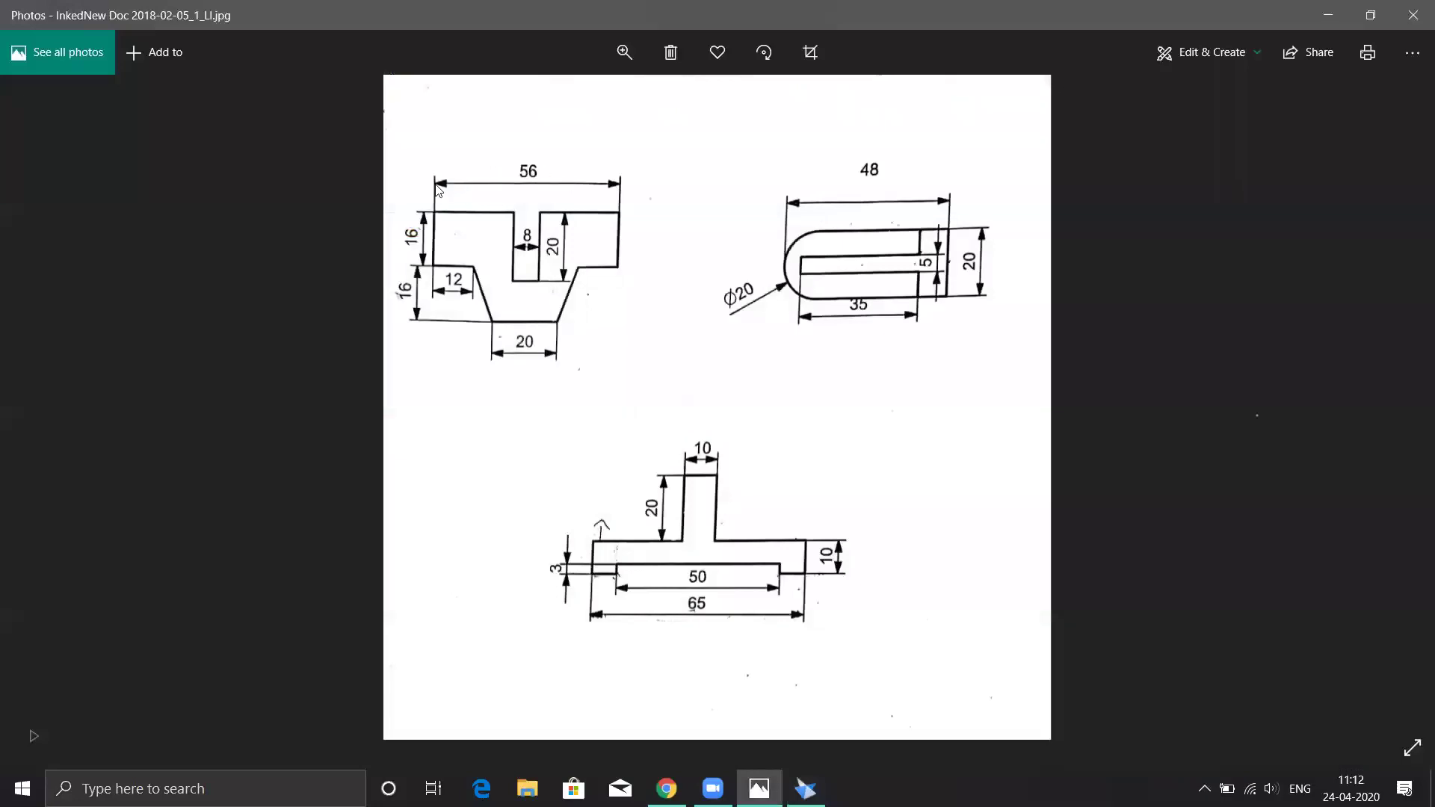
click(806, 789)
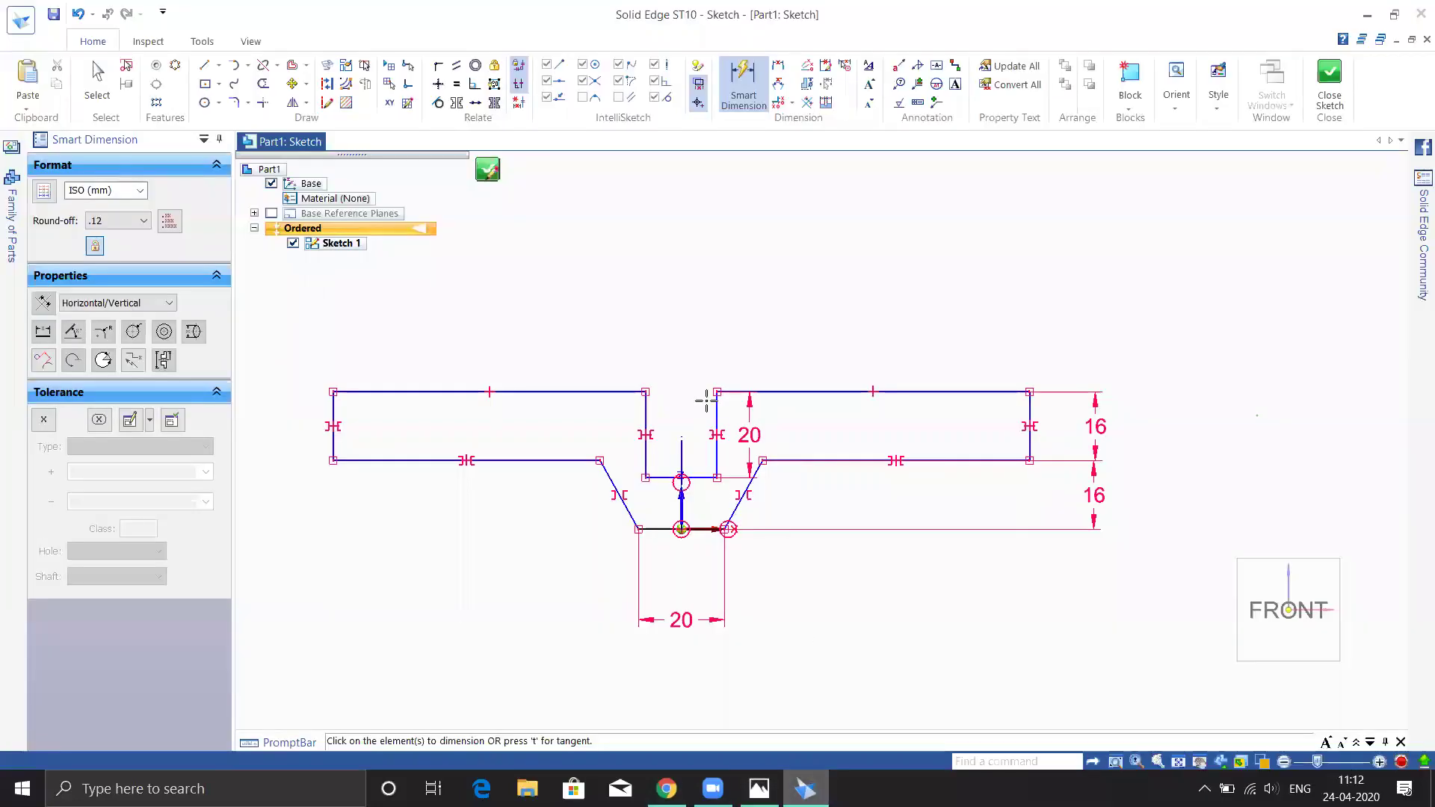
click(711, 476)
click(682, 348)
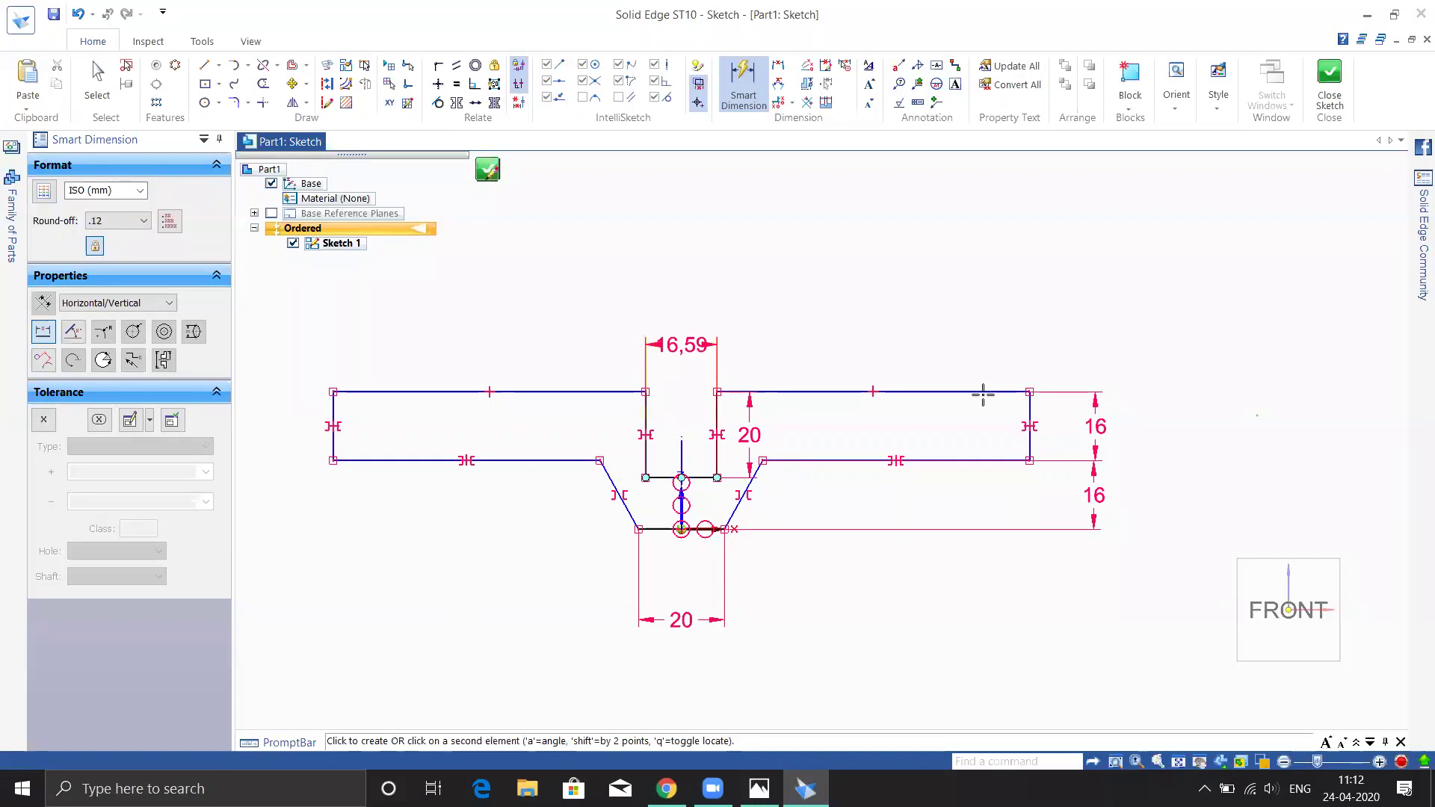
text(8)
key(Return)
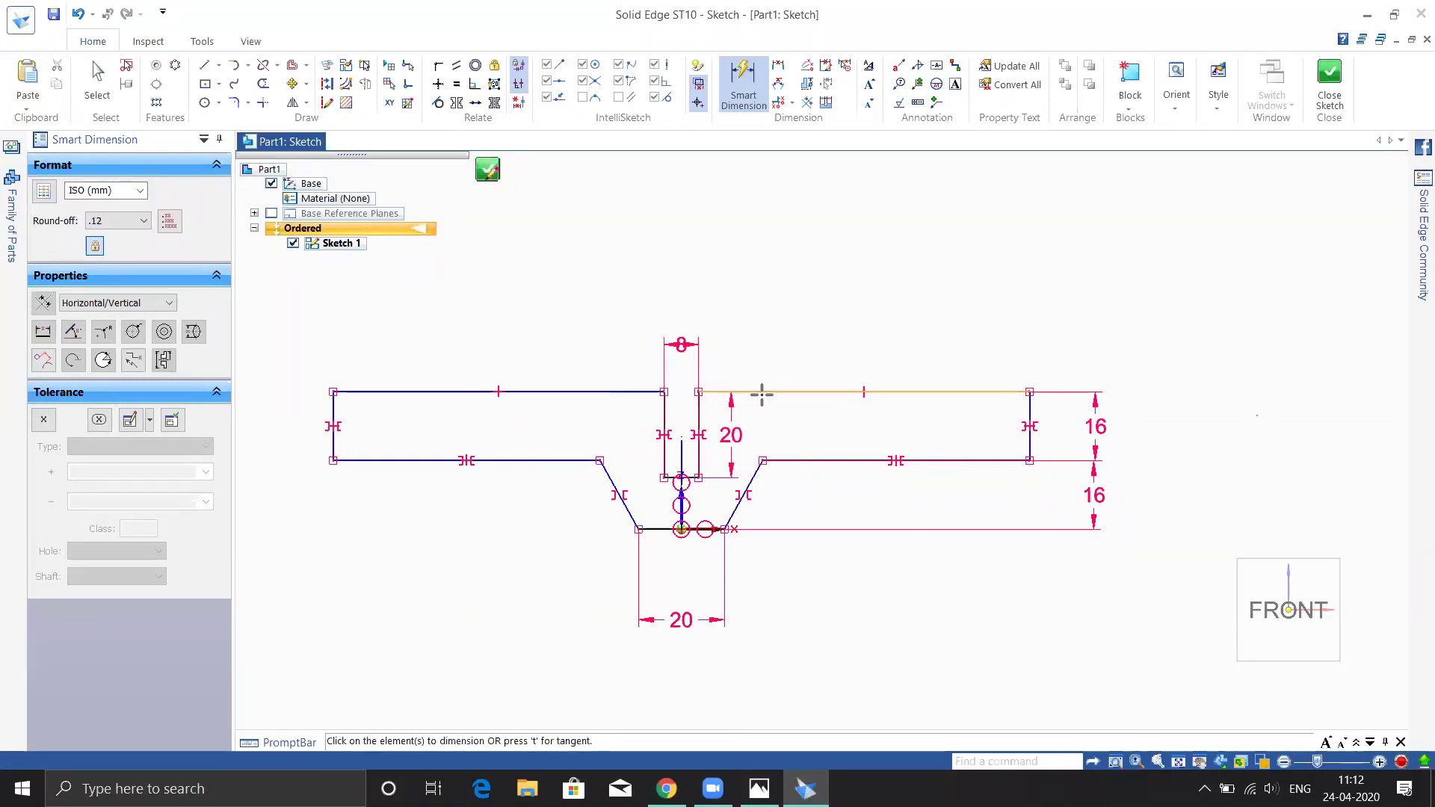
- Dimension the overall width between the profile's outer vertical edges and set it to 56 mm
click(333, 391)
click(625, 307)
text(56)
key(Return)
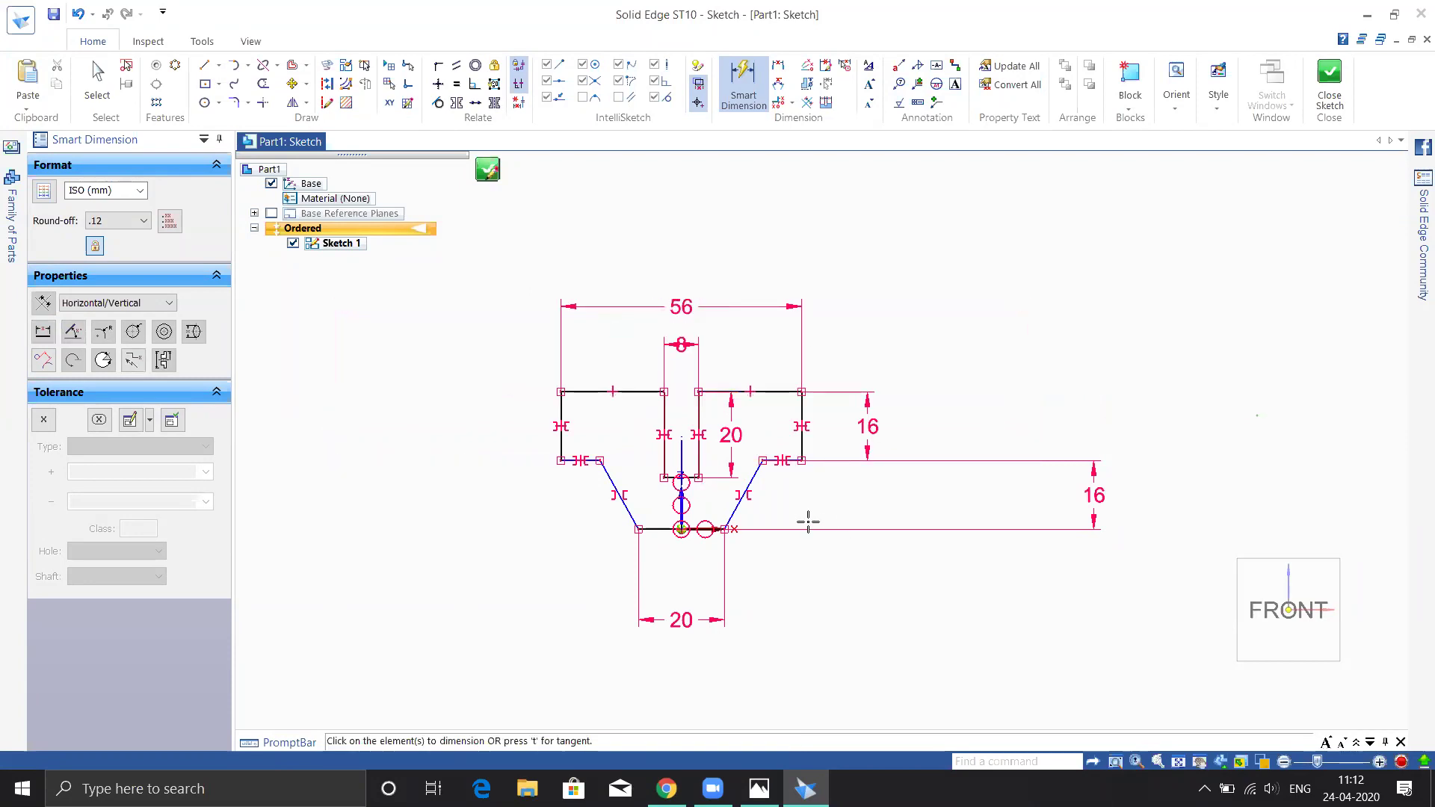
- Dimension the profile's left horizontal ledge at 12 mm and end the dimensioning command
scroll(809, 521, up, 4)
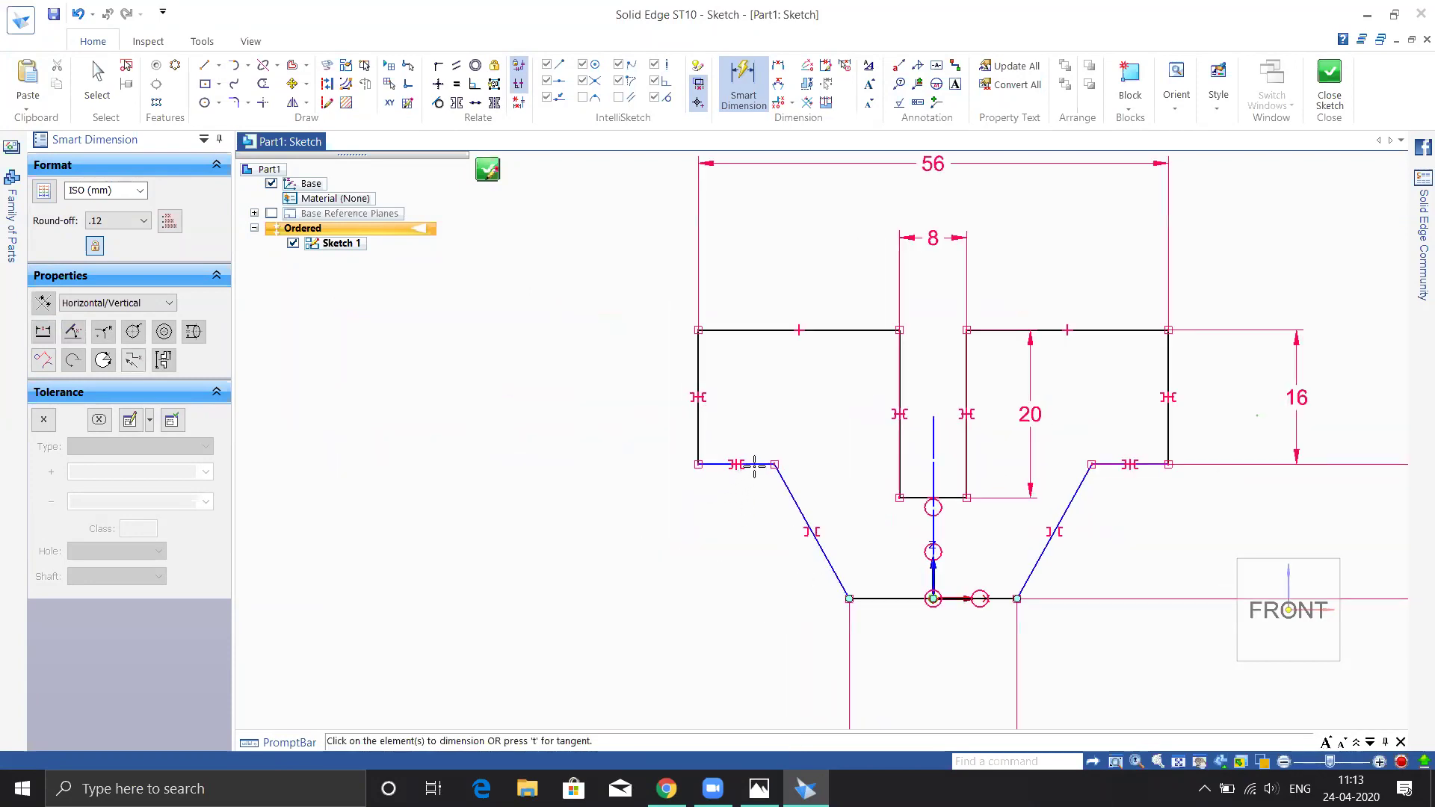
click(754, 465)
click(748, 515)
text(12)
key(Return)
scroll(619, 453, down, 4)
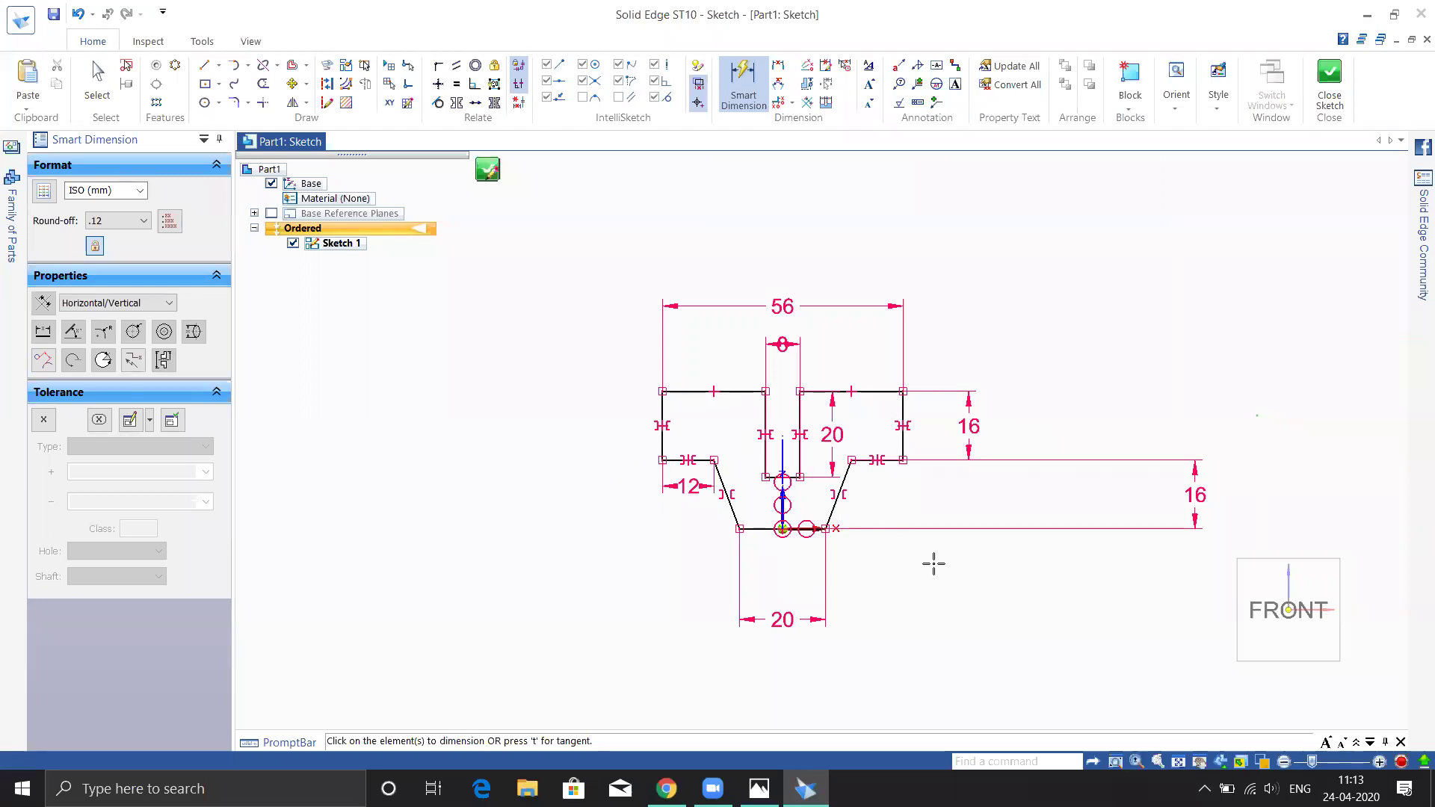
key(Escape)
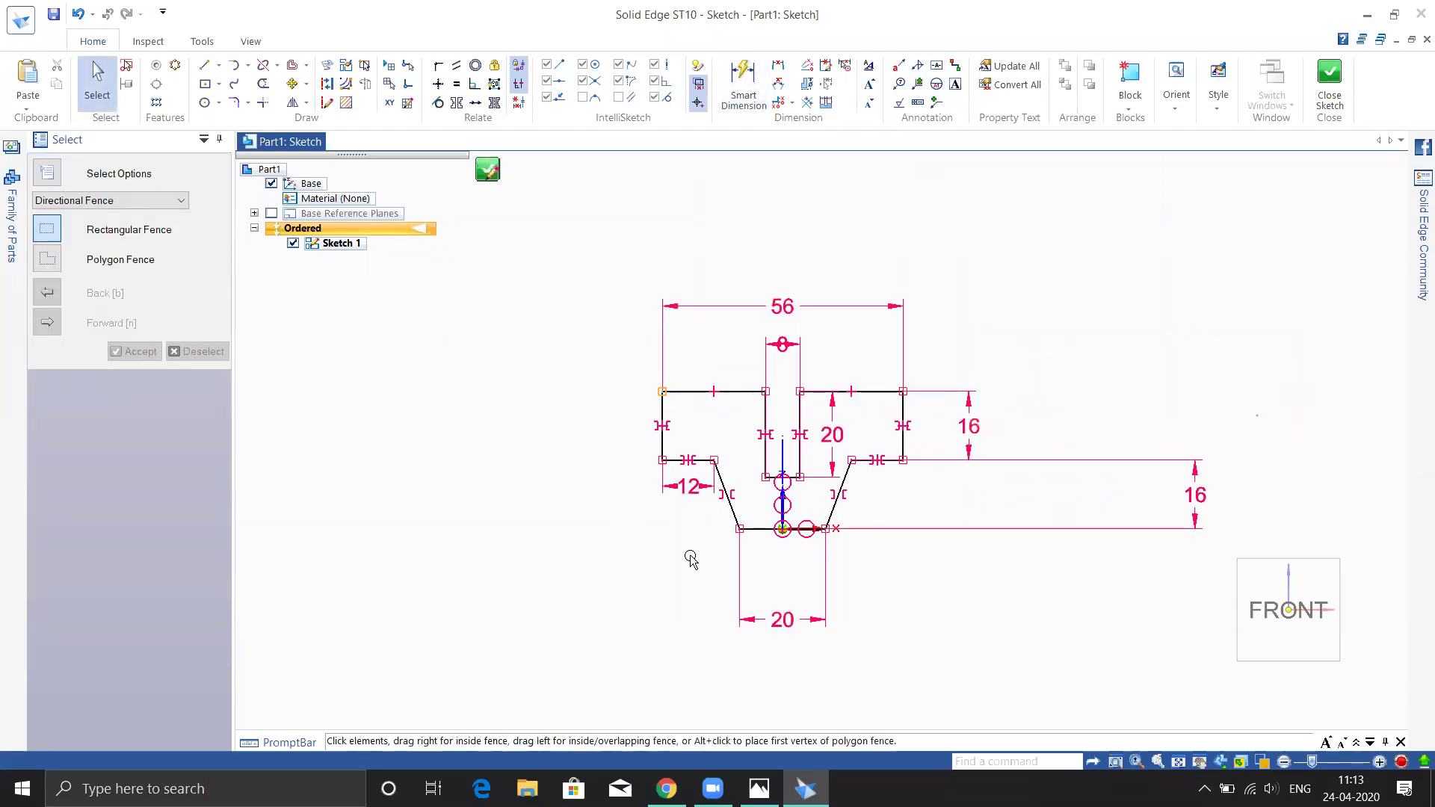
- Move the slanted side's 16 mm height dimension closer to the profile, below the outer edge's 16 mm dimension
click(1187, 498)
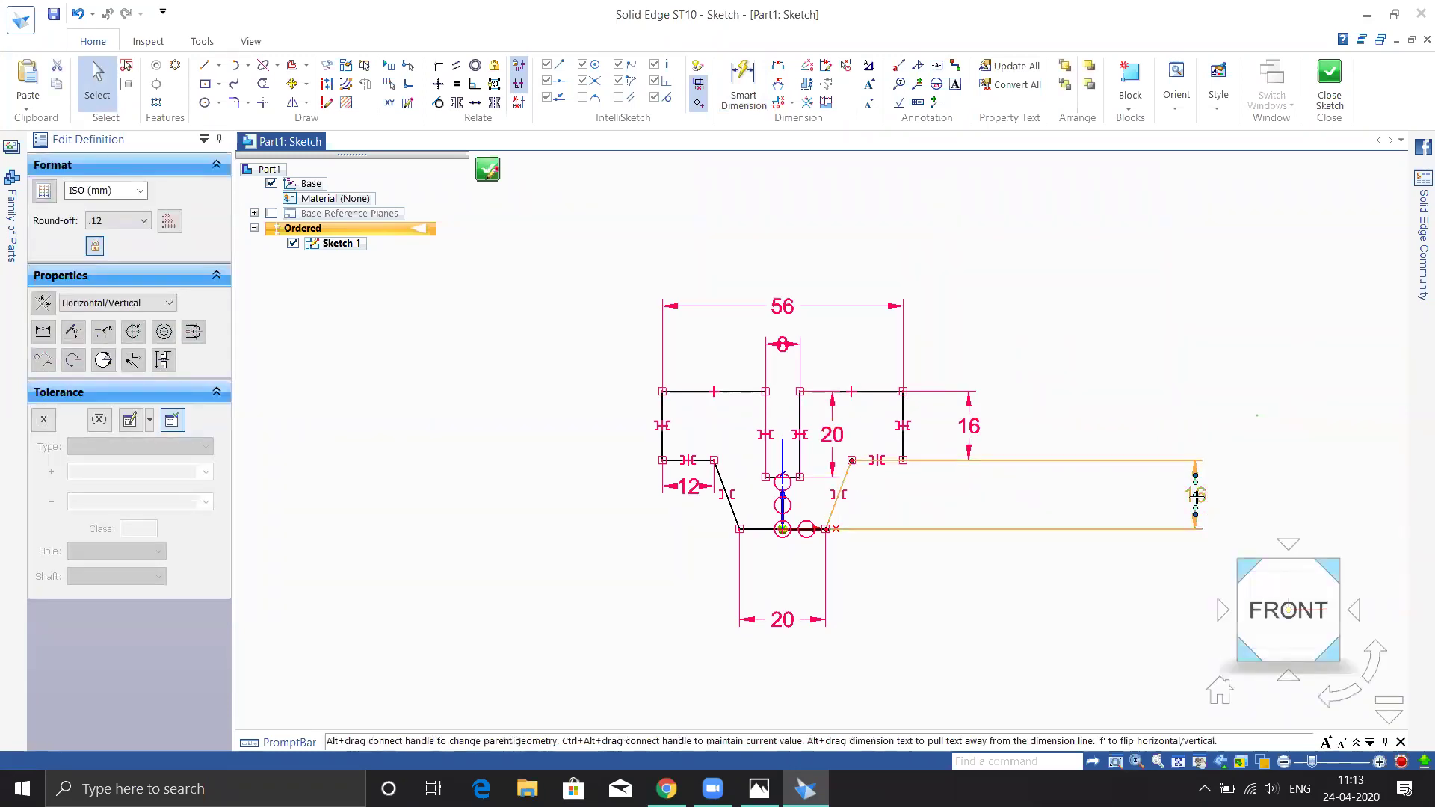
drag(1194, 495, 960, 492)
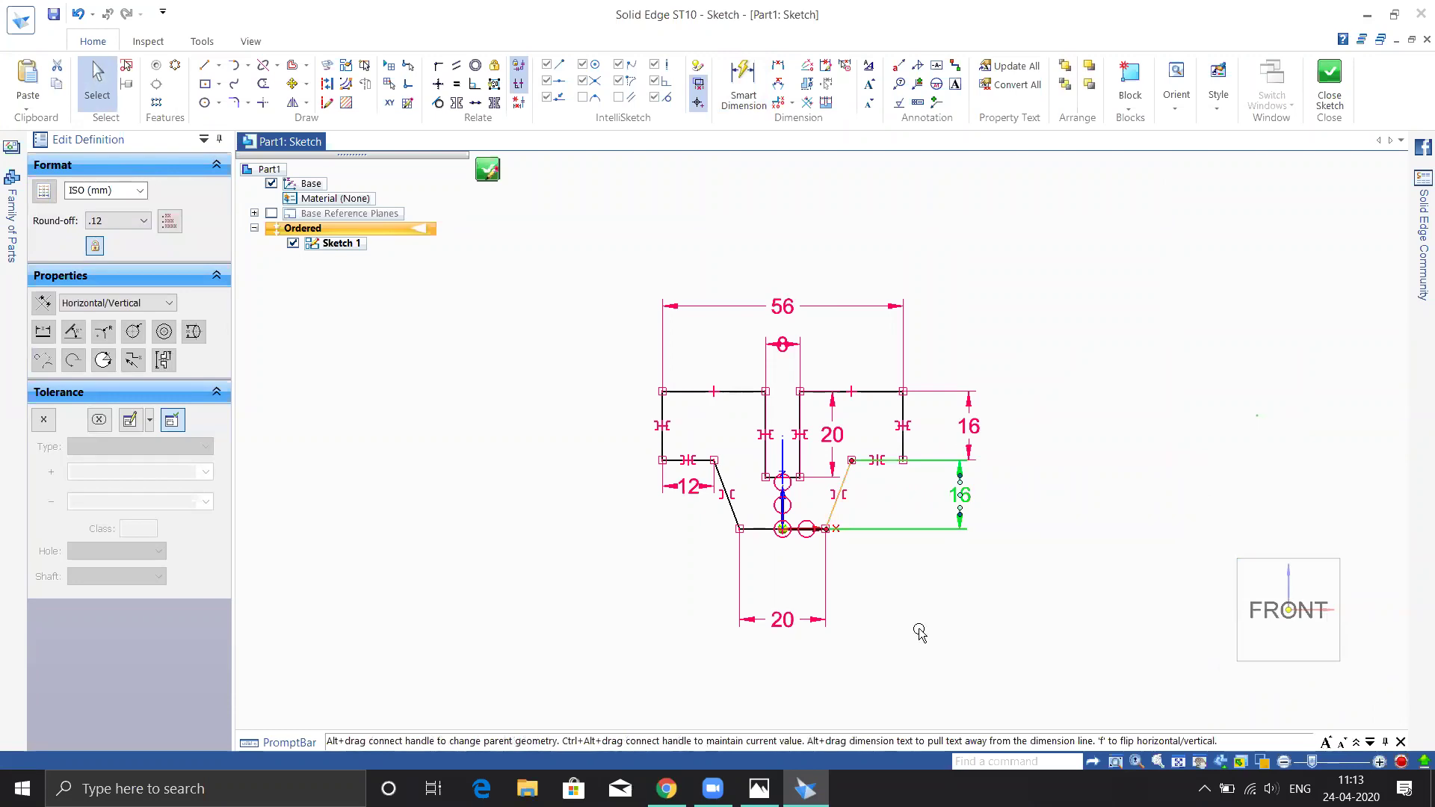
click(920, 633)
click(903, 396)
click(937, 401)
scroll(885, 415, down, 2)
scroll(886, 413, up, 5)
scroll(847, 464, down, 3)
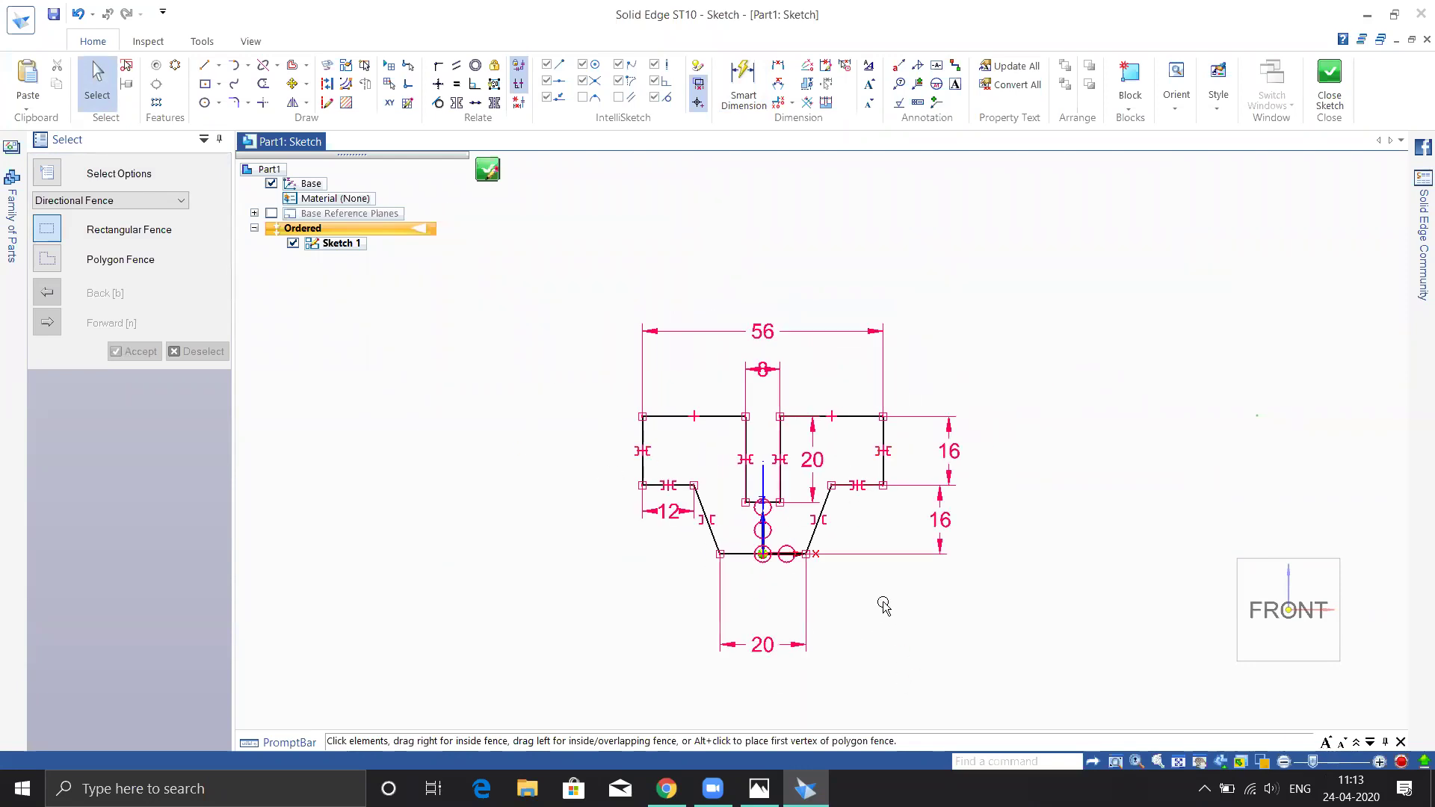
- Turn Relationship Colors off and back on for the sketch
click(490, 372)
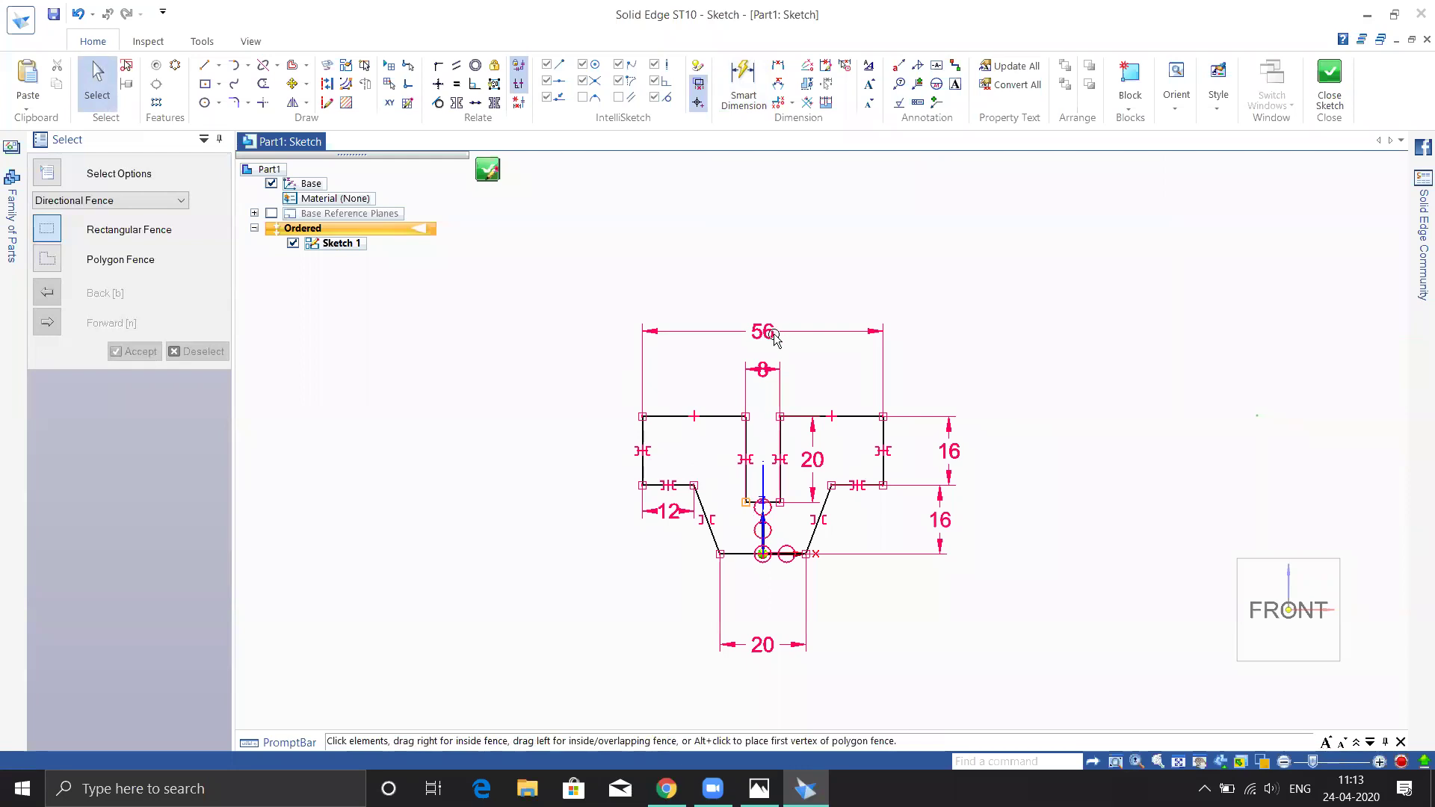
click(699, 84)
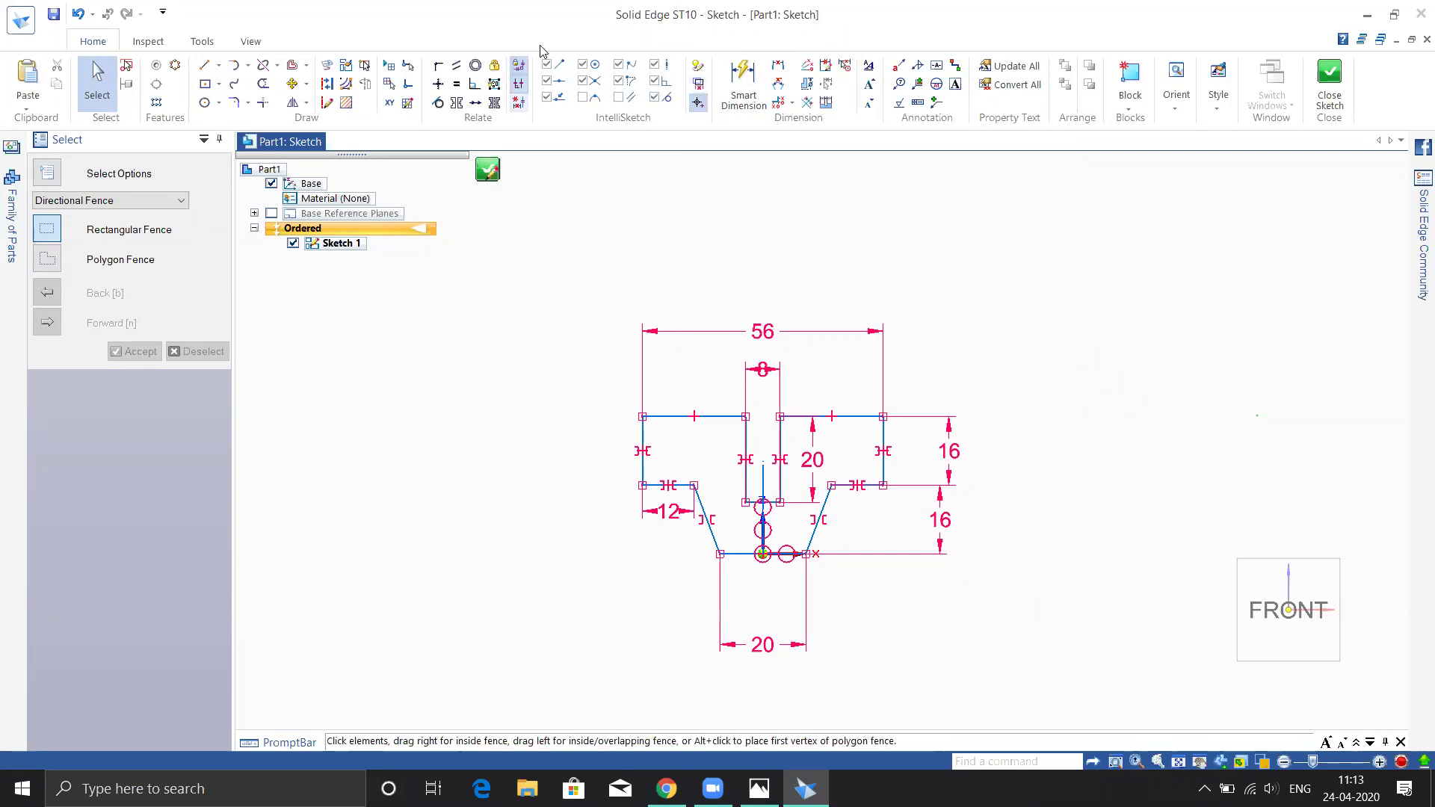
click(698, 87)
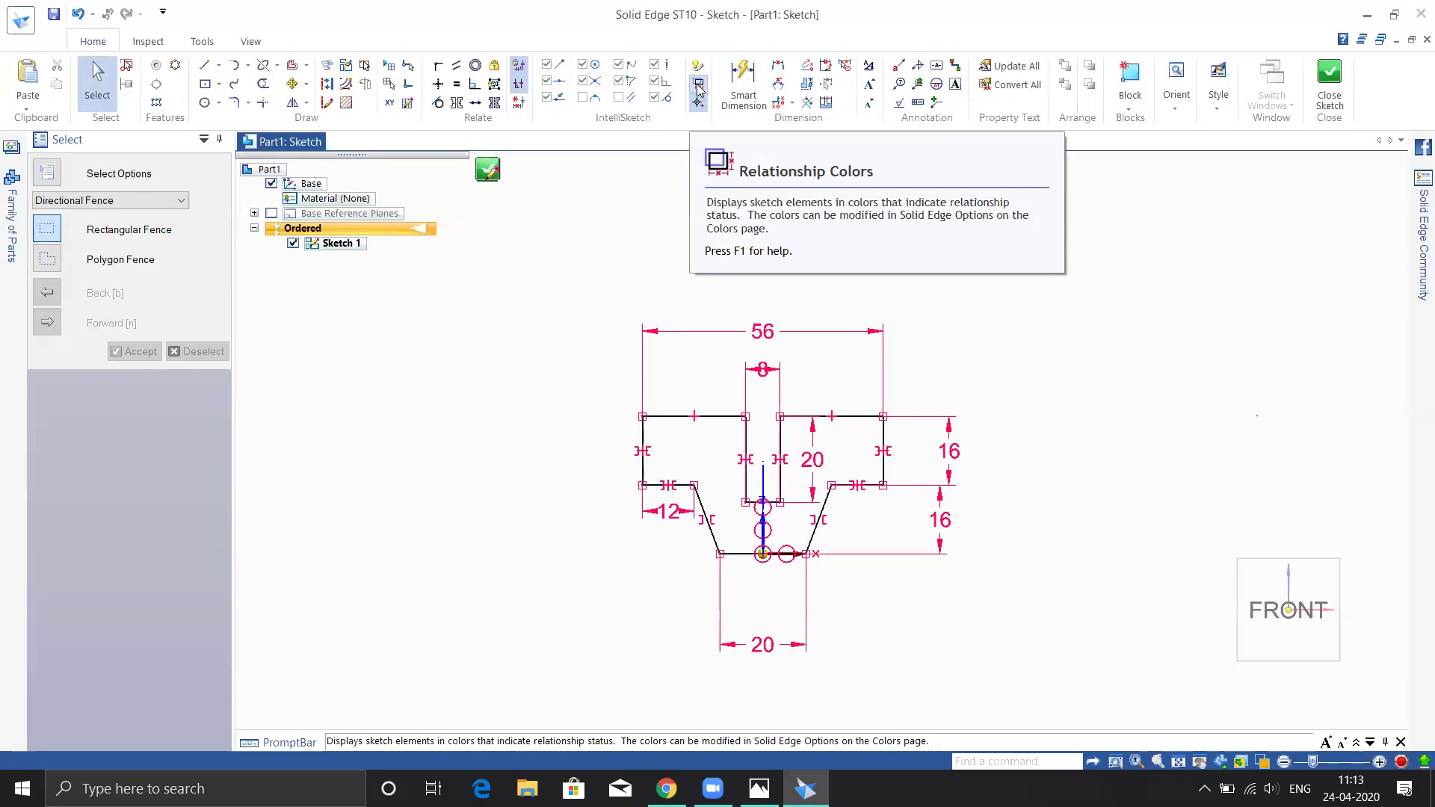
- Draw a rectangle by center in the empty area above and to the right of the profile with Maintain Relationships active
click(521, 65)
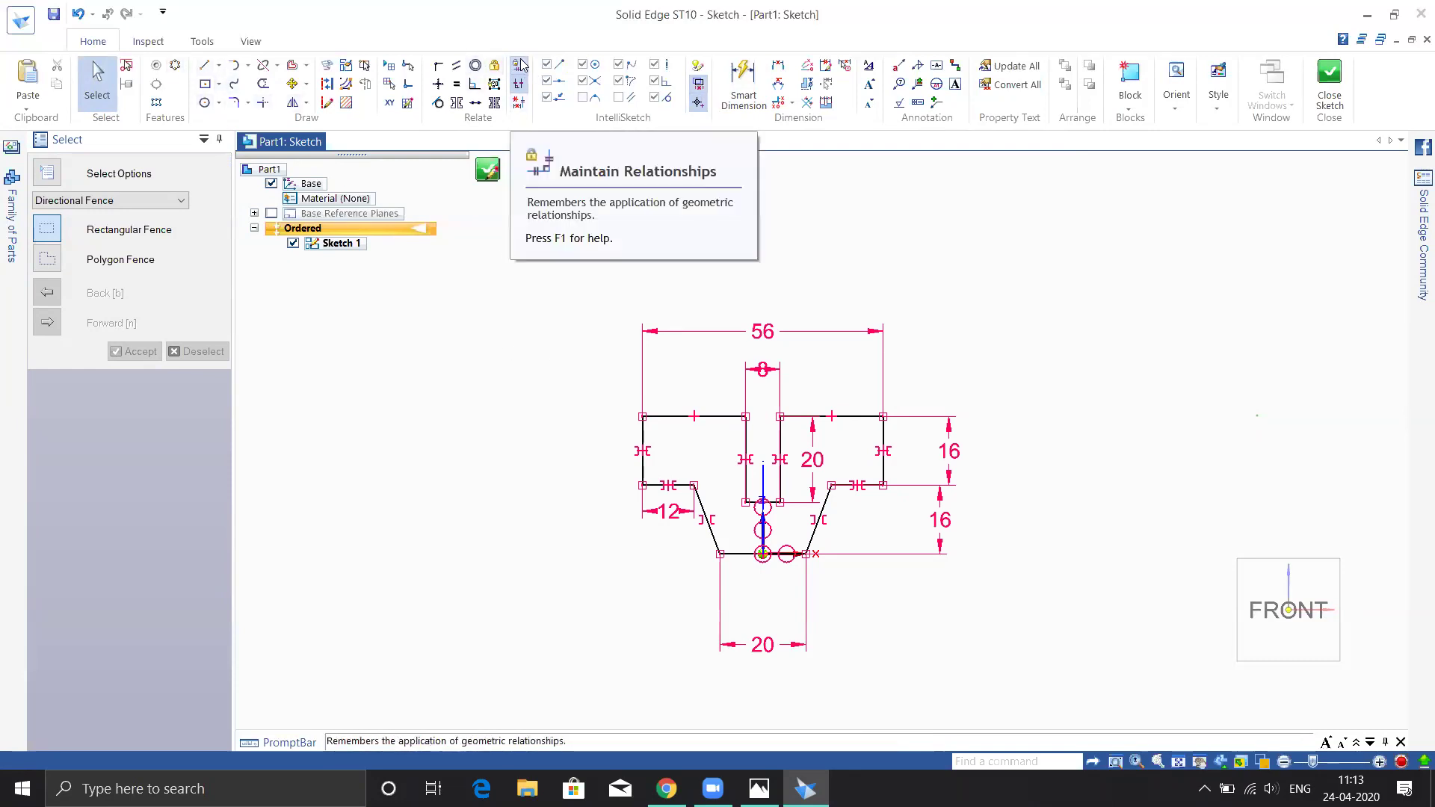
click(207, 88)
click(1045, 264)
click(1189, 329)
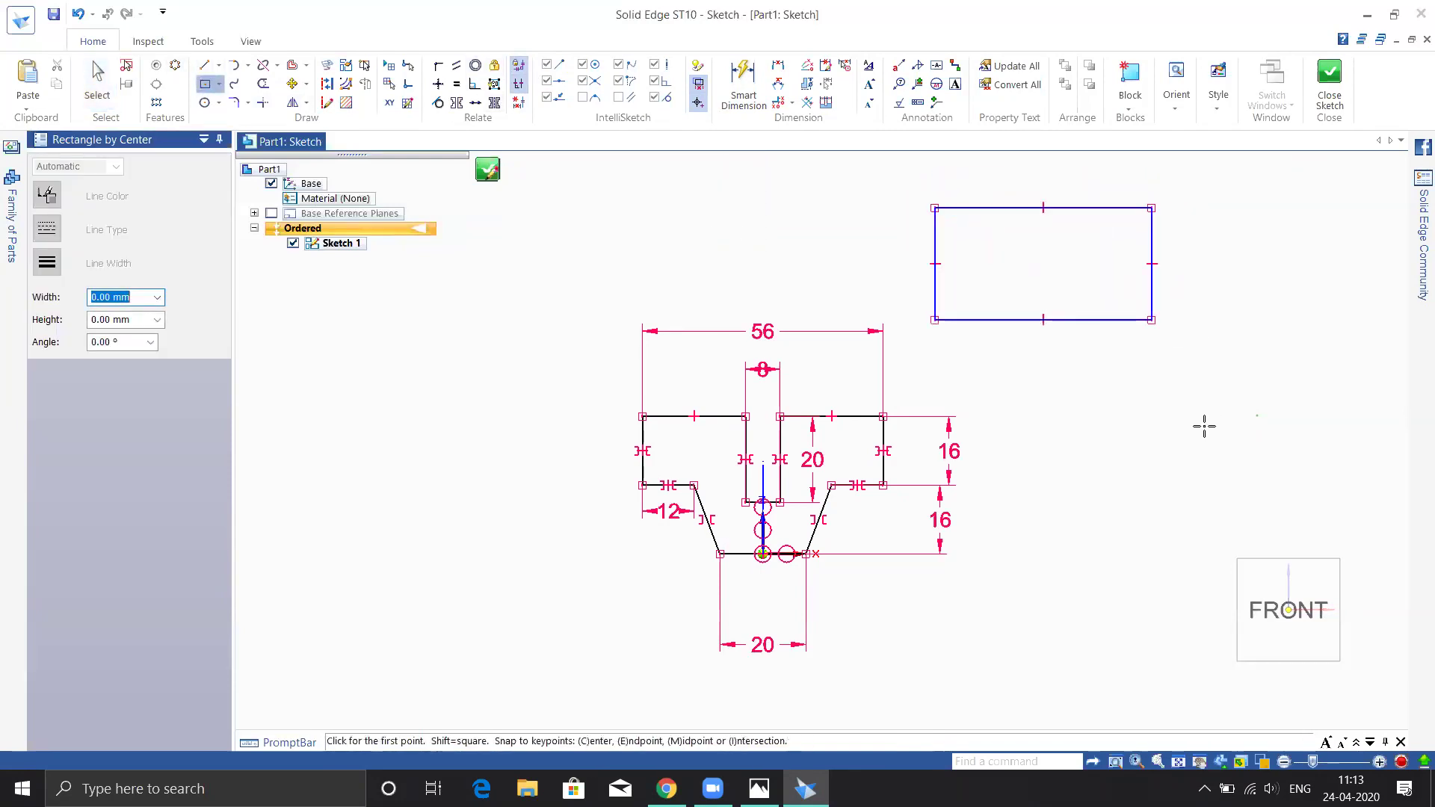
key(Escape)
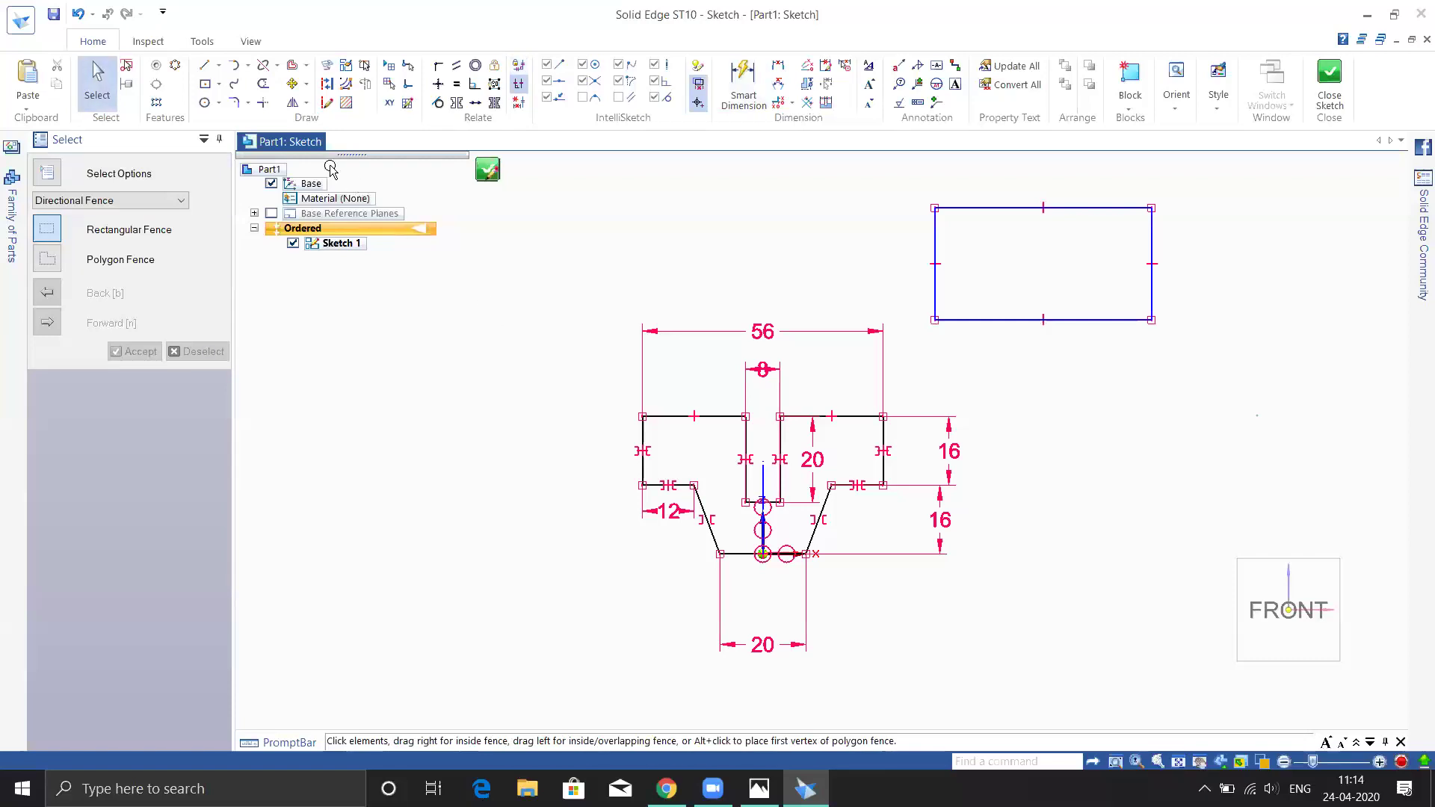
- Draw a rectangle by center in the empty area to the left of the profile with Maintain Relationships off
click(208, 89)
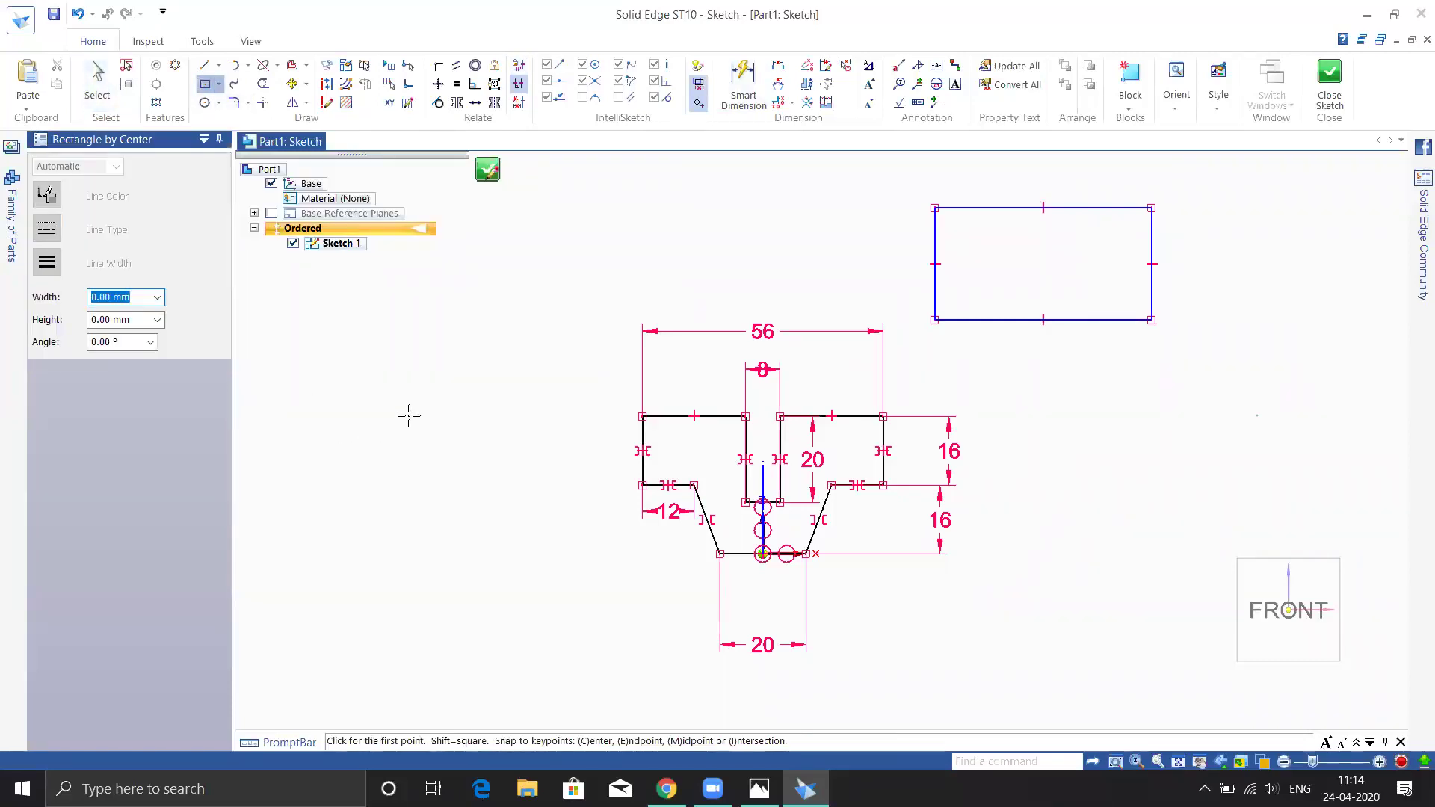
click(410, 415)
click(515, 476)
key(Escape)
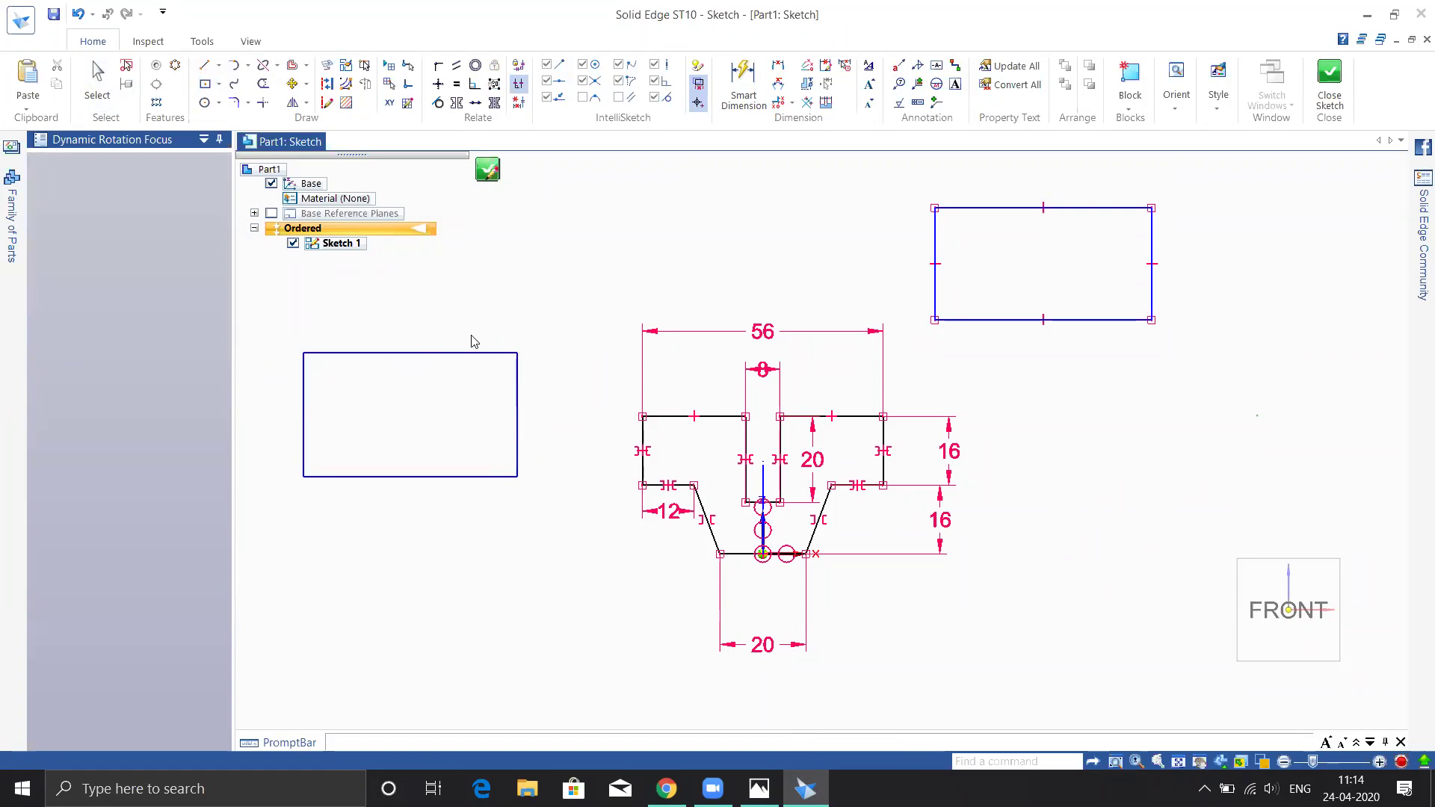
key(Return)
click(517, 415)
key(Escape)
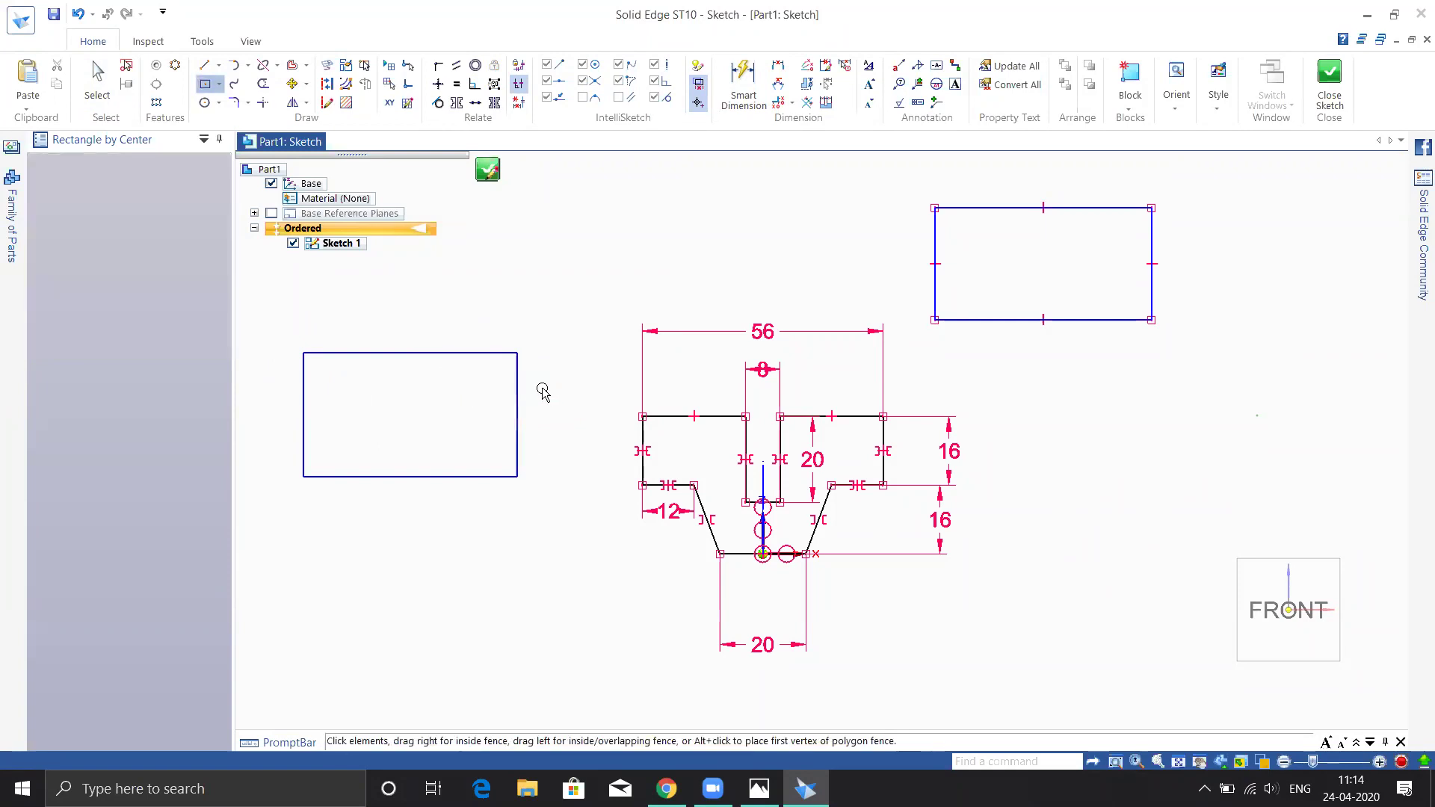
- Pull both endpoints of the left test rectangle's right edge away from its corners to detach the edge
click(516, 355)
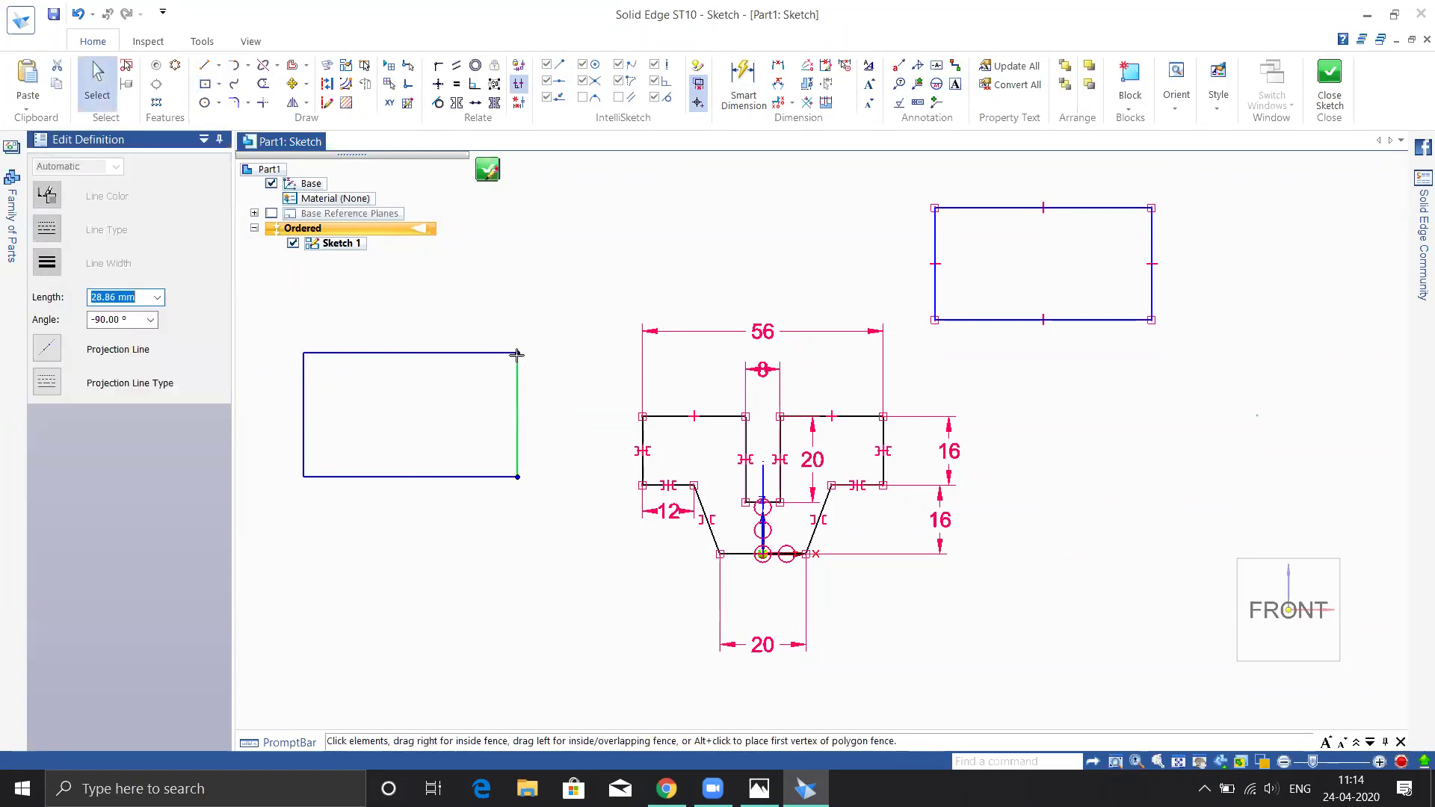
drag(519, 353, 595, 370)
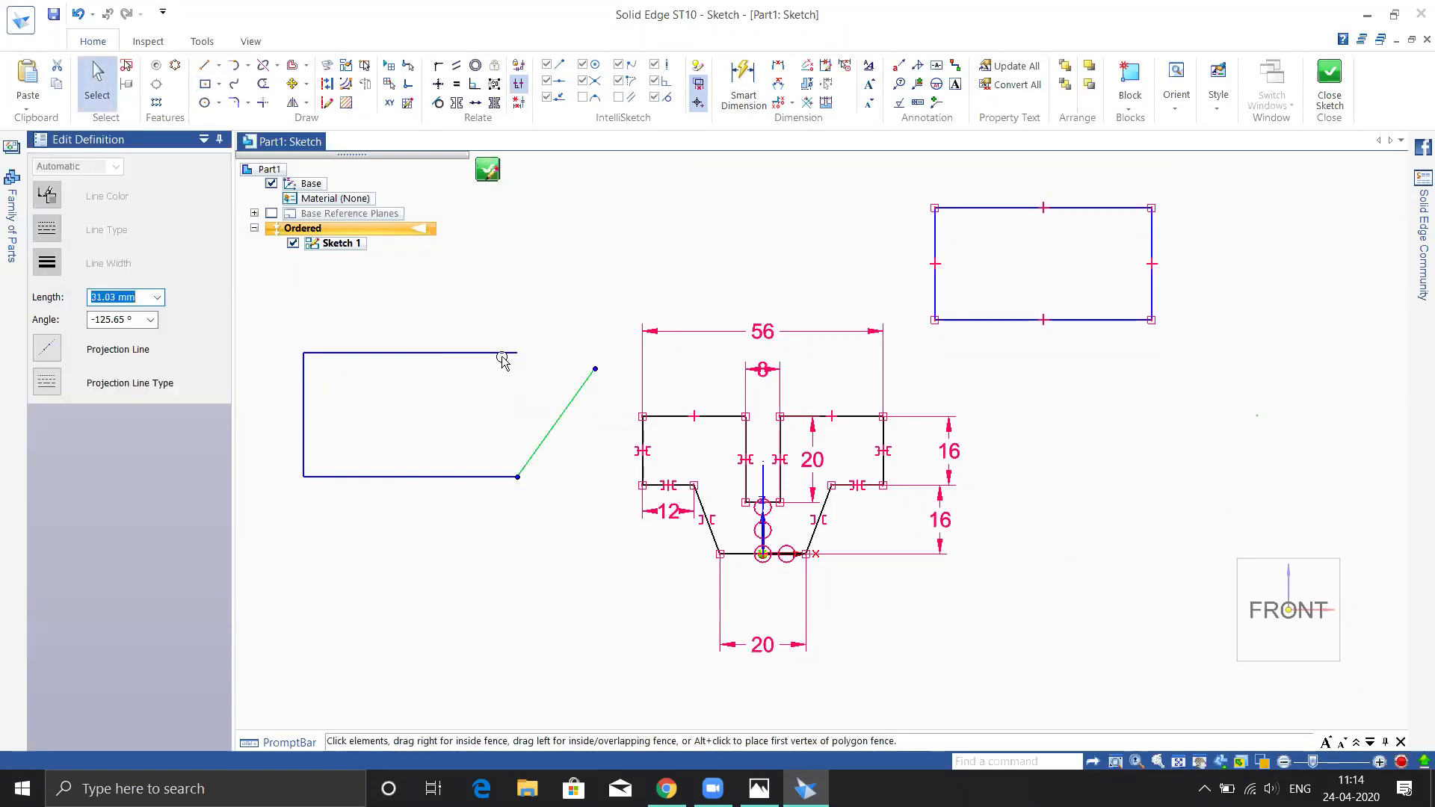
drag(533, 500, 559, 561)
click(611, 645)
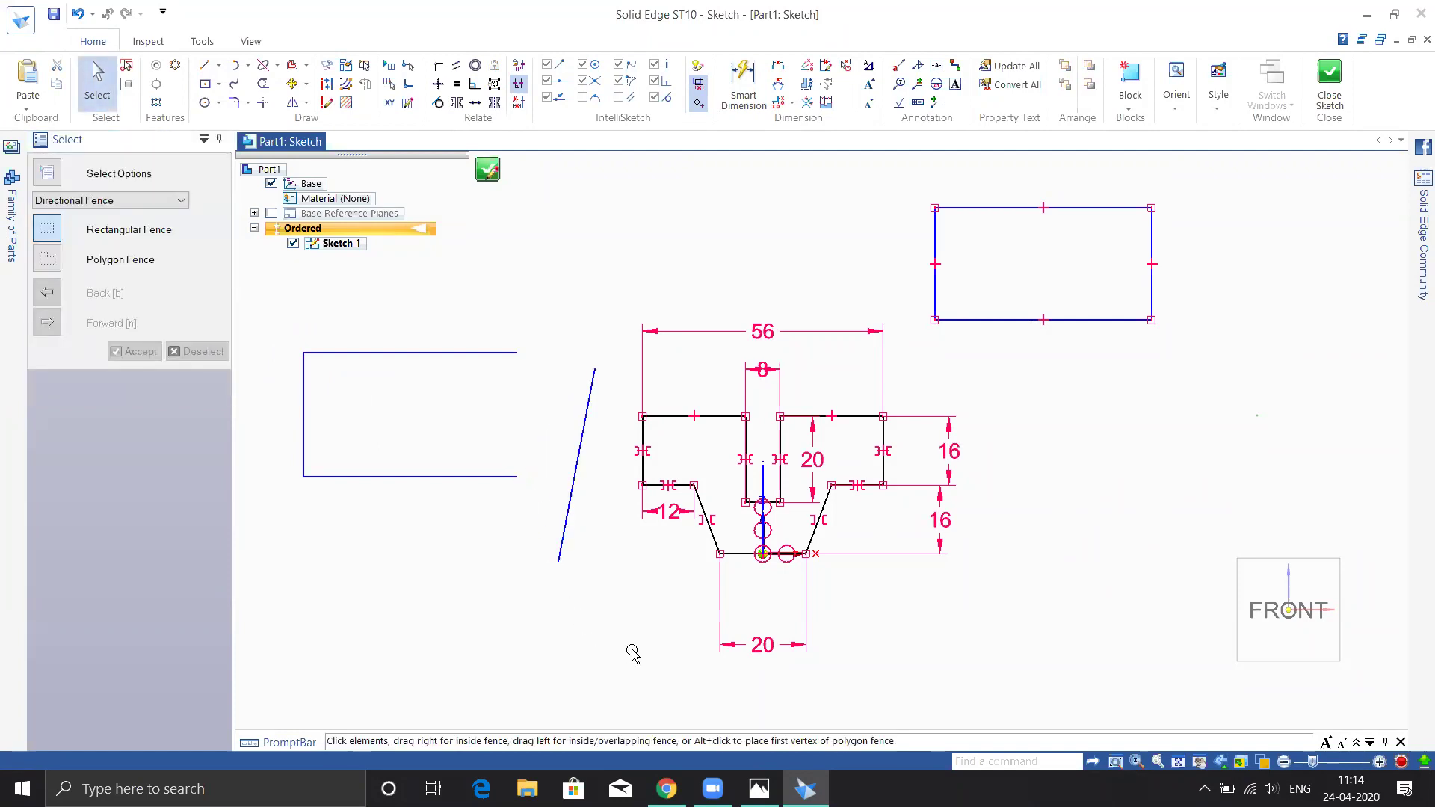
- Remove both test rectangles from the sketch and restore Maintain Relationships to on
key(ctrl+z)
key(ctrl+z)
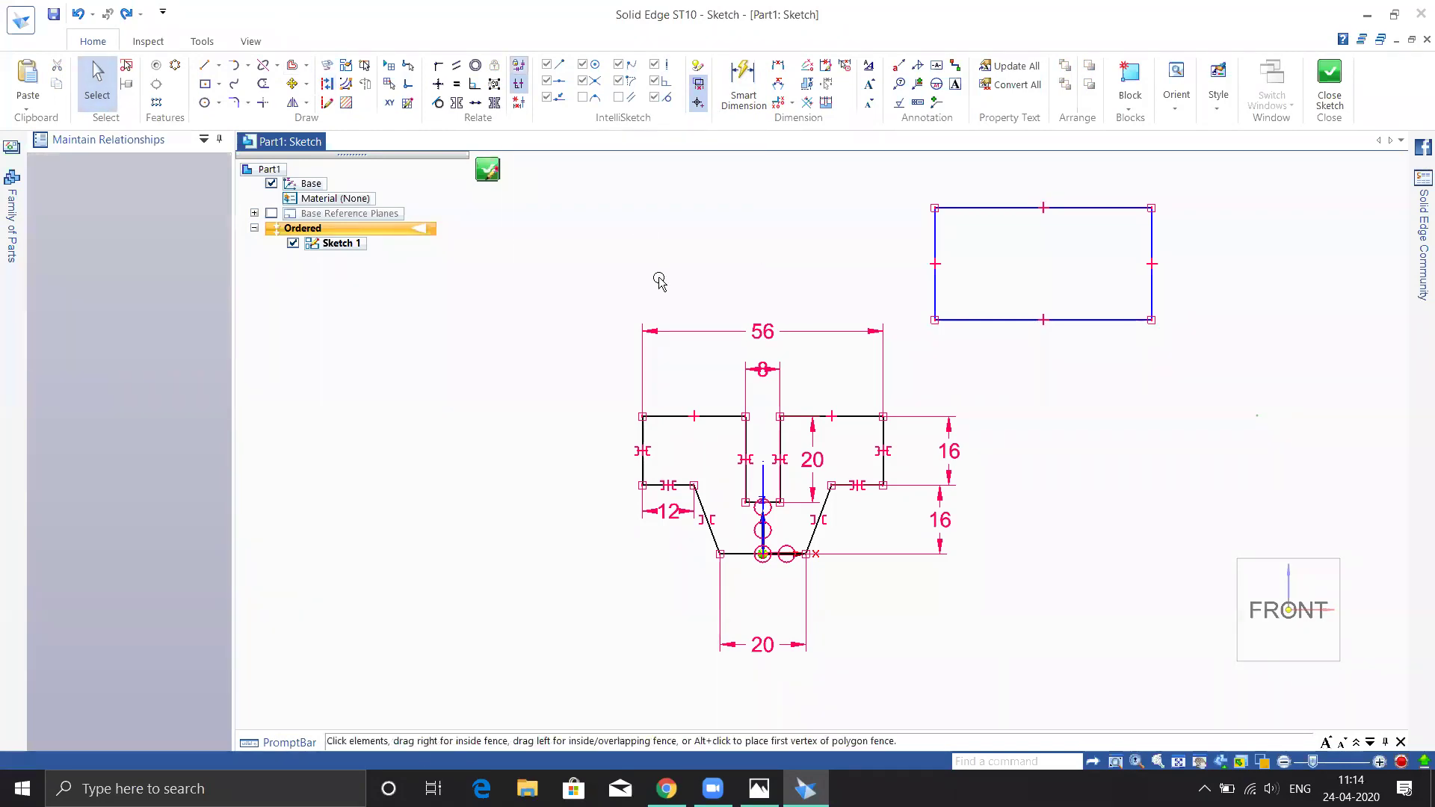
key(Escape)
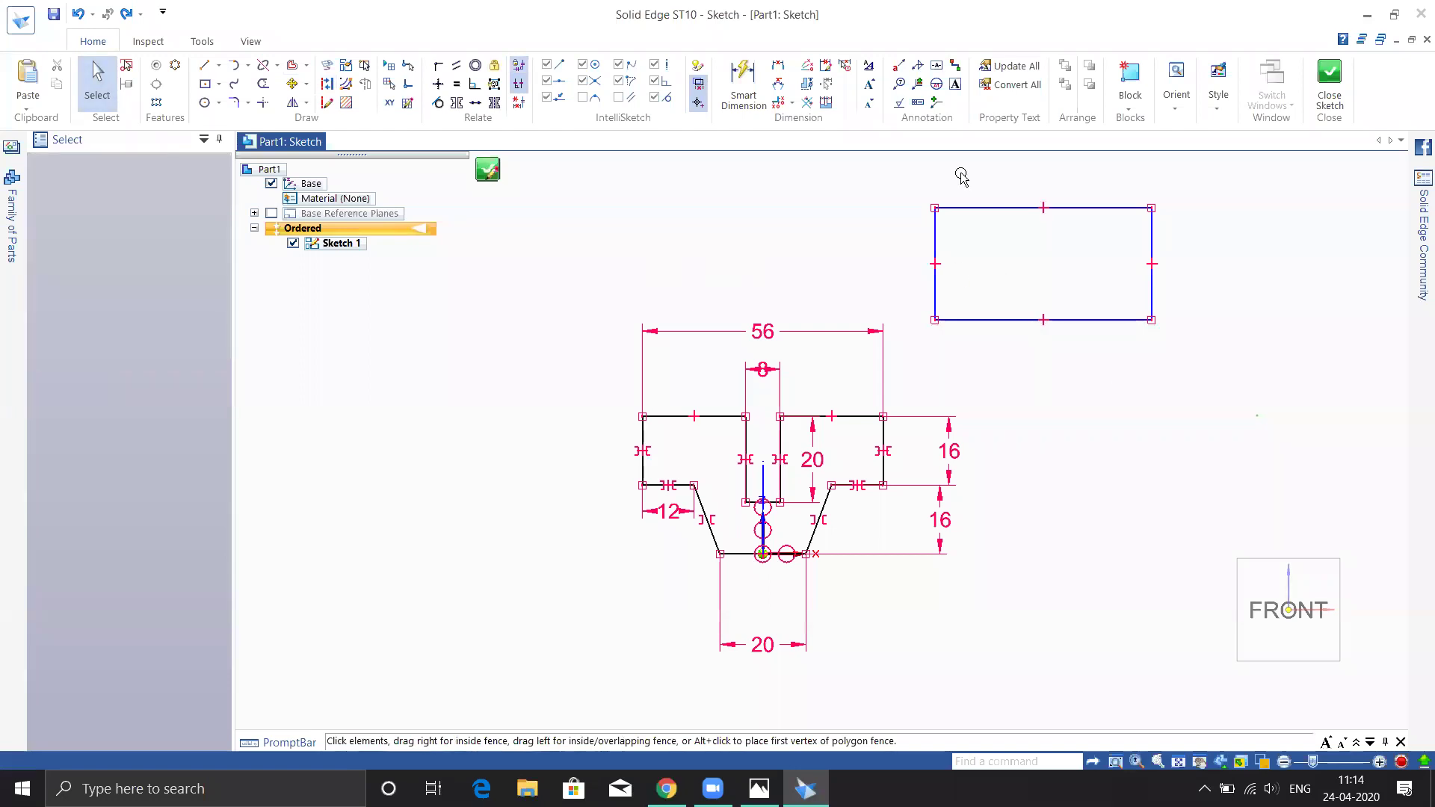
drag(961, 176, 1182, 365)
key(Delete)
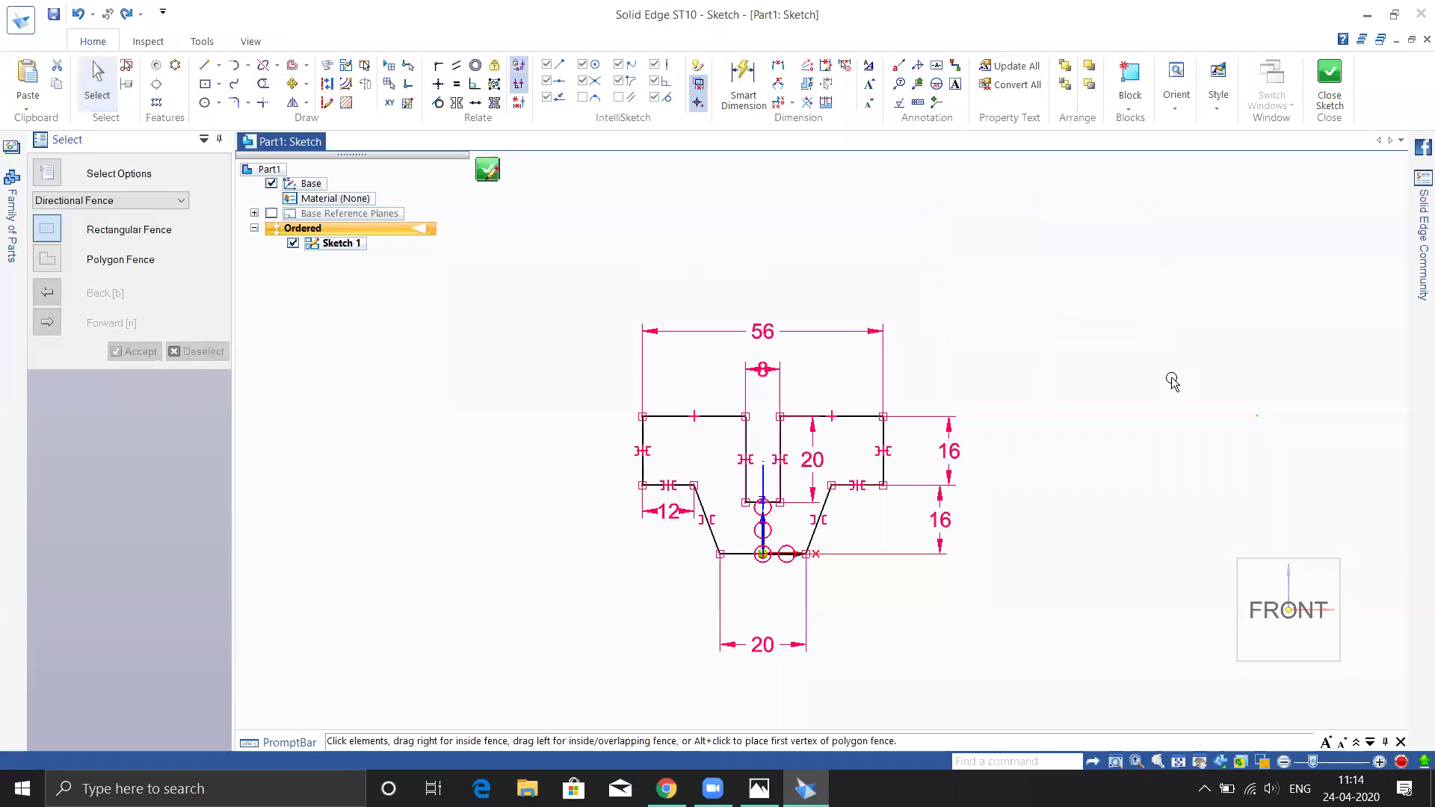
- Close the dimensioned profile sketch and finish it, returning to the ordered part environment
click(20, 23)
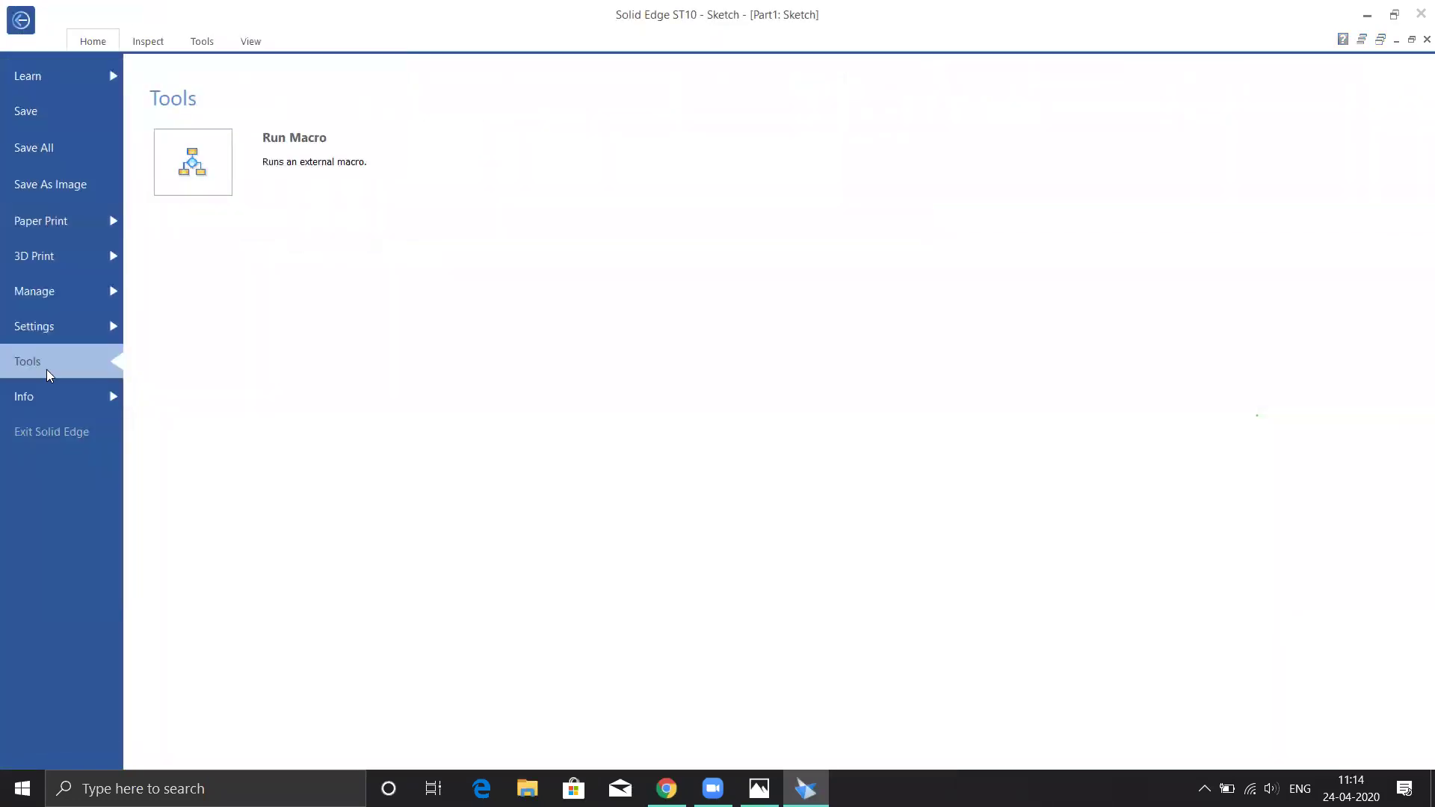
click(79, 41)
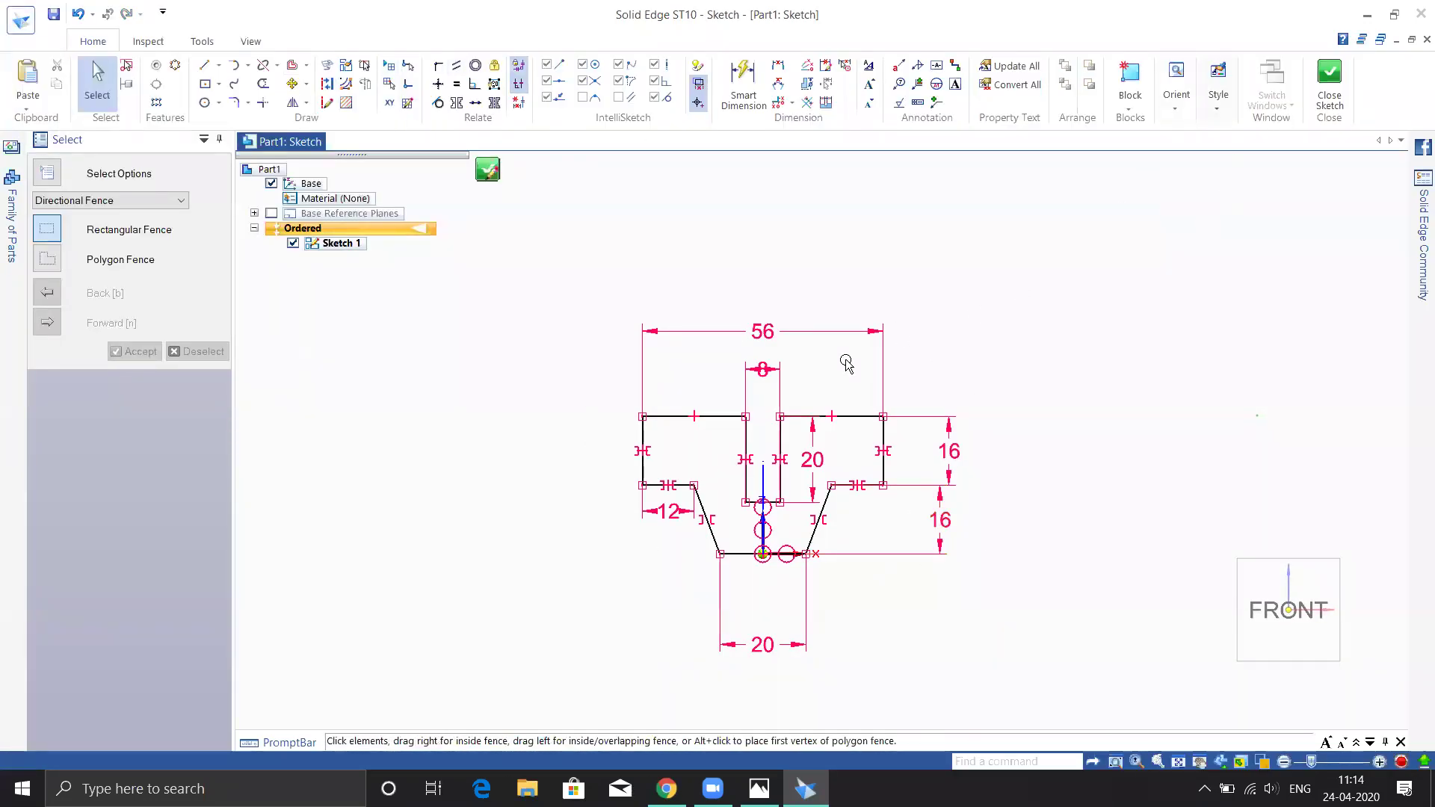
click(1326, 85)
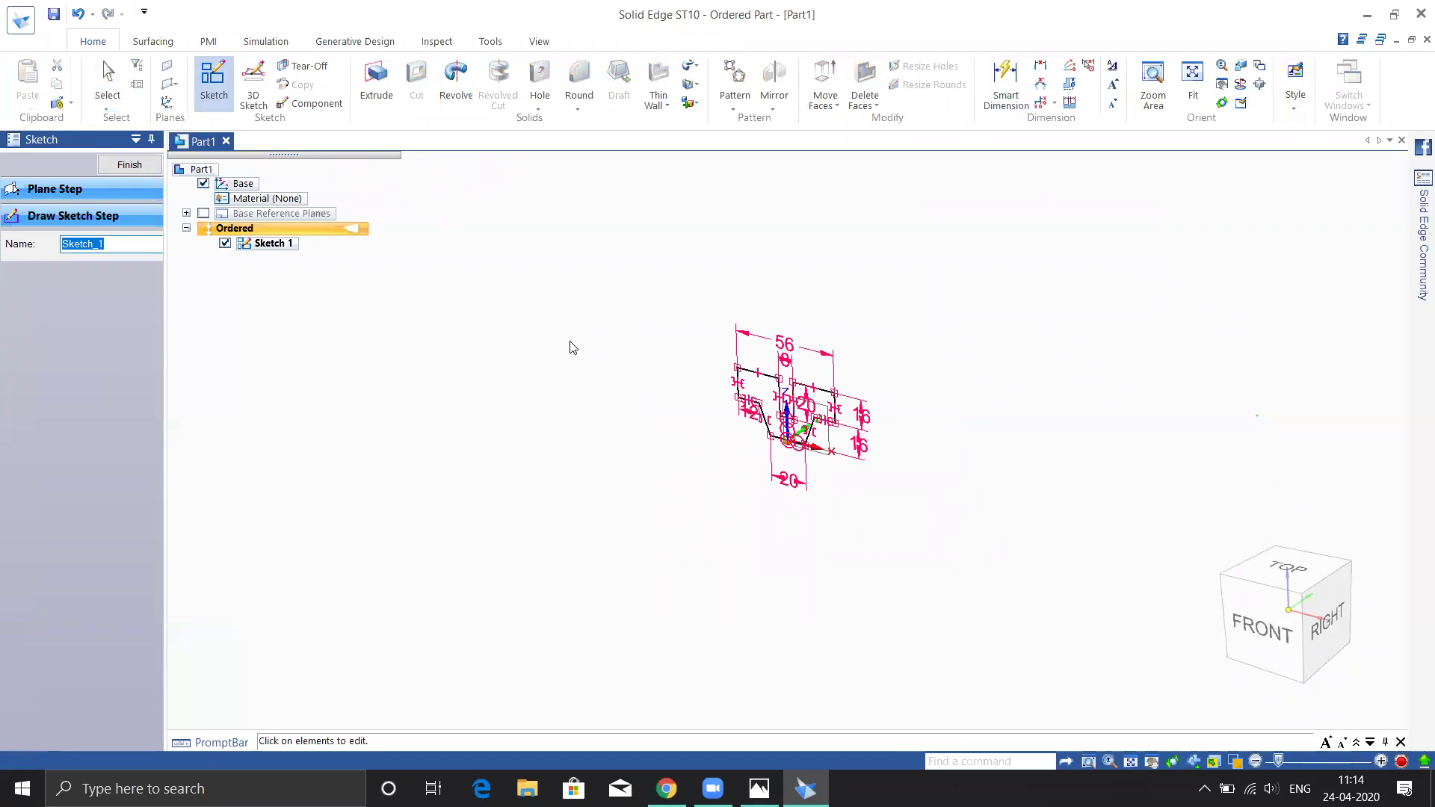
click(139, 166)
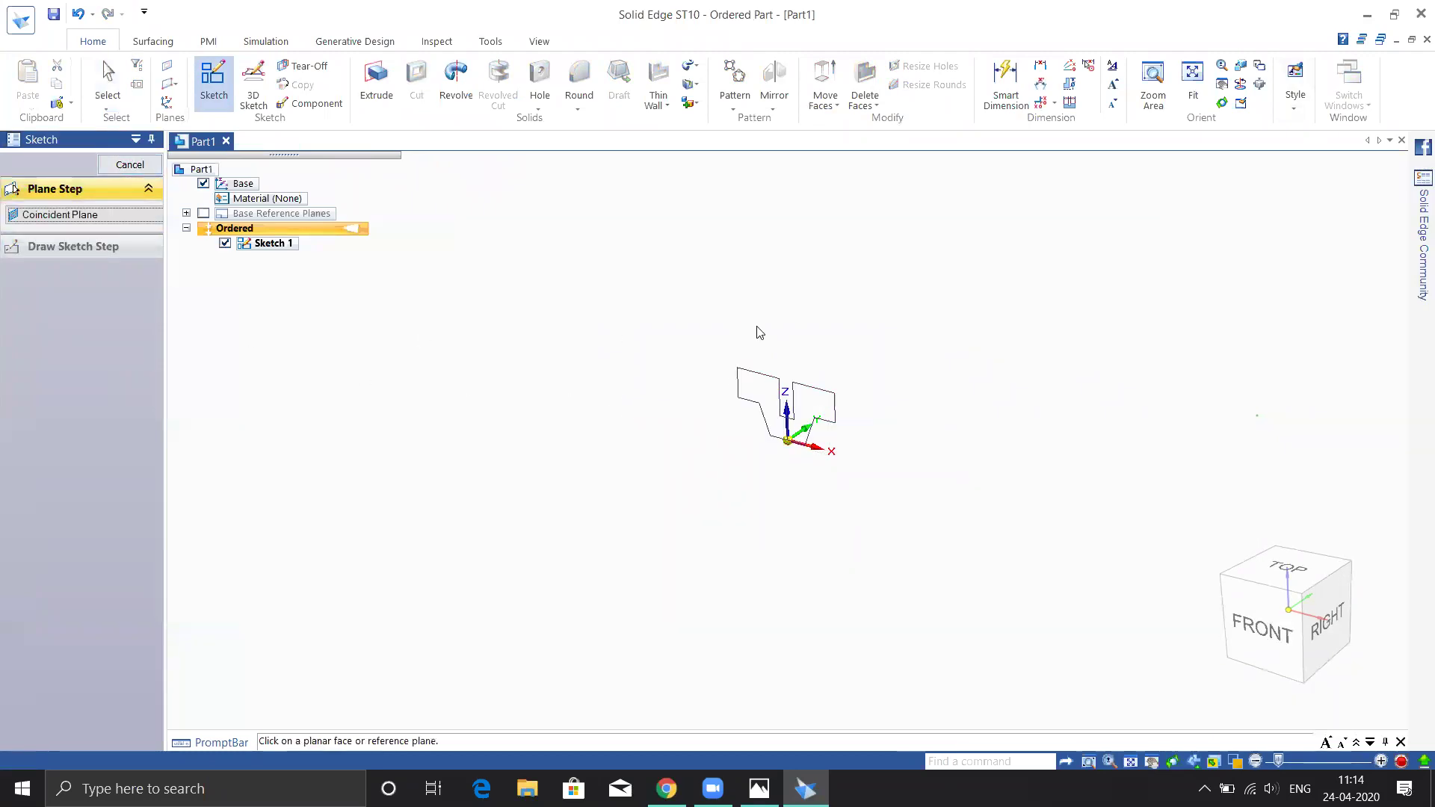
- Create a new part document from the ISO Metric Part template
click(19, 21)
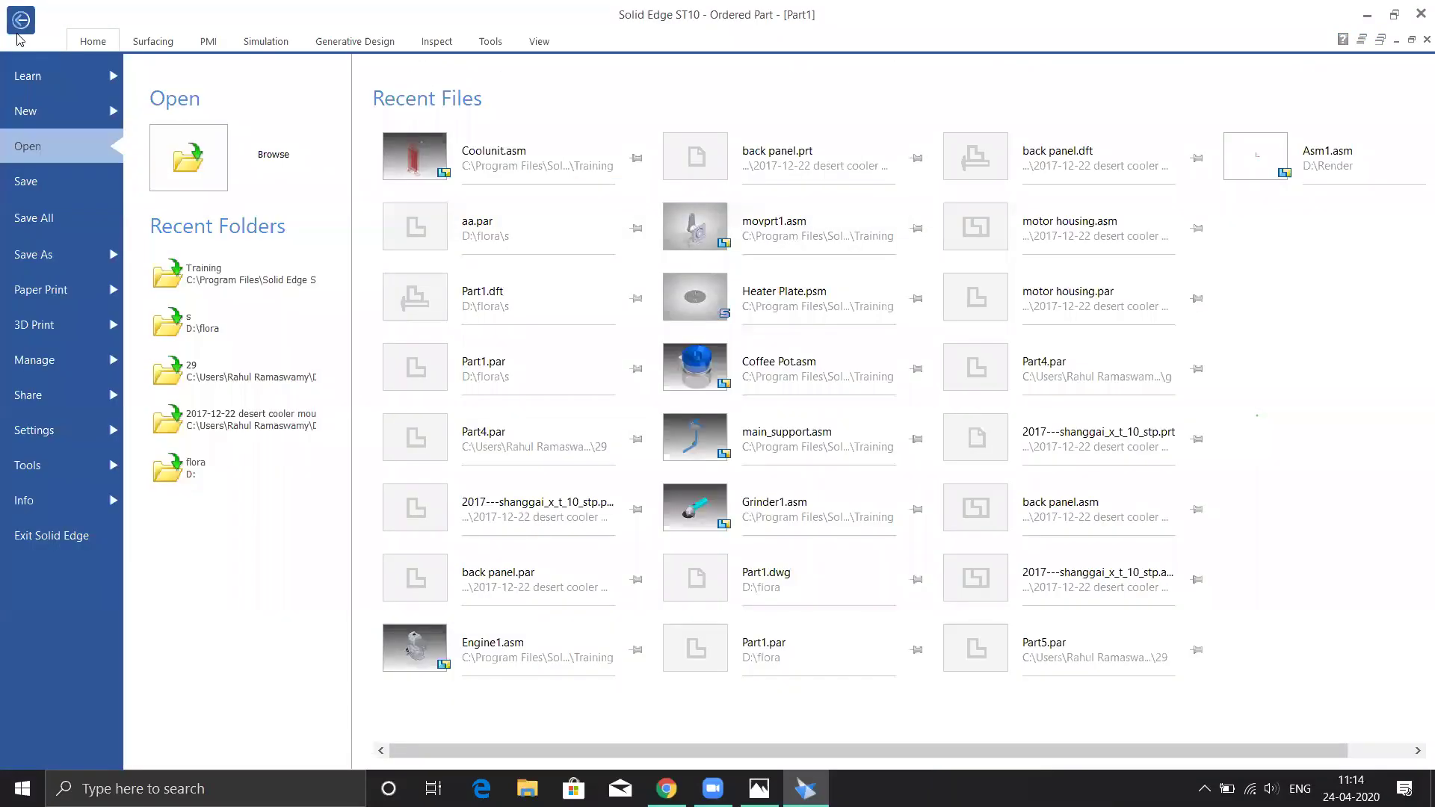
mouse_move(28, 116)
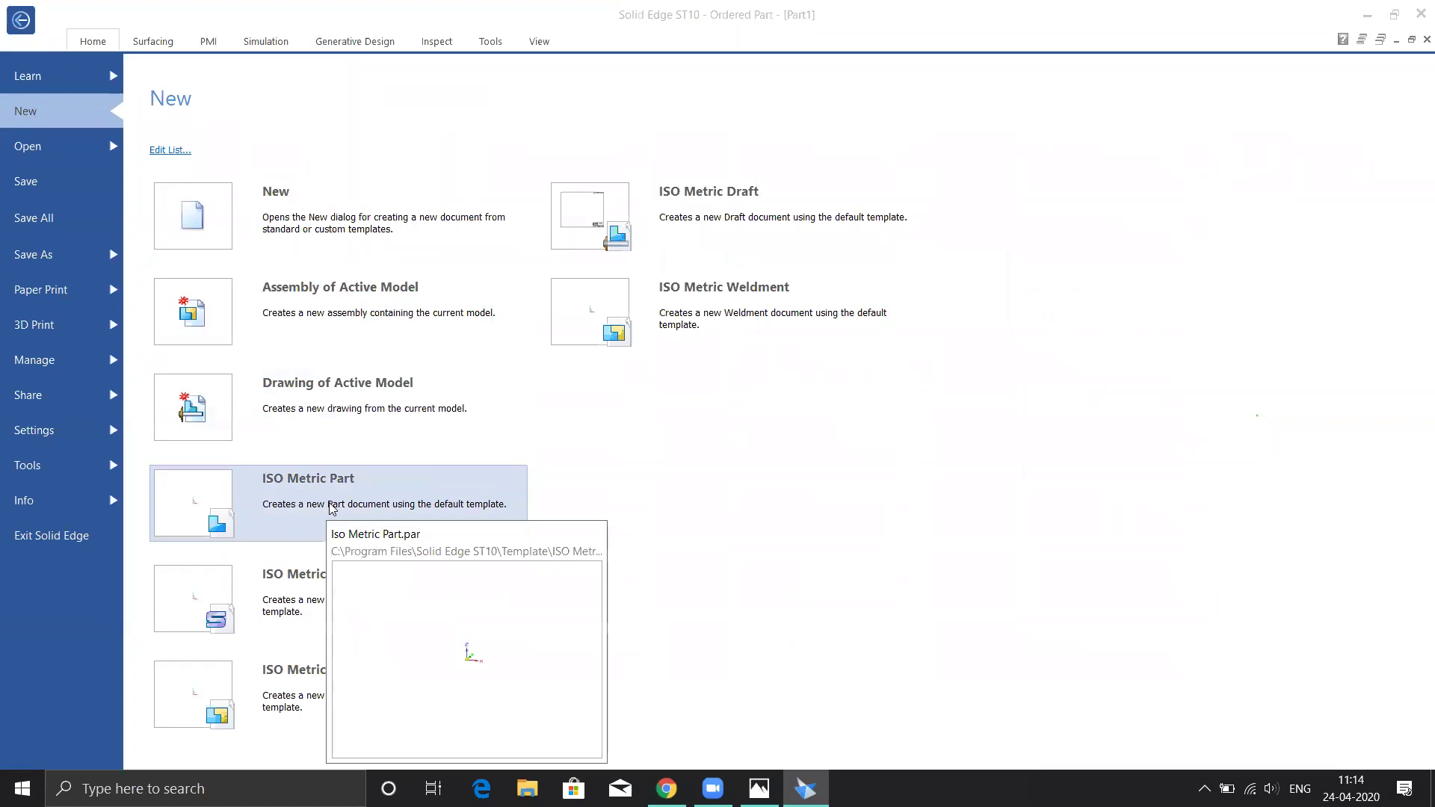
click(300, 505)
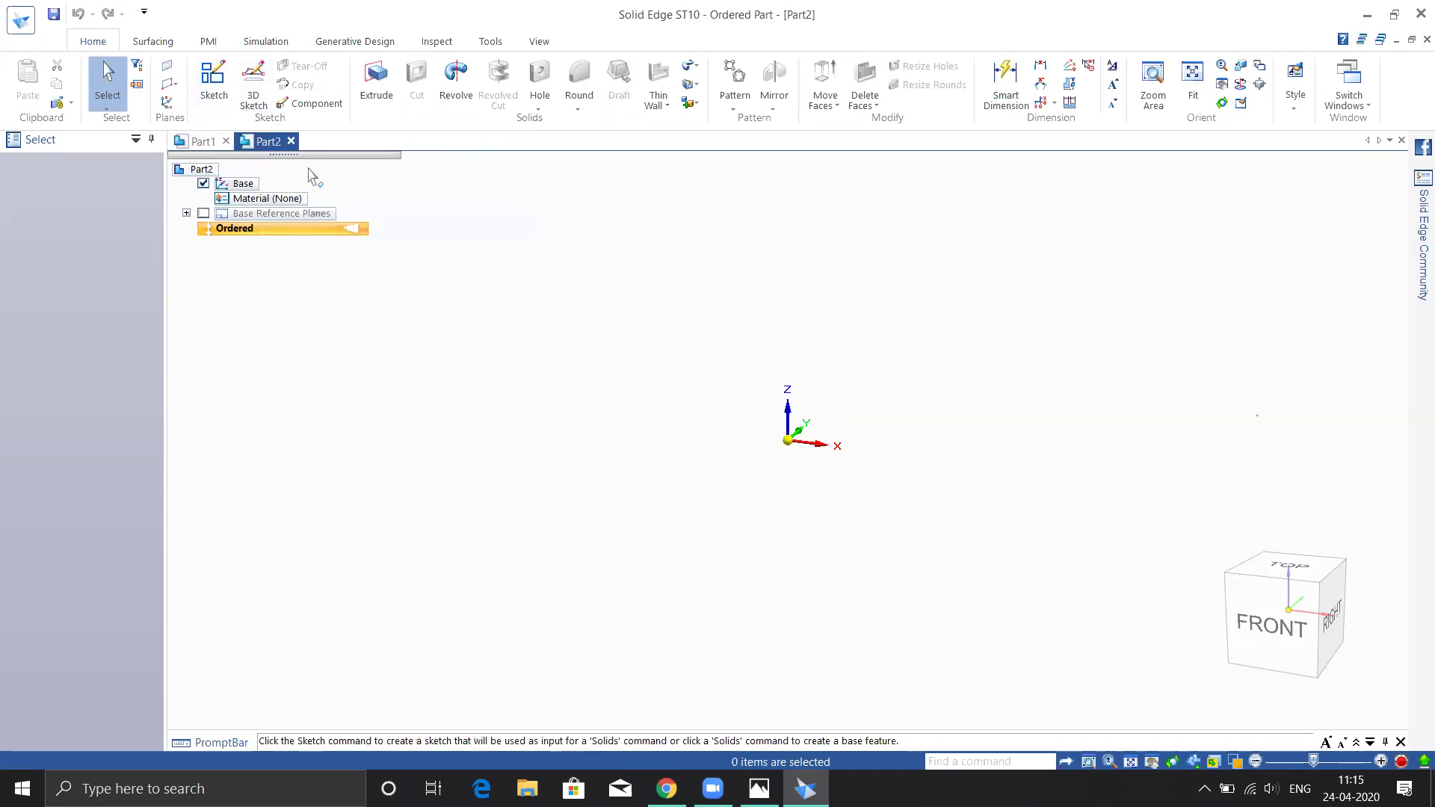
- Compare the open Part1 and Part2 documents by switching between them, ending in Part2
click(202, 141)
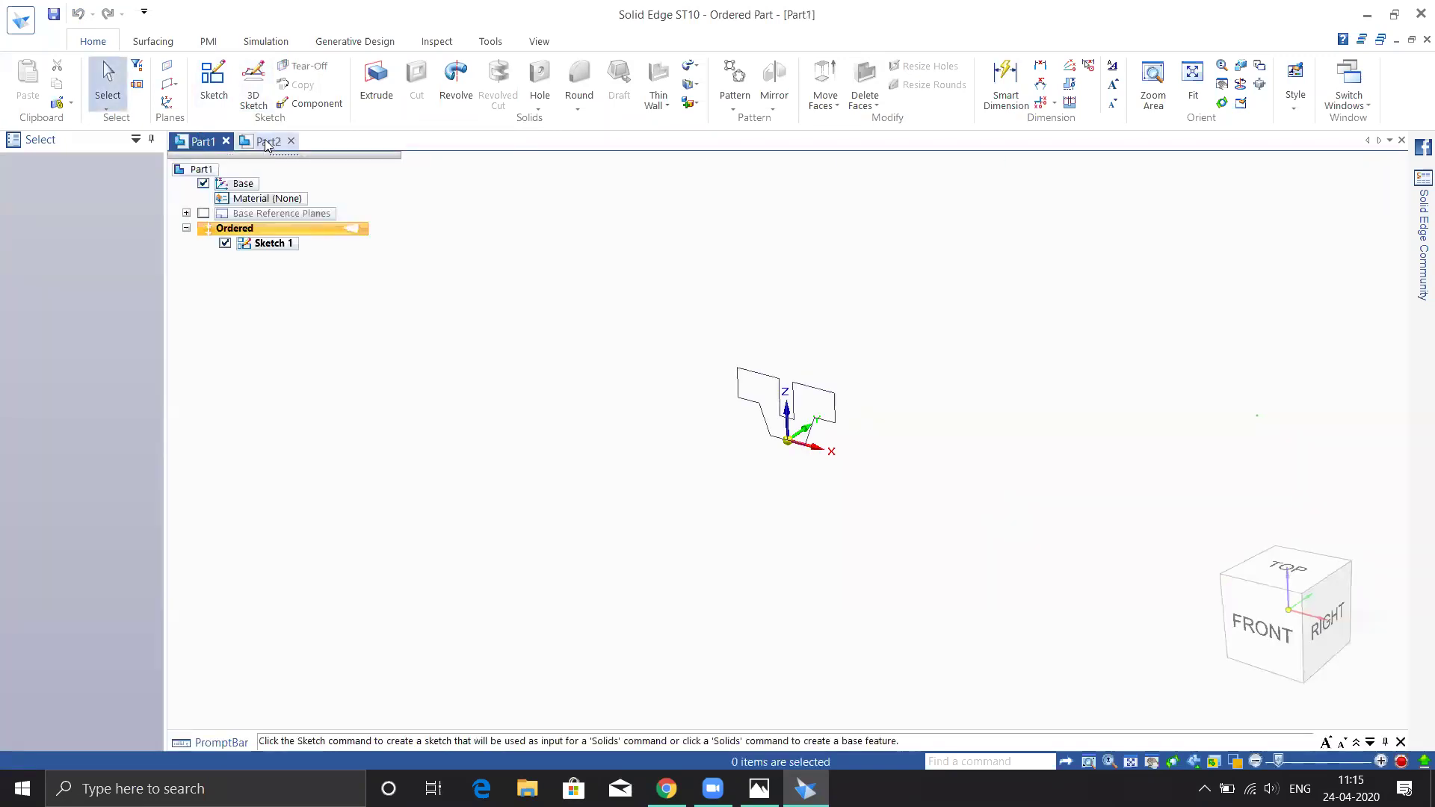
click(270, 147)
click(200, 146)
click(271, 142)
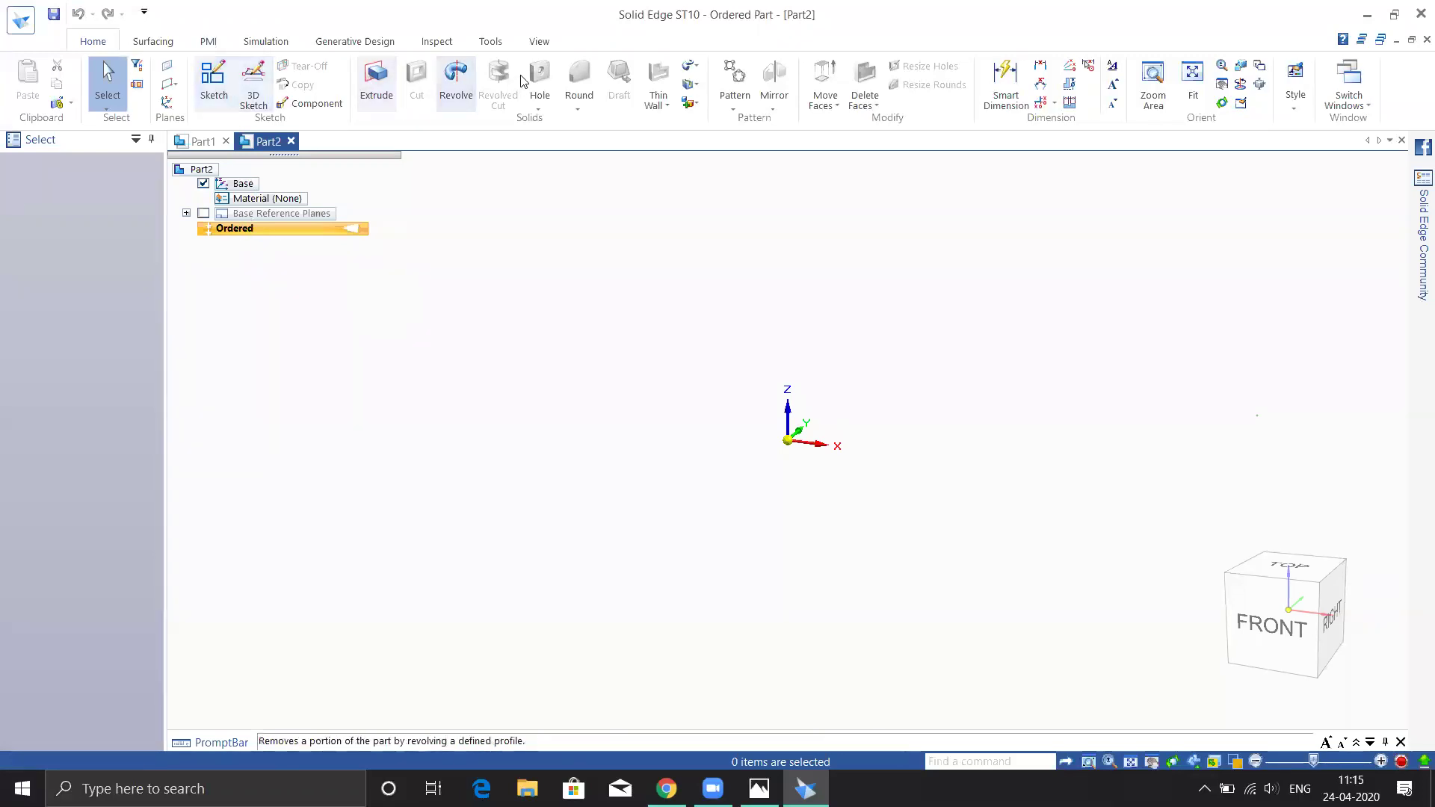
click(490, 42)
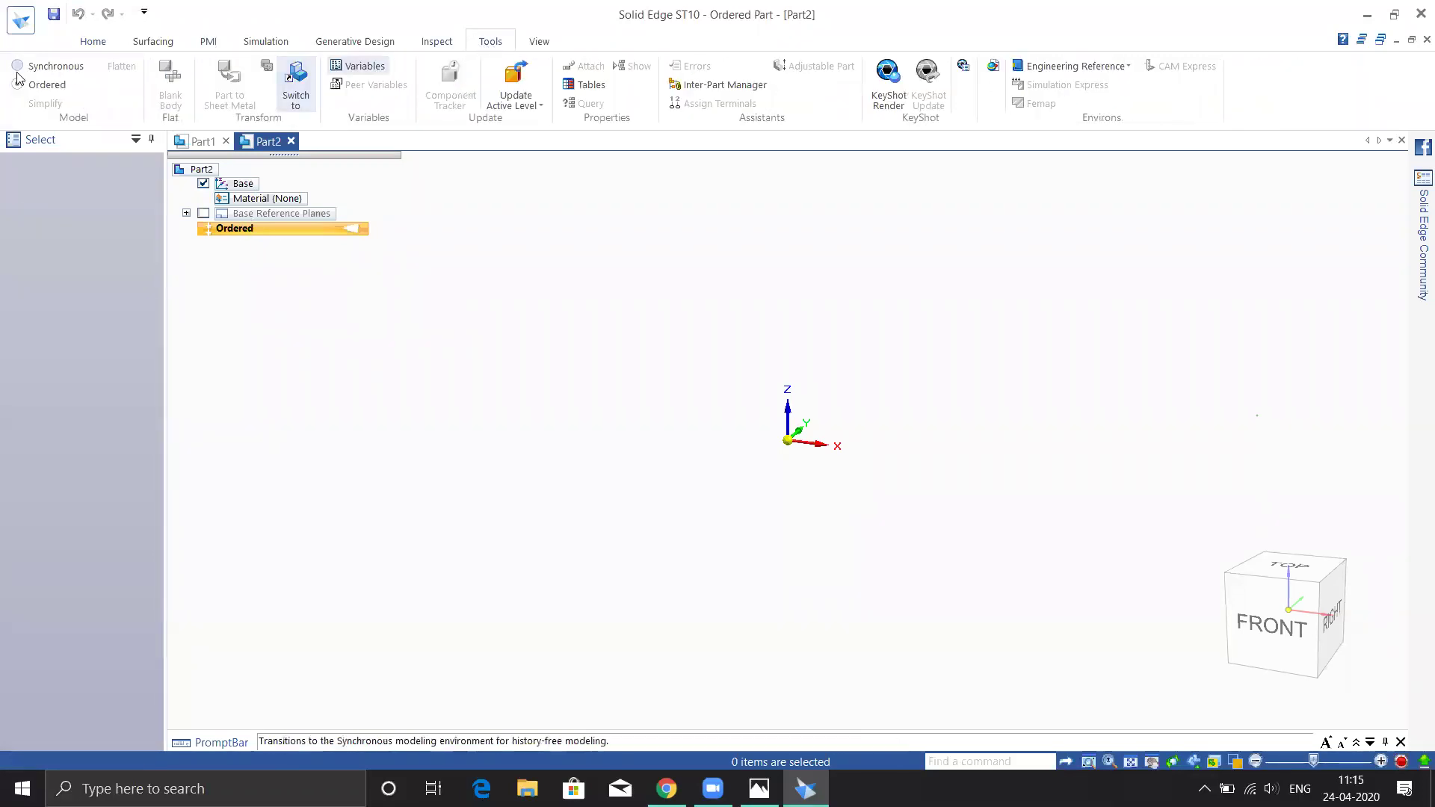
click(93, 43)
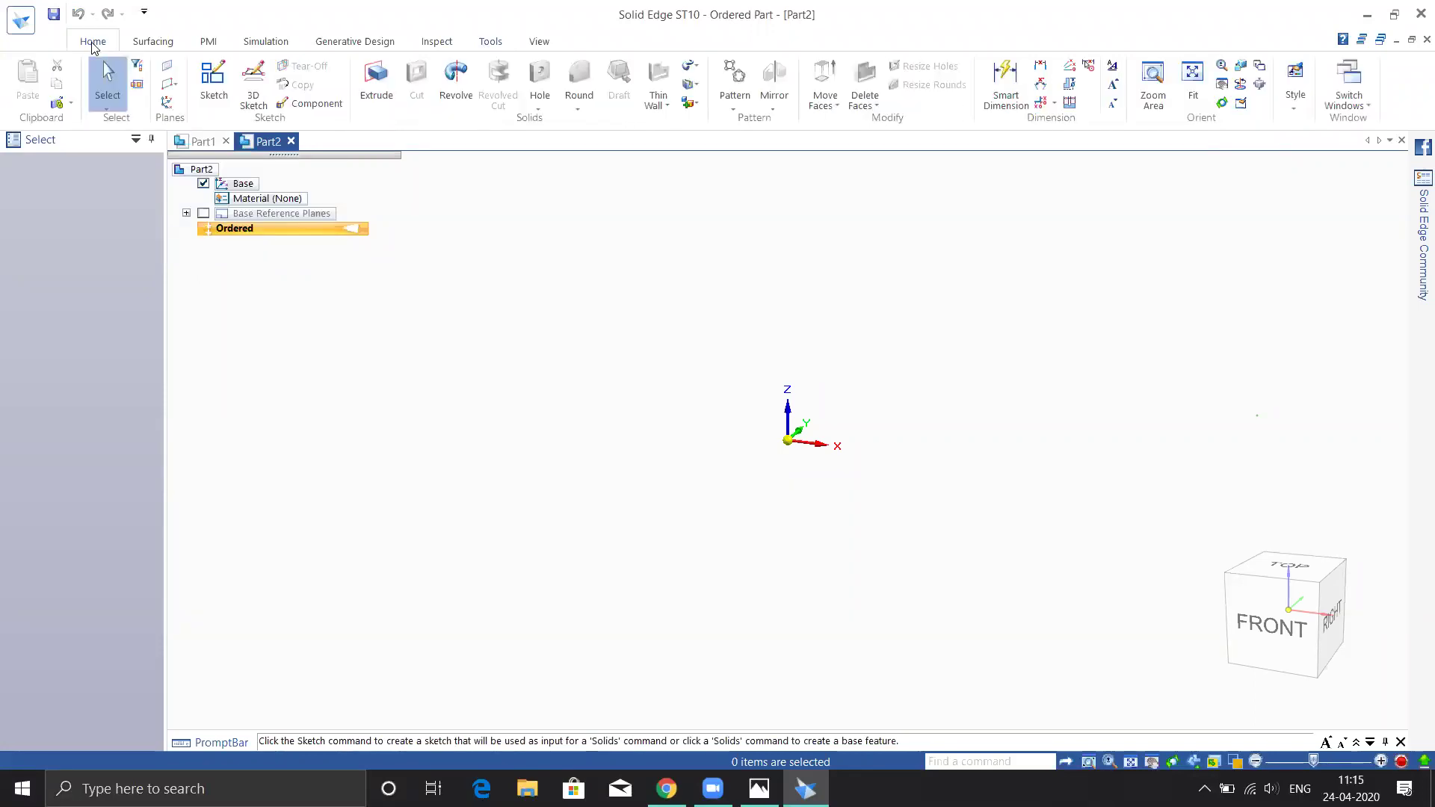
- With Sketch started, examine the empty part in isometric, top, front and back-left orientations, and cancel the command
click(215, 84)
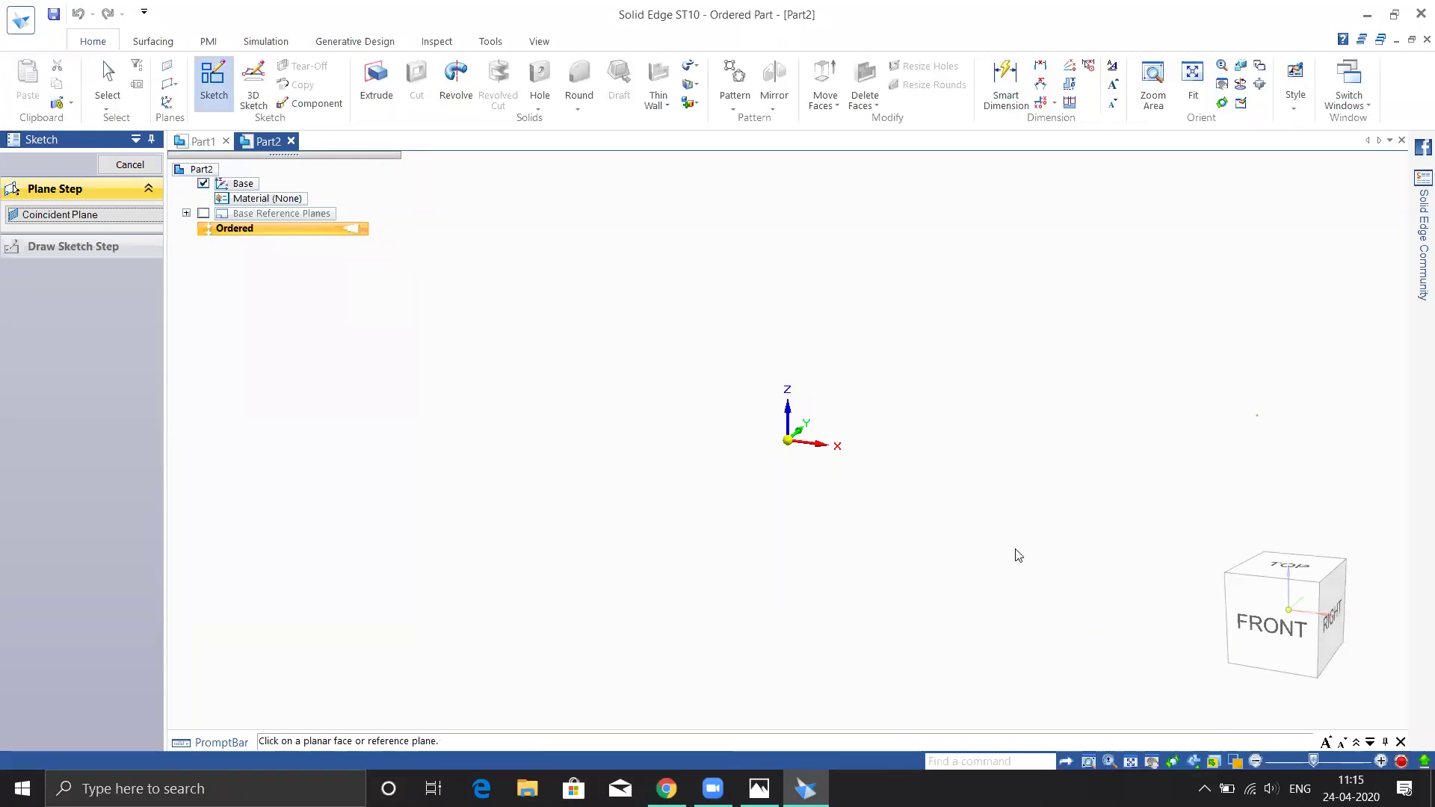
mouse_move(1219, 699)
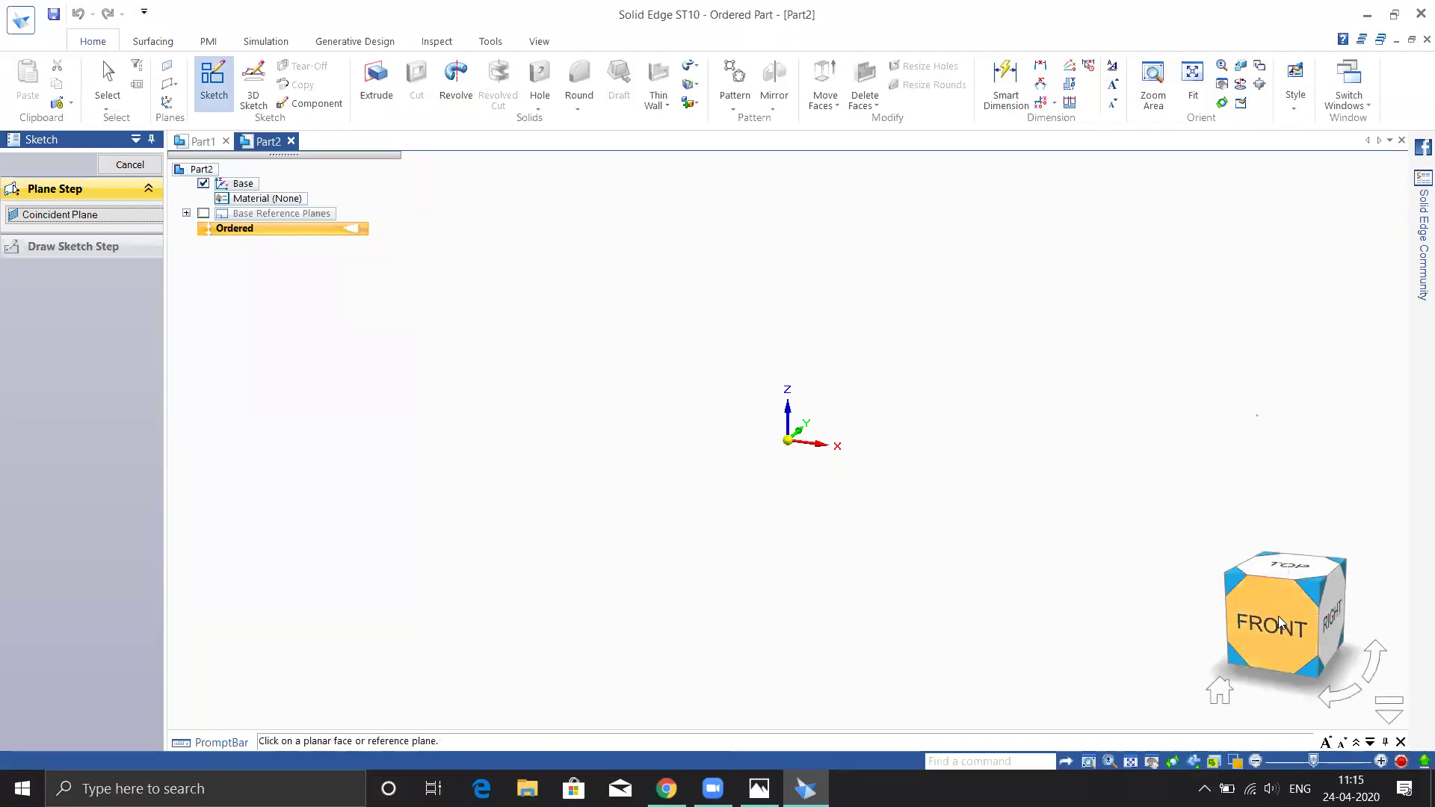
click(1220, 692)
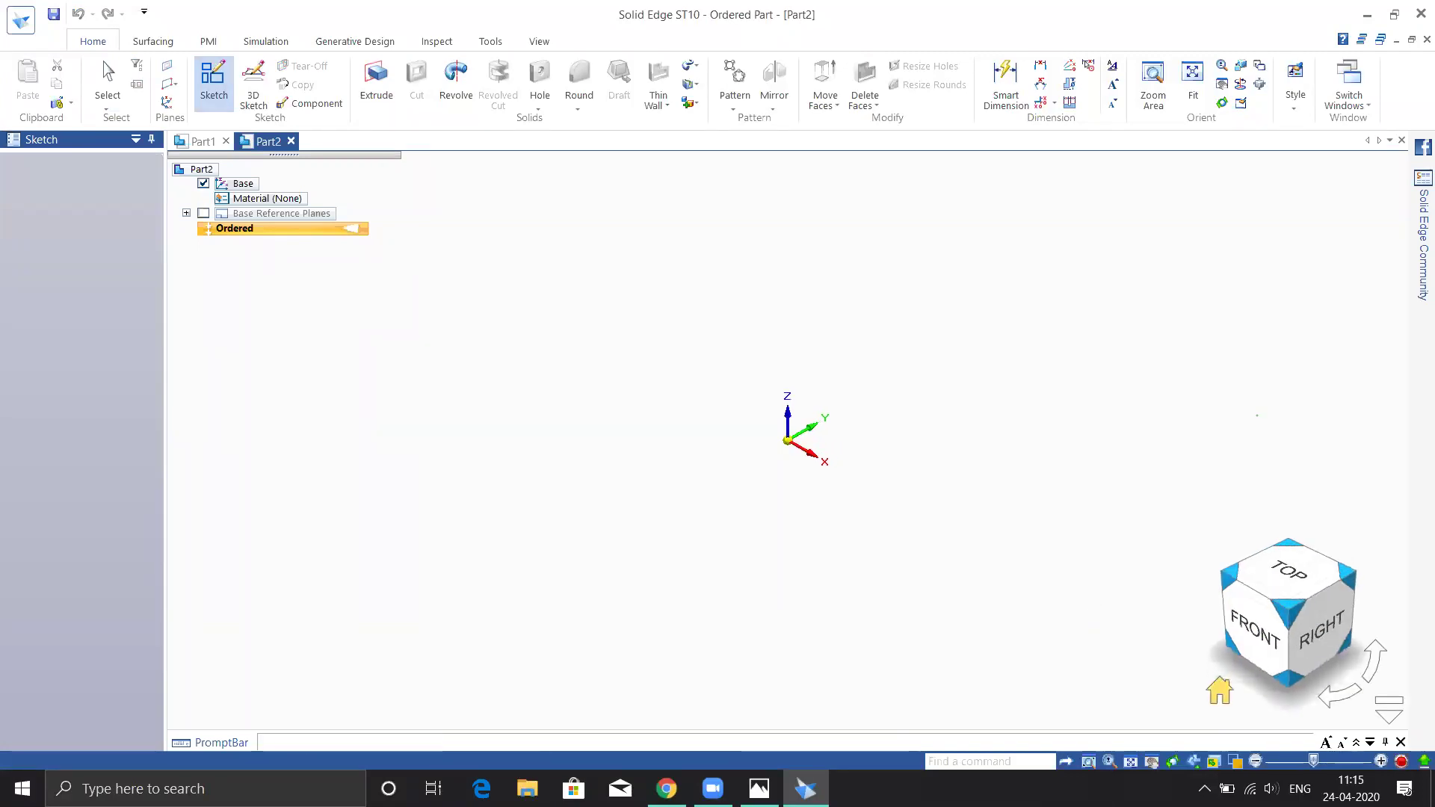
click(1299, 574)
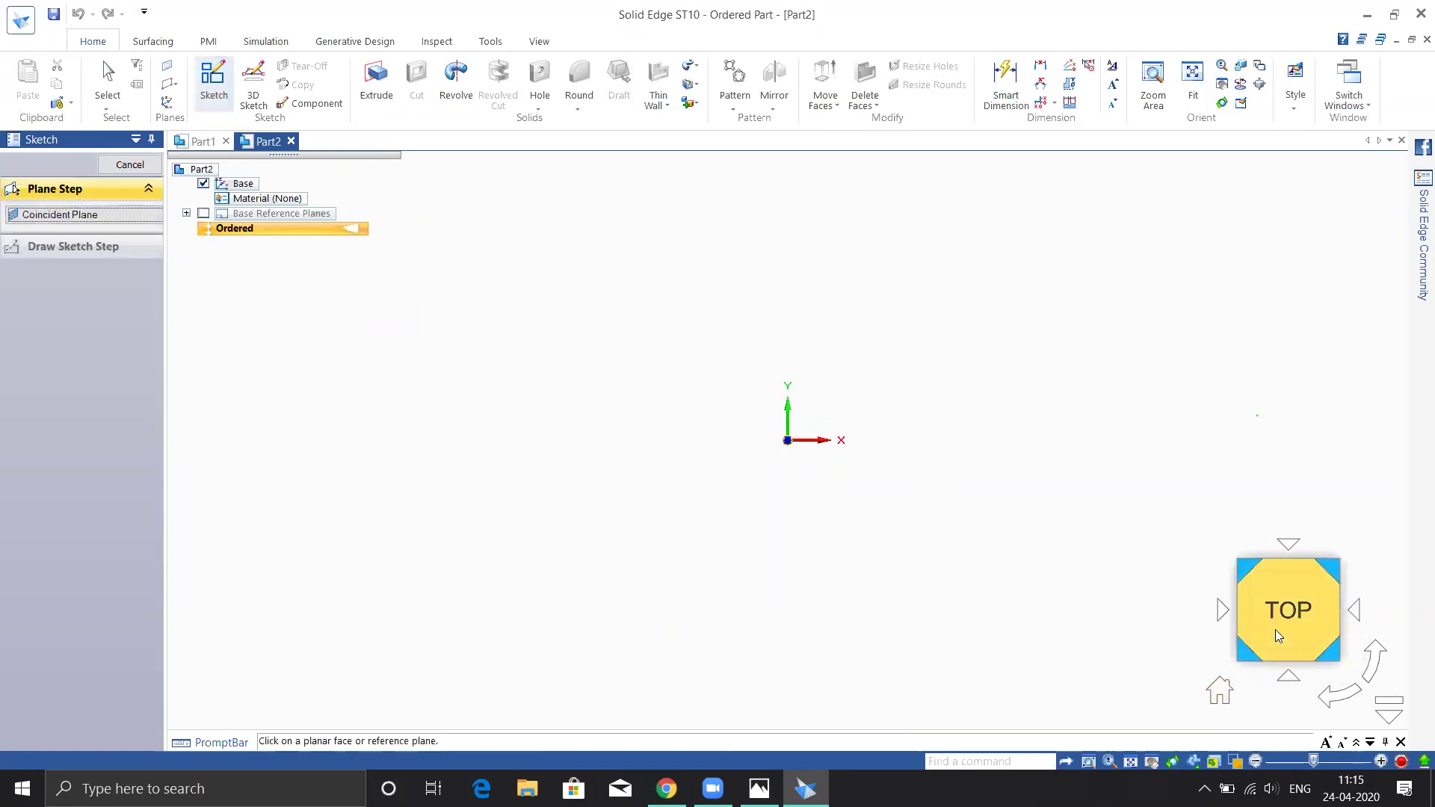
click(1287, 679)
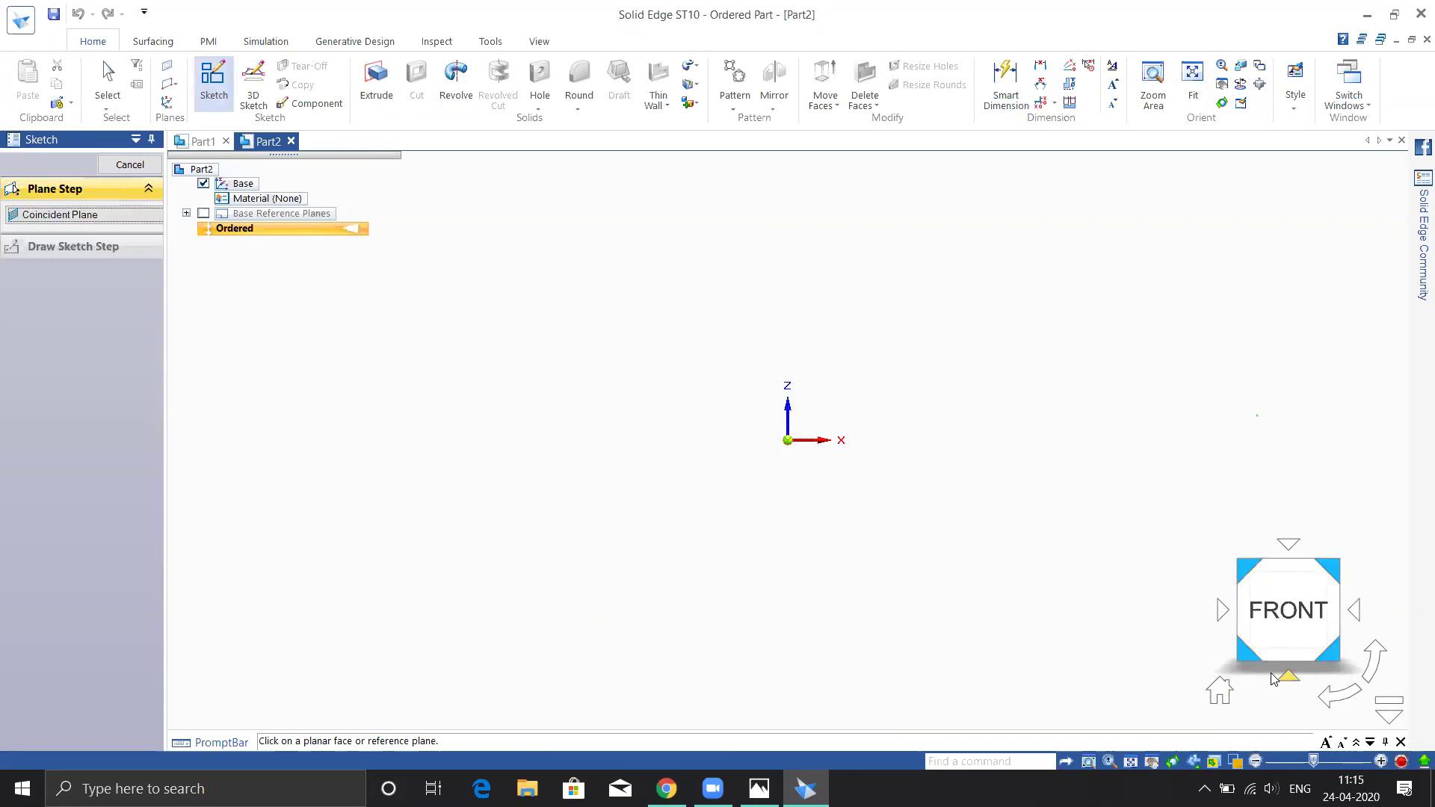
click(1290, 679)
click(1288, 680)
click(1245, 651)
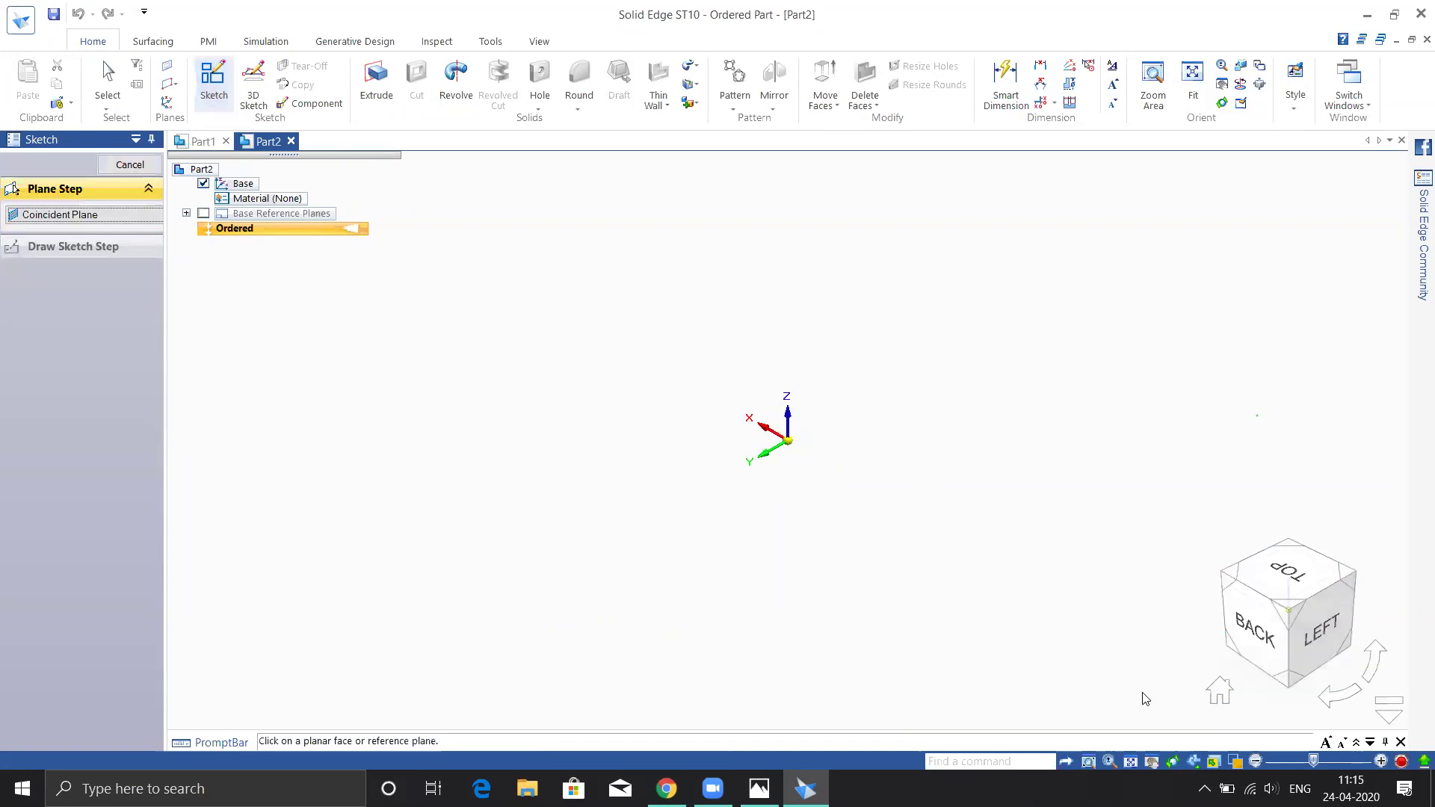
click(1289, 546)
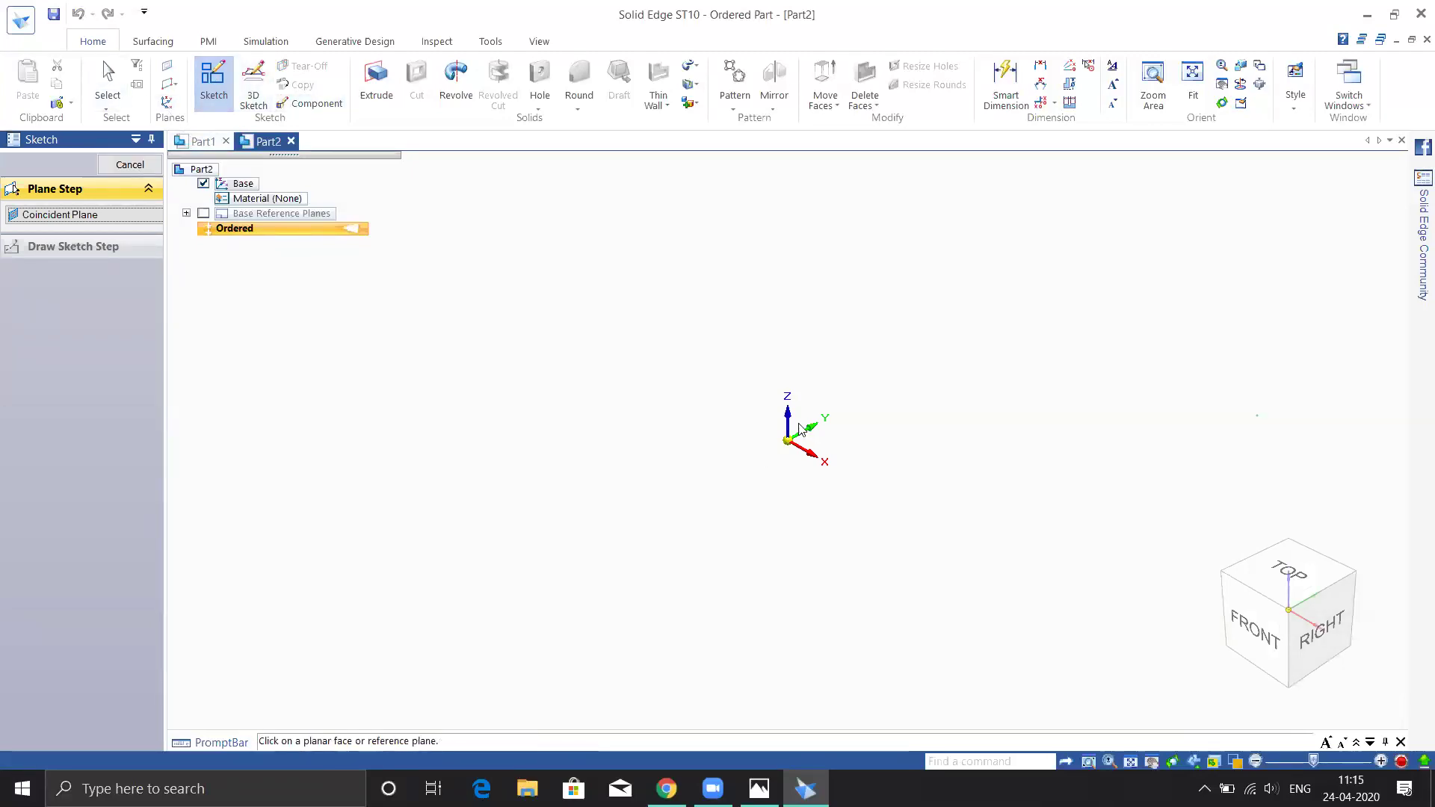
click(129, 165)
- Start a new sketch on the top (XY) plane of Part2
click(210, 86)
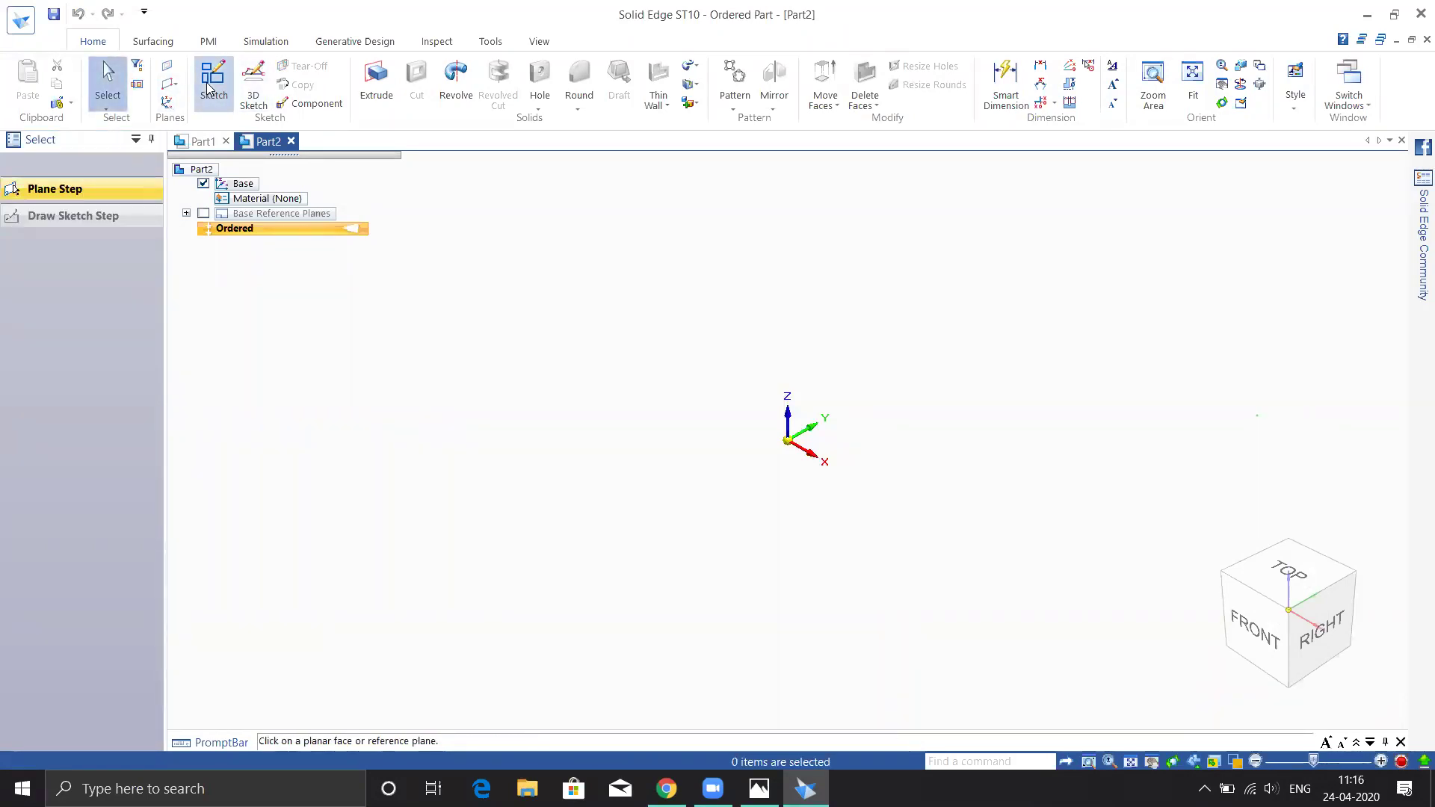
click(809, 419)
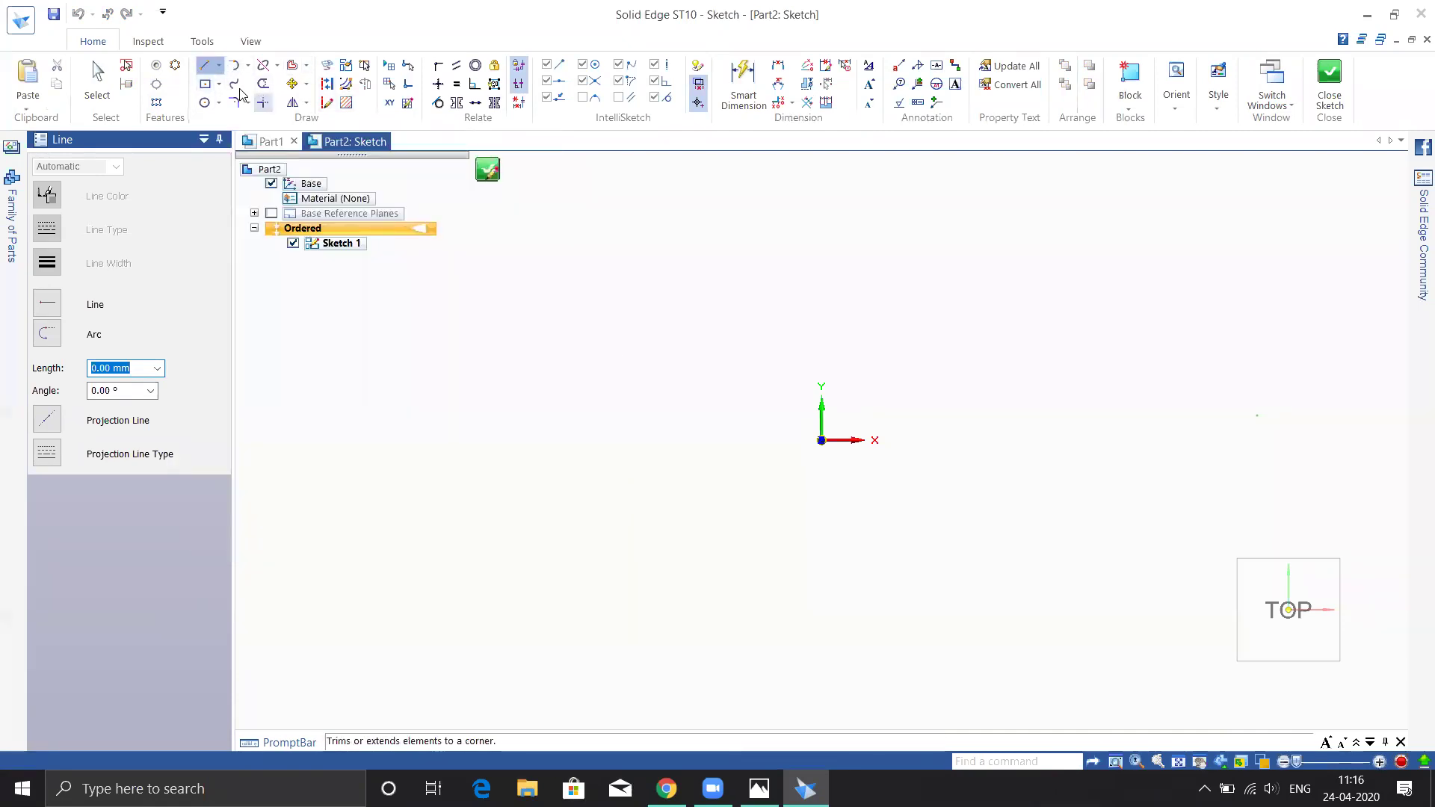
click(658, 301)
click(540, 301)
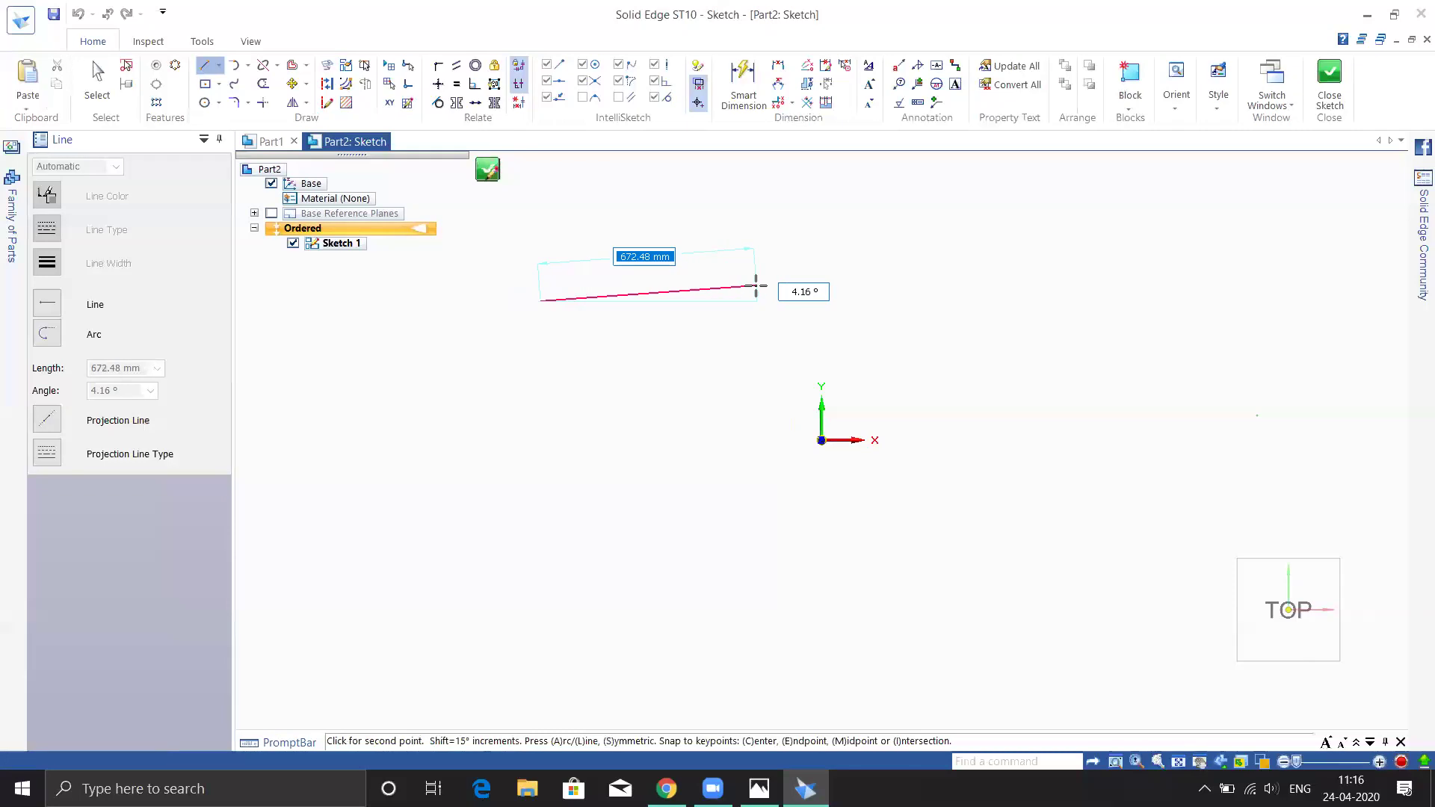
key(Escape)
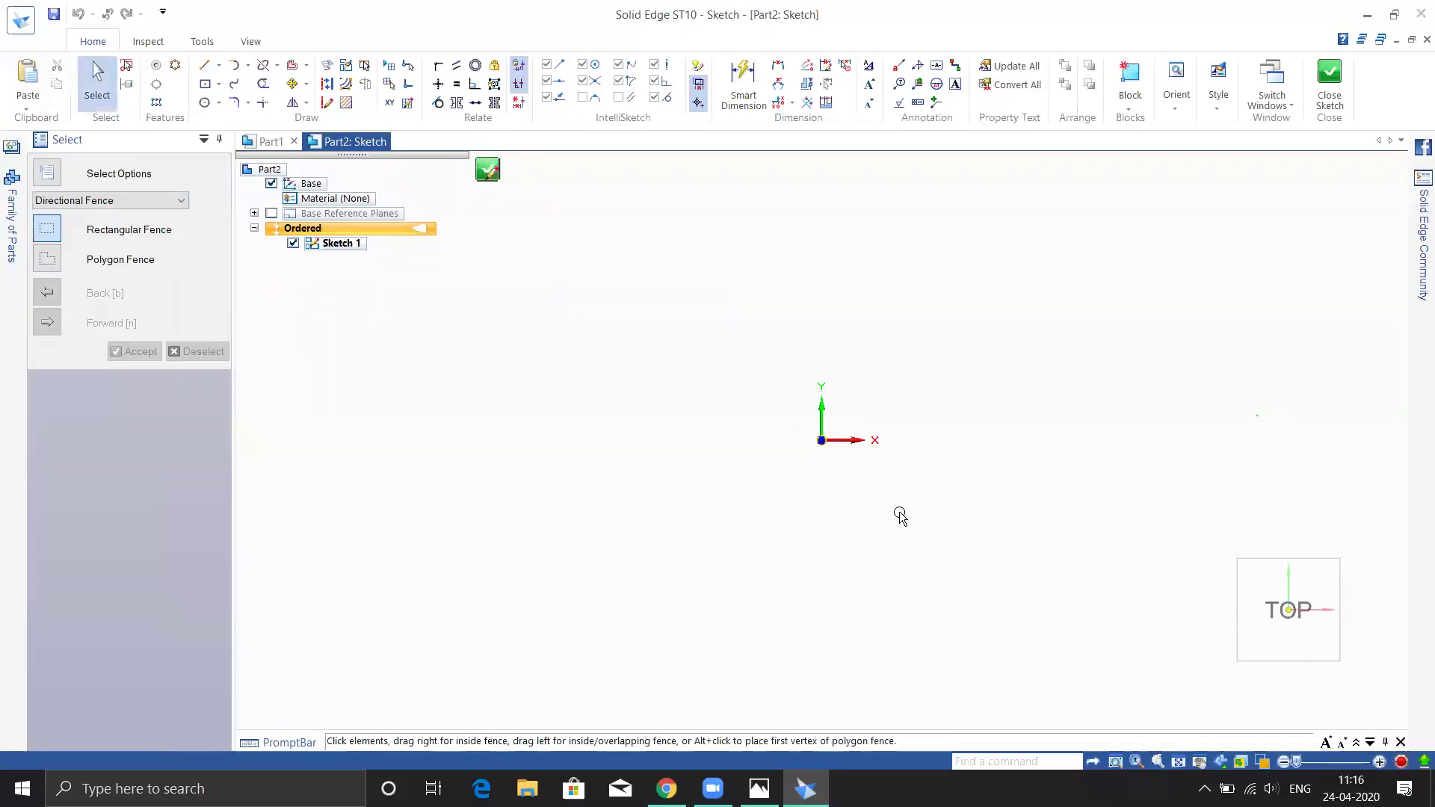
- Sketch an open three-line profile above the origin: horizontal, down to the right at about 45°, and horizontal again
middle_click(900, 514)
middle_click(900, 514)
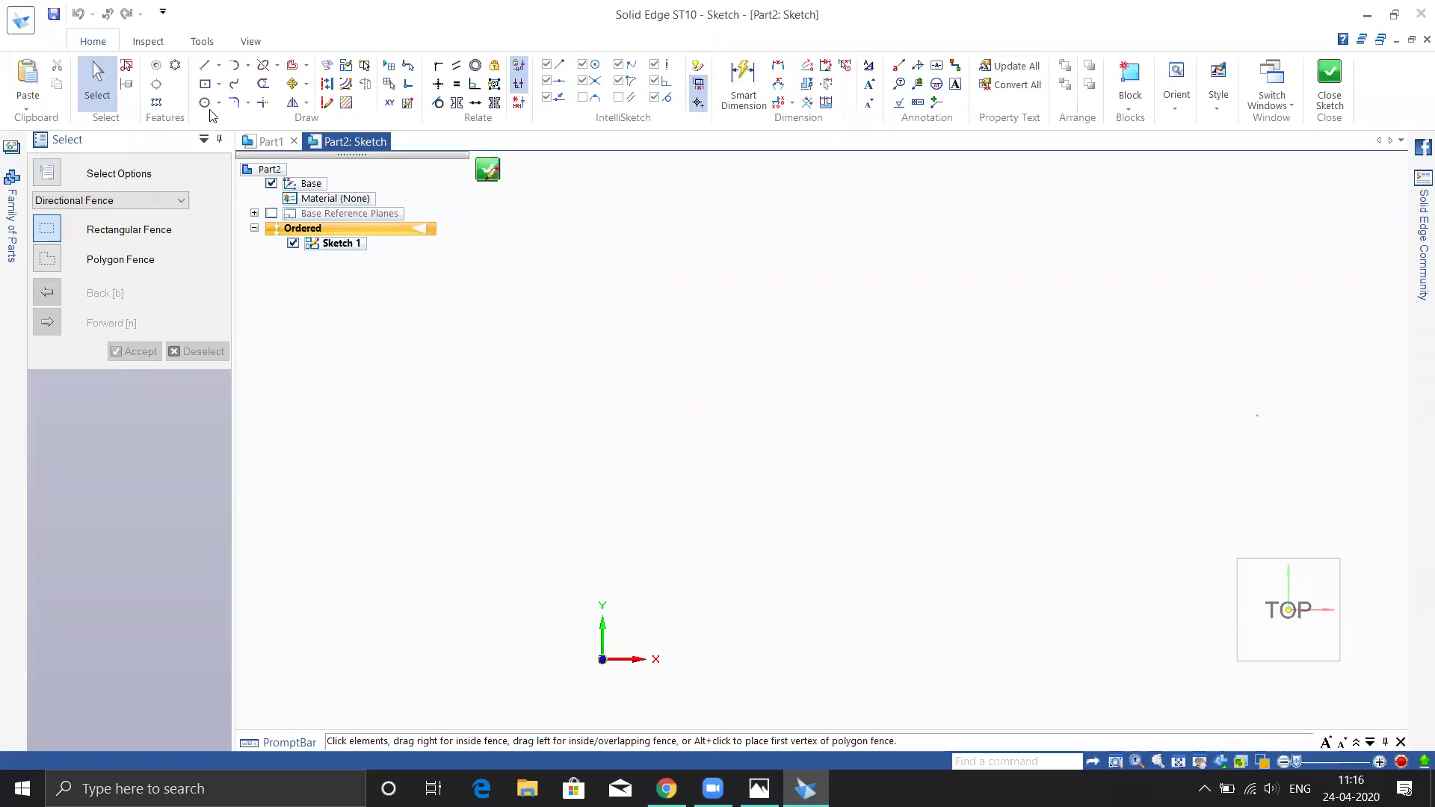
click(204, 65)
click(487, 393)
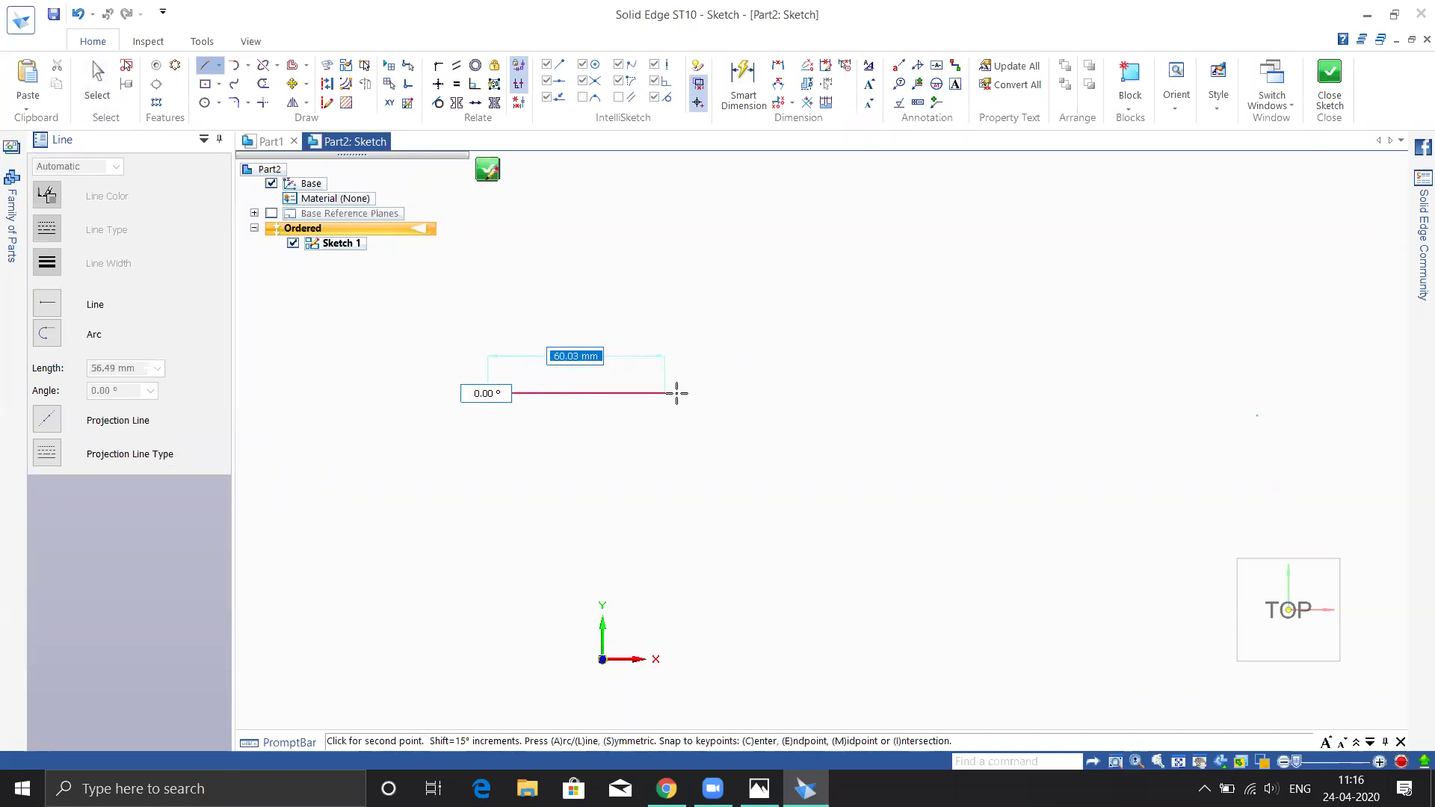
click(678, 393)
click(820, 532)
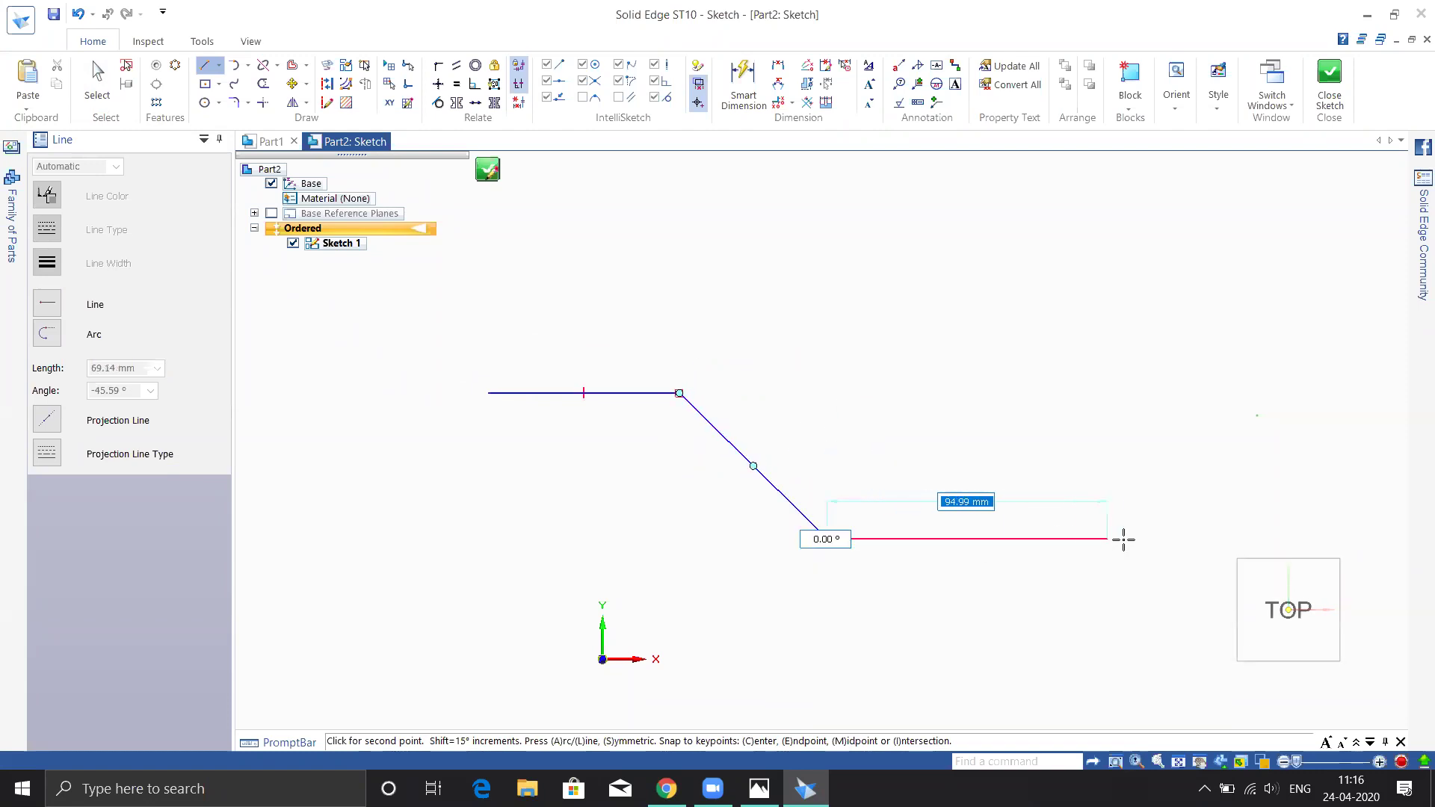
click(1125, 539)
scroll(1171, 390, up, 2)
scroll(1117, 363, down, 3)
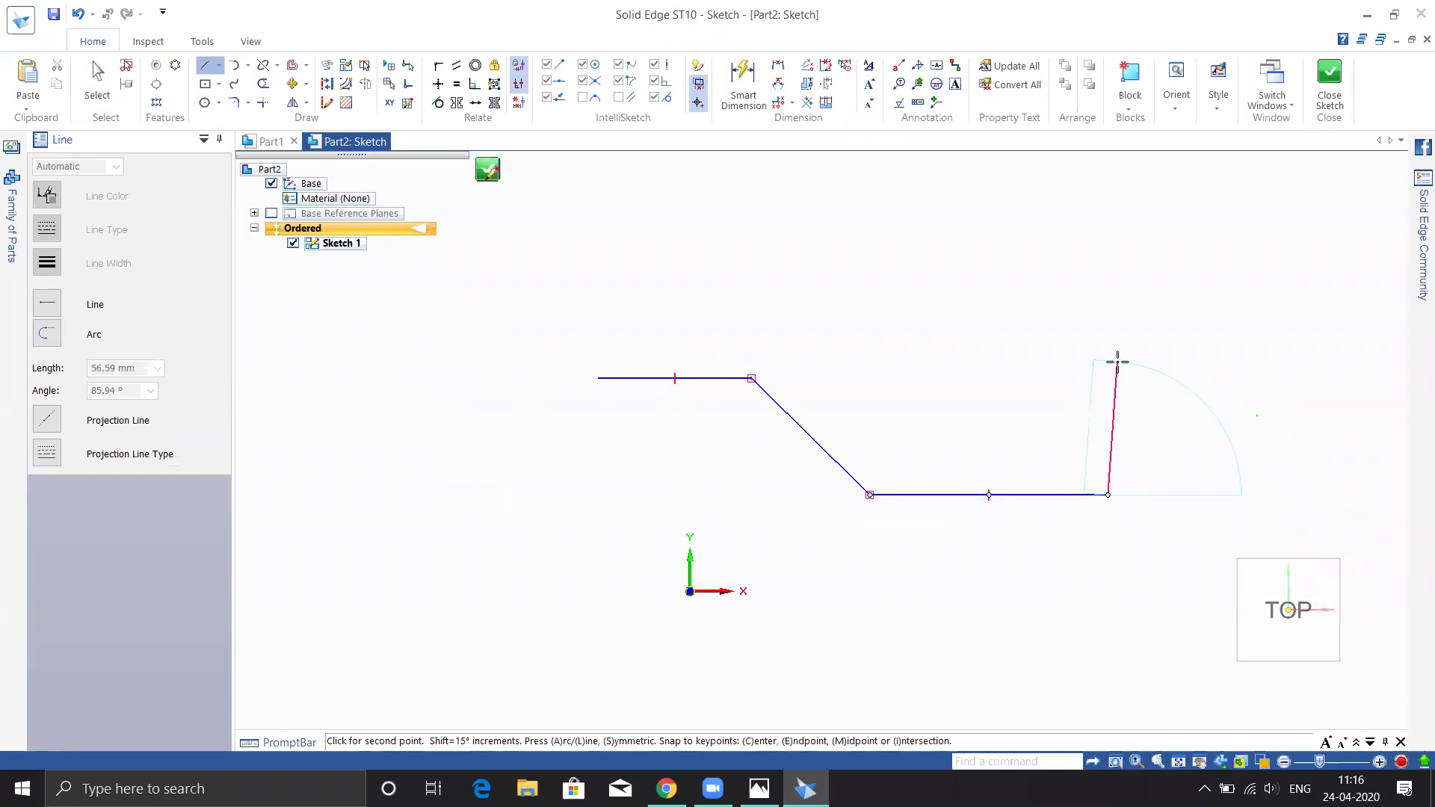
key(Escape)
key(Escape)
ctrl+scroll(1009, 240, down, 2)
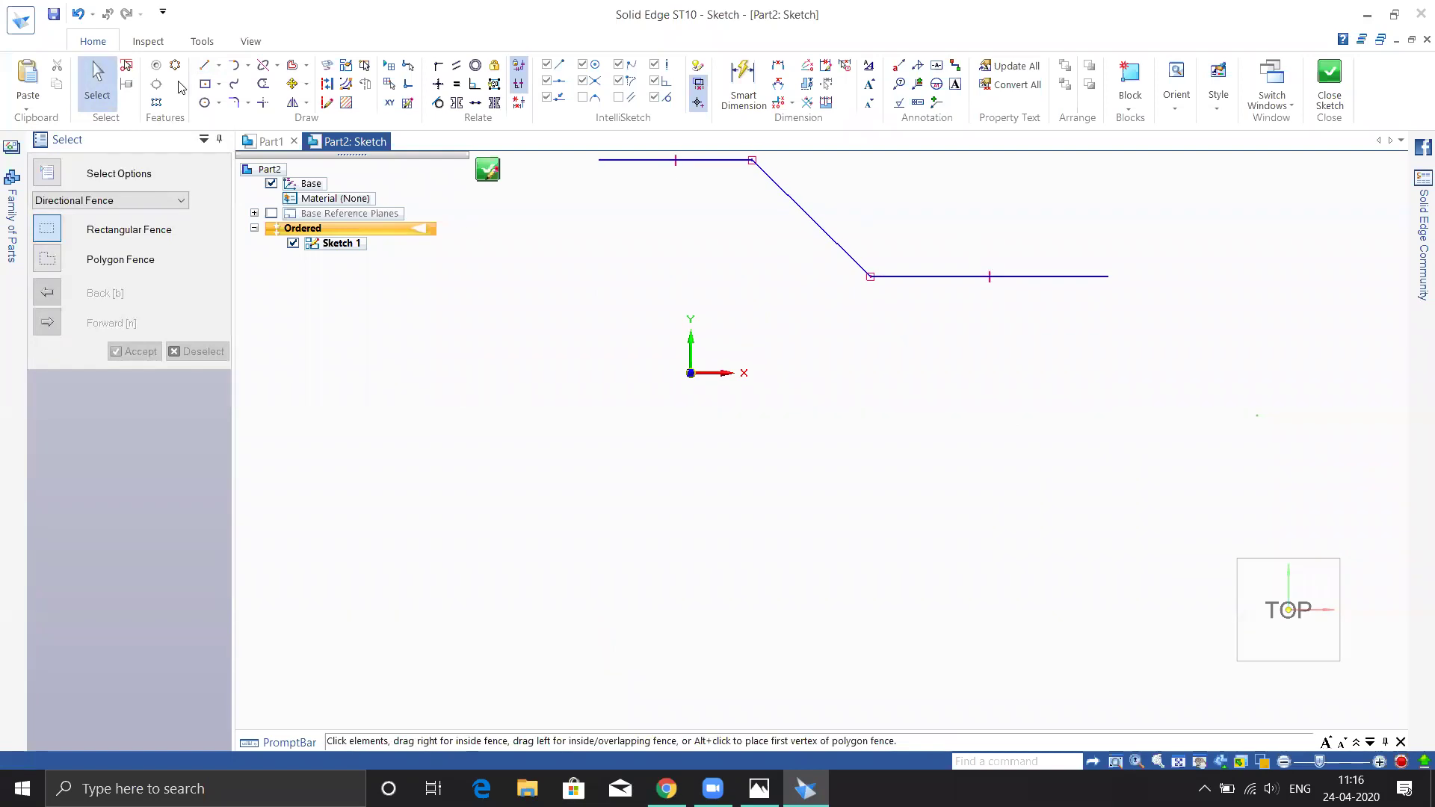
- Sketch a second open horizontal-diagonal-horizontal line profile below the origin, parallel to the first one
click(204, 72)
click(469, 448)
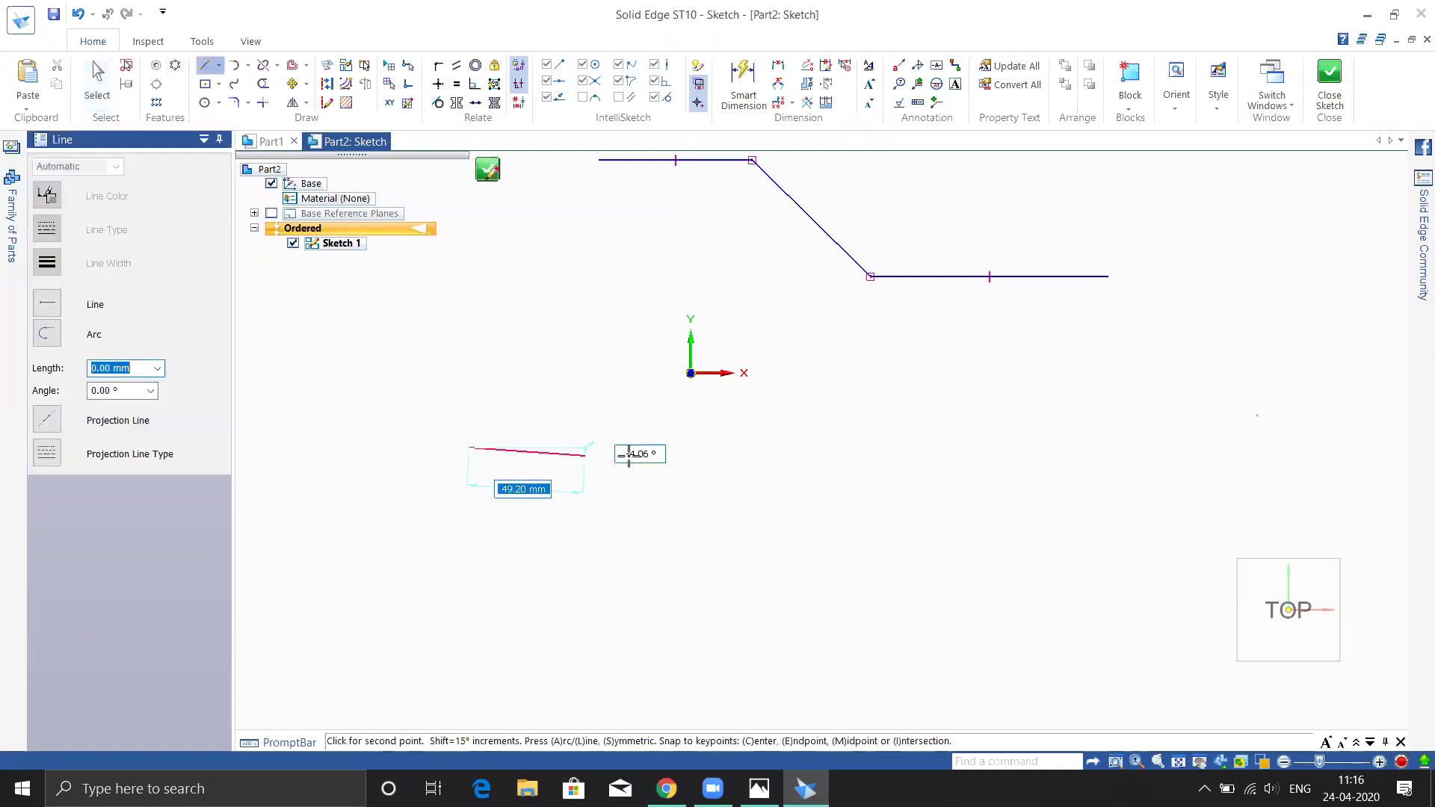
click(651, 448)
click(799, 601)
click(1111, 601)
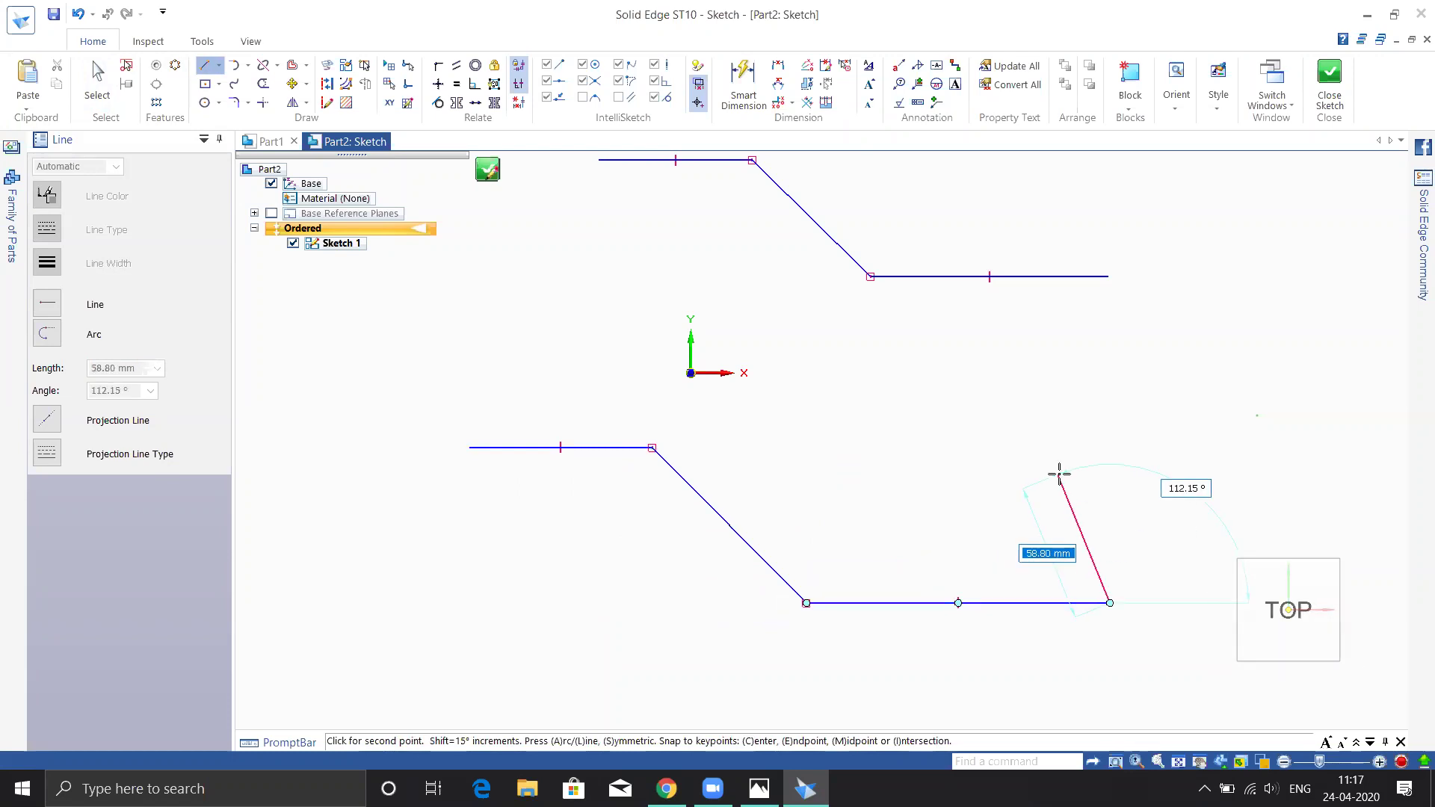
scroll(1061, 474, up, 2)
key(Escape)
scroll(1034, 463, down, 4)
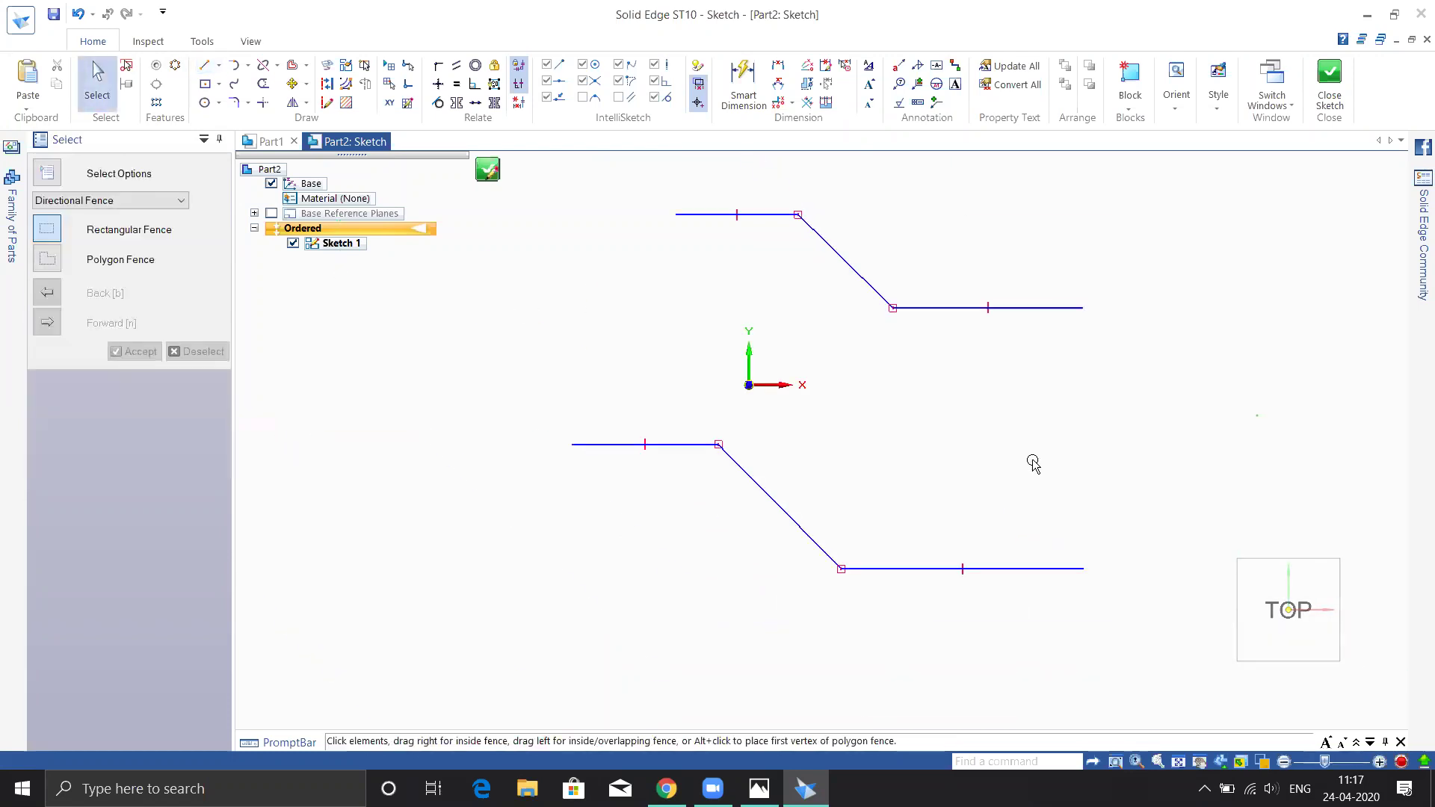
middle_drag(981, 571, 956, 359)
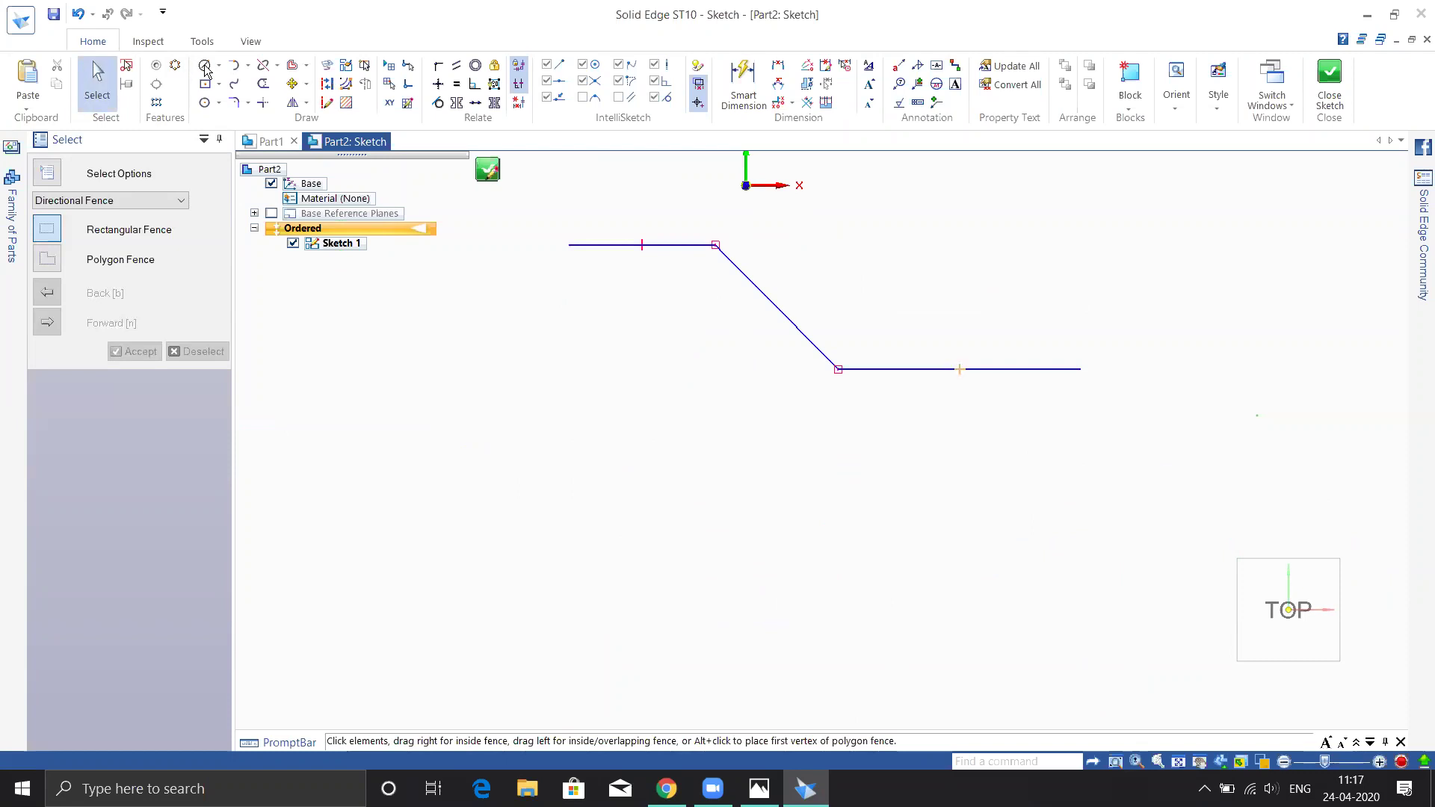
- Sketch a third open horizontal-diagonal-horizontal line profile below the second one
click(205, 65)
click(527, 507)
click(740, 506)
click(885, 649)
click(1111, 649)
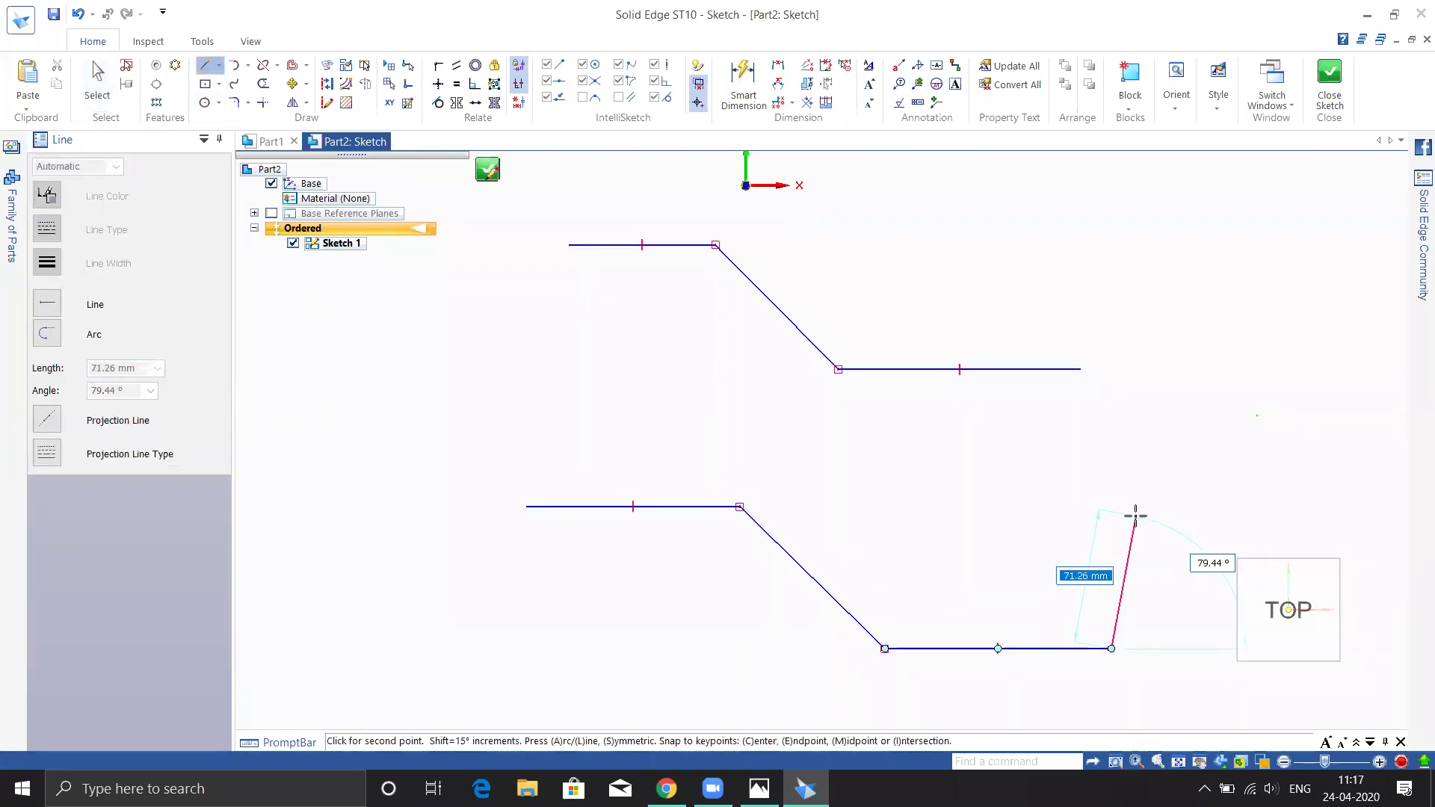
key(Escape)
middle_drag(932, 474, 945, 680)
scroll(929, 339, down, 1)
scroll(932, 276, up, 2)
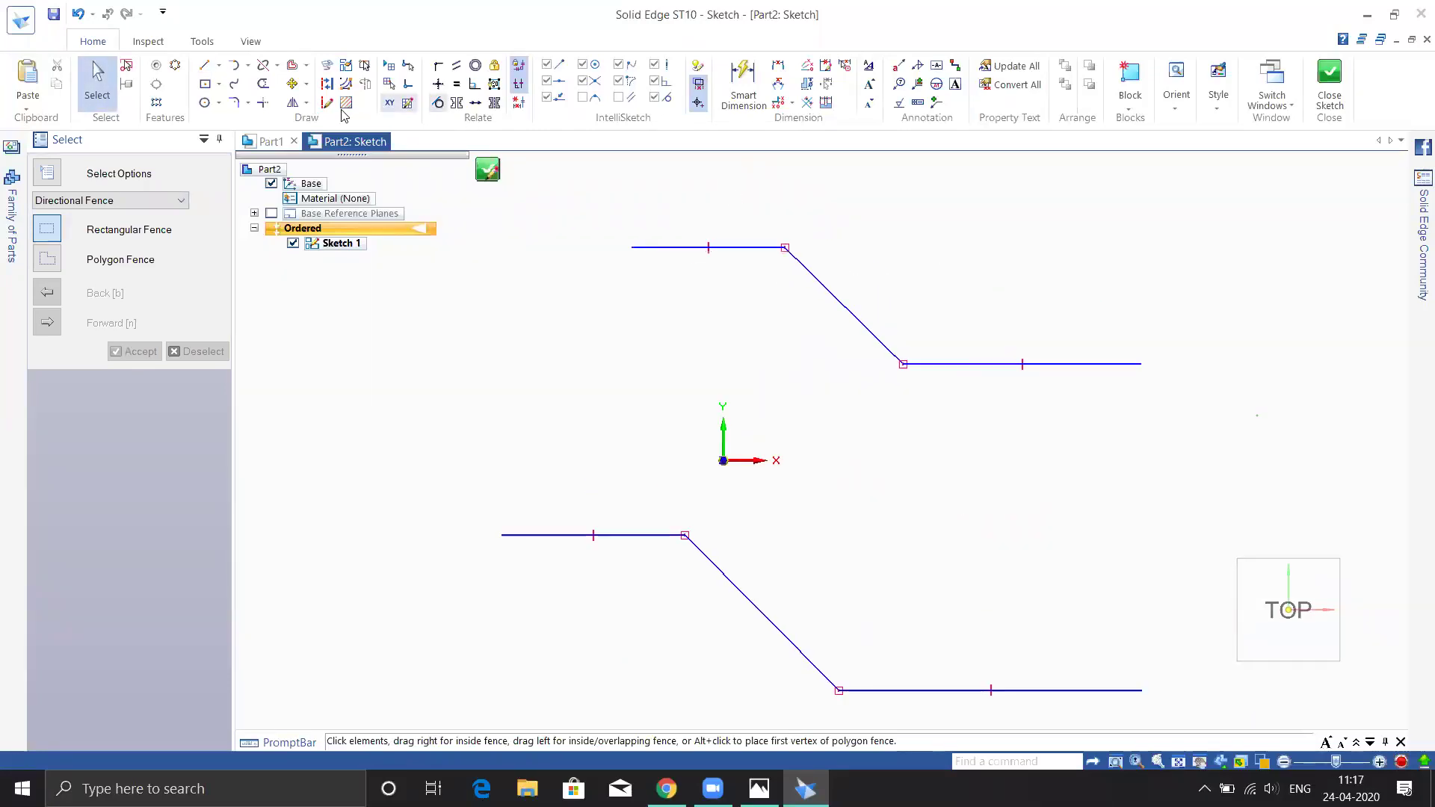
- Offset the top profile's left horizontal and diagonal lines, selected as Single, by 10 mm to place five successive copies below
click(293, 65)
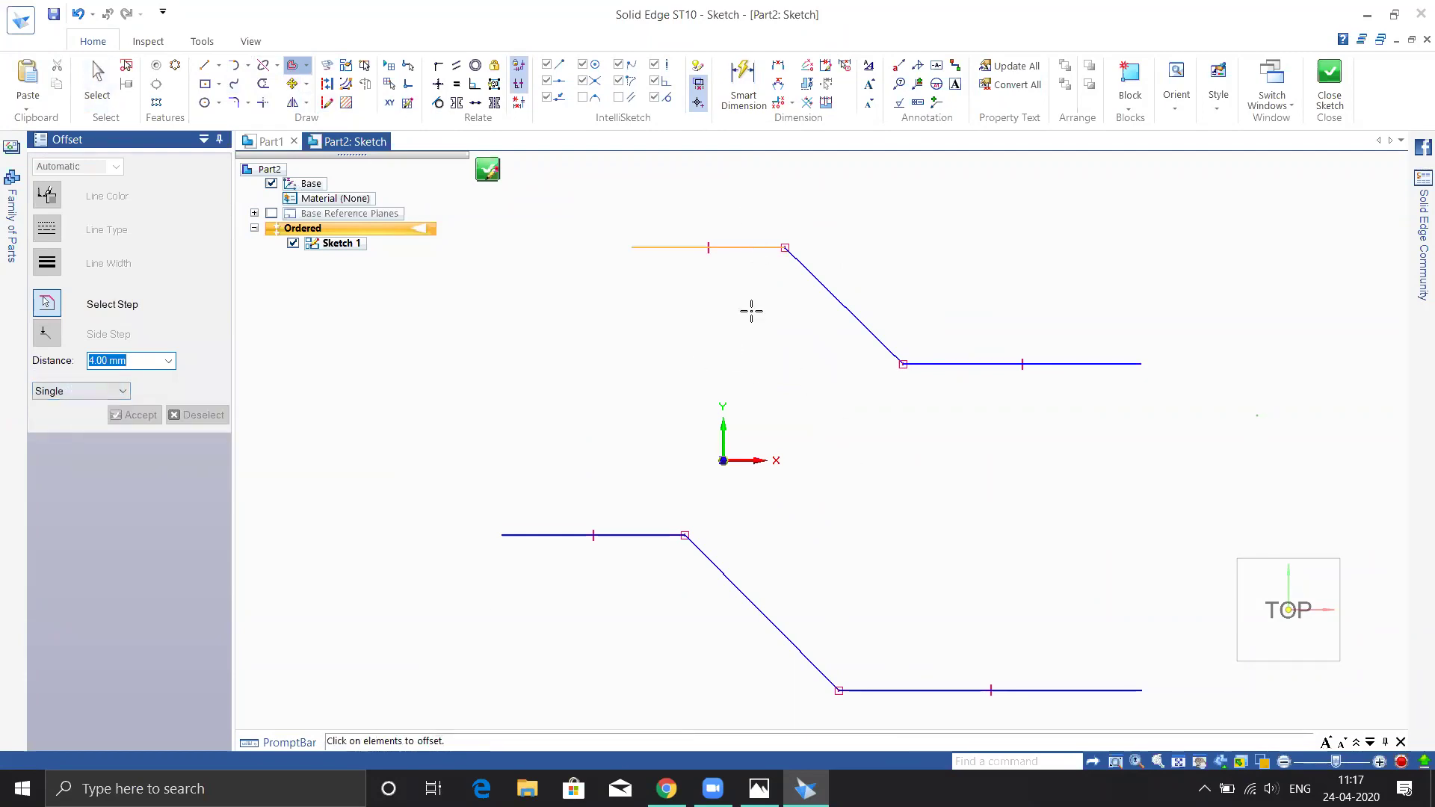
click(754, 247)
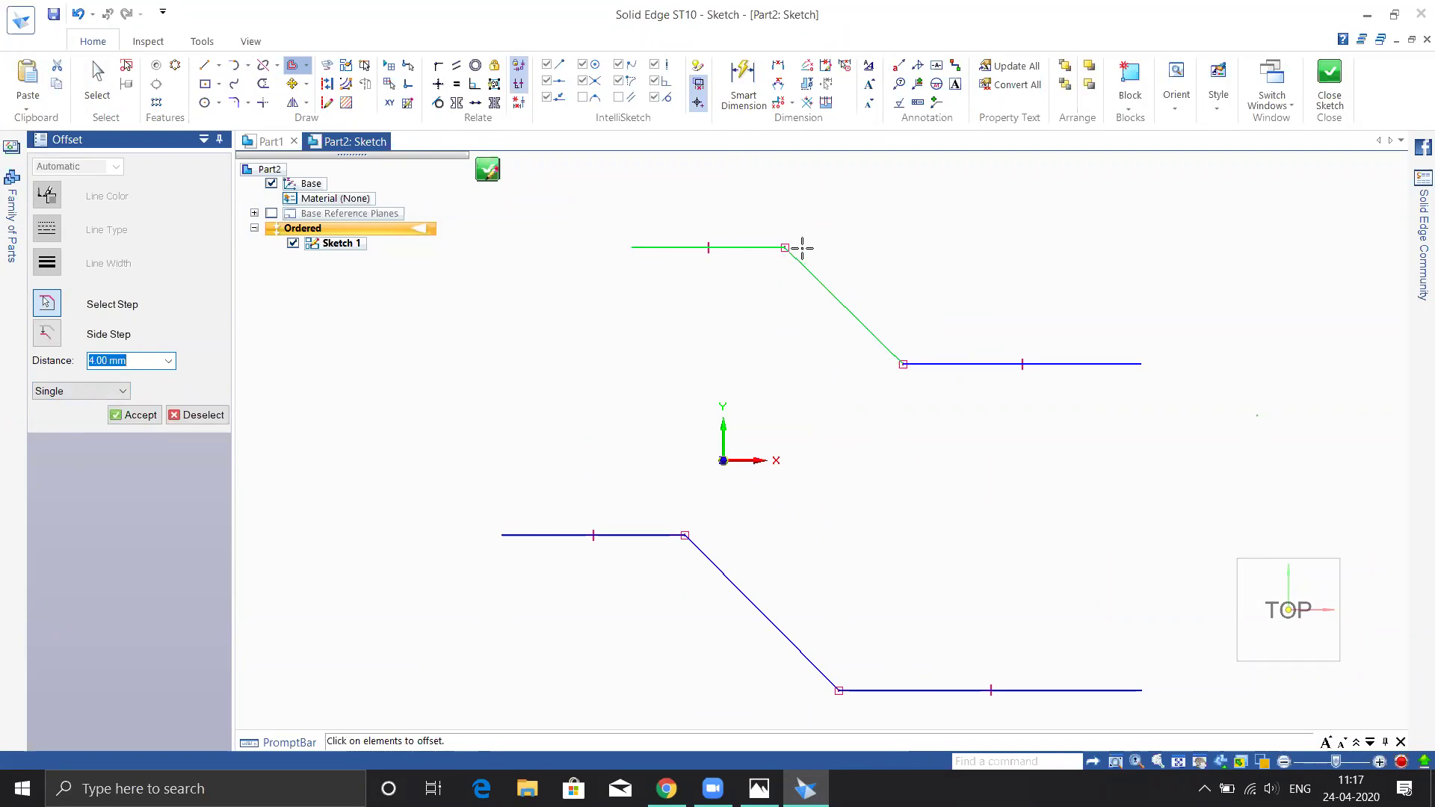
click(107, 394)
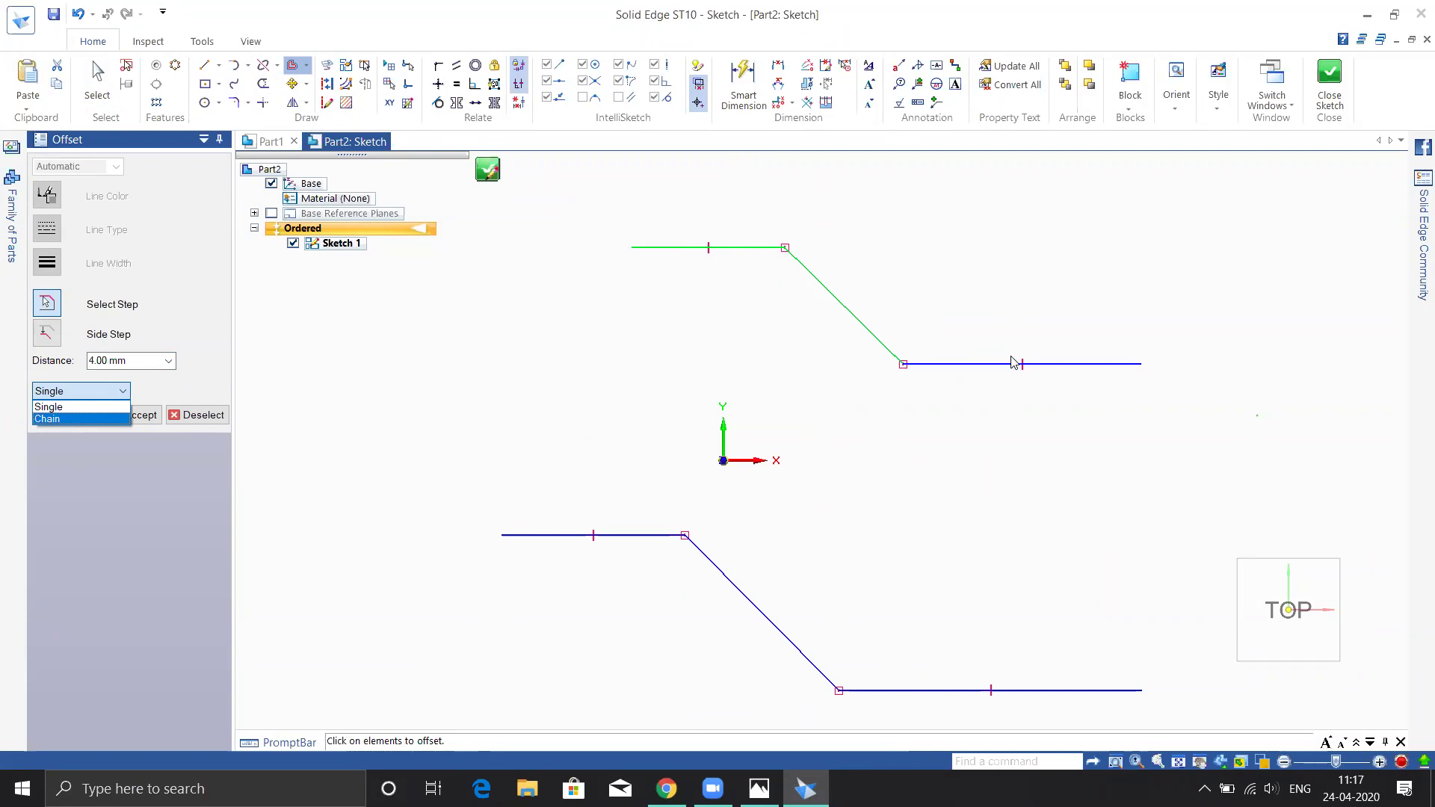
key(Escape)
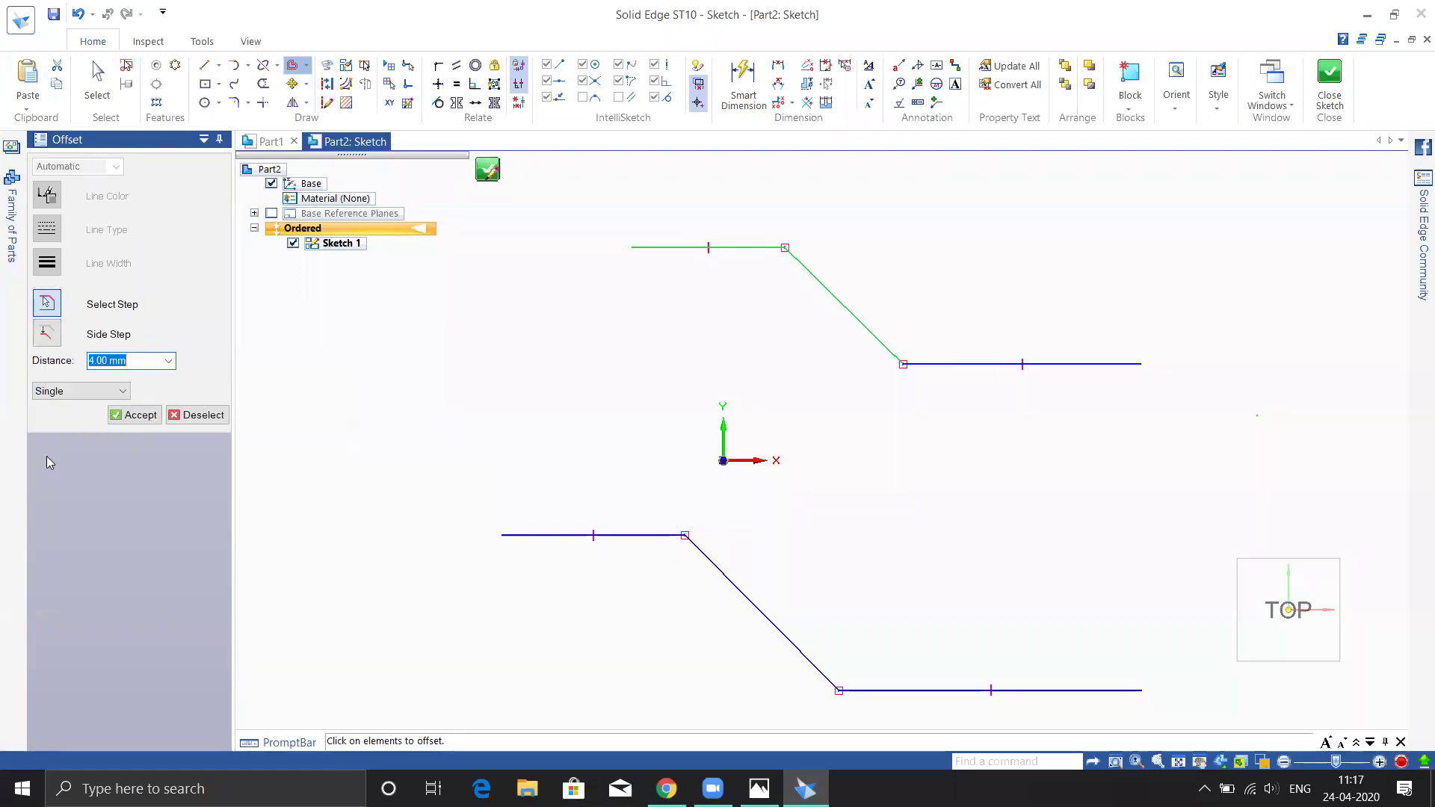
click(132, 416)
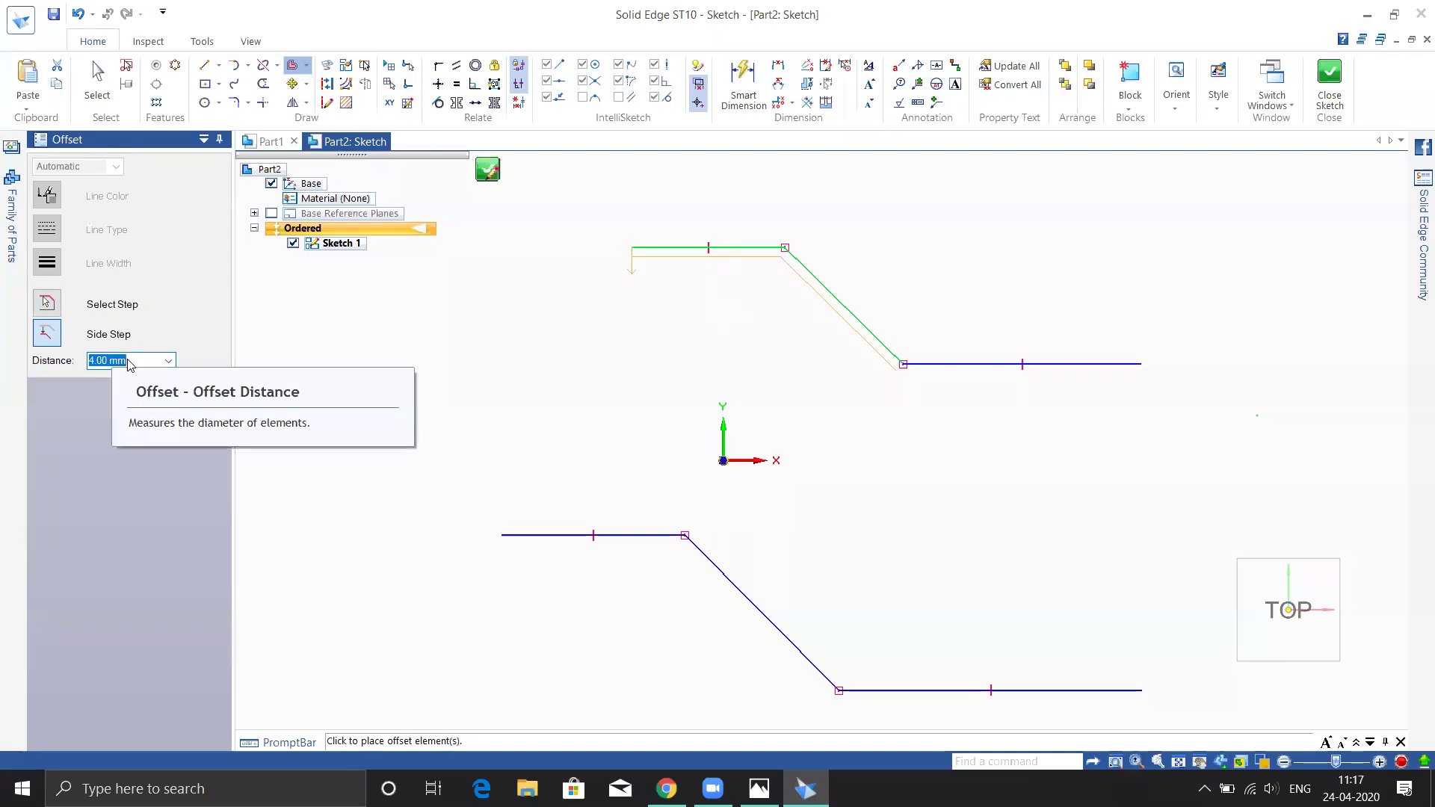
text(10)
key(Return)
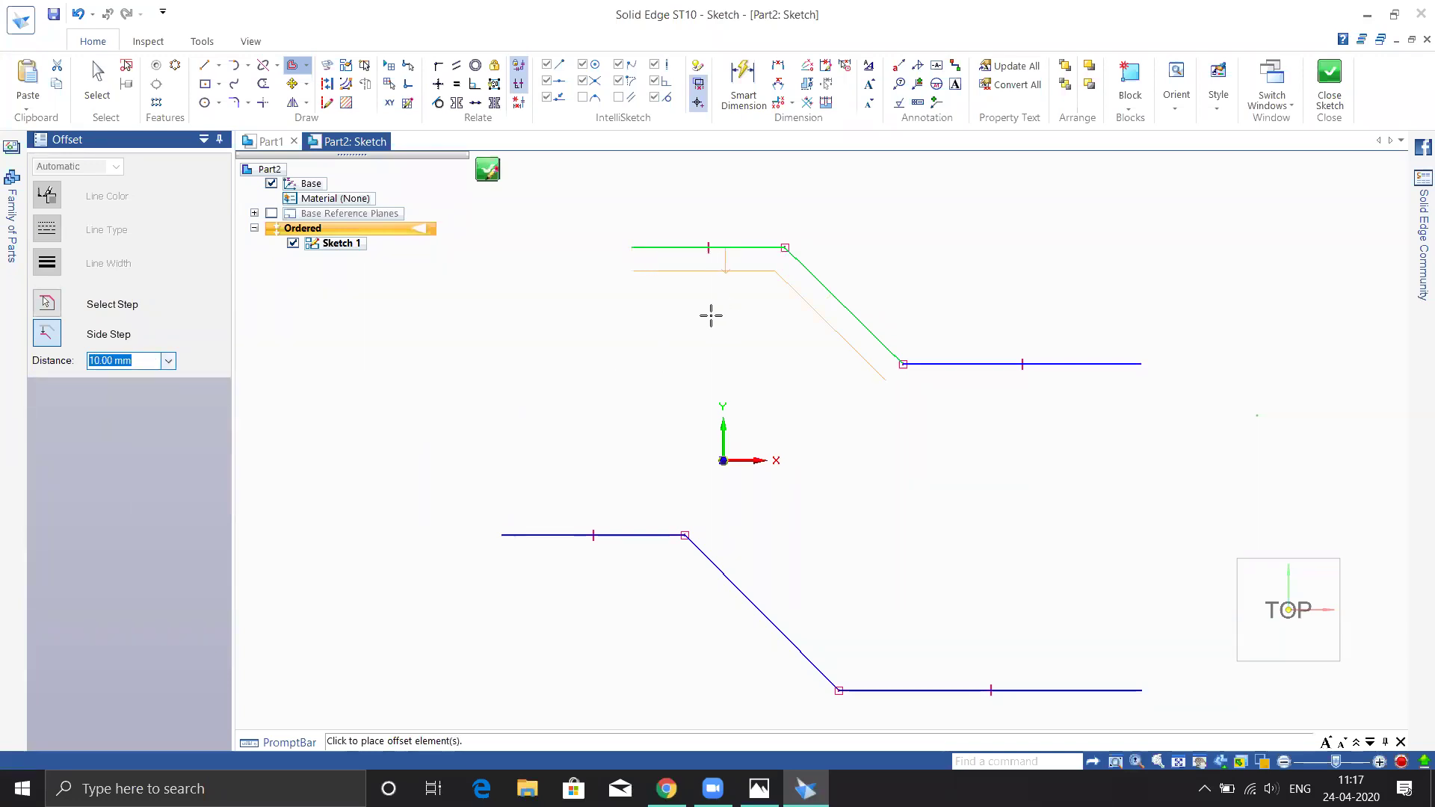
click(688, 307)
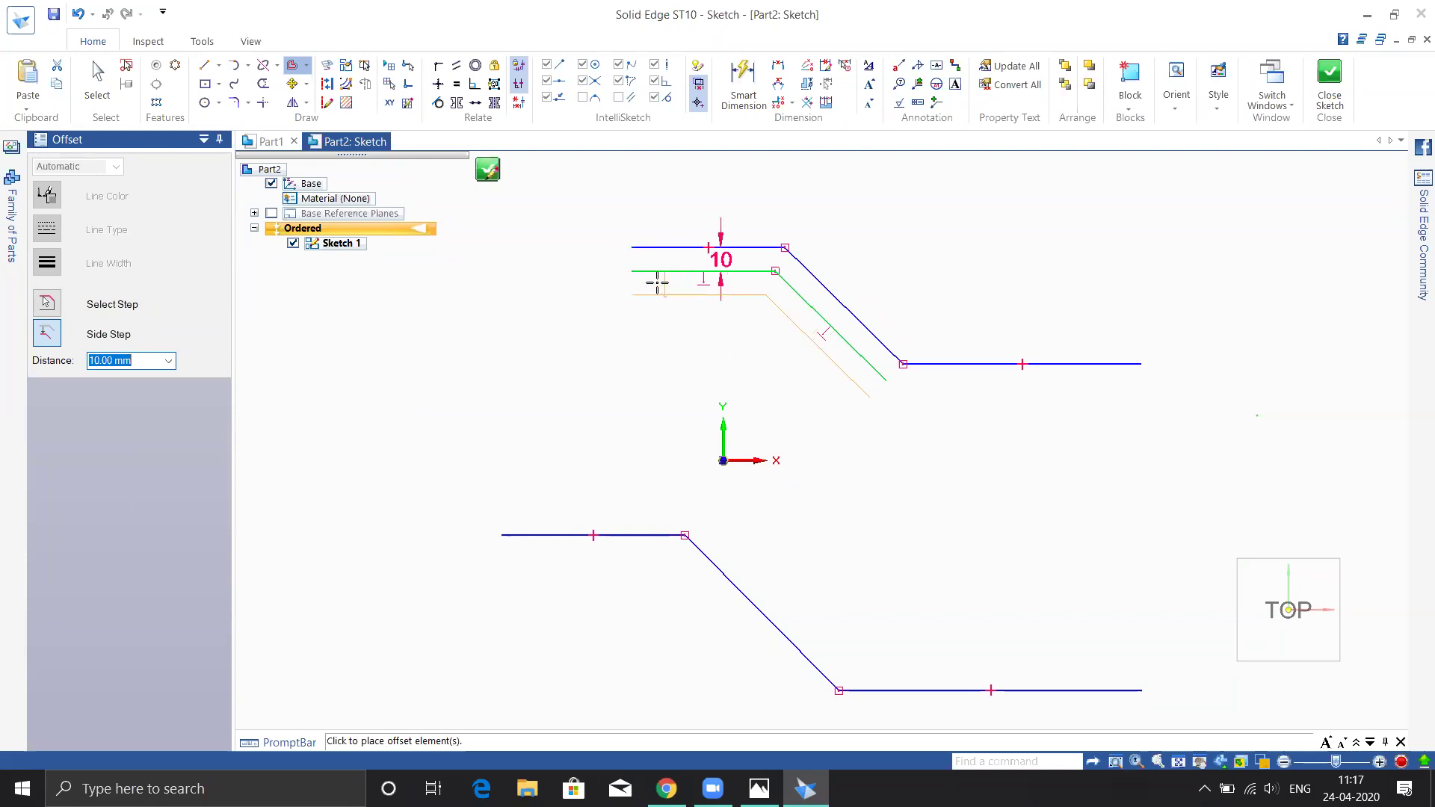
click(720, 370)
click(769, 410)
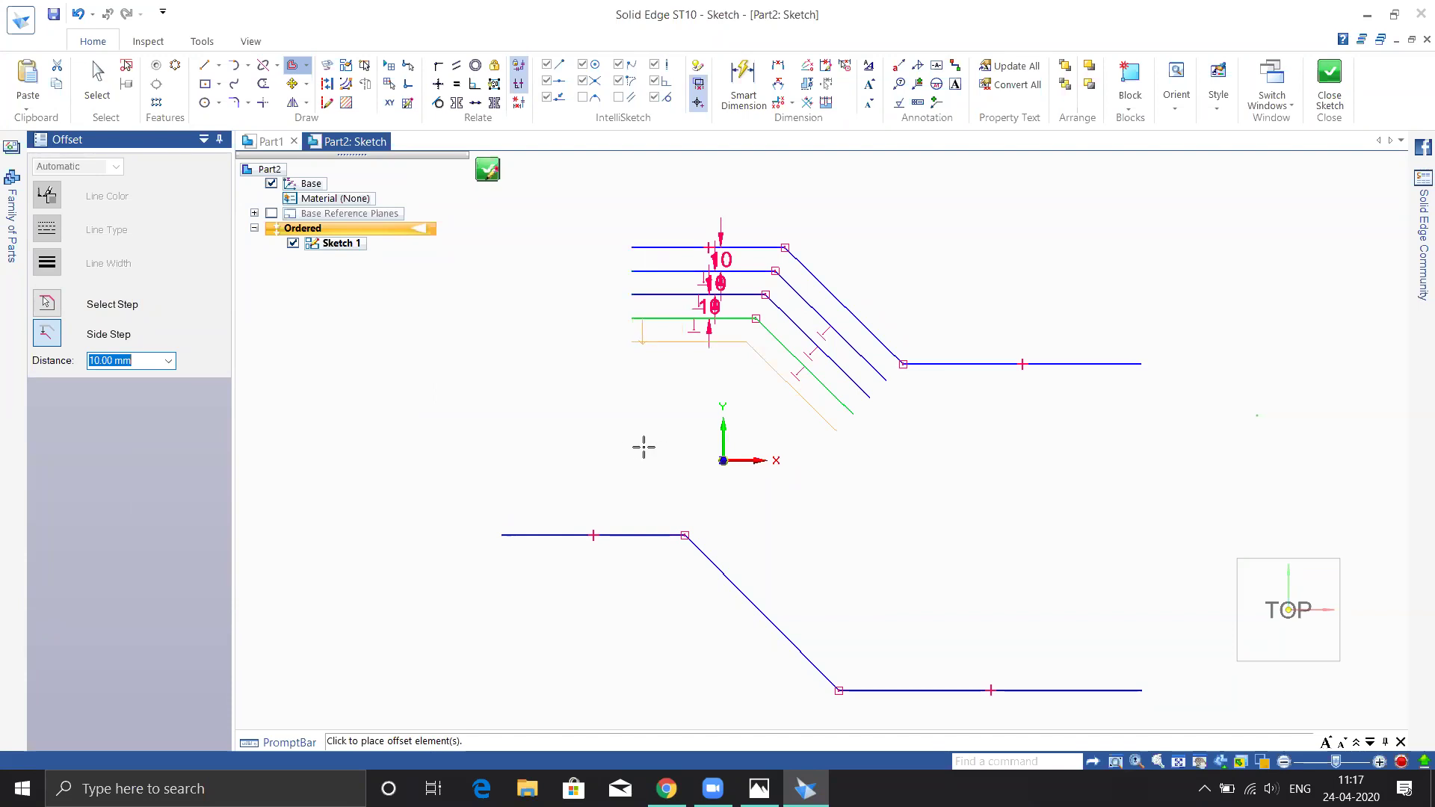
click(666, 451)
click(734, 431)
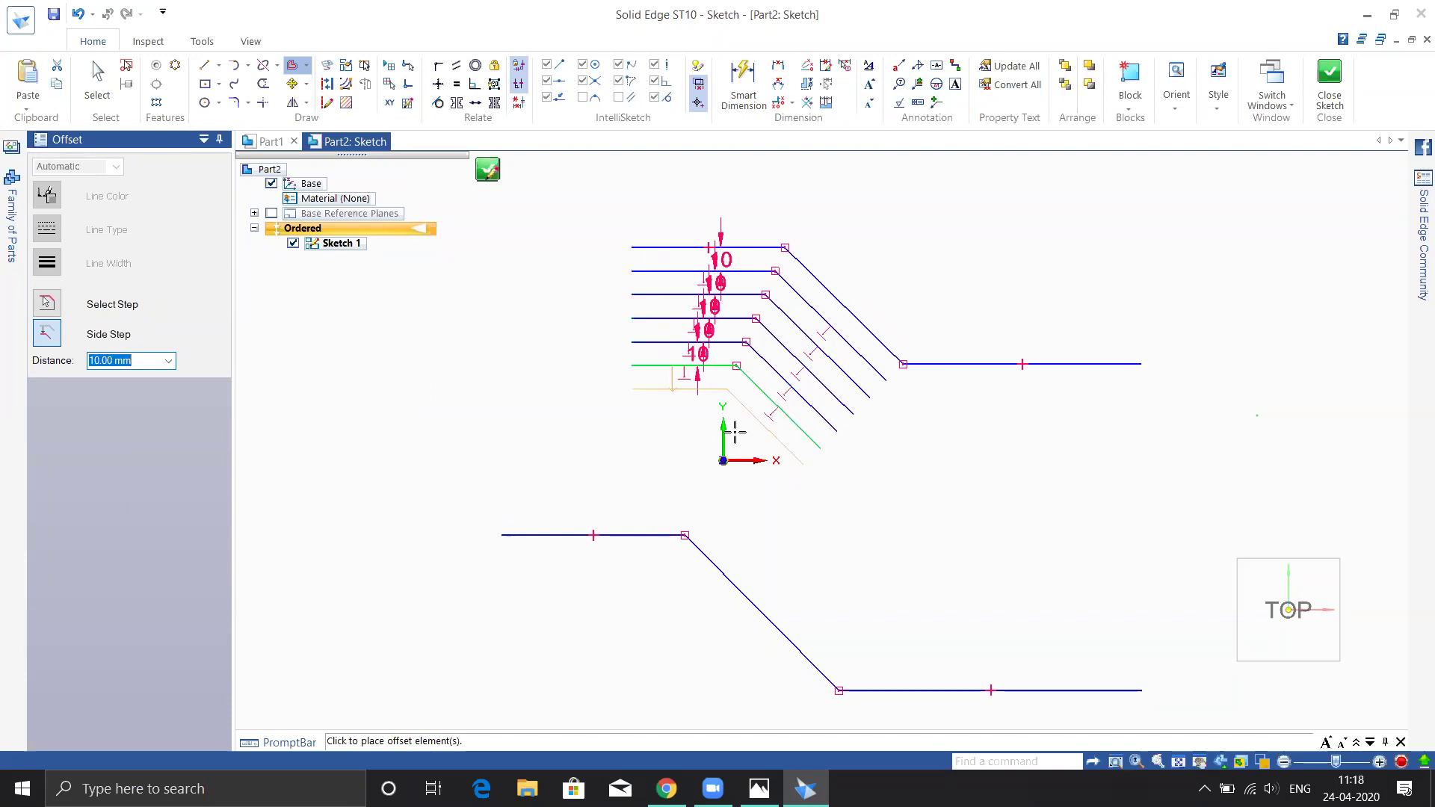
key(Escape)
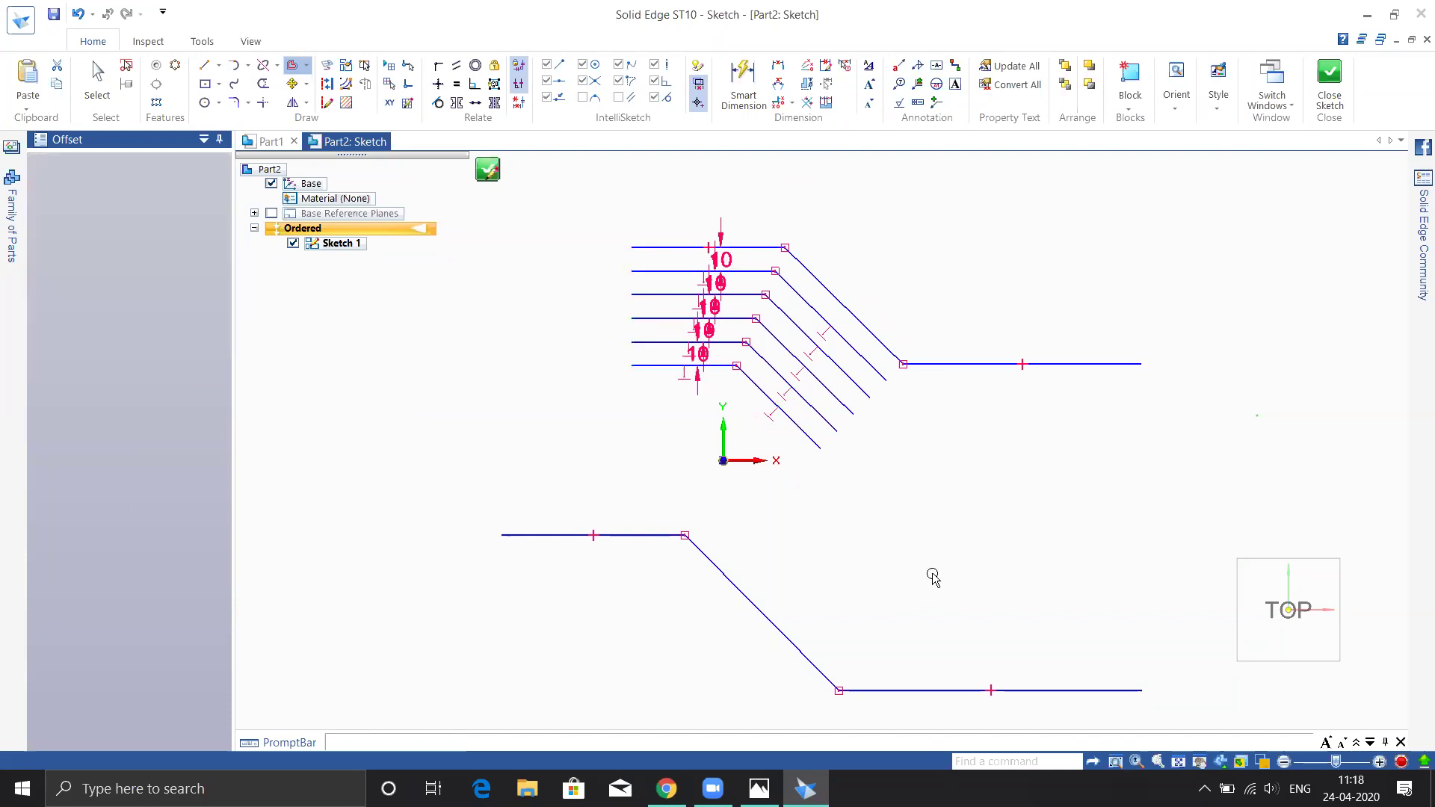
- Offset the top profile's diagonal and right horizontal lines by 10 mm to place four successive copies above
click(294, 67)
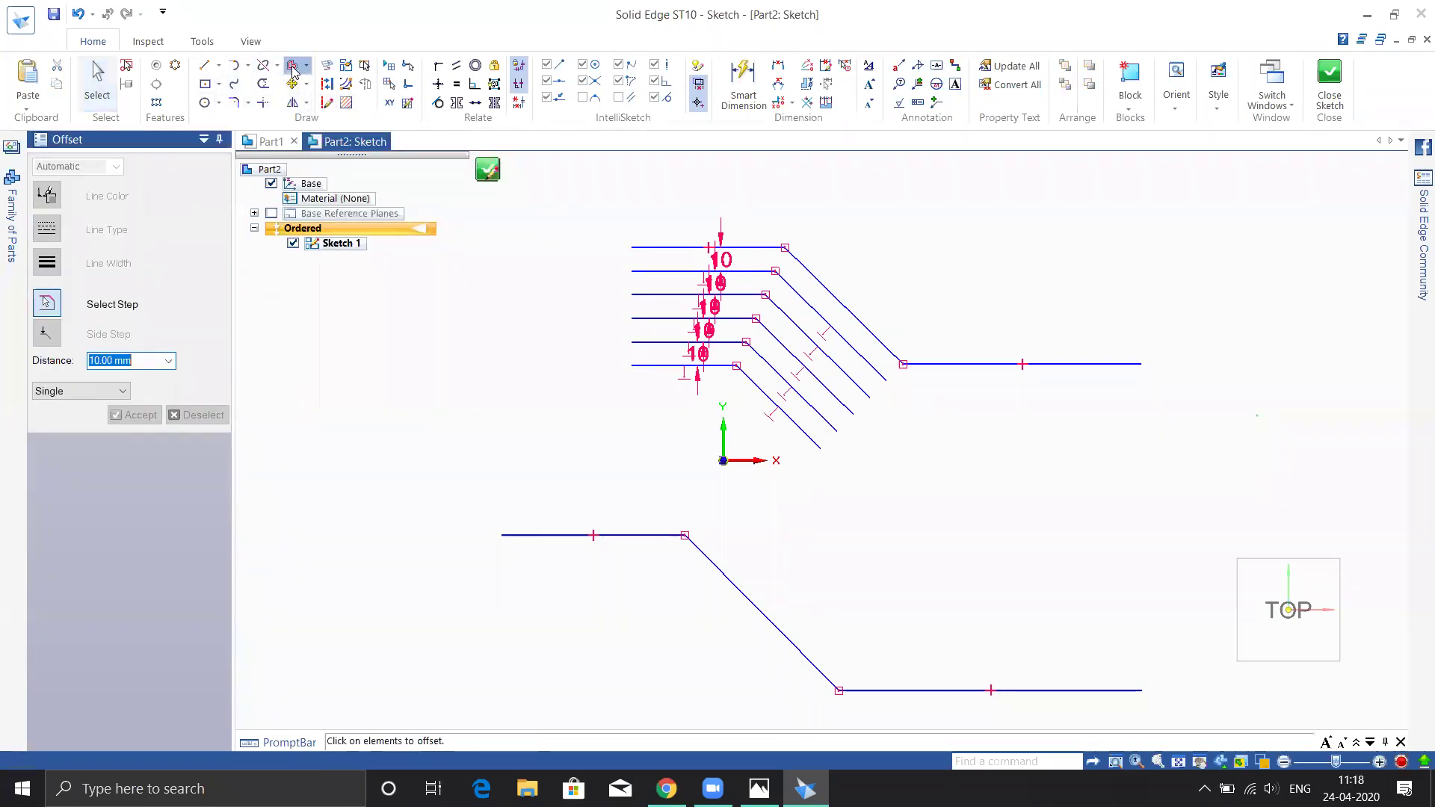
click(961, 365)
click(862, 320)
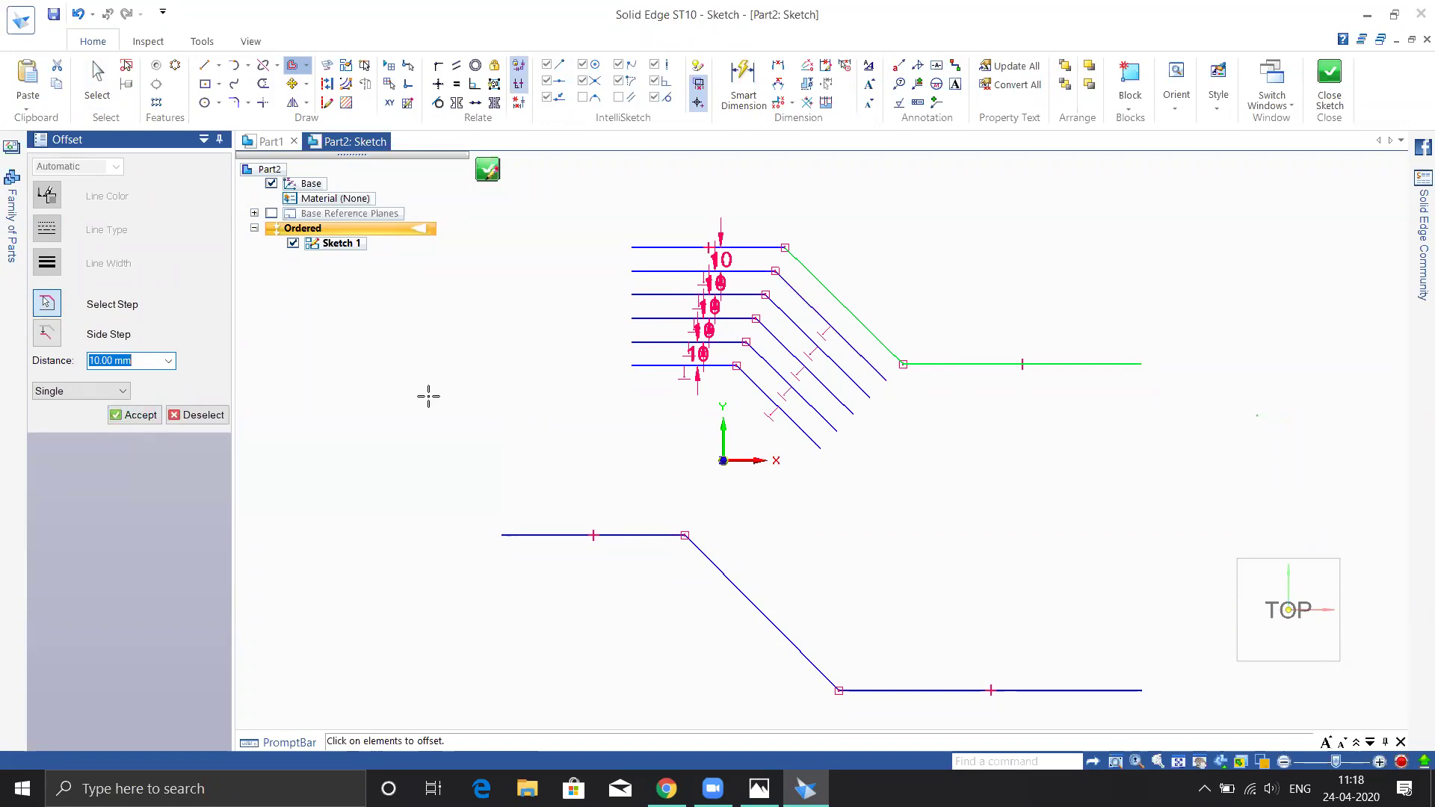
right_click(428, 397)
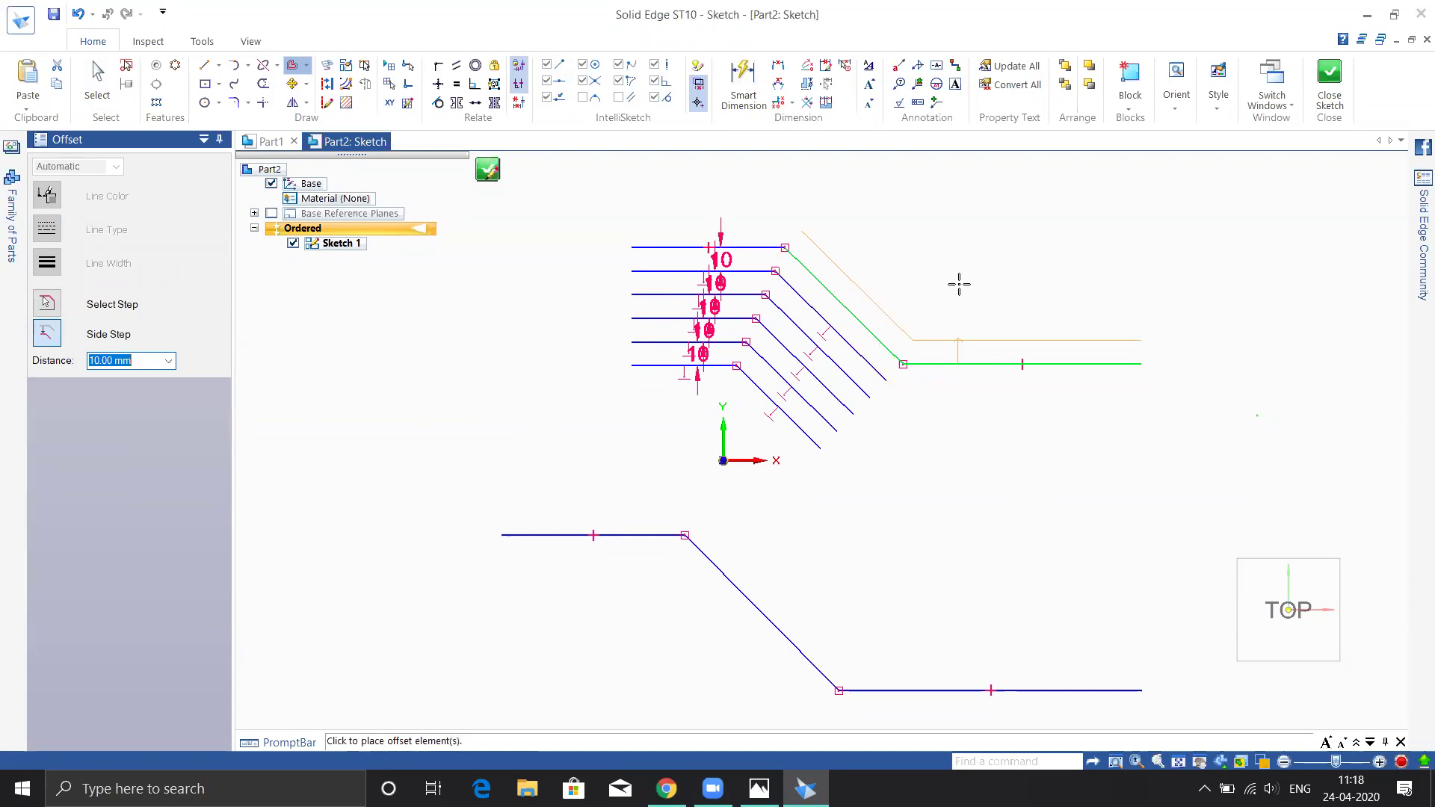
click(965, 257)
click(1007, 199)
click(1006, 192)
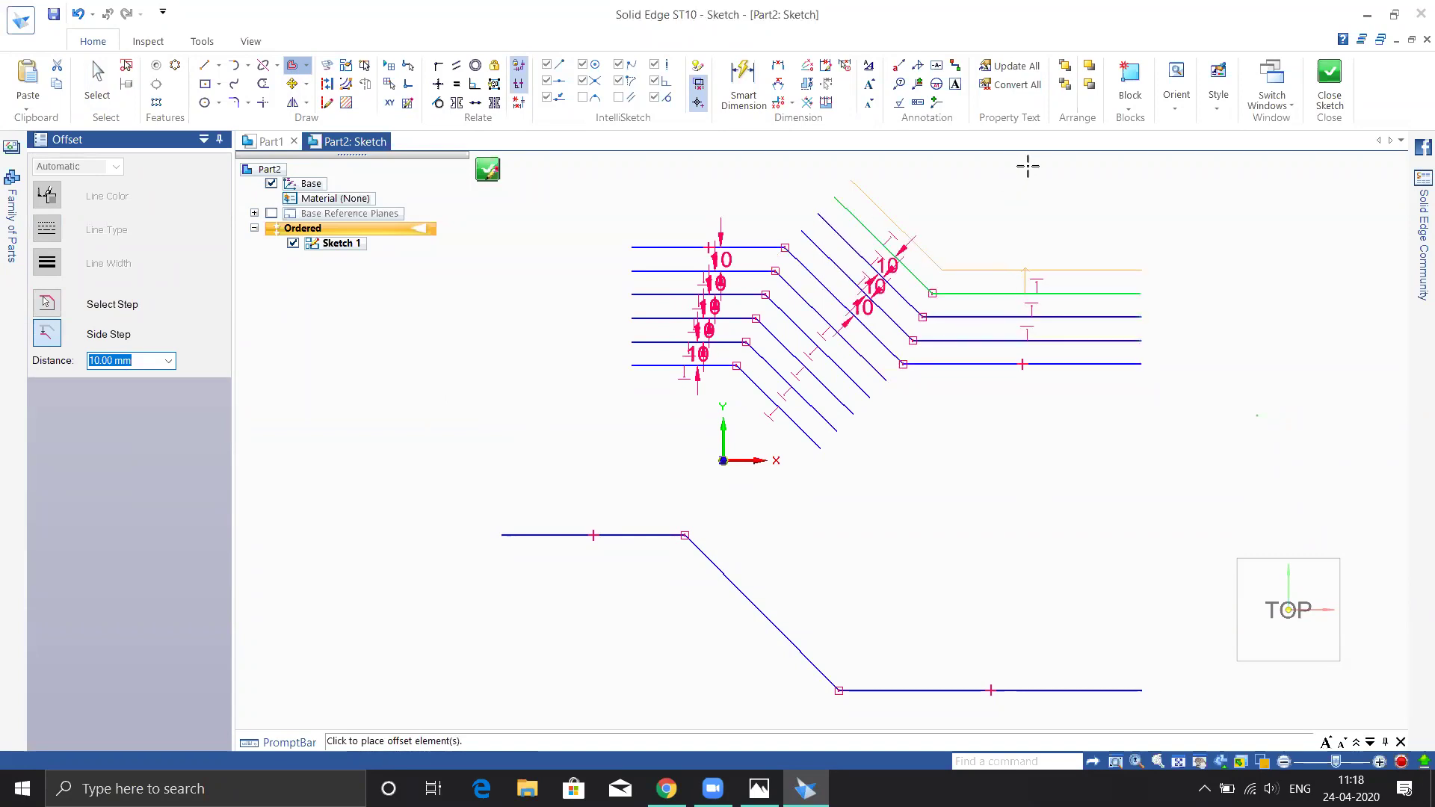
click(1006, 189)
key(Escape)
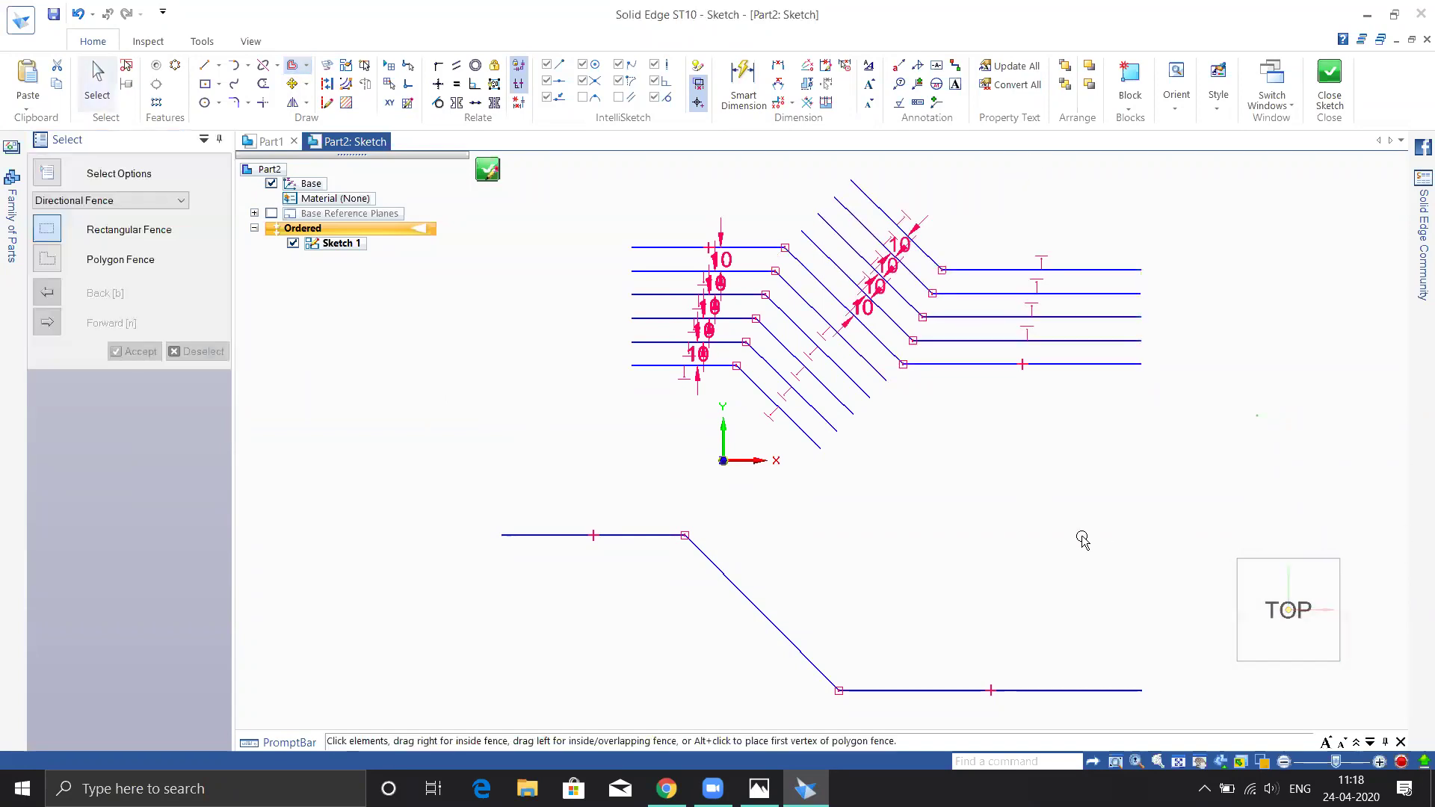
- Offset the whole middle profile as a Chain by 10 mm, placing three successive copies below it
shift+middle_drag(971, 531, 927, 370)
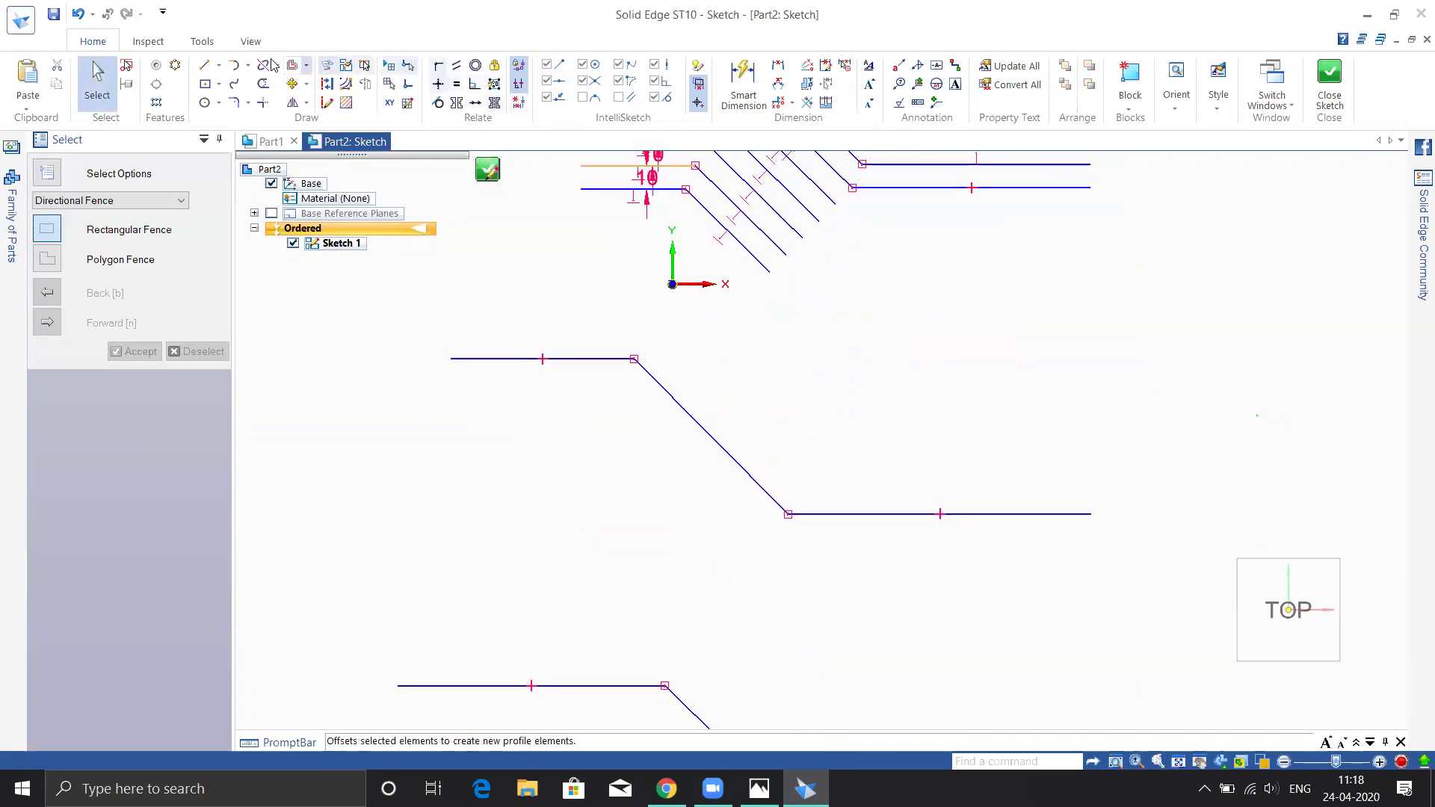
click(295, 67)
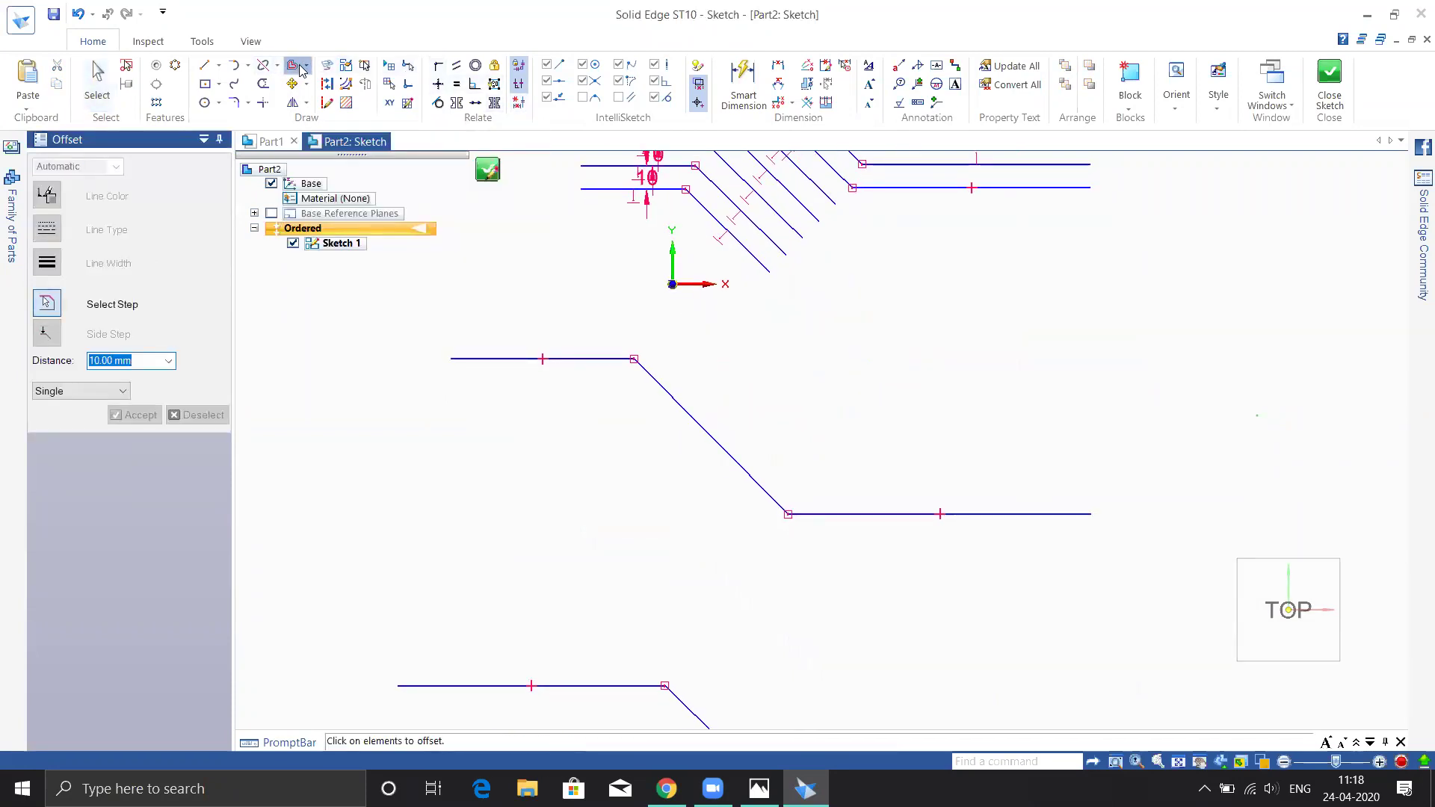
click(68, 390)
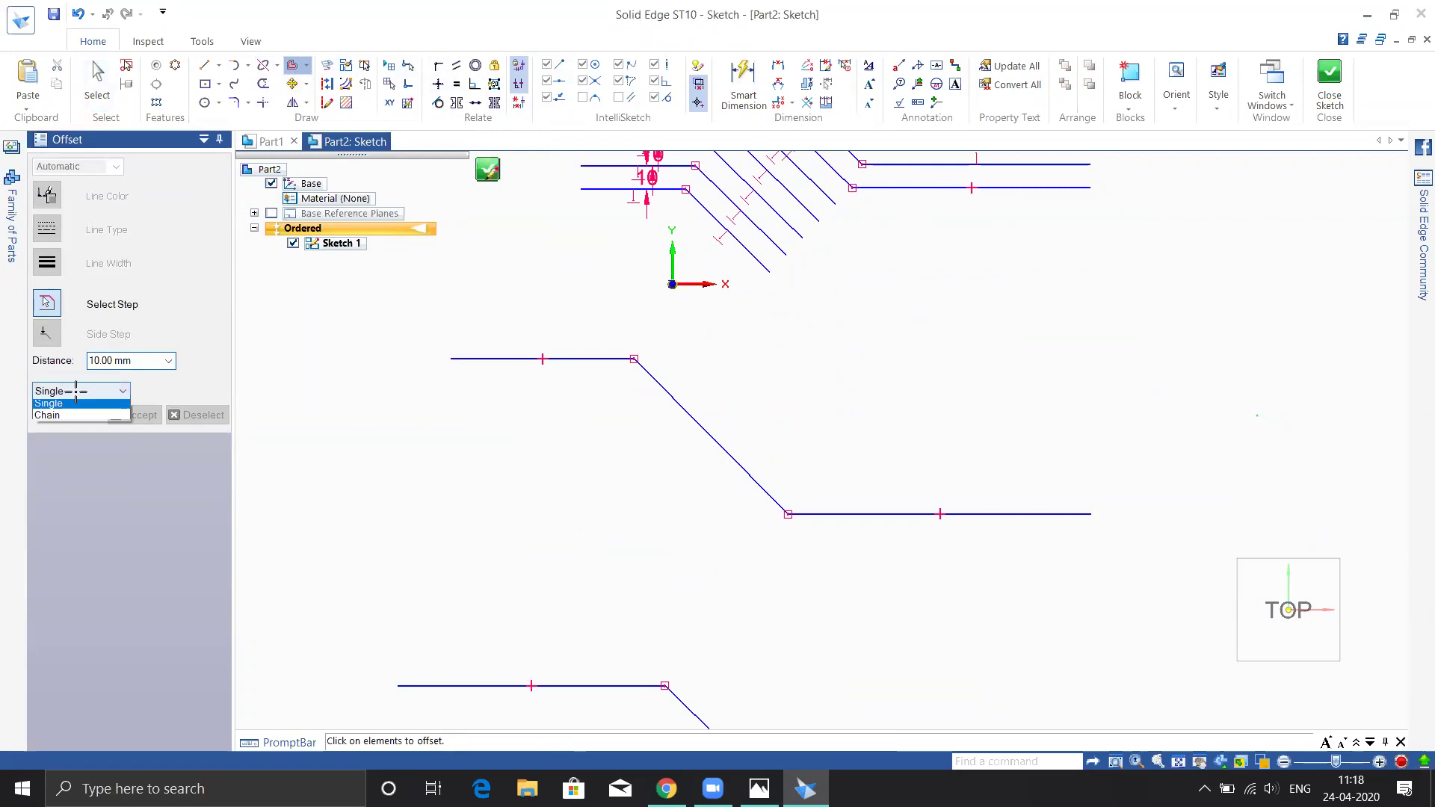
click(85, 422)
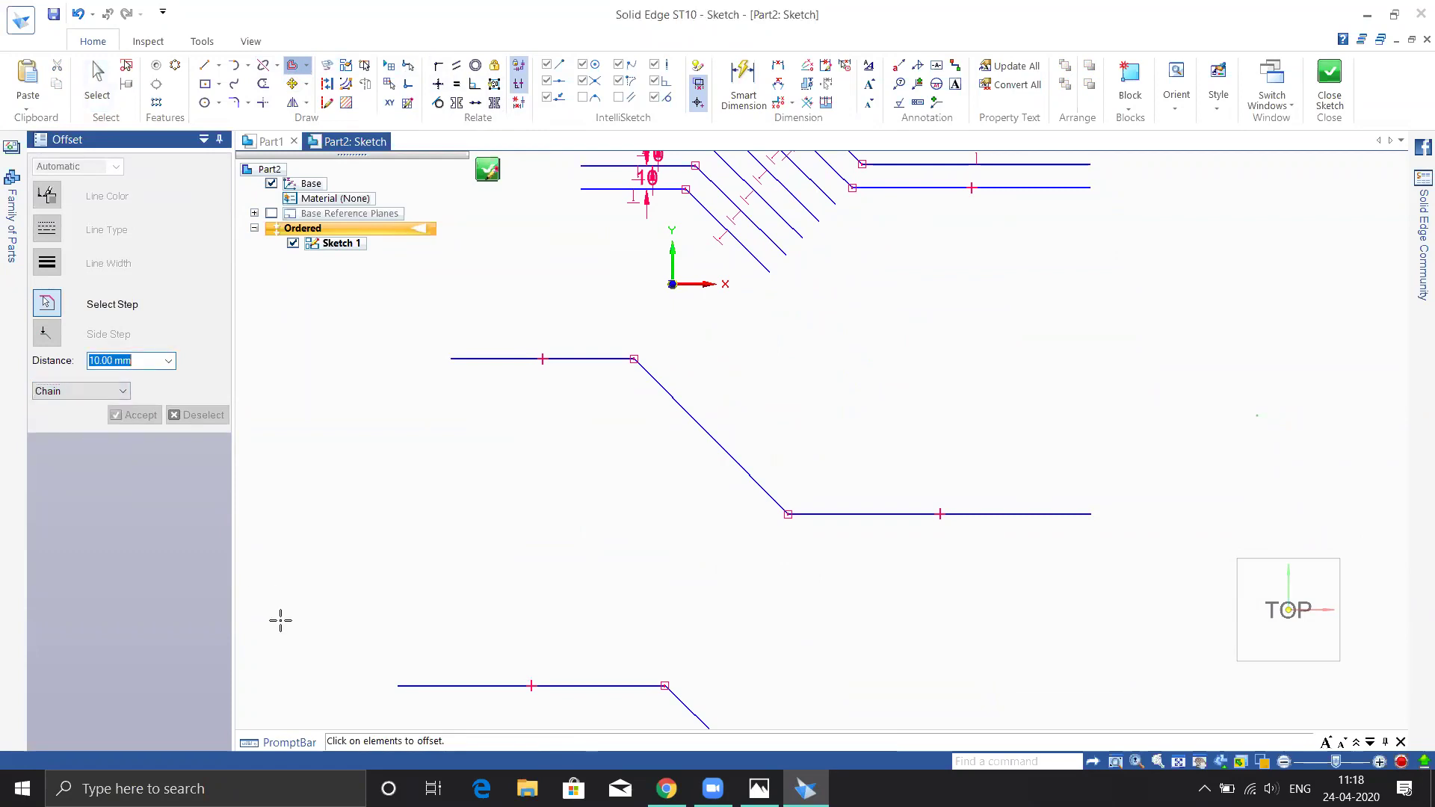
click(601, 360)
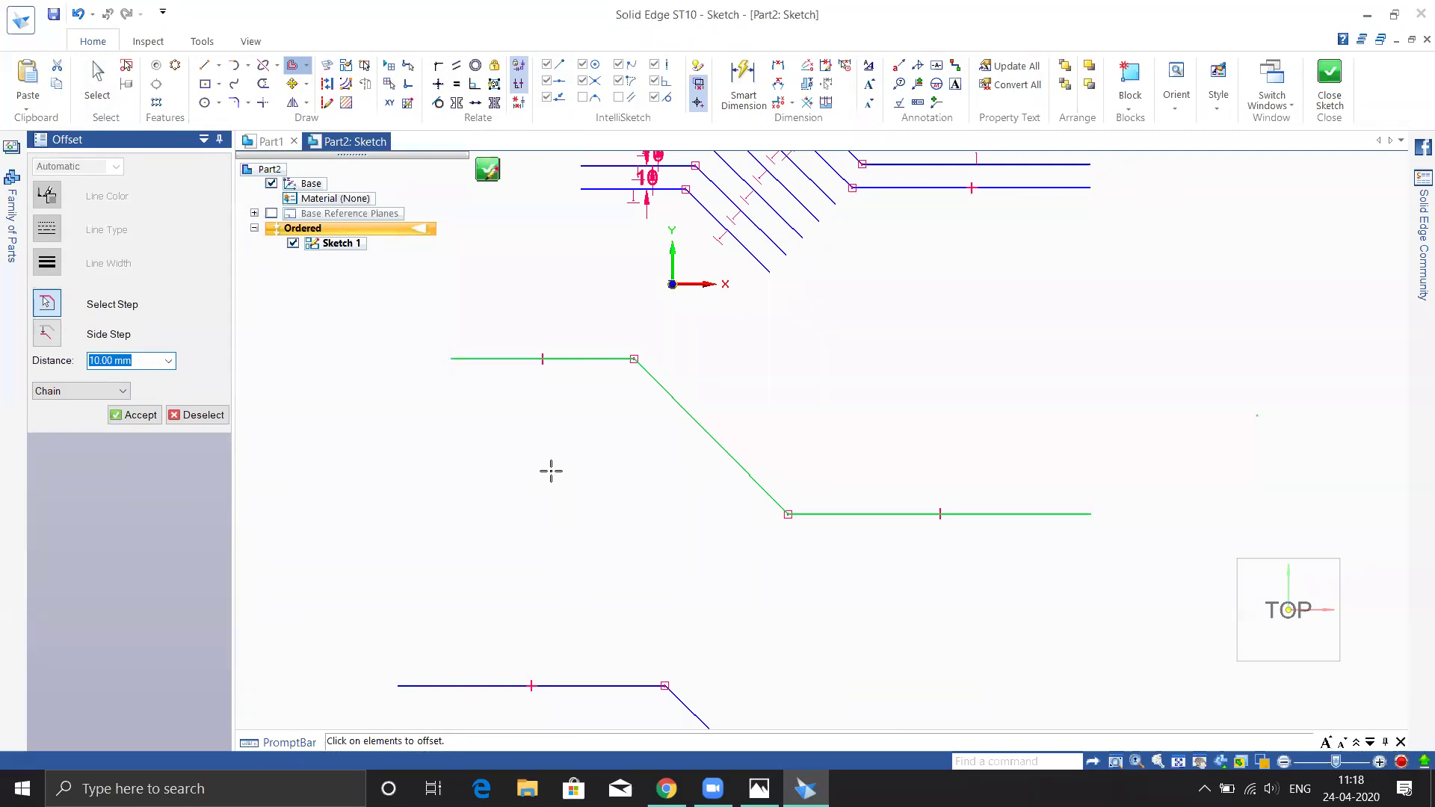
right_click(550, 471)
click(554, 495)
click(576, 576)
click(668, 480)
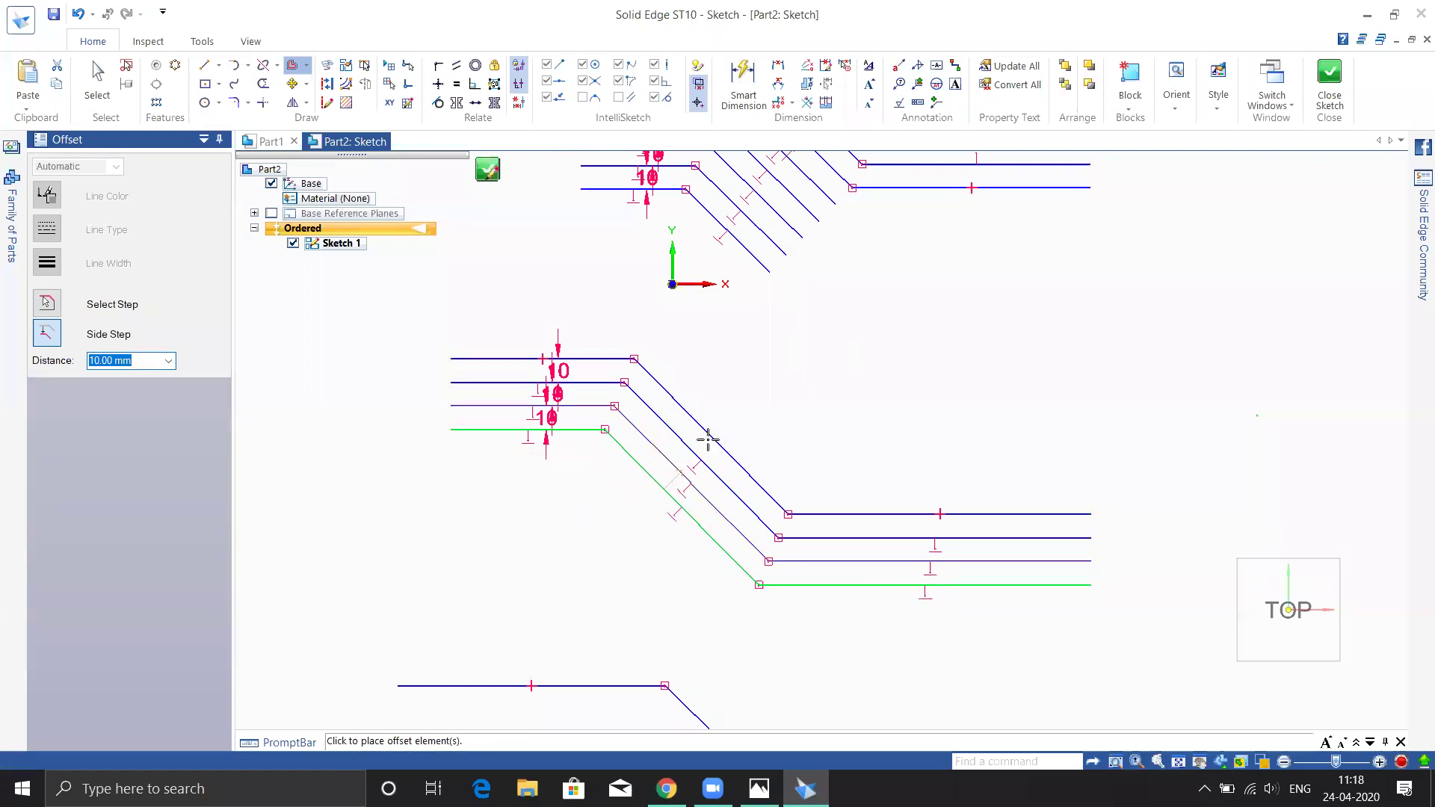
key(Escape)
- Undo the three chain offsets of the middle profile
key(ctrl+z)
key(ctrl+z)
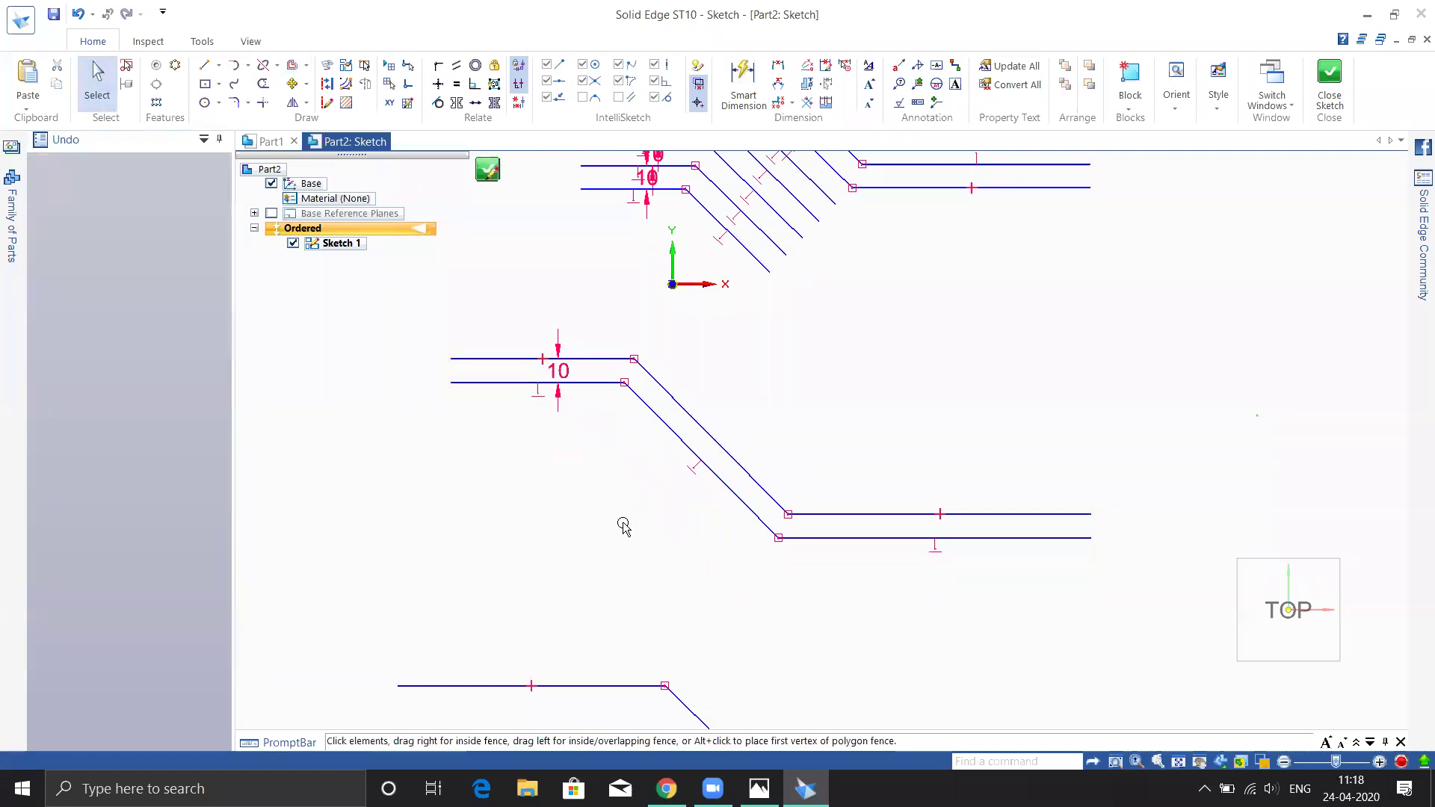
key(ctrl+z)
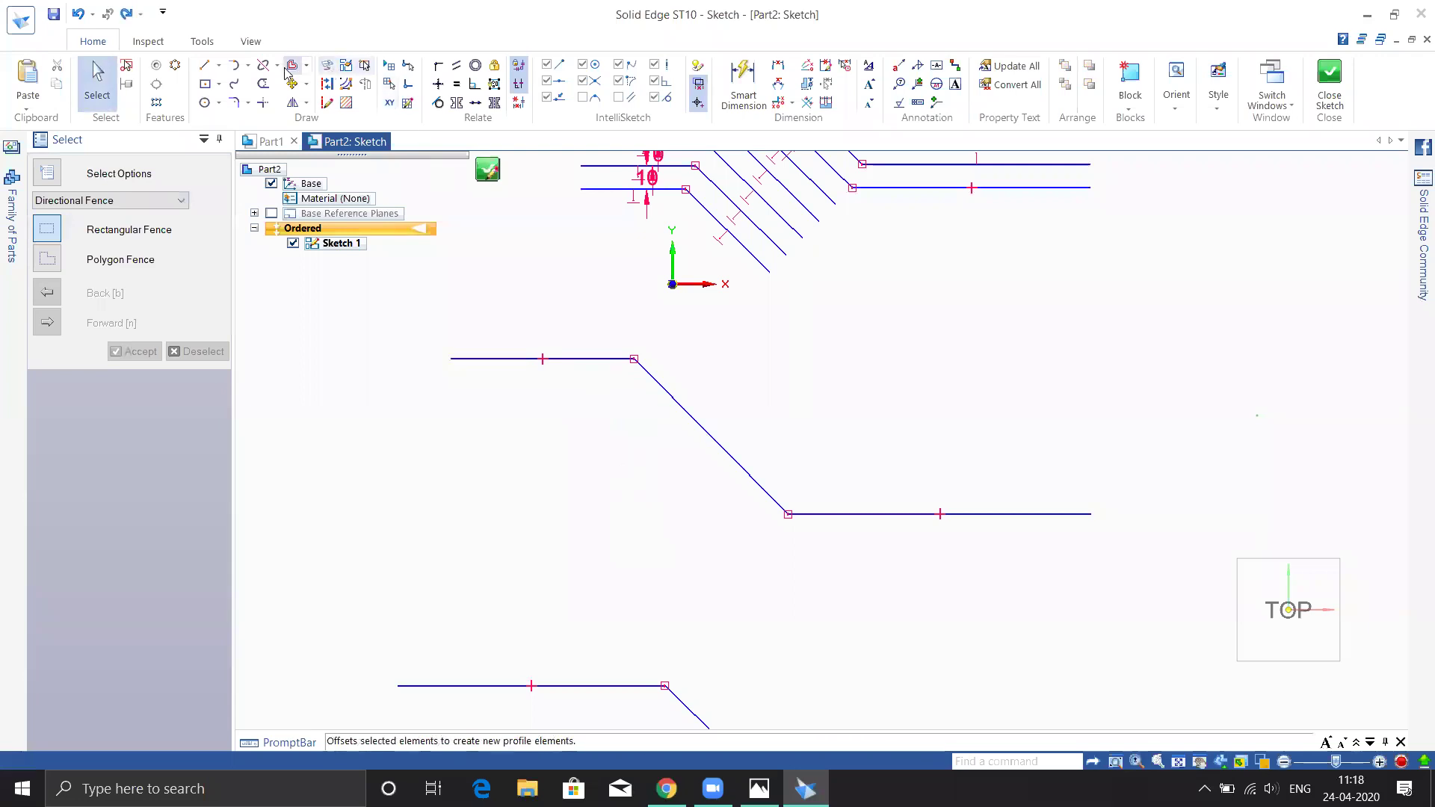
- Symmetric-offset the middle profile as a Chain with 15 mm width, 3 mm radius, Line caps and a 0 mm cap fillet radius
click(306, 66)
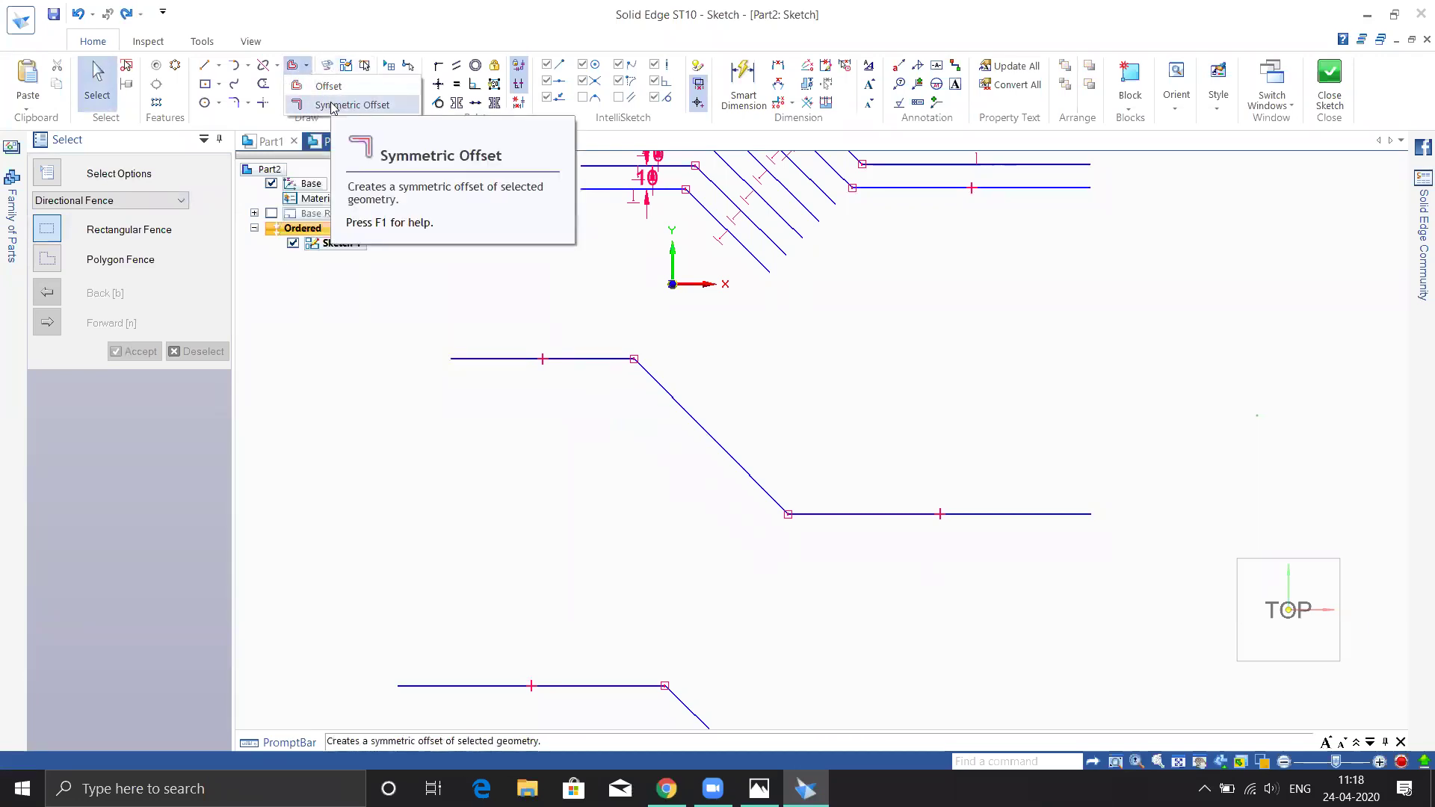
click(332, 106)
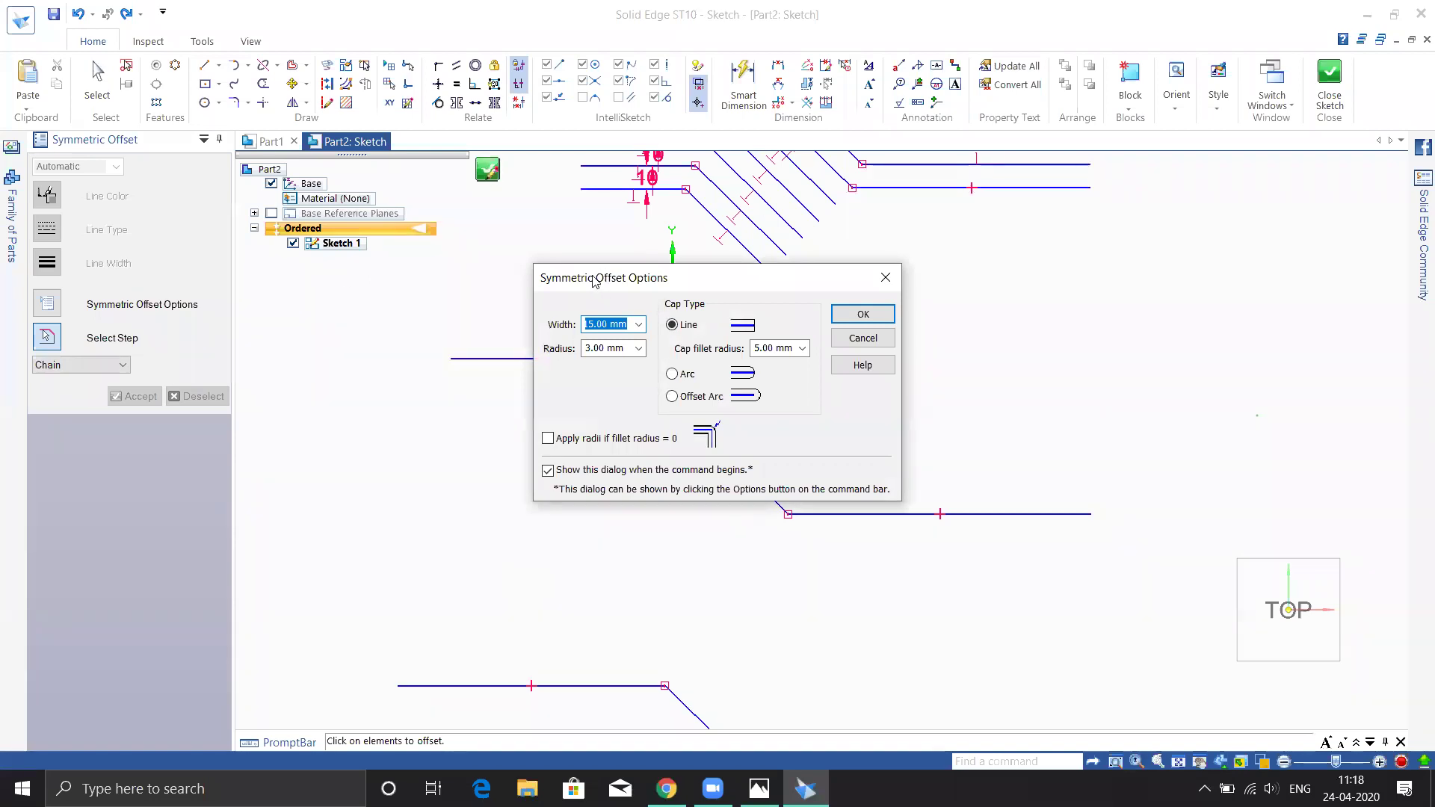
drag(594, 280, 107, 440)
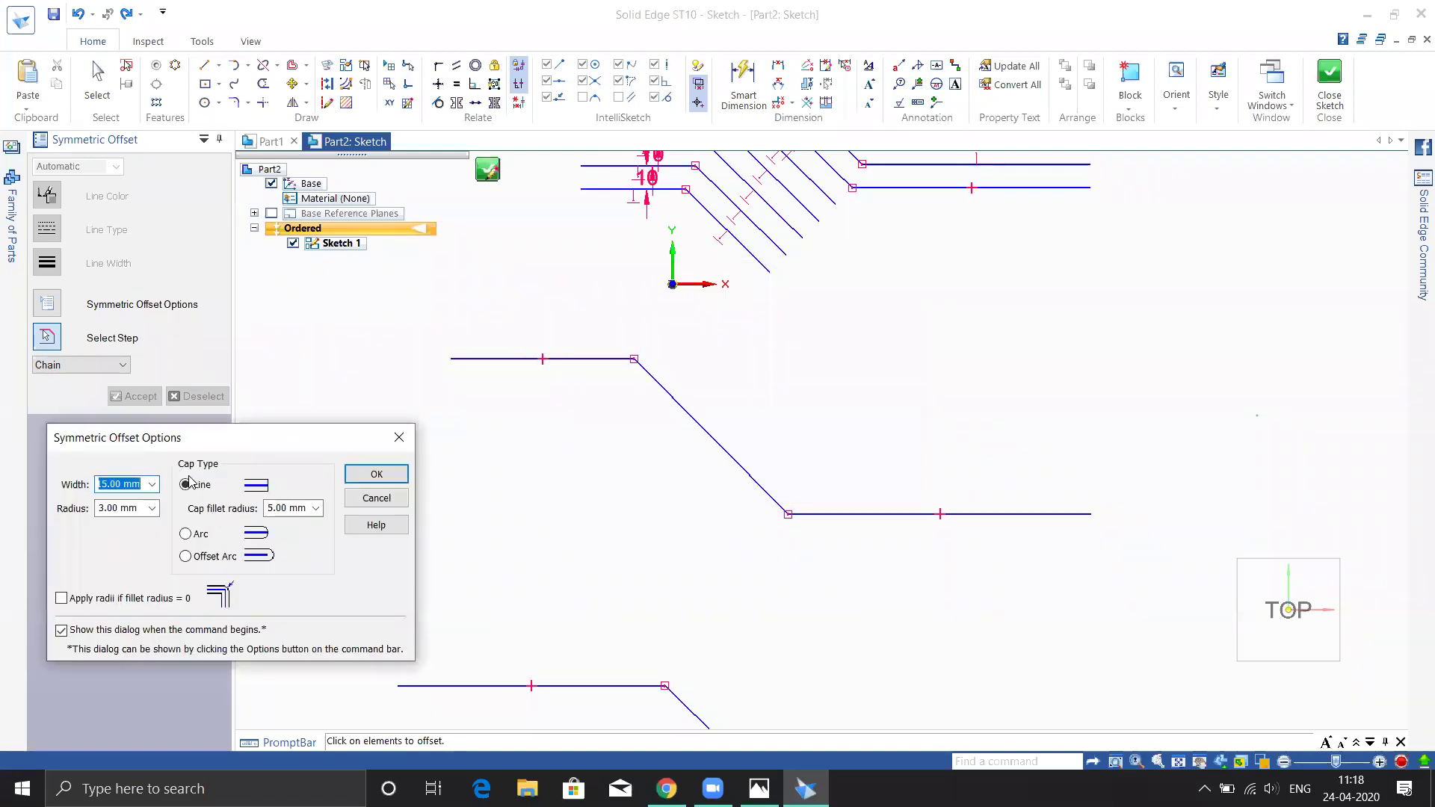
click(213, 535)
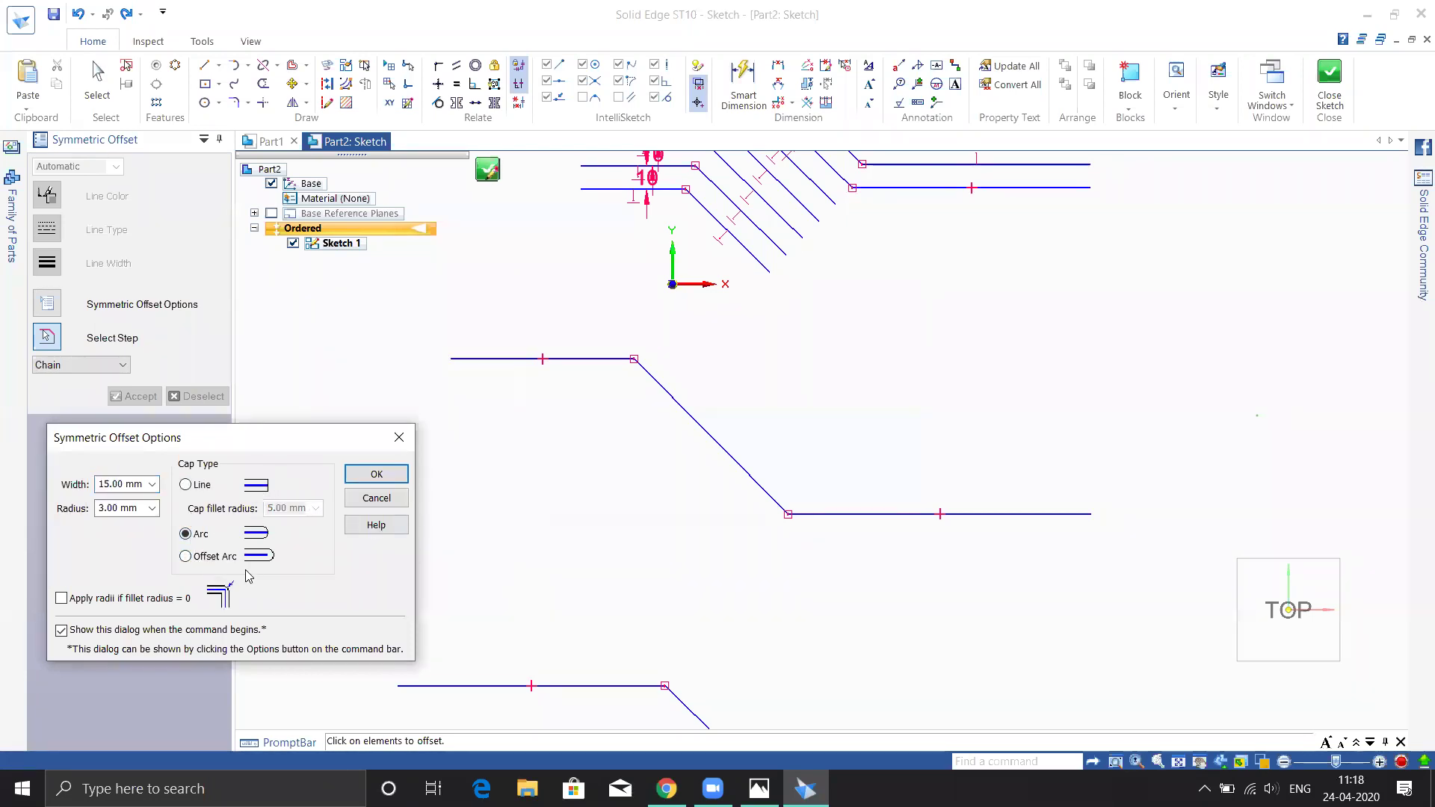
click(191, 485)
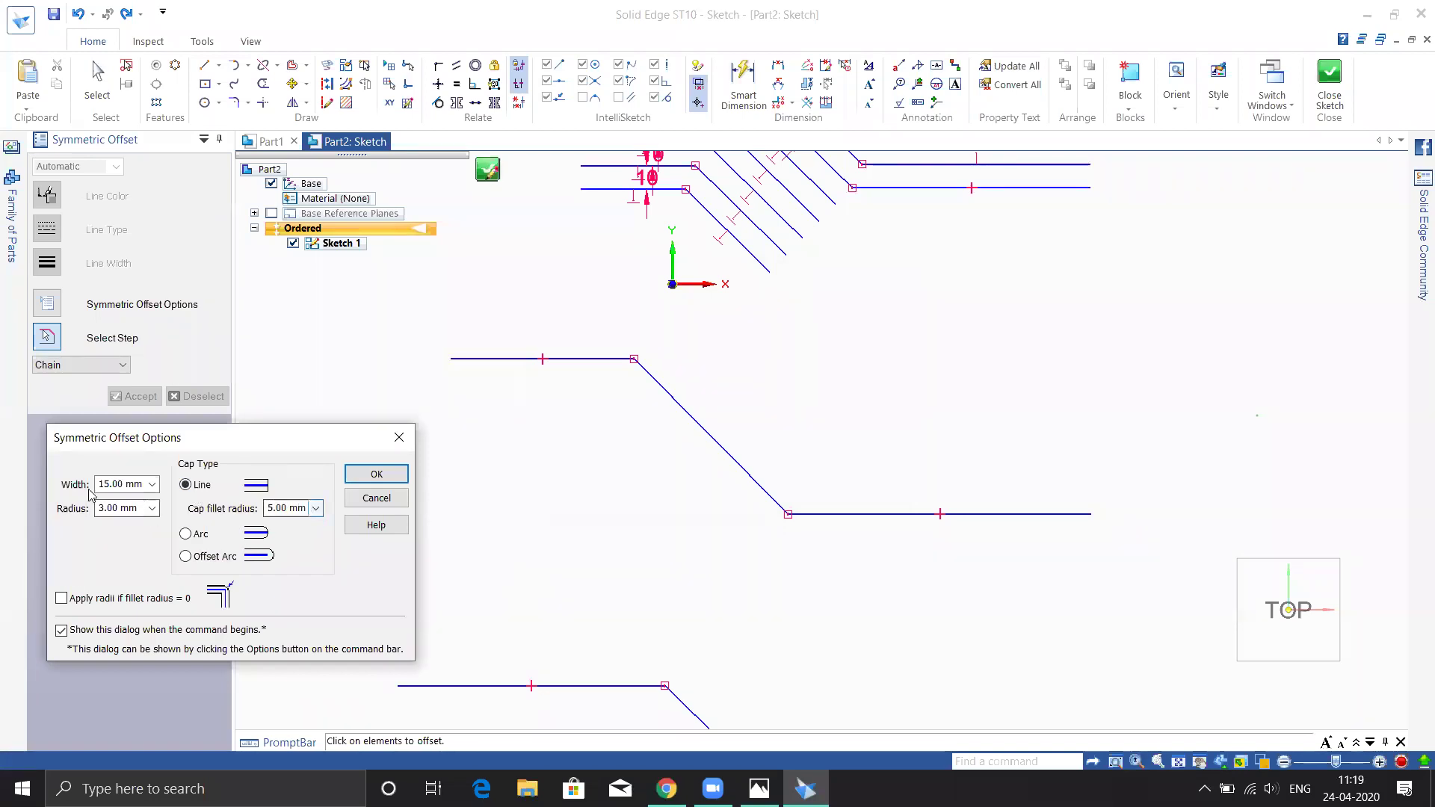
double_click(134, 484)
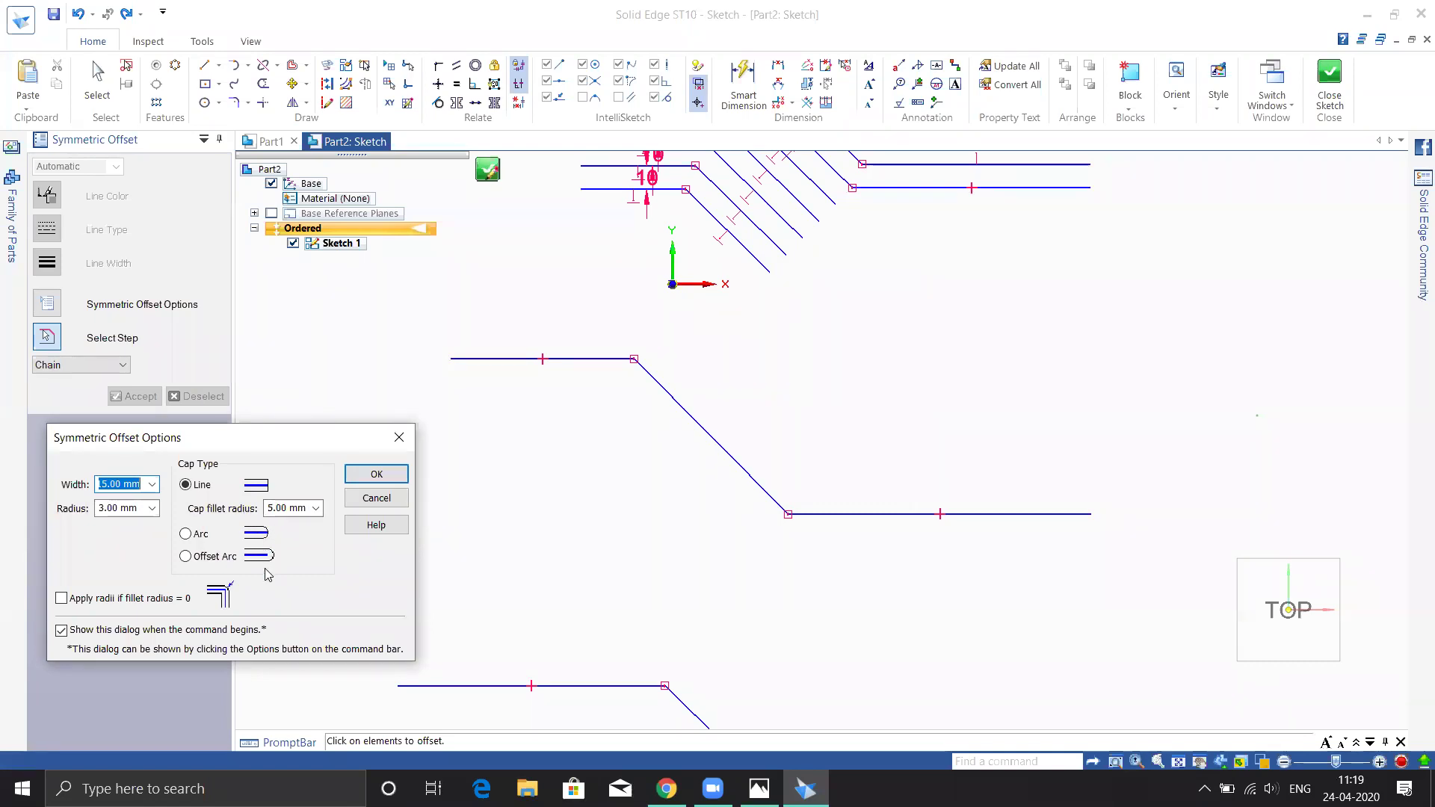
click(305, 509)
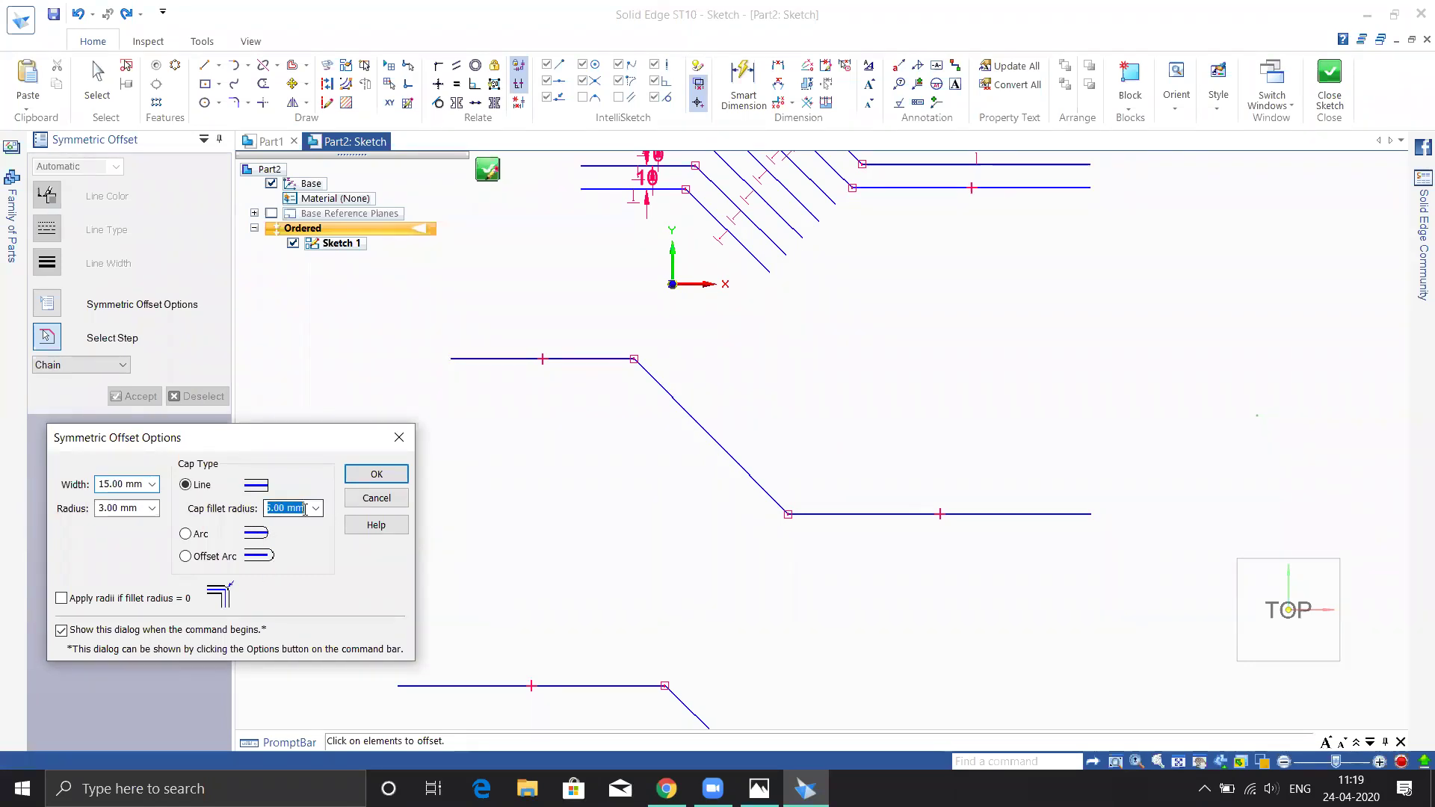
key(Return)
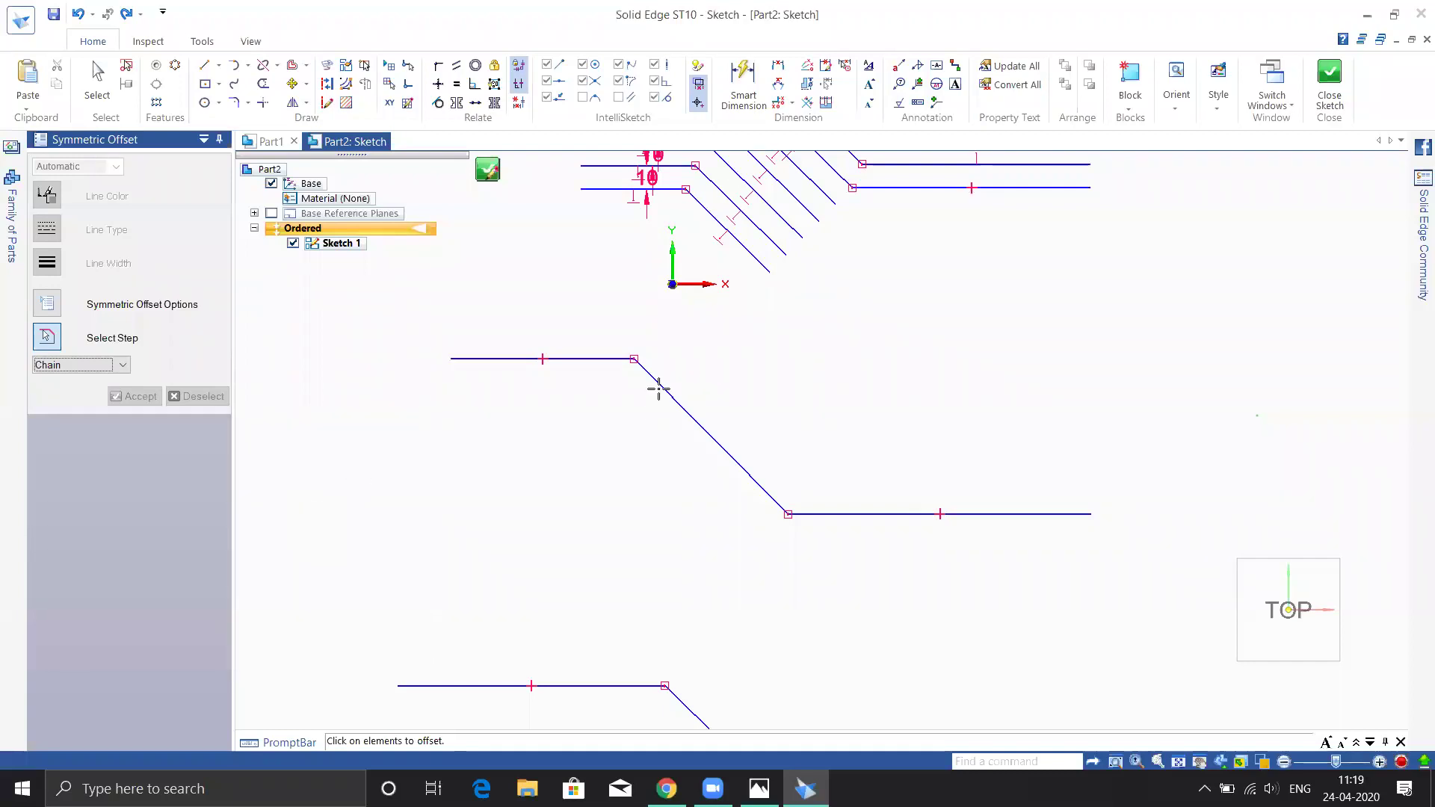
click(590, 358)
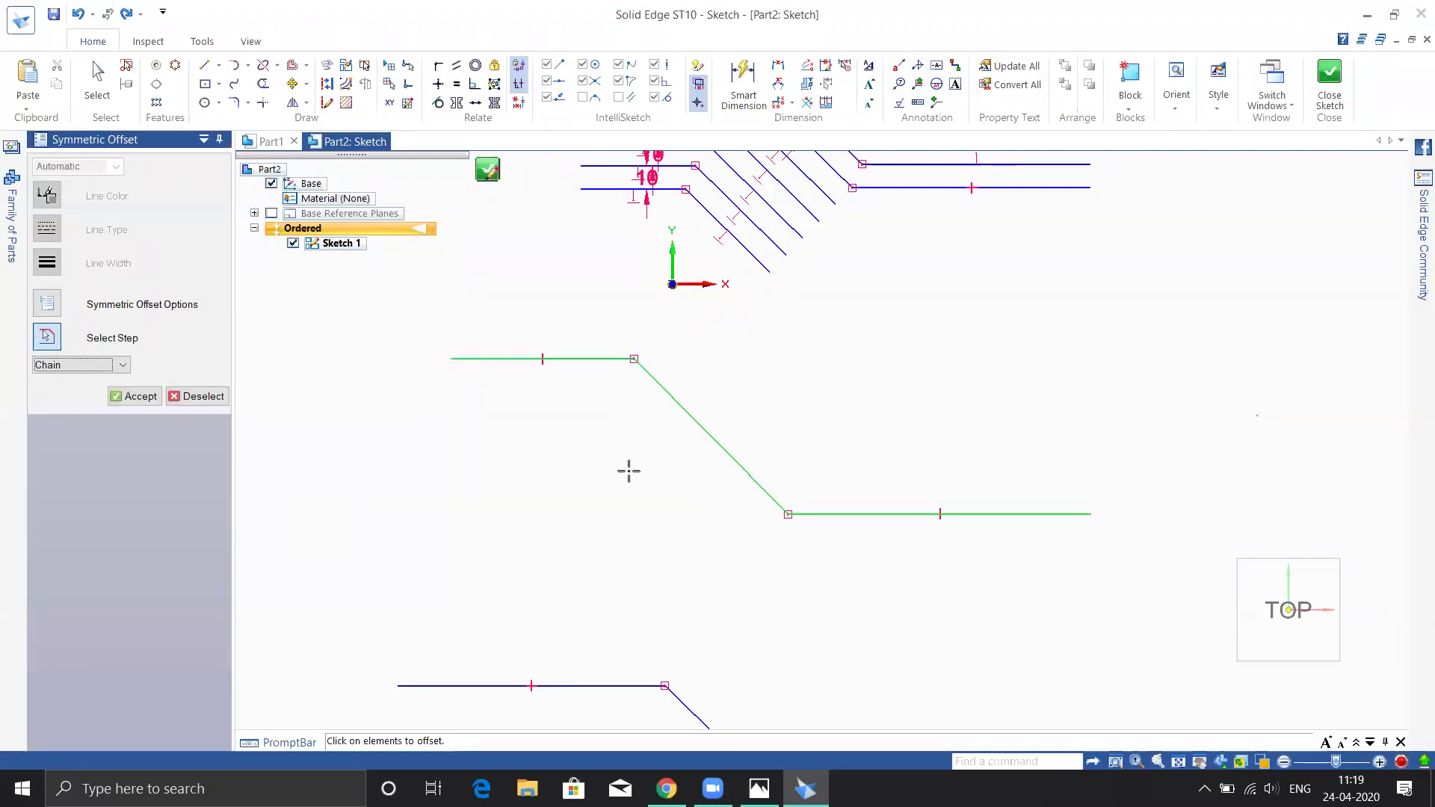
click(139, 397)
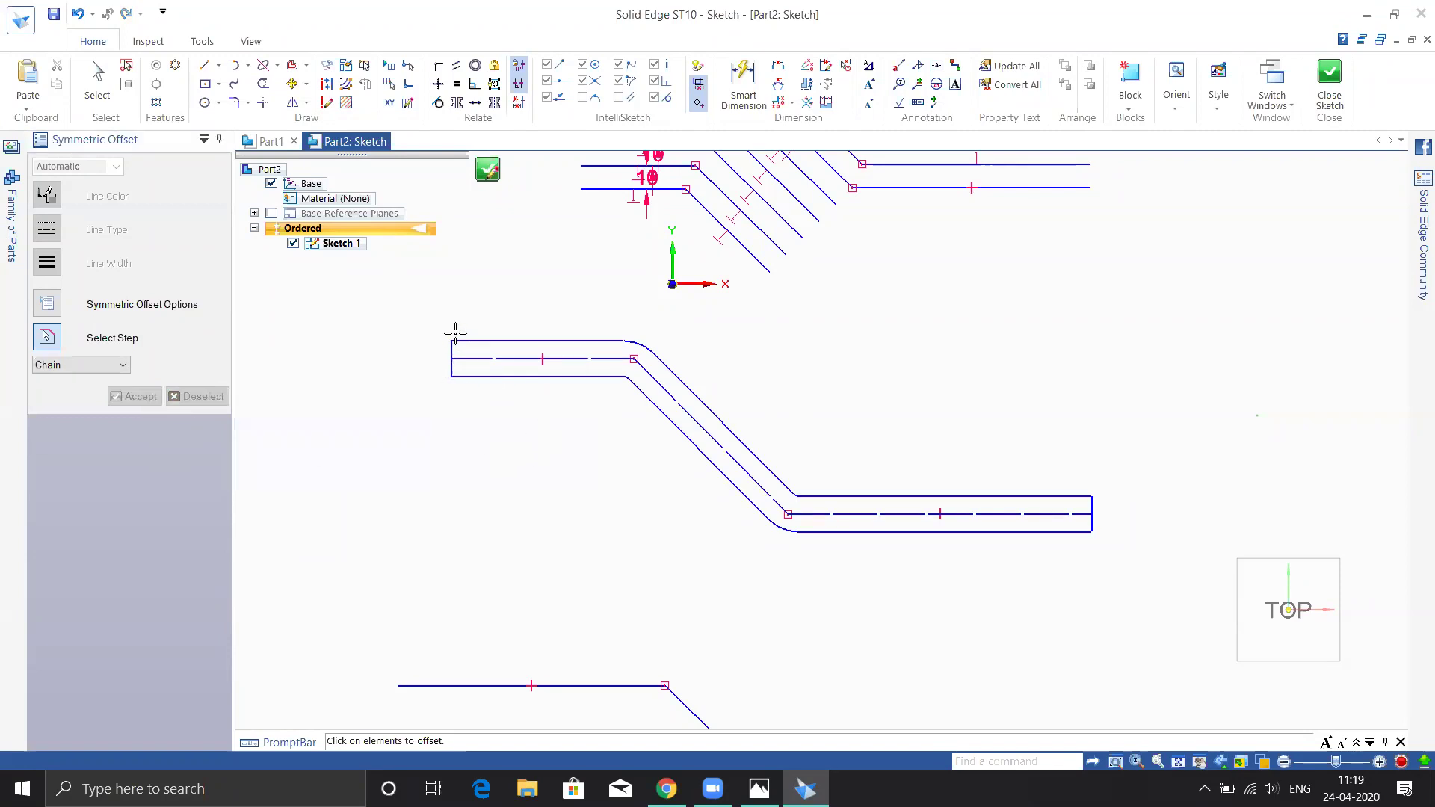
- Dimension the distance between the middle profile's centreline and its upper offset line at the left end
scroll(454, 342, down, 1)
scroll(448, 335, up, 4)
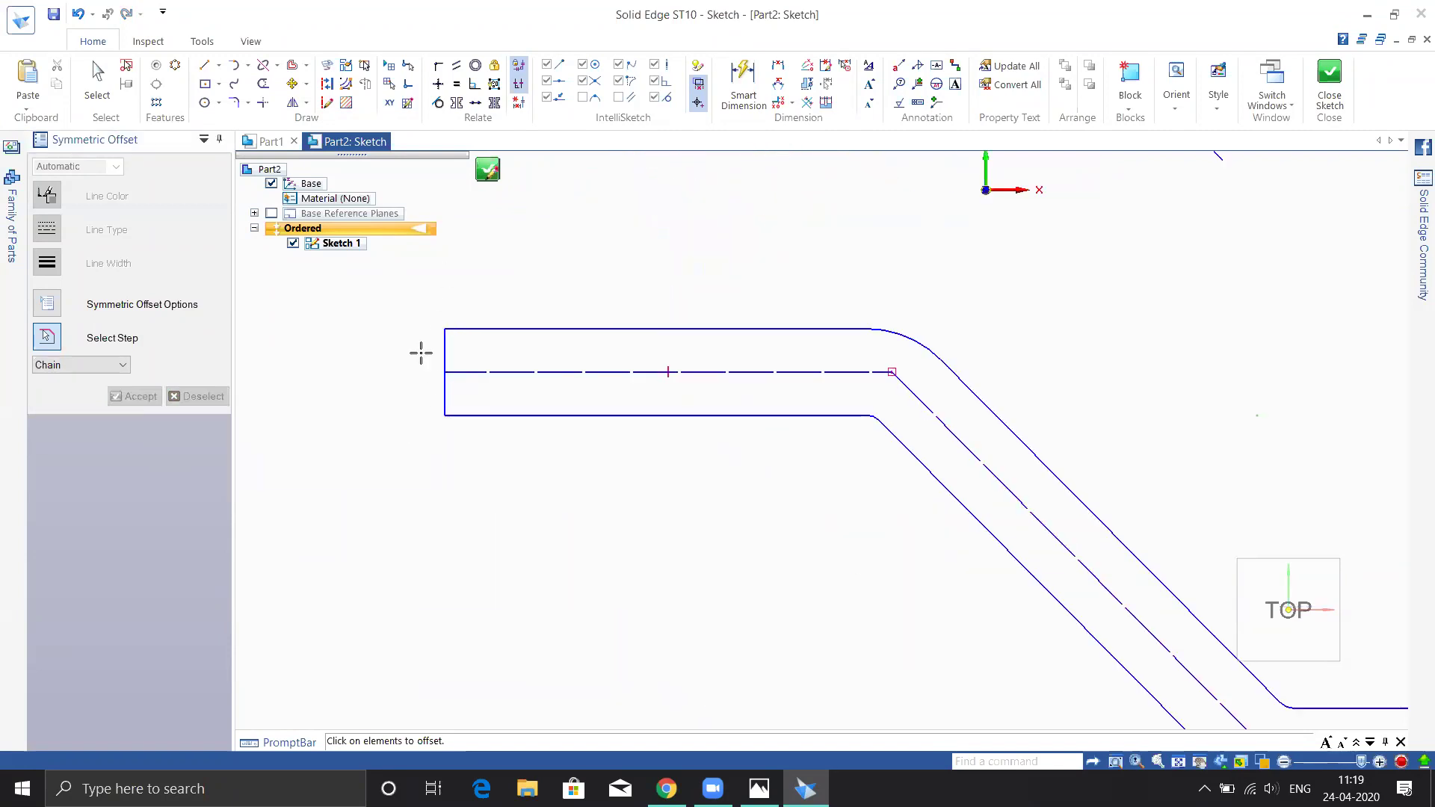
scroll(459, 412, down, 3)
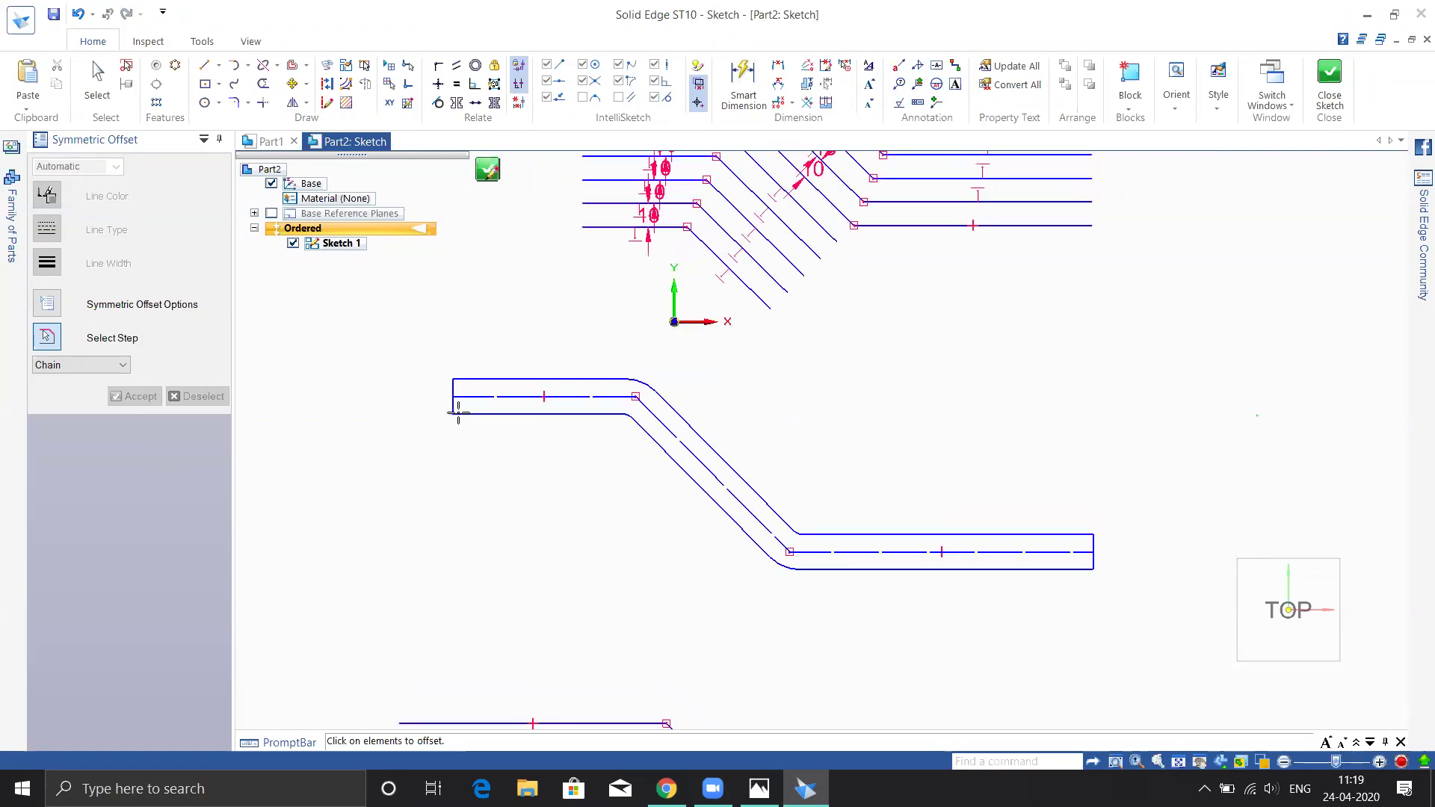
click(744, 81)
click(453, 396)
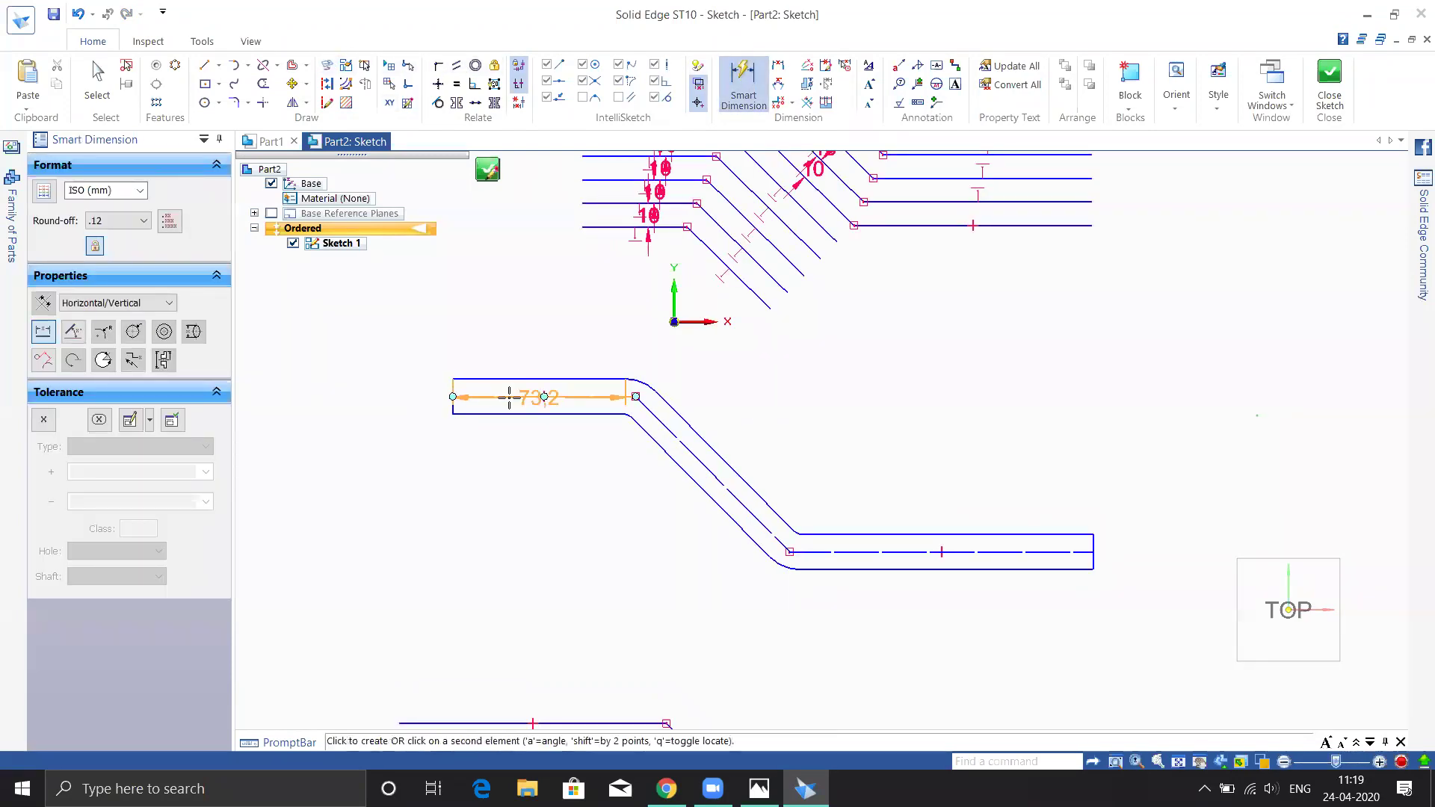
click(399, 384)
scroll(412, 364, down, 2)
scroll(412, 366, up, 3)
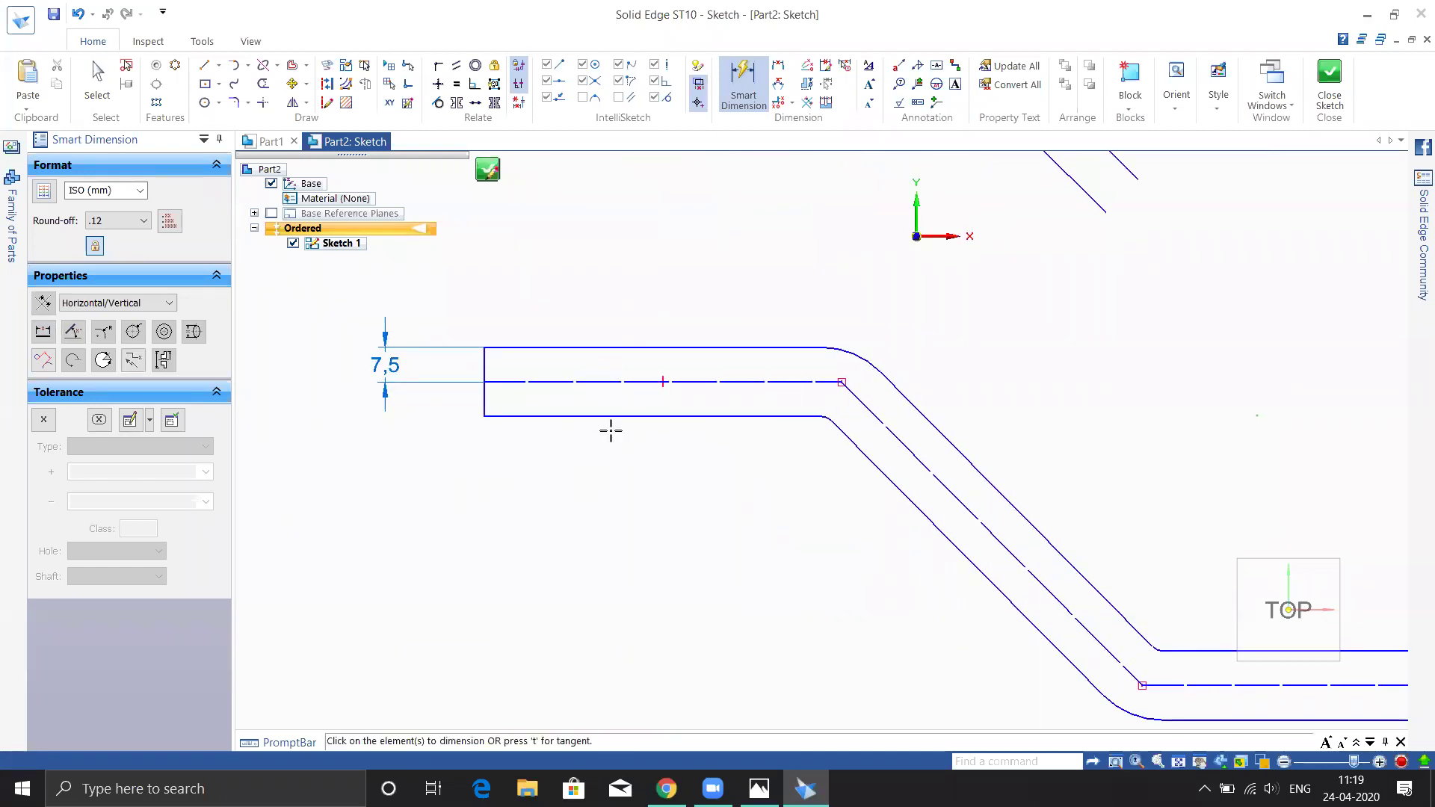
key(Escape)
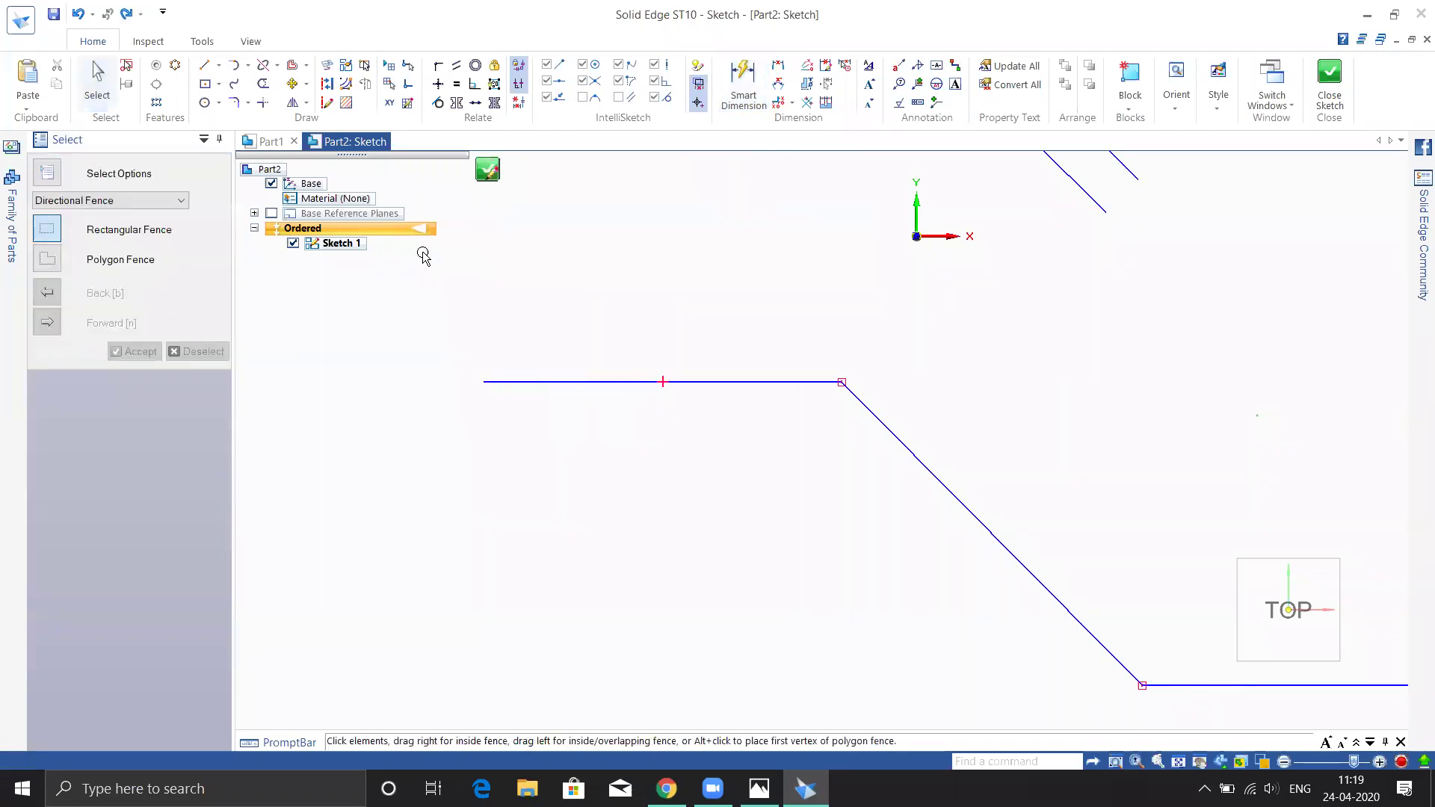
- Symmetric-offset the middle profile as a Chain with 15 mm width, 3 mm radius and Arc caps
scroll(590, 329, down, 2)
click(306, 66)
click(316, 108)
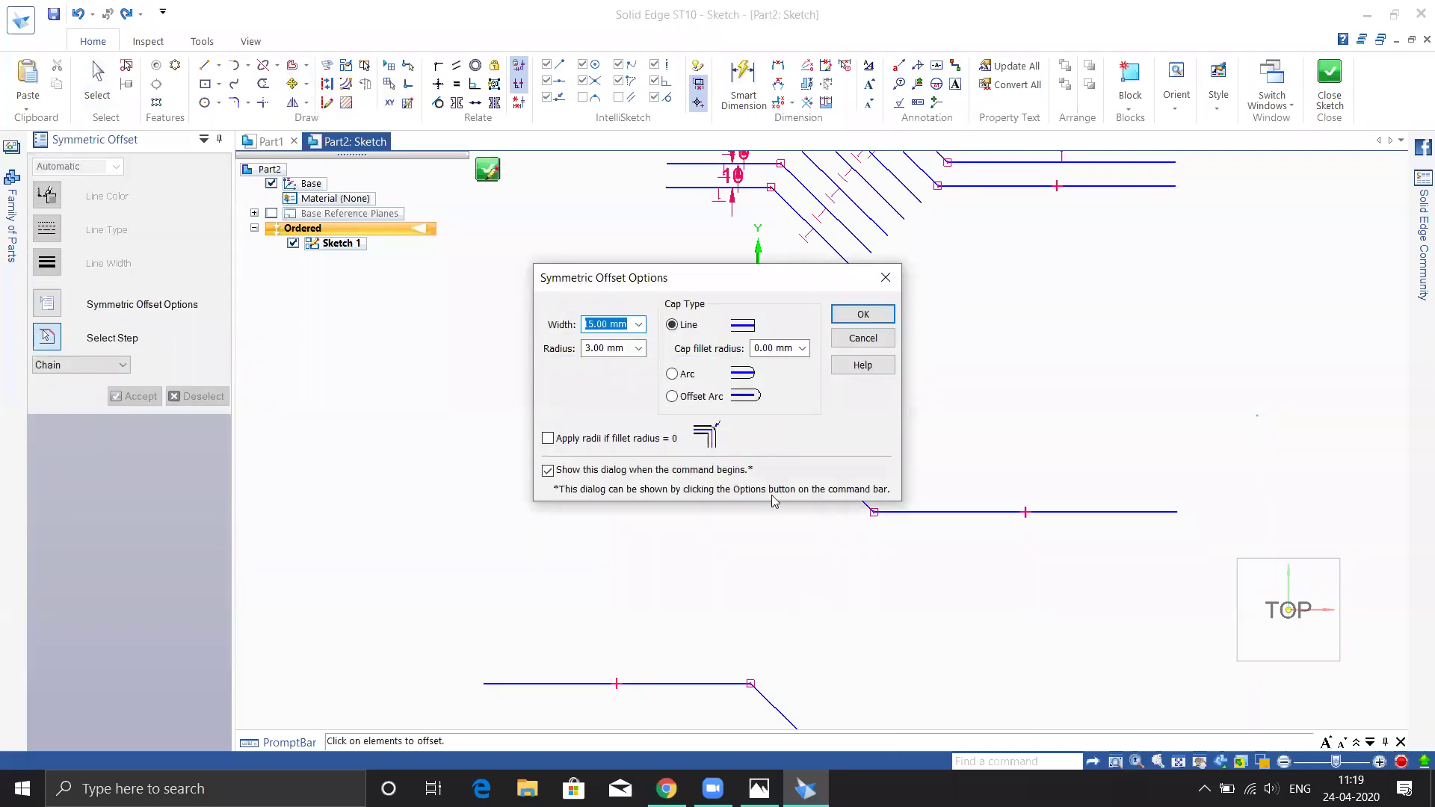
click(673, 374)
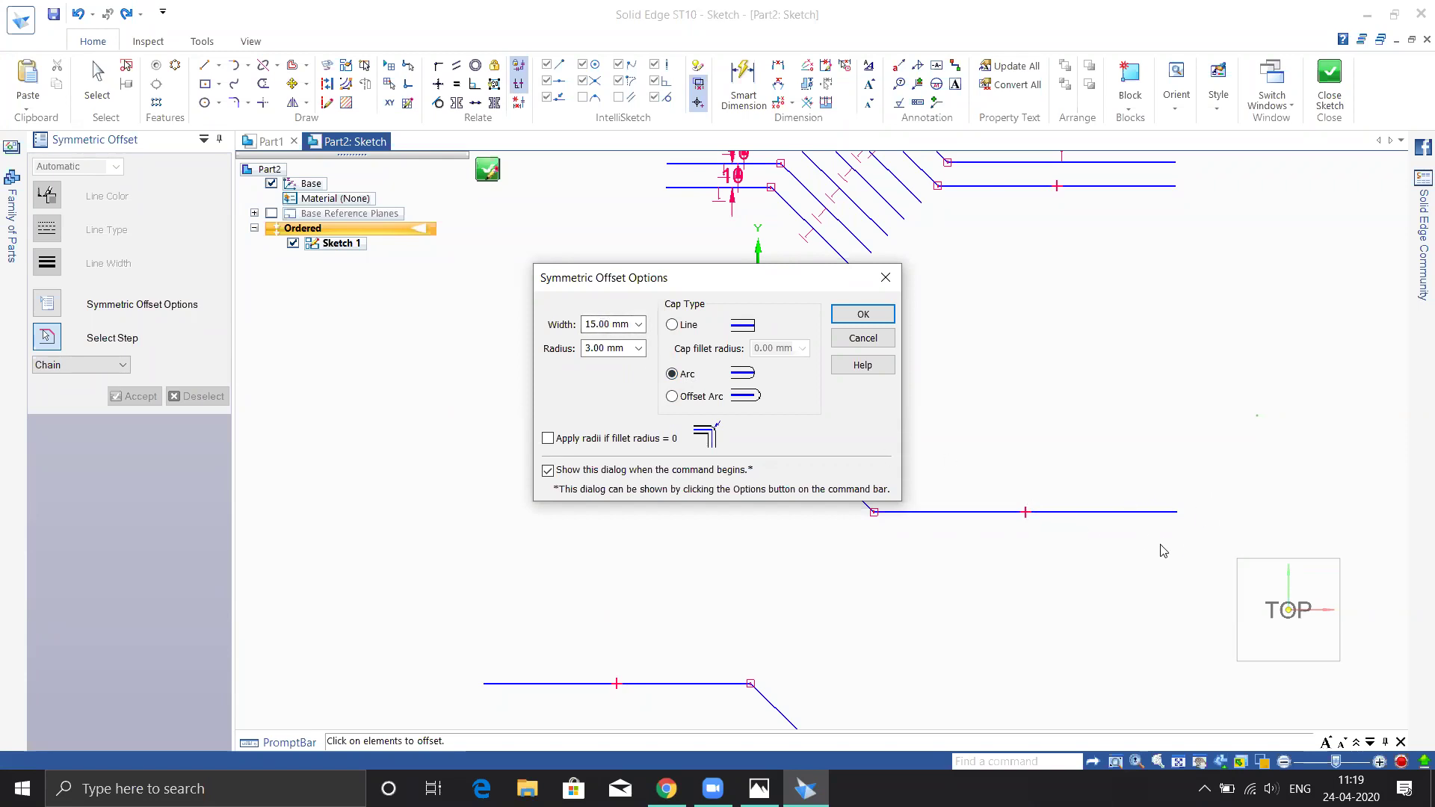
drag(669, 280, 163, 278)
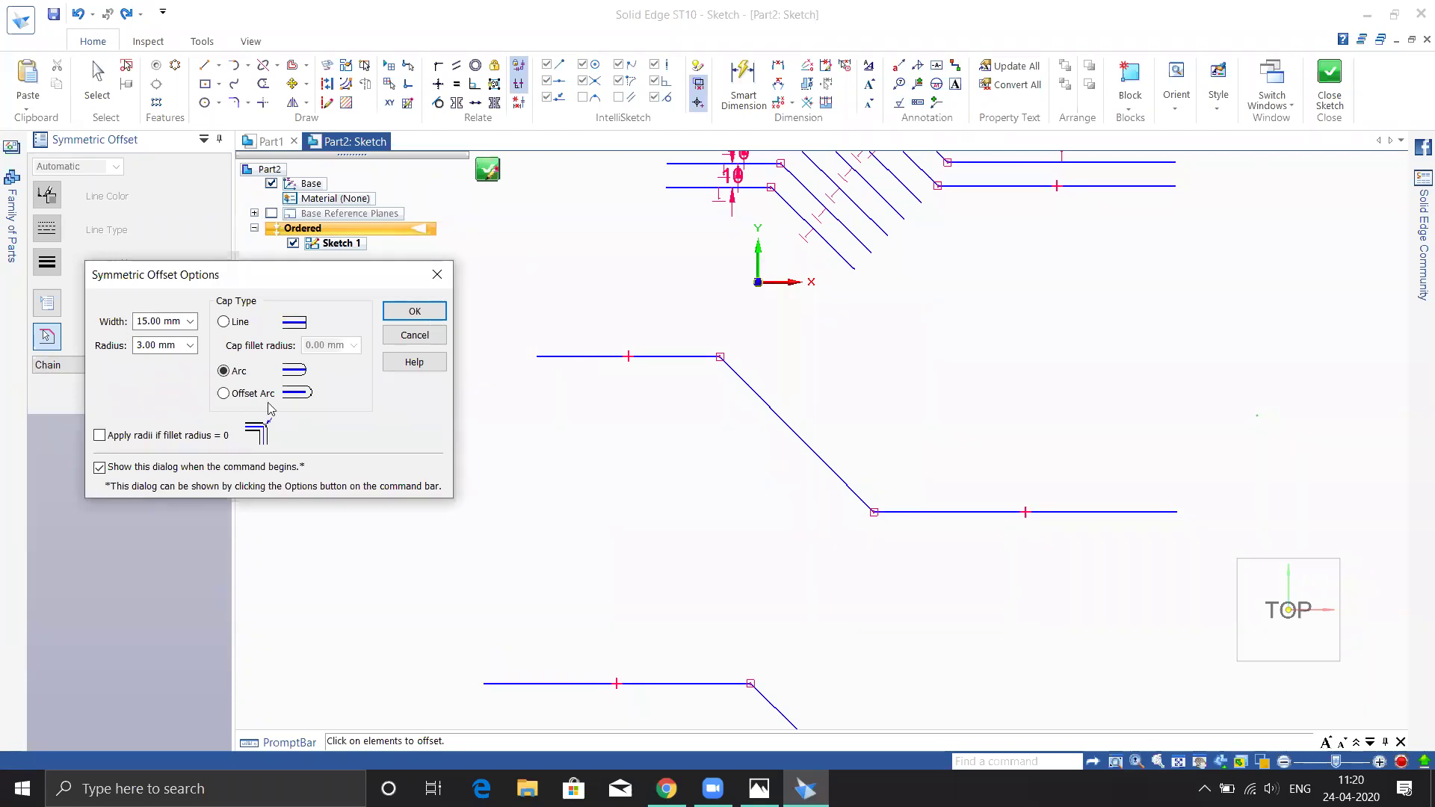
click(415, 312)
click(594, 356)
right_click(464, 462)
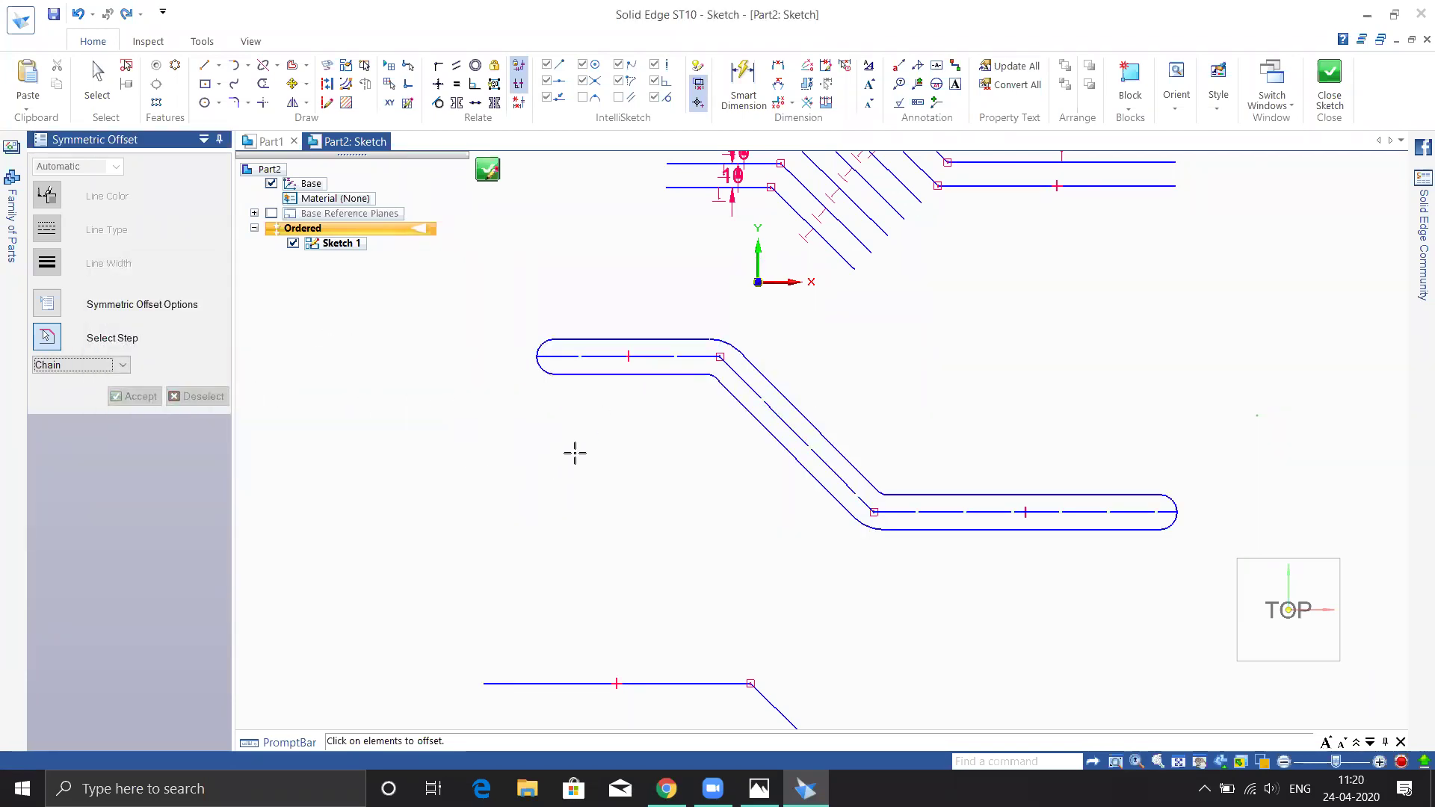
scroll(539, 319, up, 5)
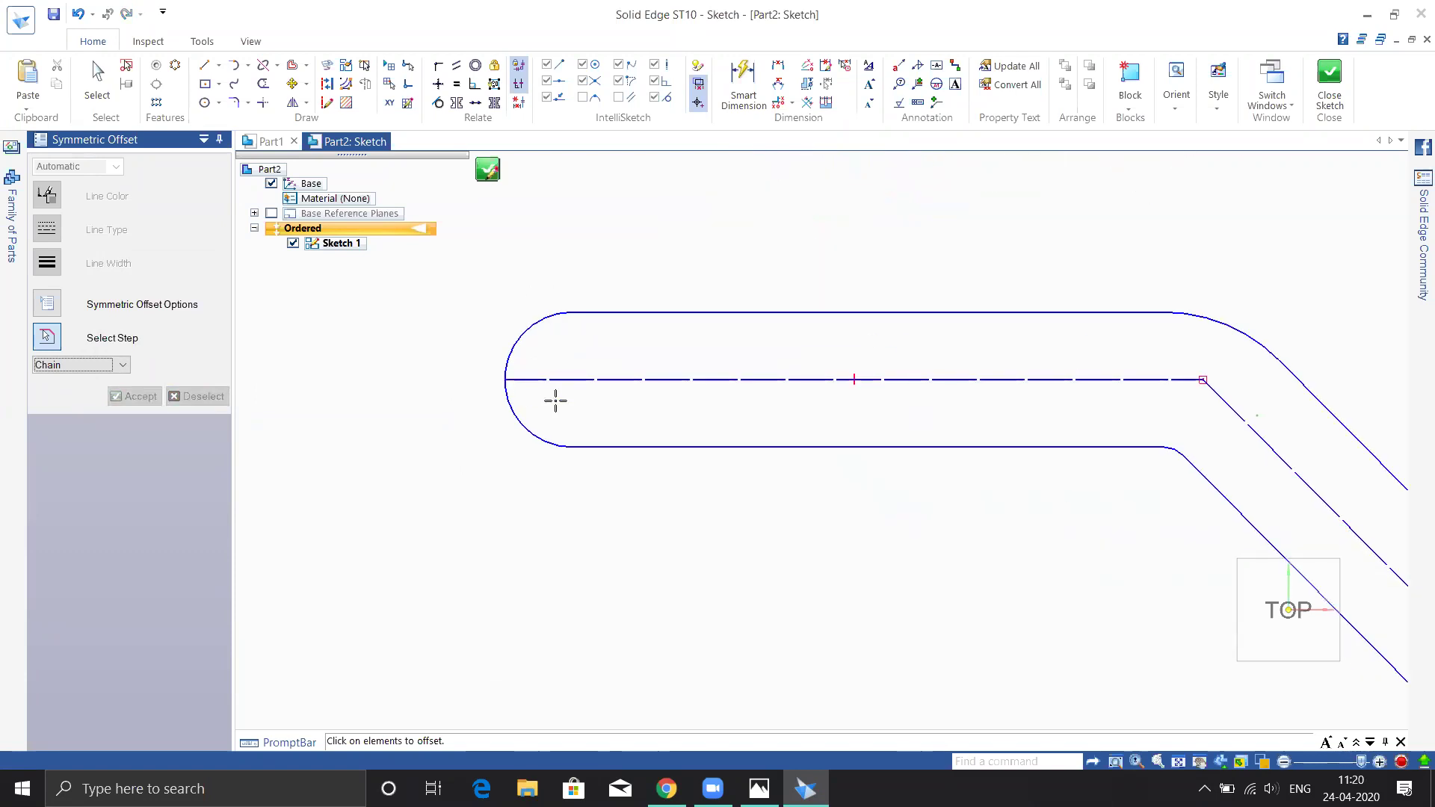
scroll(556, 403, down, 4)
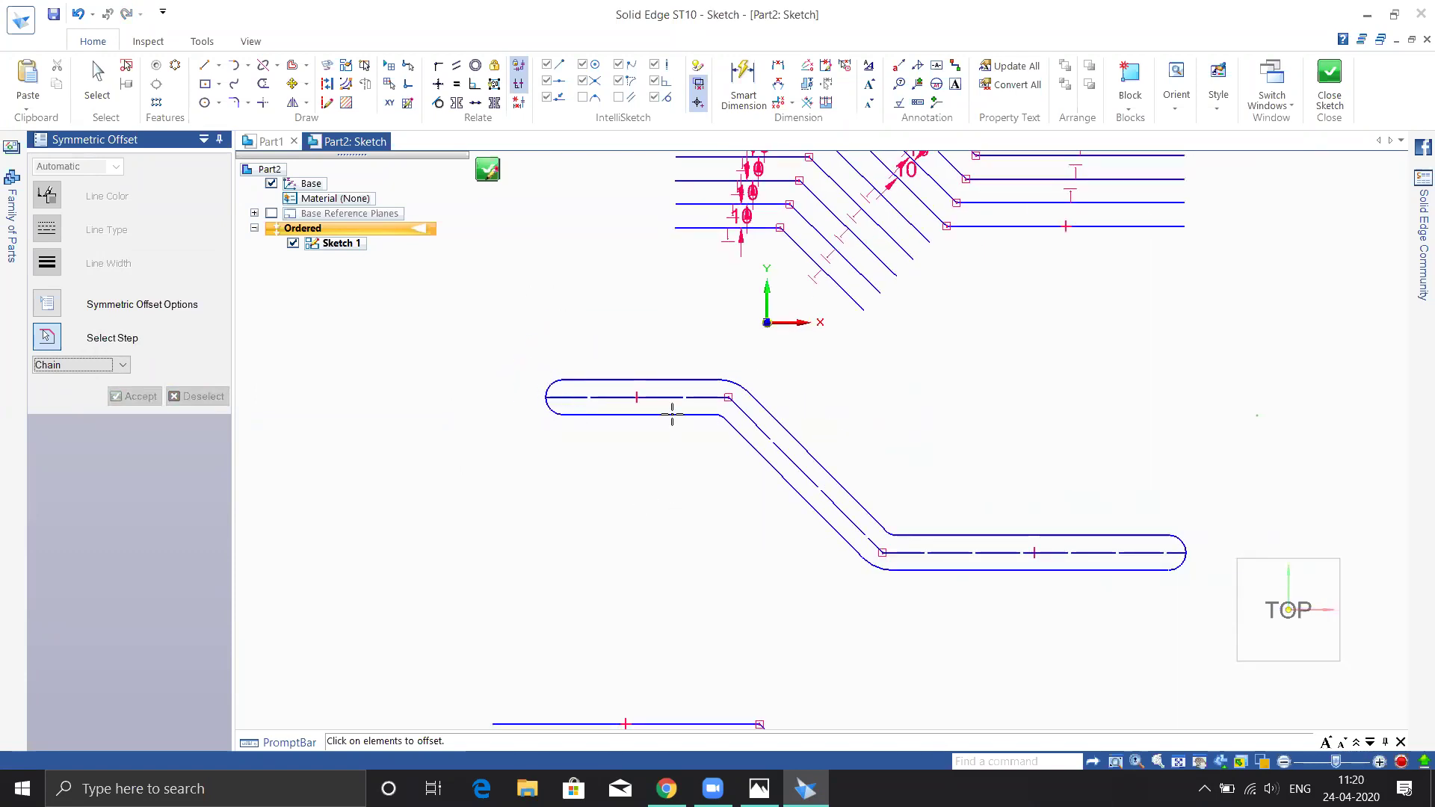
- Symmetric-offset the bottom profile as a Chain with 15 mm width, 3 mm radius and Offset Arc caps
shift+middle_drag(772, 631, 746, 471)
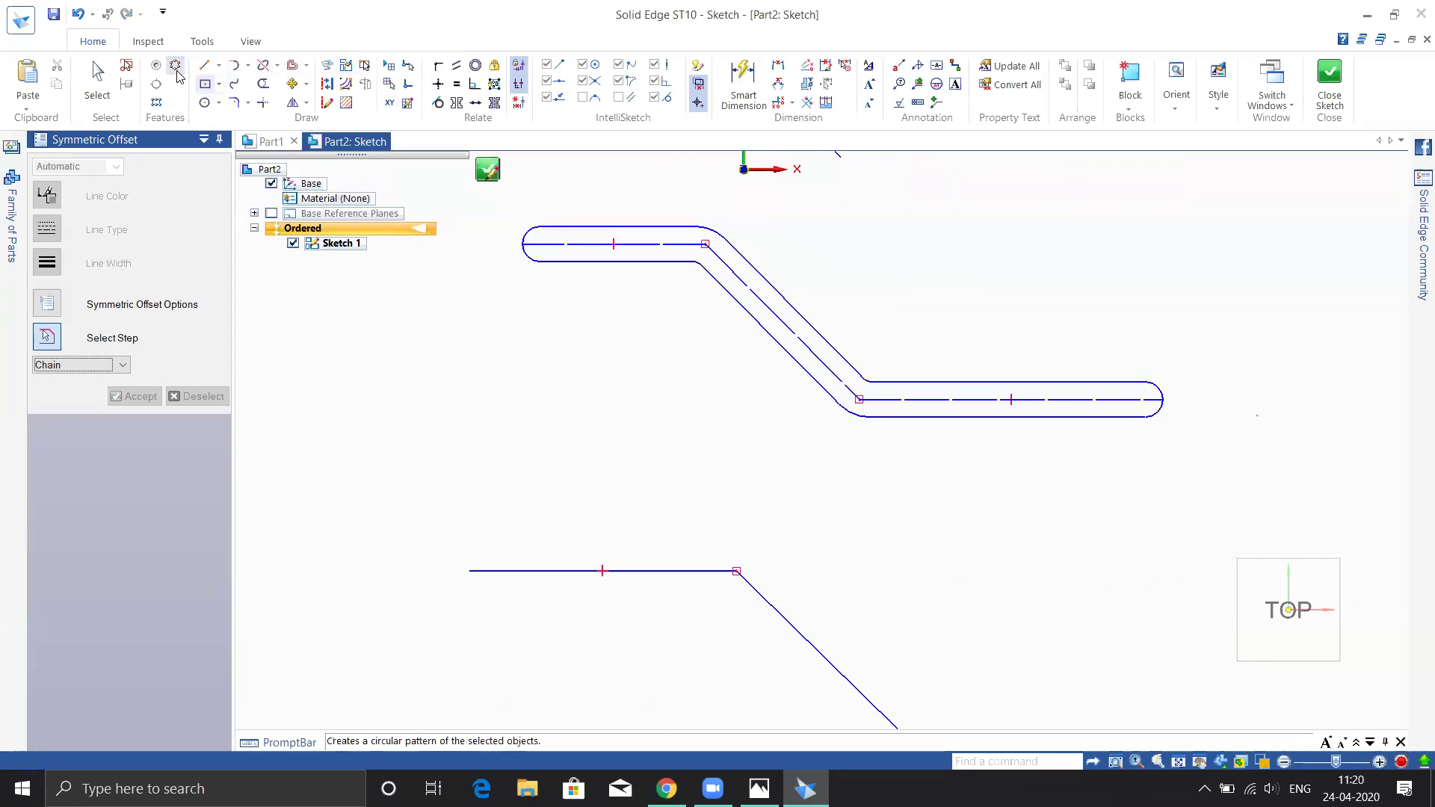
click(306, 83)
click(323, 103)
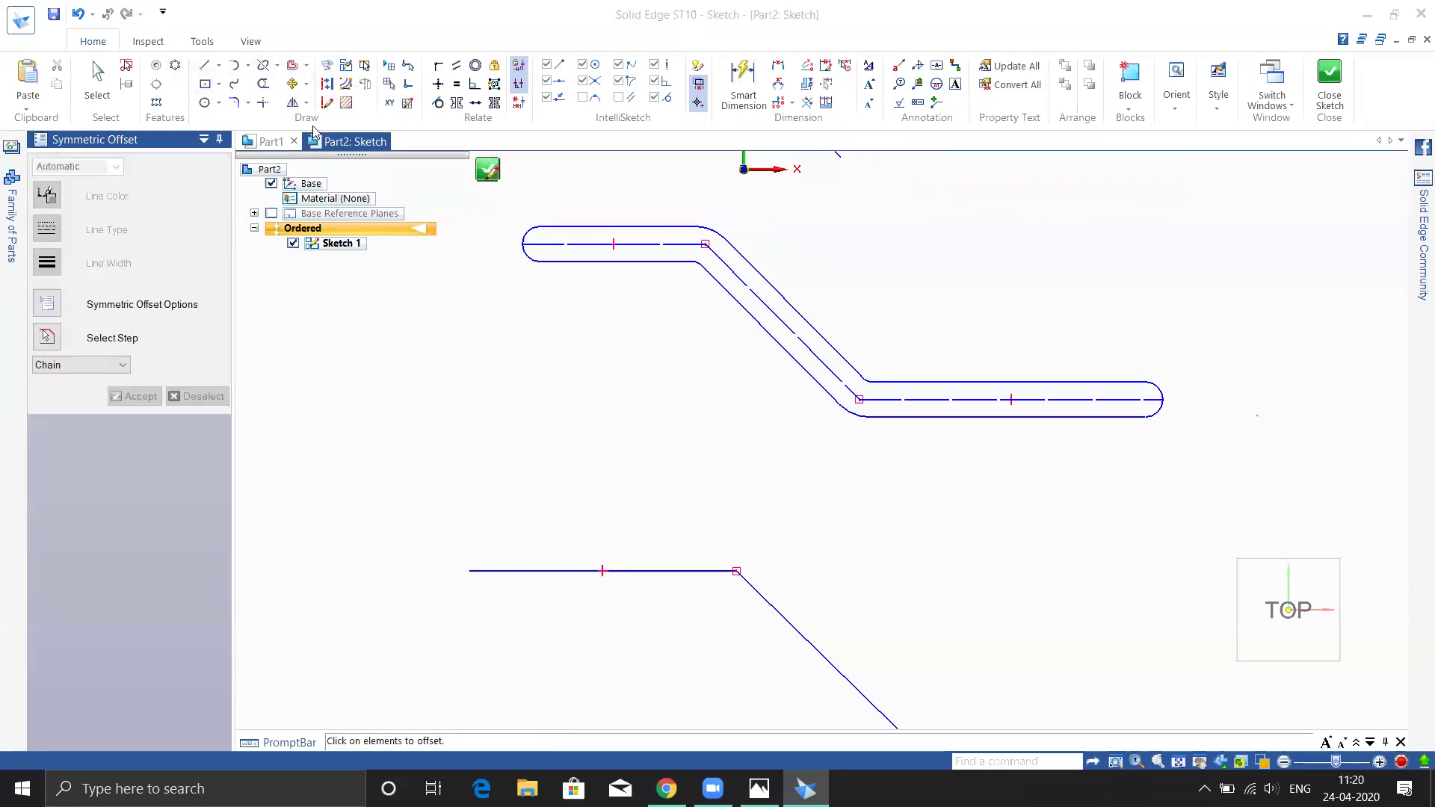
click(672, 397)
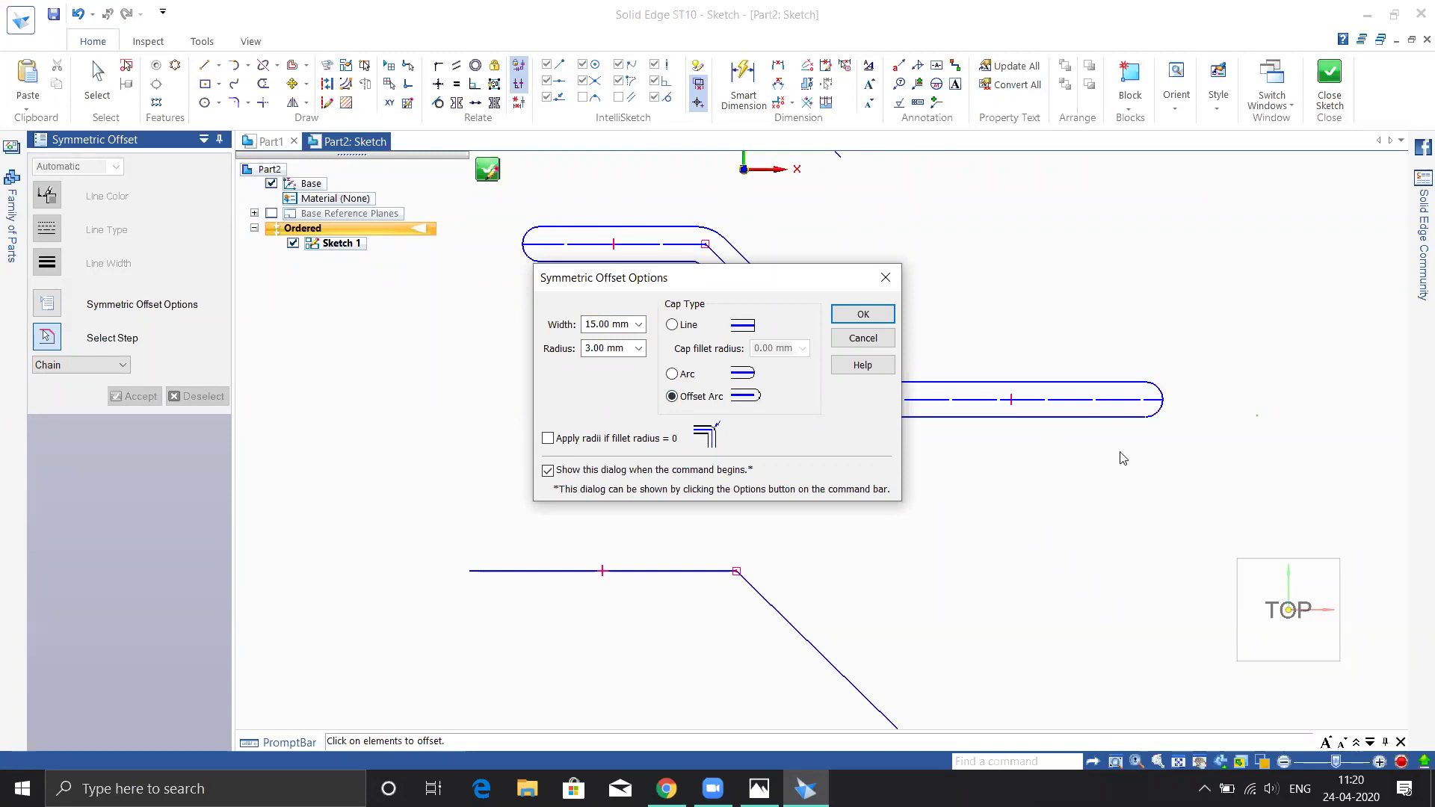
click(860, 315)
click(554, 571)
click(147, 398)
mouse_move(916, 499)
shift+middle_down()
mouse_move(881, 352)
mouse_move(860, 422)
mouse_move(868, 485)
shift+middle_up()
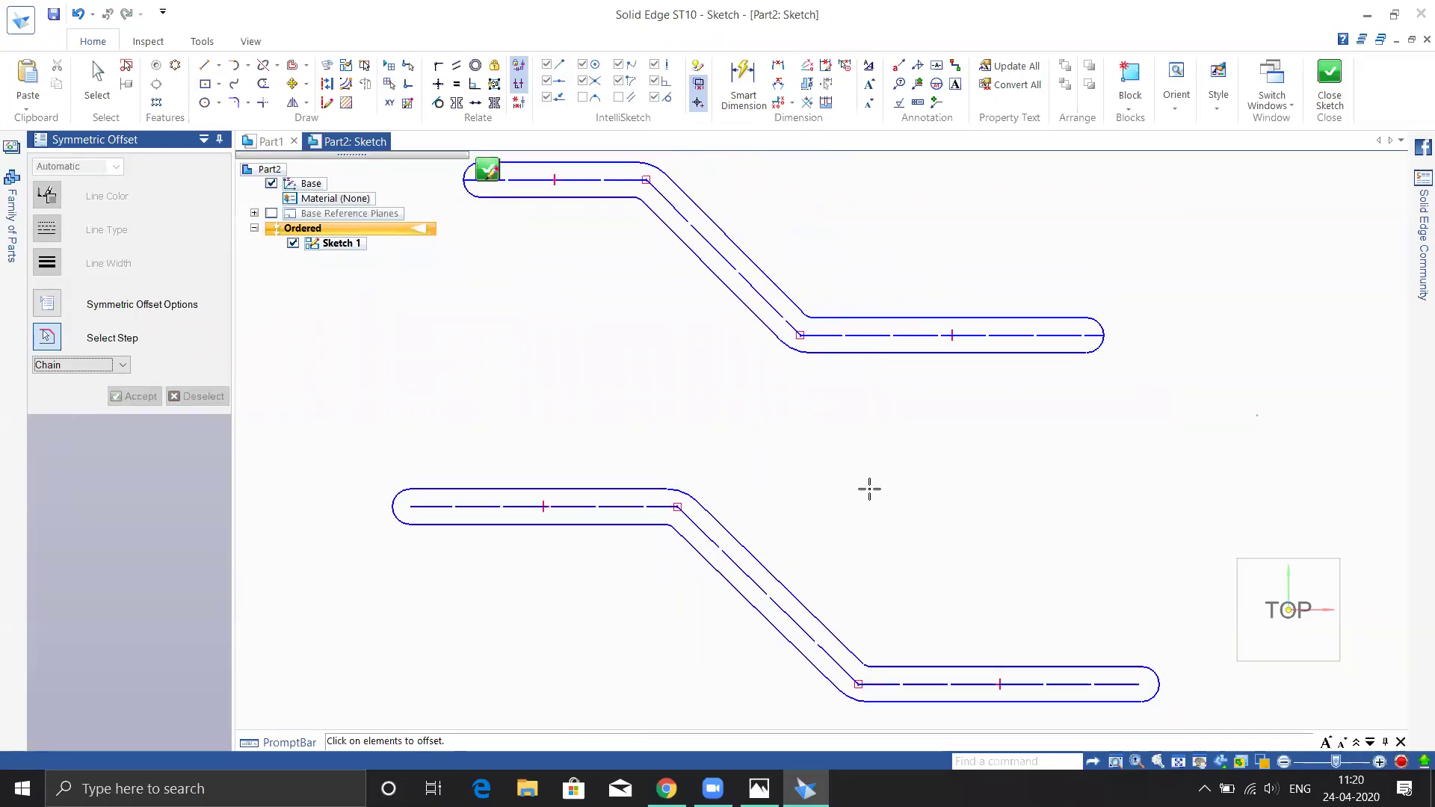
mouse_move(762, 388)
shift+middle_down()
mouse_move(817, 666)
mouse_move(772, 468)
mouse_move(808, 536)
shift+middle_up()
key(Escape)
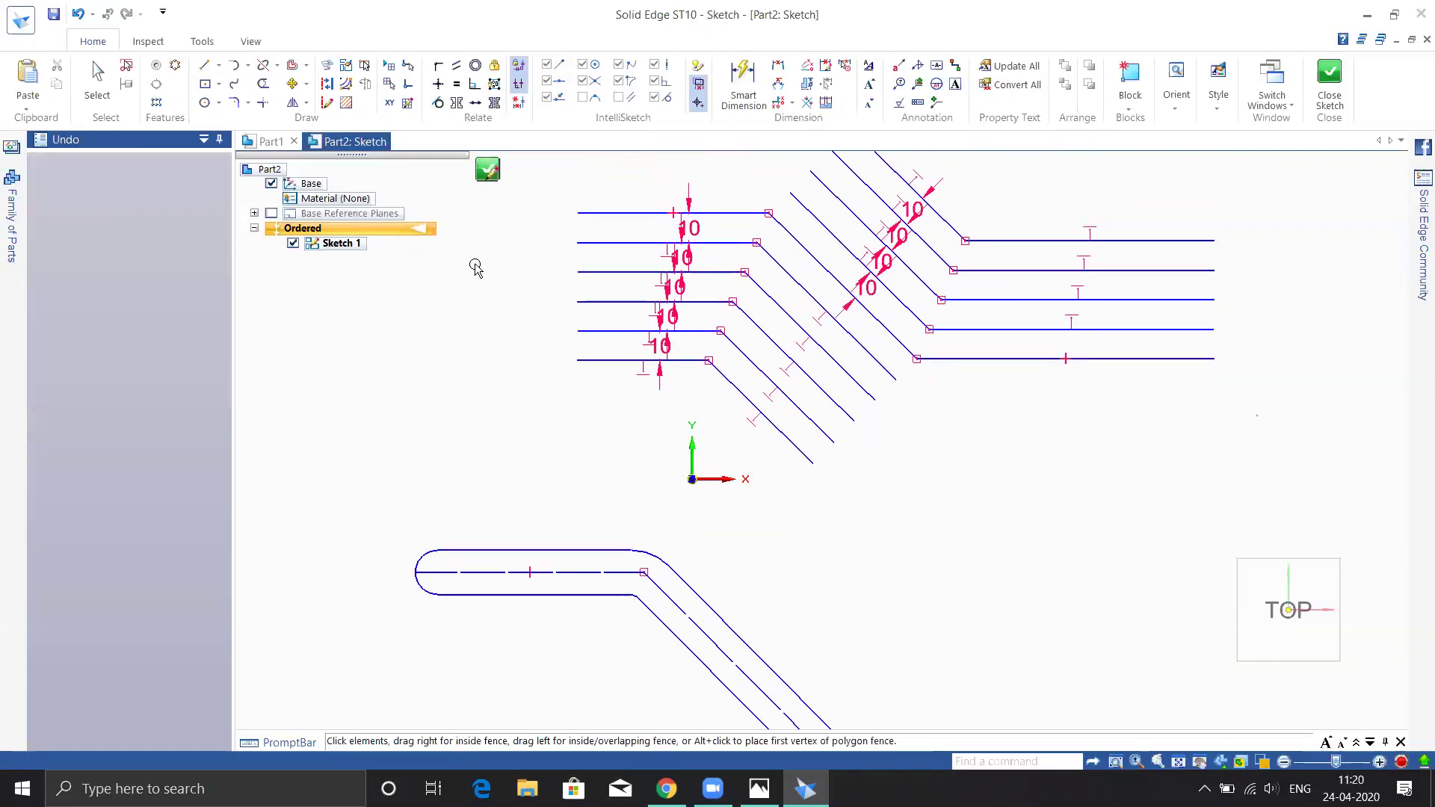
- Undo the symmetric offsets and the top profile's single offsets, back to the three plain stepped profiles
key(ctrl+z)
key(ctrl+z)
key(ctrl+z)
key(ctrl+z)
key(ctrl+z)
key(ctrl+z)
key(ctrl+z)
key(ctrl+z)
scroll(496, 399, down, 3)
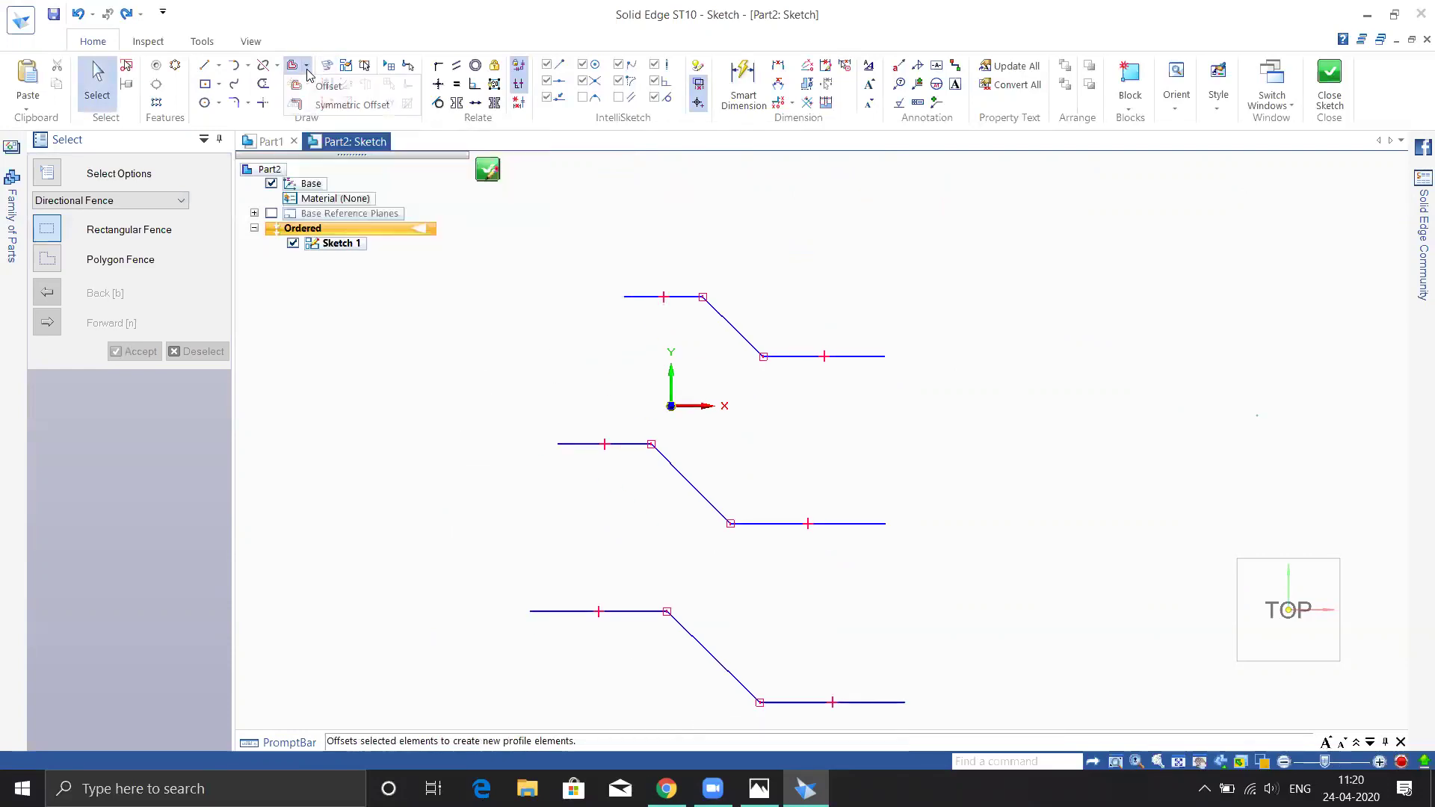
- Move the whole top profile from its upper bend point to a spot further up and to the right
click(306, 83)
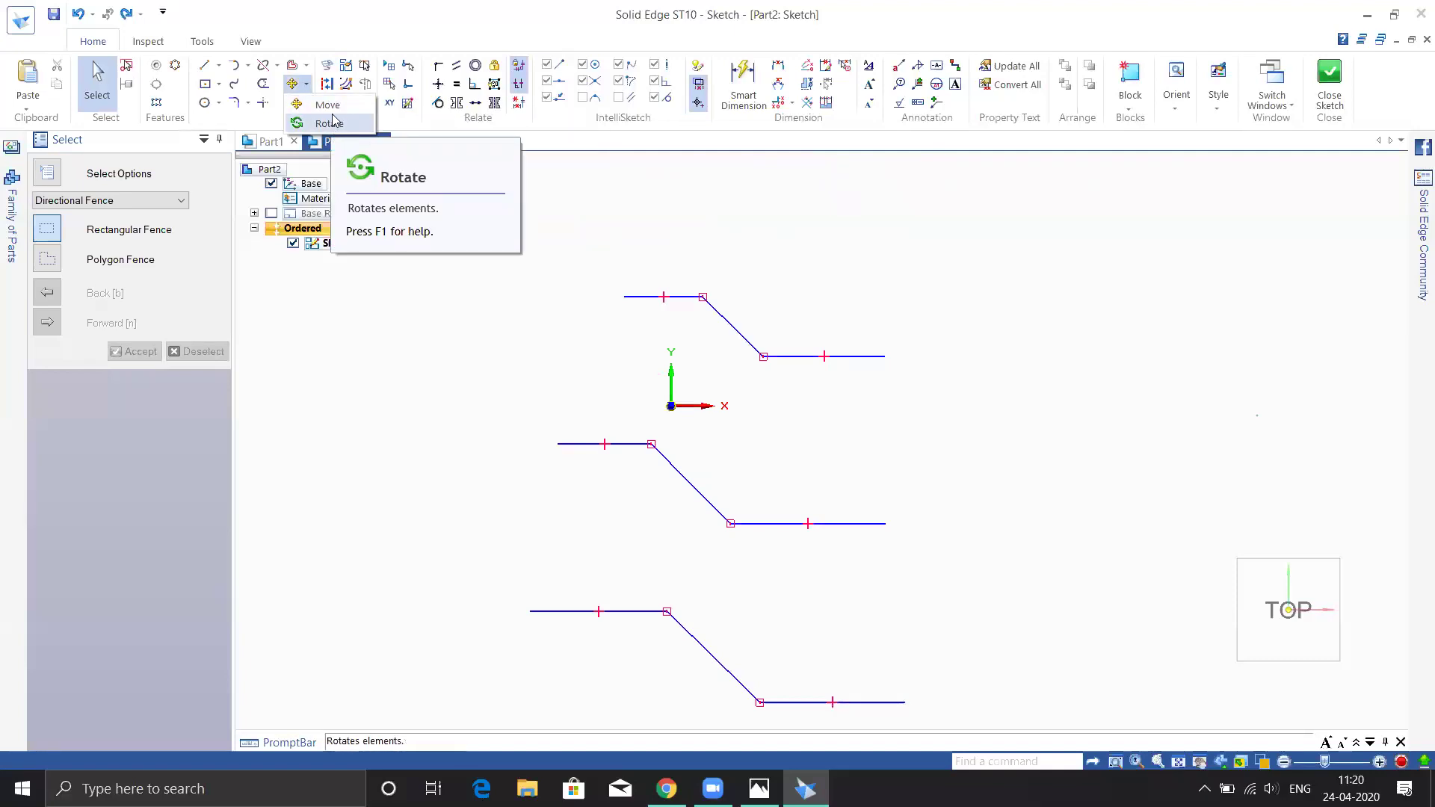
click(328, 104)
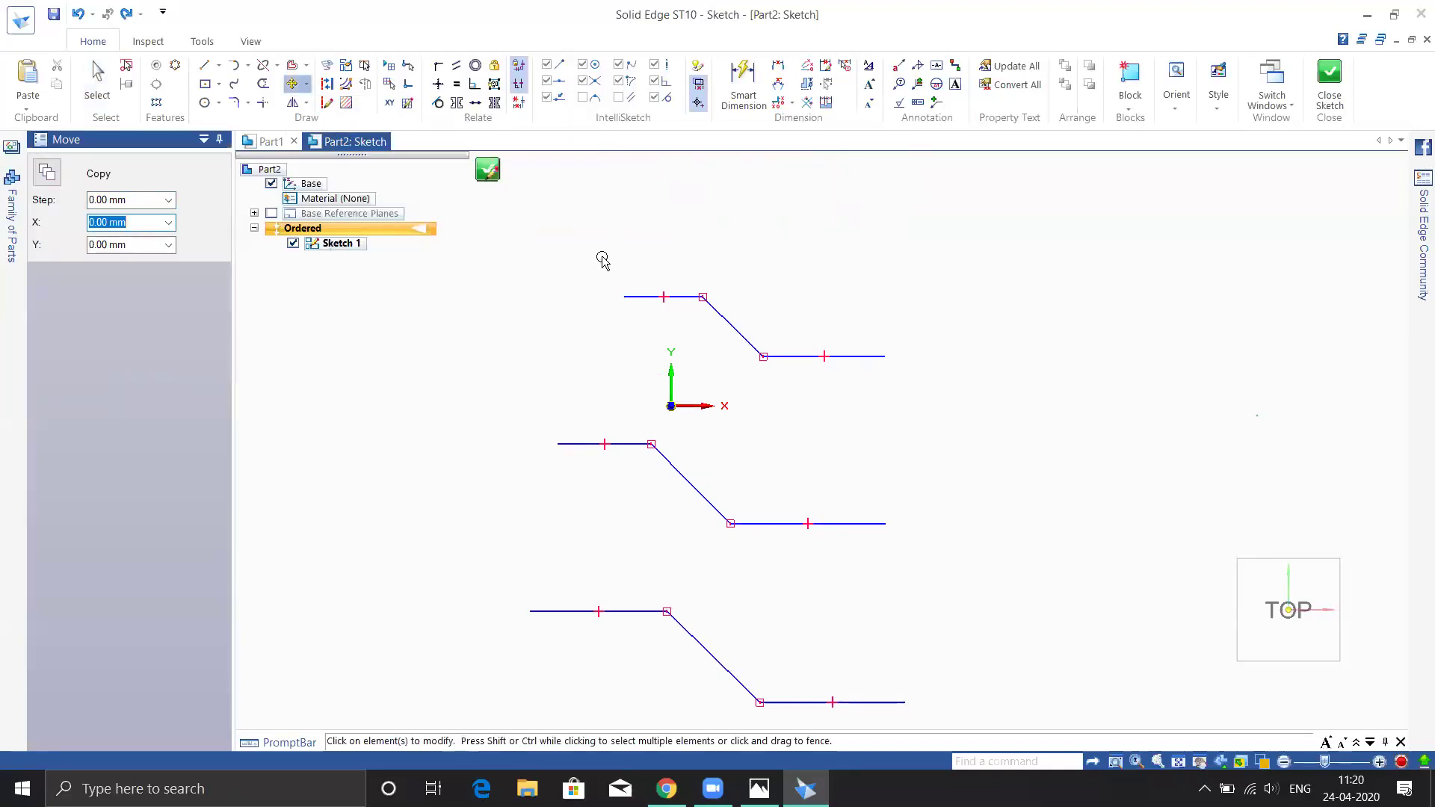
drag(604, 256, 905, 397)
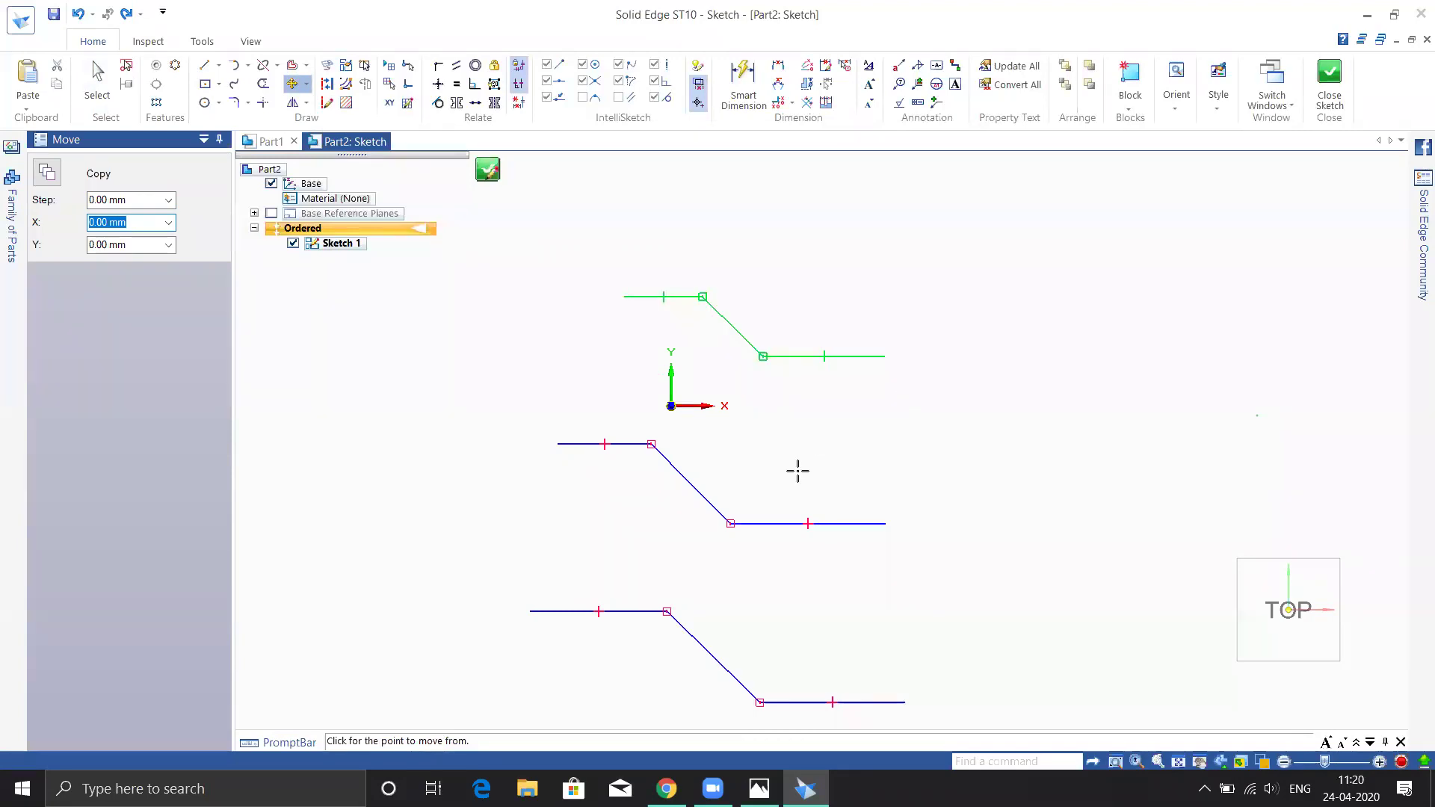
click(703, 297)
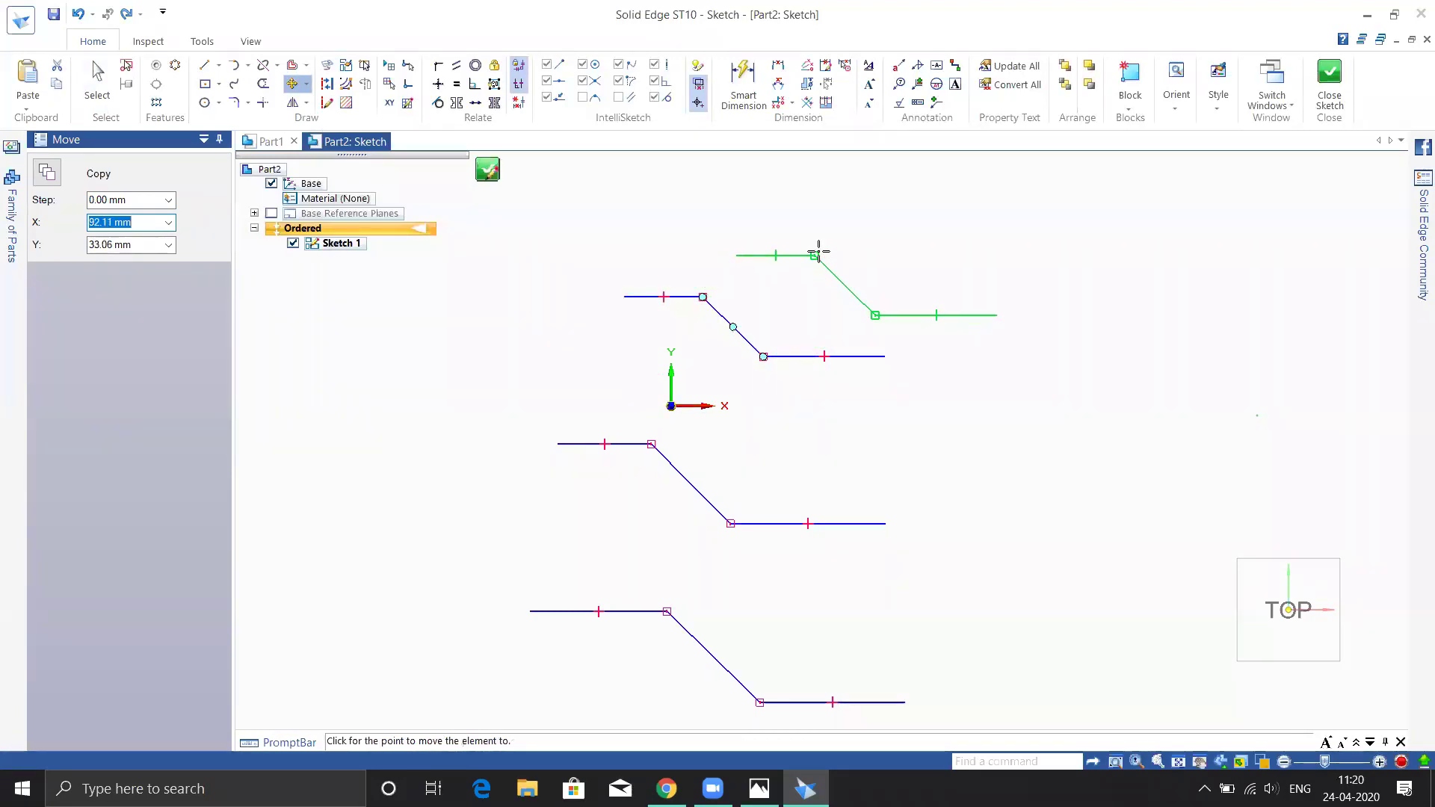
click(820, 251)
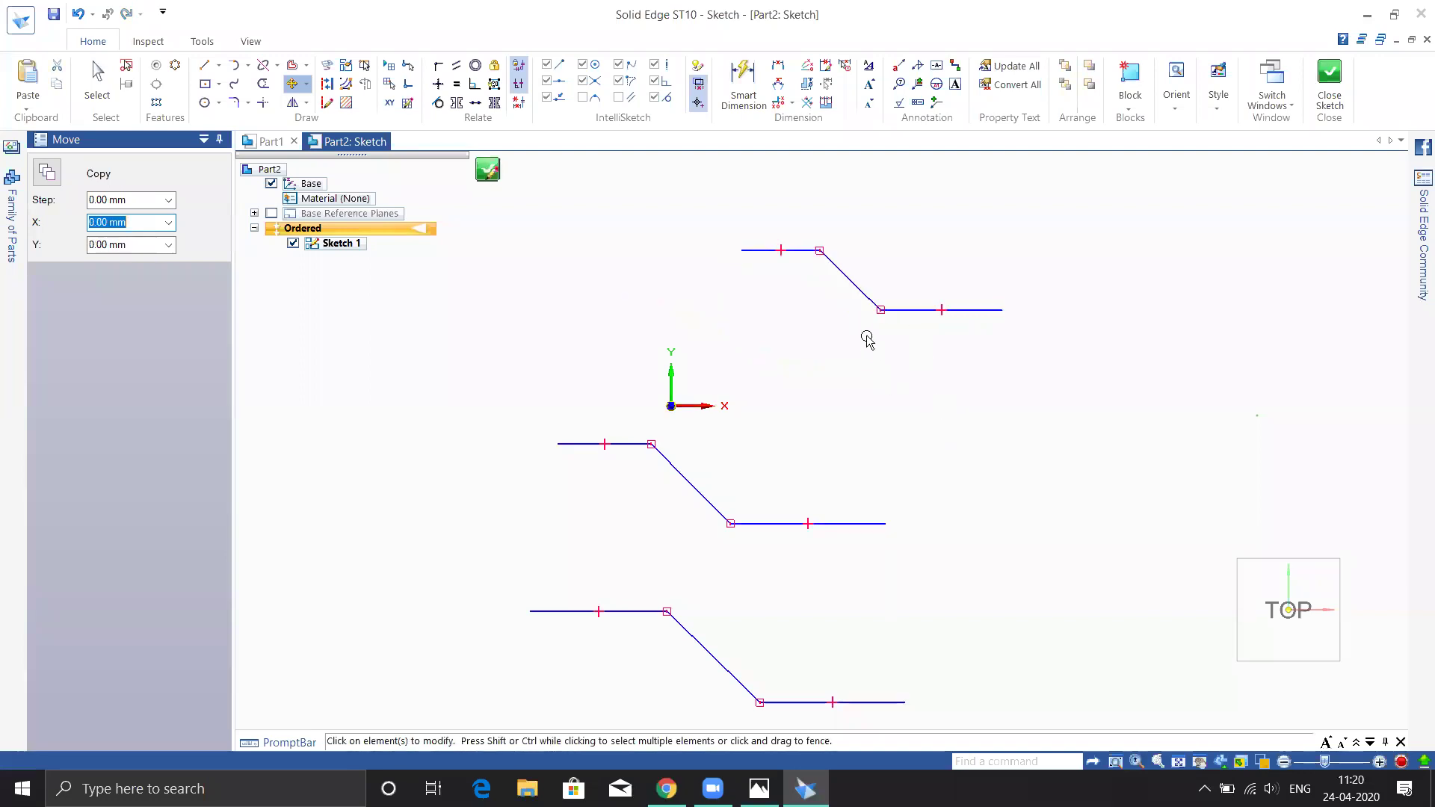
- Move the top profile by its lower bend point to the left of the sketch origin, roughly level with it
drag(1028, 358, 1027, 359)
click(880, 310)
click(438, 413)
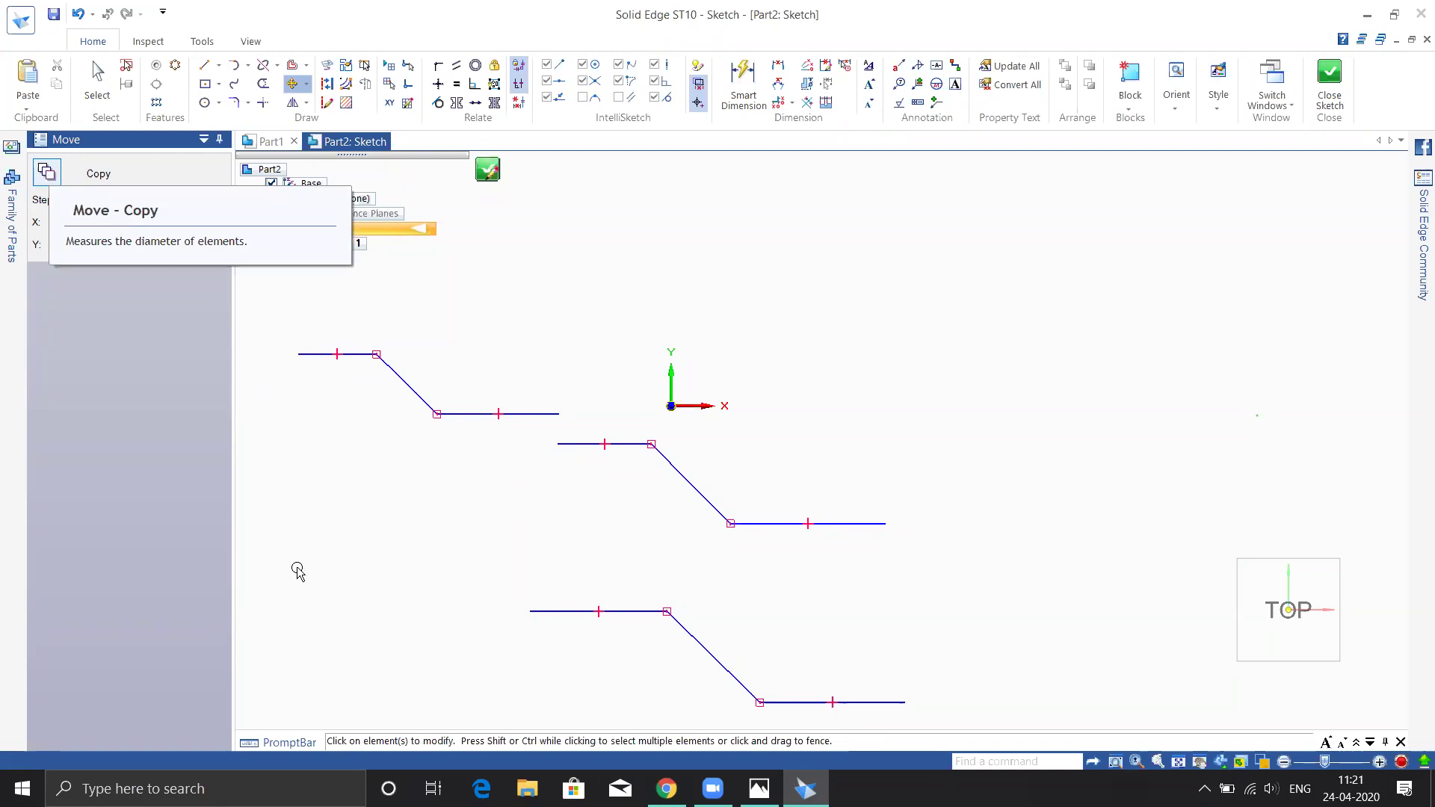
- With Move's Copy option on, copy the top profile from its right endpoint to several spots around and right of the sketch origin
click(45, 171)
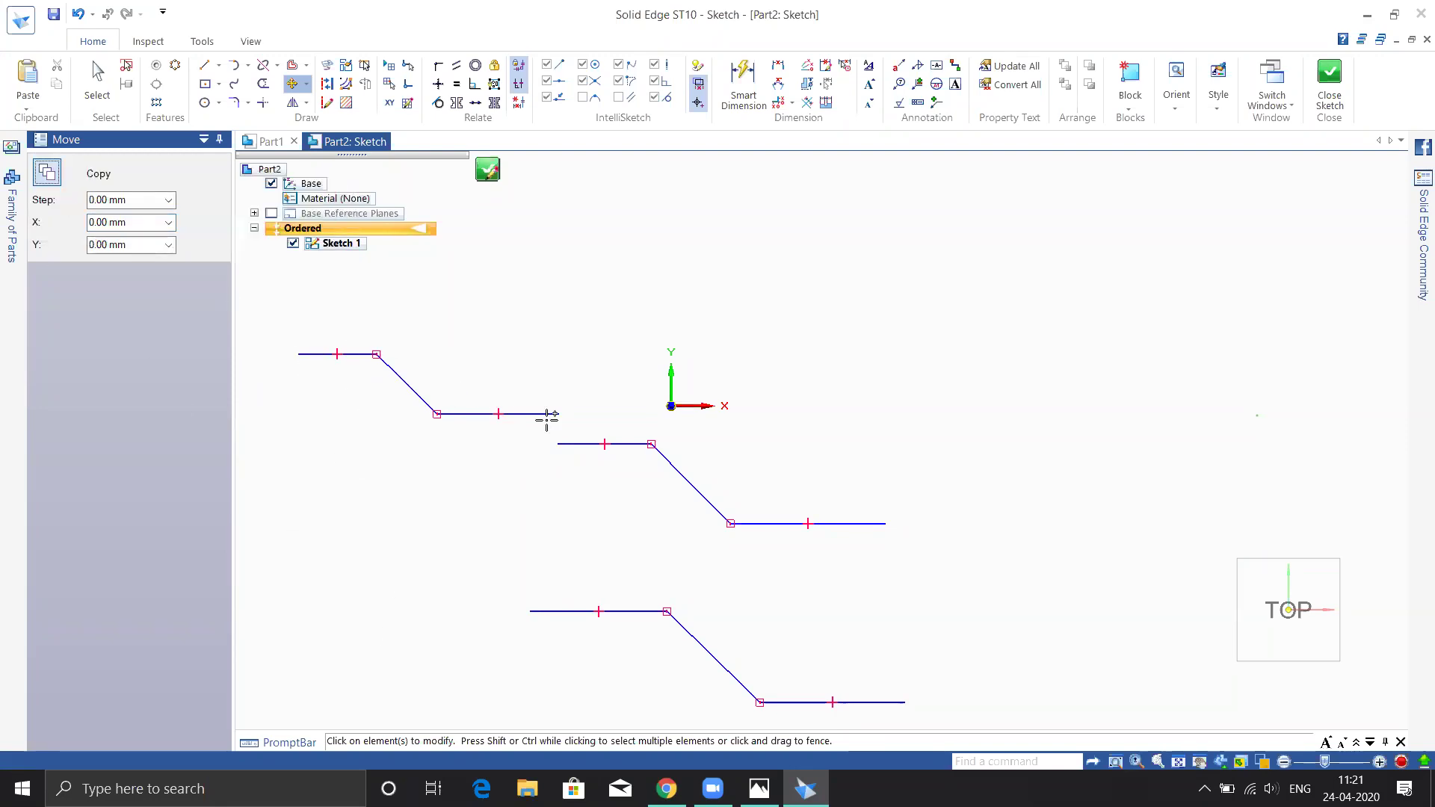
click(549, 414)
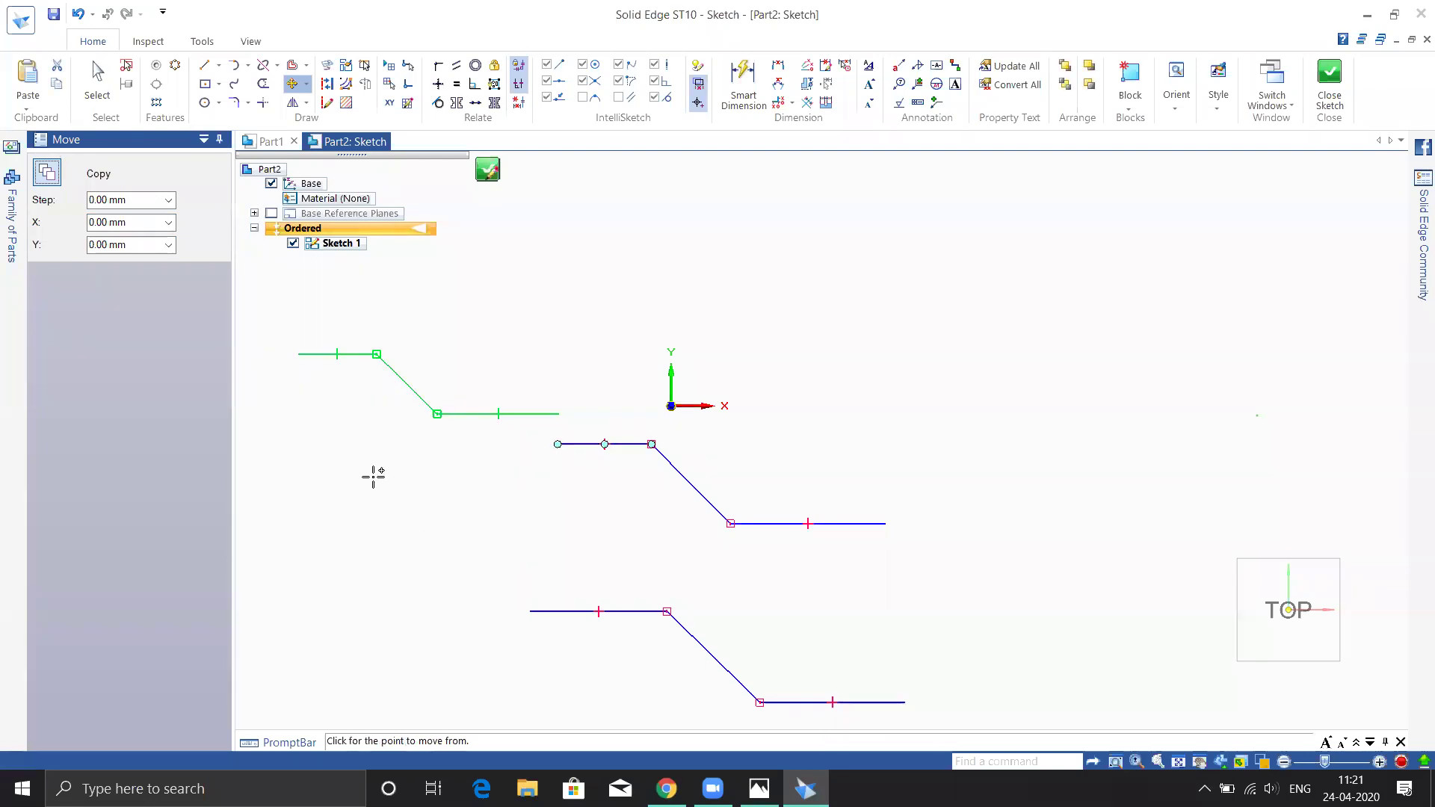
click(560, 413)
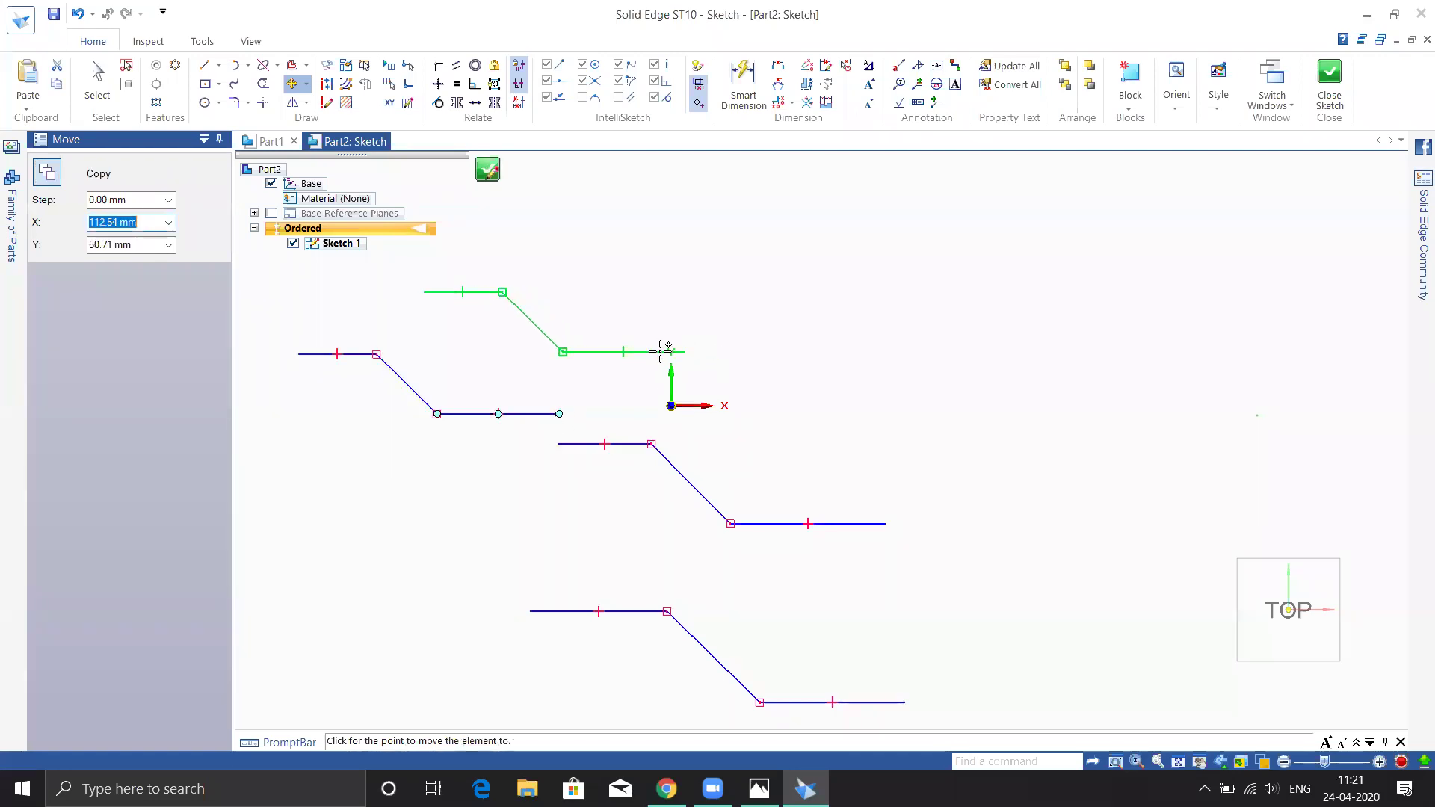
click(742, 307)
click(850, 403)
click(1052, 304)
click(1141, 405)
click(1239, 290)
key(Escape)
scroll(828, 480, down, 3)
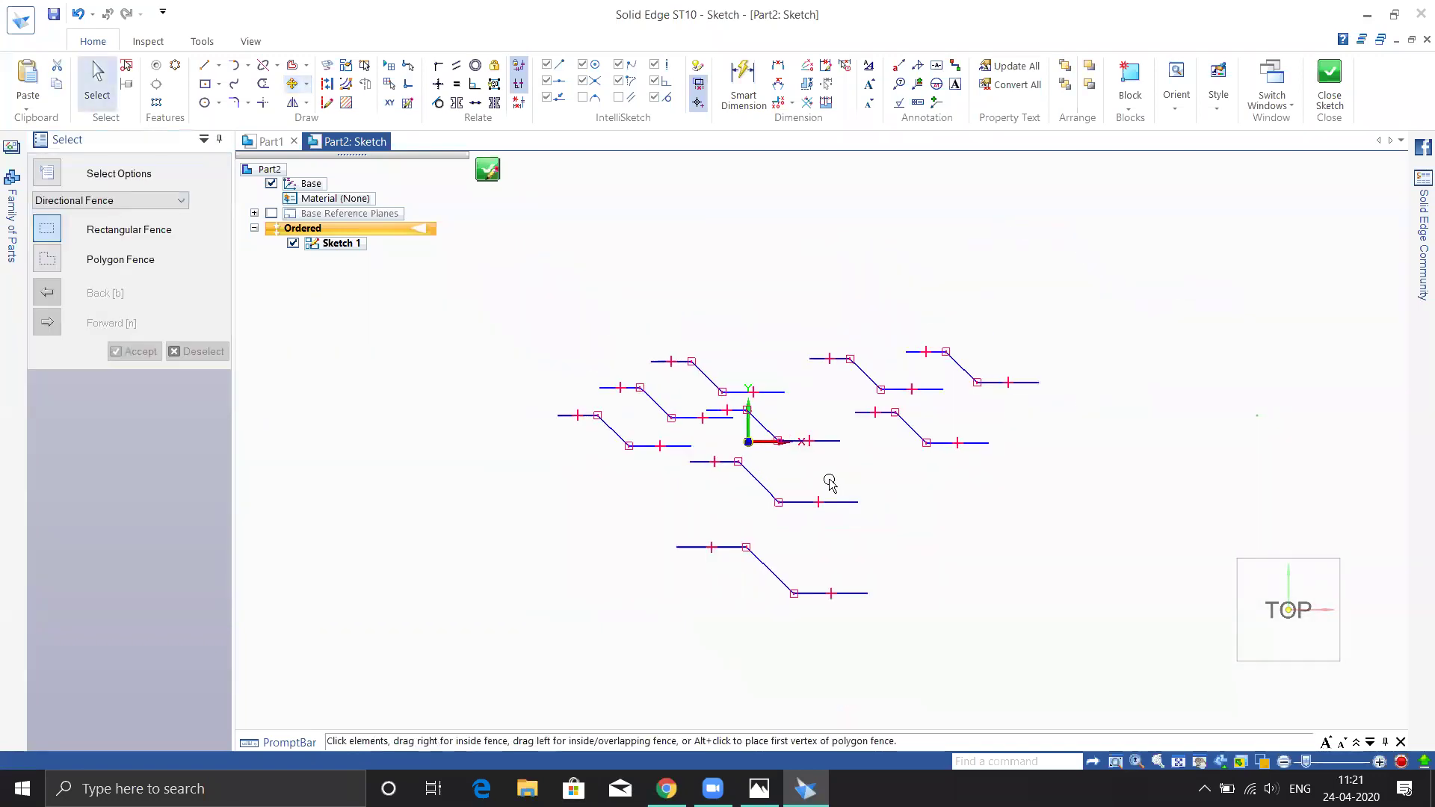
- Rotate the bottom profile by about 28° about its right endpoint, without making a copy
click(307, 84)
click(327, 124)
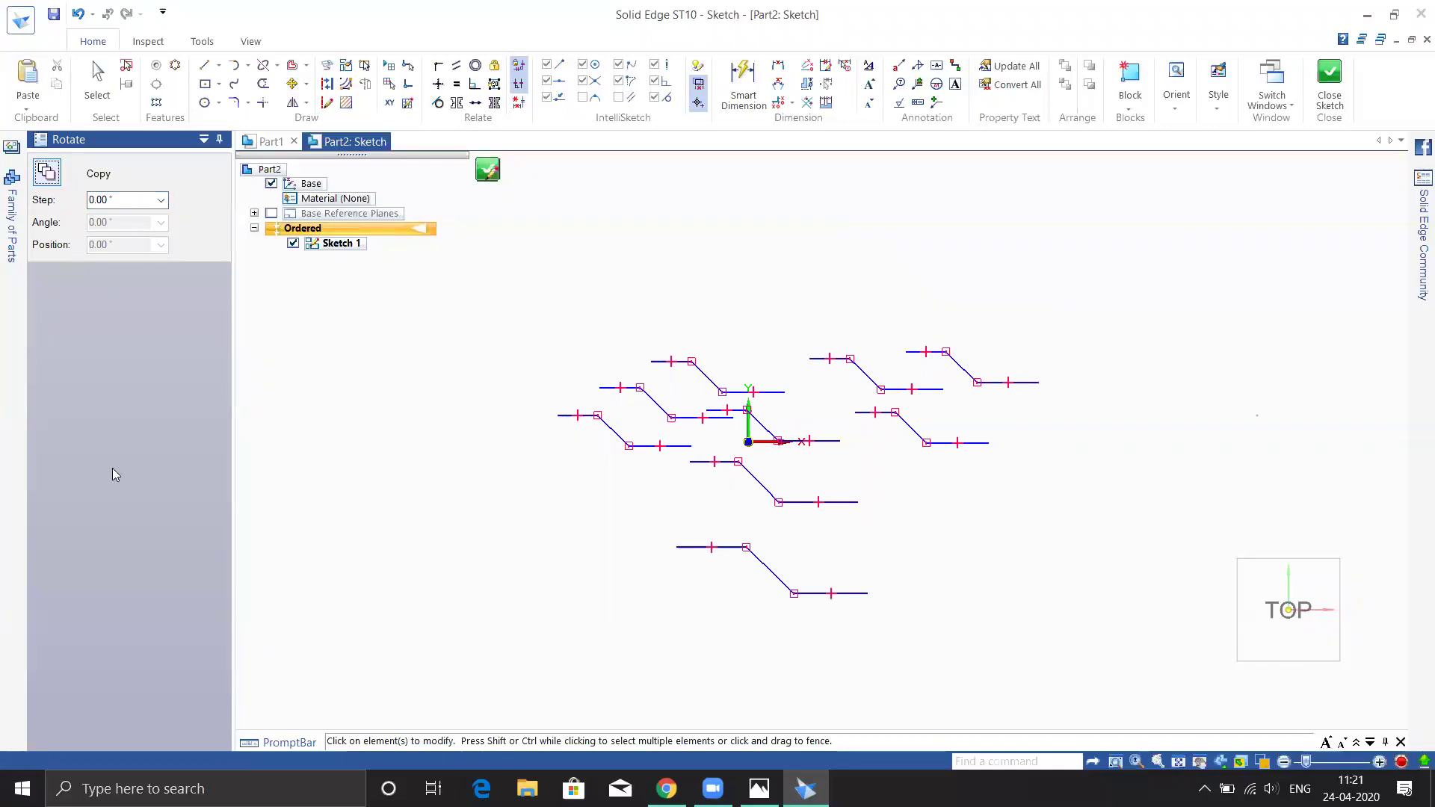
middle_drag(610, 591, 513, 471)
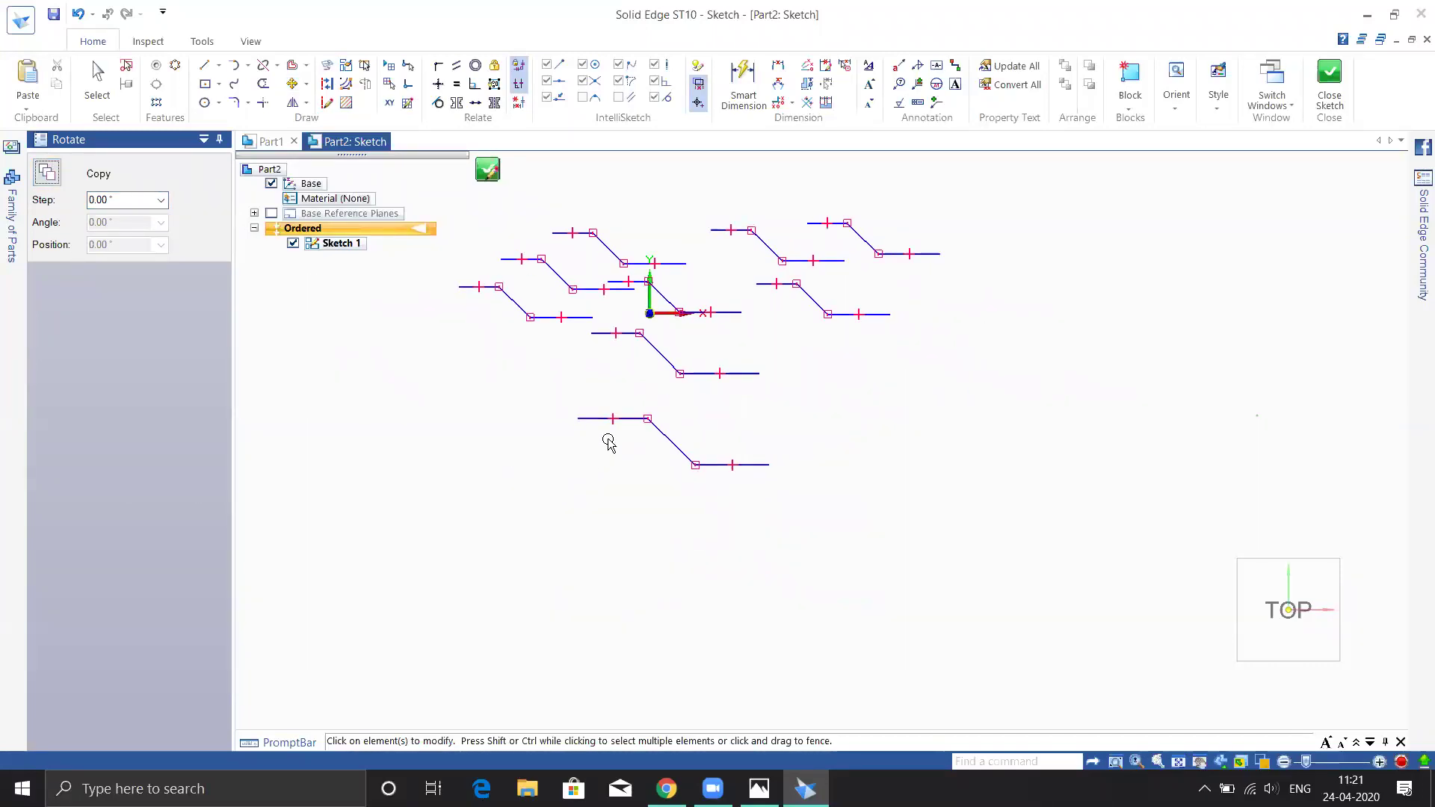
scroll(609, 441, up, 2)
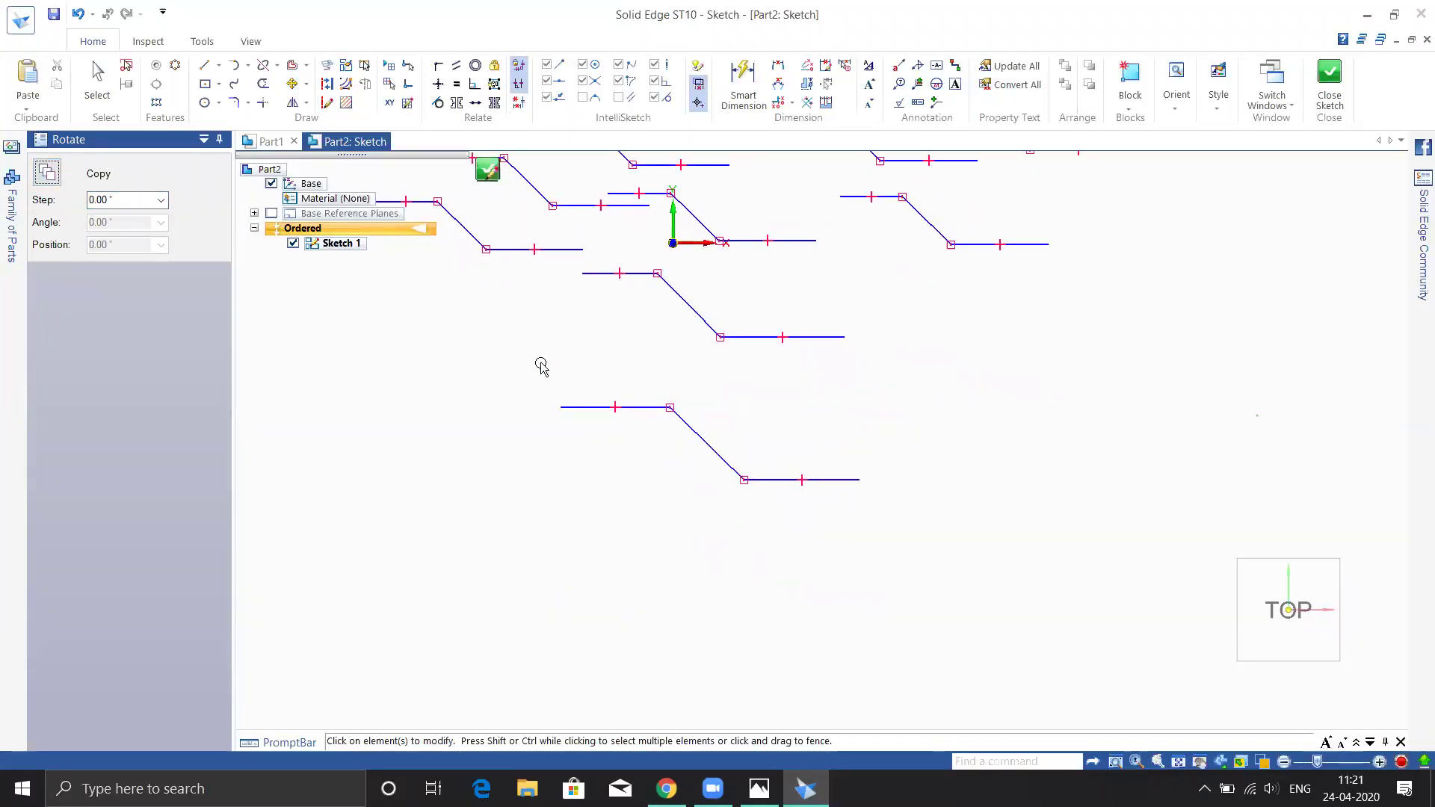
drag(849, 528, 906, 545)
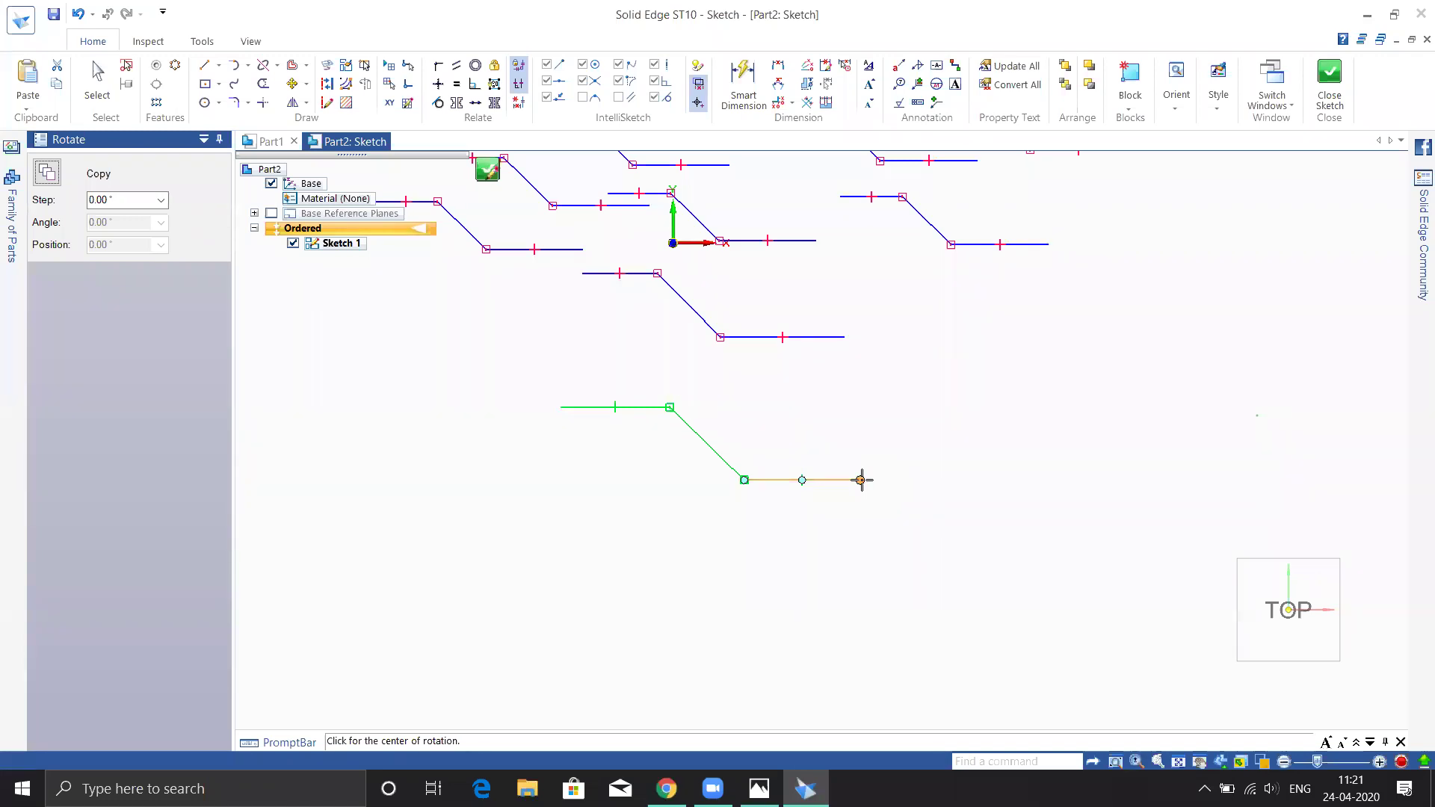
click(861, 480)
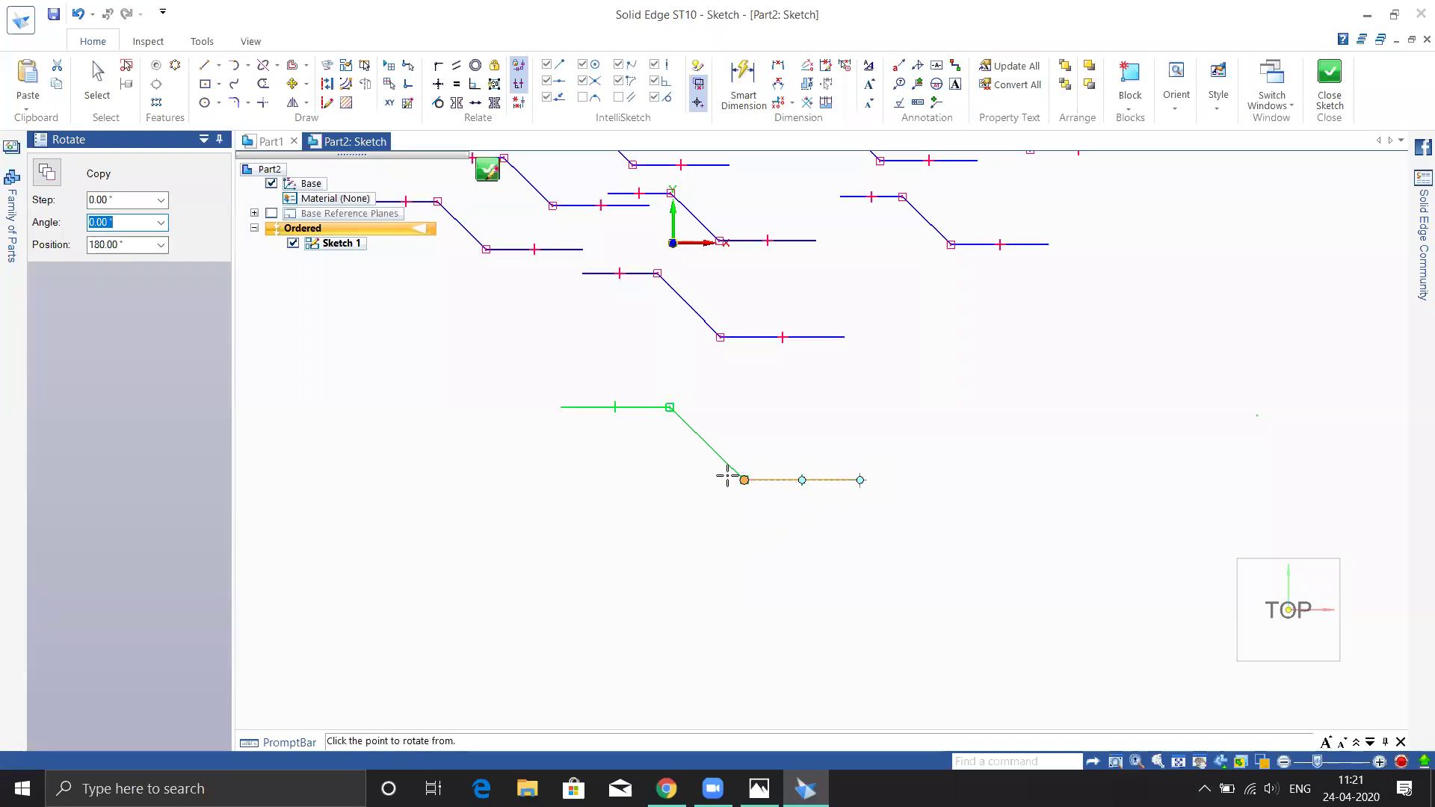
click(744, 480)
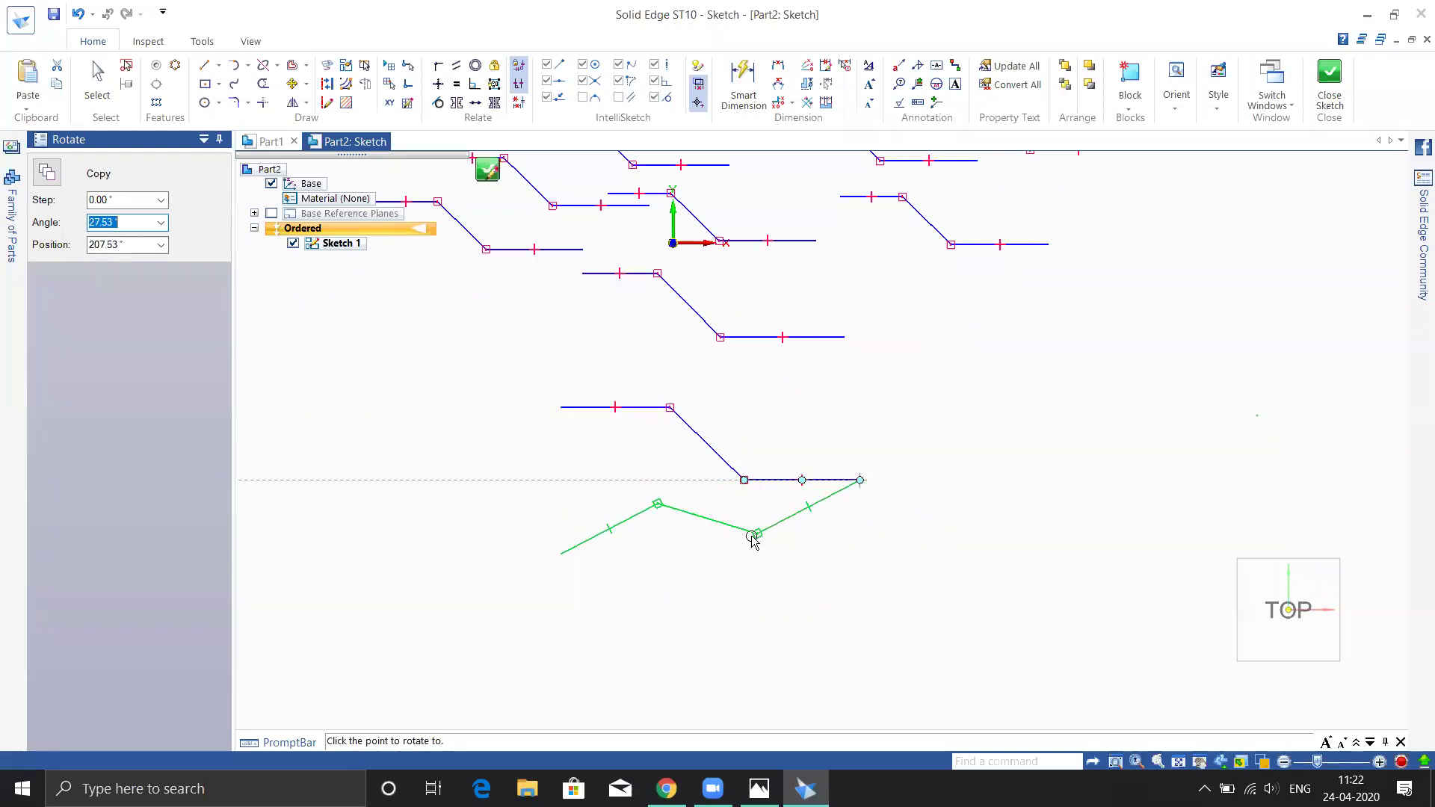
click(752, 537)
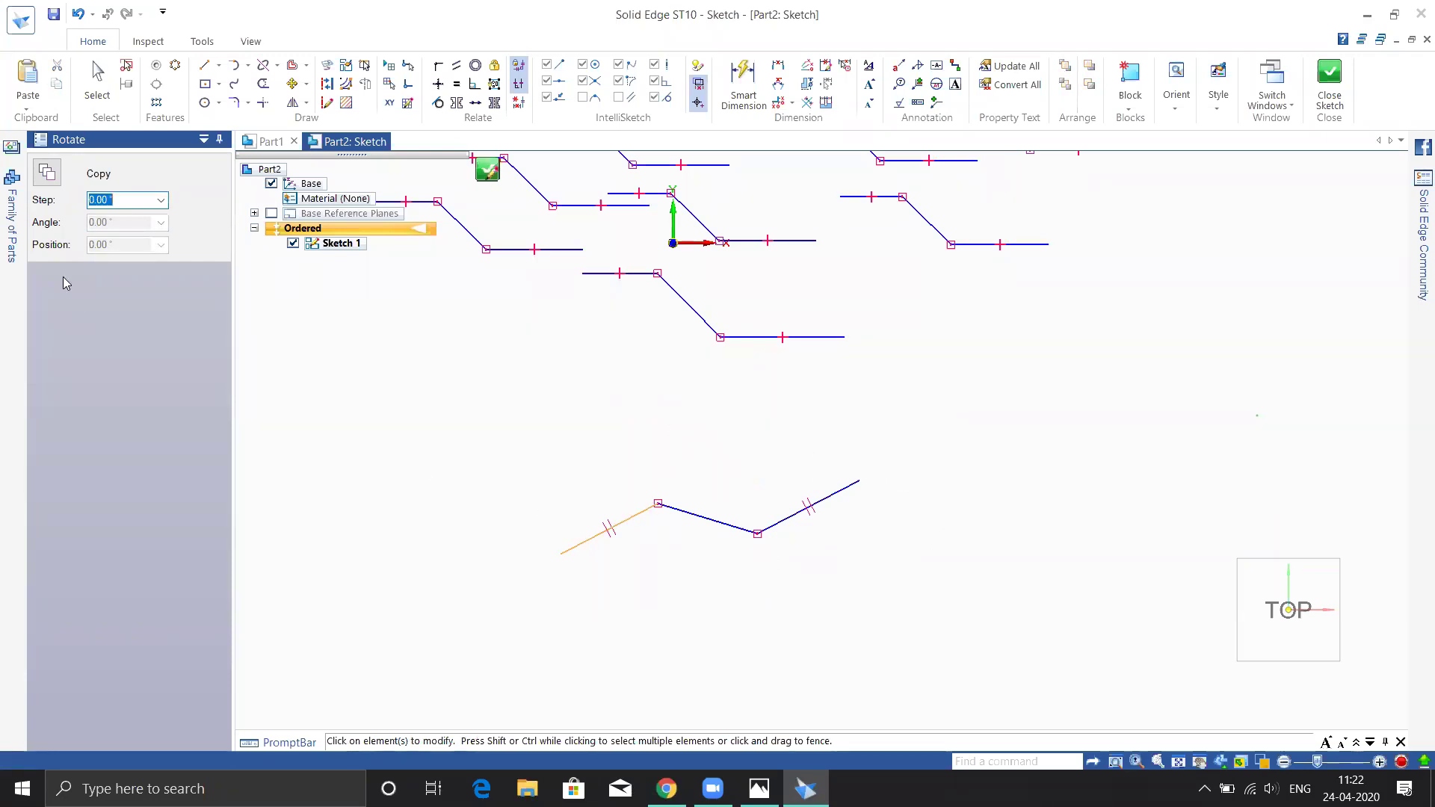
- Turn on Rotate's Copy option and fan several rotated copies of the bottom profile around its right endpoint
click(48, 175)
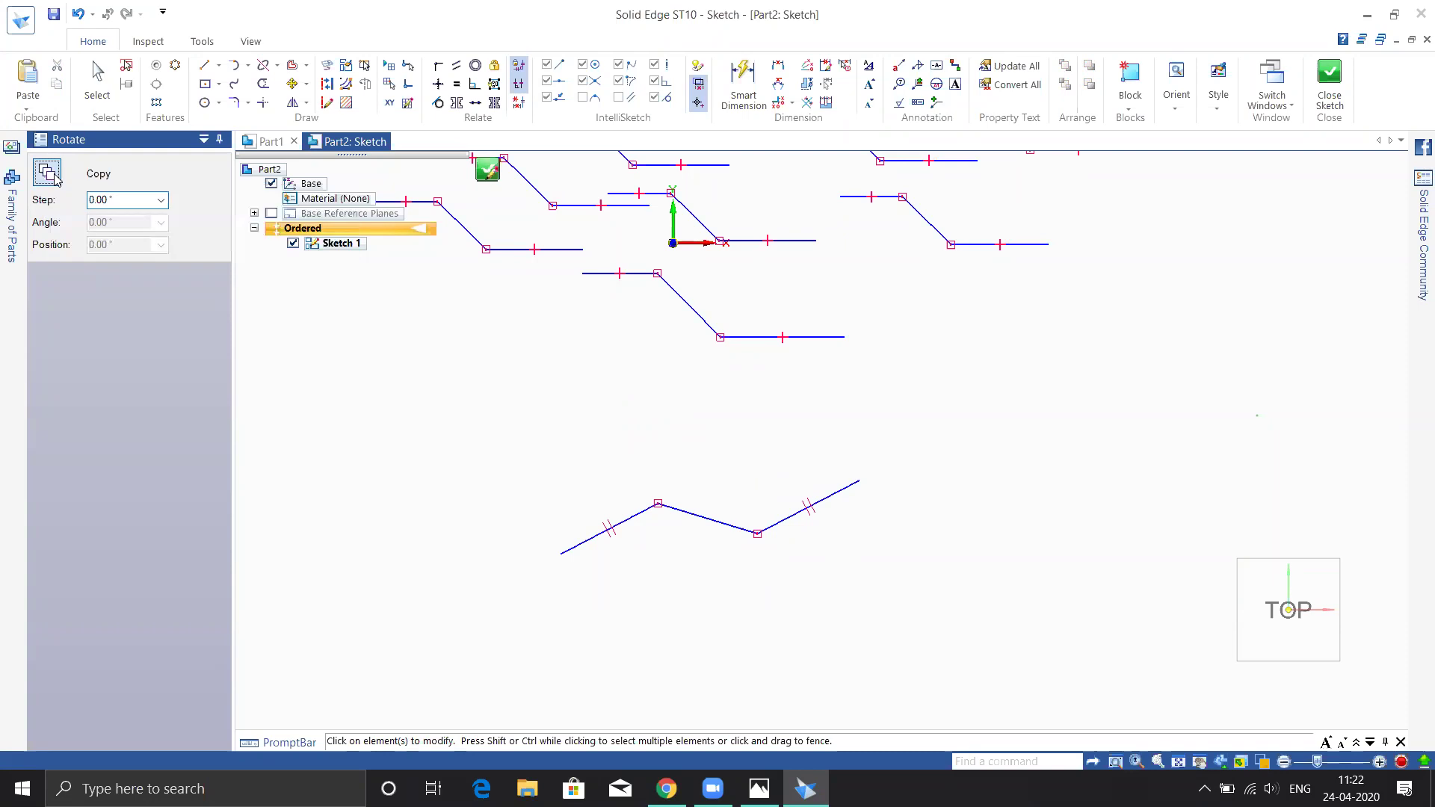
mouse_move(916, 430)
mouse_down()
mouse_move(502, 607)
mouse_move(507, 637)
mouse_up()
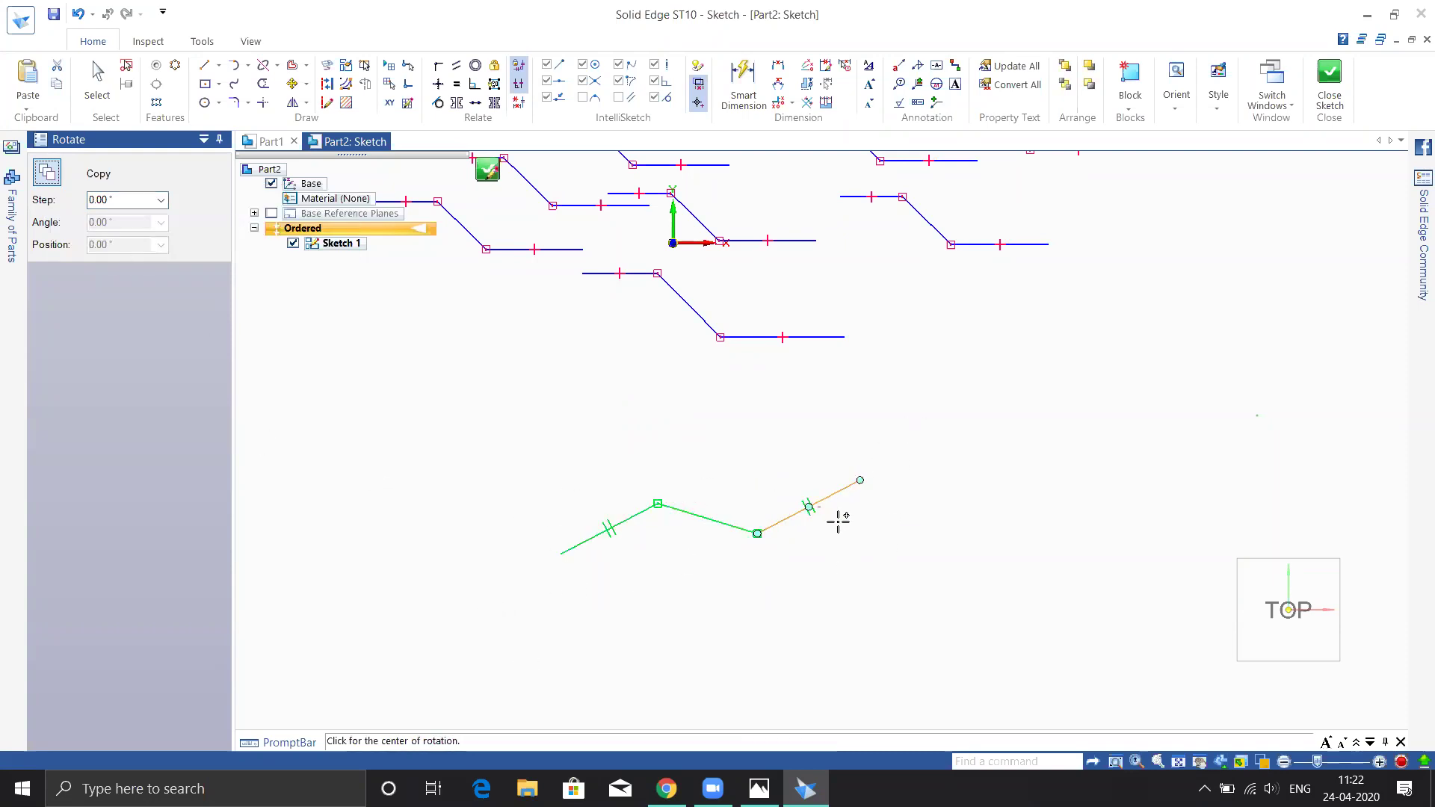
click(862, 480)
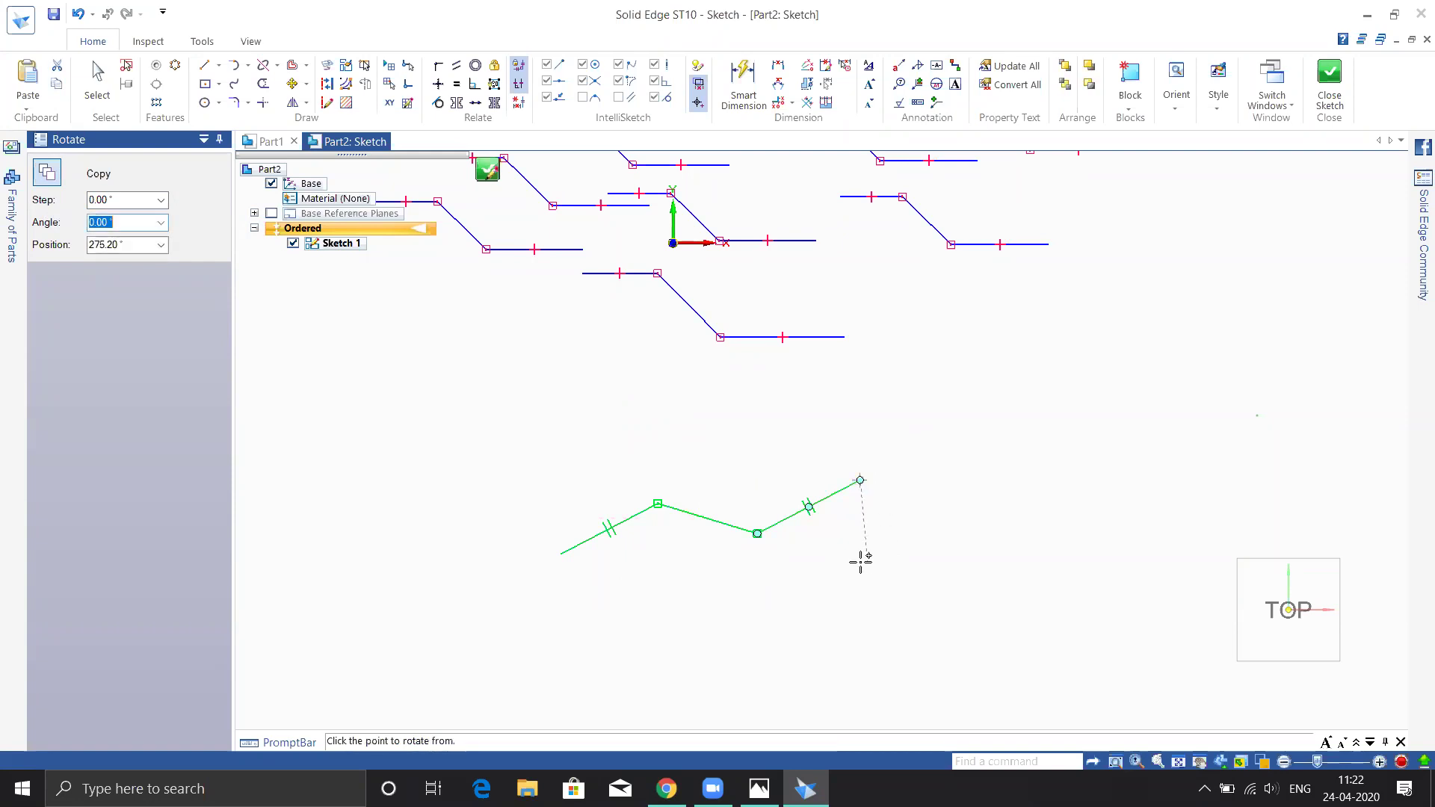
click(758, 532)
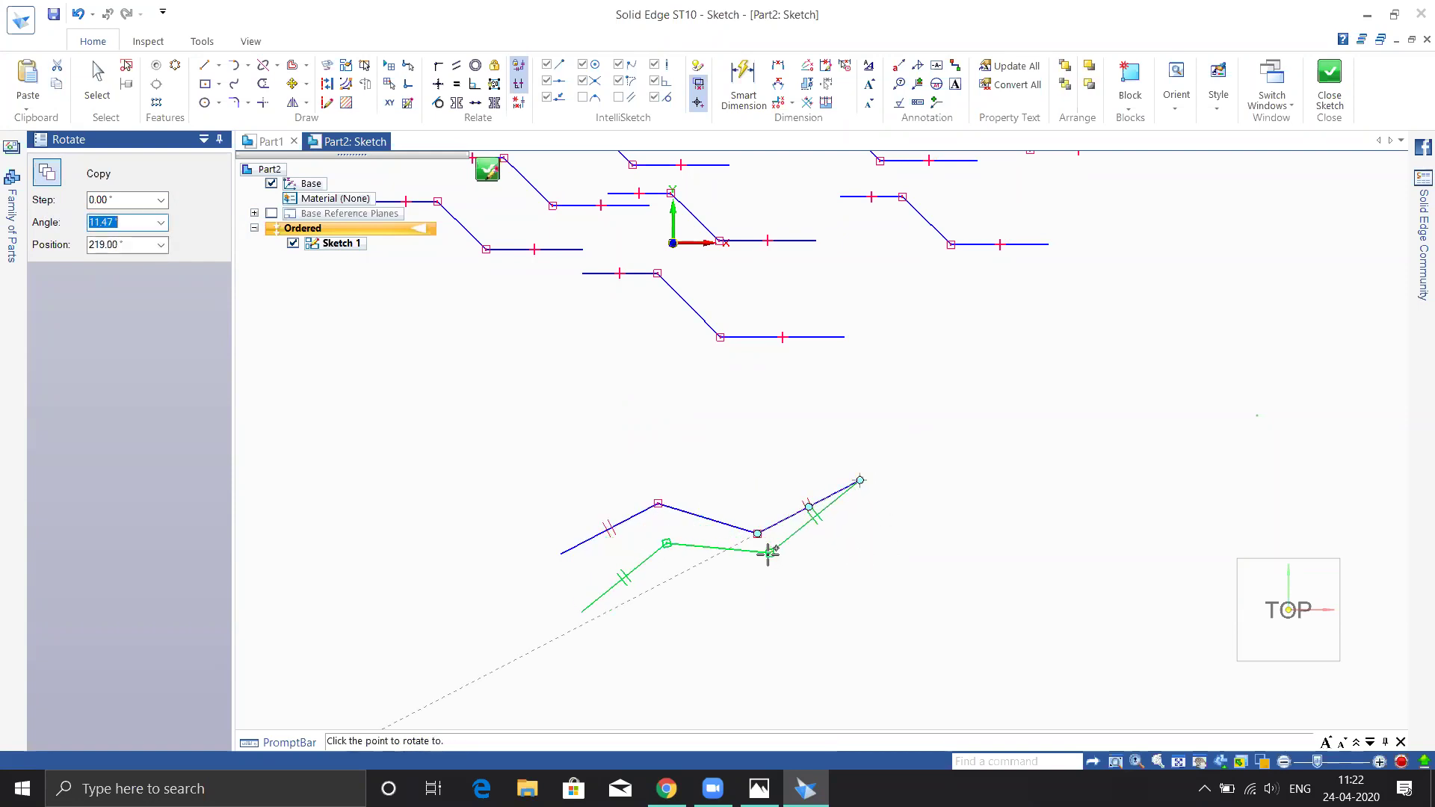
click(811, 583)
click(884, 593)
click(949, 555)
click(1013, 481)
click(1006, 403)
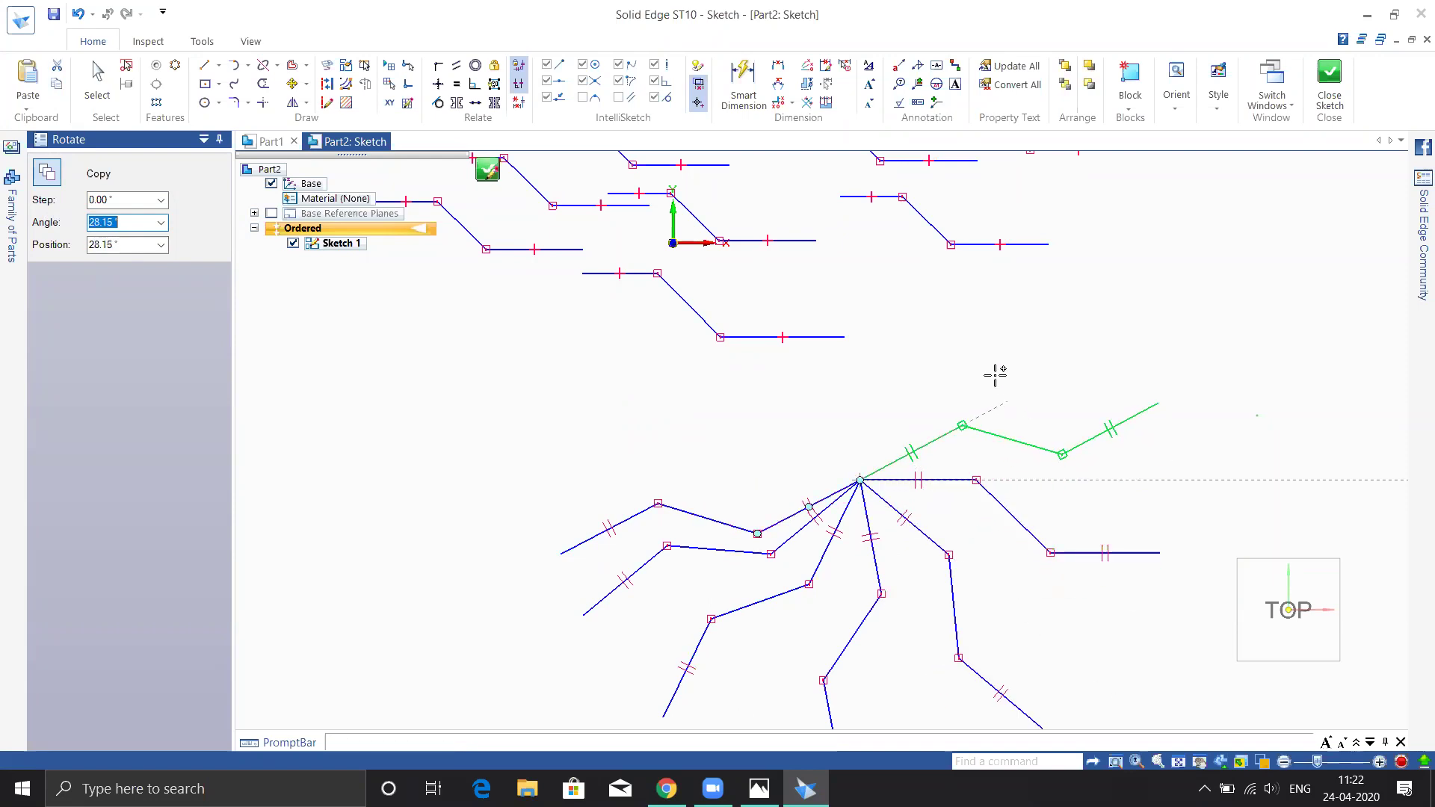
click(971, 340)
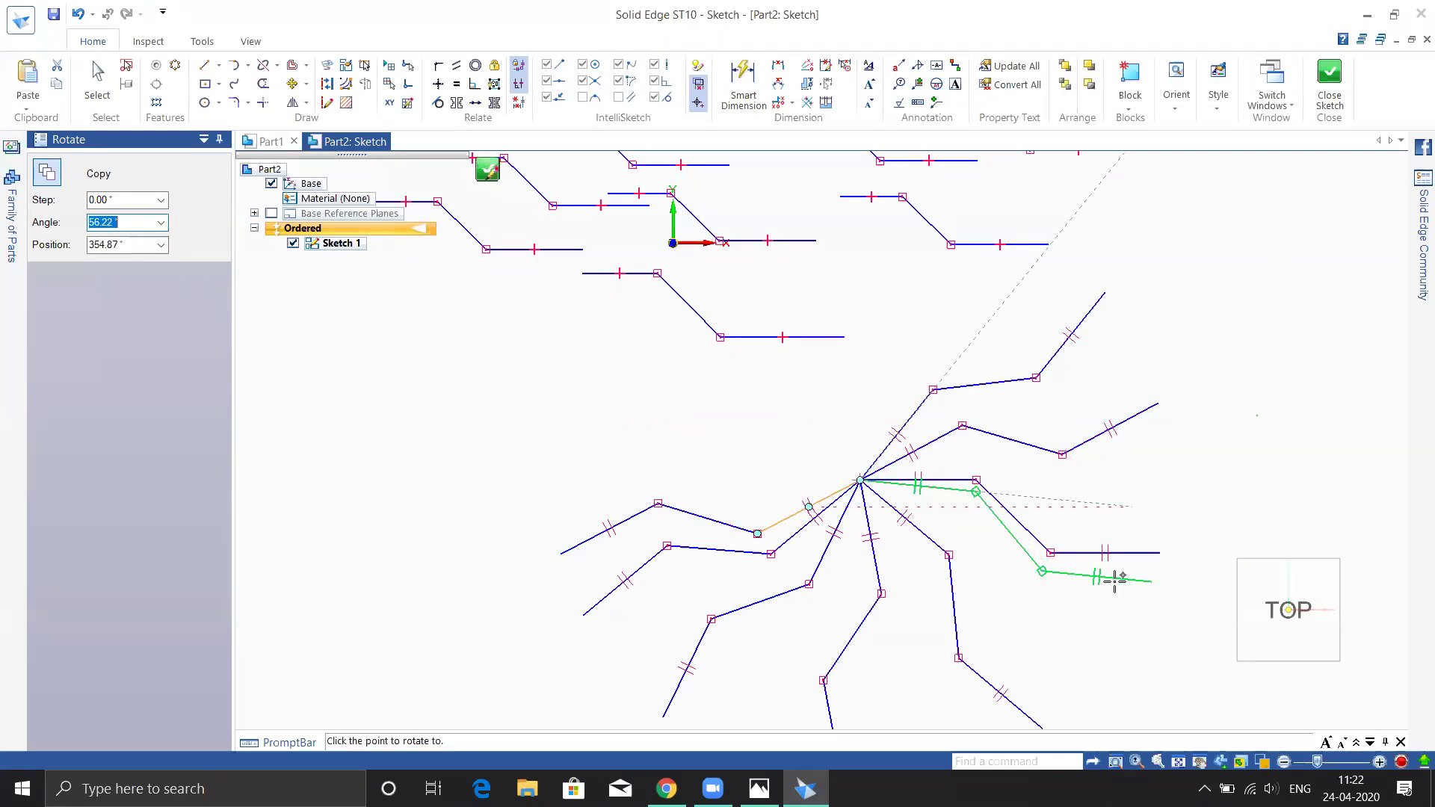
key(Escape)
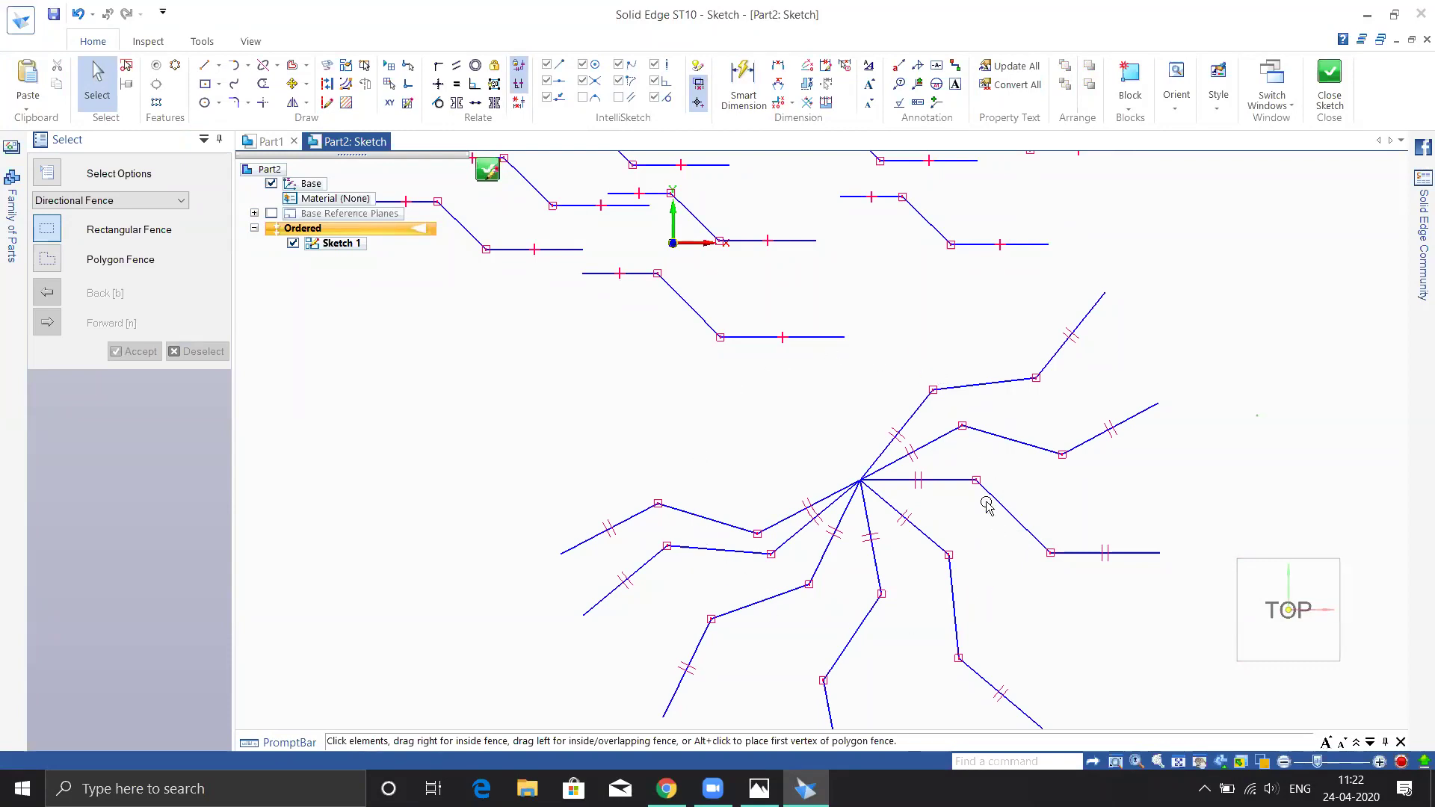
- Delete all the stepped profiles and their copies from the sketch
scroll(727, 423, down, 2)
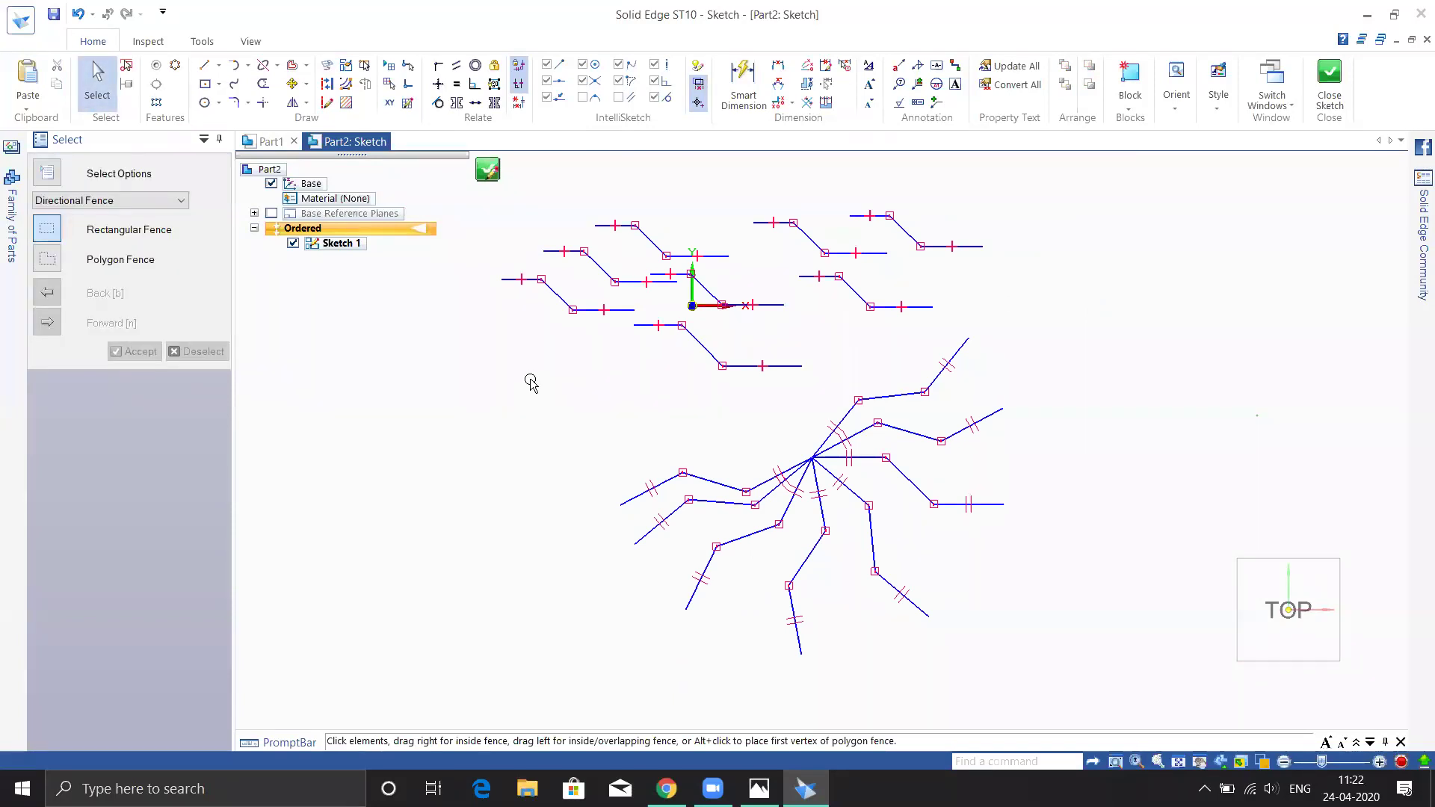
scroll(395, 334, down, 1)
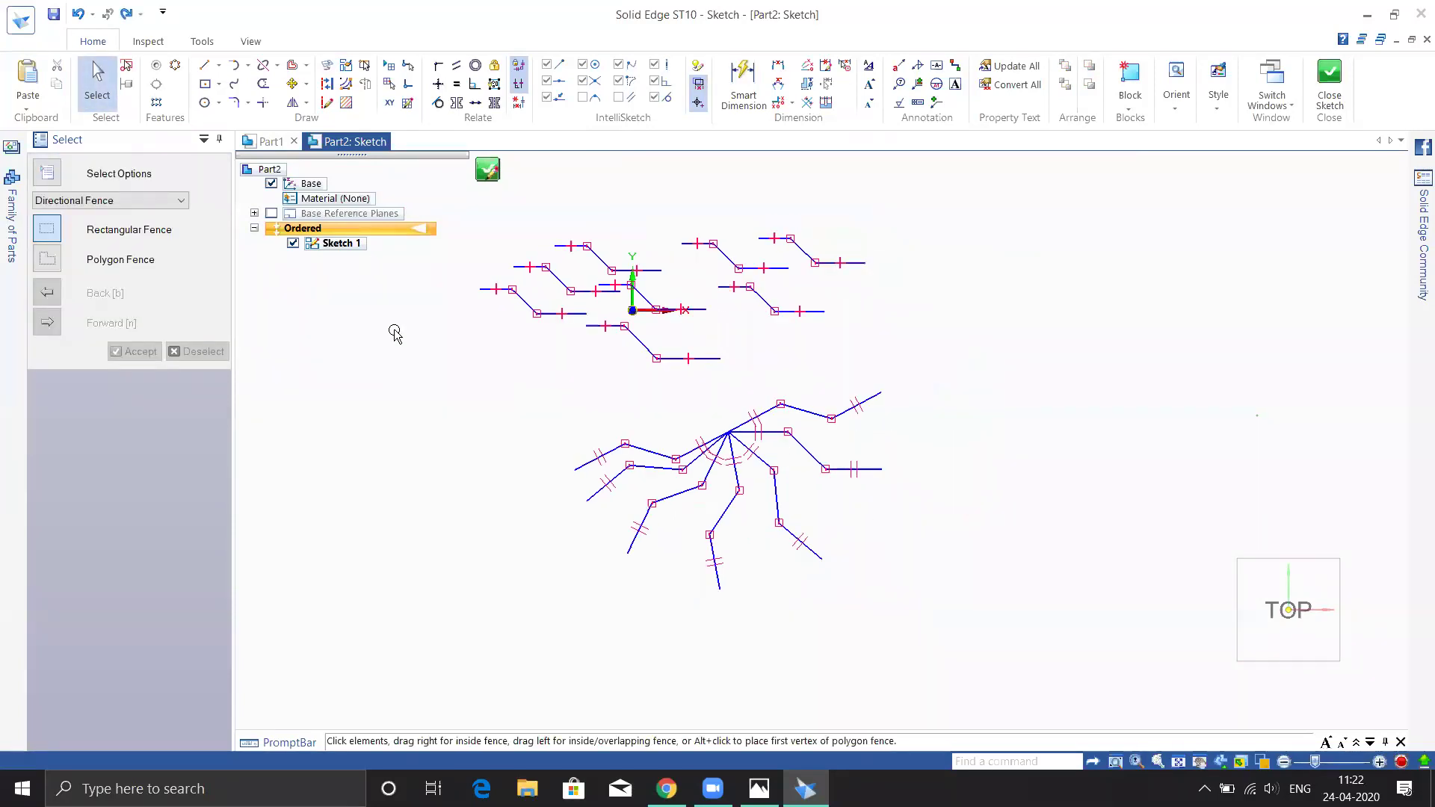
scroll(395, 334, down, 1)
drag(447, 206, 864, 574)
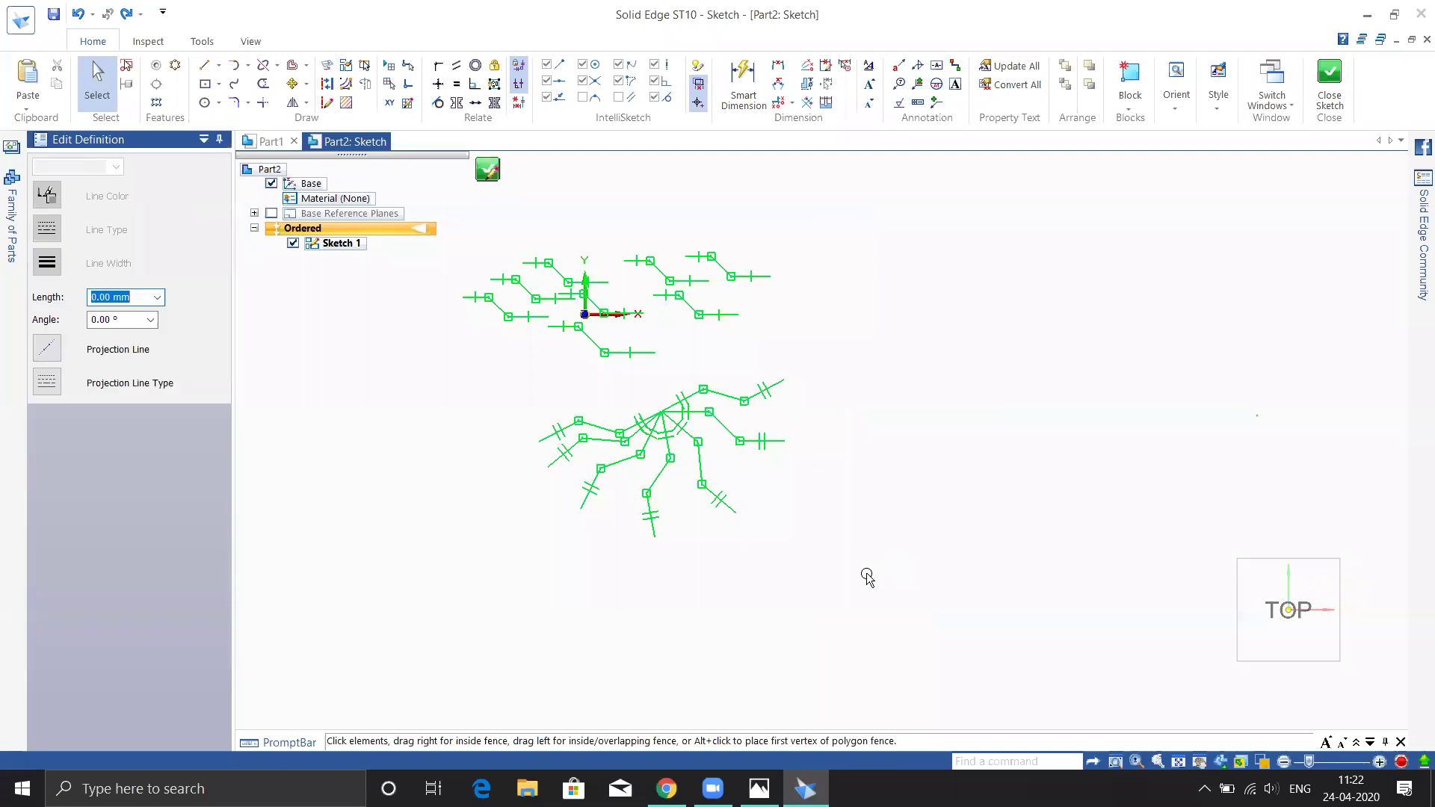
key(Delete)
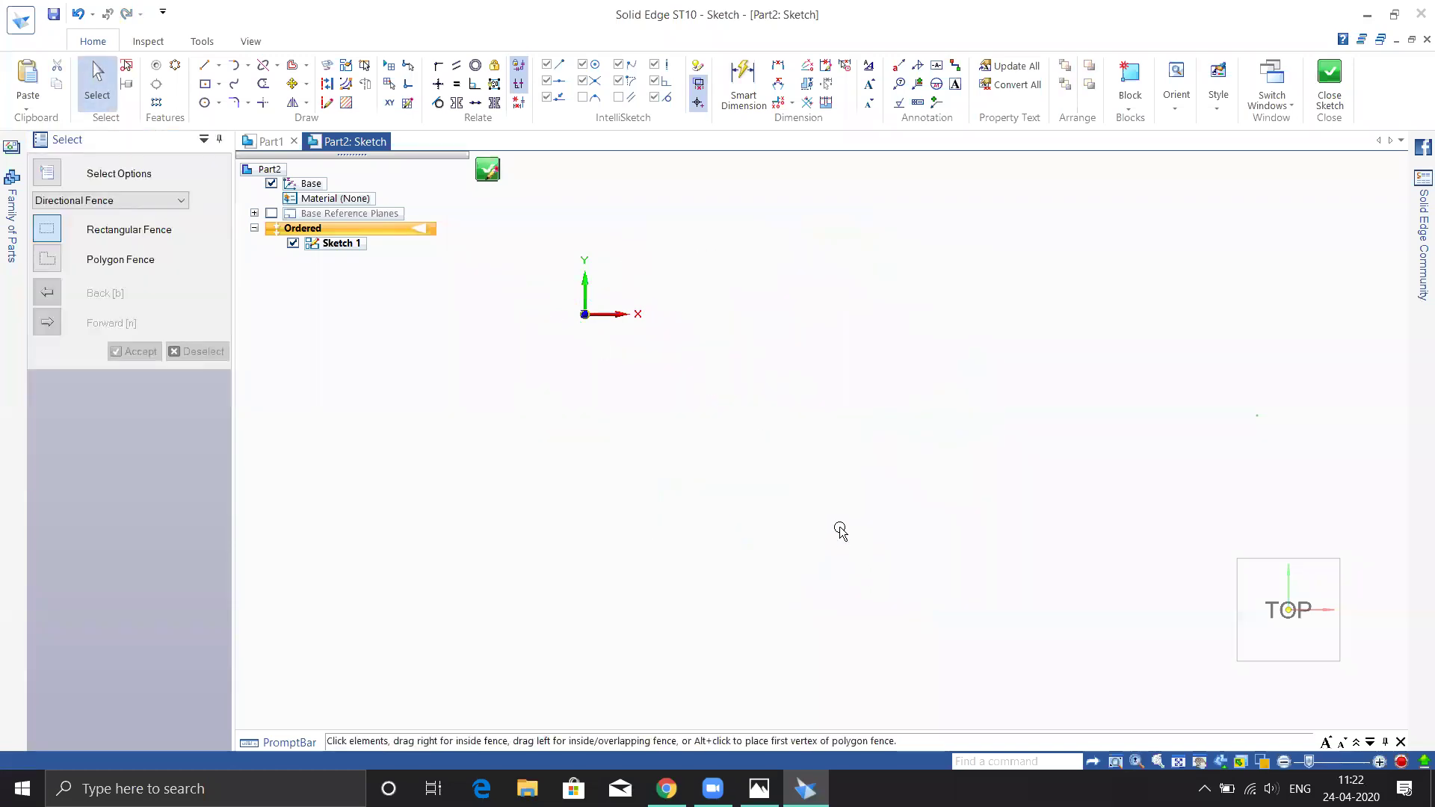
middle_click(822, 473)
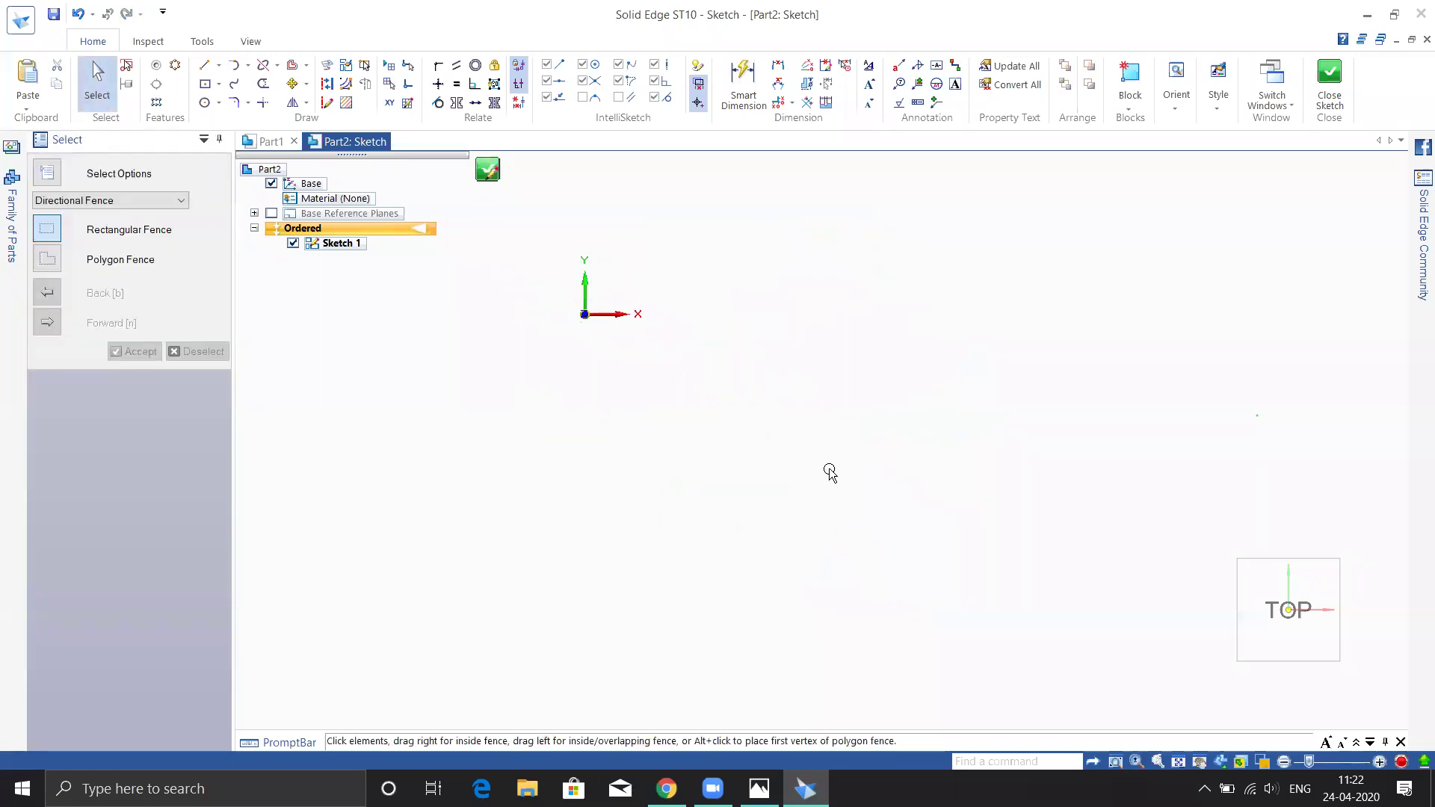
click(307, 103)
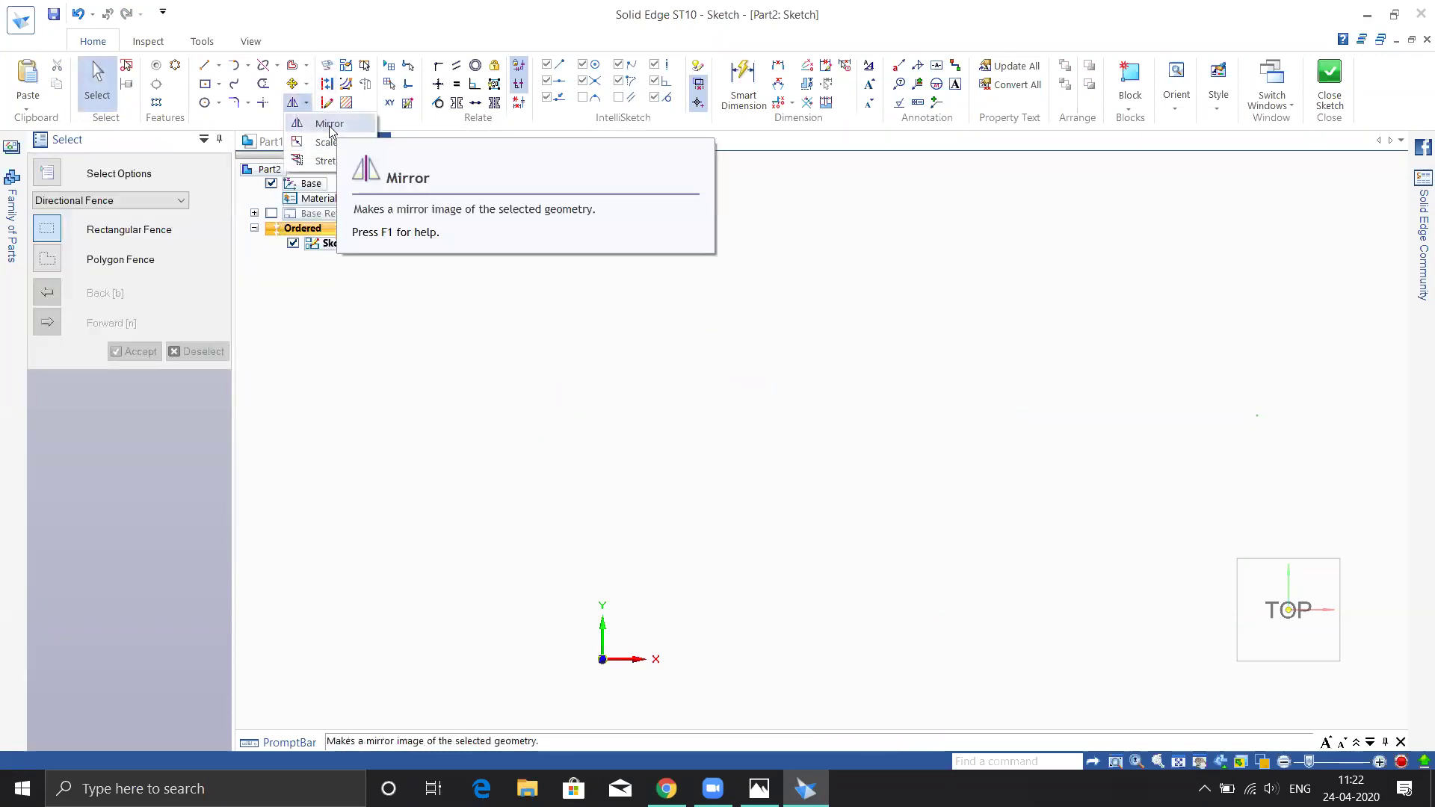
click(658, 404)
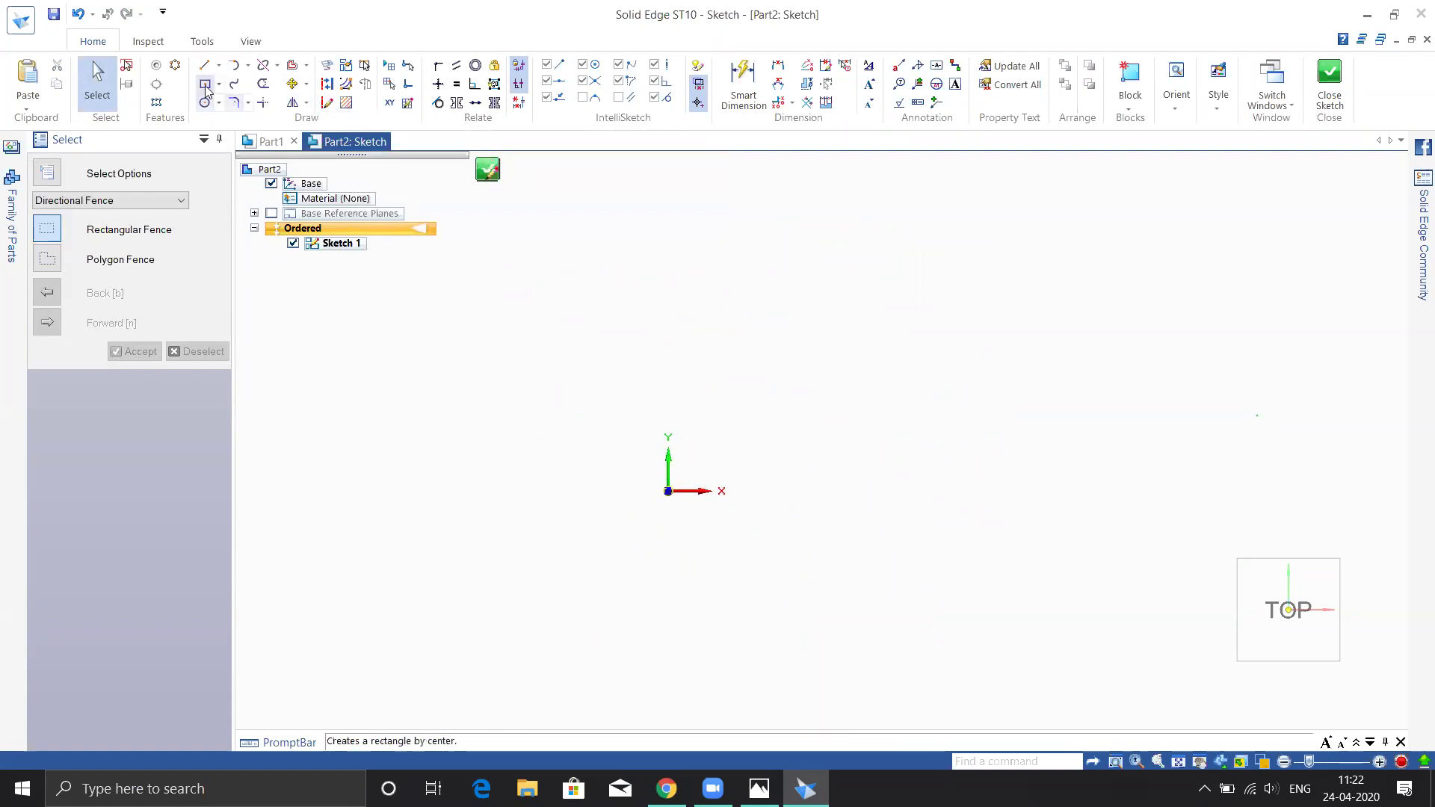
- Sketch a closed eight-sided line profile up and left of the origin, with a left edge about 48 mm and a slanted lower edge about 46 mm
click(204, 65)
shift+middle_drag(824, 379, 997, 395)
click(787, 264)
click(787, 442)
click(637, 441)
click(566, 556)
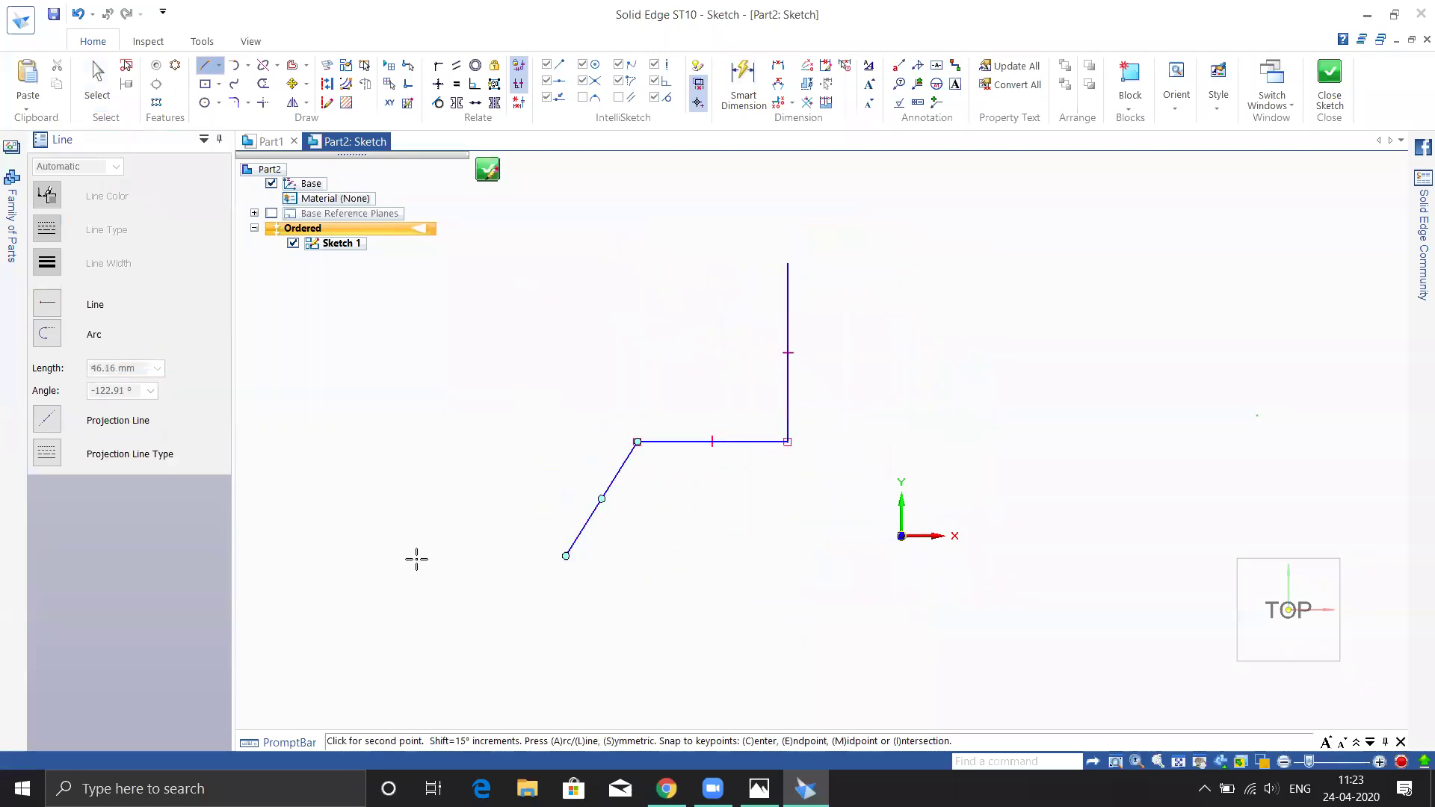
click(372, 555)
click(372, 415)
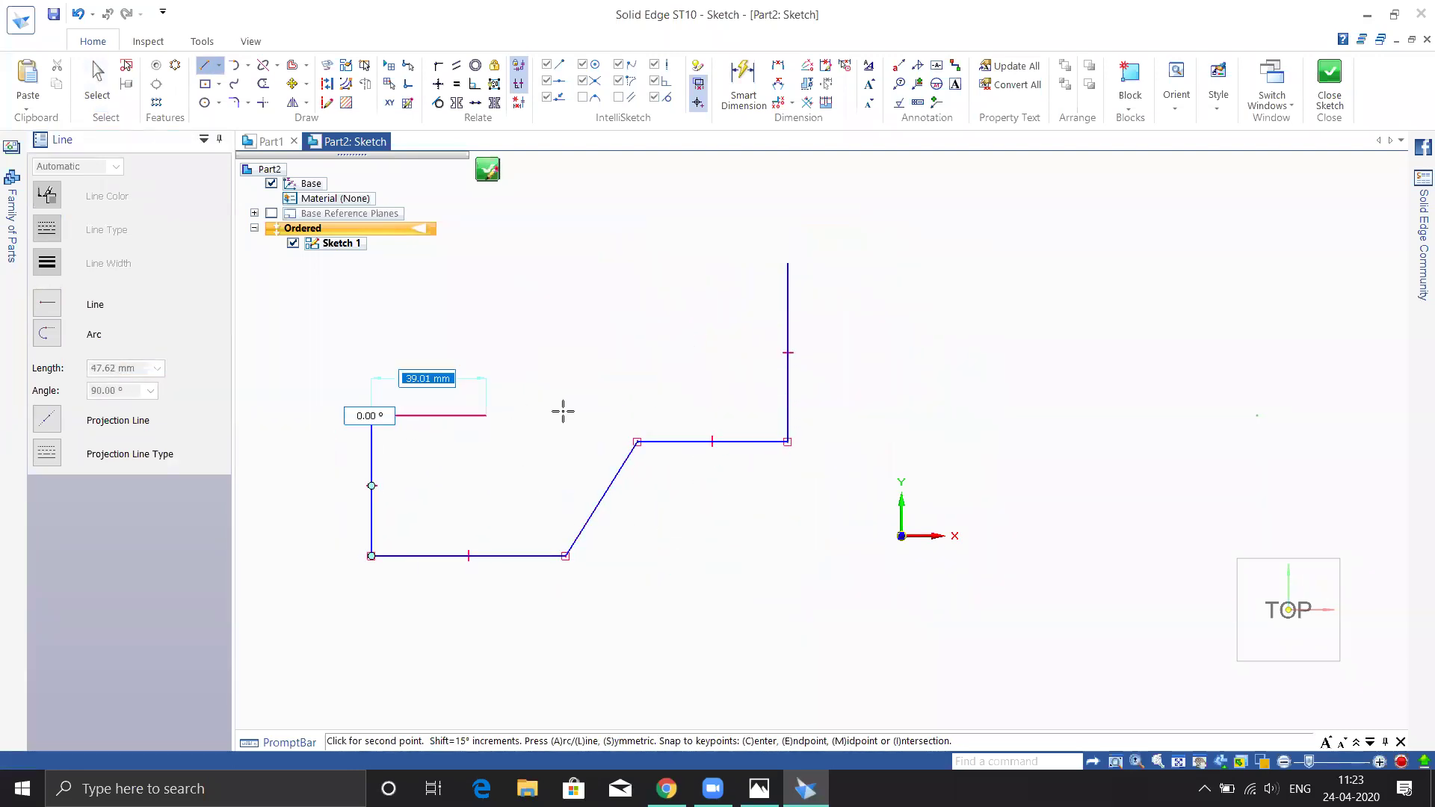
click(496, 415)
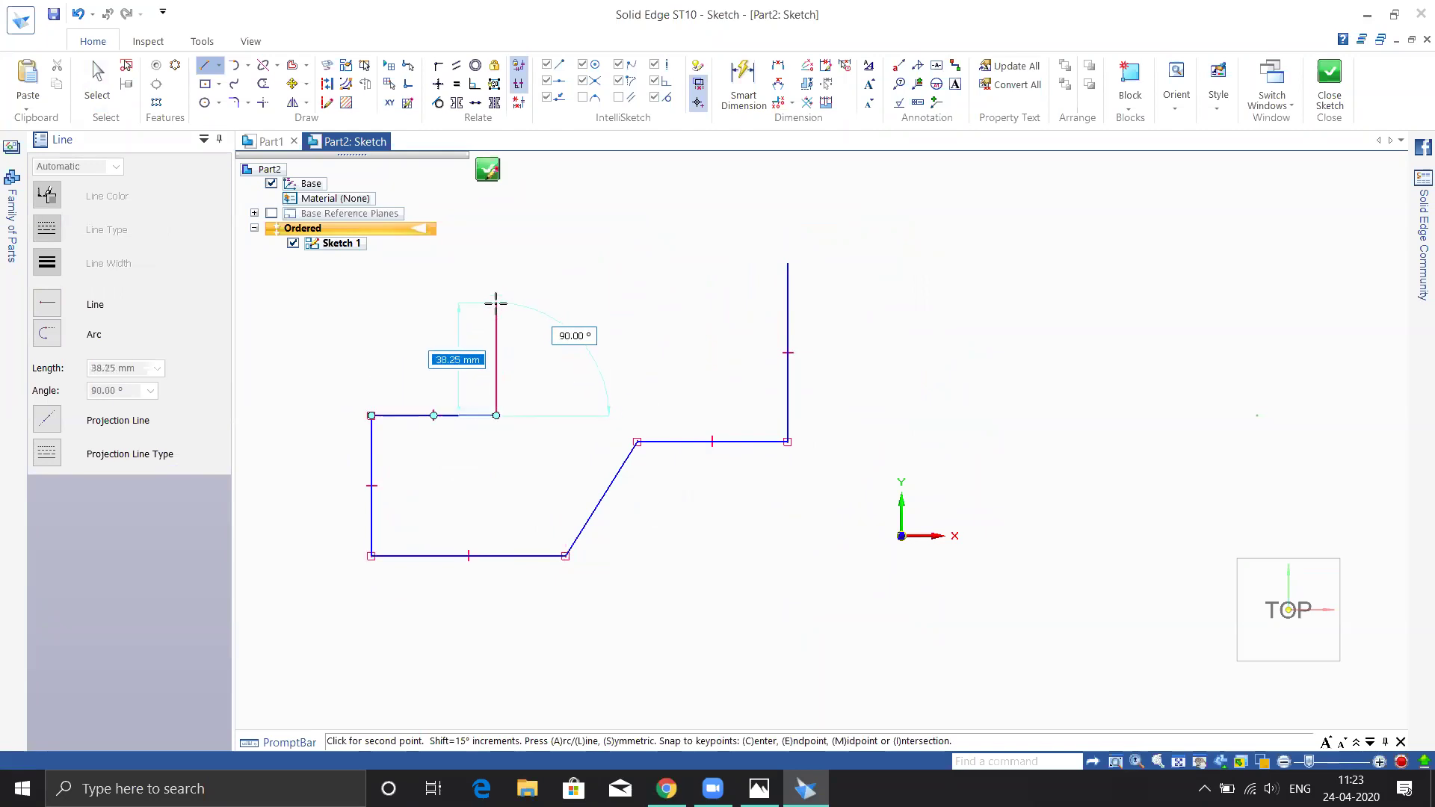
click(496, 304)
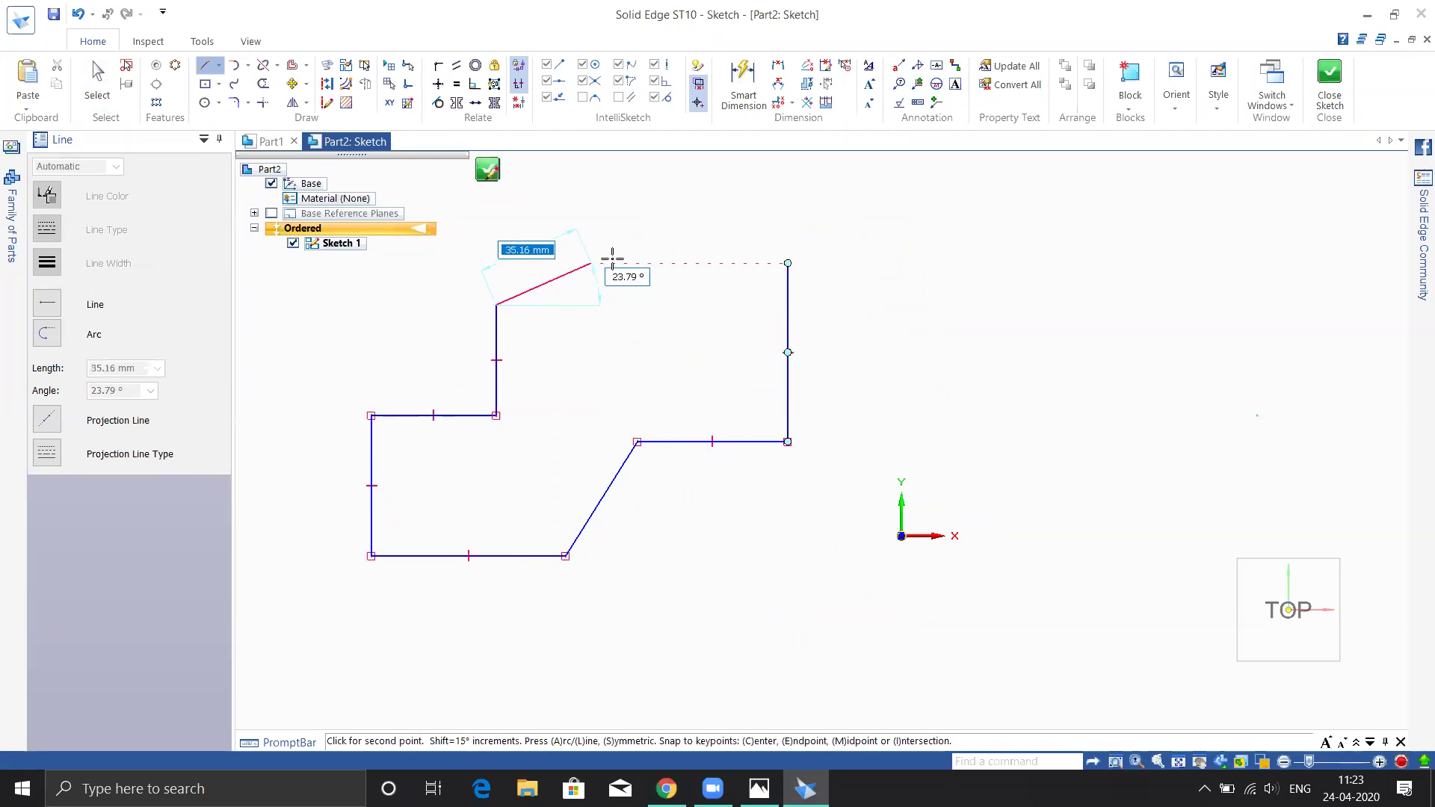
click(788, 263)
key(Escape)
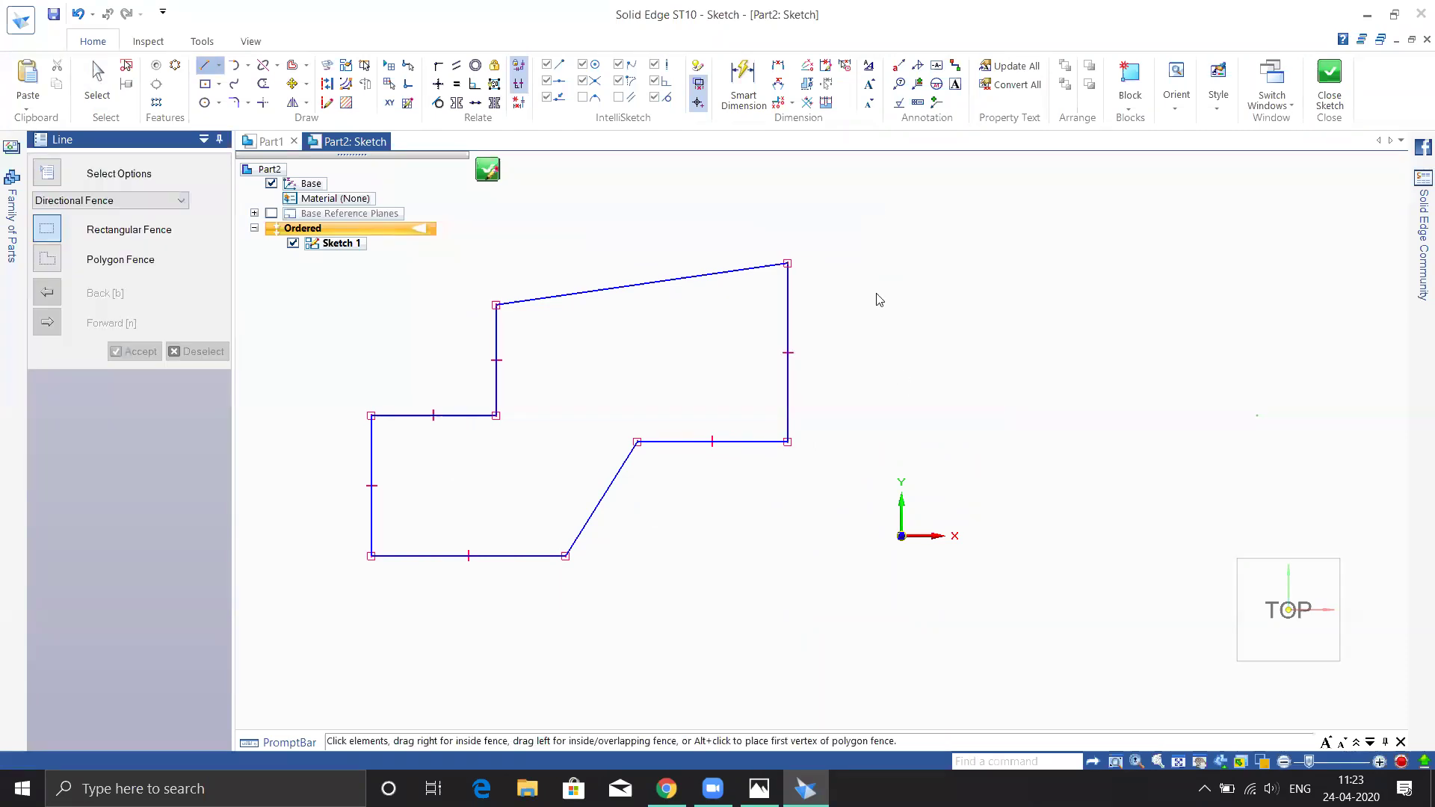
key(Escape)
- Mirror a copy of the entire closed profile about a freehand line at about -65° to its right
scroll(737, 471, down, 3)
scroll(737, 478, up, 1)
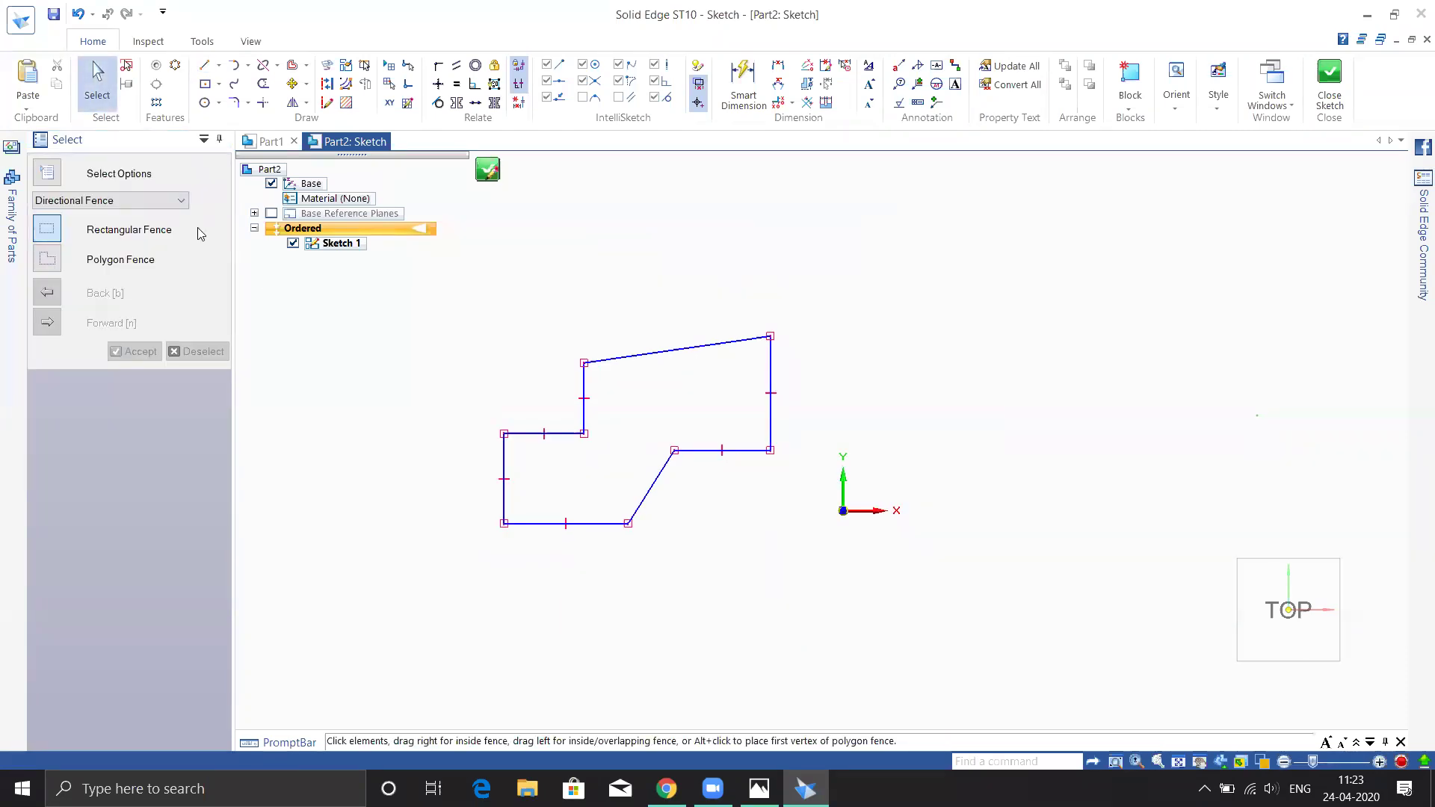
click(306, 103)
click(314, 120)
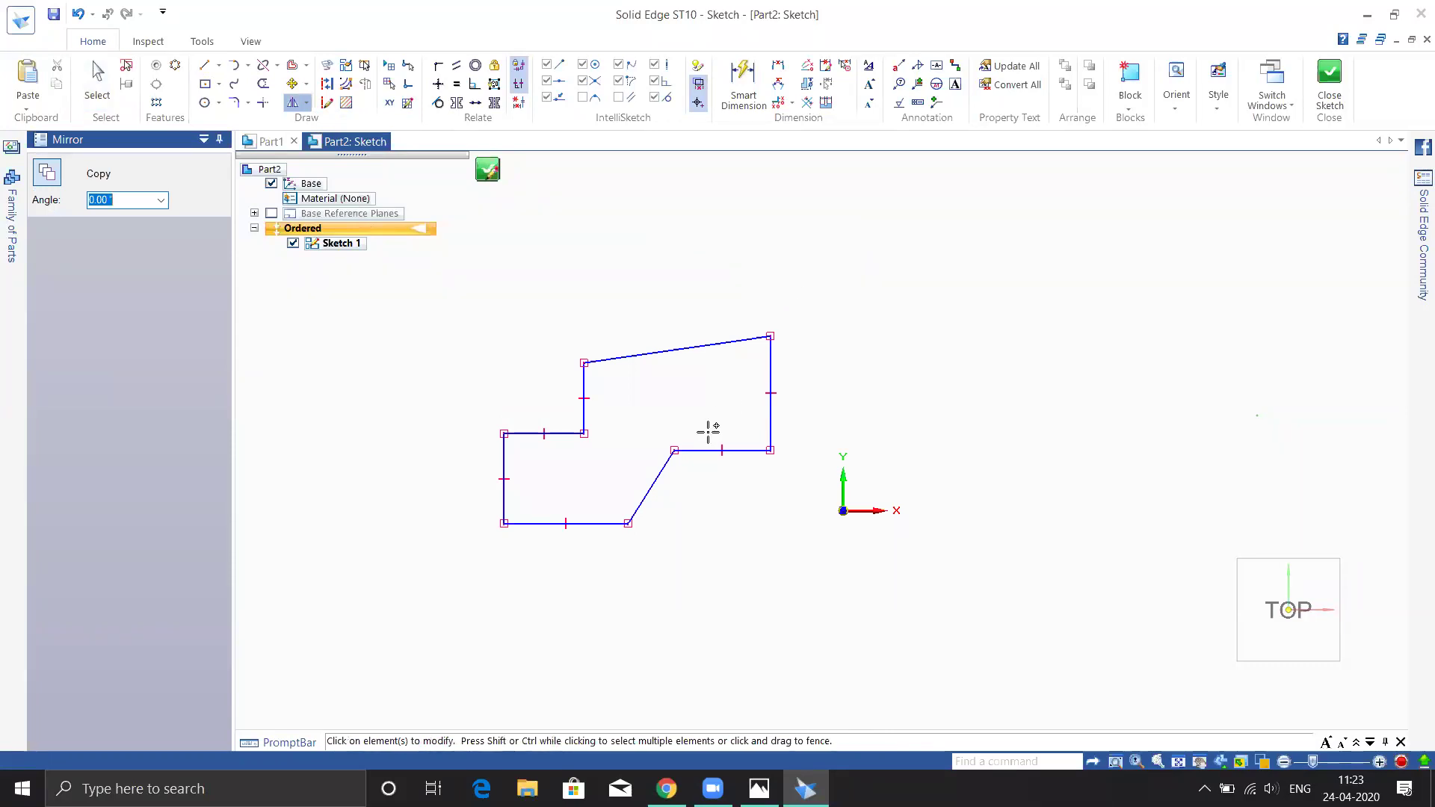
key(ctrl+a)
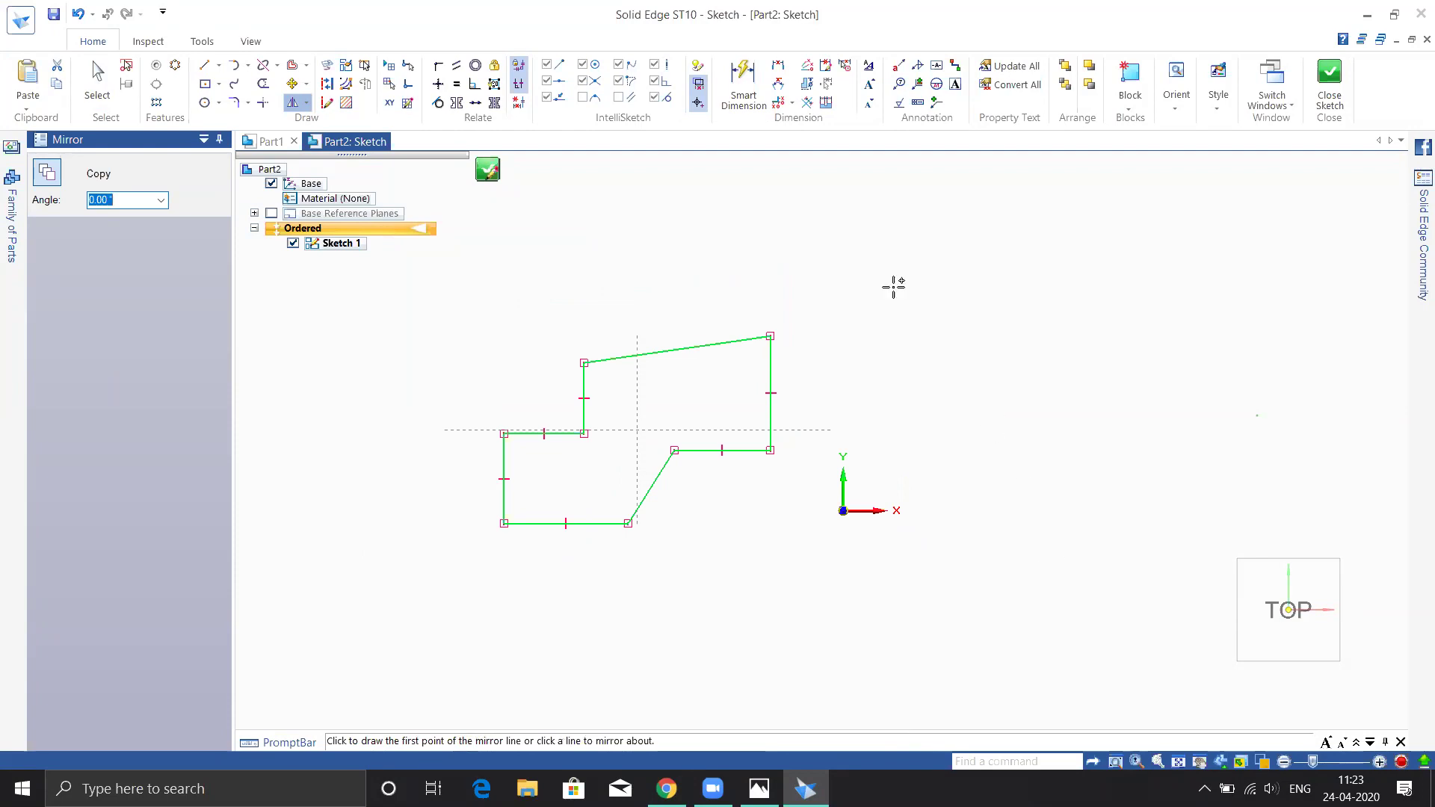
click(795, 227)
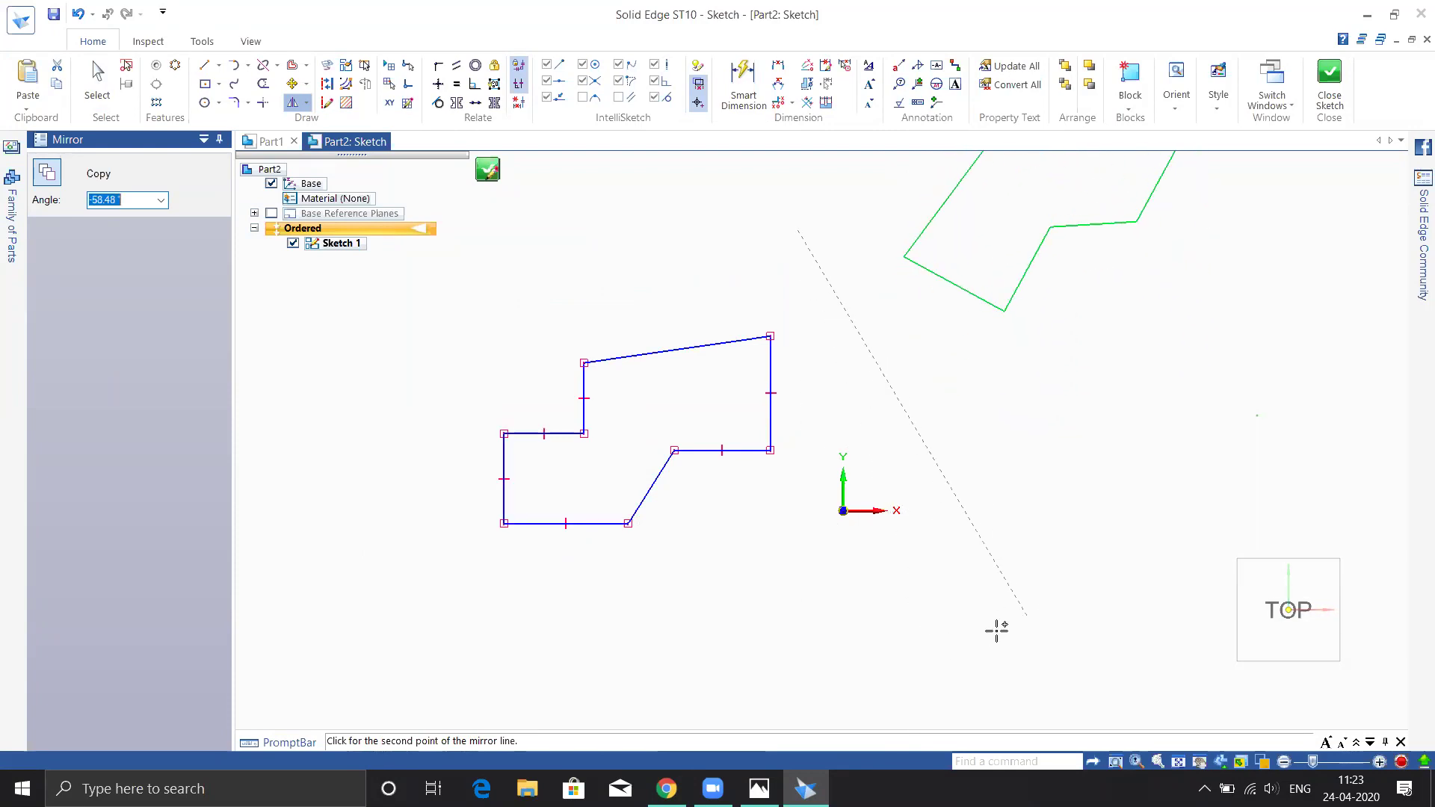
click(984, 631)
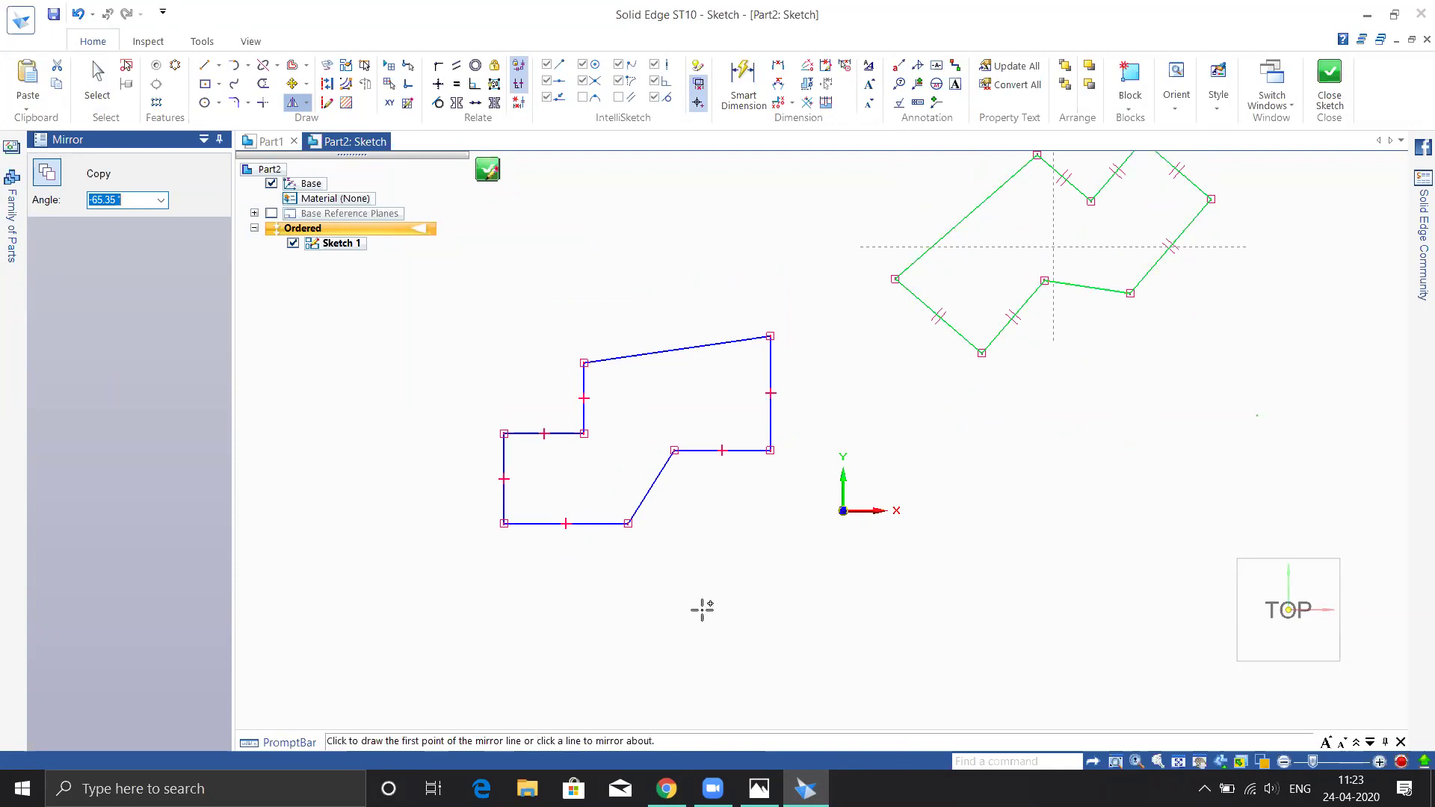
- Pull the upper right vertex of the original profile upward to reshape it without affecting the mirrored copy, and undo the change
key(Escape)
shift+middle_drag(762, 581, 643, 628)
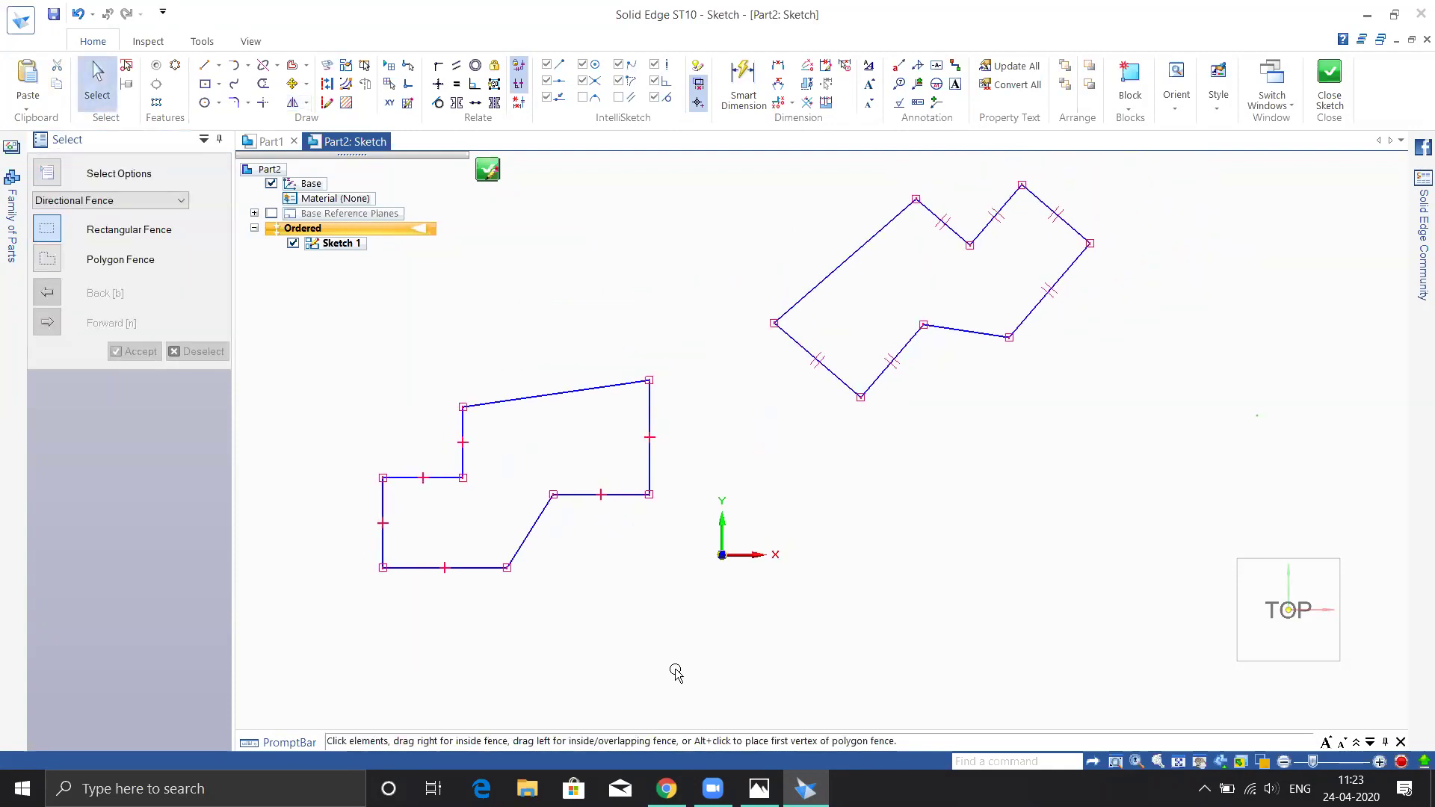
click(608, 388)
drag(642, 367, 660, 207)
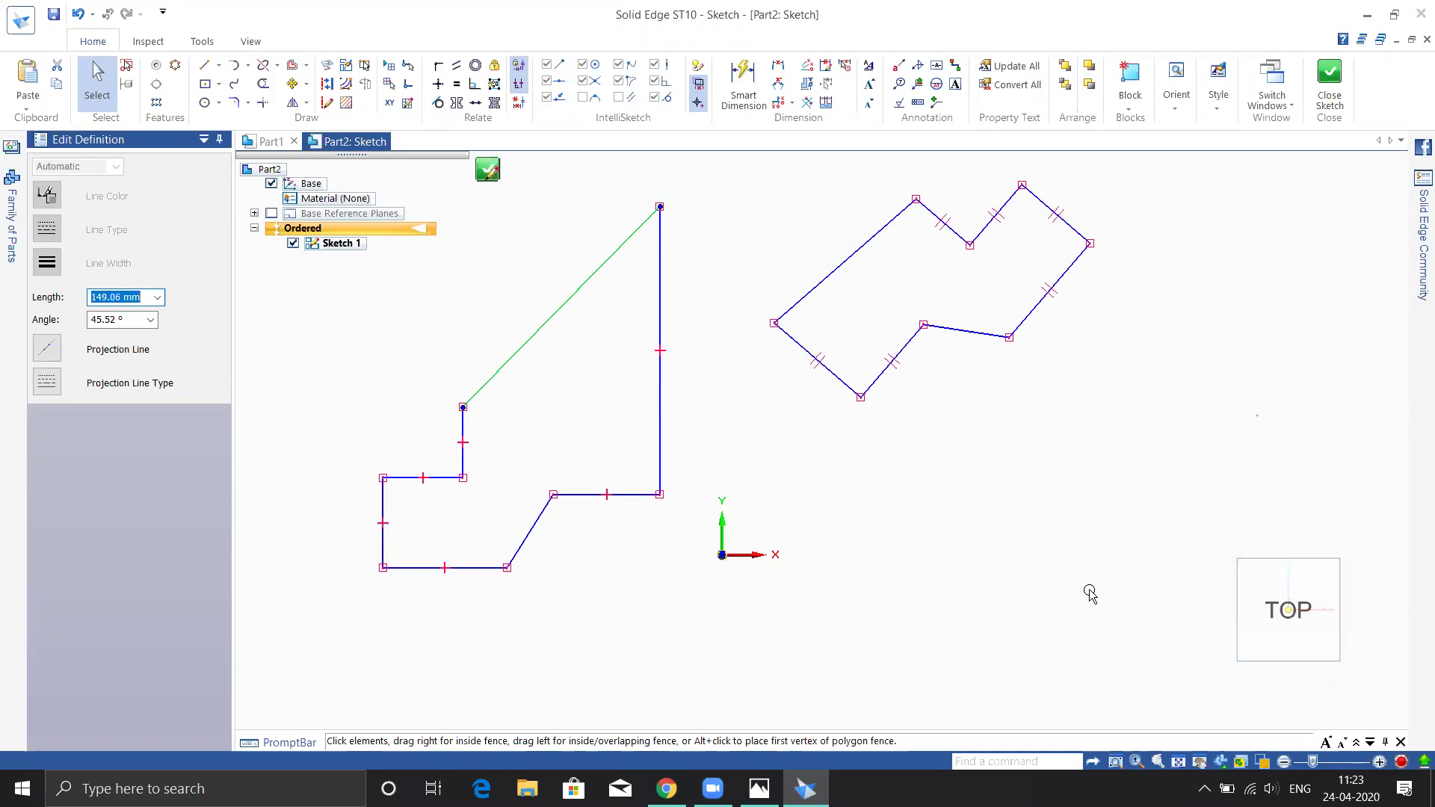
key(ctrl+z)
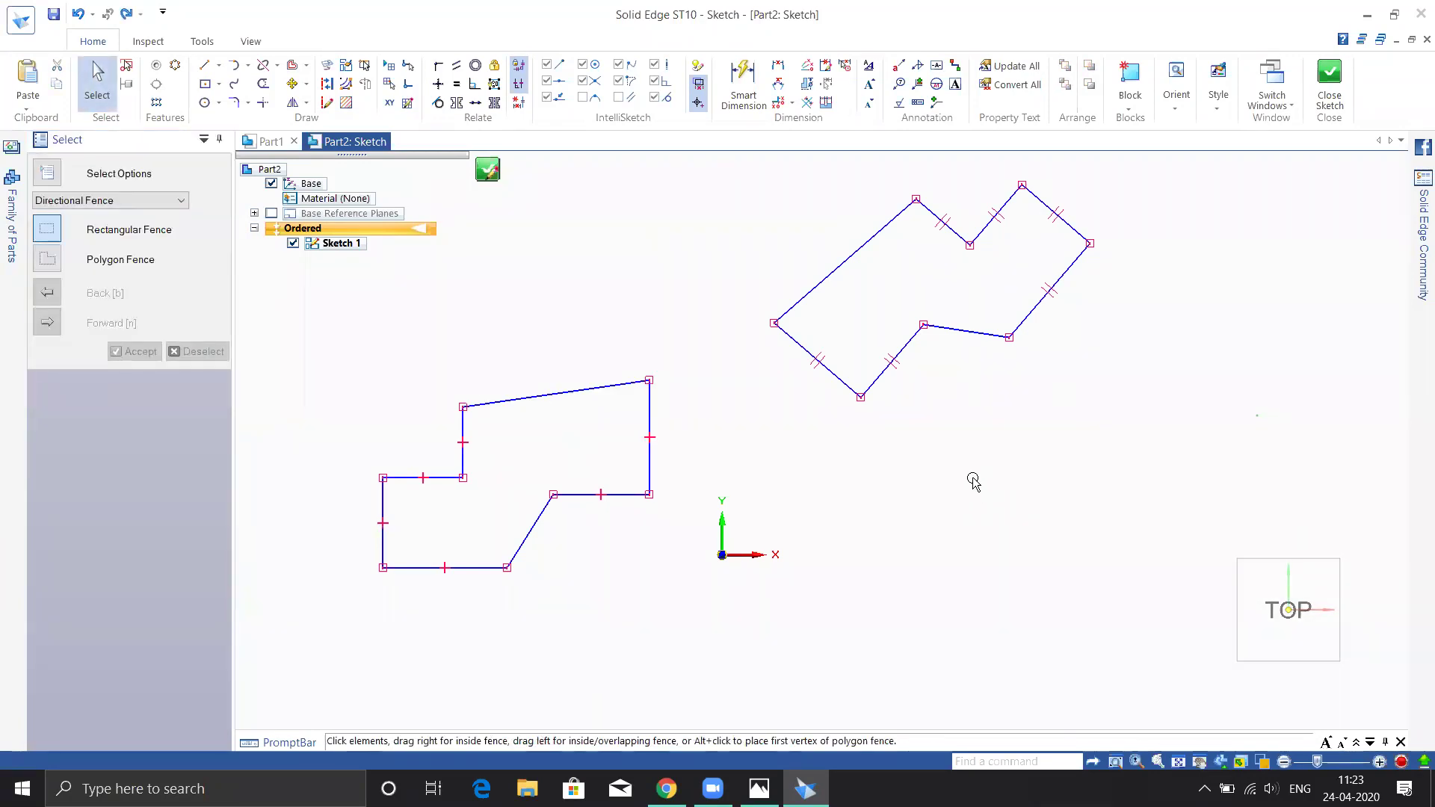
- Move the original profile's slanted top edge upward and shift the vertical step edge at its end outward
click(843, 380)
mouse_move(642, 381)
mouse_down()
mouse_move(598, 362)
mouse_move(582, 307)
mouse_up()
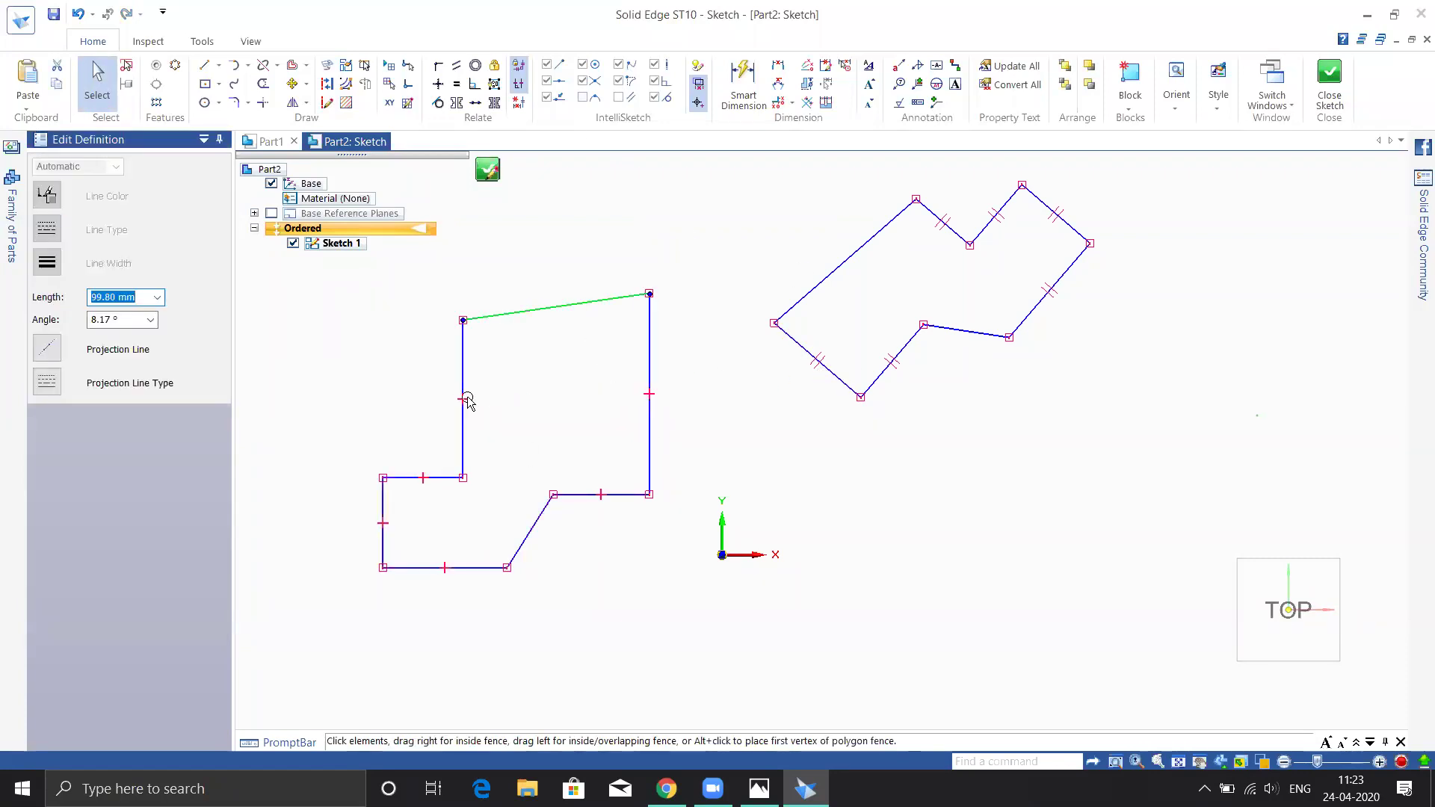
mouse_move(462, 333)
mouse_down()
mouse_move(465, 317)
mouse_move(413, 324)
mouse_up()
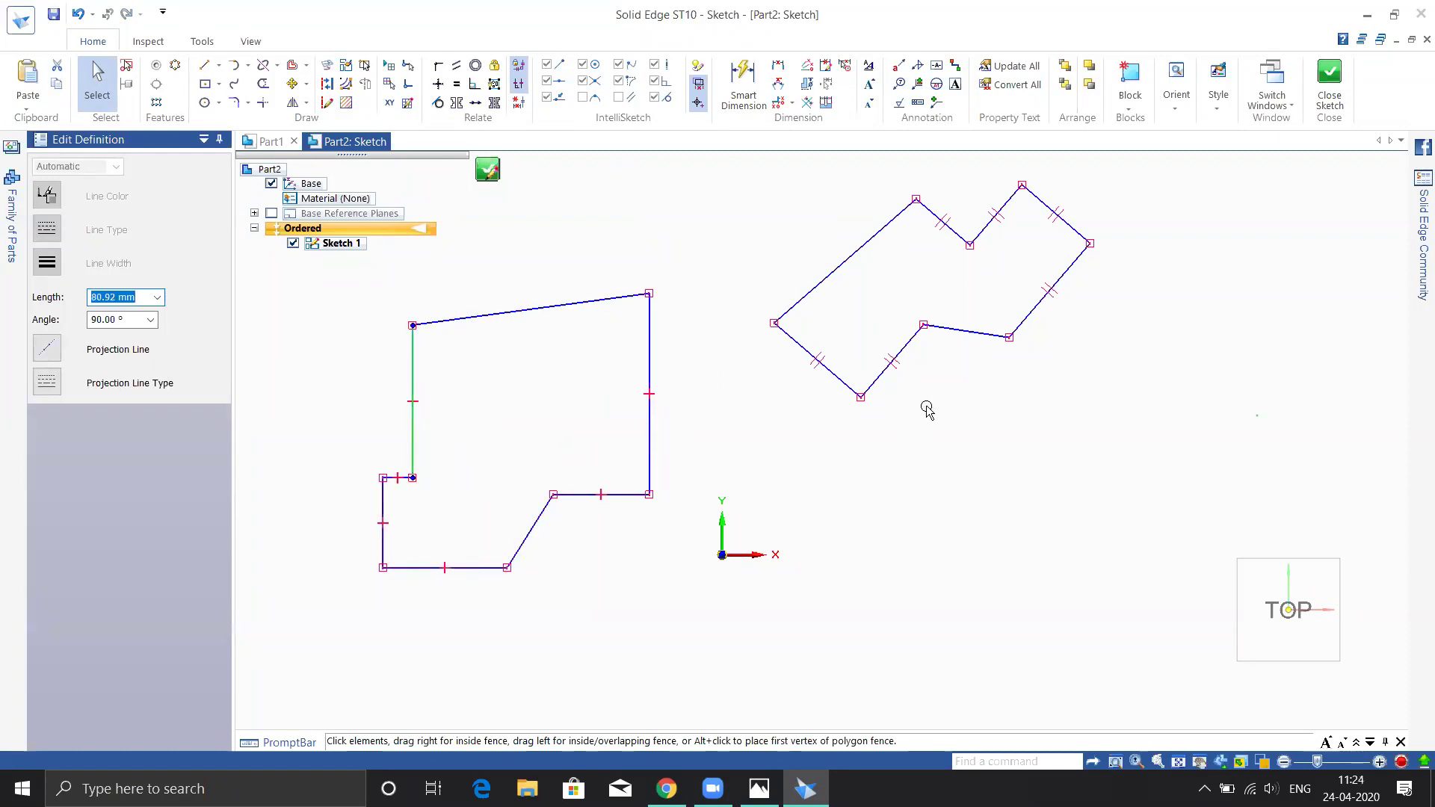
- Undo both edge moves and the slanted mirrored copy, keeping only the original profile
key(ctrl+z)
key(ctrl+z)
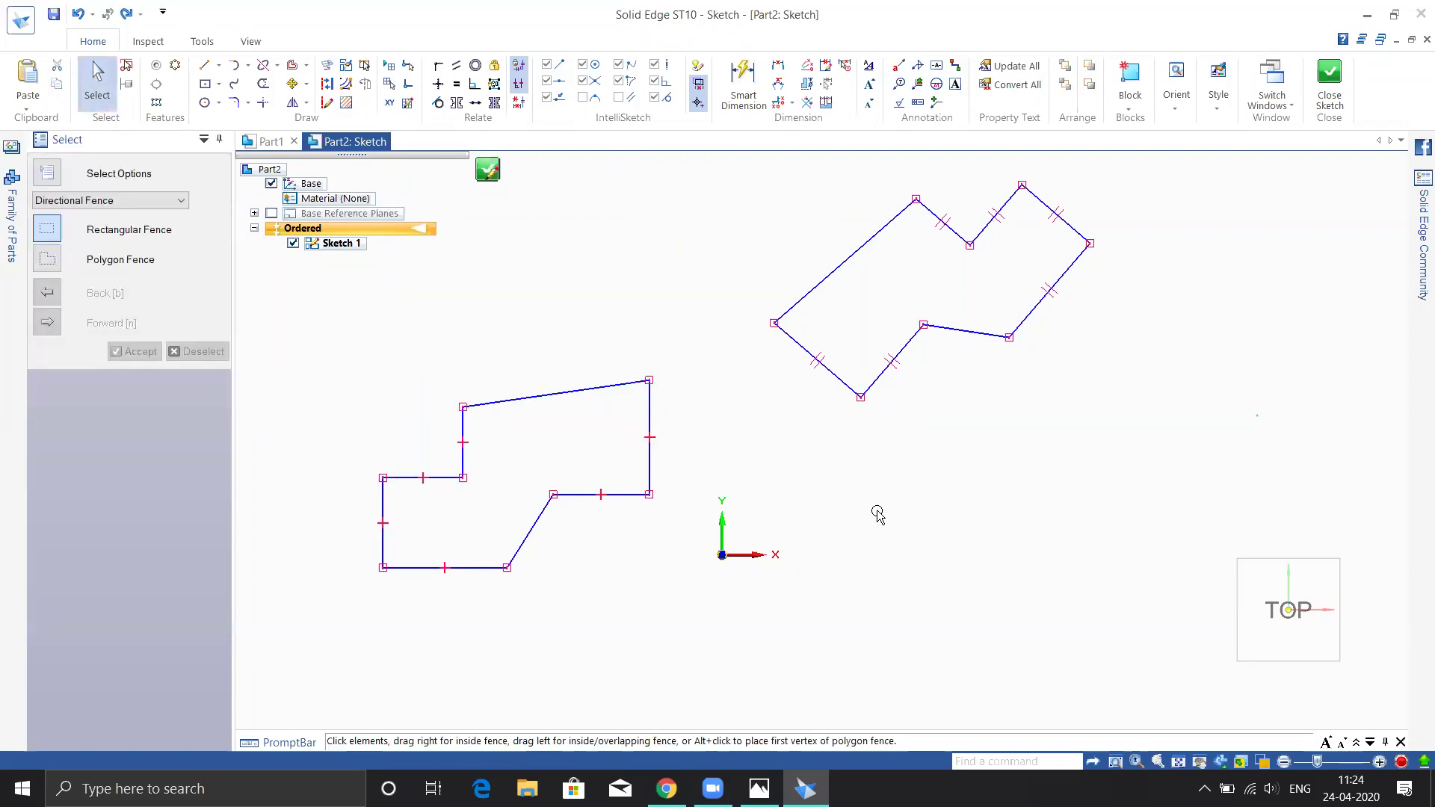
key(ctrl+z)
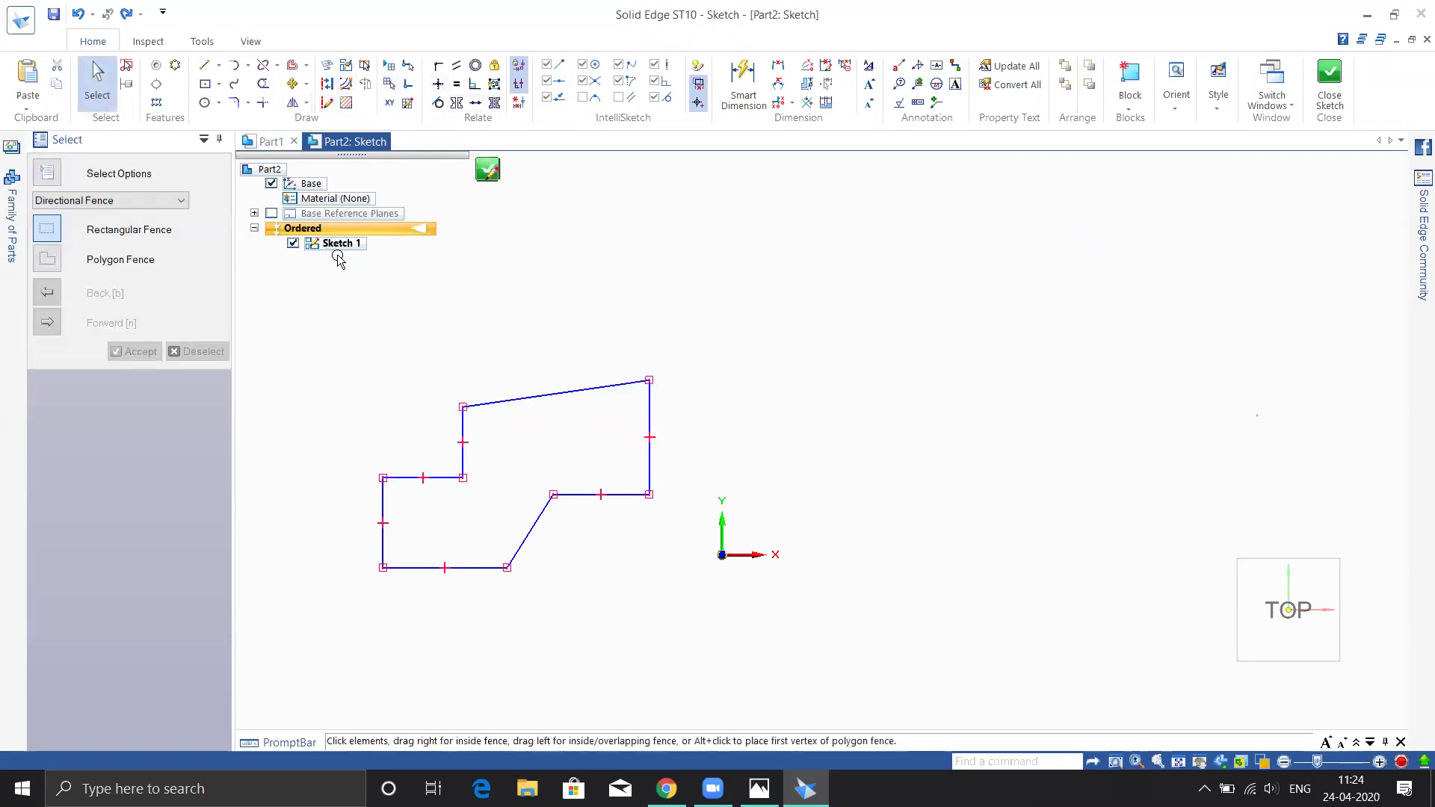
- Sketch a vertical line about 185 mm long to the right of the origin as a mirror axis
click(204, 65)
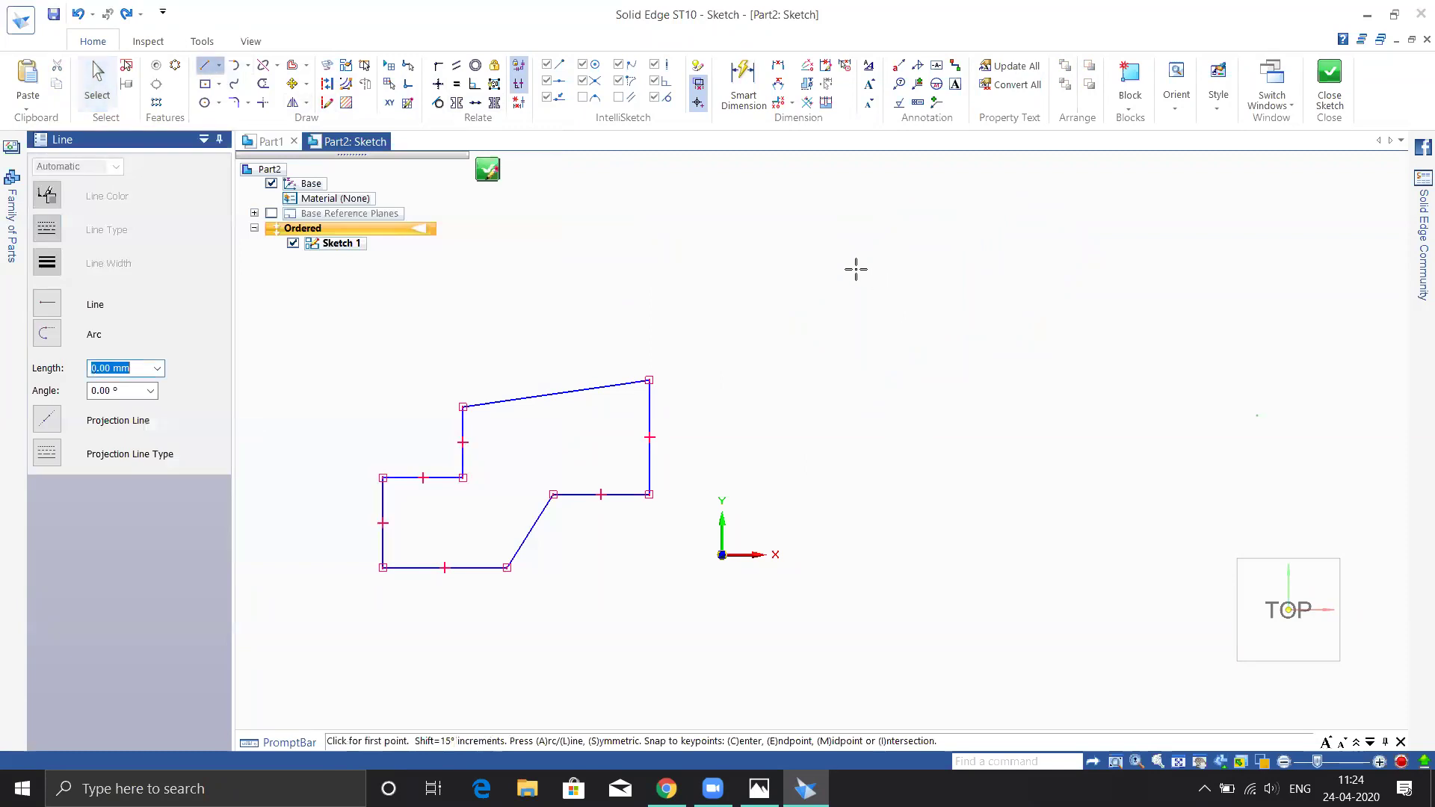
click(839, 264)
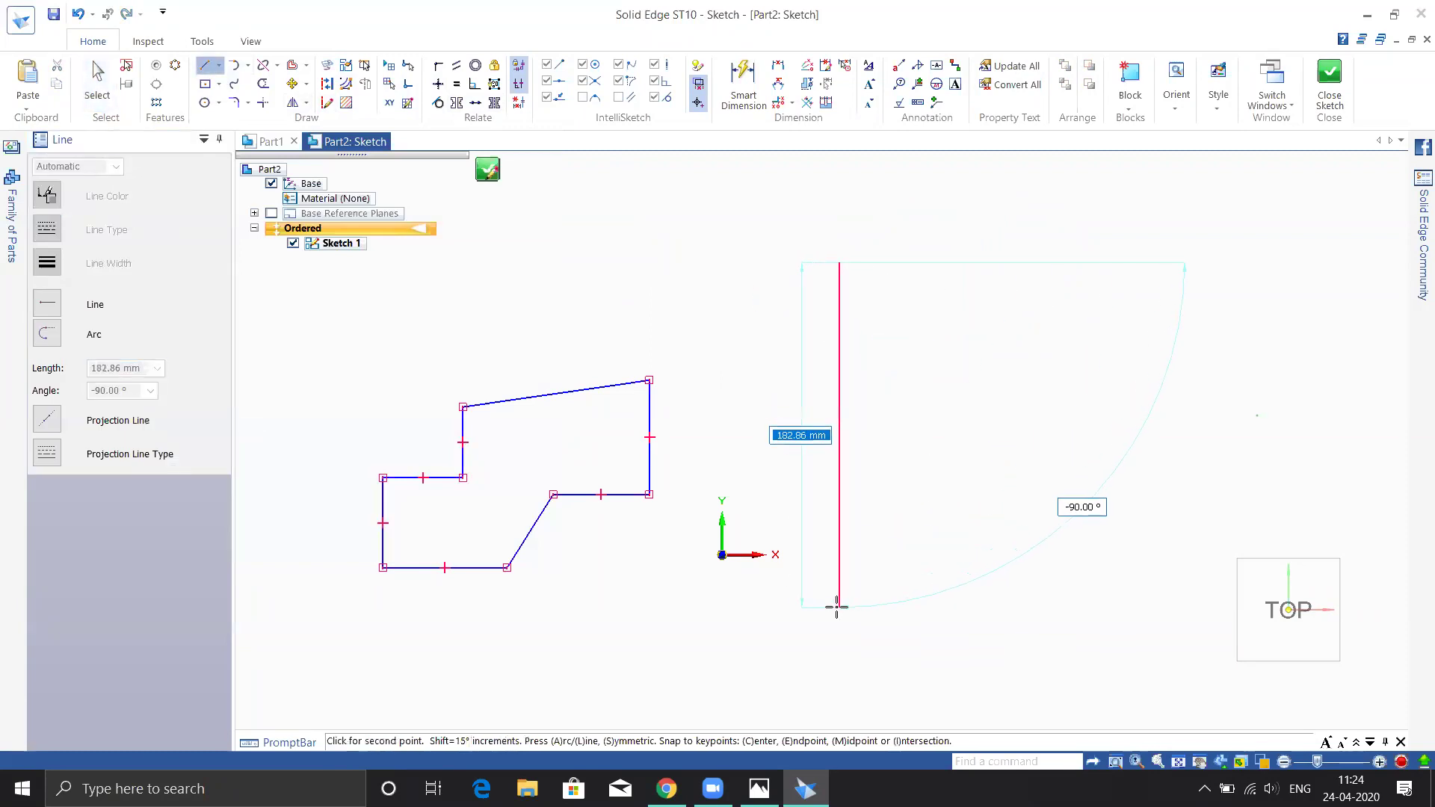
click(839, 617)
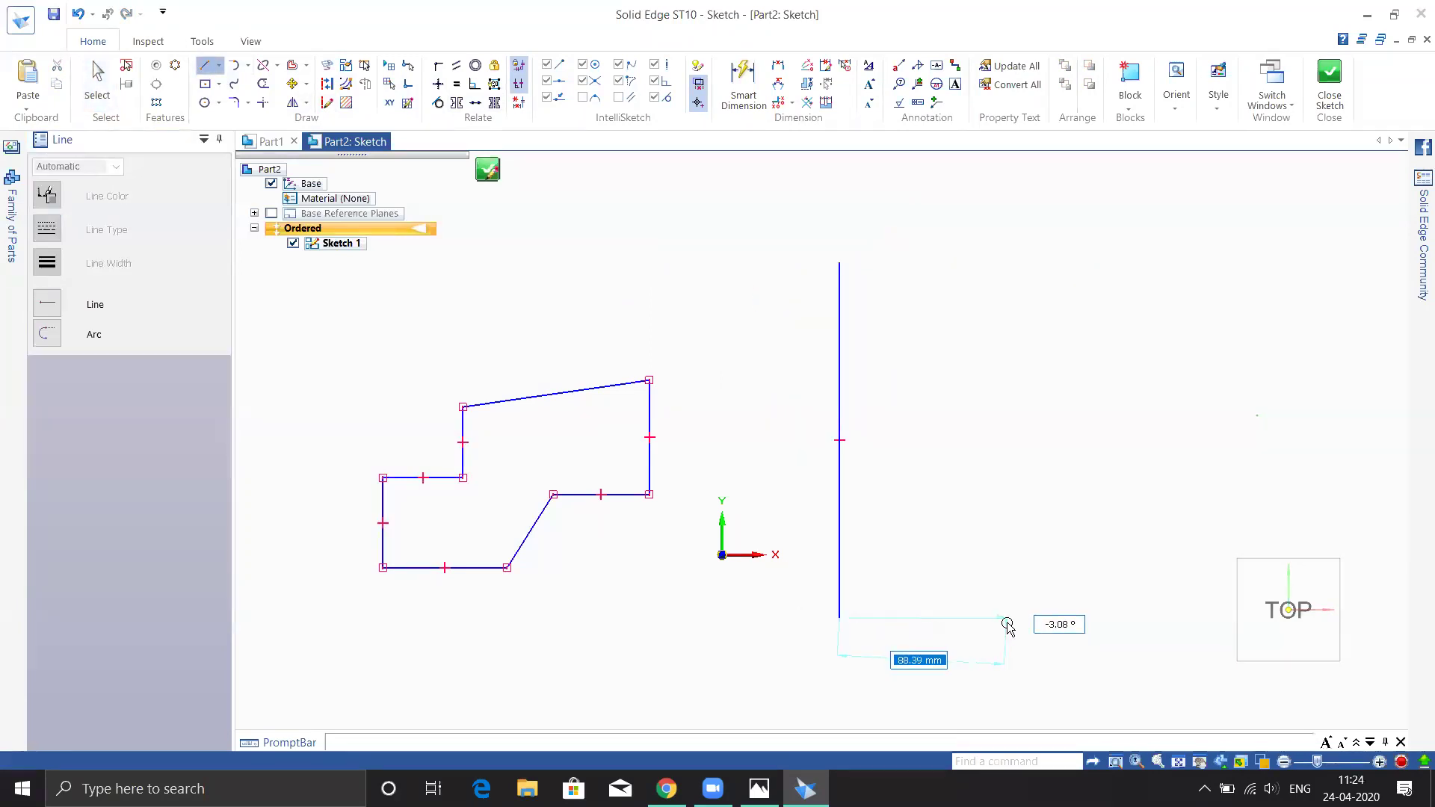
key(Escape)
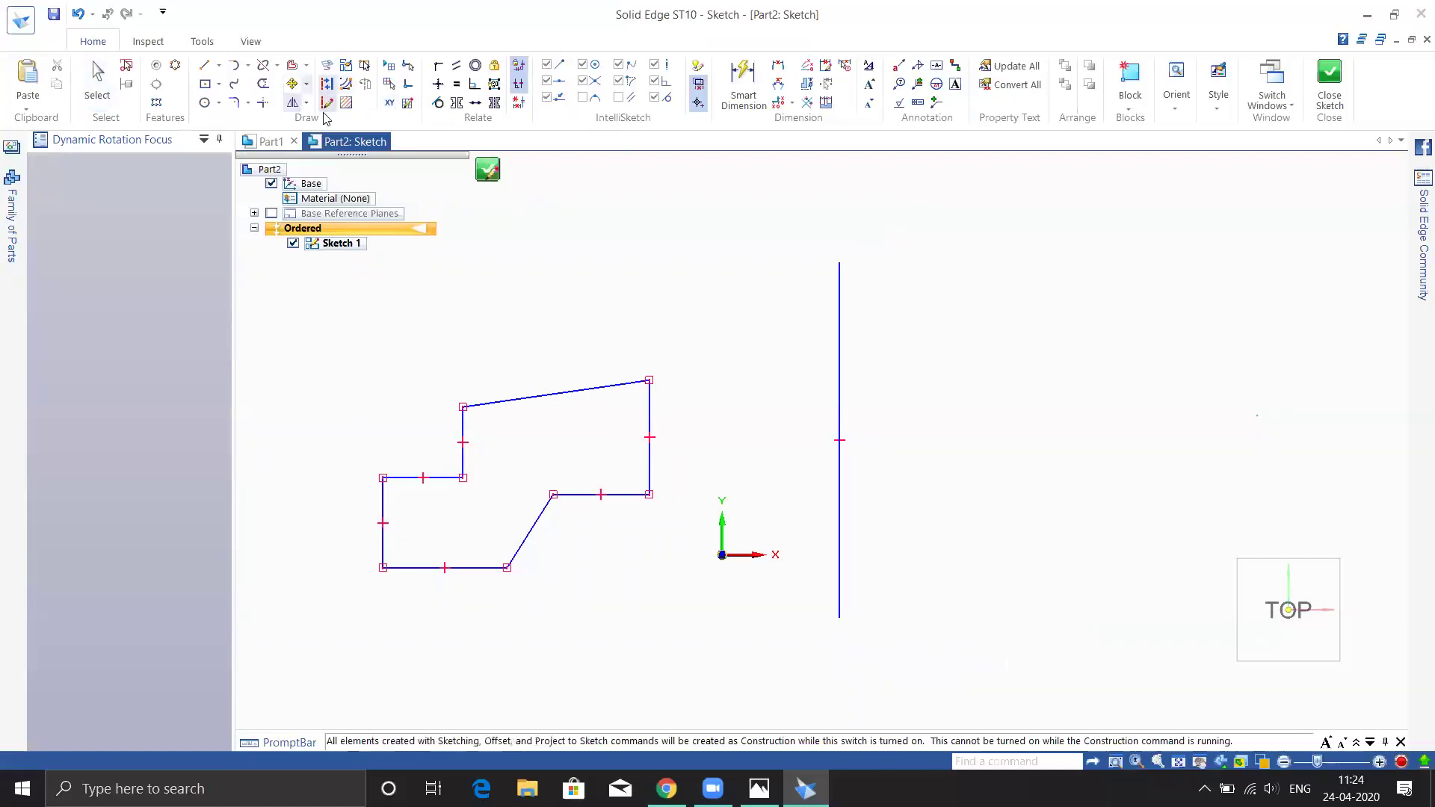
- Mirror a copy of the entire closed profile about the vertical line
click(292, 103)
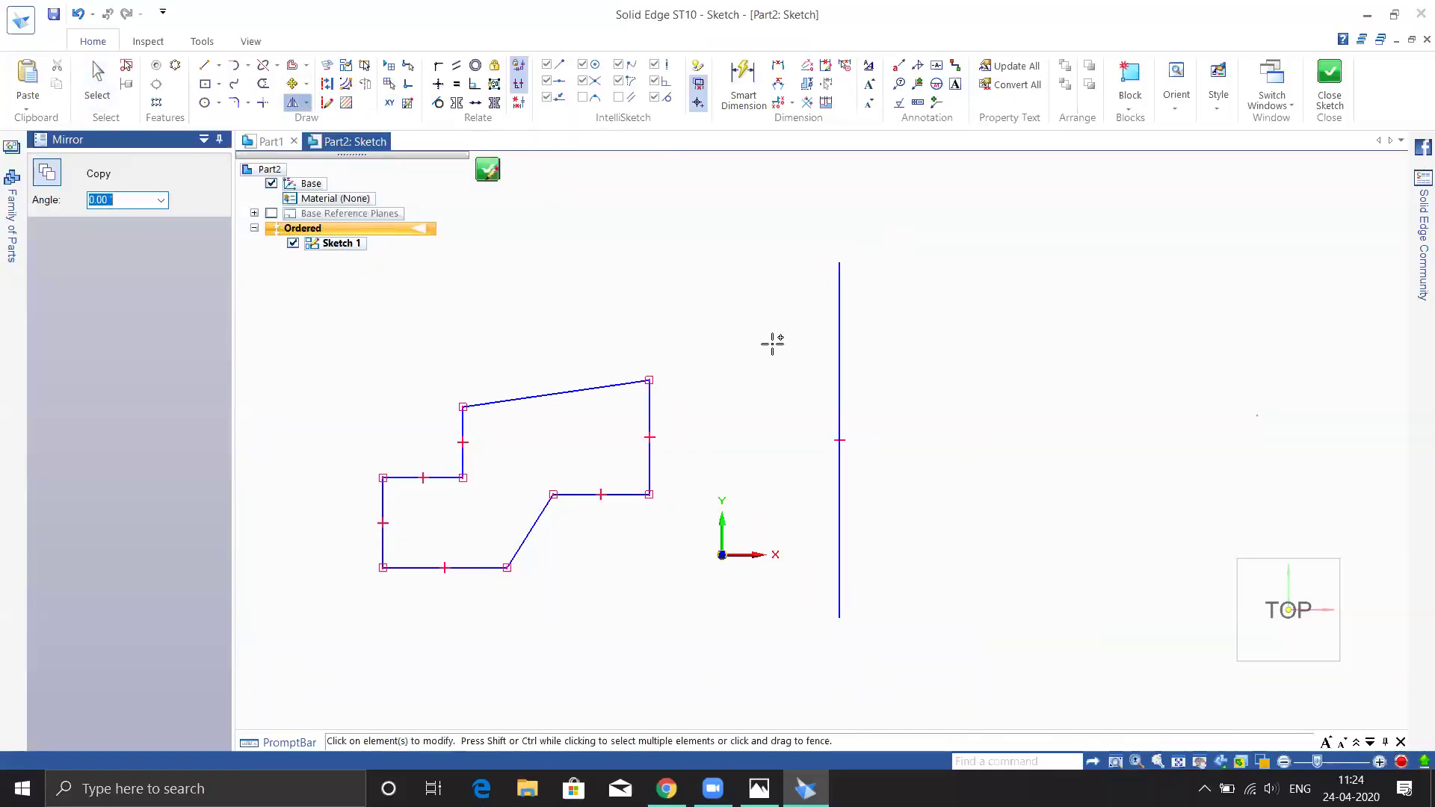
drag(708, 343, 352, 625)
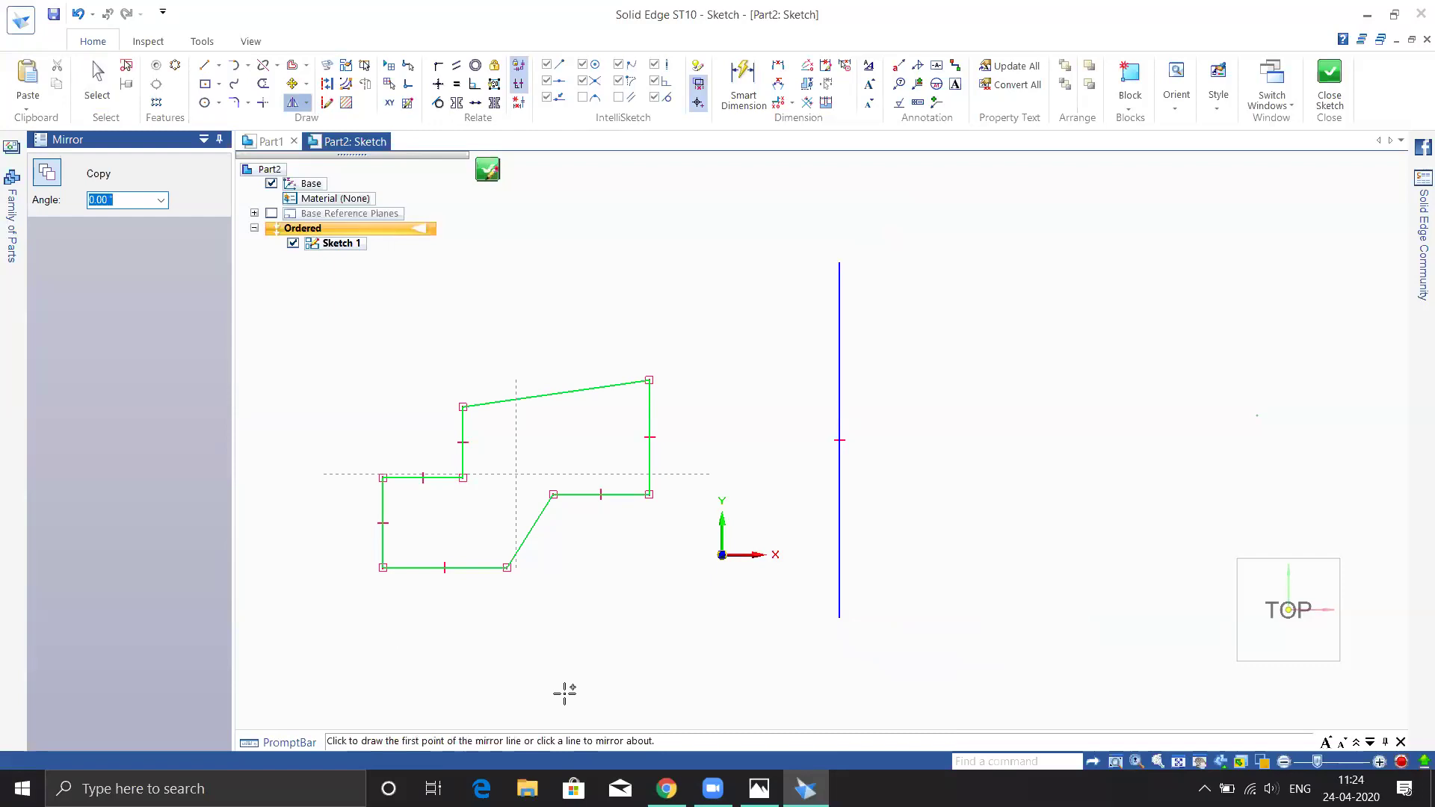
click(849, 596)
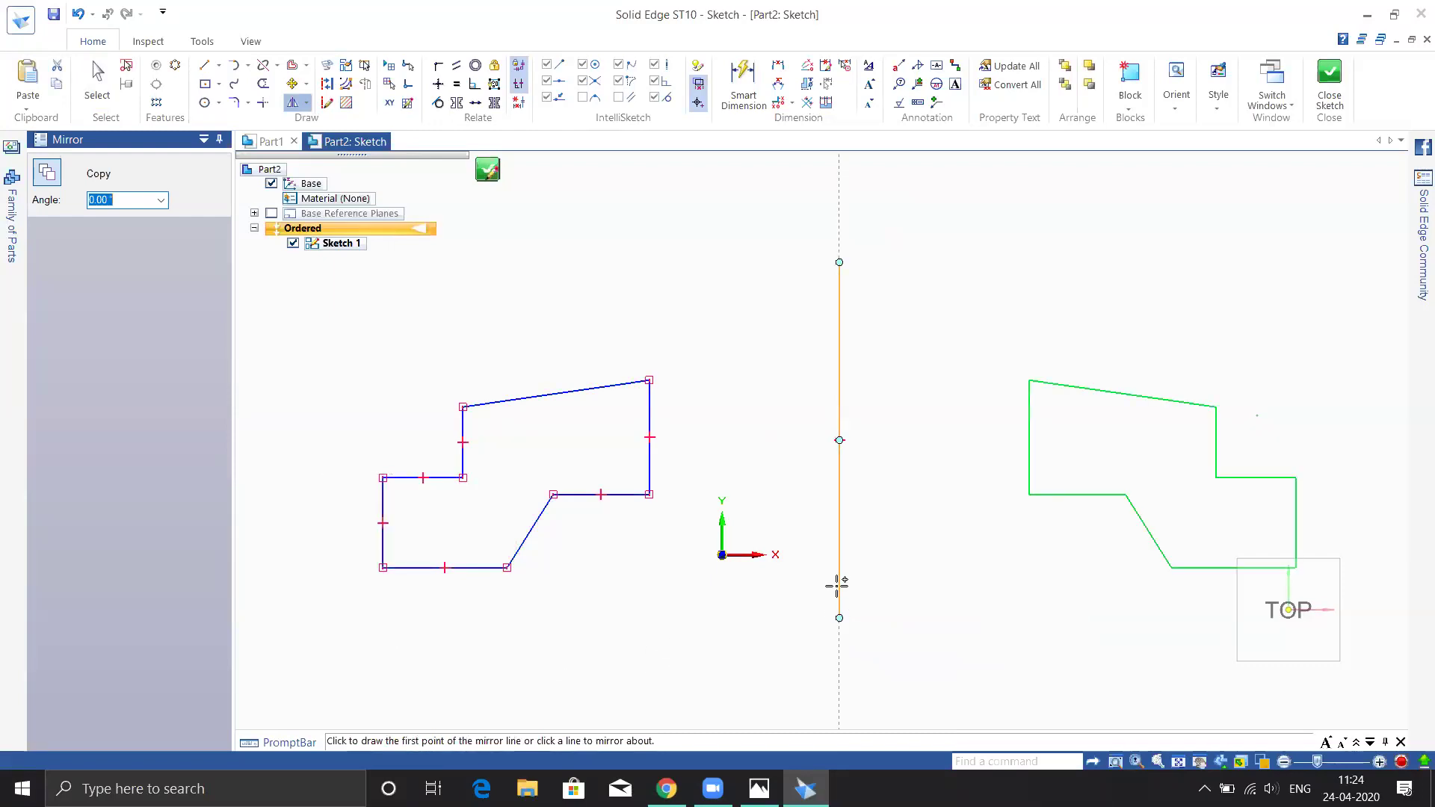
click(838, 585)
key(Escape)
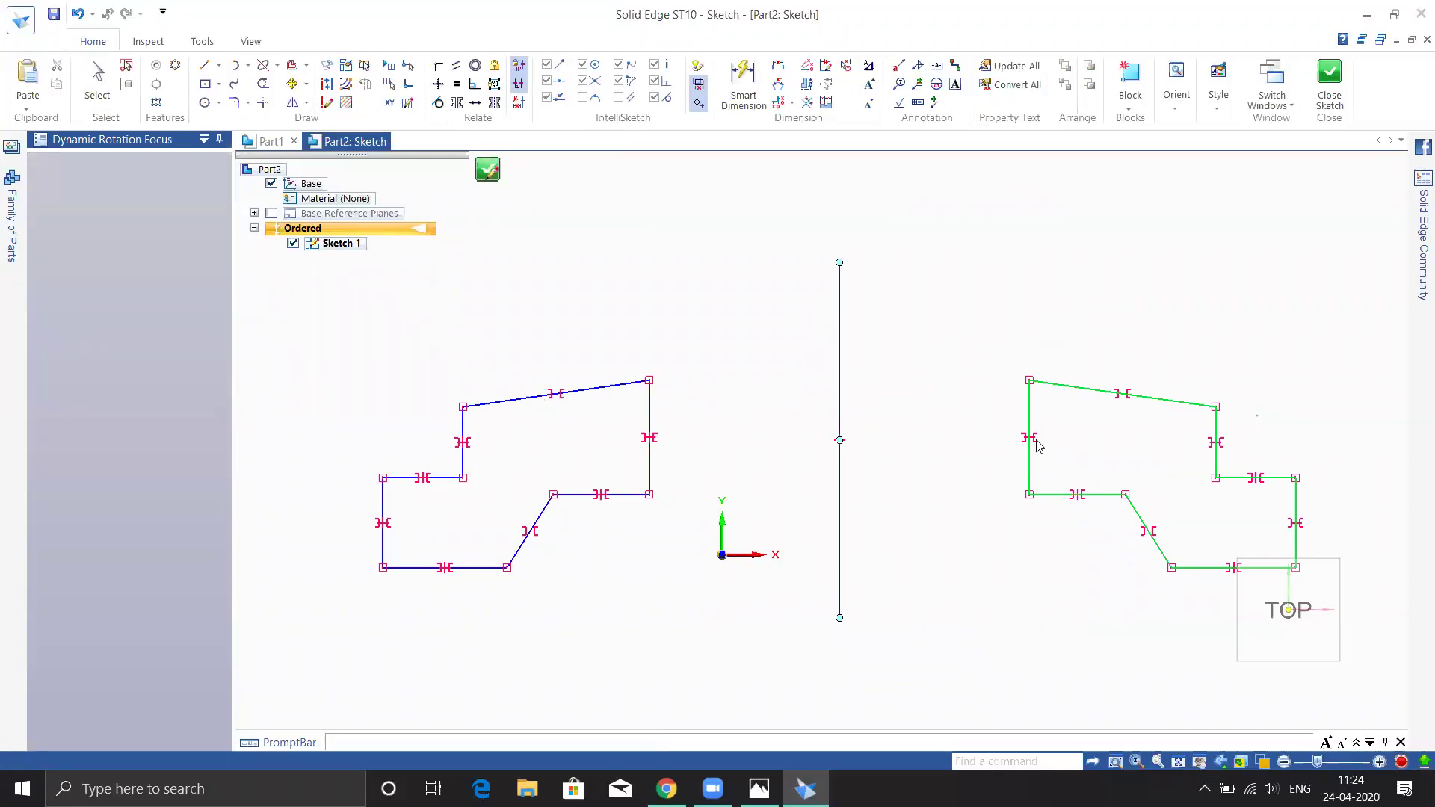
- Reshape the original profile by pulling its upper right vertex toward the mirror line and its inner lower horizontal edge well downward
right_click(613, 383)
right_click(736, 487)
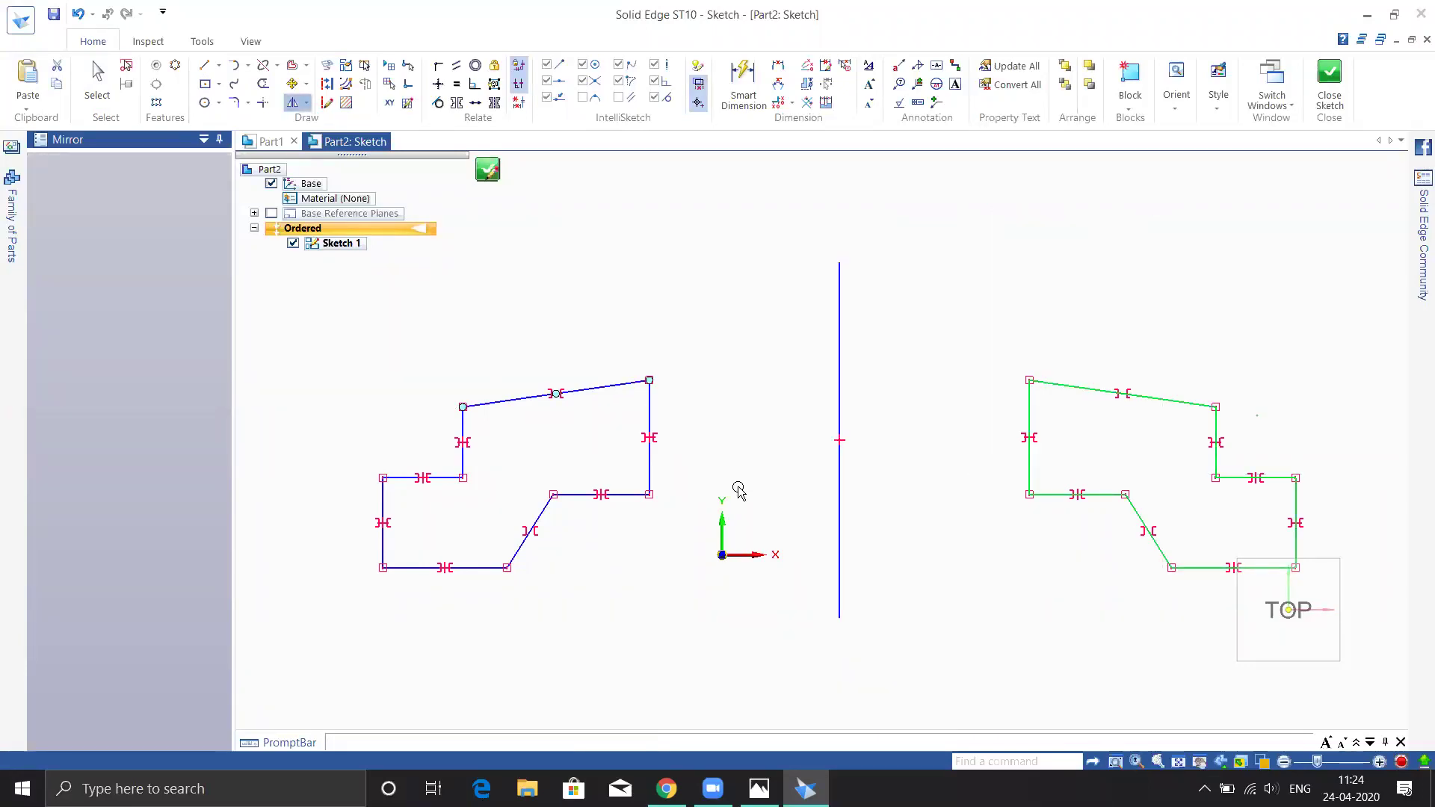
key(Escape)
click(641, 408)
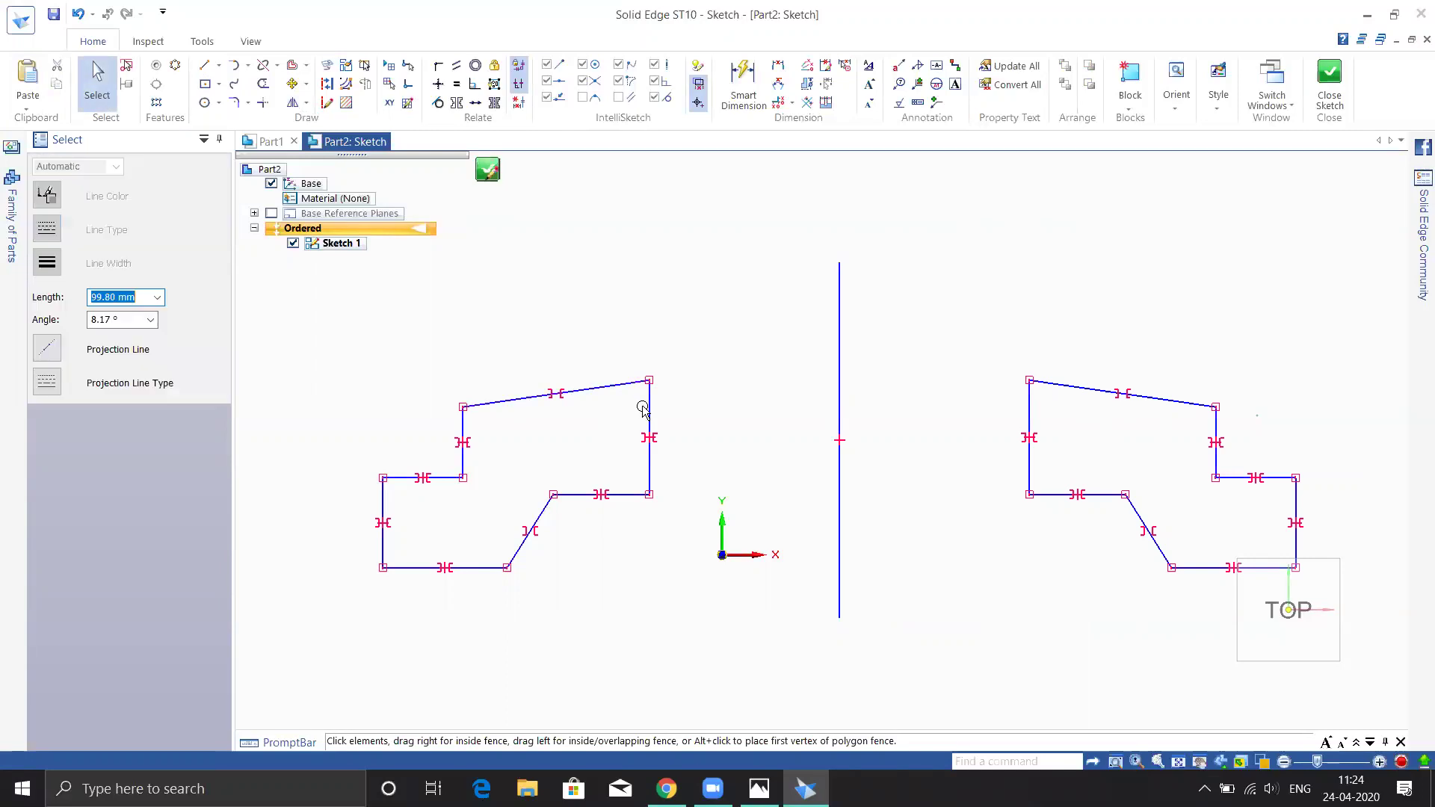
mouse_move(649, 380)
mouse_down()
mouse_move(608, 324)
mouse_move(620, 281)
mouse_move(769, 288)
mouse_up()
click(572, 495)
mouse_move(576, 496)
mouse_down()
mouse_move(606, 548)
mouse_move(594, 469)
mouse_move(578, 662)
mouse_up()
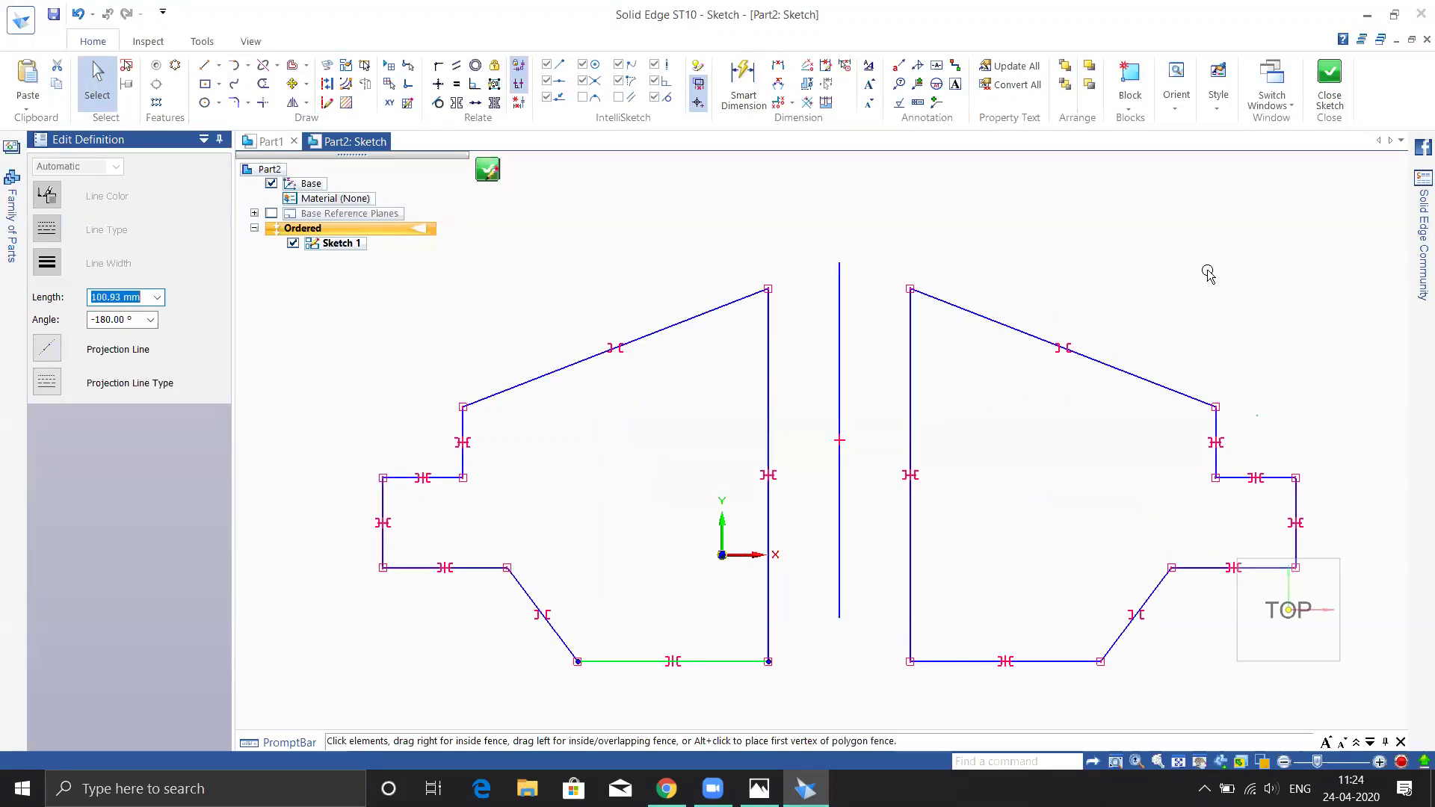
key(Escape)
scroll(840, 378, down, 1)
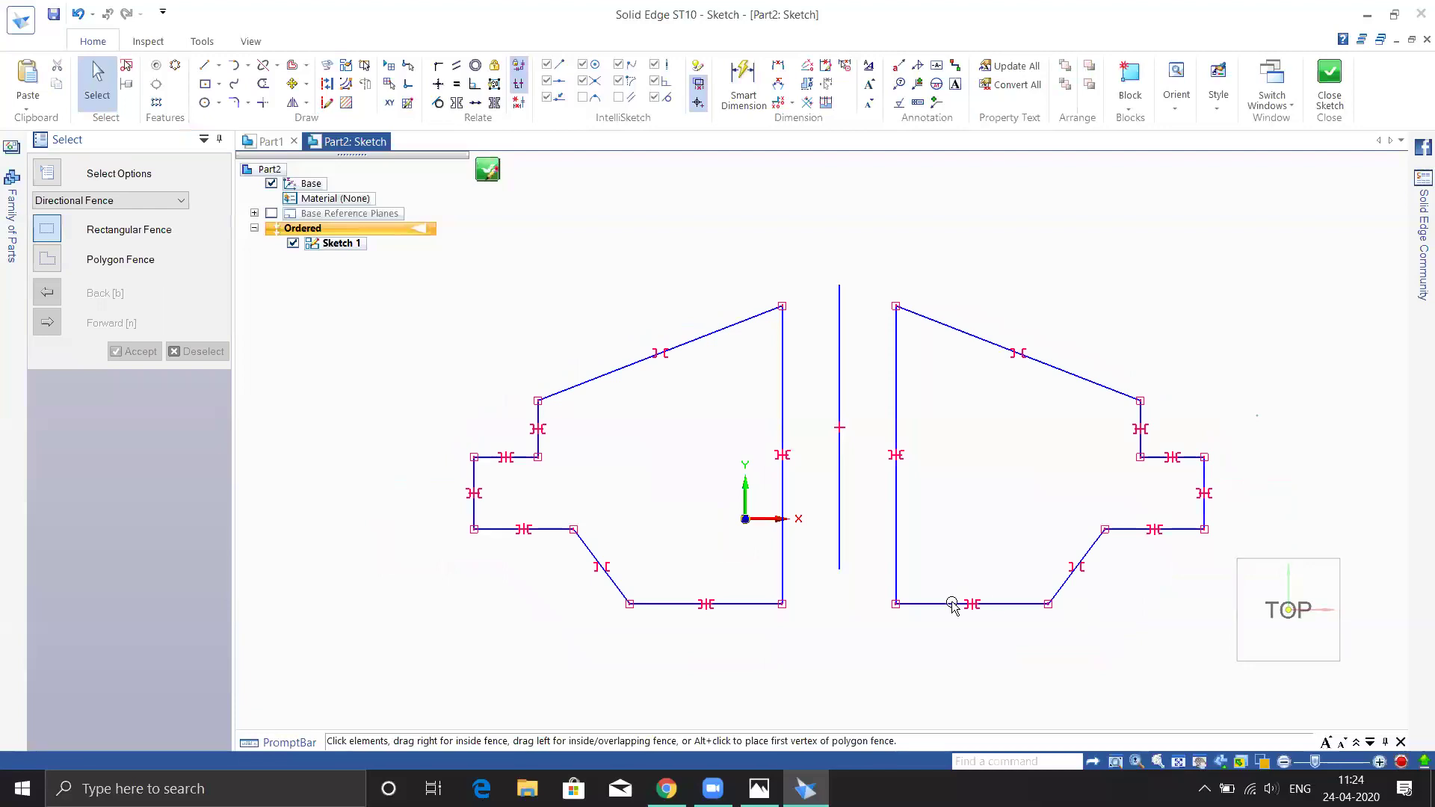
- Undo the profile reshaping, the mirrored copy and the vertical mirror line
key(ctrl+z)
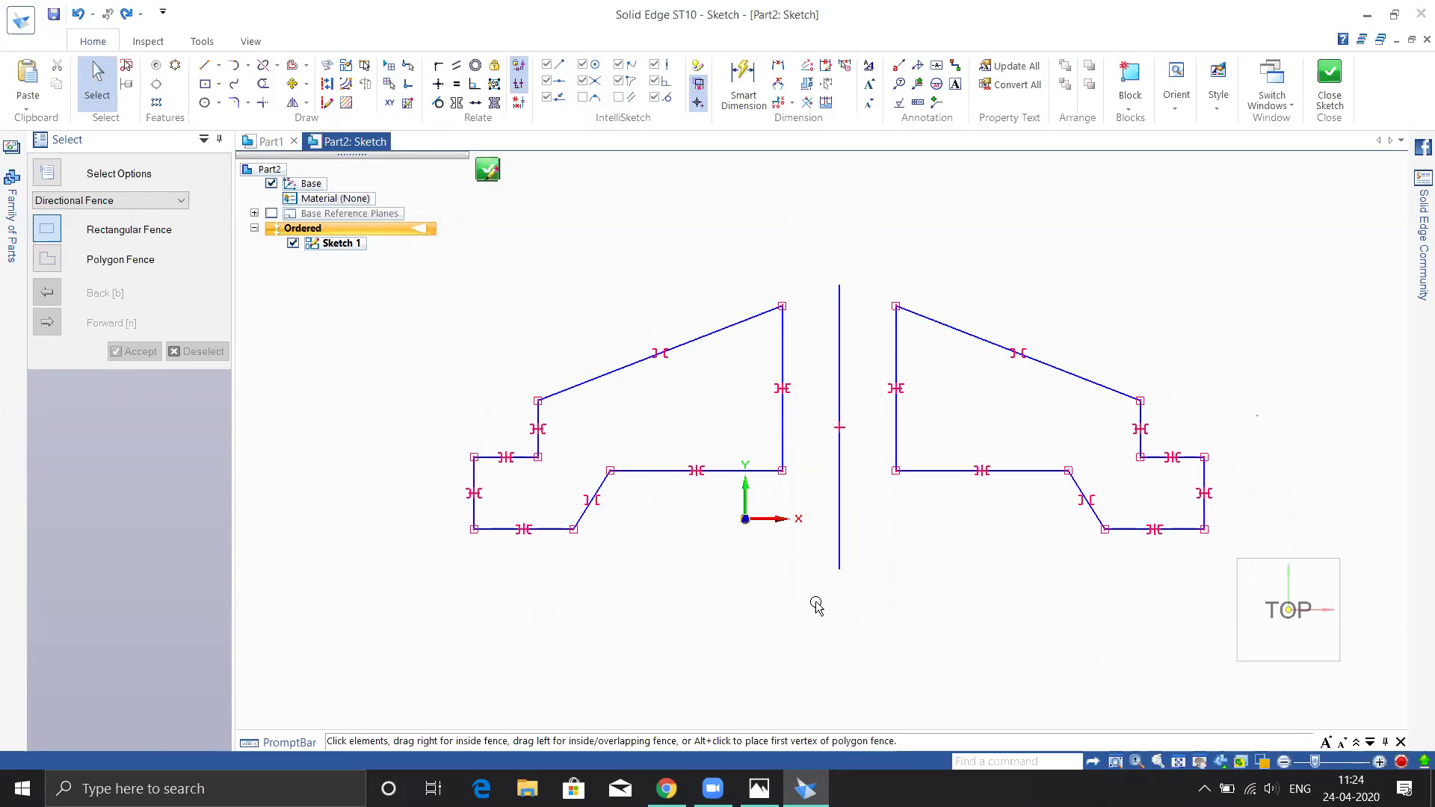
key(ctrl+z)
key(ctrl+z)
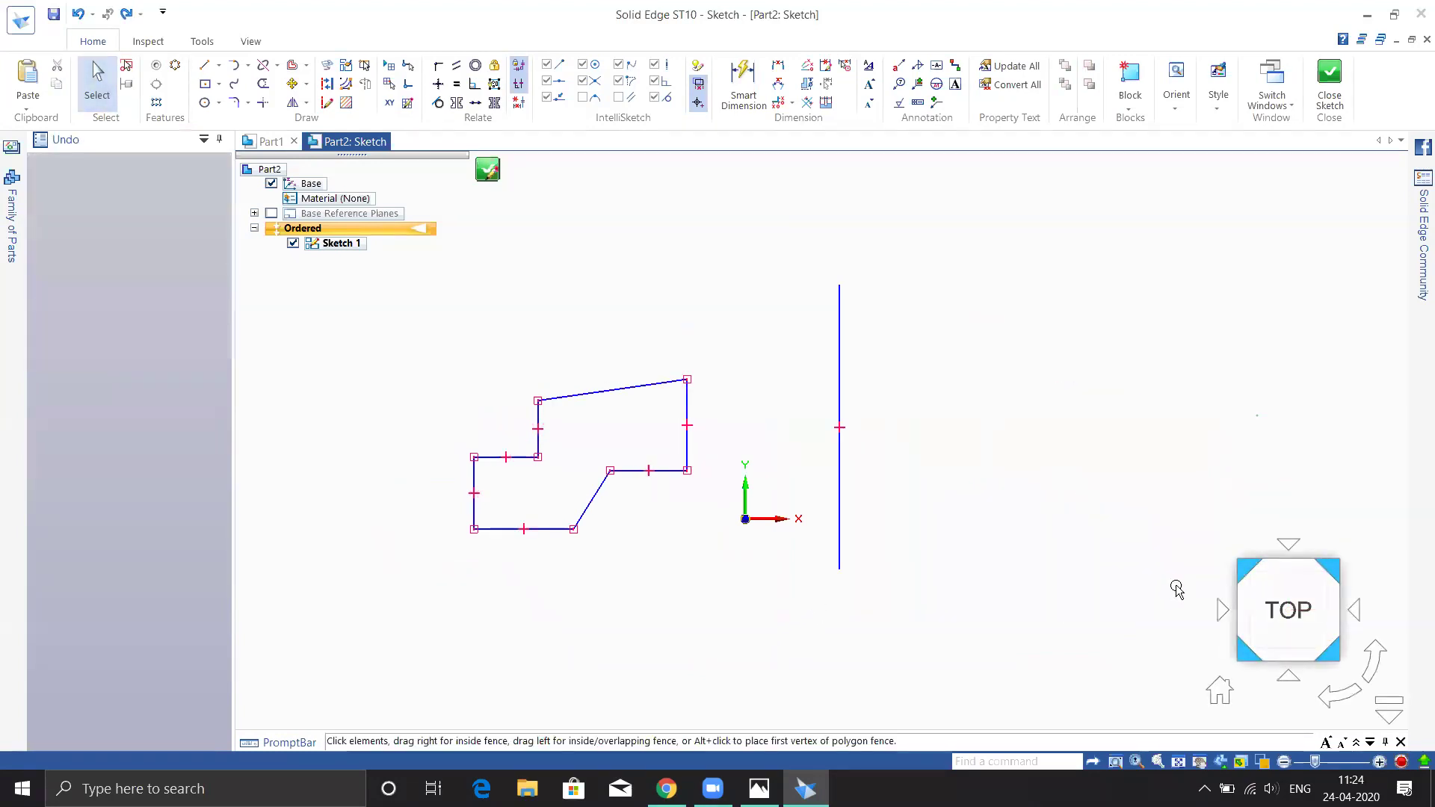
key(ctrl+z)
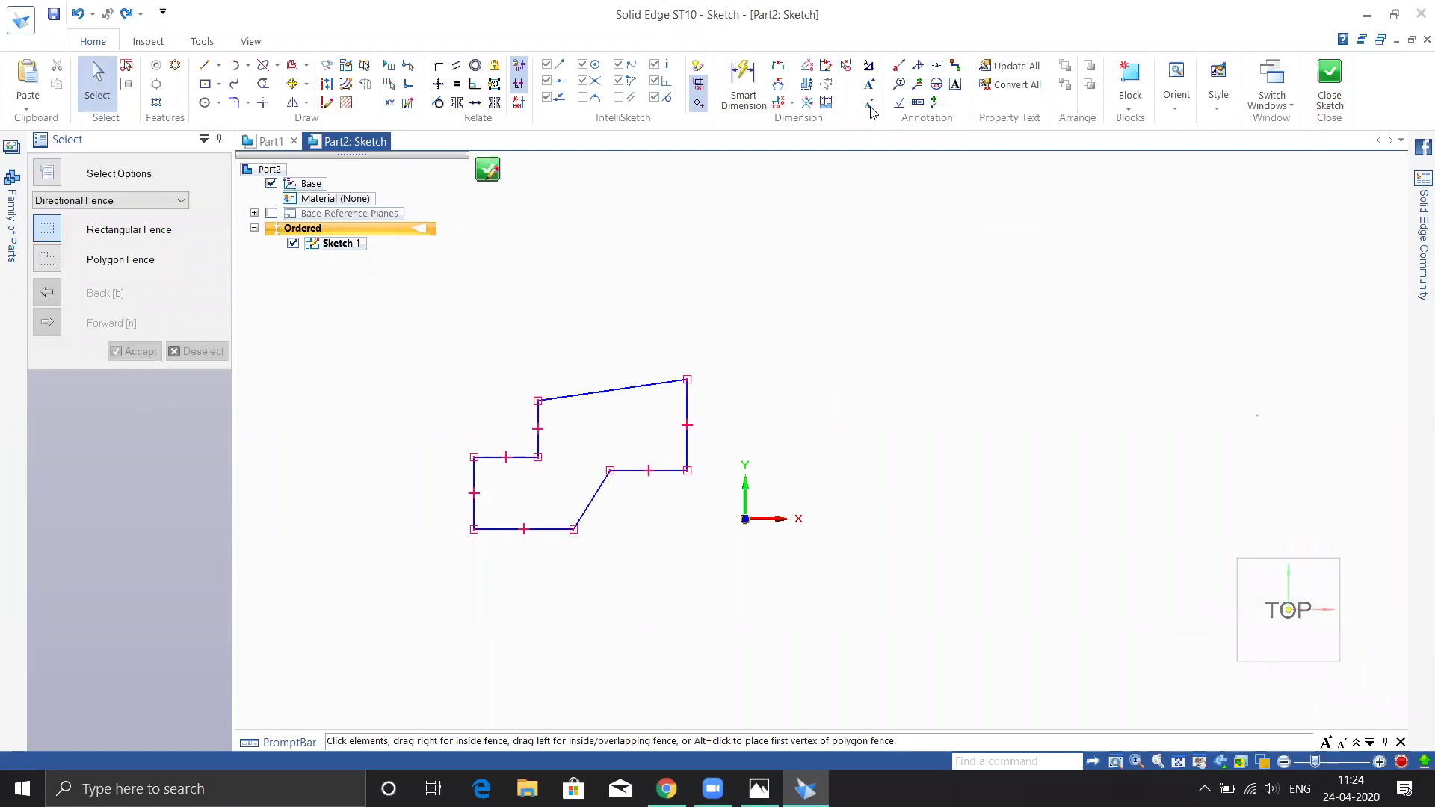
- Mirror a copy of the entire closed profile about the sketch's Y axis, and undo it
click(306, 105)
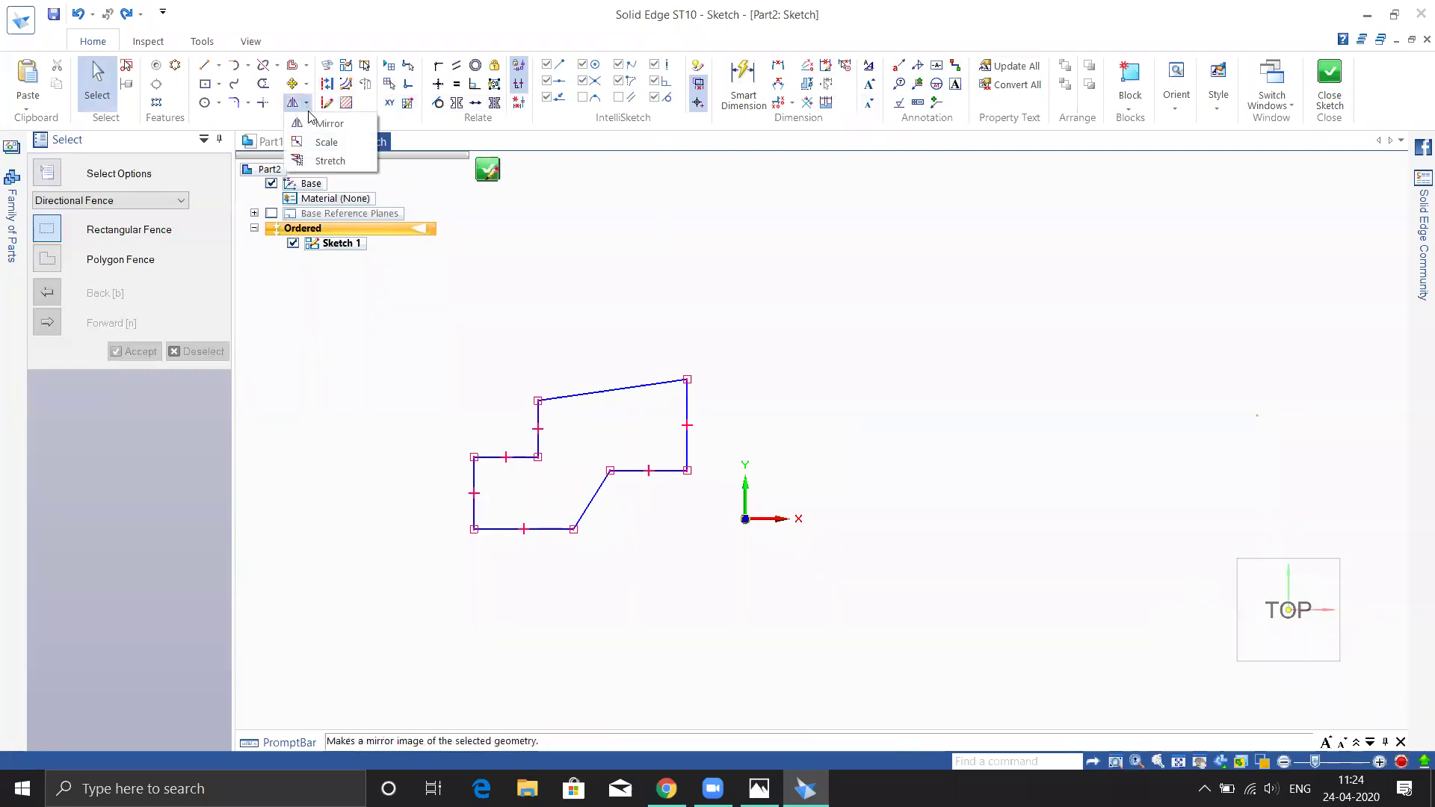
click(321, 125)
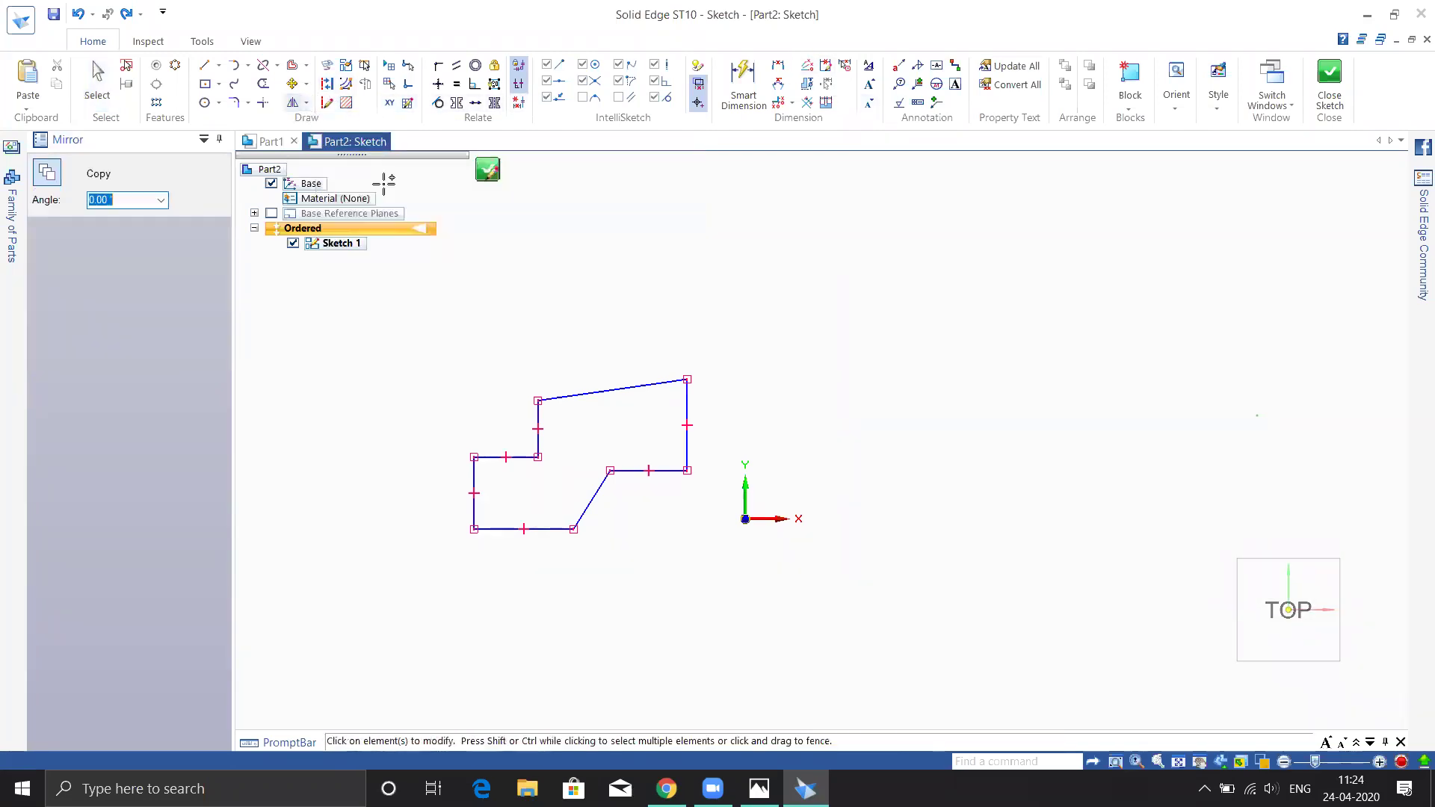
key(ctrl+a)
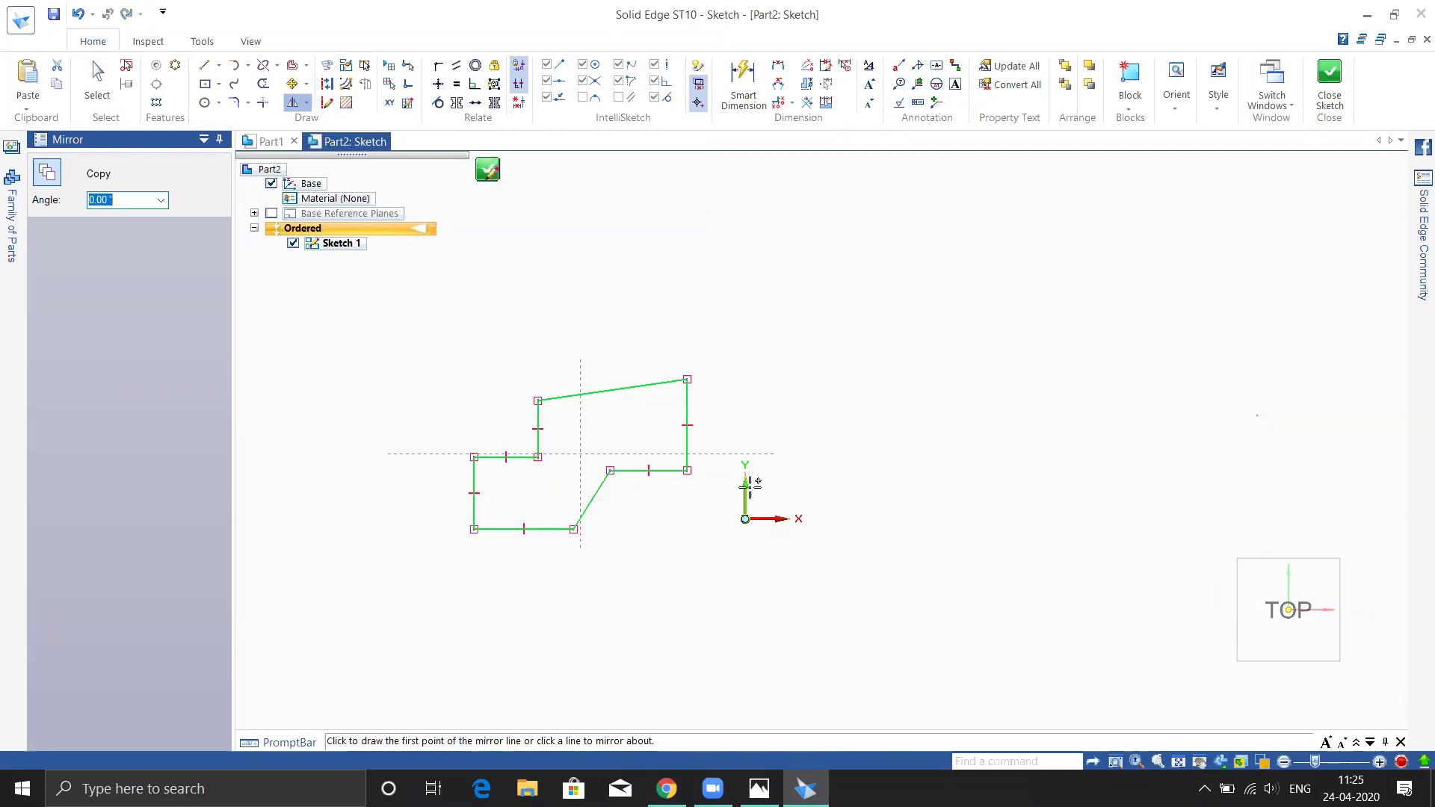
click(746, 481)
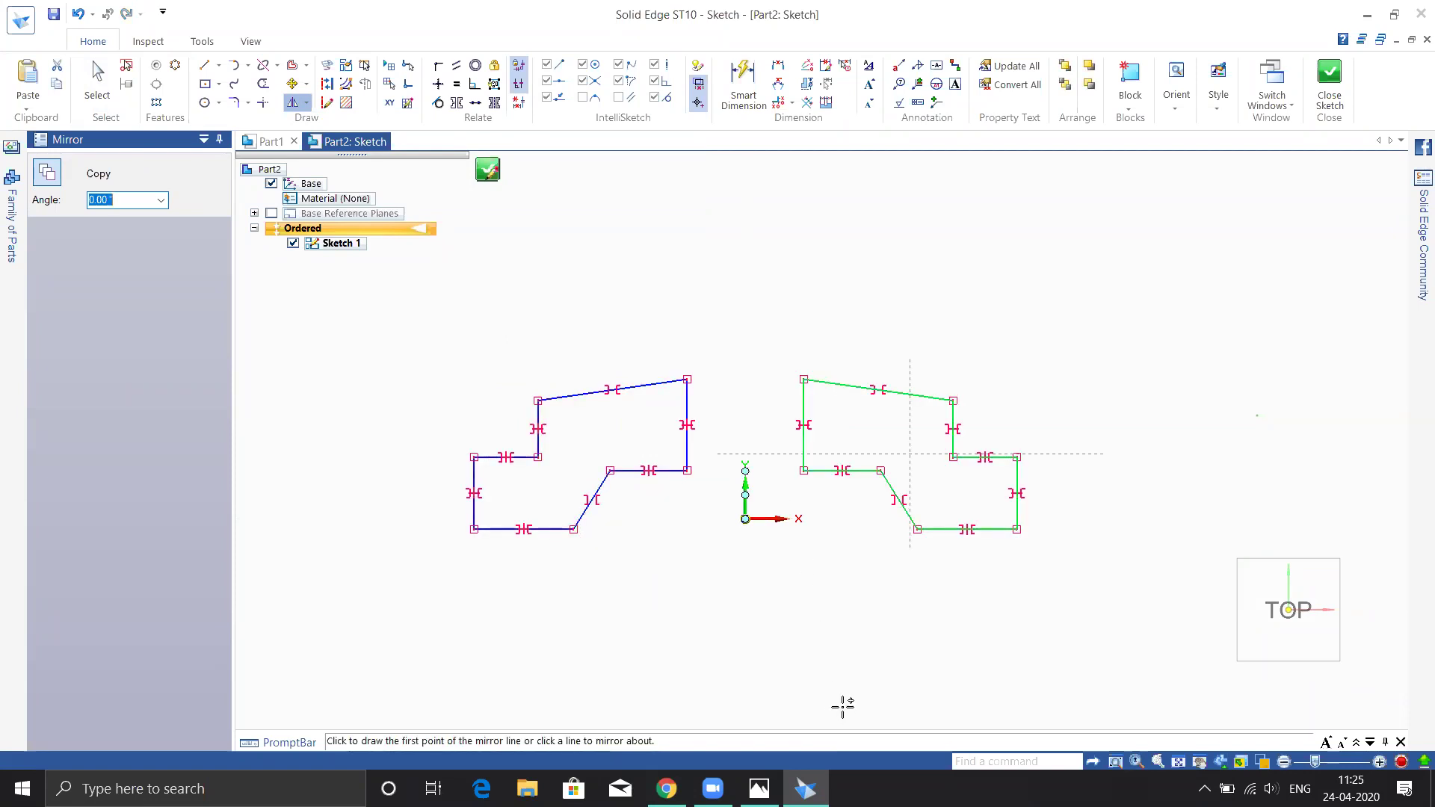
key(Escape)
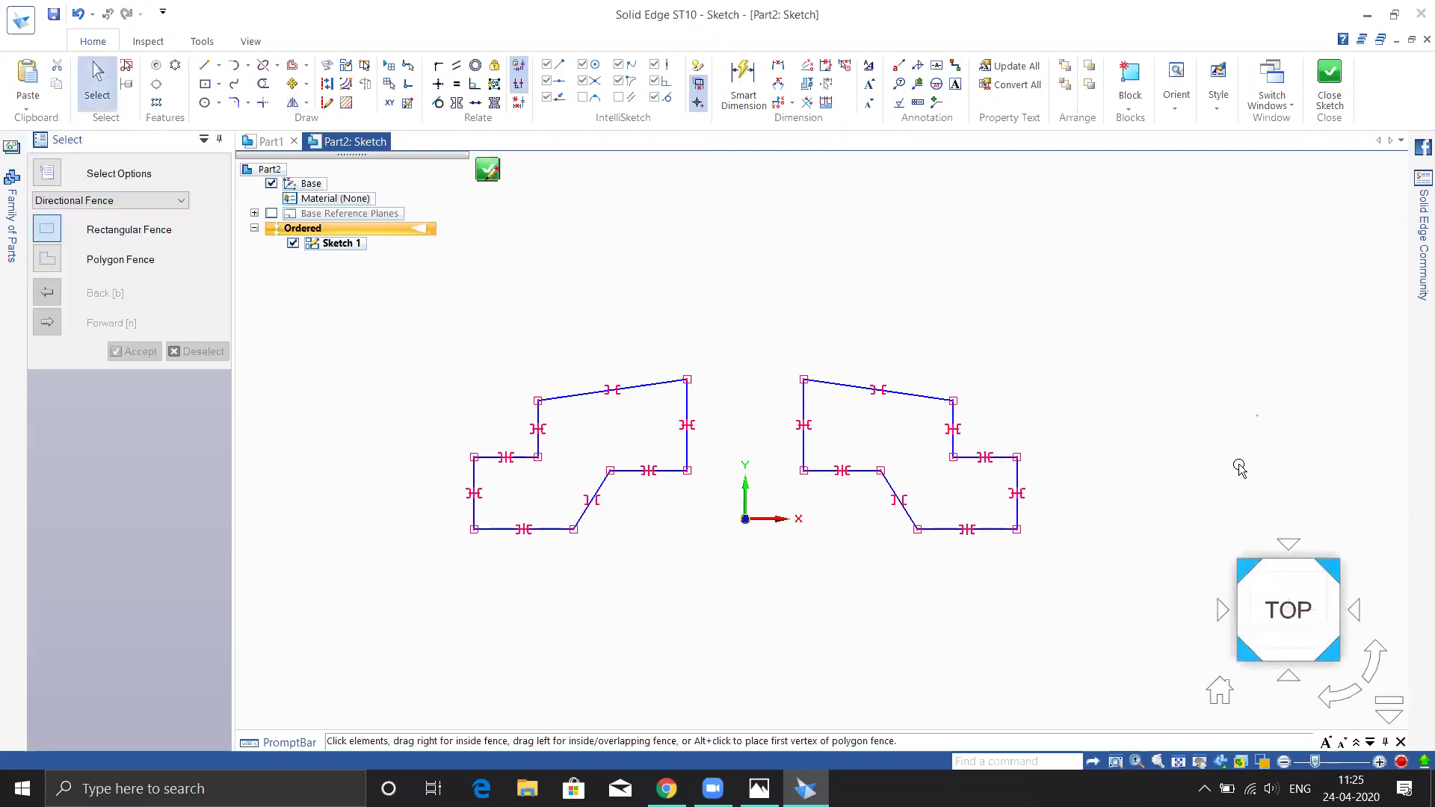
key(ctrl+z)
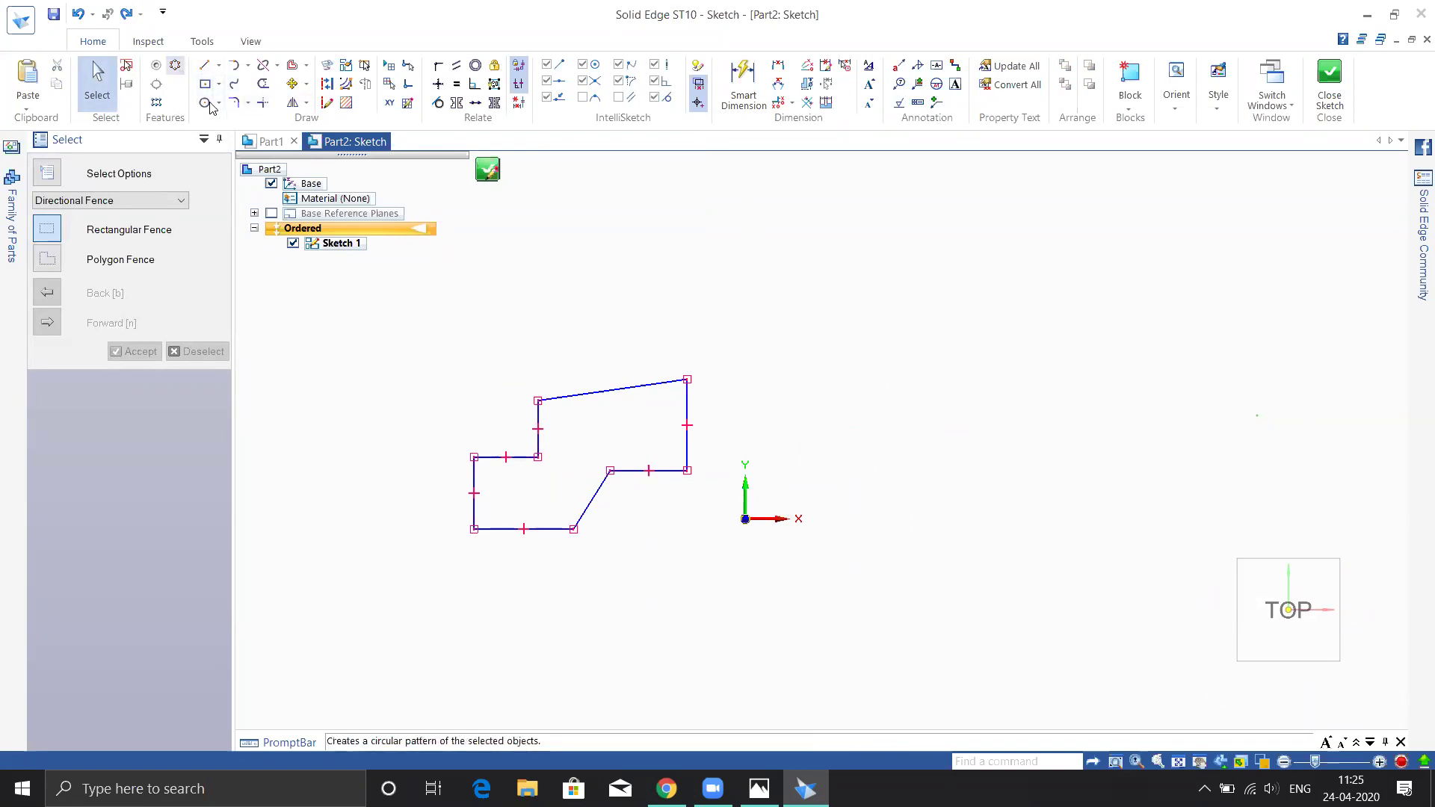
- Sketch a center rectangle about 128 mm wide and 77 mm high, up and right of the origin
click(306, 103)
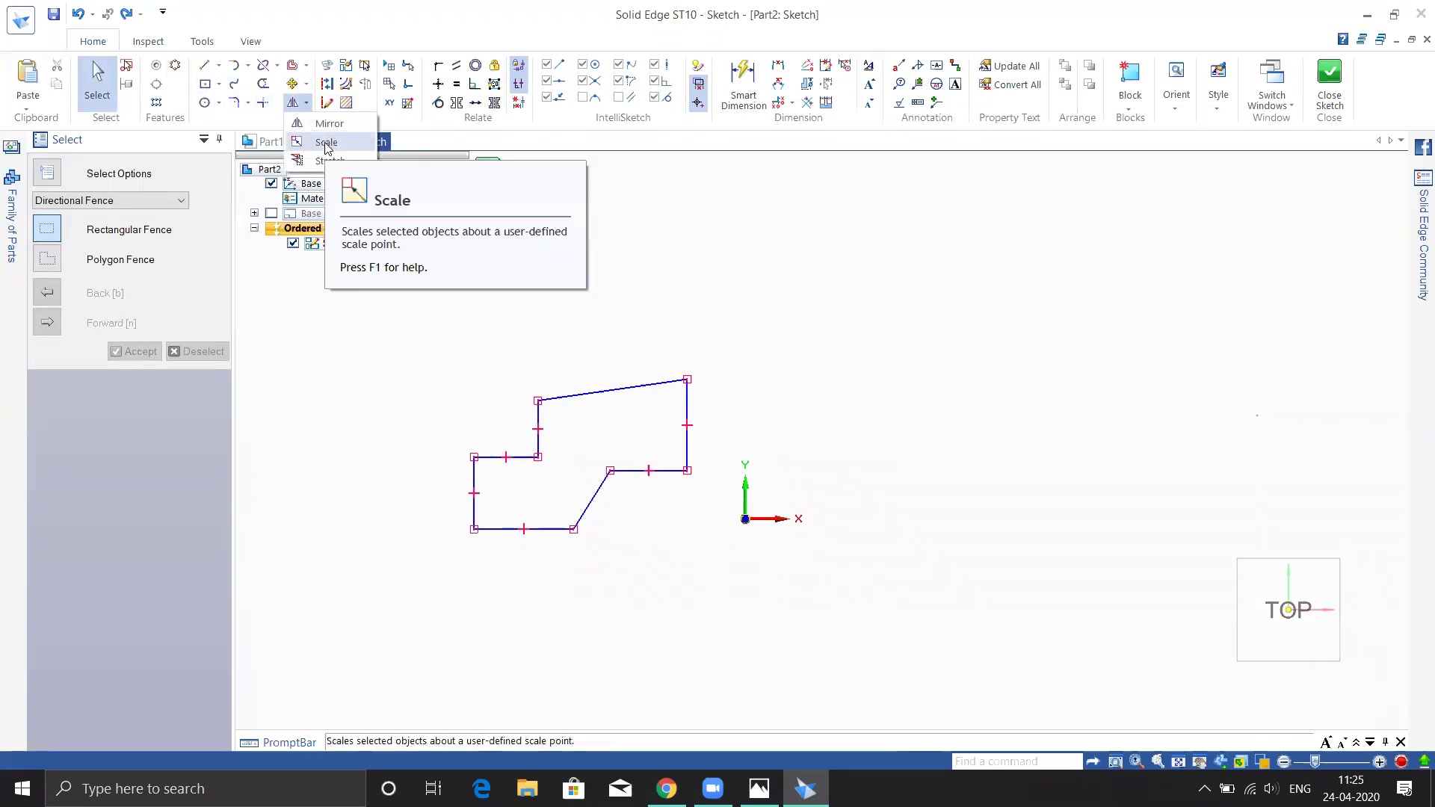
click(205, 83)
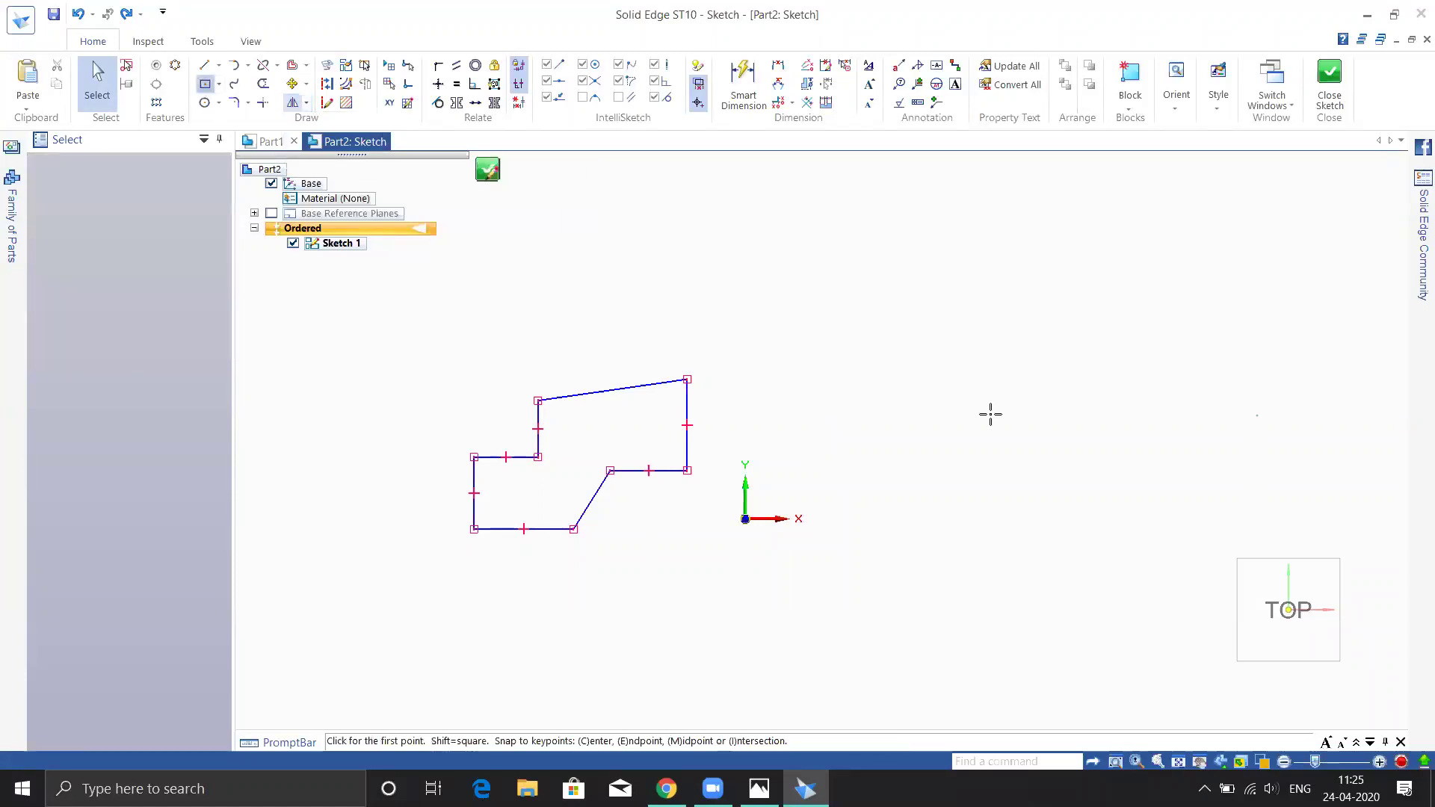
click(941, 382)
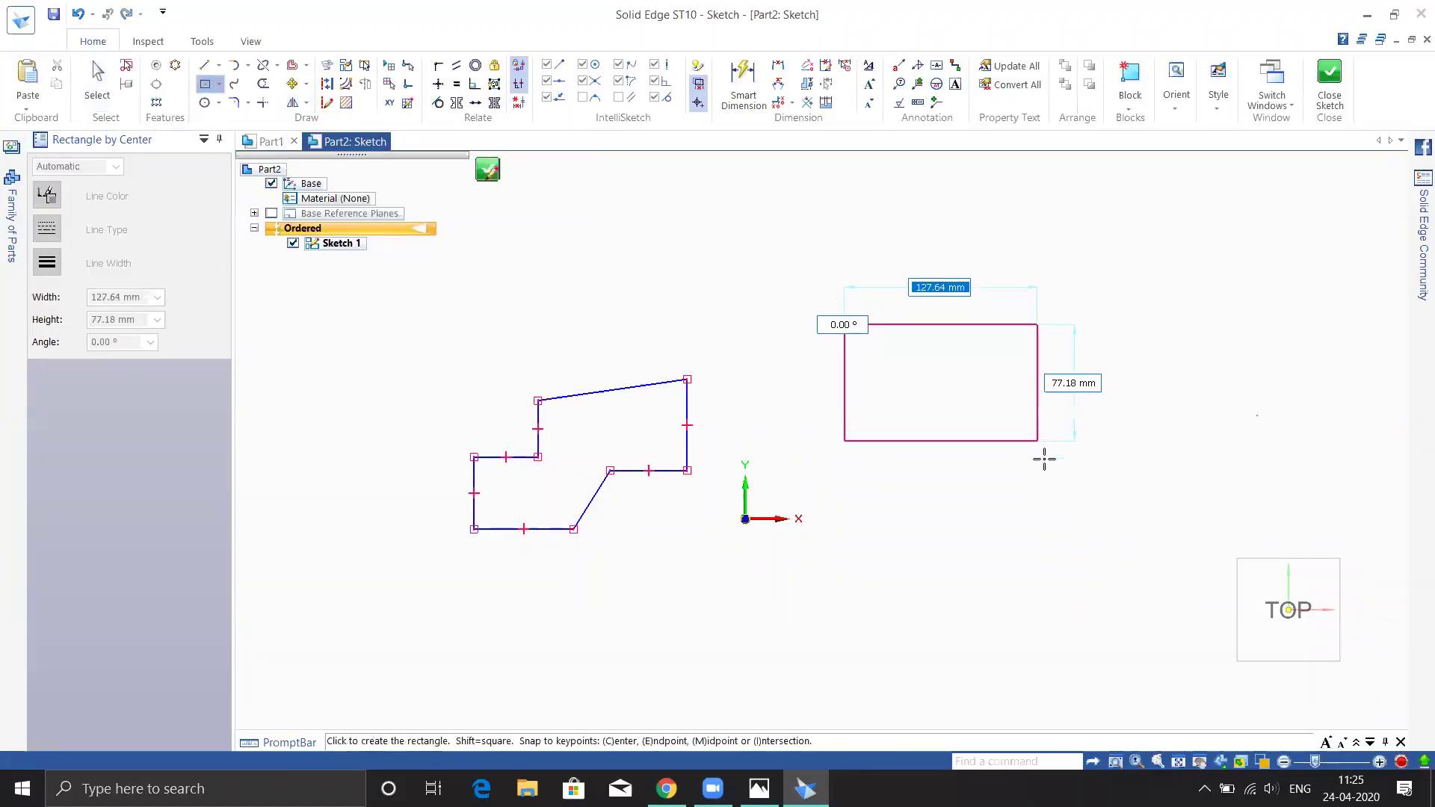
click(1044, 458)
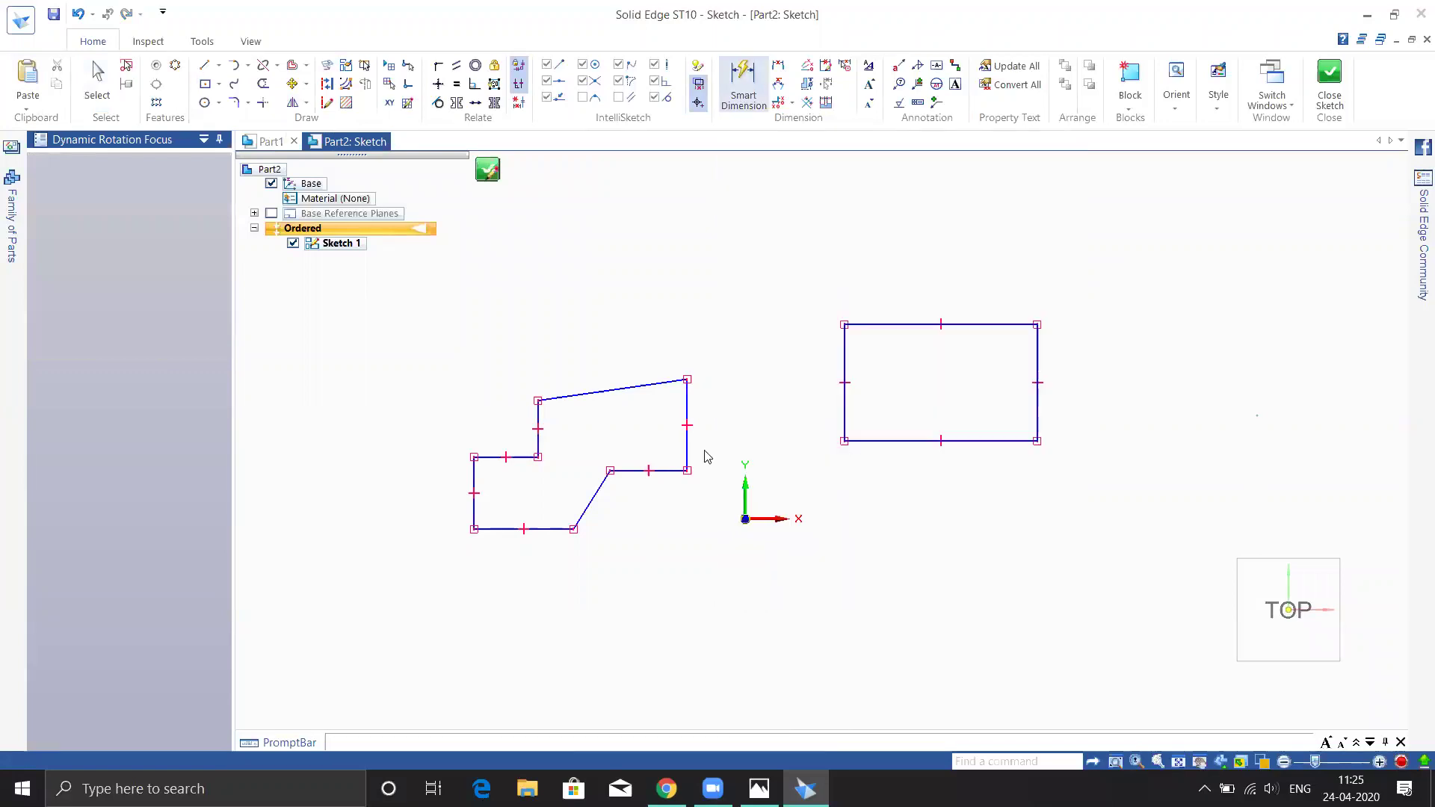
- Dimension the rectangle's top edge with Smart Dimension and set its width to 100 mm
click(744, 82)
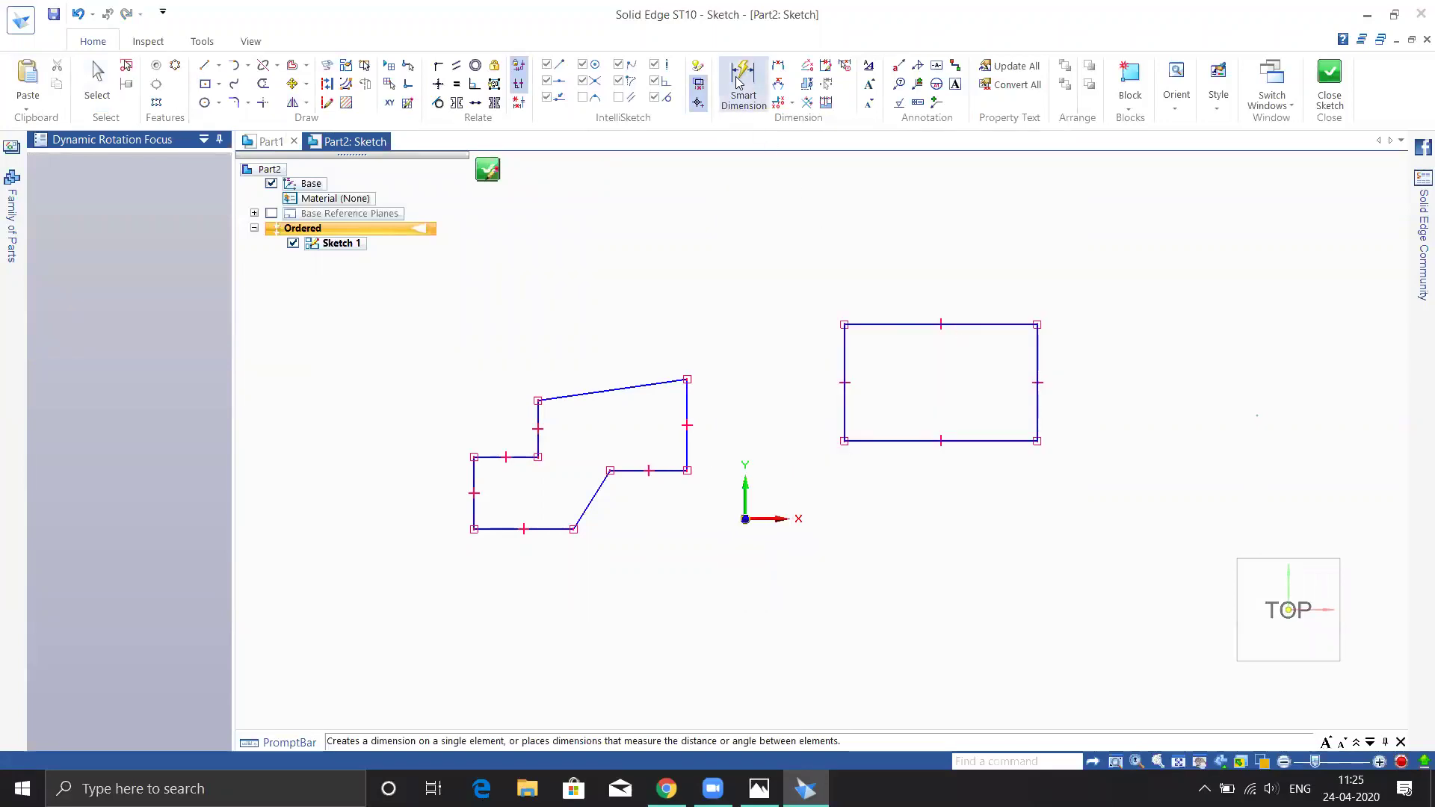
click(865, 324)
click(889, 290)
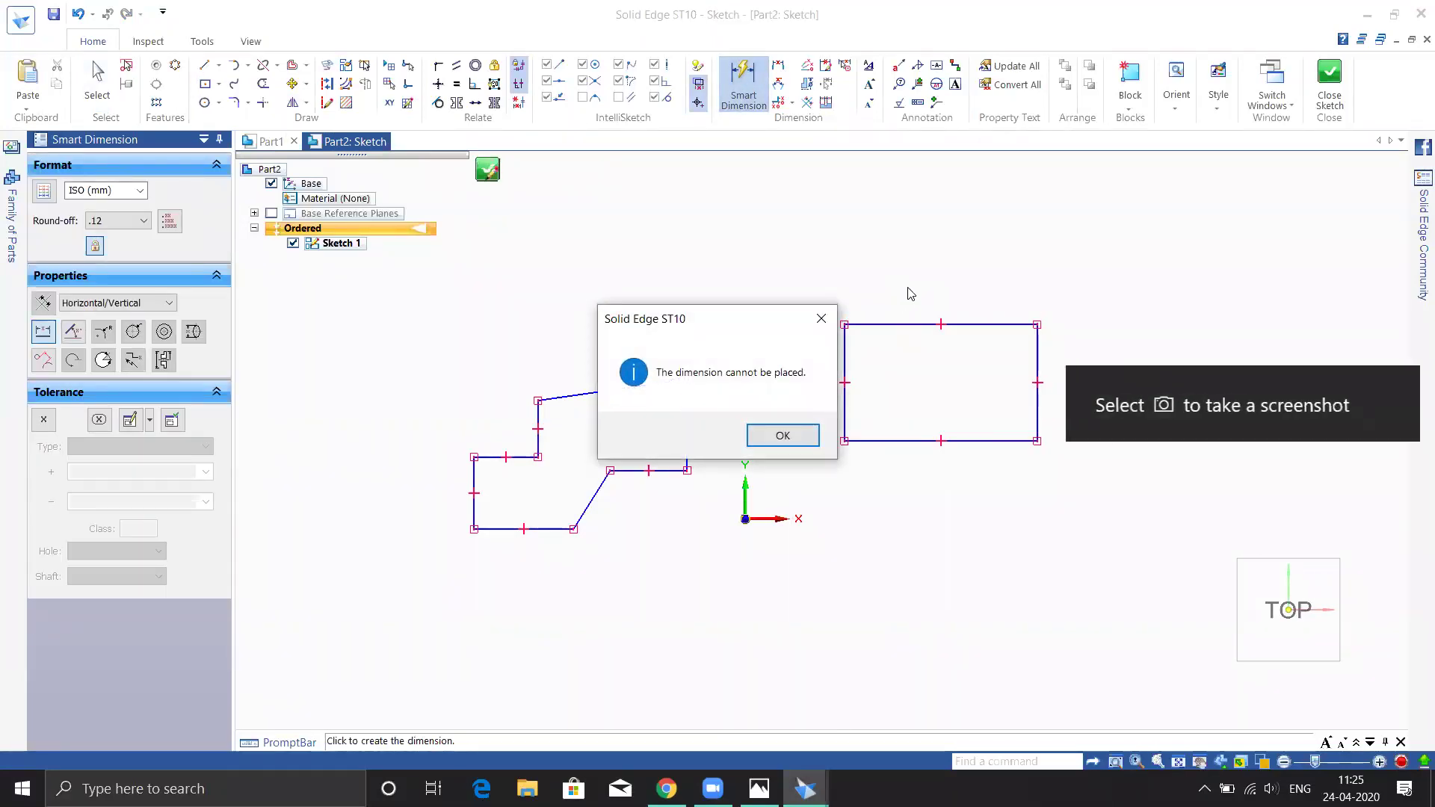
click(783, 435)
click(898, 325)
click(900, 298)
text(100)
key(Return)
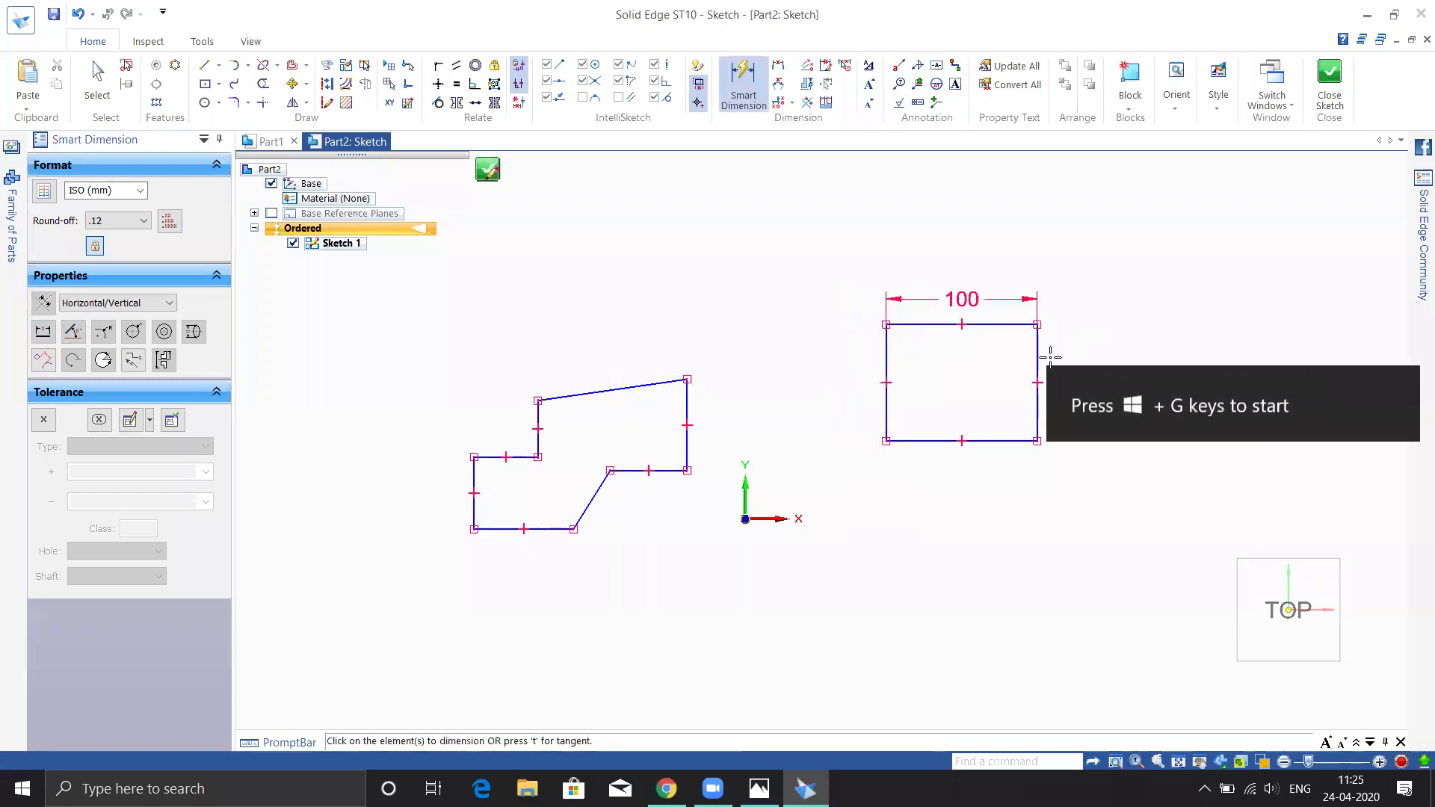
- Dimension the rectangle's left edge with Smart Dimension and set its height to 40 mm
click(886, 366)
click(861, 383)
text(40)
key(Return)
key(Escape)
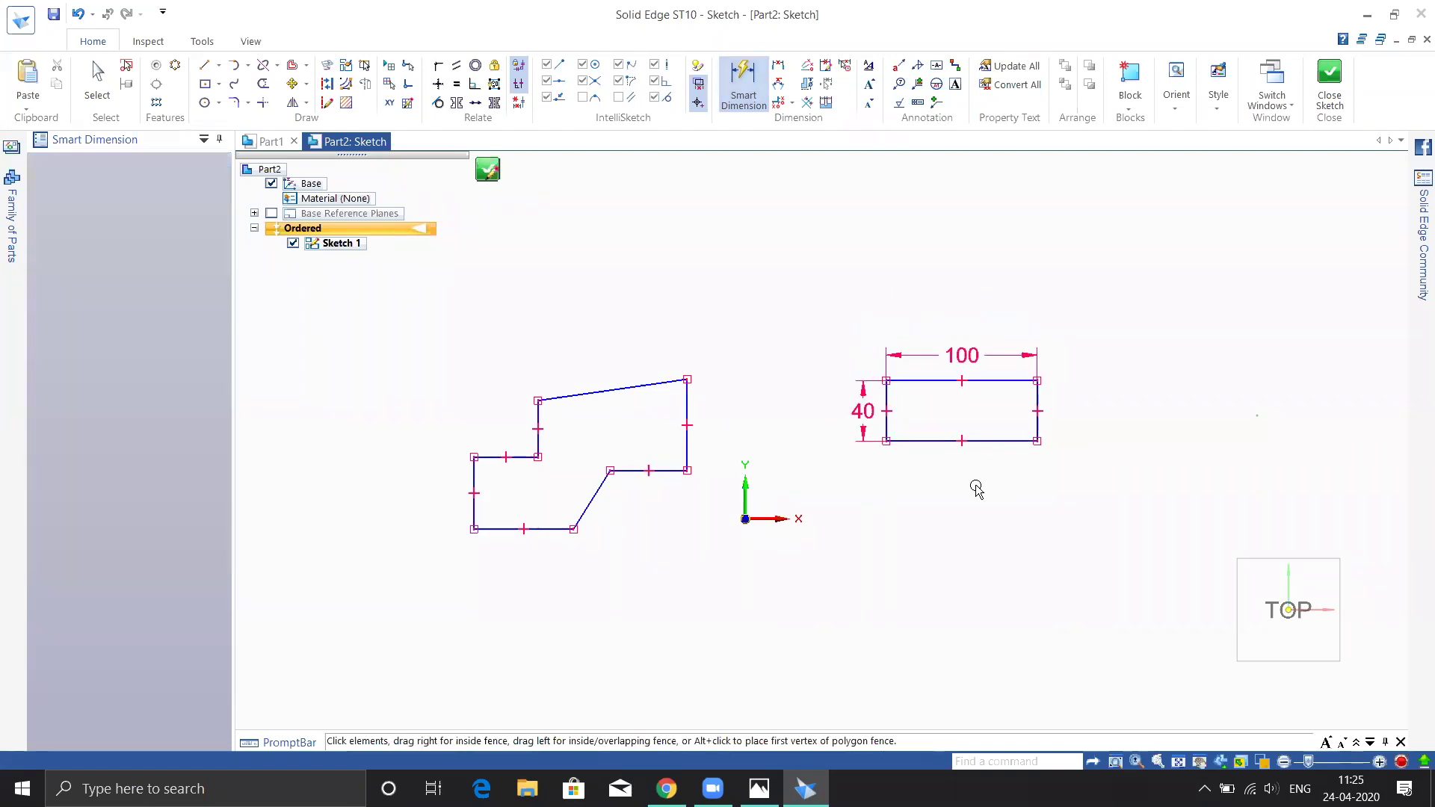
- Scale the dimensioned rectangle by a factor of 2.5 about a point near its lower-left corner
click(308, 104)
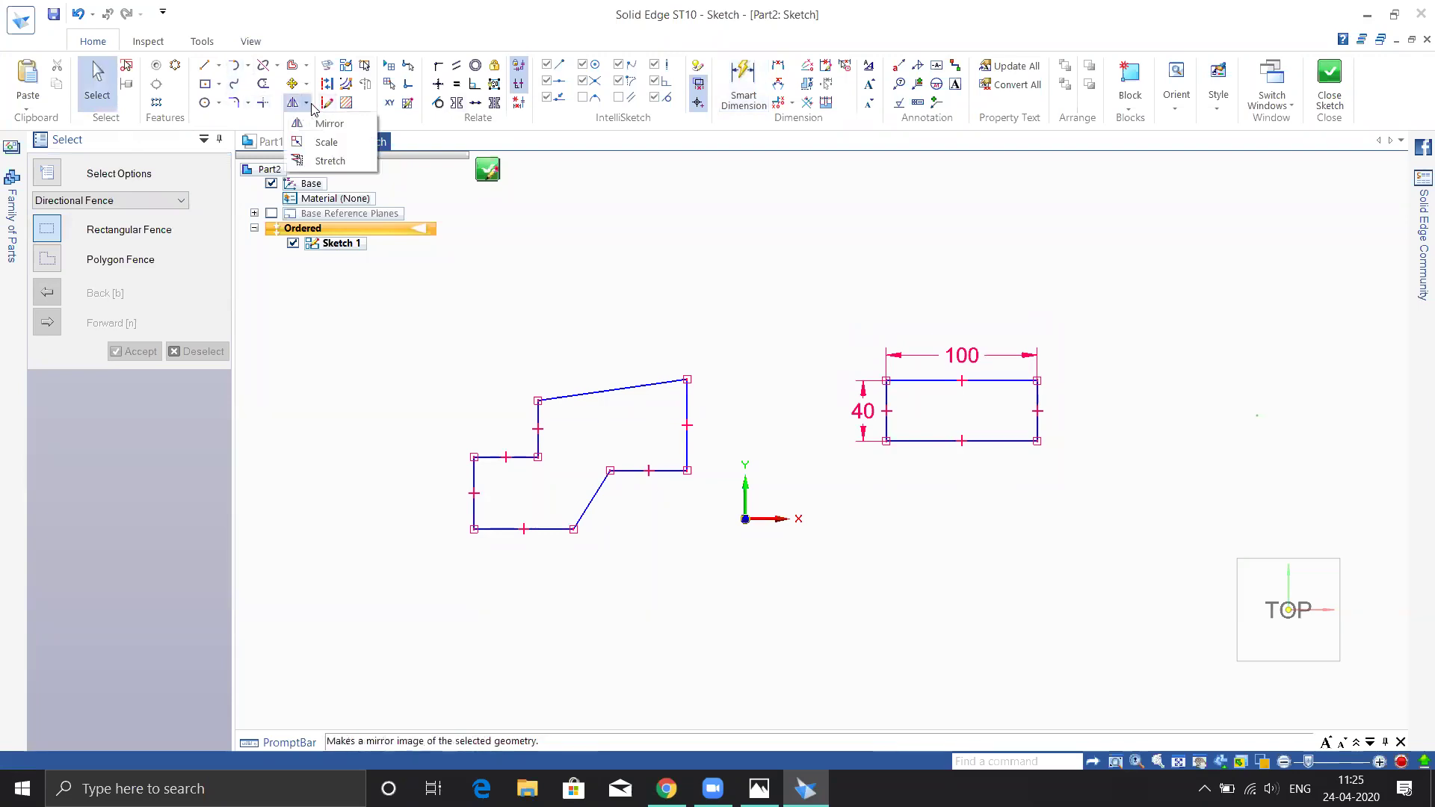
click(326, 142)
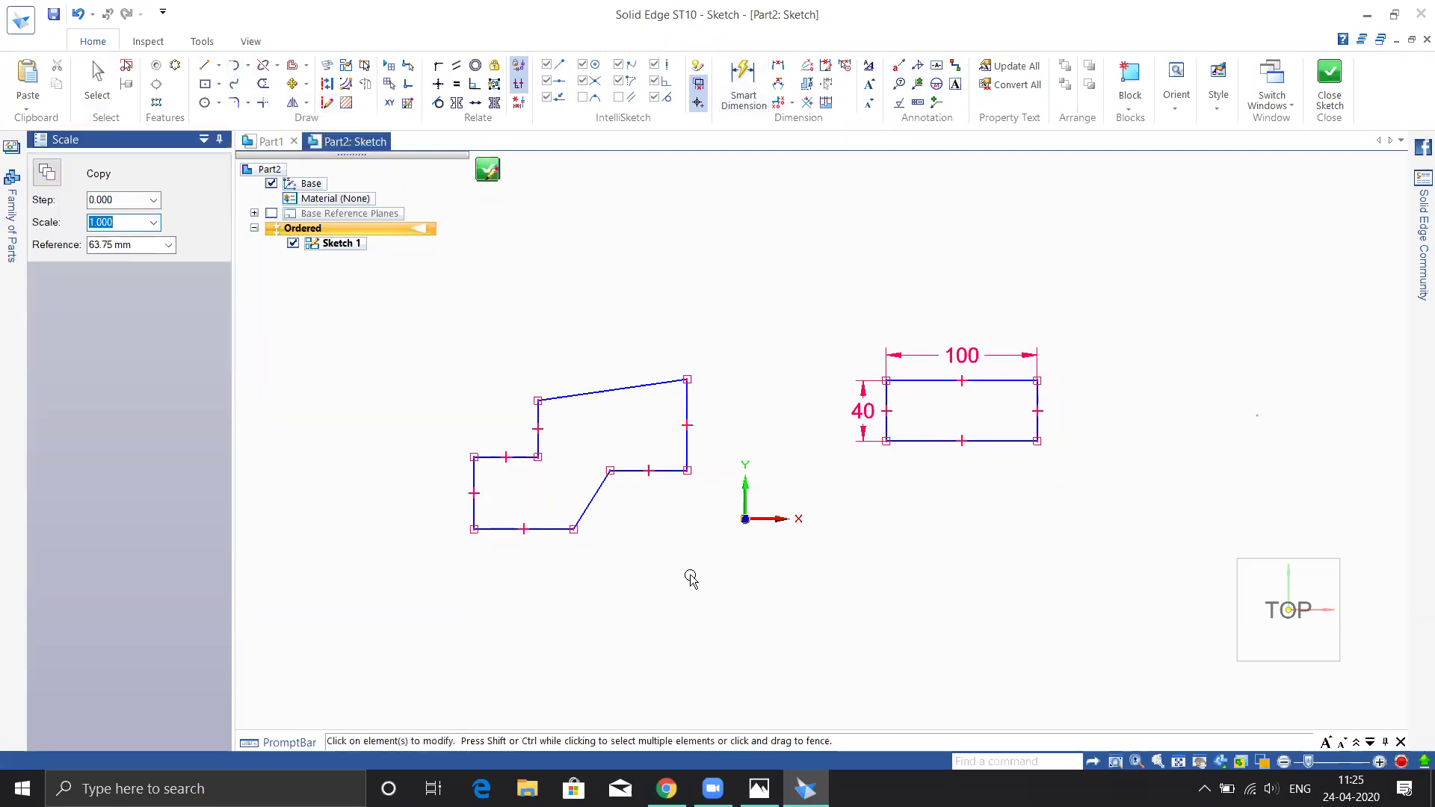
drag(1097, 503, 1090, 506)
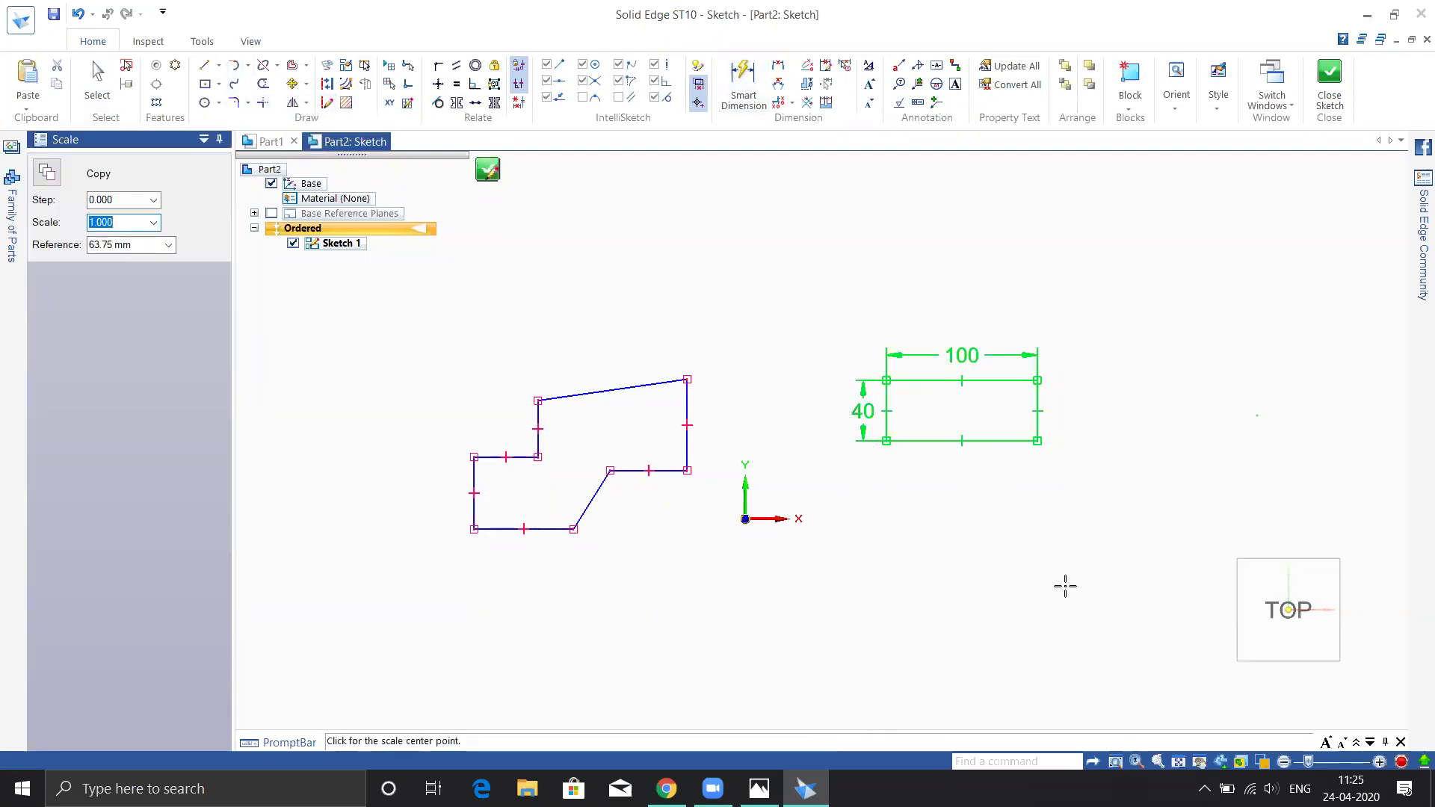
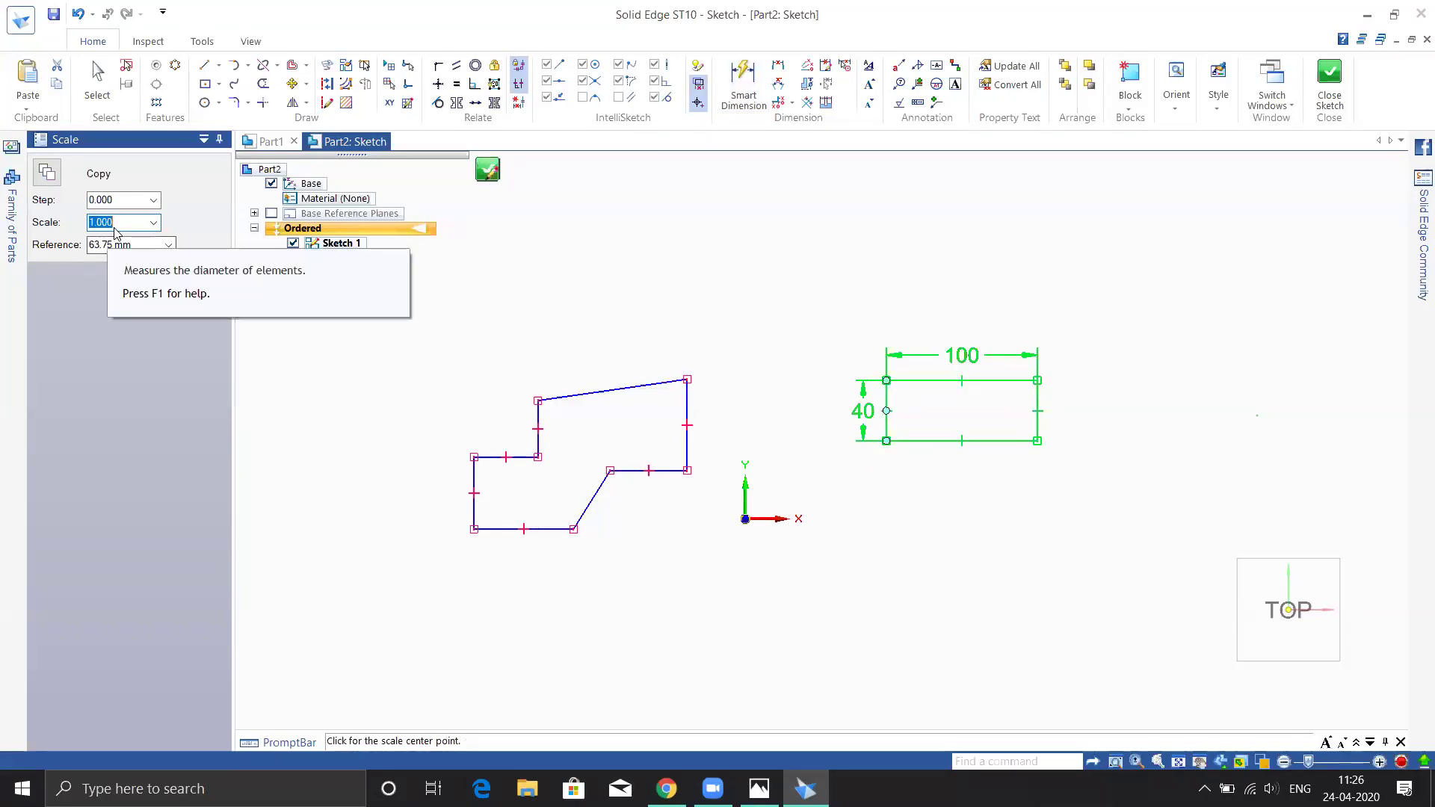
text(2.5)
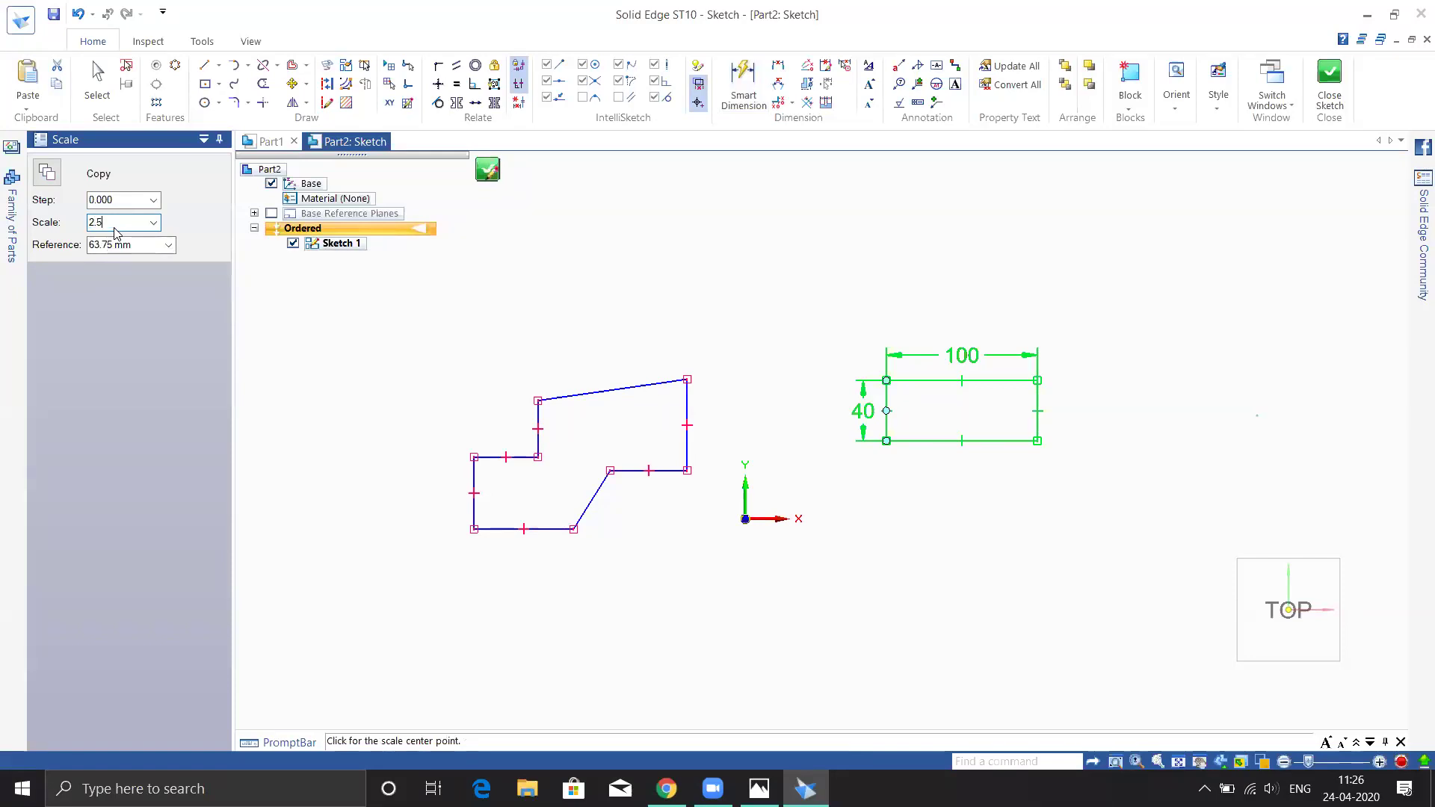
key(Tab)
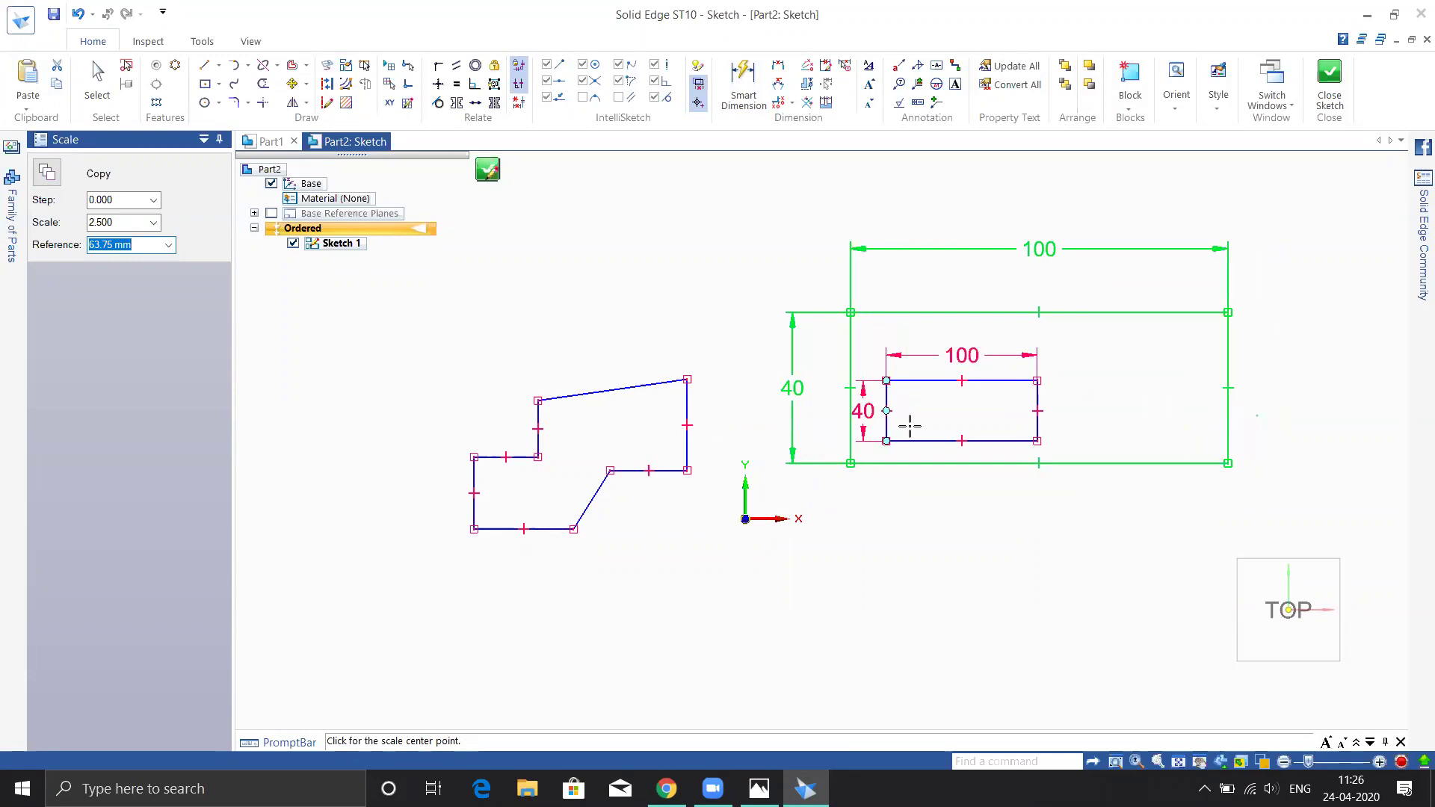
click(912, 427)
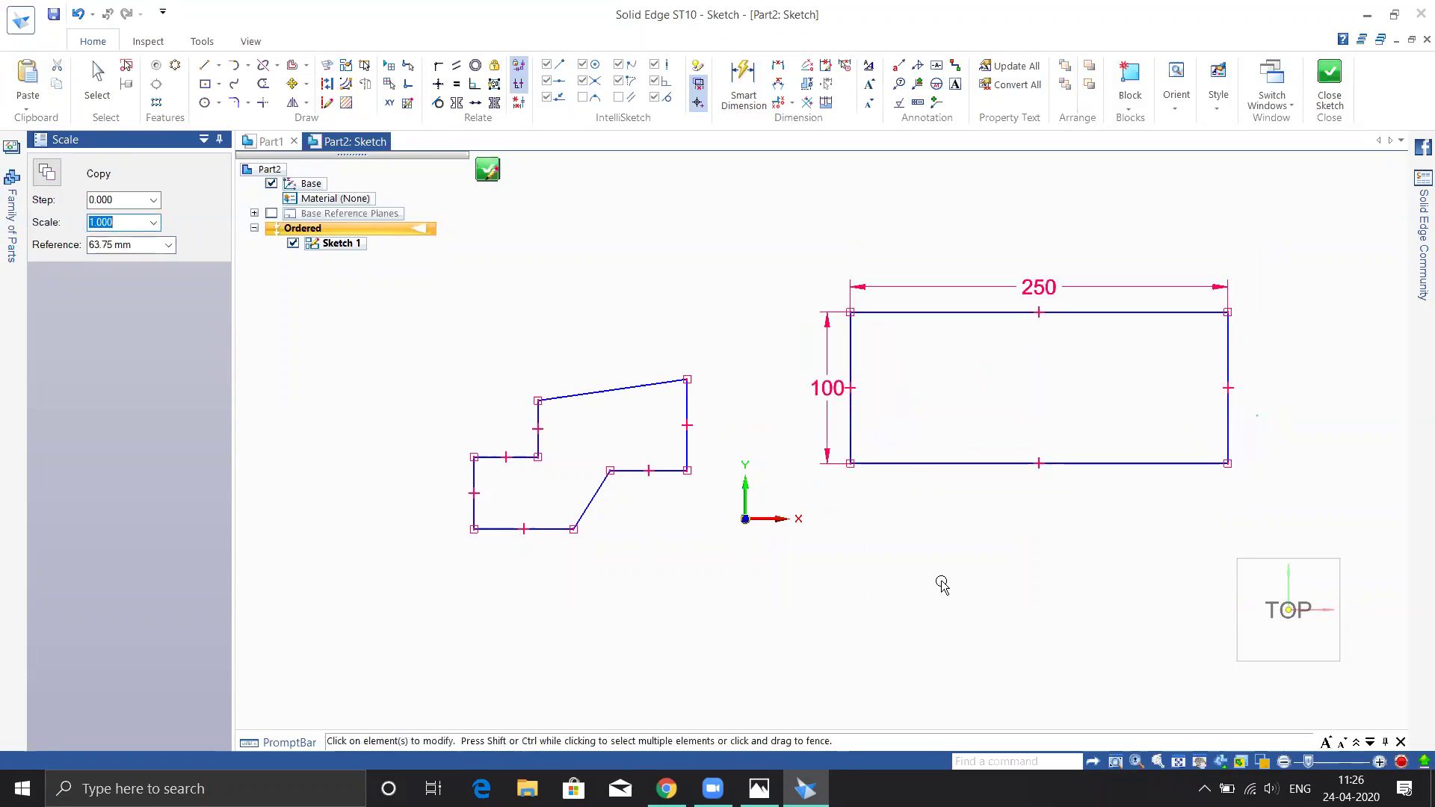
- Undo the rectangle's scaling, redo it to compare the dimensions, and undo it again
key(ctrl+z)
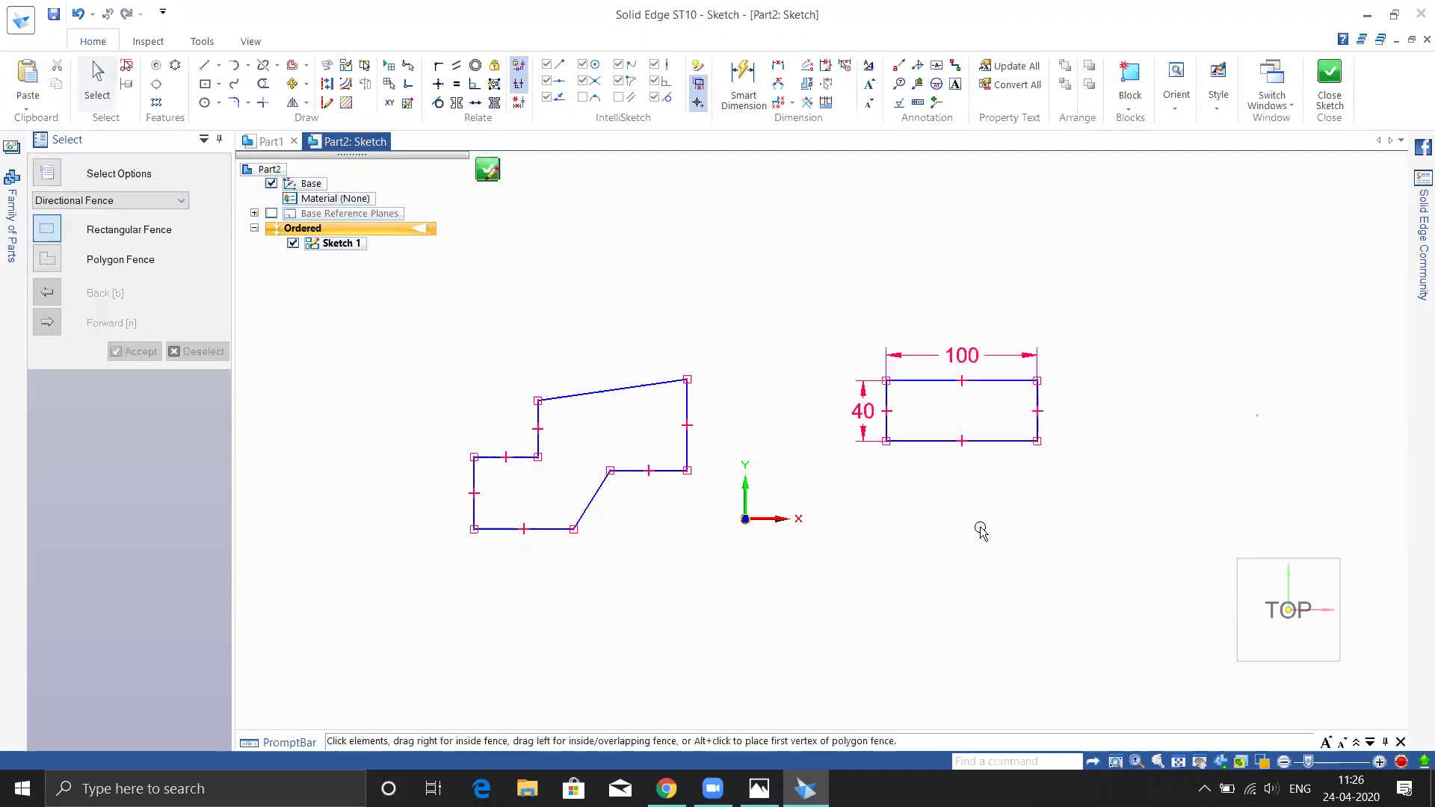
key(ctrl+y)
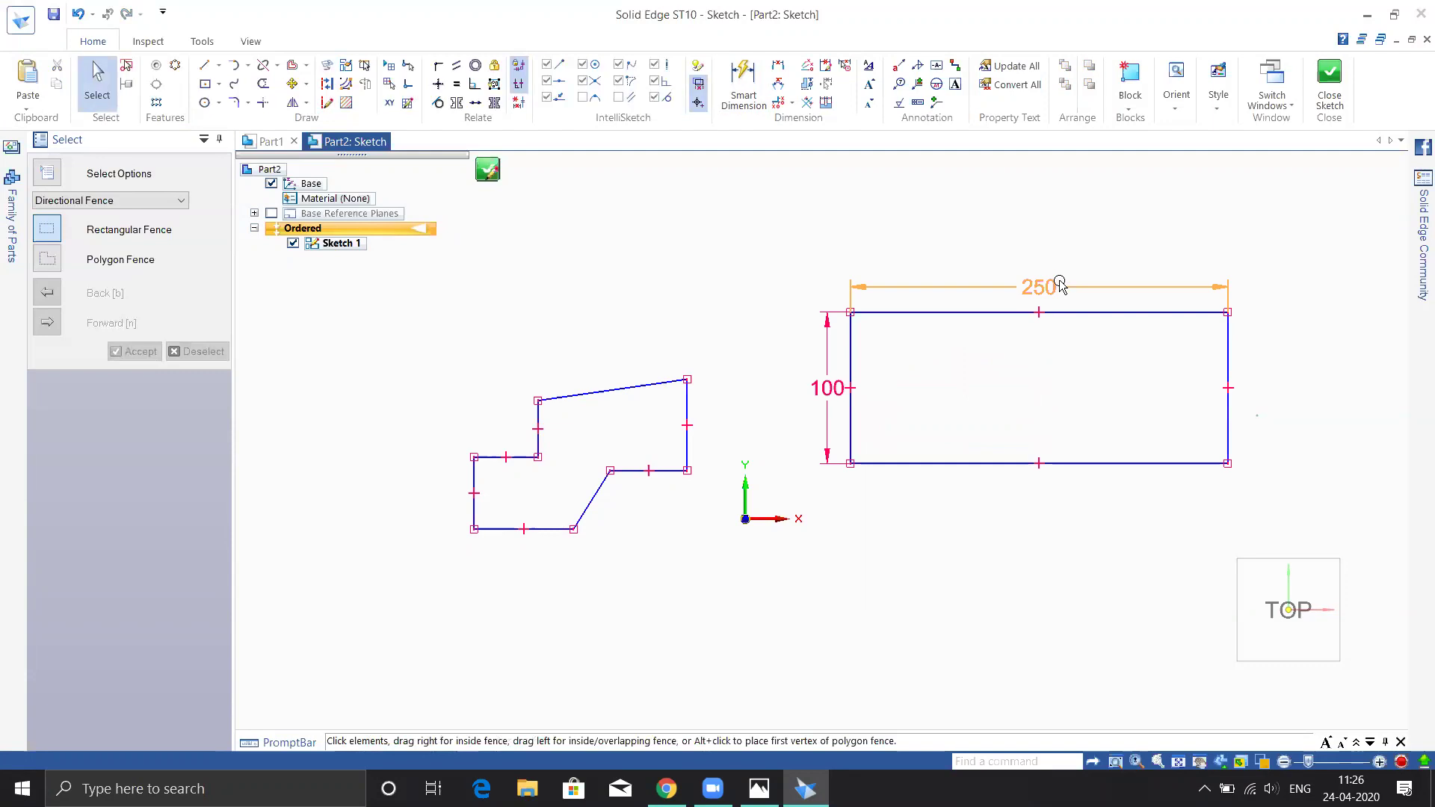
key(ctrl+z)
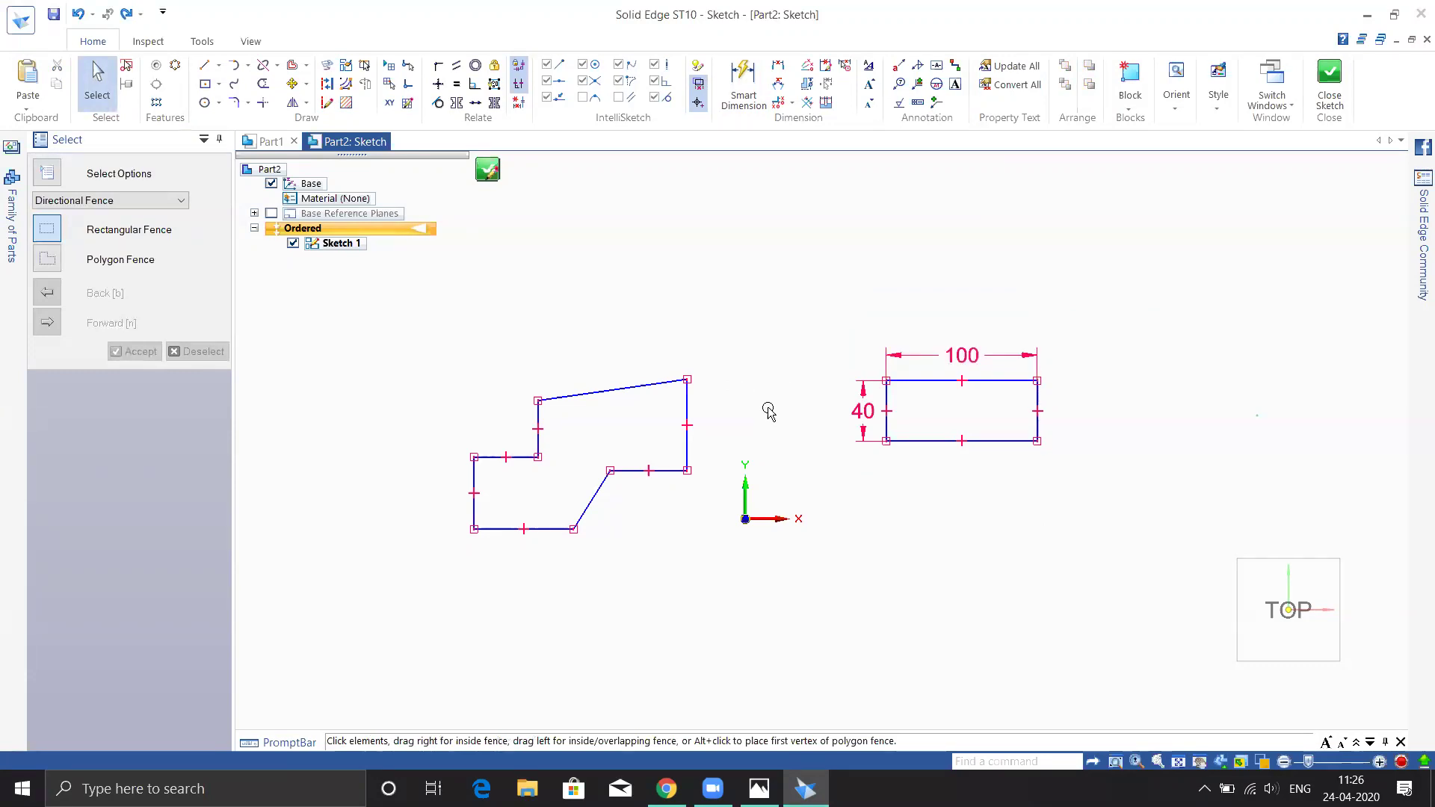
- Scale the rectangle with Copy on from just beside its lower-left corner, placing three enlarged copies about 238, 395 and 968 mm wide
click(305, 106)
click(321, 138)
click(47, 172)
drag(830, 326, 1109, 521)
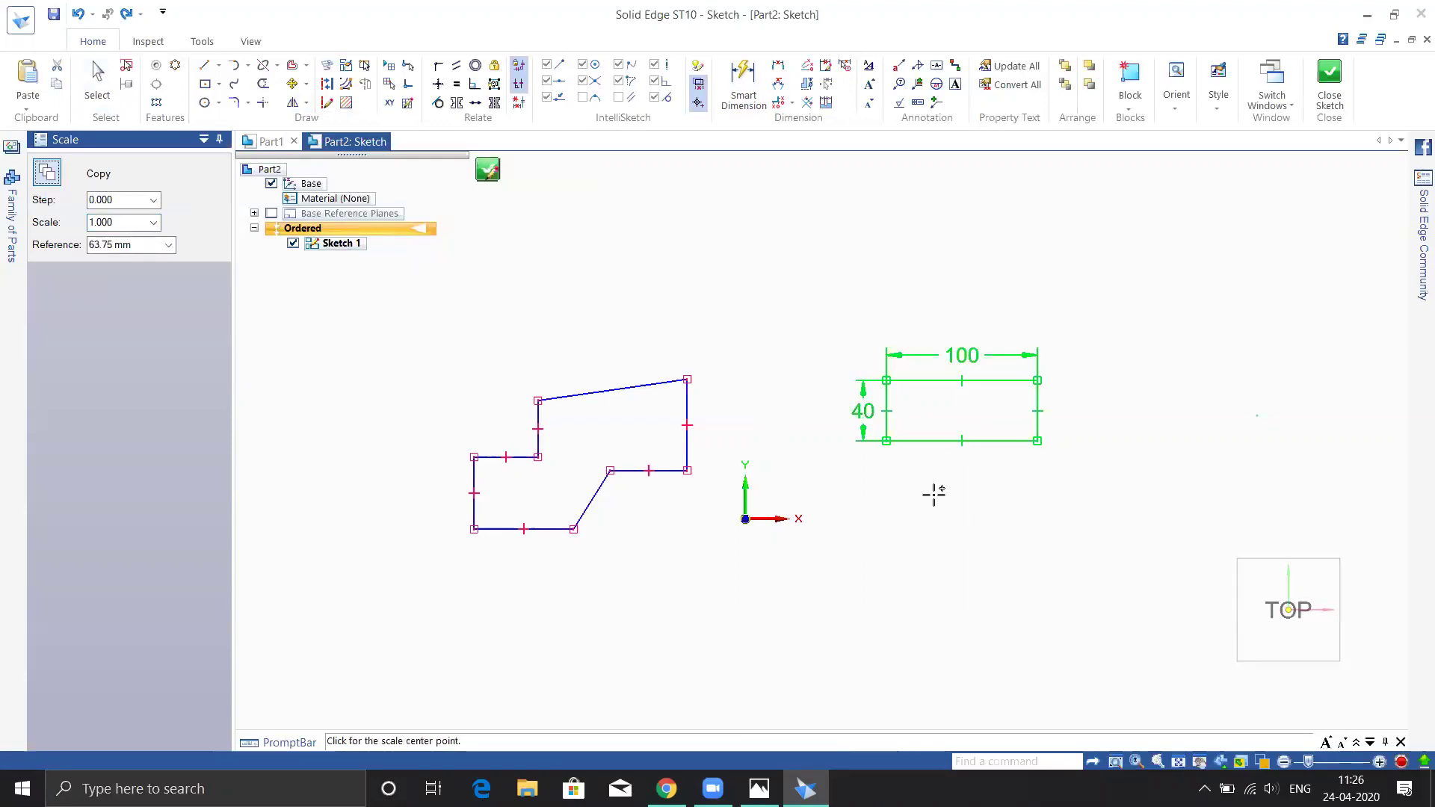
click(873, 442)
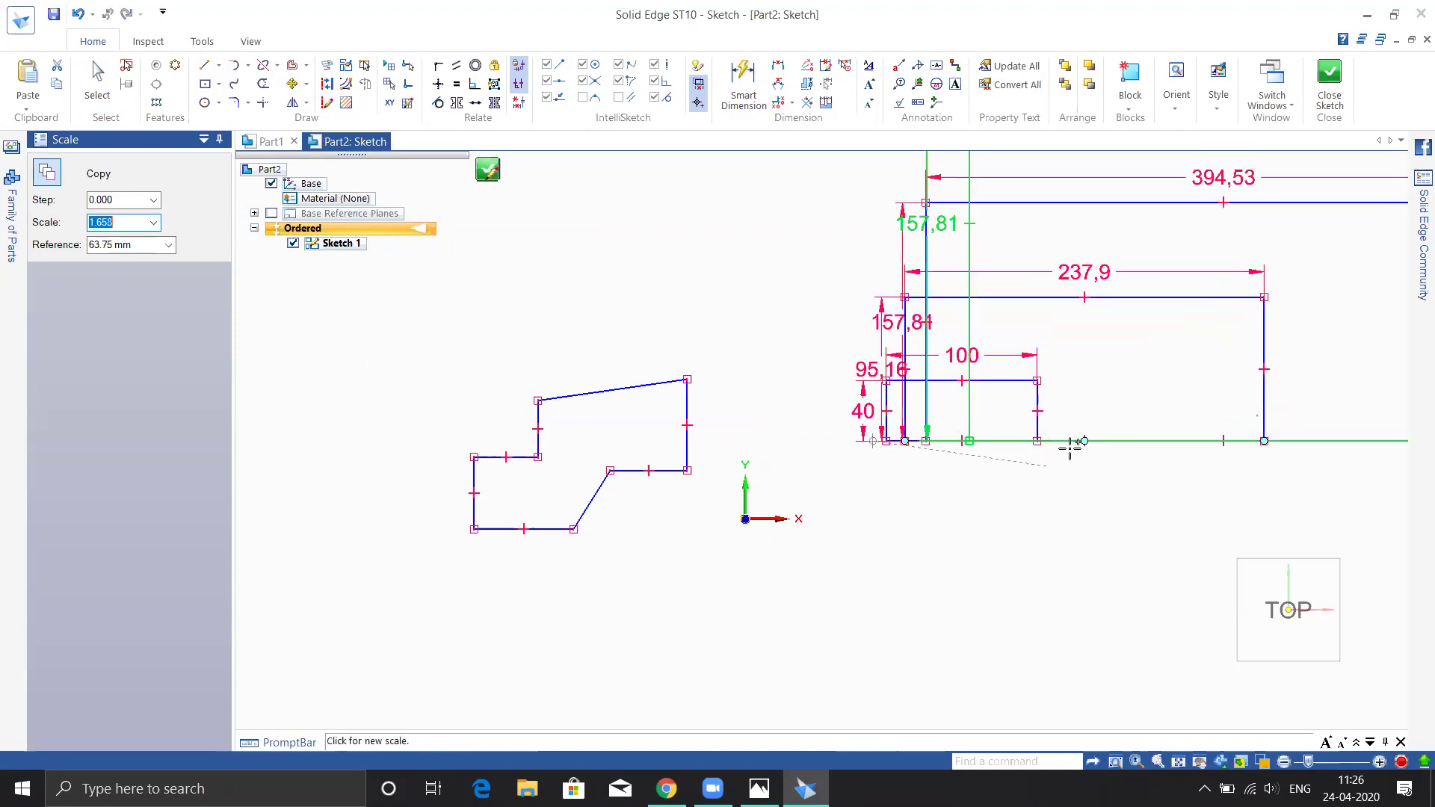
click(965, 528)
scroll(965, 528, down, 5)
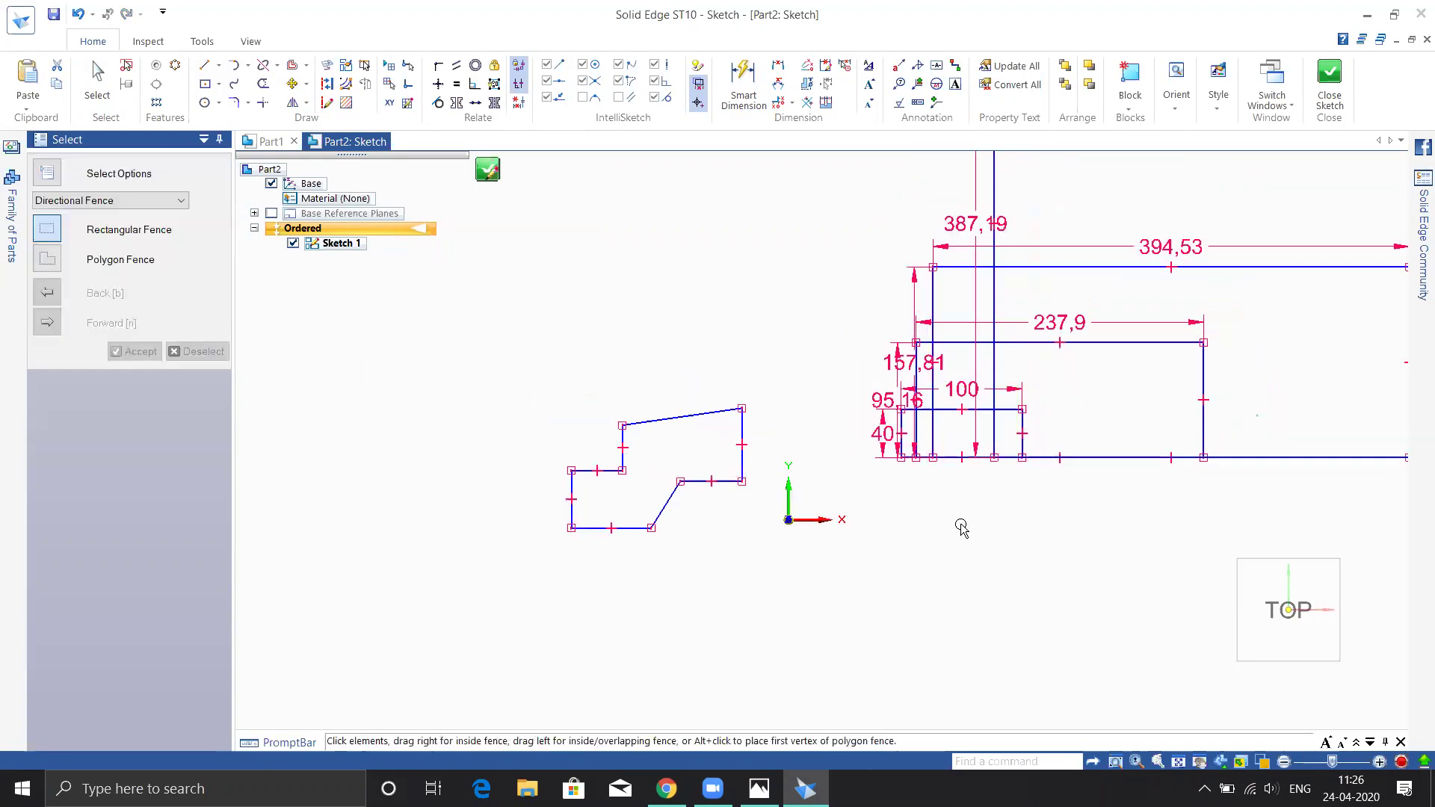
scroll(1046, 562, up, 2)
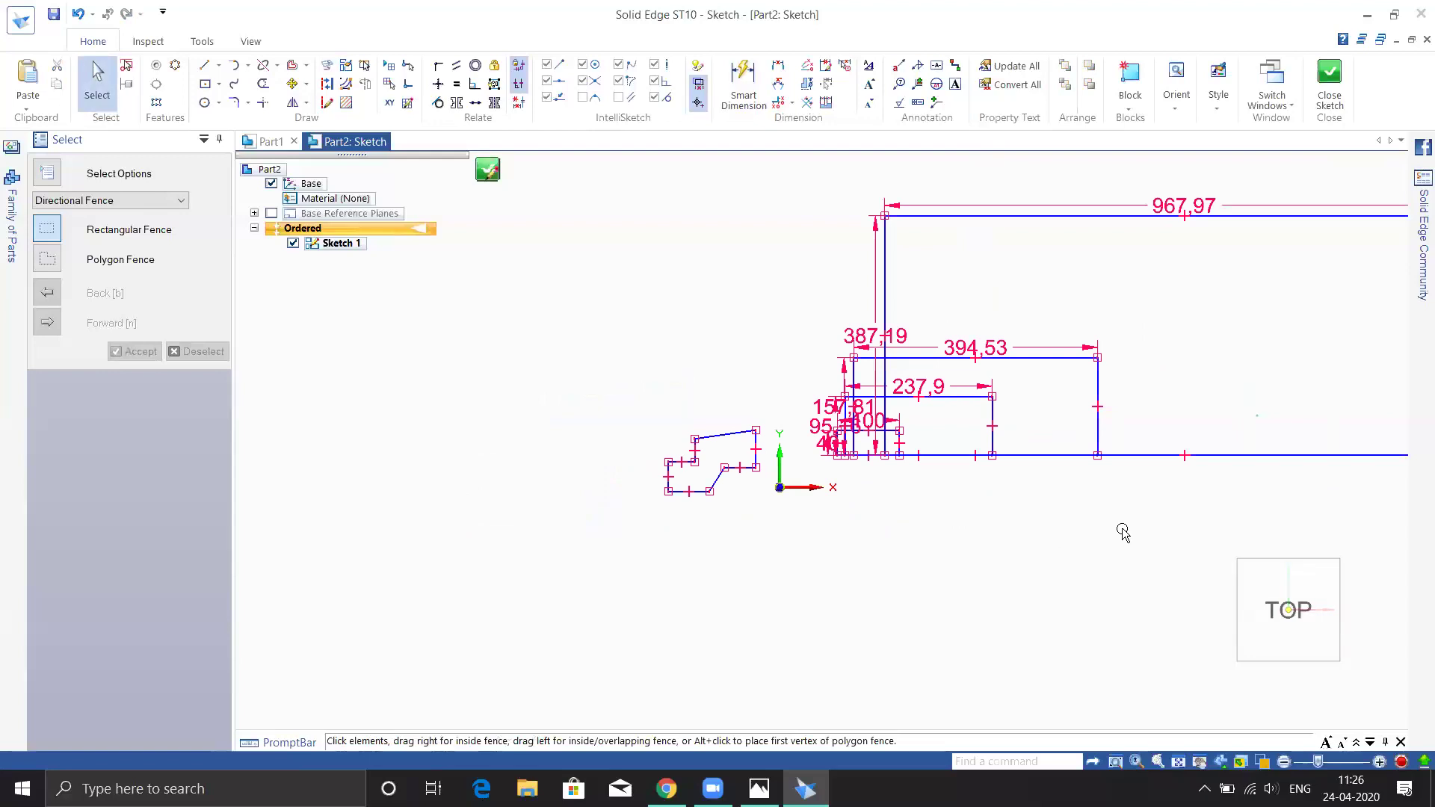
scroll(890, 500, up, 4)
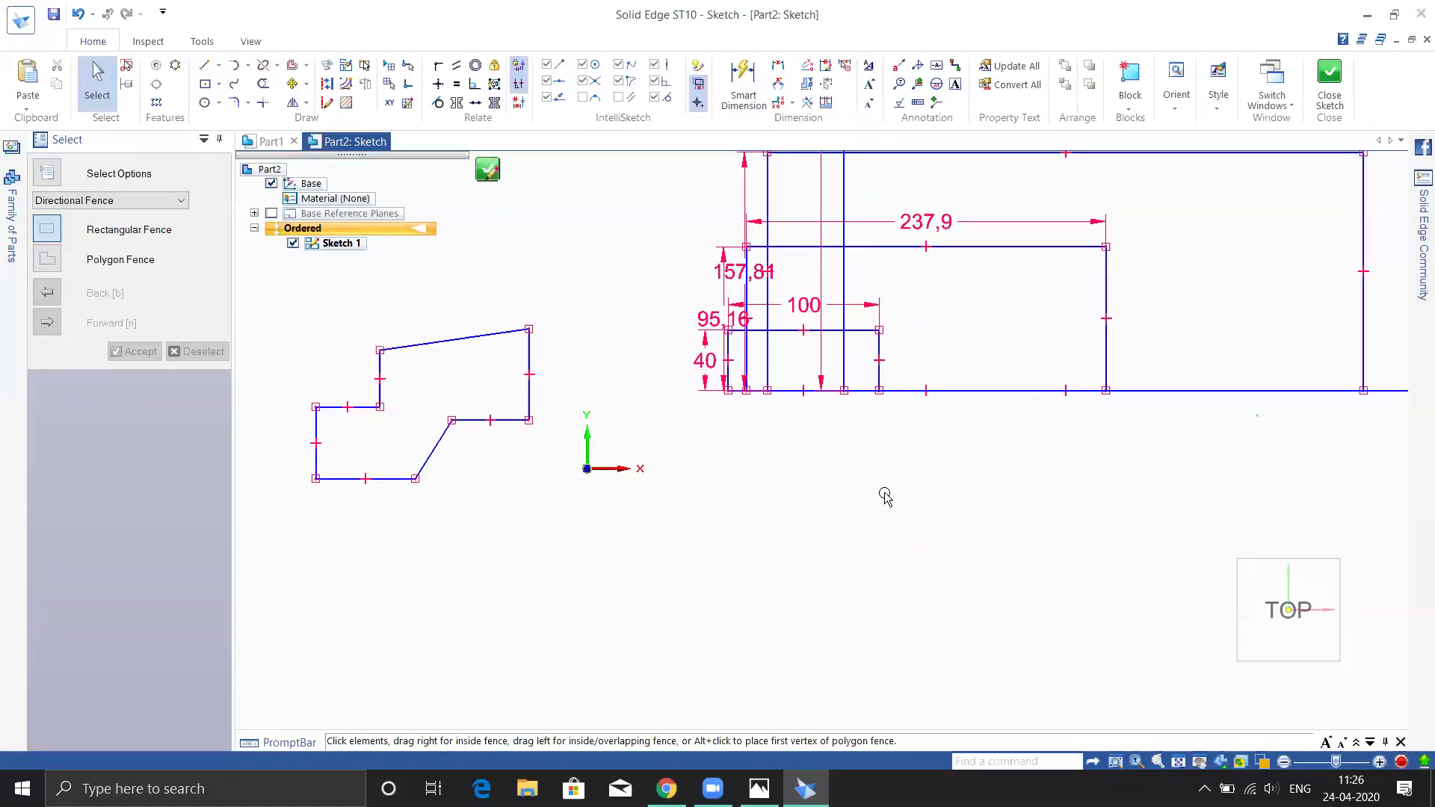
- Undo the scaled copies and the original dimensioned rectangle, leaving the closed line profile in the sketch
key(ctrl+z)
key(ctrl+z)
key(ctrl+z)
key(ctrl+z)
key(ctrl+z)
- Sketch a center rectangle about 78 mm high, up and right of the origin
mouse_move(849, 490)
shift+middle_down()
mouse_move(1016, 528)
mouse_move(629, 413)
mouse_move(559, 413)
shift+middle_up()
click(205, 83)
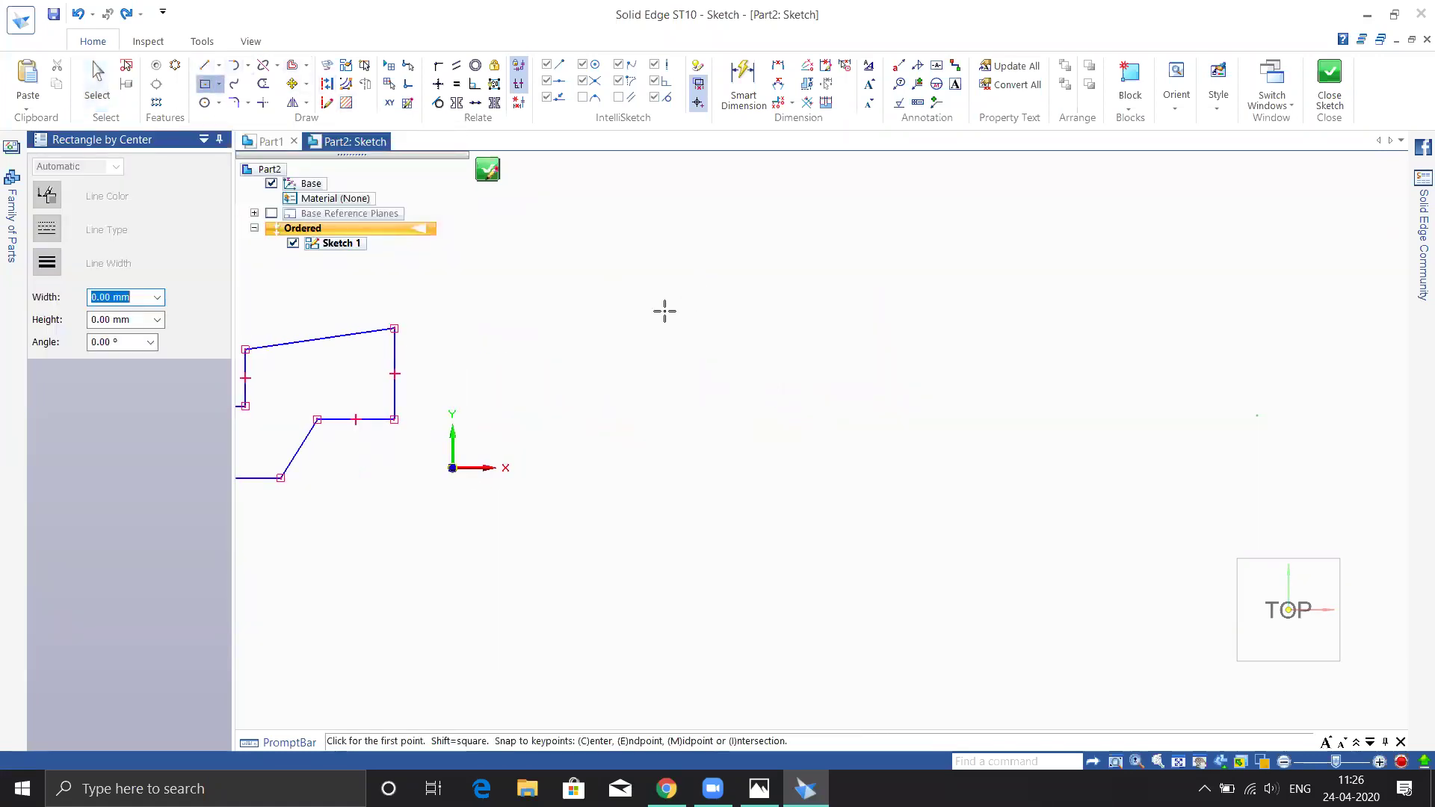
click(724, 350)
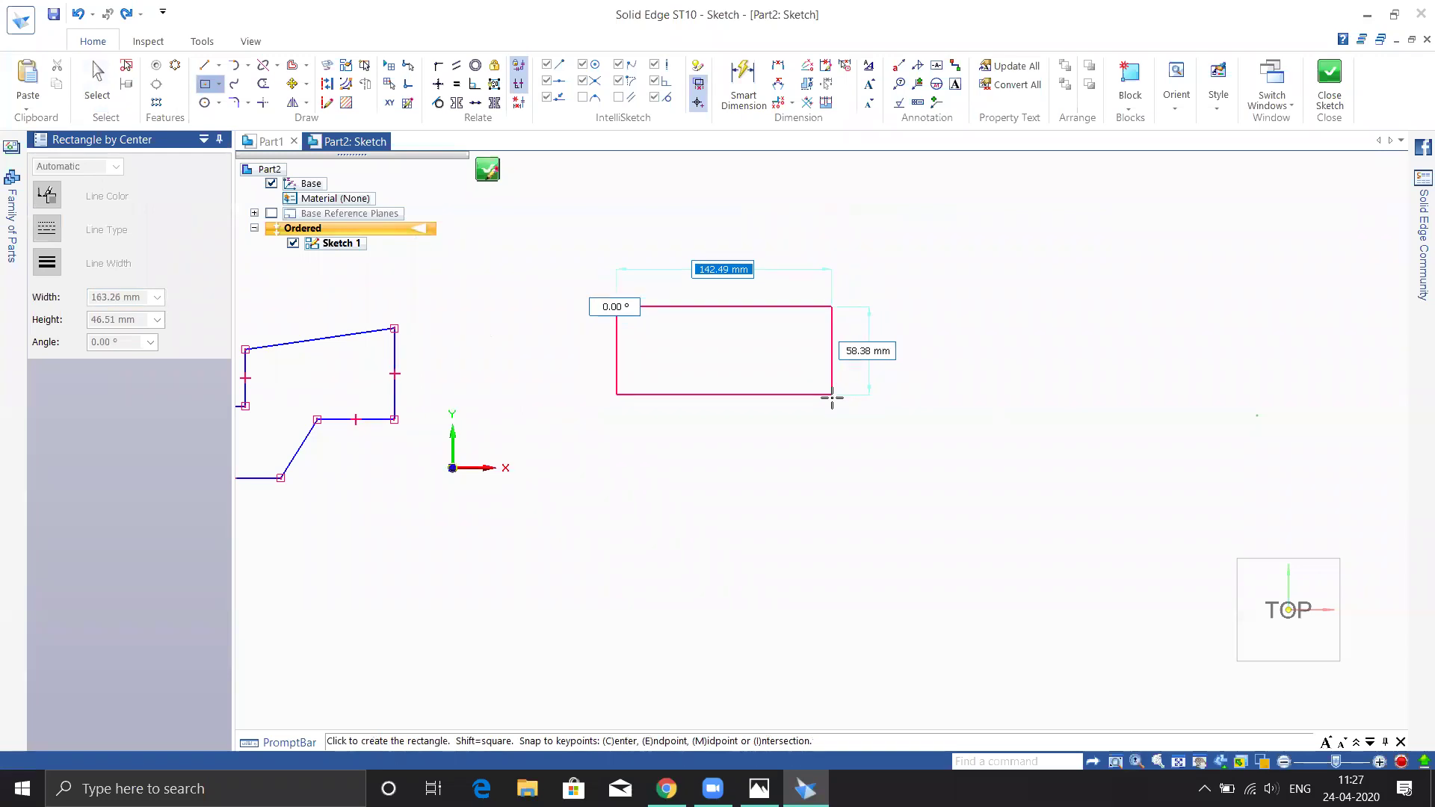
click(827, 410)
key(Escape)
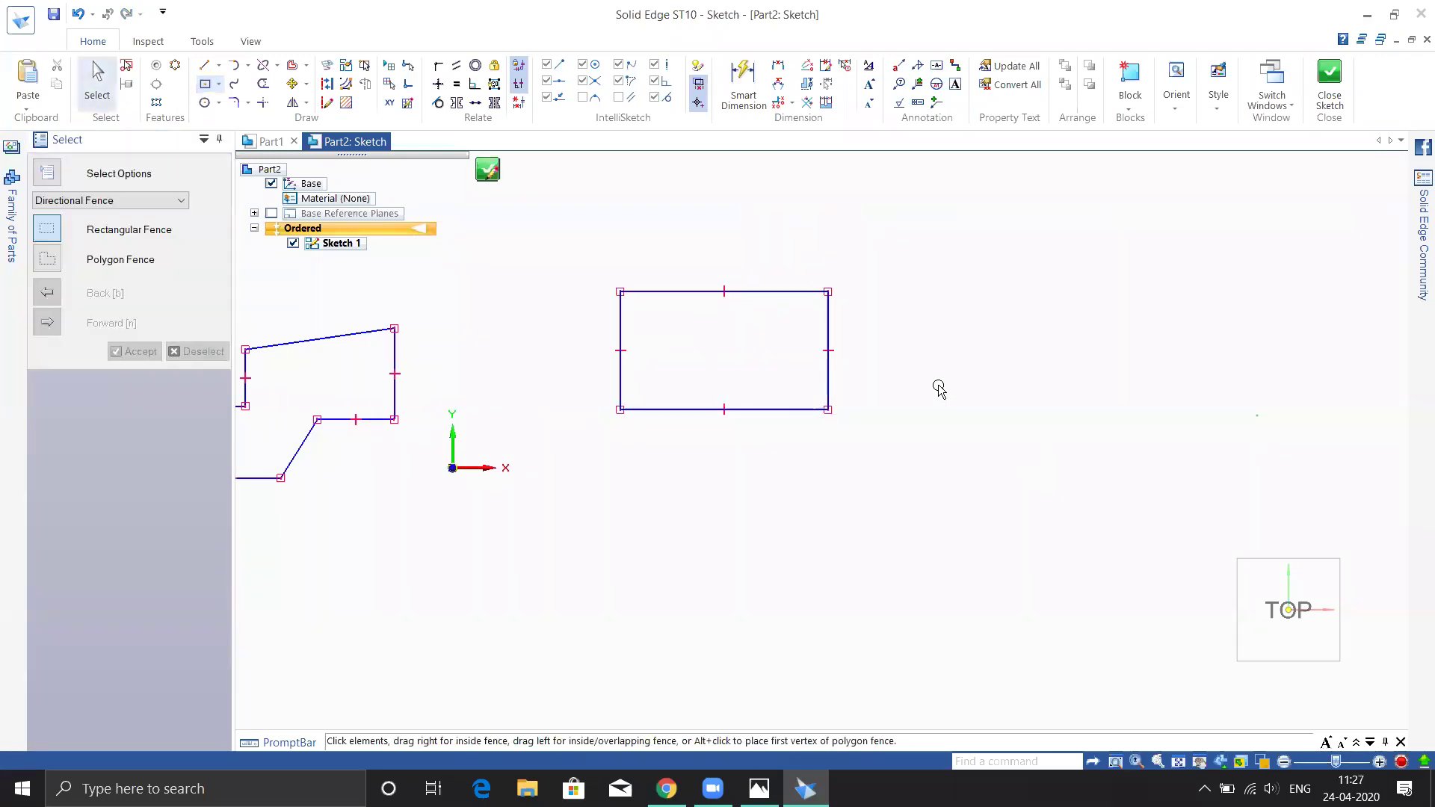
- Reshape the rectangle by moving its upper-right corner down and slightly outward, to a height of about 67 mm
click(829, 320)
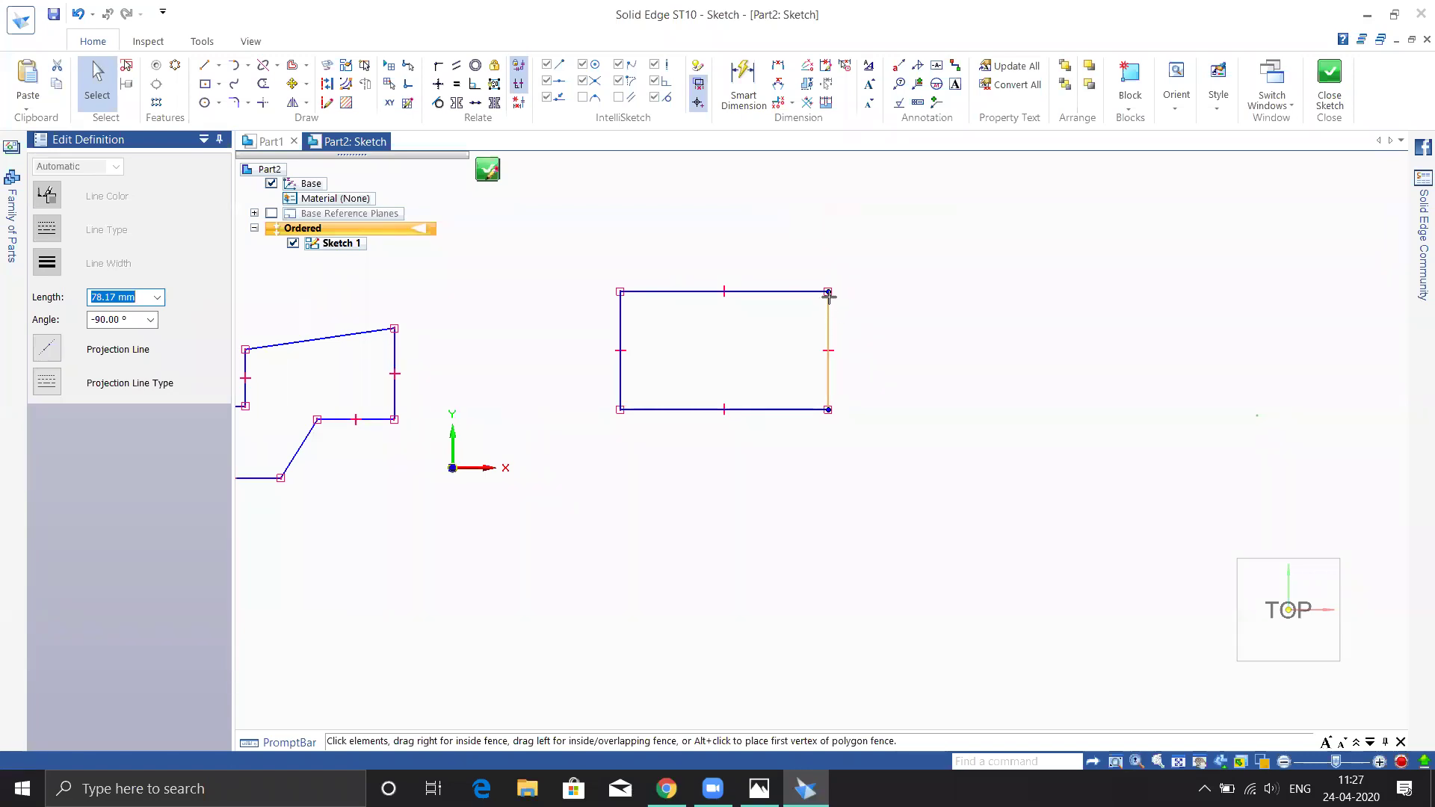
mouse_move(834, 291)
mouse_down()
mouse_move(894, 227)
mouse_move(948, 201)
mouse_move(954, 291)
mouse_move(857, 324)
mouse_move(841, 308)
mouse_up()
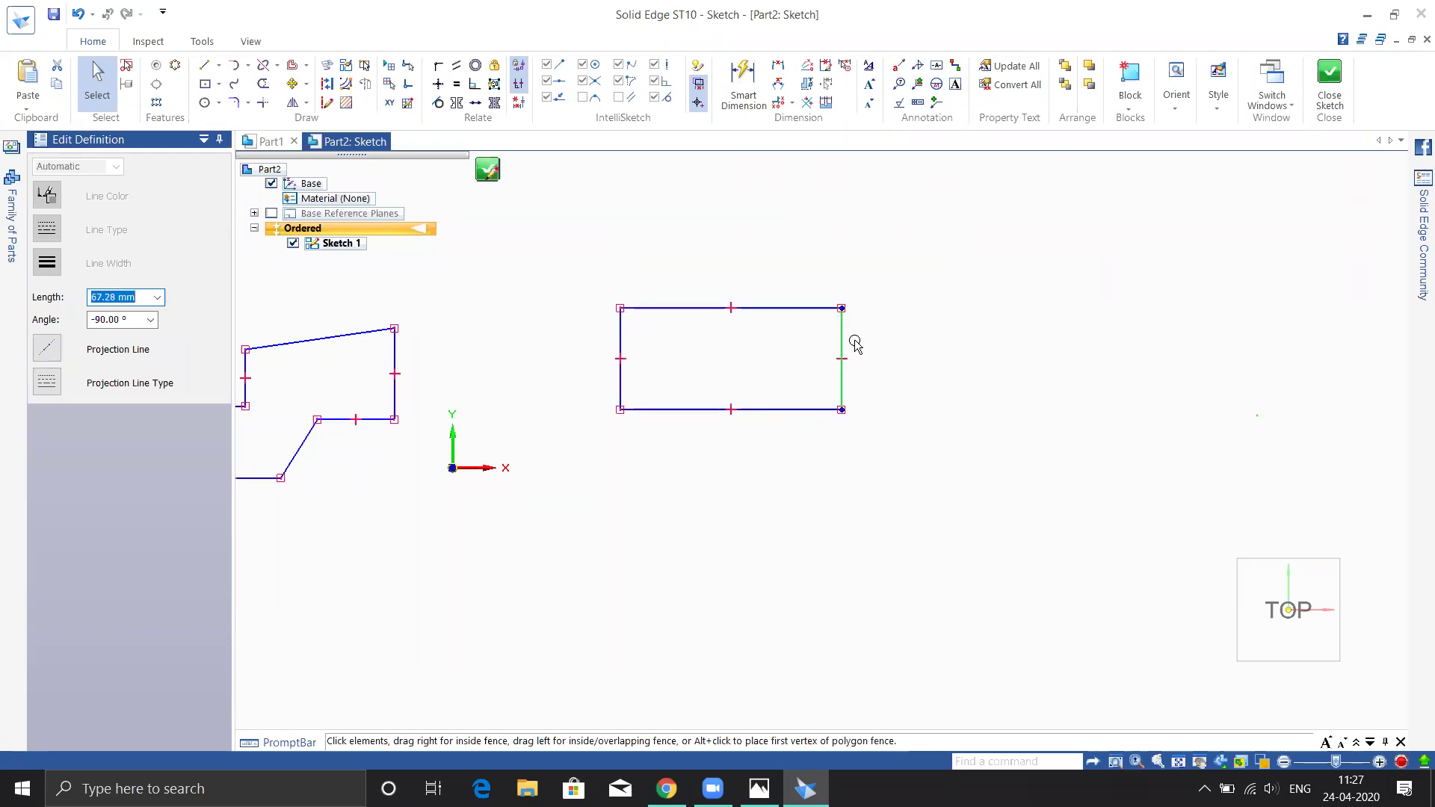
key(Escape)
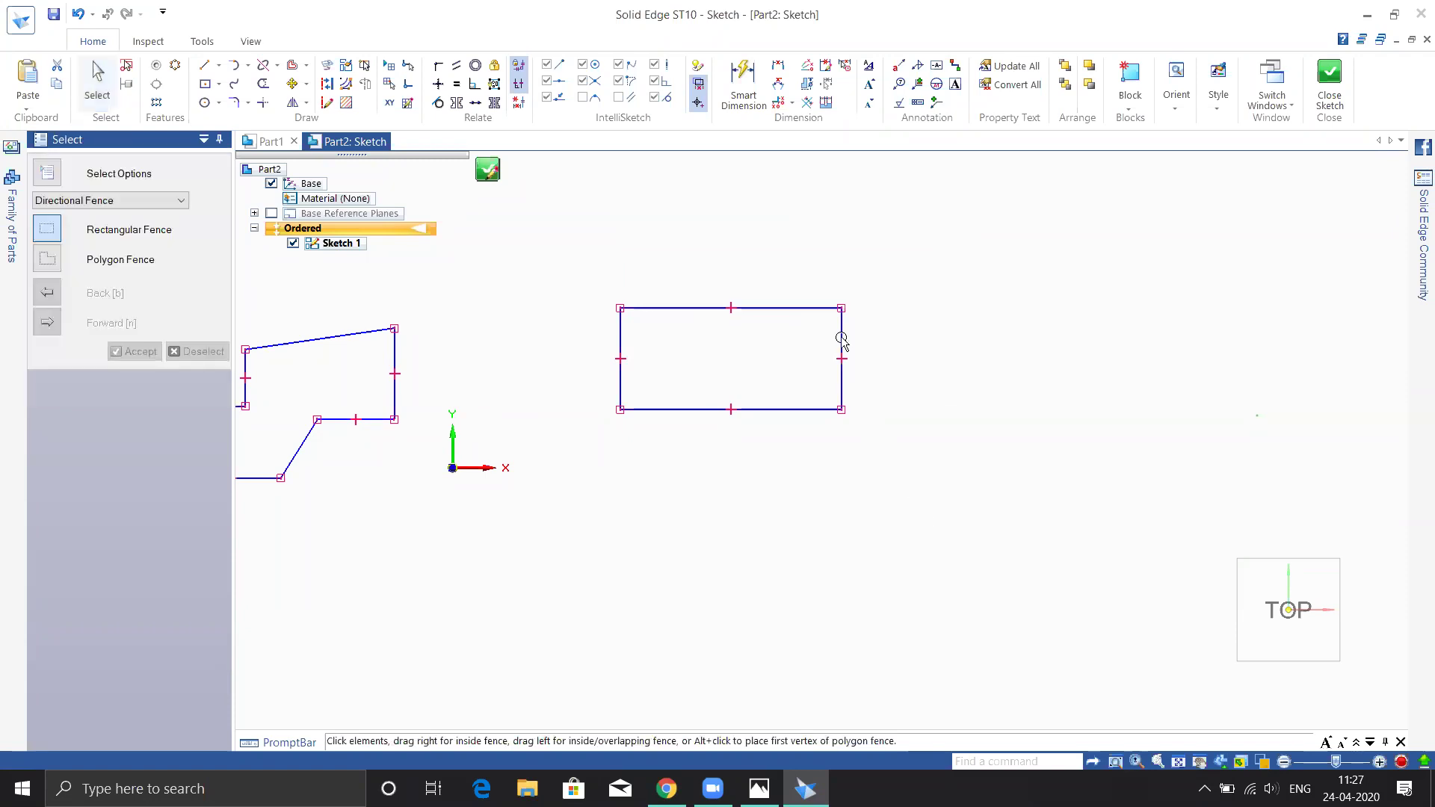
- Stretch the rectangle's right end from its upper-right corner downward and slightly inward to form a slanted parallelogram
click(307, 107)
click(332, 155)
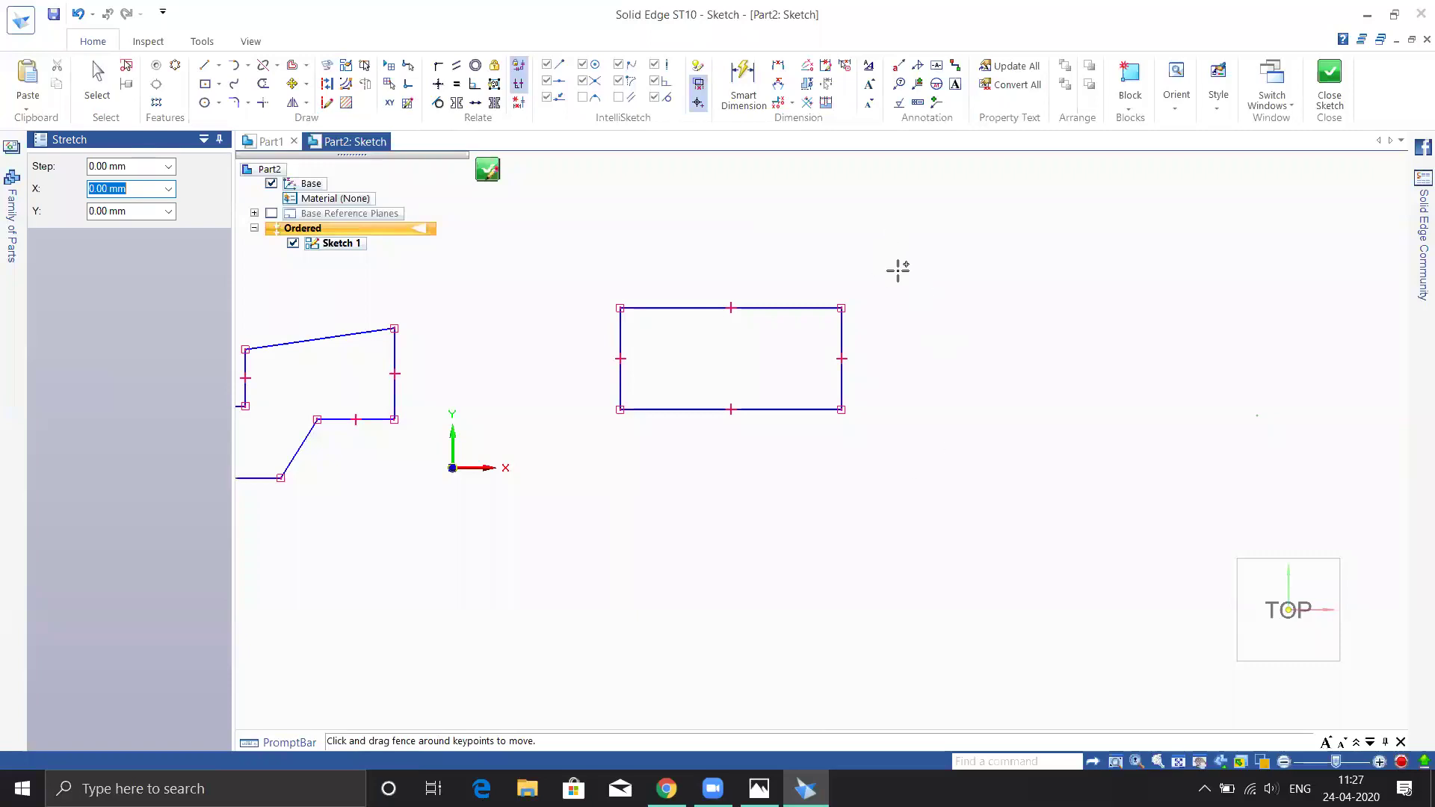
drag(890, 256, 763, 455)
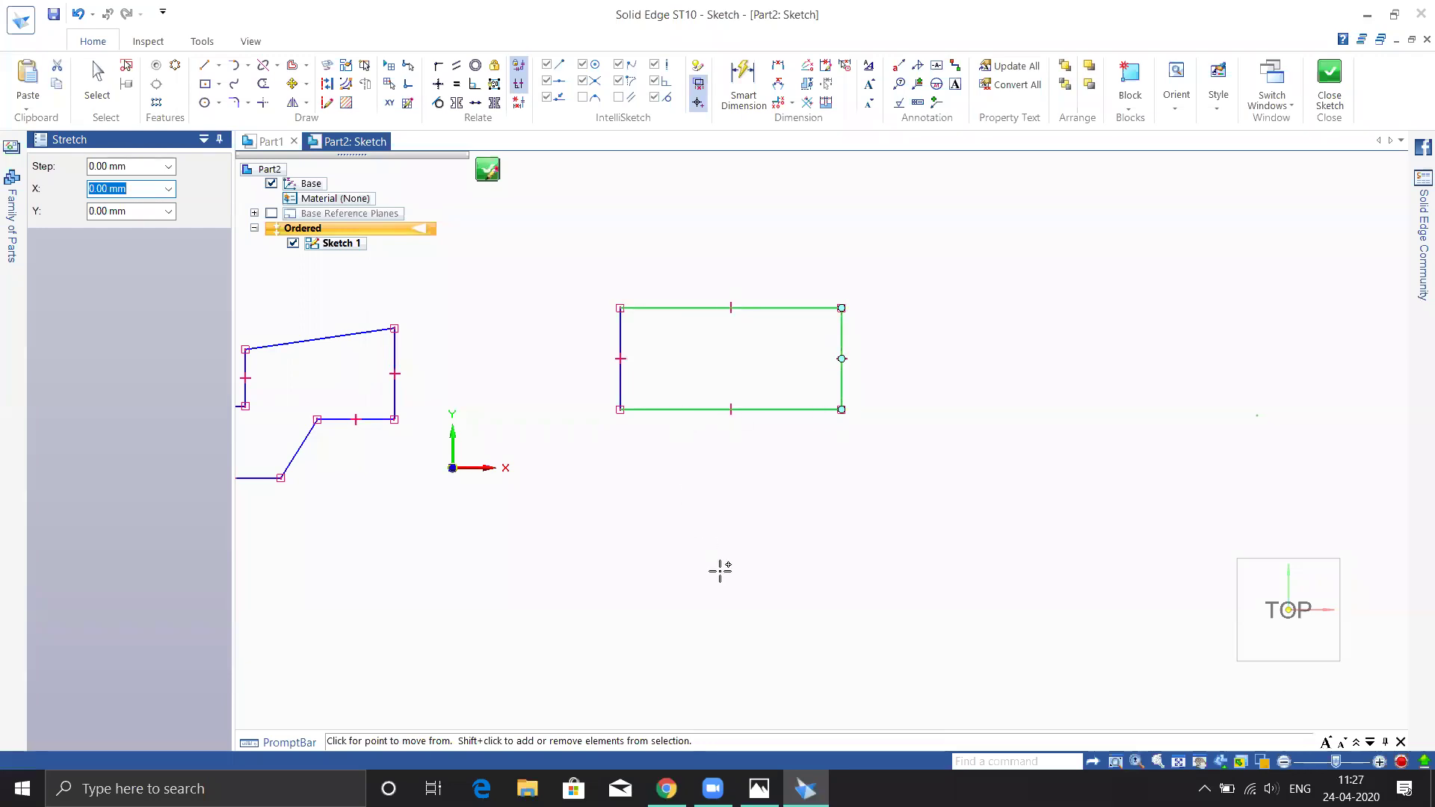
click(842, 306)
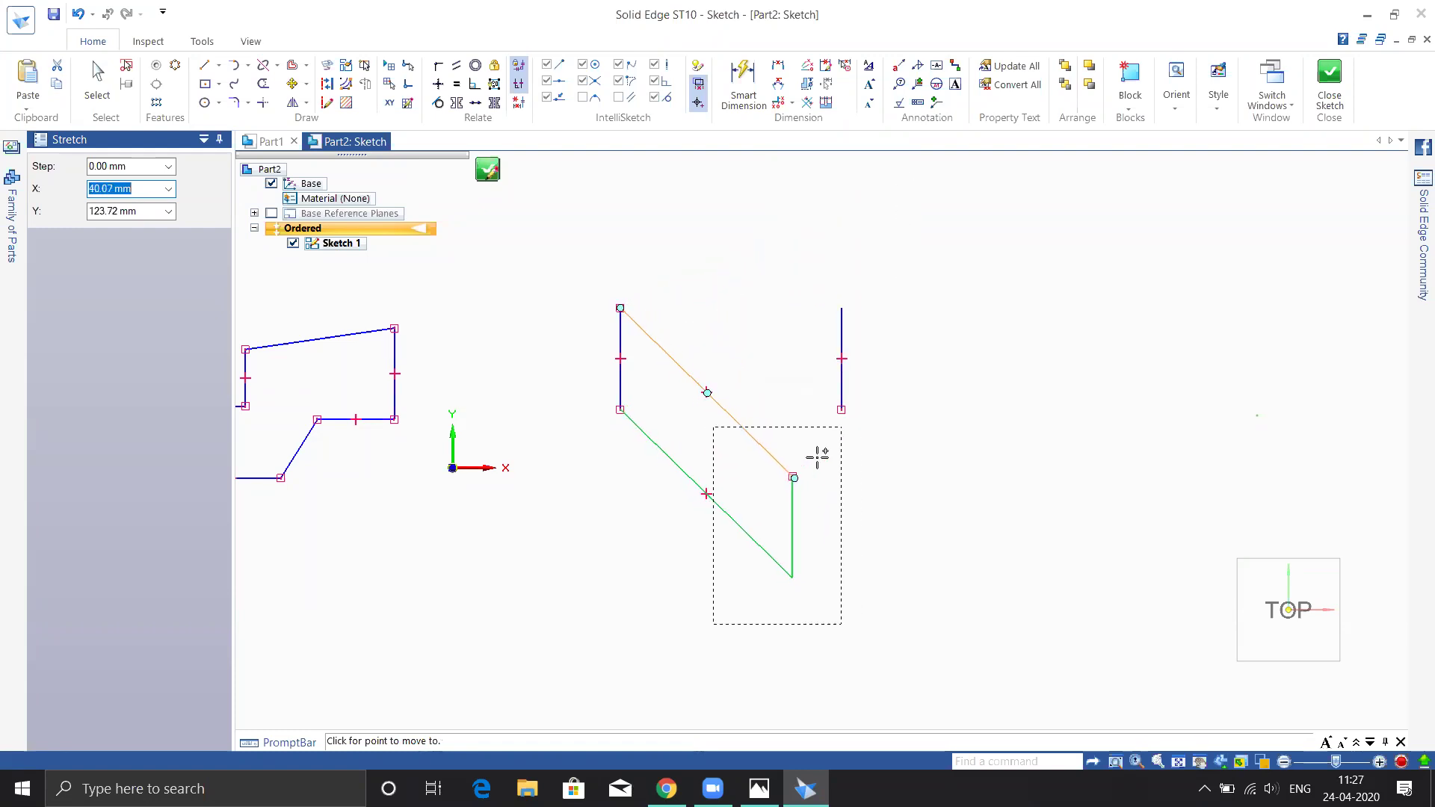
click(817, 456)
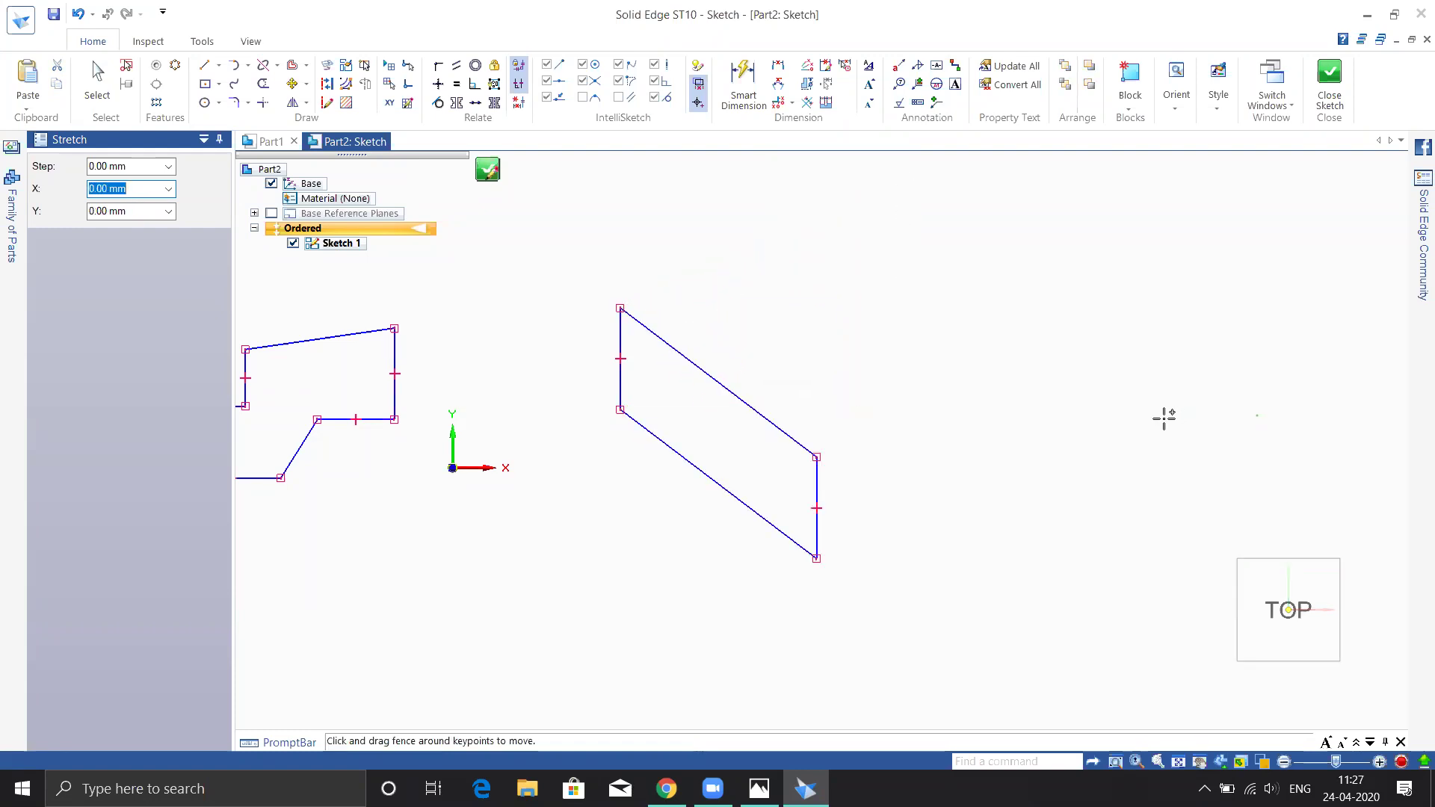
key(Escape)
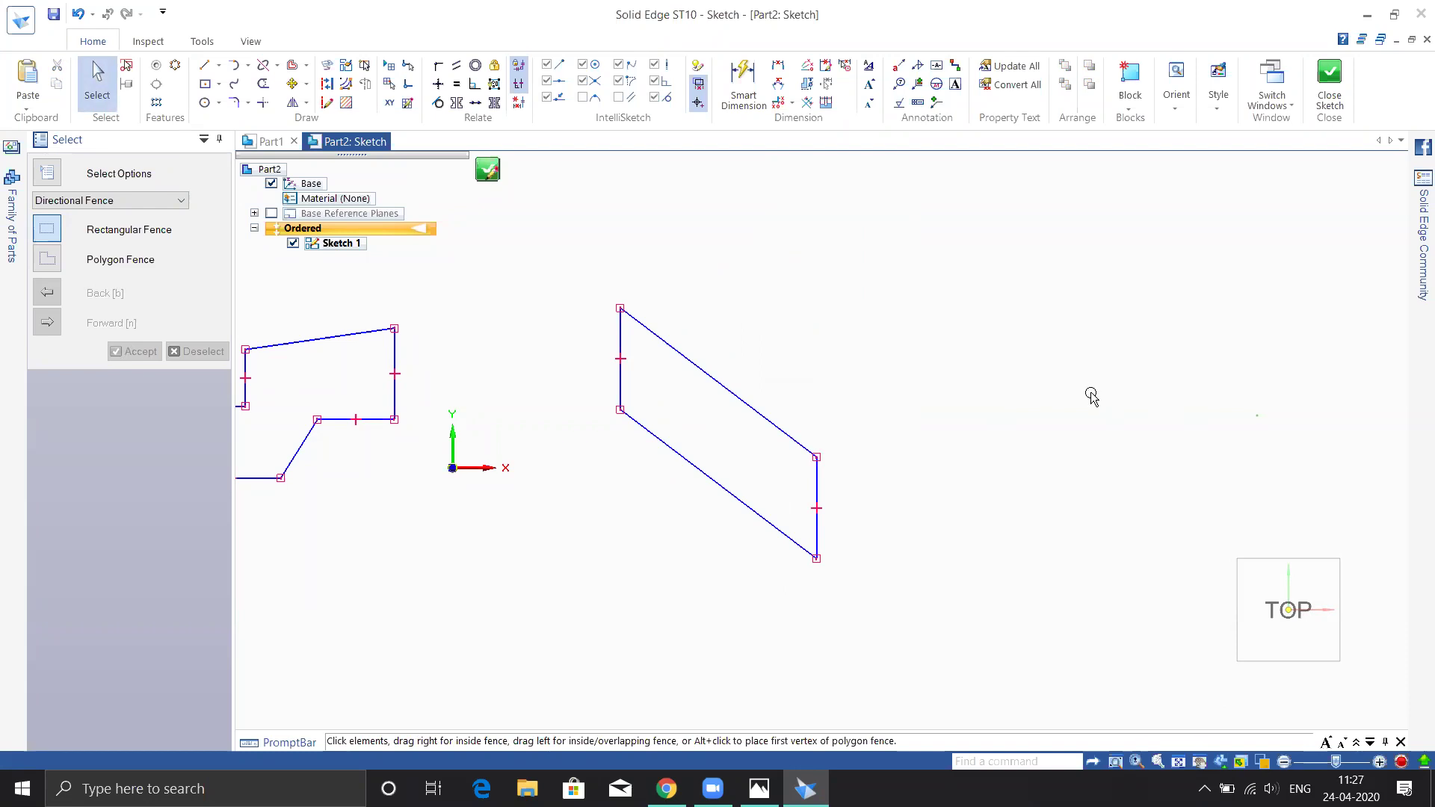
- Turn on construction drawing and sketch a construction circle about 107 mm in diameter, up and right of the parallelogram
shift+middle_drag(806, 341, 911, 327)
click(307, 105)
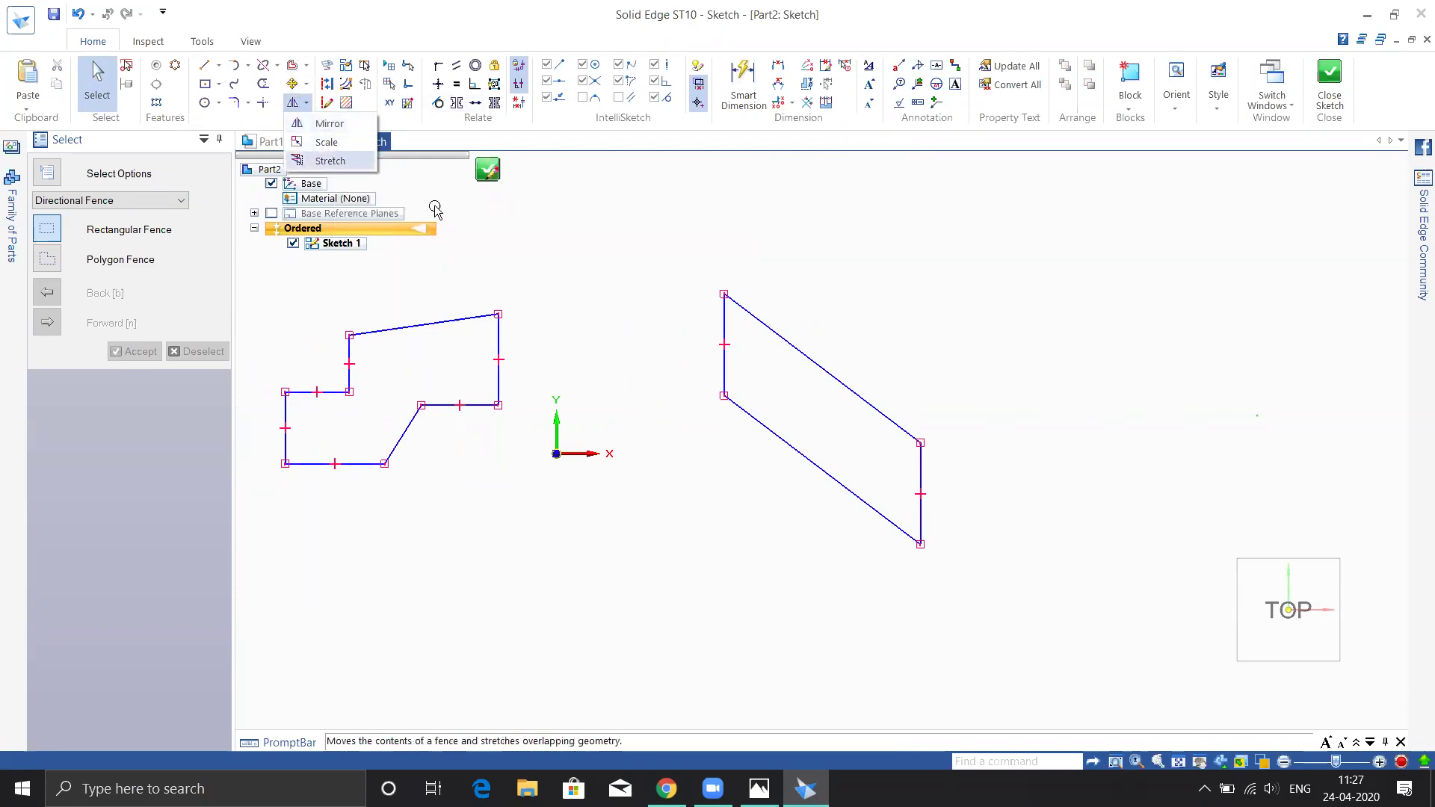
click(296, 106)
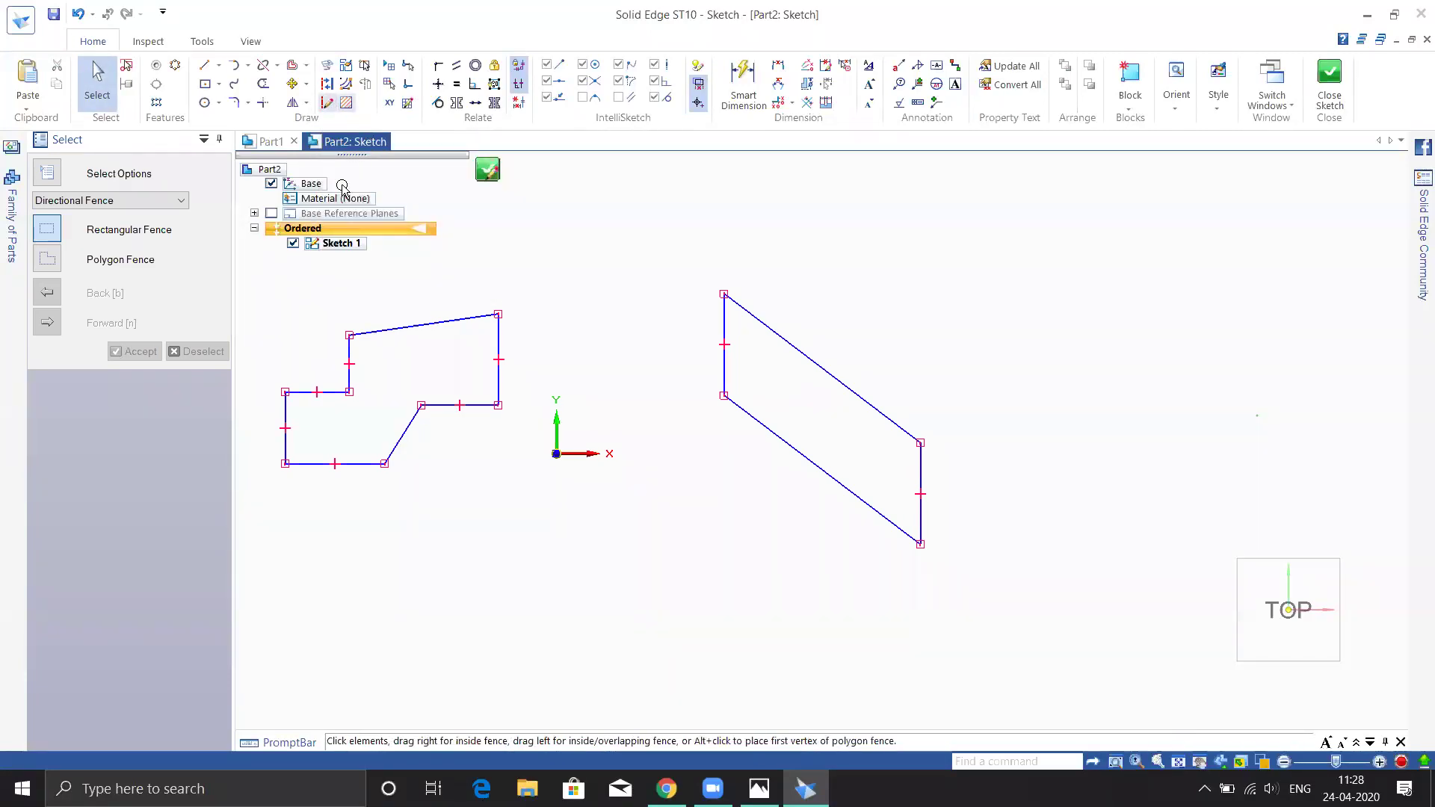
click(204, 102)
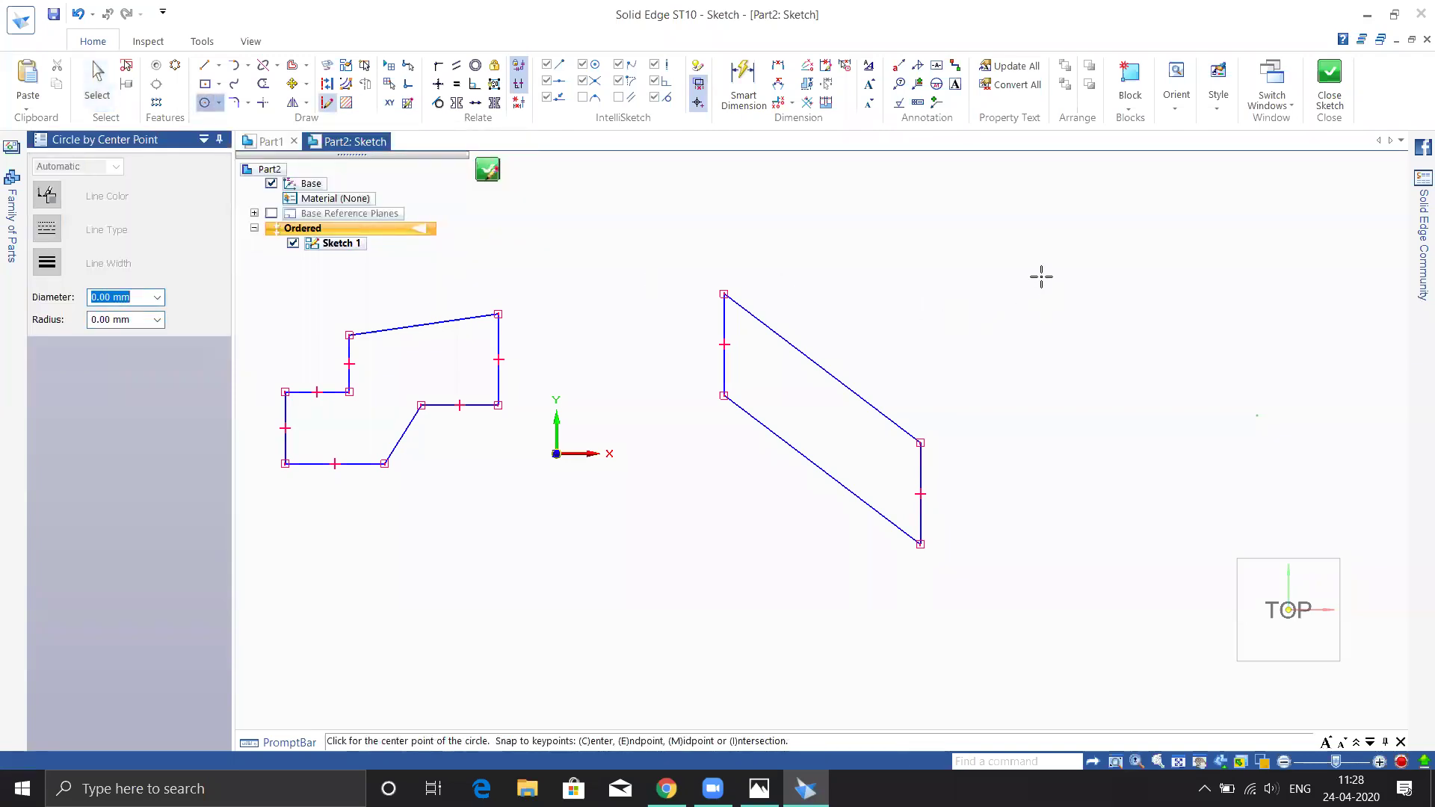
click(1022, 261)
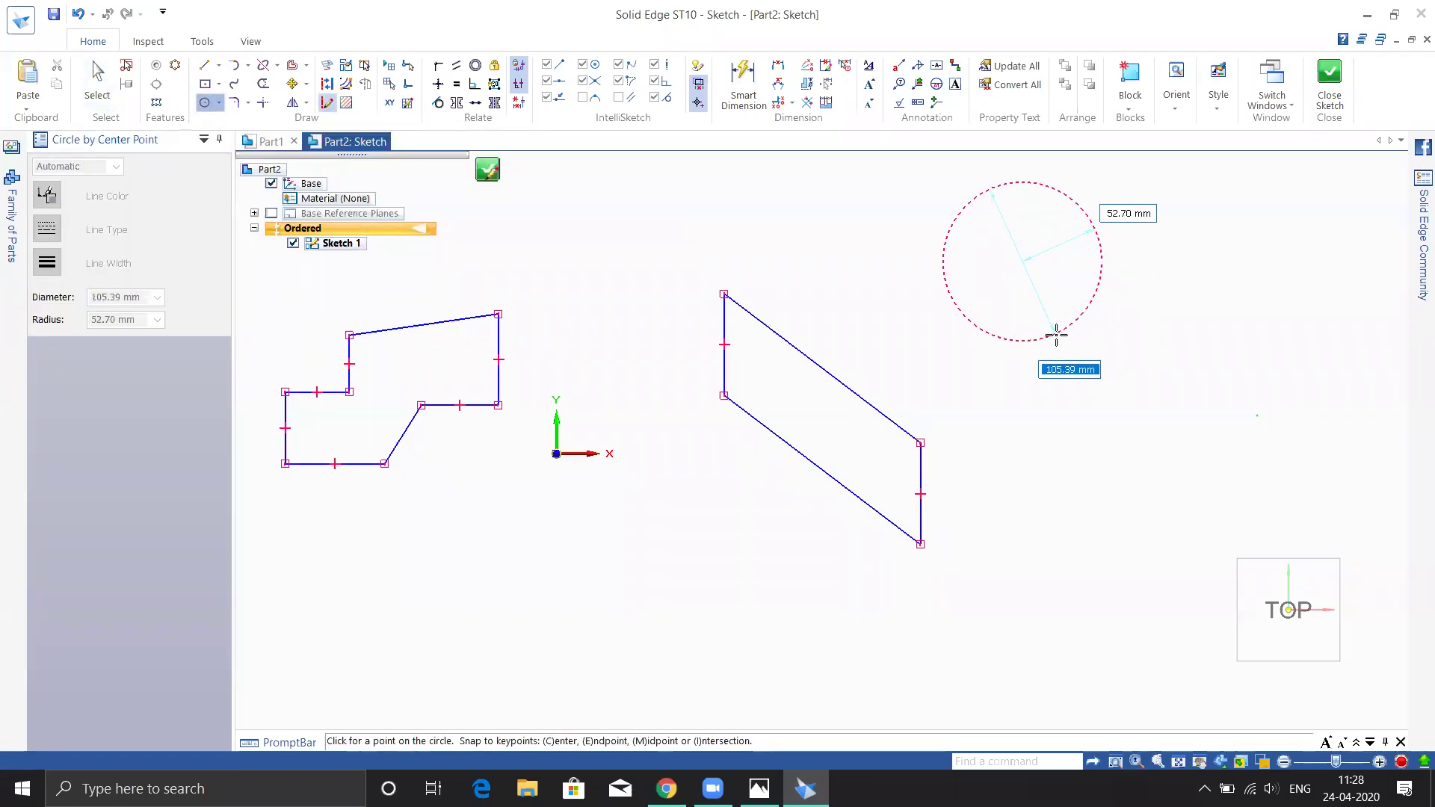
click(1052, 336)
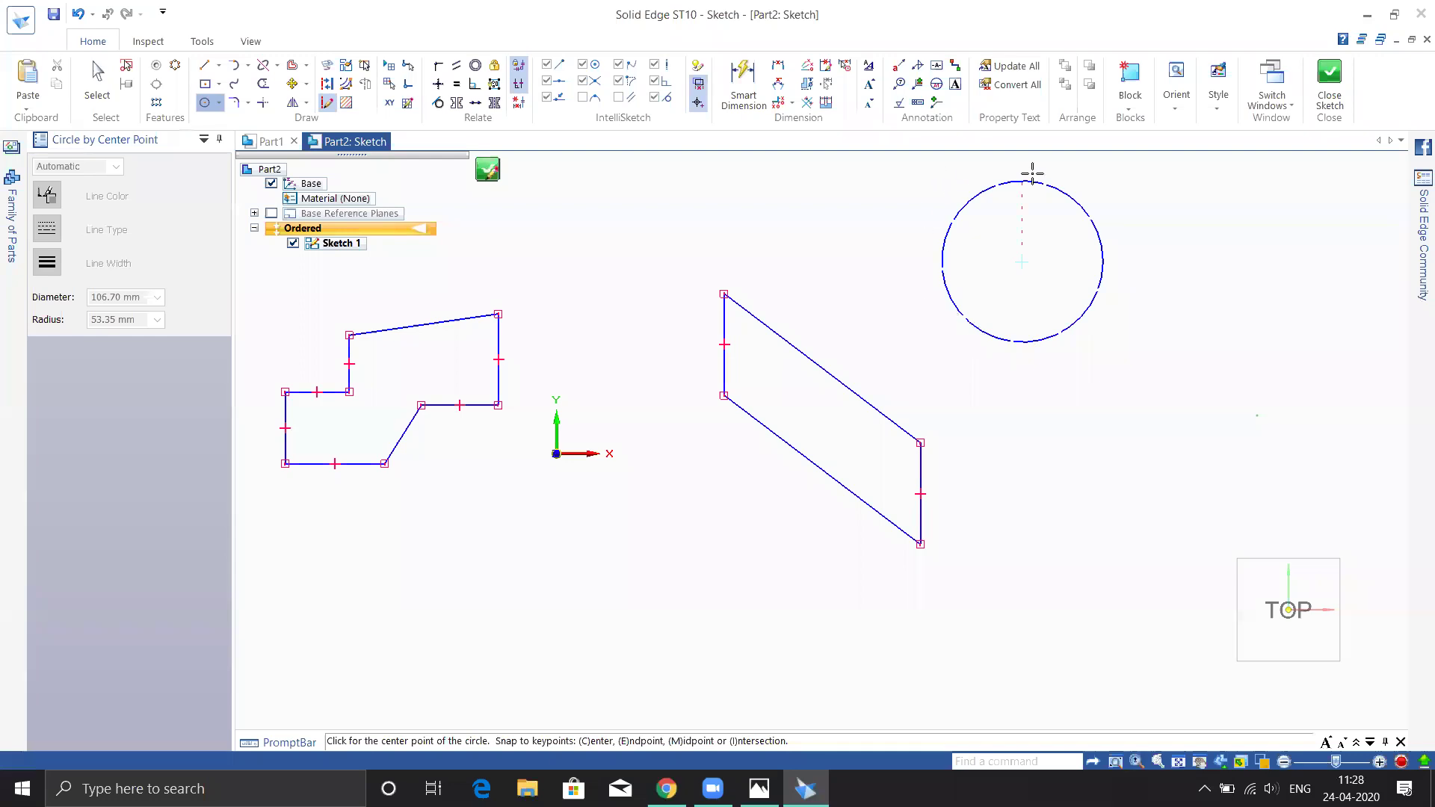
- Sketch a construction center rectangle below the origin and a steep construction line between the line profile and the parallelogram
click(205, 84)
click(570, 546)
click(647, 607)
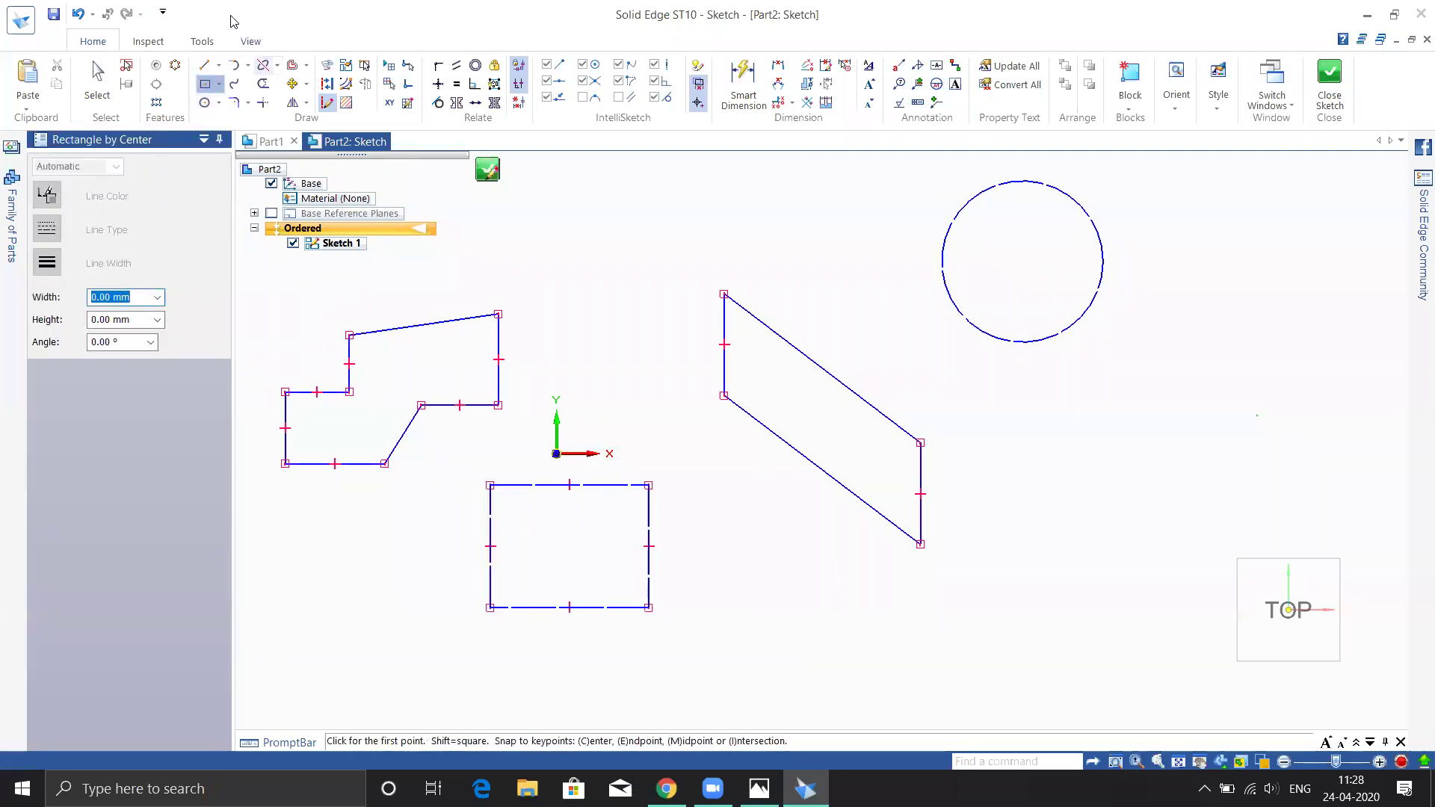
click(203, 65)
click(588, 221)
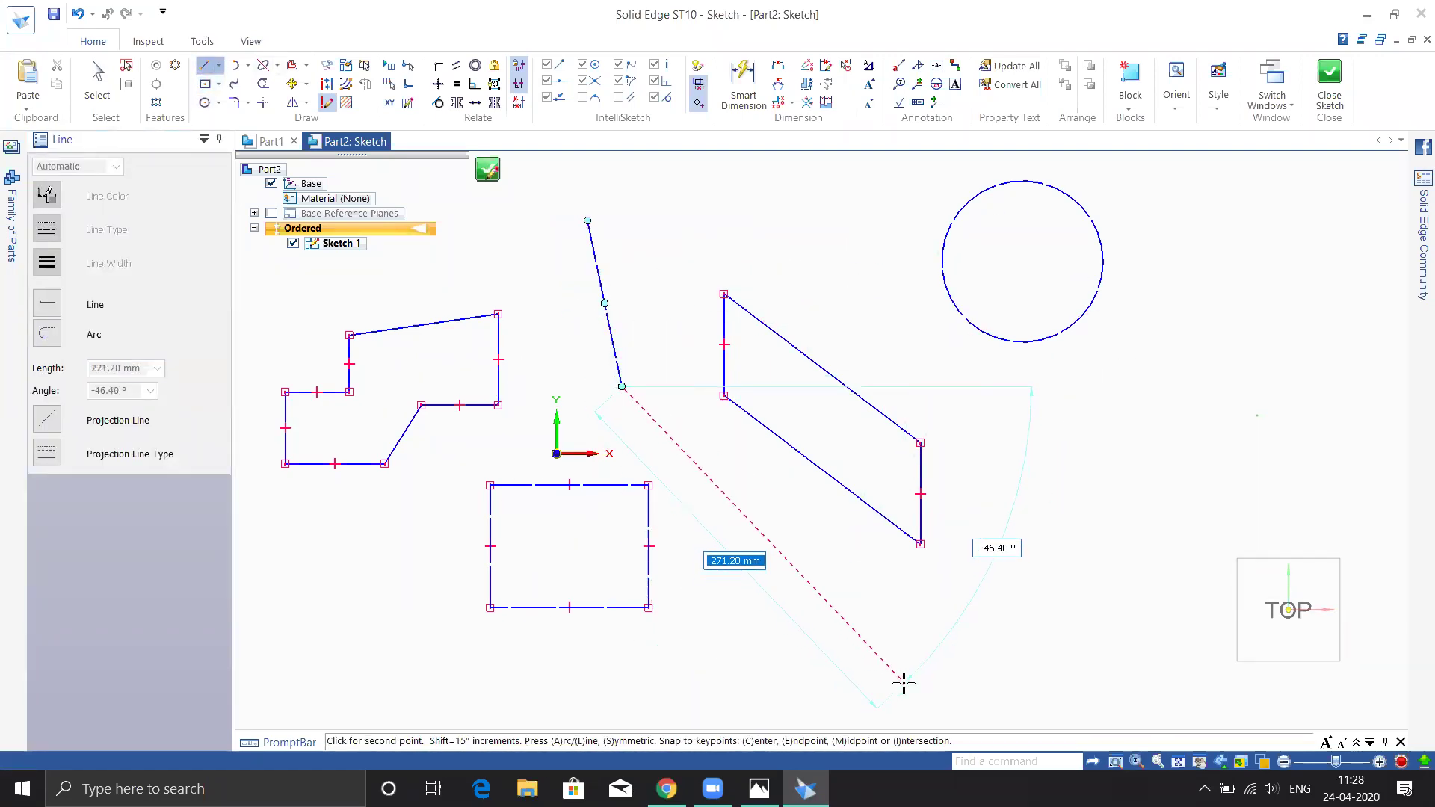
key(Escape)
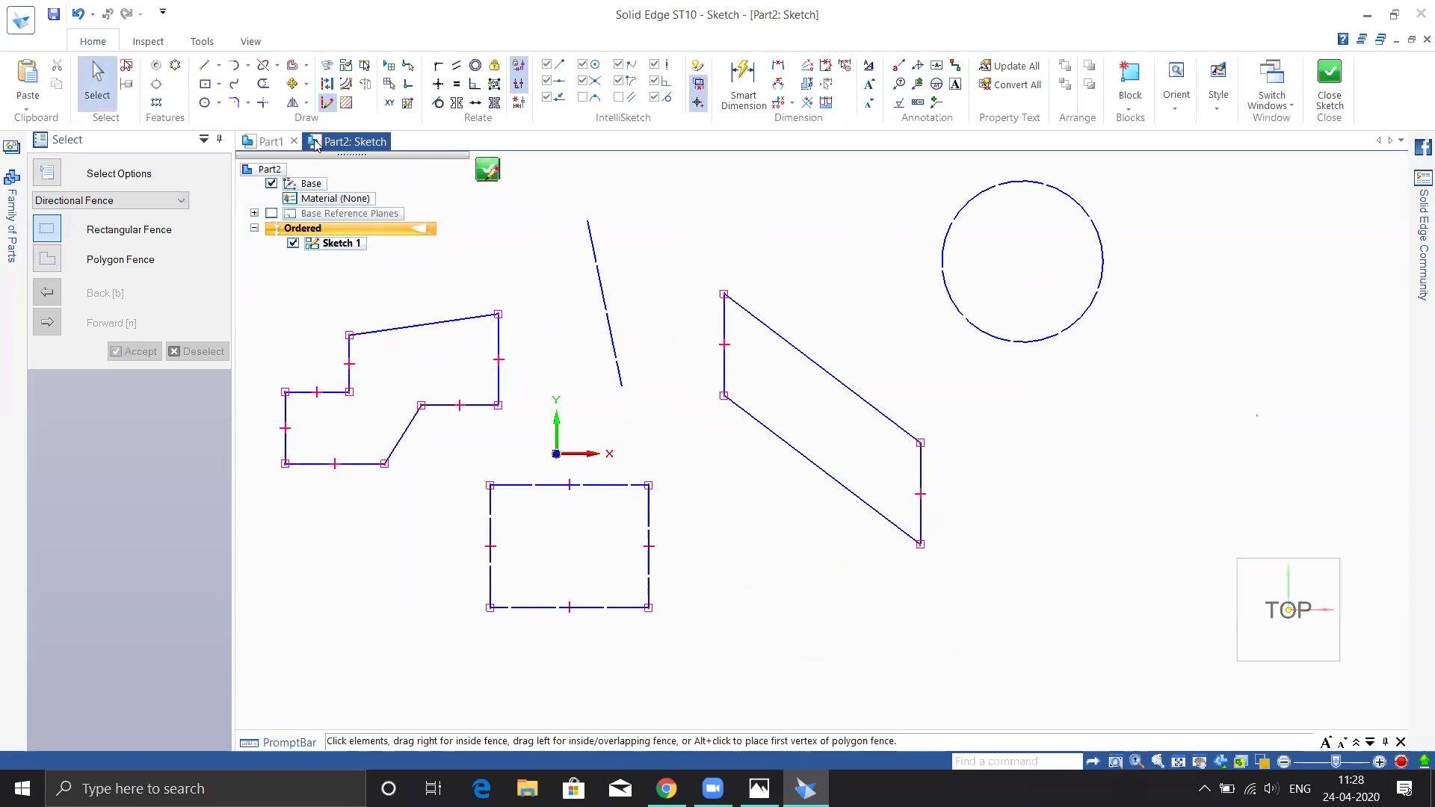
- Sketch a regular center rectangle about 98 mm wide and 75 mm high, below and to the right of the construction rectangle
click(205, 84)
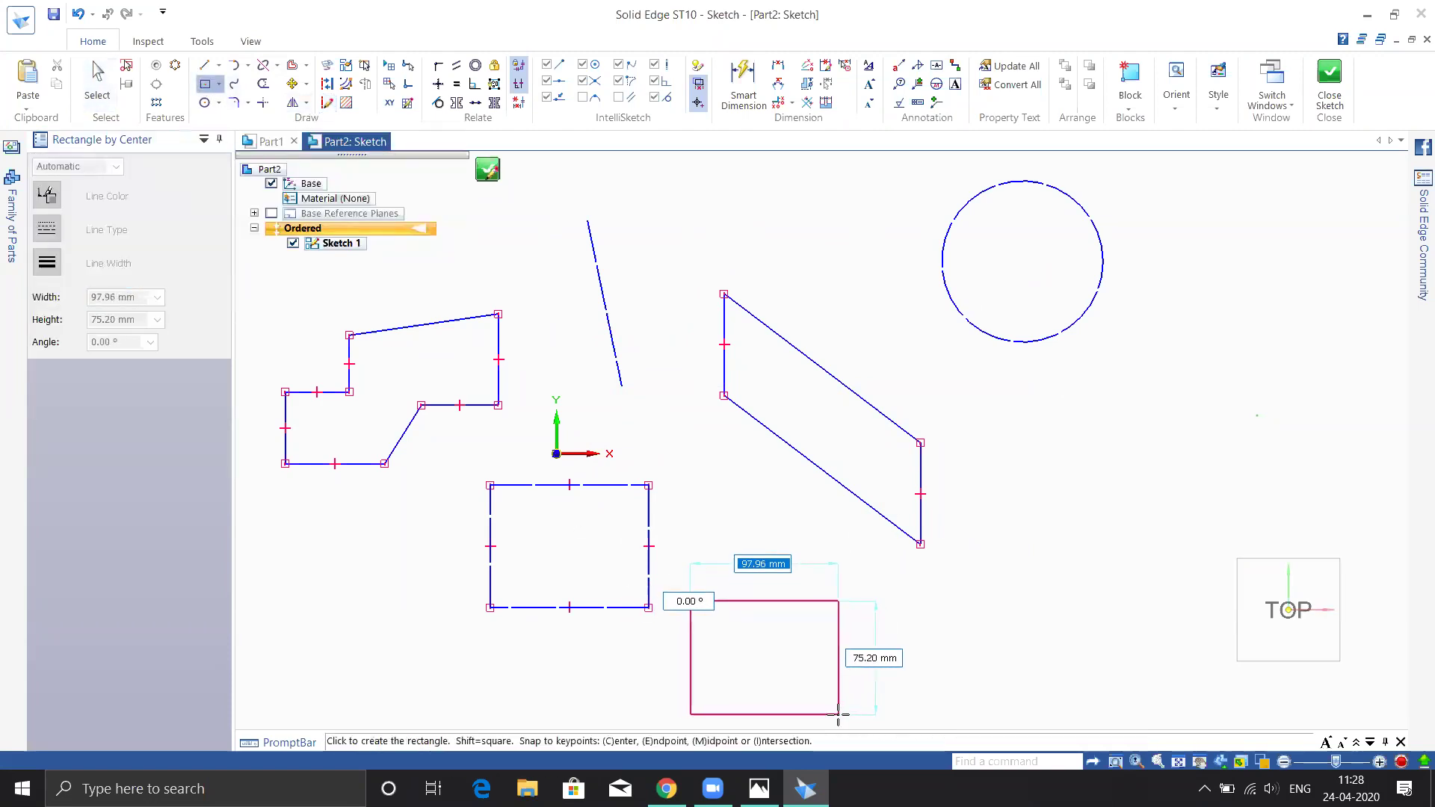
click(839, 715)
scroll(651, 496, down, 3)
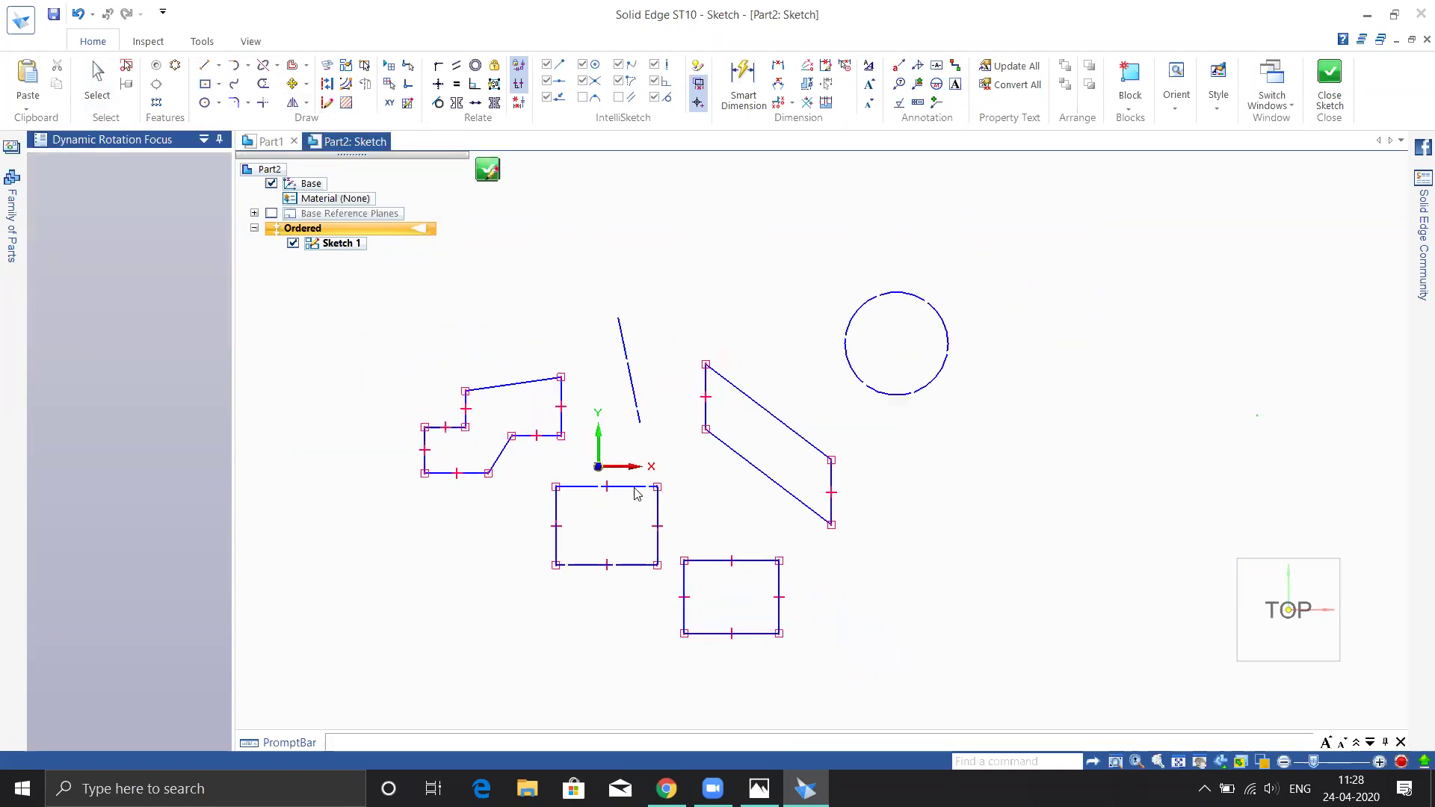
- Close and finish the top-plane sketch, returning to the part environment without starting another sketch
click(1330, 83)
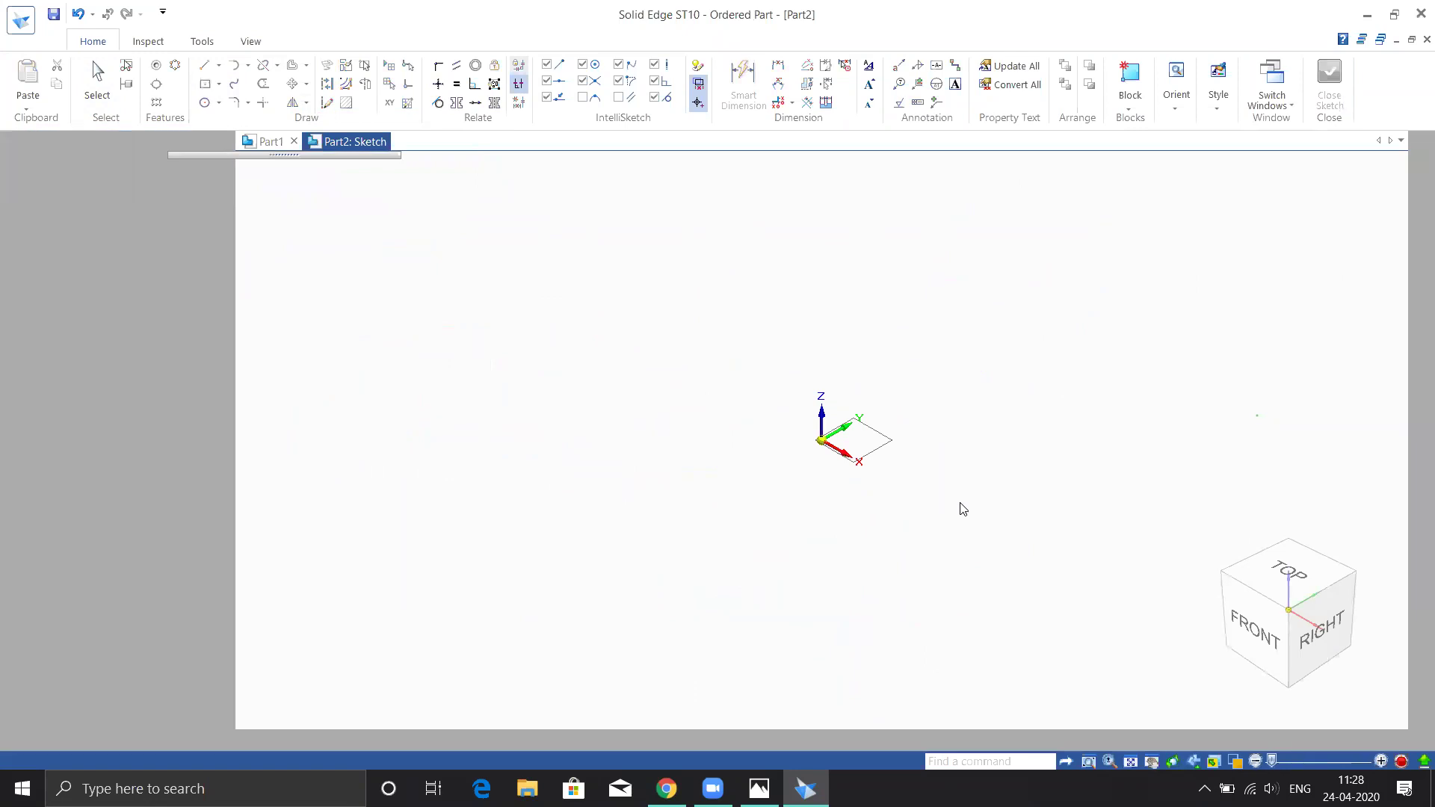
scroll(849, 499, up, 5)
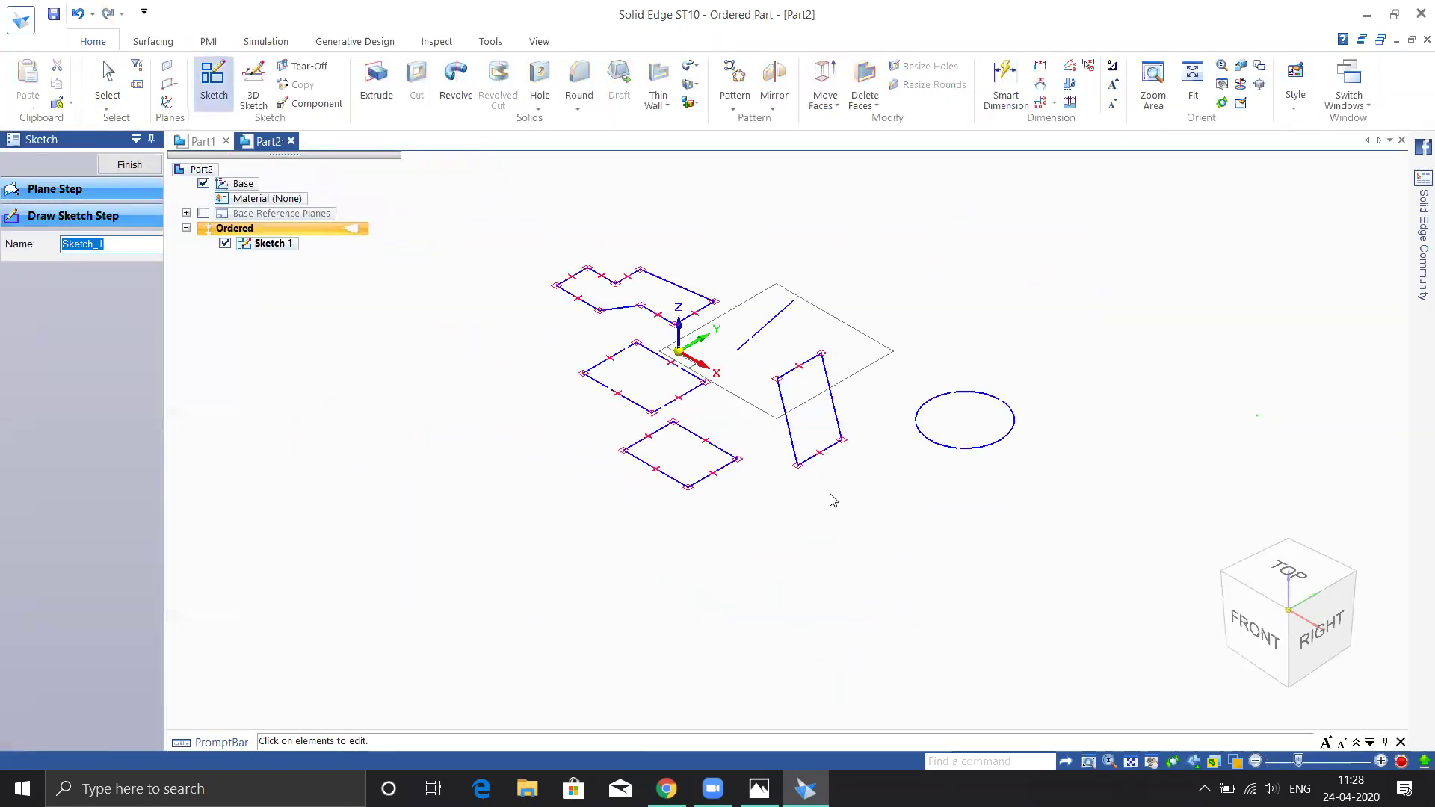
click(127, 165)
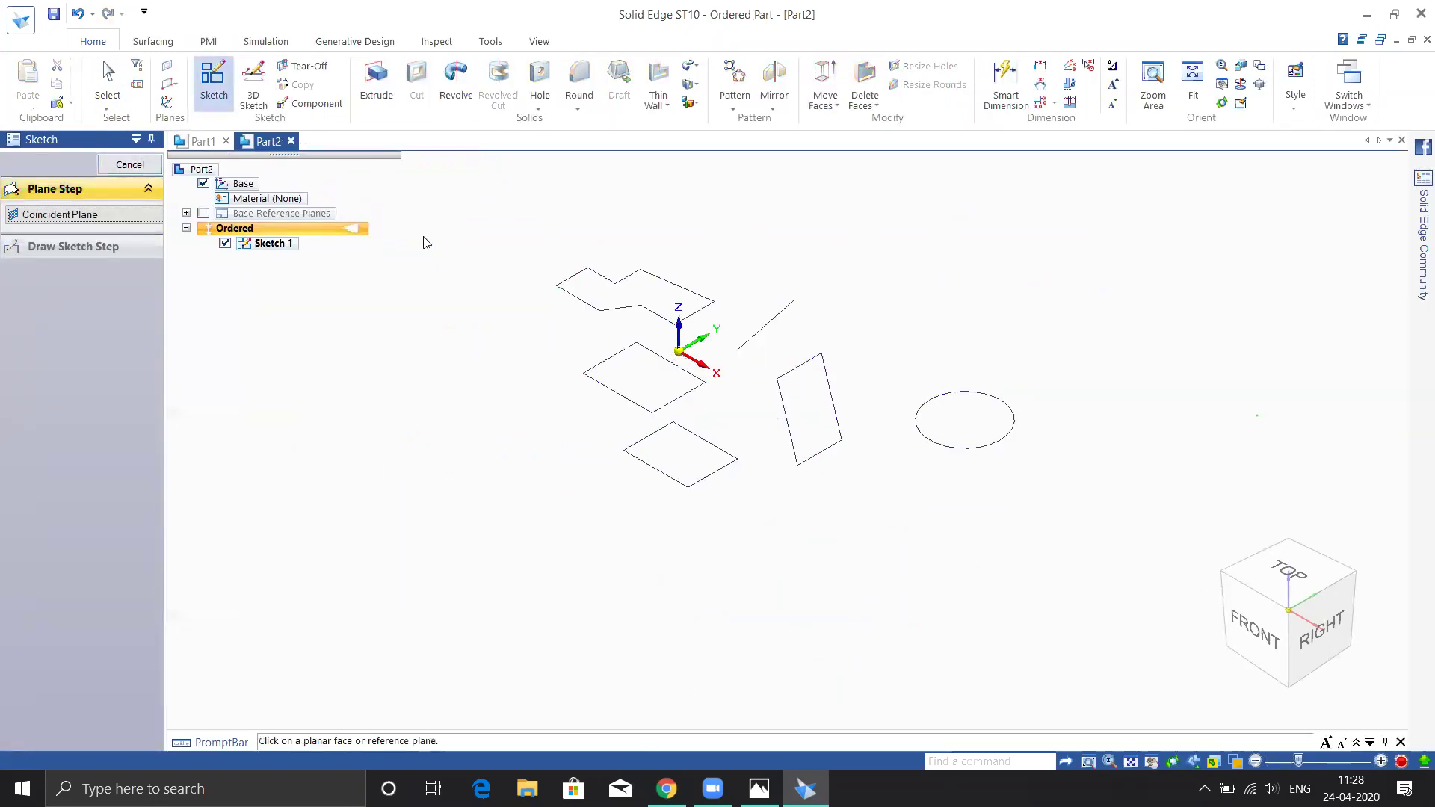
key(Escape)
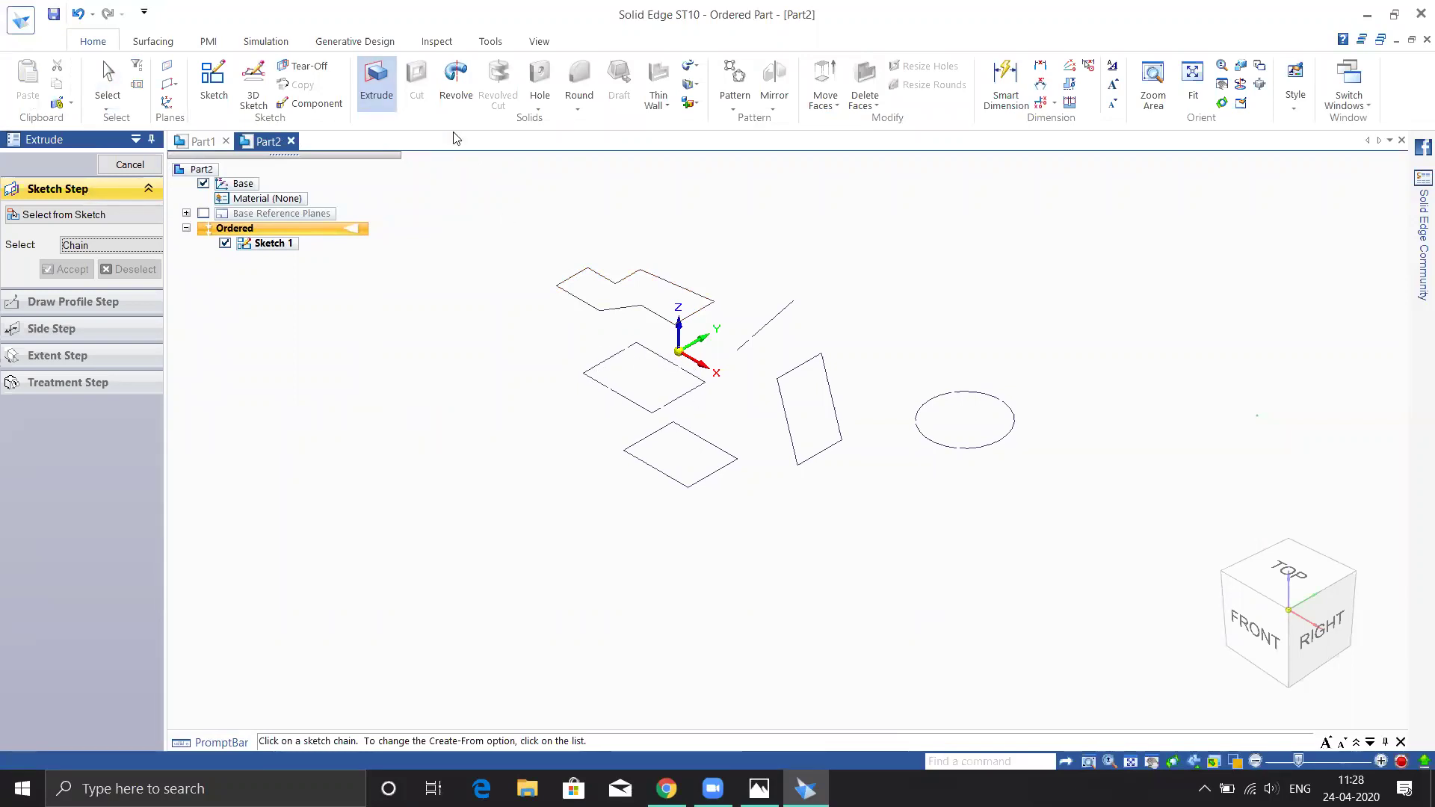
- Extrude the closed line profile from the existing sketch upward to a finite extent of 90 mm
click(695, 320)
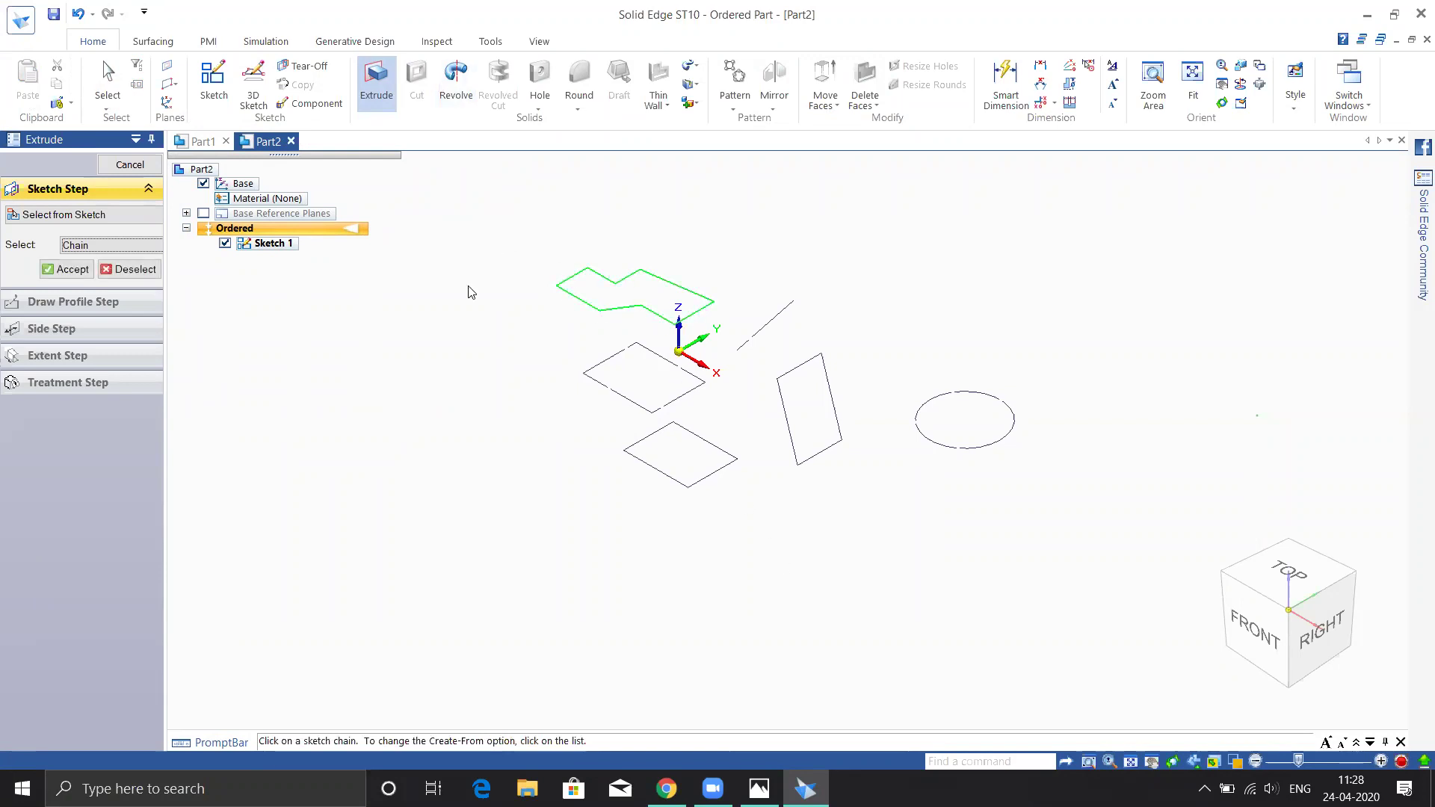
right_click(470, 306)
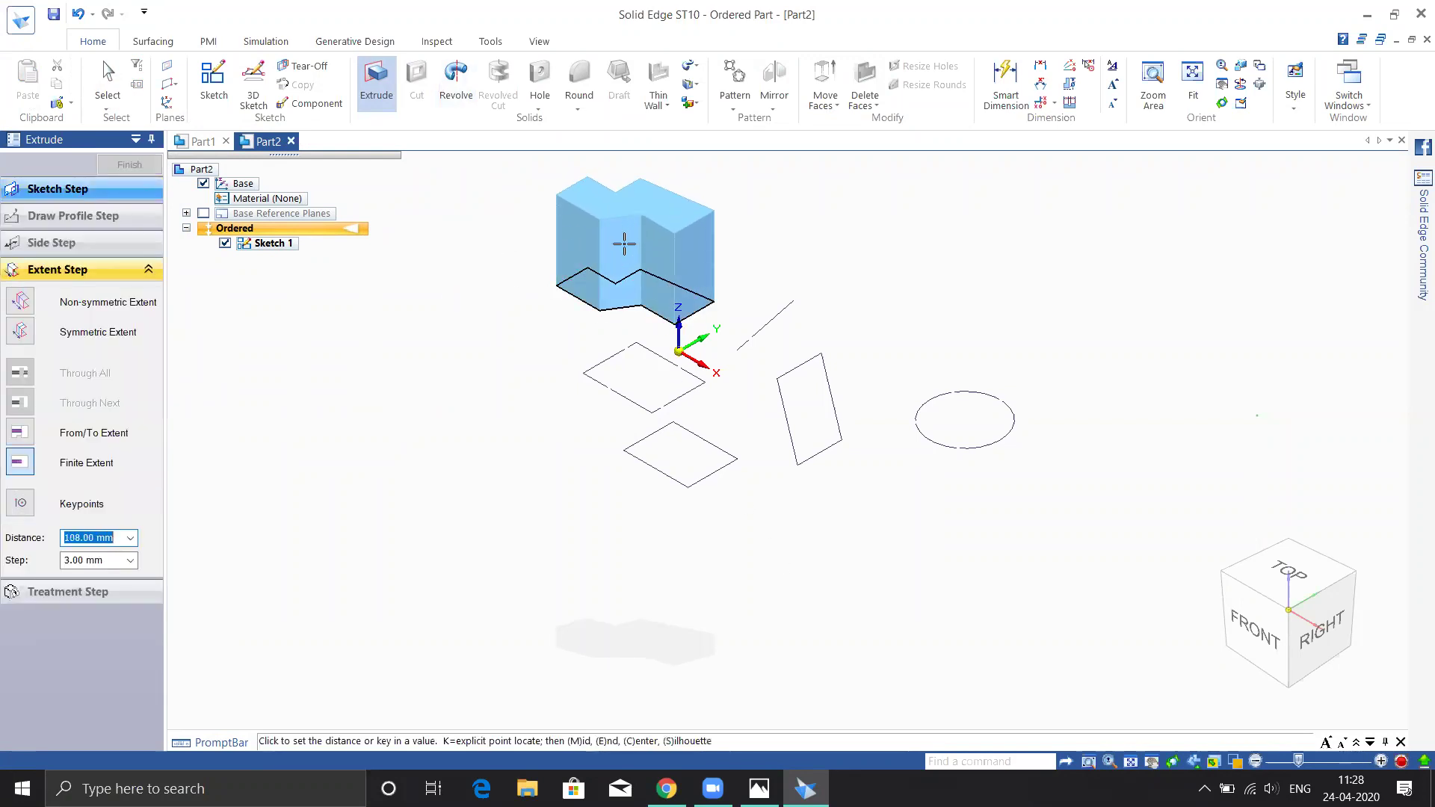
click(627, 247)
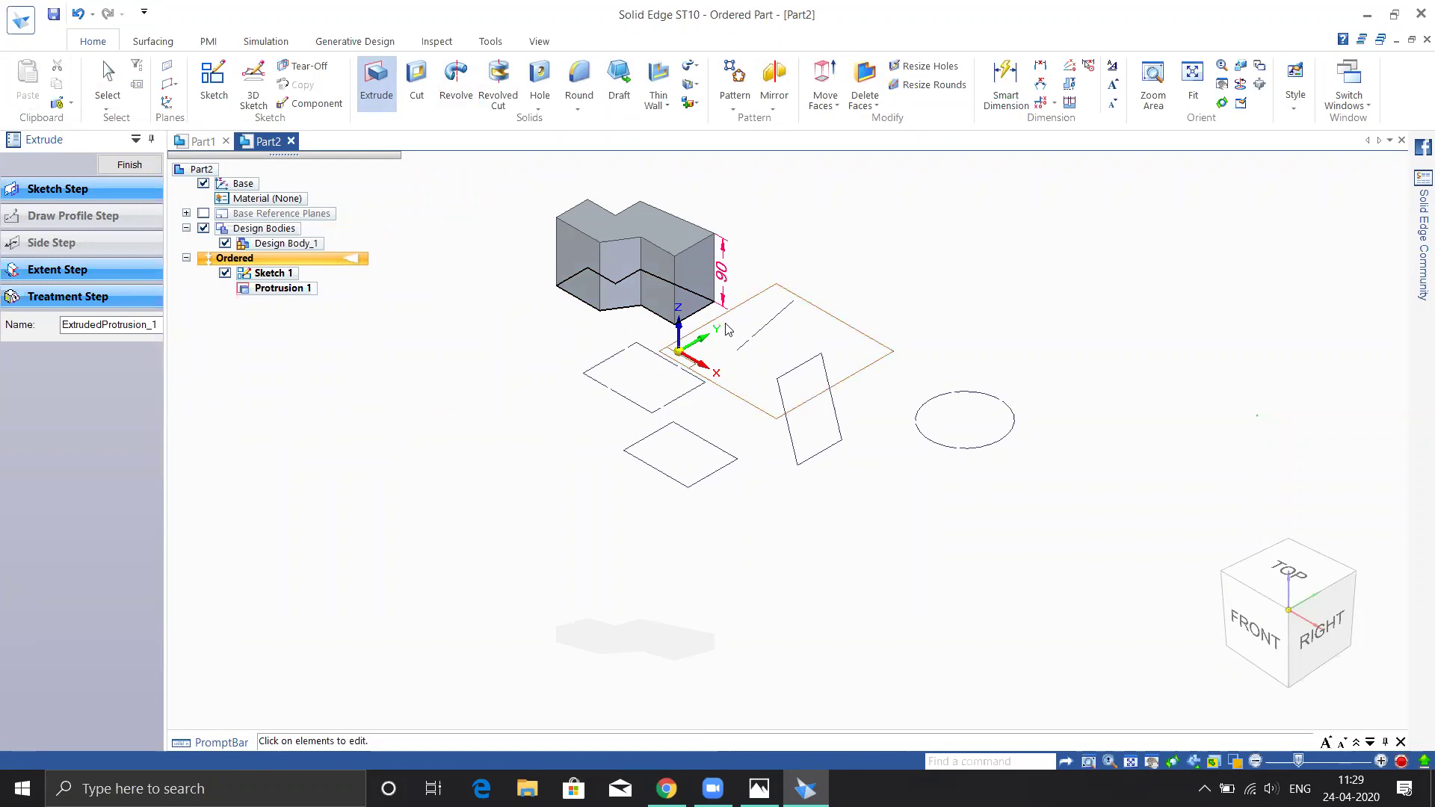
middle_drag(725, 324, 718, 398)
key(Escape)
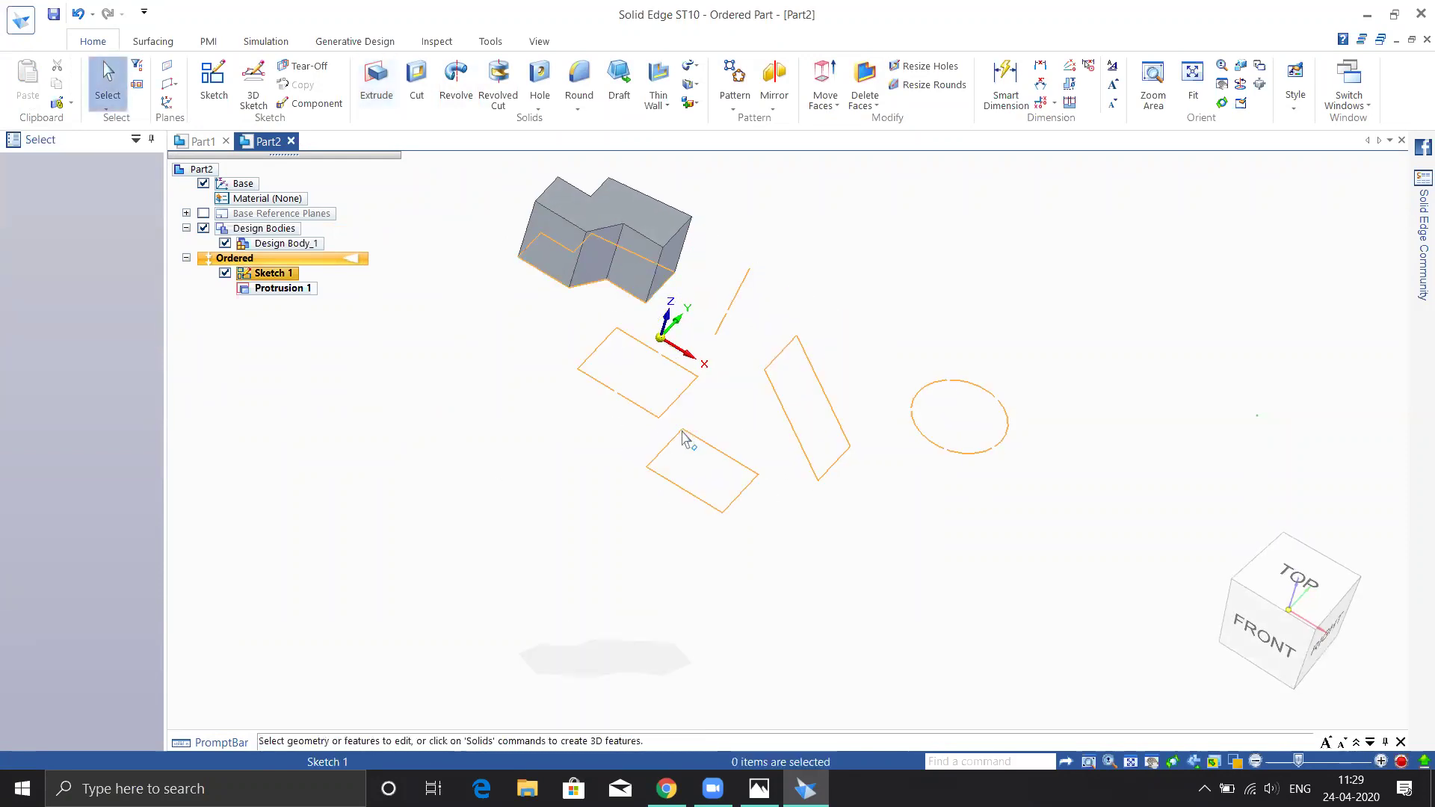
- Extrude the front solid-line rectangle of Sketch 1 upward with a finite extent
click(377, 80)
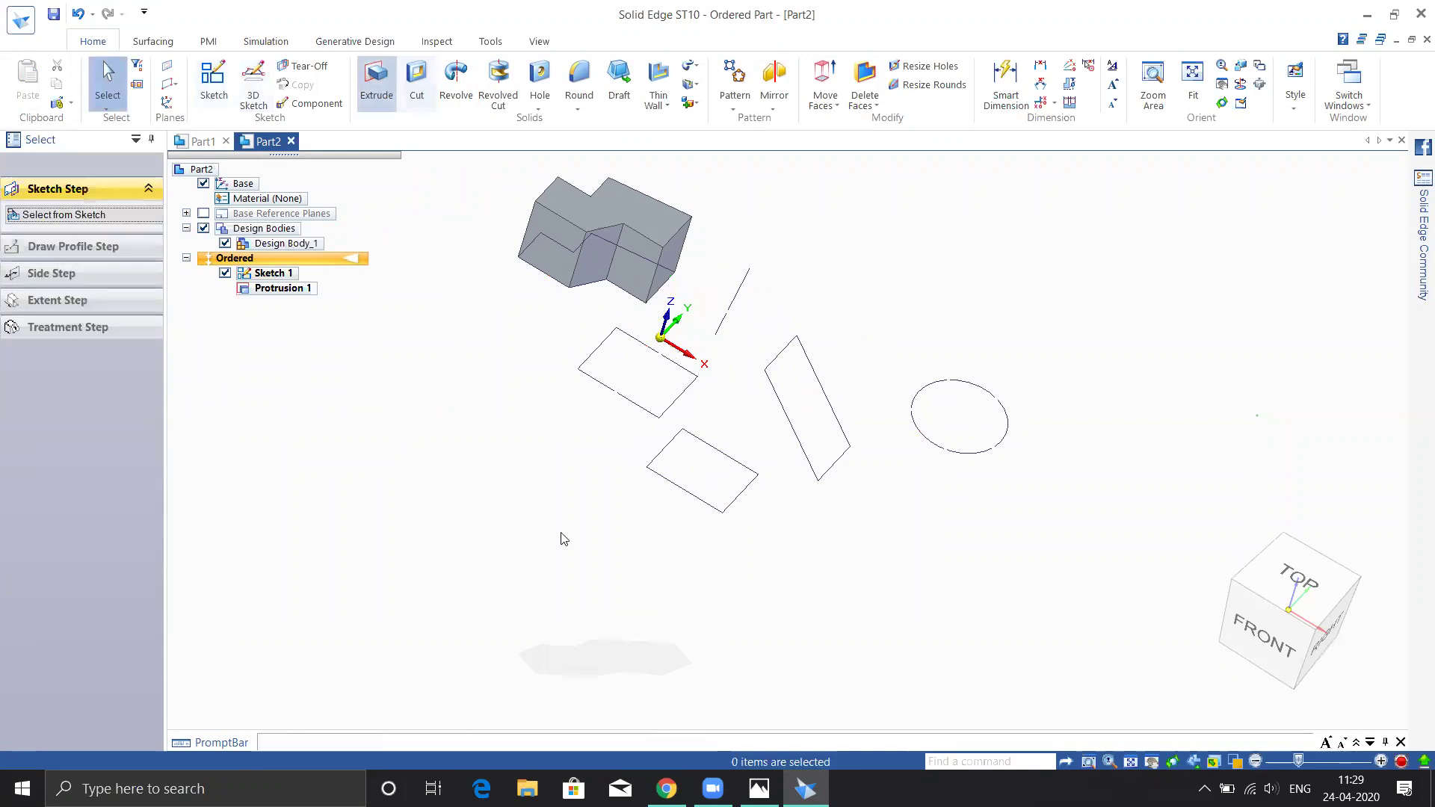
click(668, 487)
right_click(787, 490)
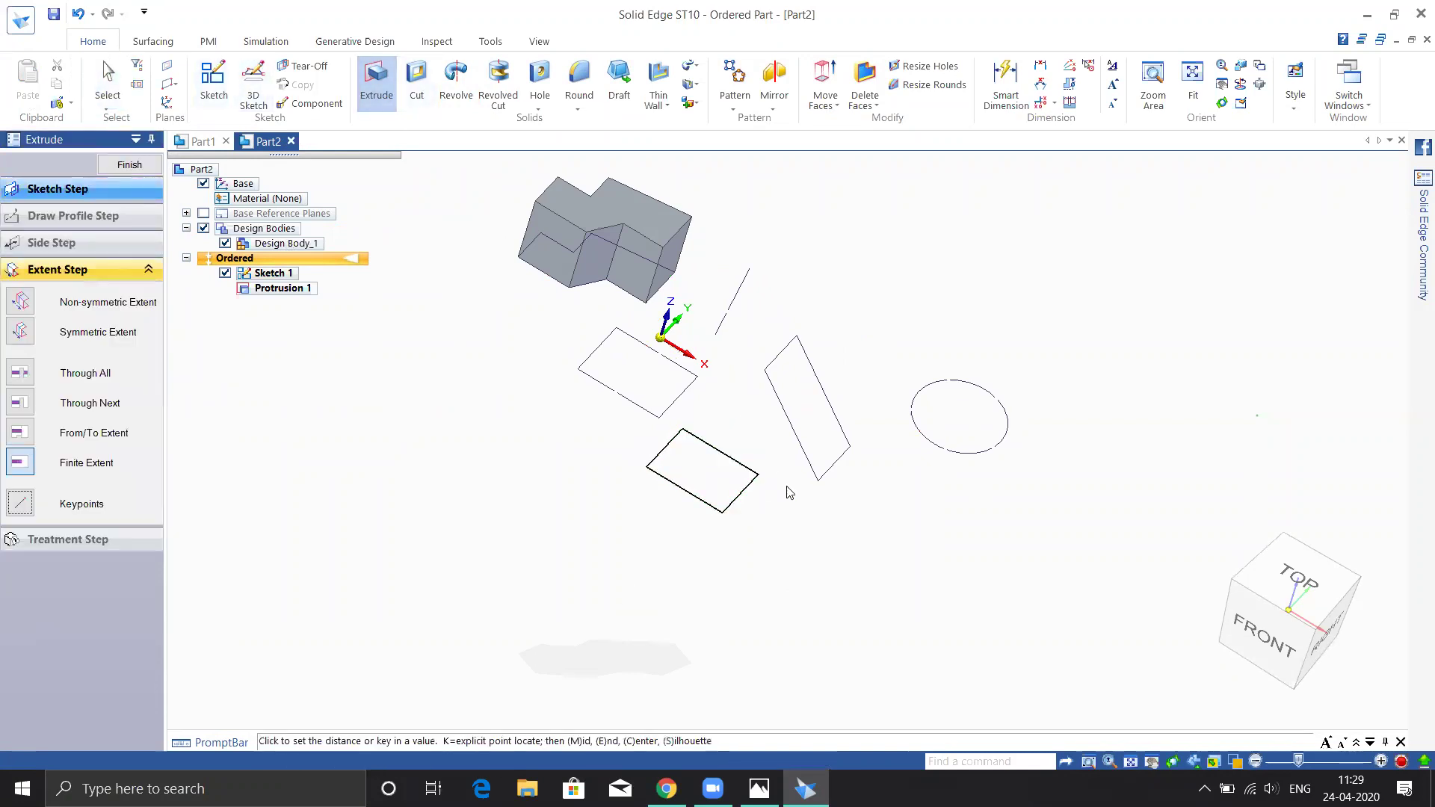
click(816, 539)
mouse_move(816, 540)
middle_down()
mouse_move(762, 531)
mouse_move(797, 531)
middle_up()
key(Escape)
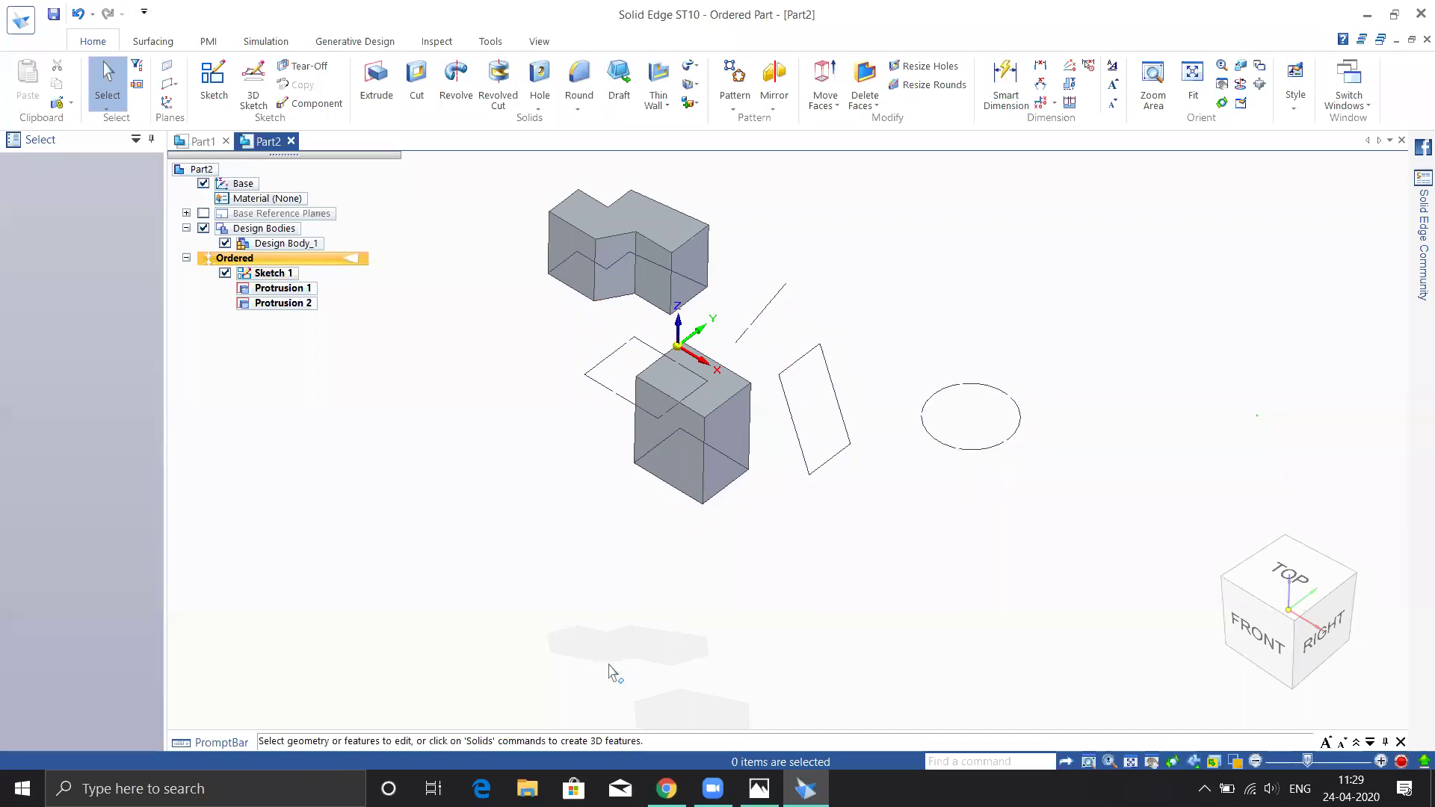
- Undo both extrusions so that only Sketch 1 is left in the part
key(ctrl+z)
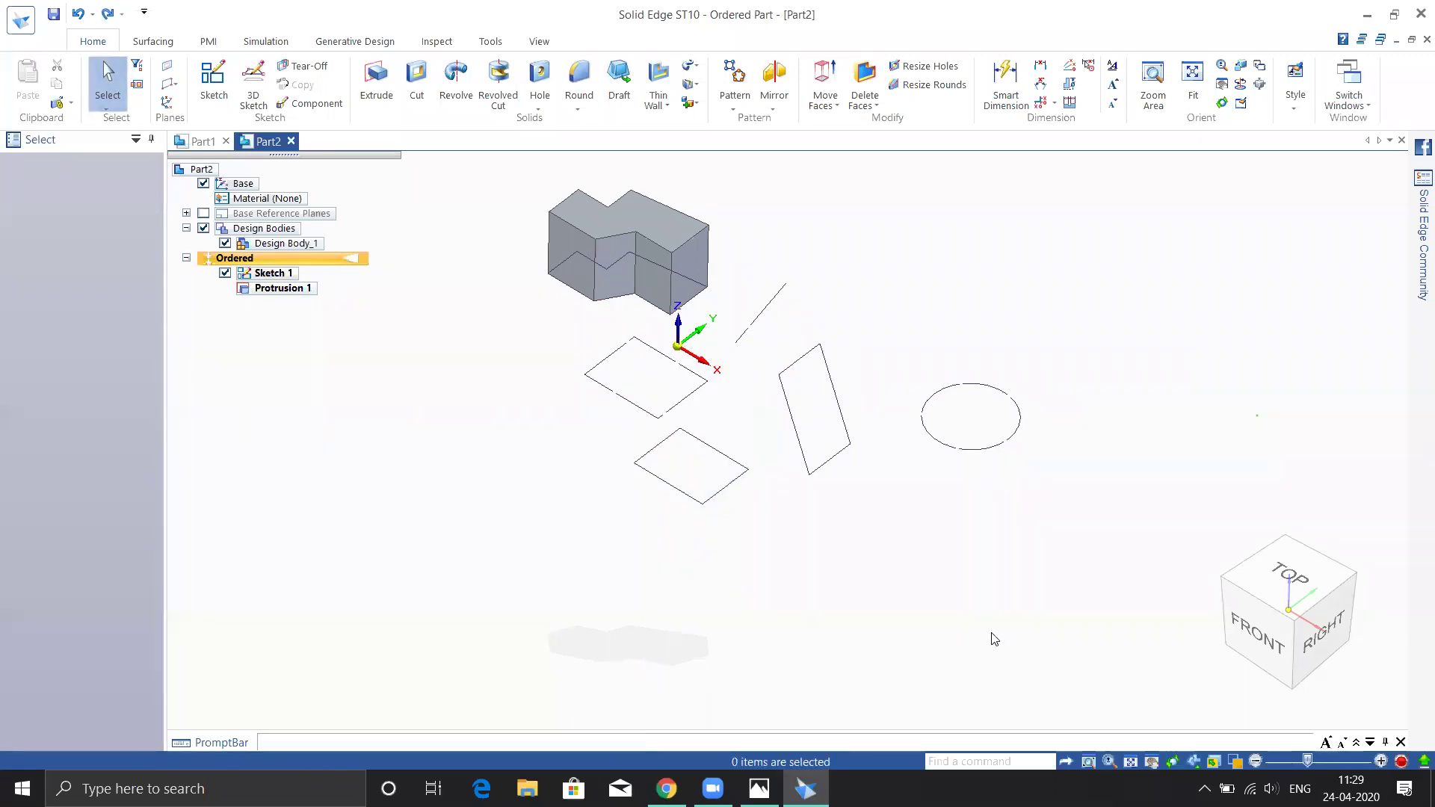
key(ctrl+z)
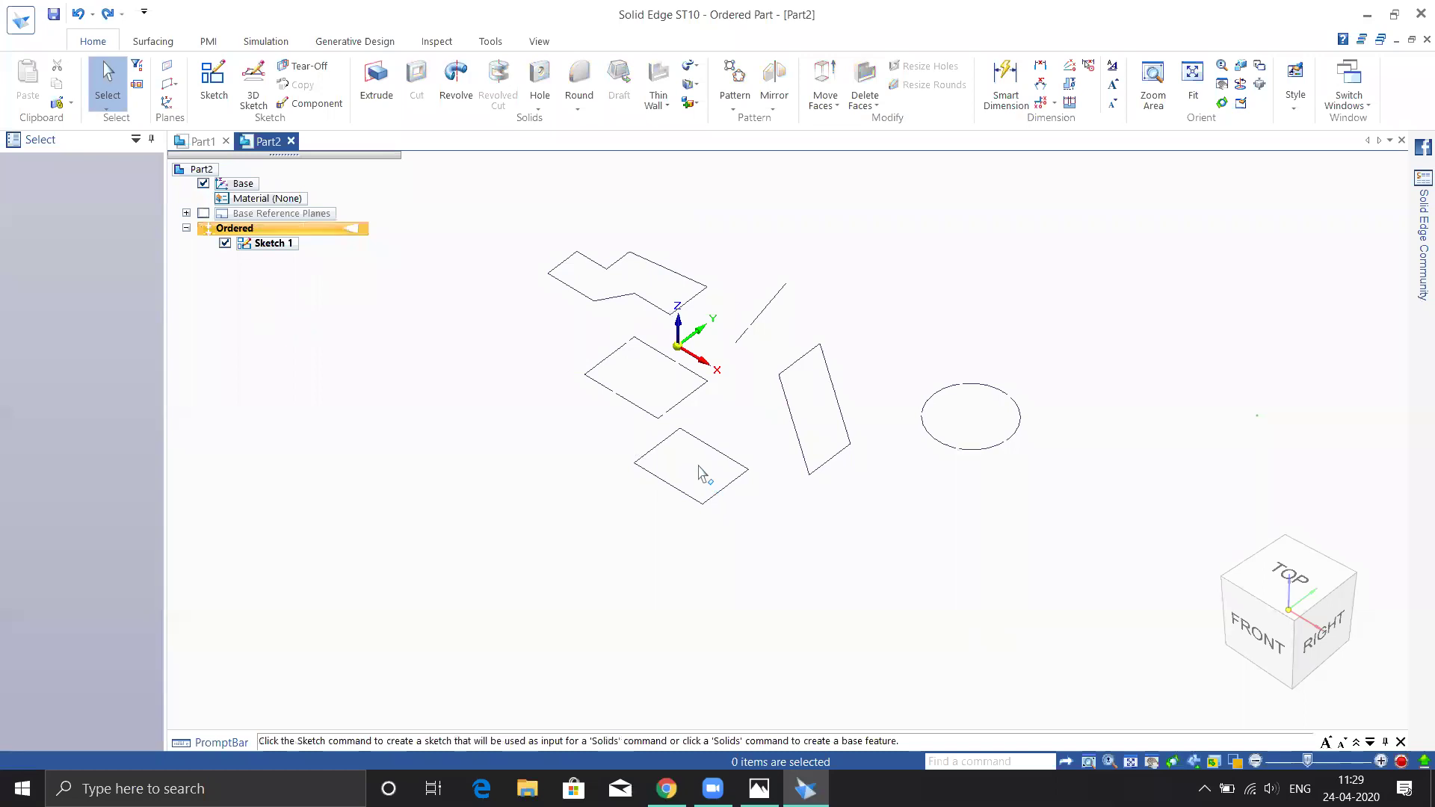
middle_drag(523, 484, 479, 373)
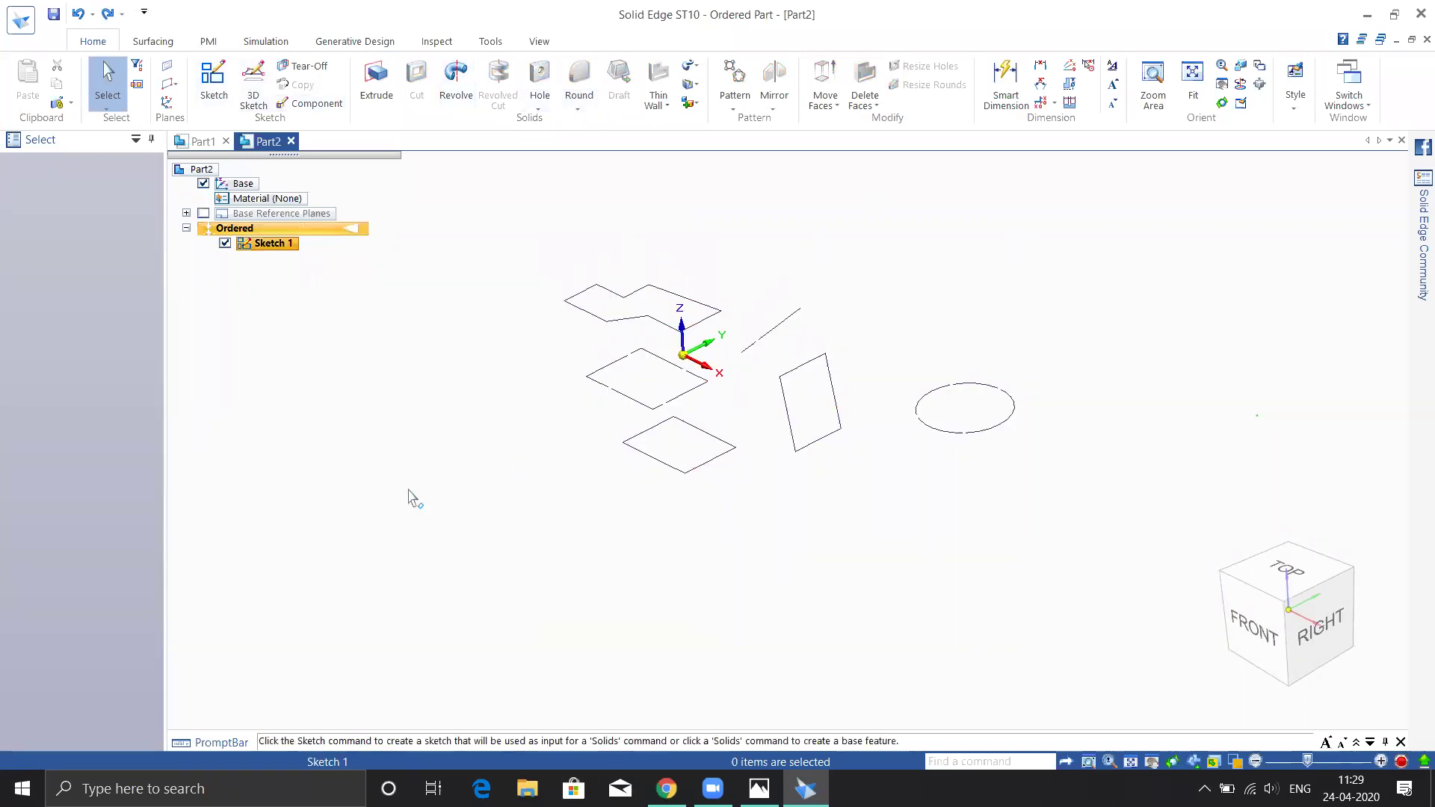
- Open the profile of Sketch 1 for editing
right_click(270, 244)
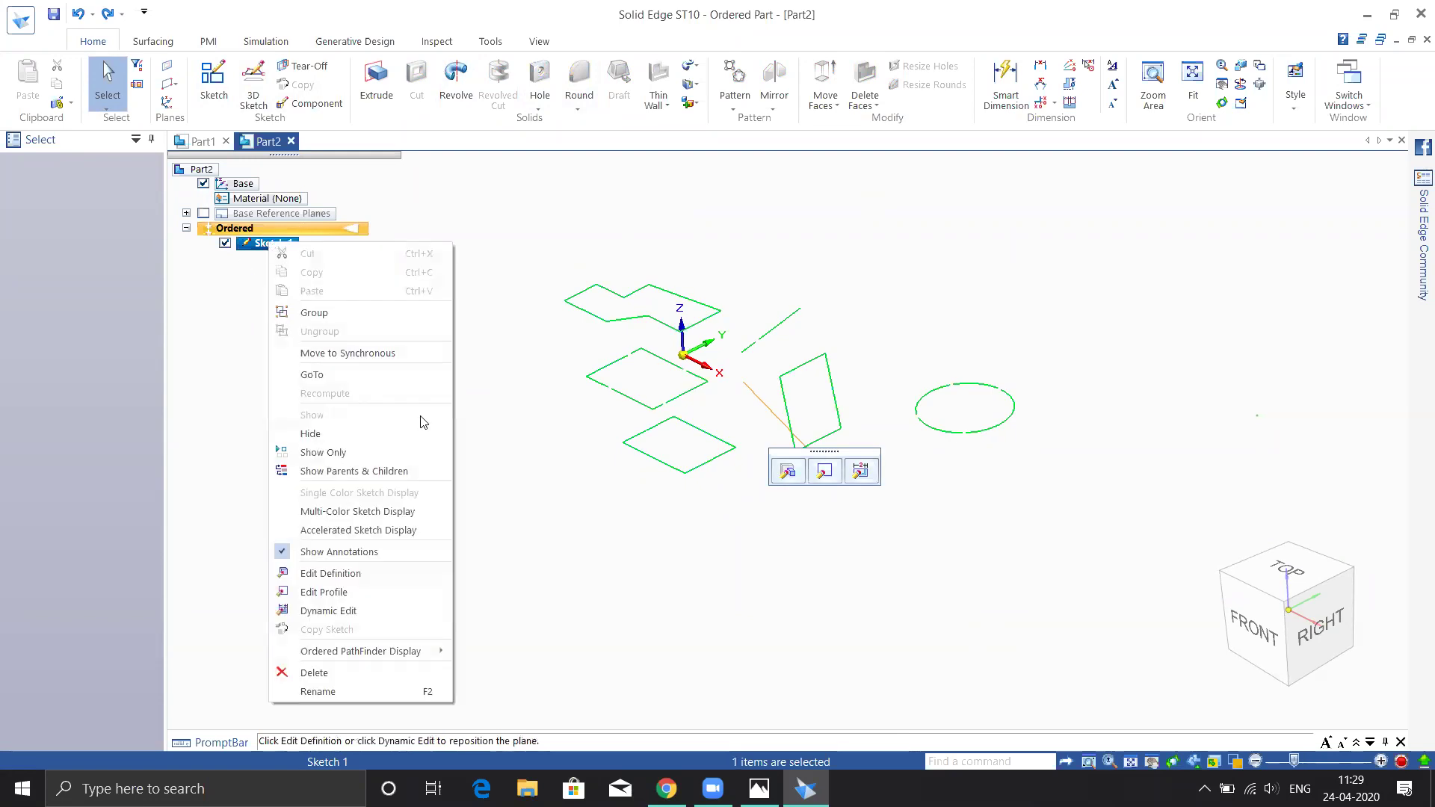
click(688, 545)
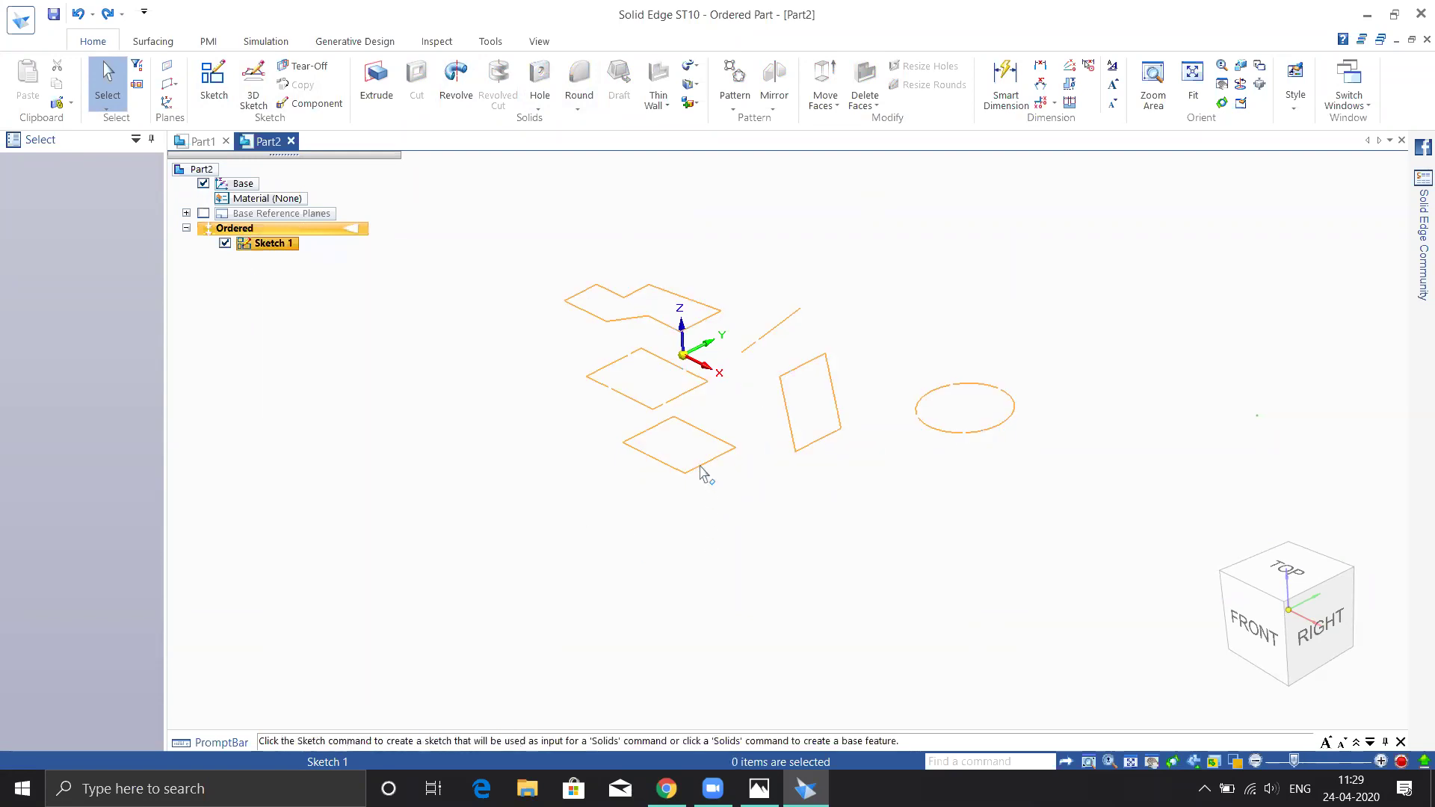
click(701, 471)
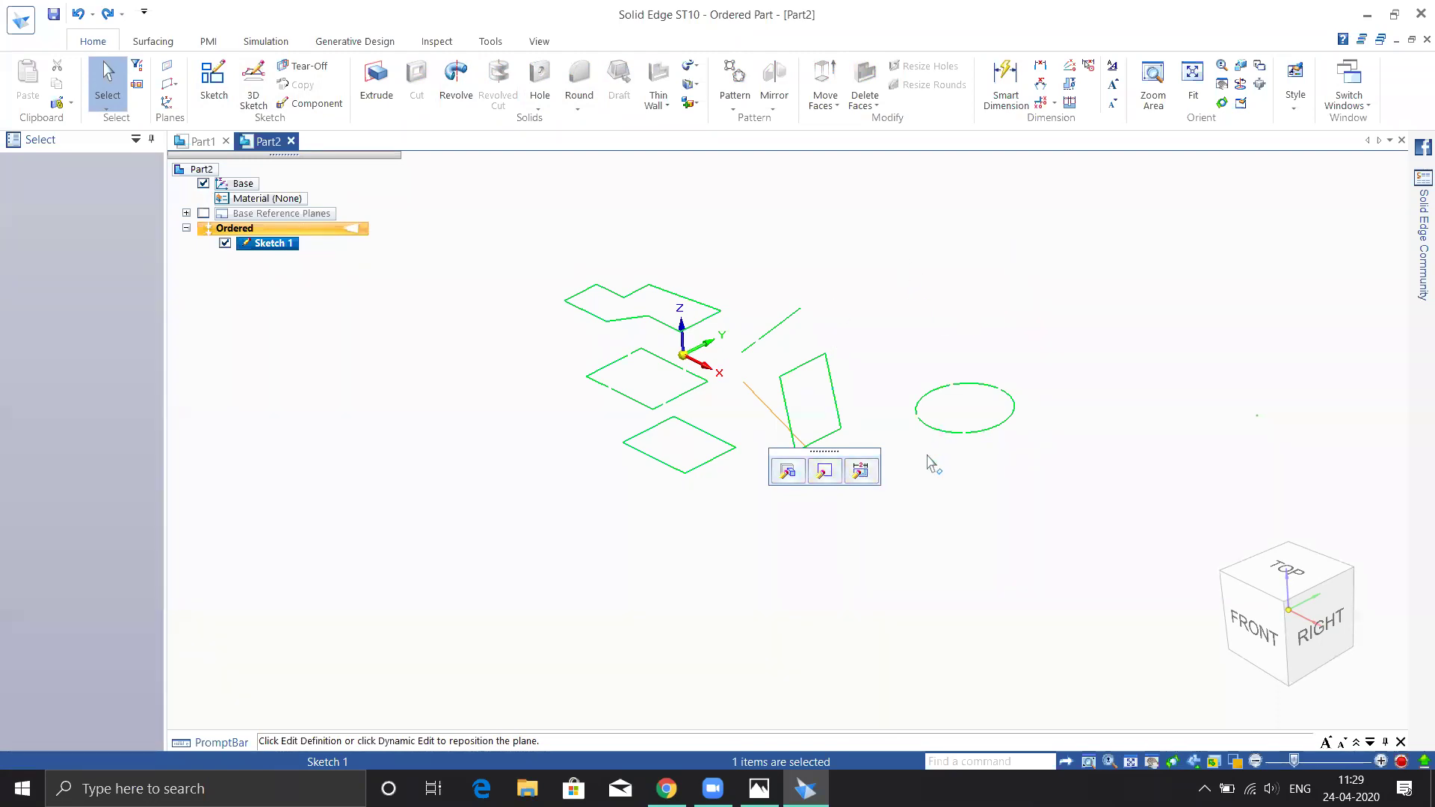
click(825, 471)
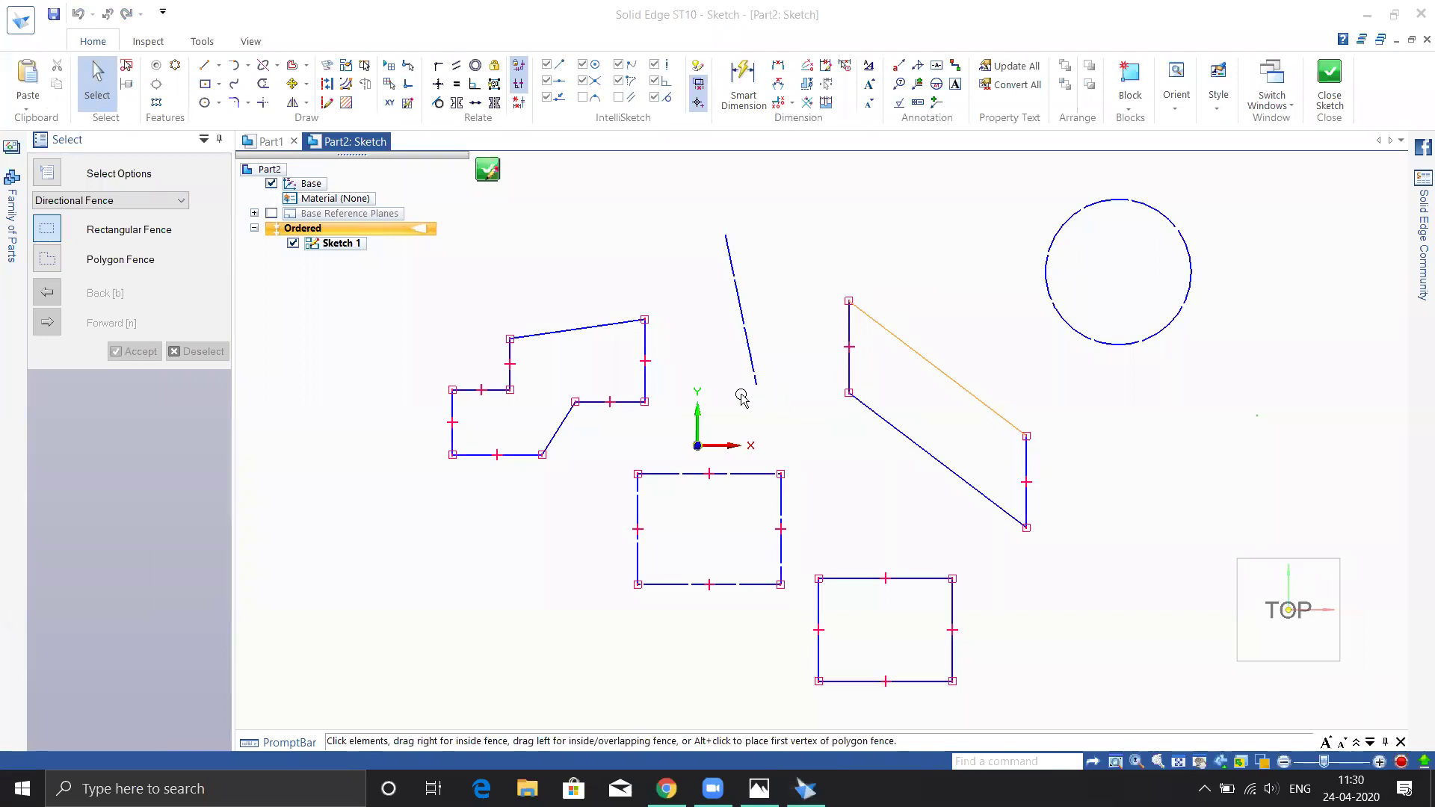
- Select all geometry in Sketch 1 and delete it
mouse_move(822, 473)
middle_down()
mouse_move(750, 445)
mouse_move(807, 463)
middle_up()
scroll(856, 531, down, 3)
scroll(856, 531, up, 2)
mouse_move(857, 505)
shift+middle_down()
mouse_move(812, 436)
mouse_move(861, 492)
shift+middle_up()
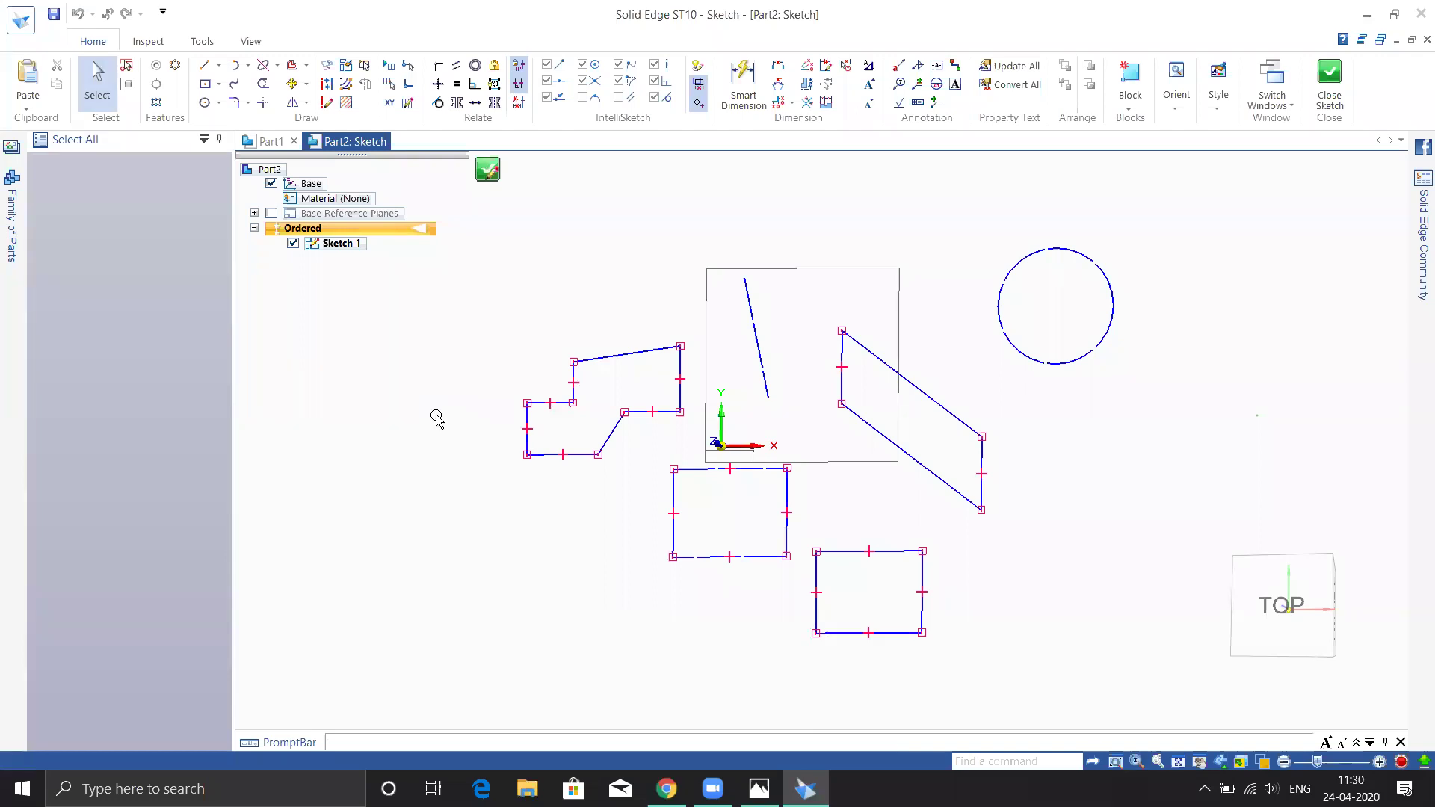
key(ctrl+a)
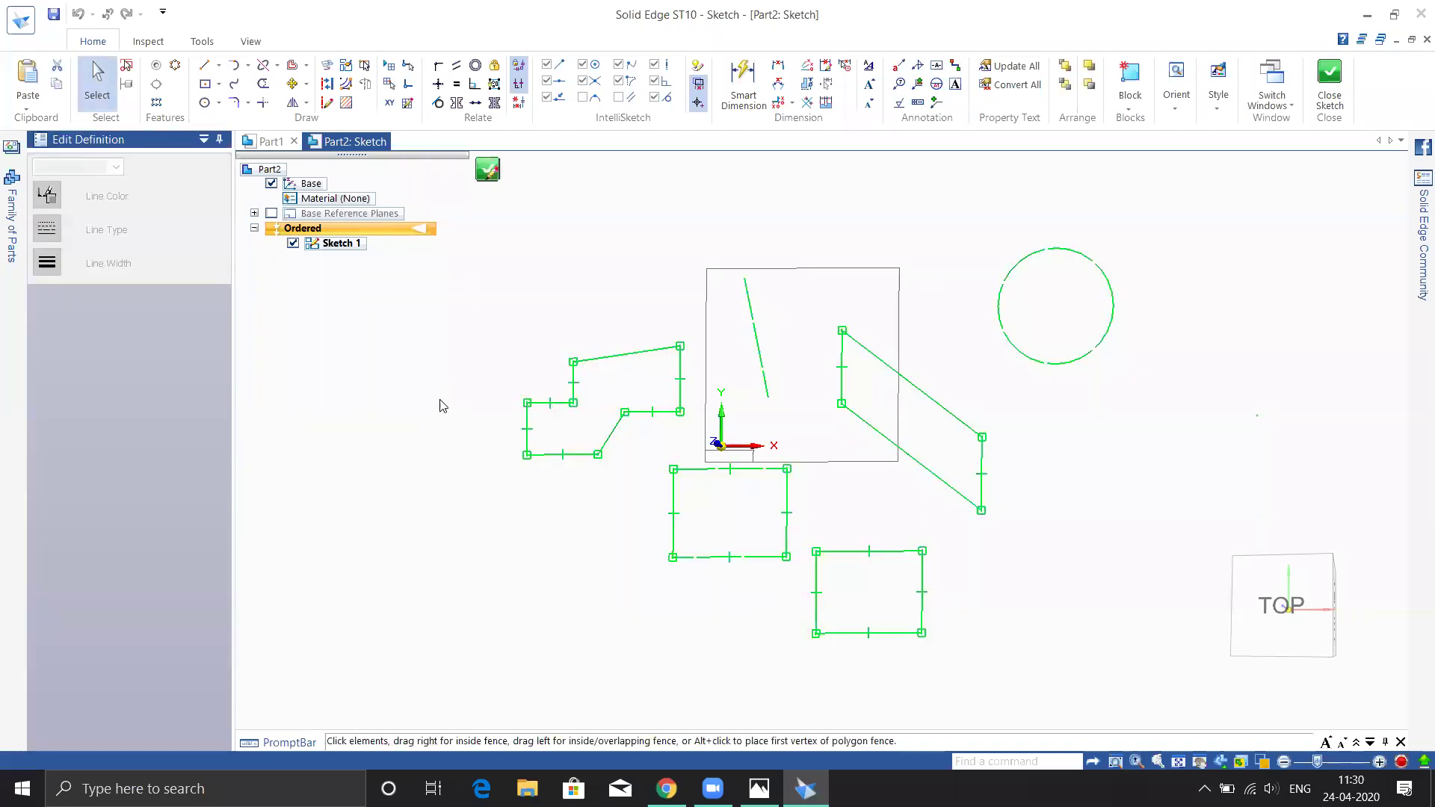
key(Delete)
key(Escape)
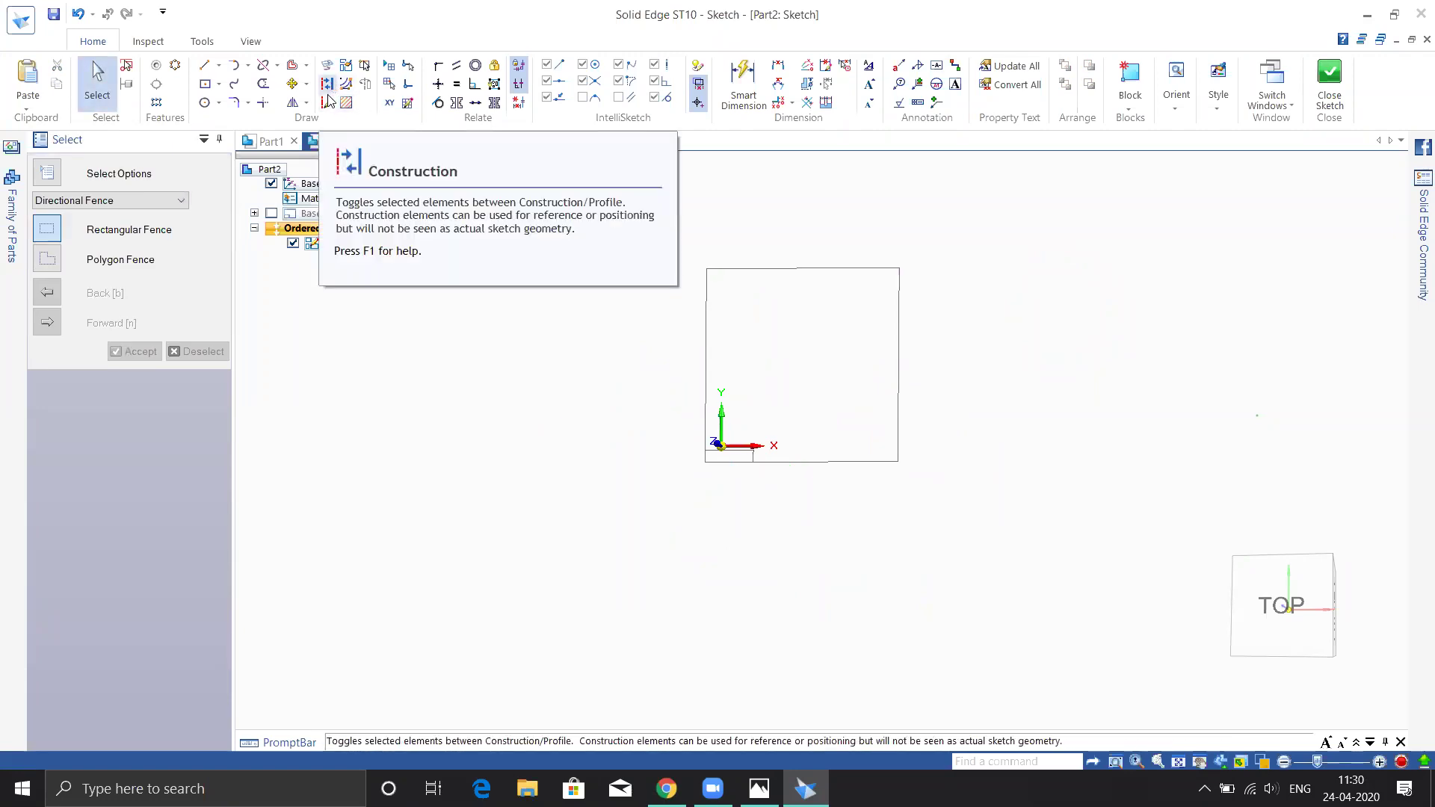
- Draw a rectangle by center on the negative X side of the origin, clear of the axes
click(205, 83)
click(631, 516)
middle_click(839, 582)
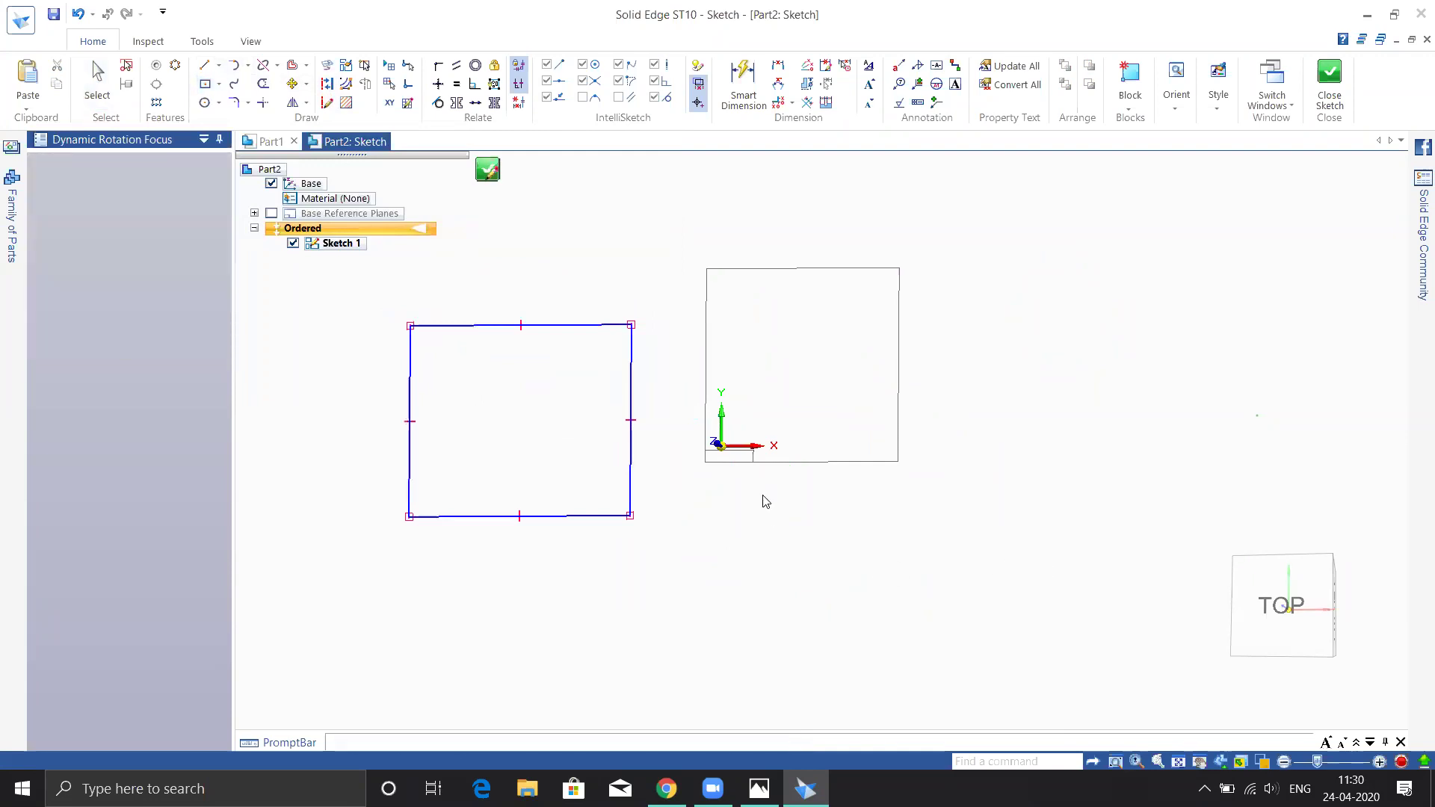
click(1248, 604)
scroll(741, 428, down, 3)
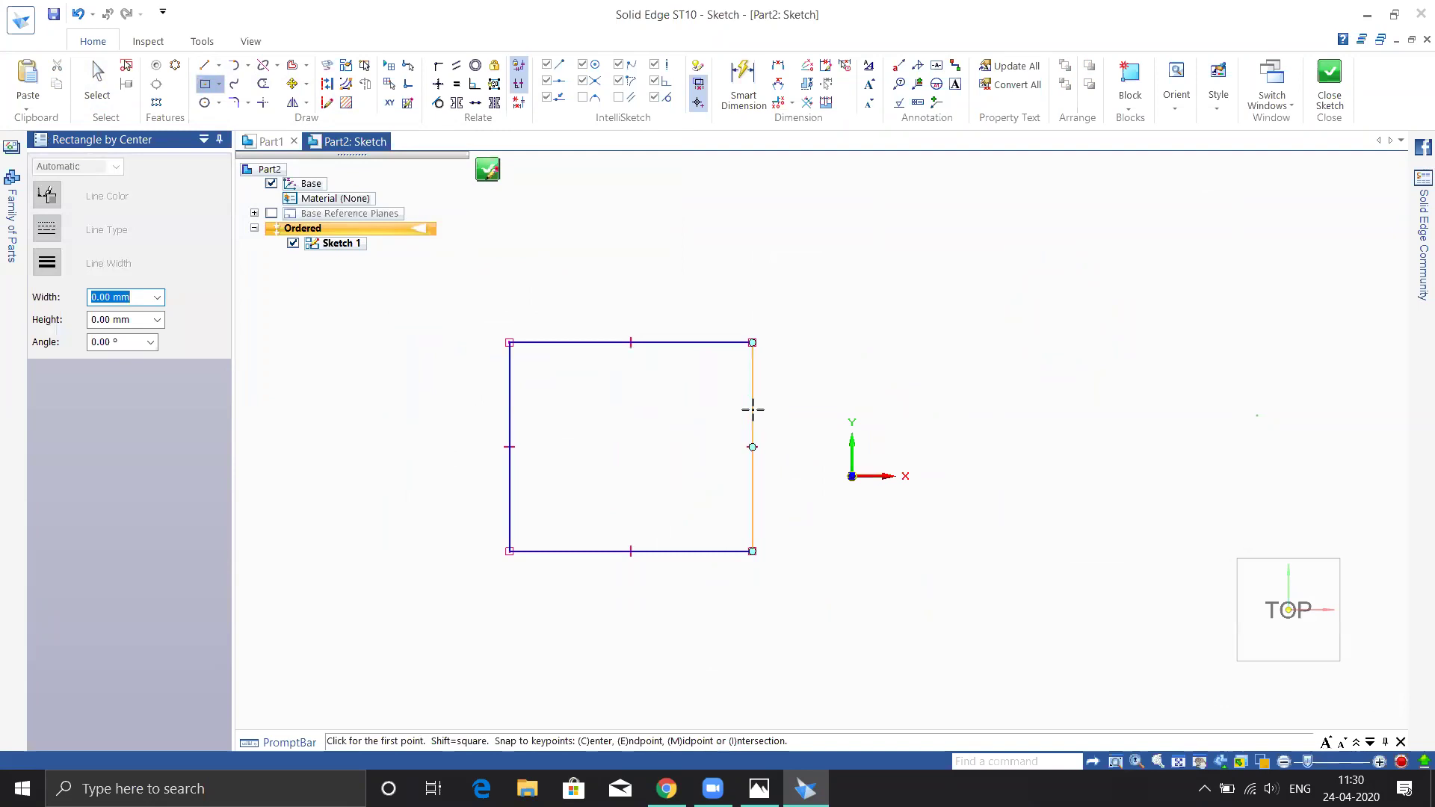
click(752, 409)
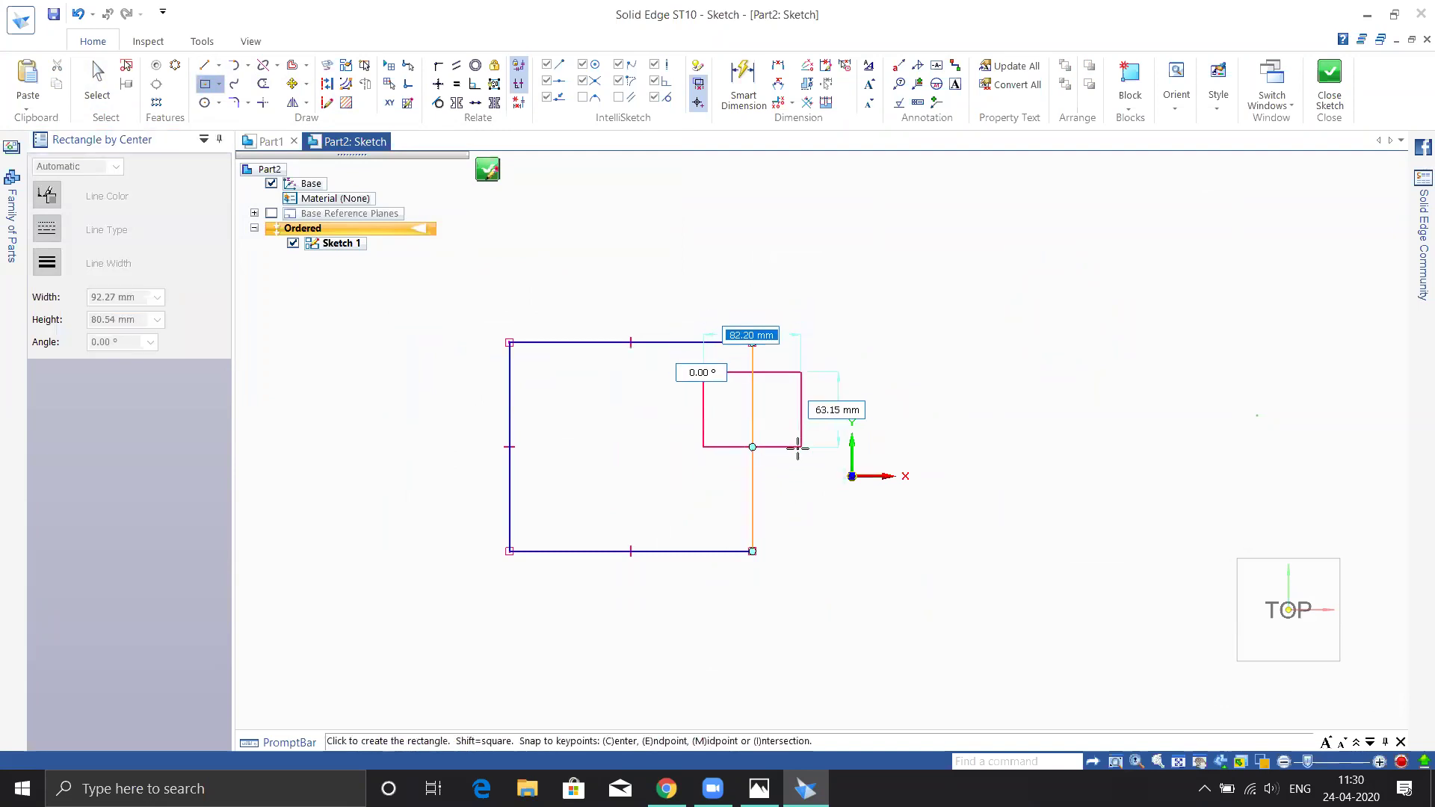
key(Escape)
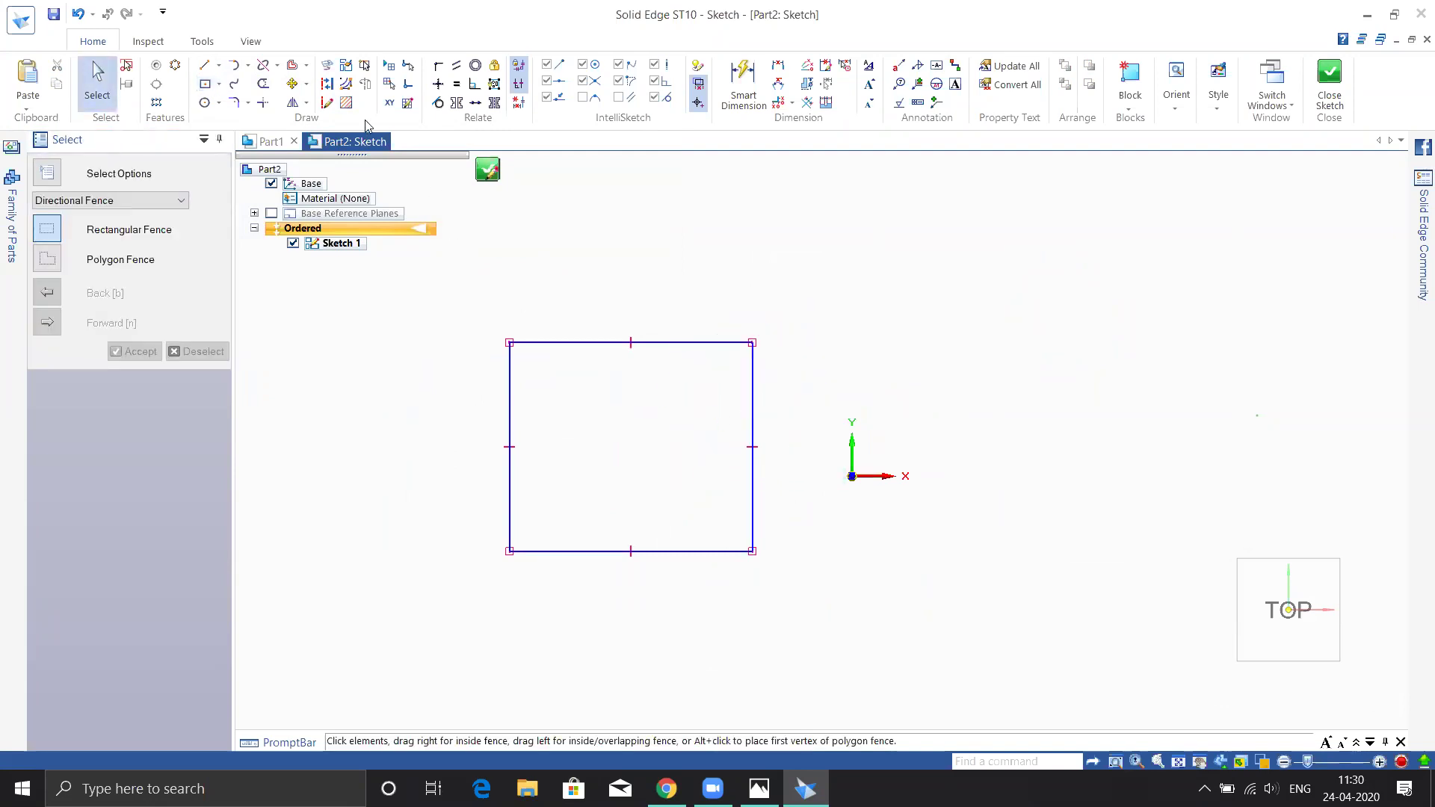
- Convert the whole rectangle to construction geometry with Chain selection, and undo the conversion
click(329, 85)
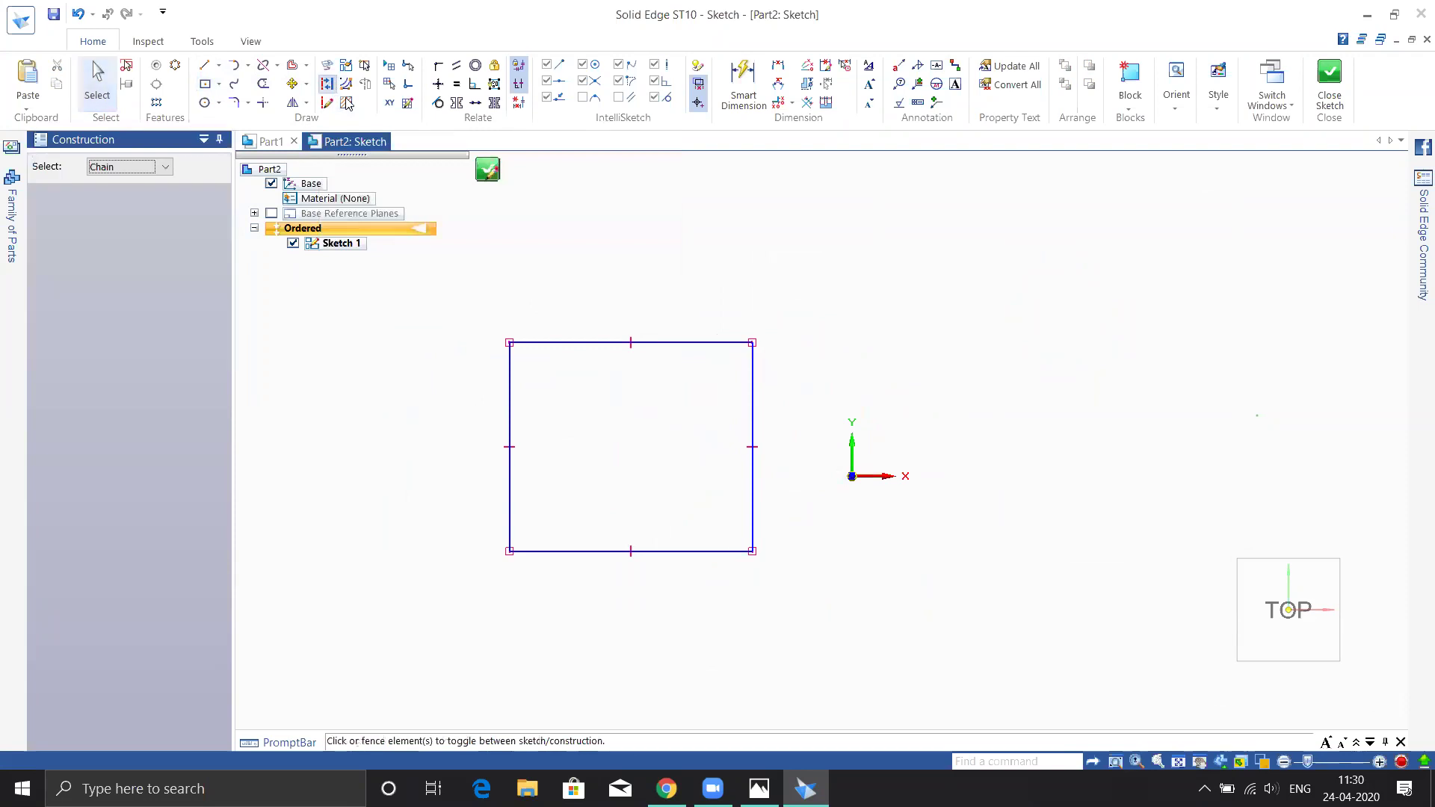
click(751, 403)
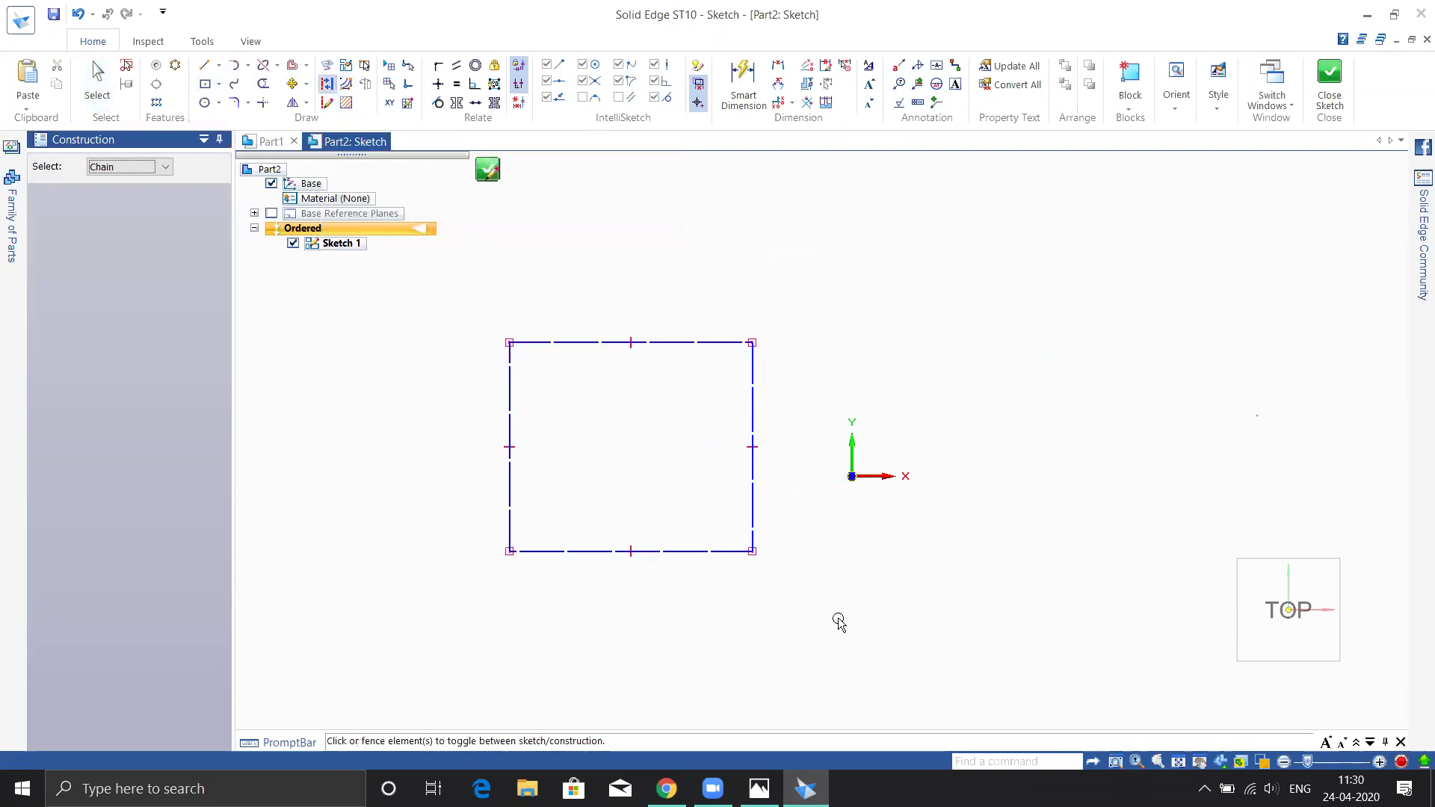
key(Escape)
key(ctrl+z)
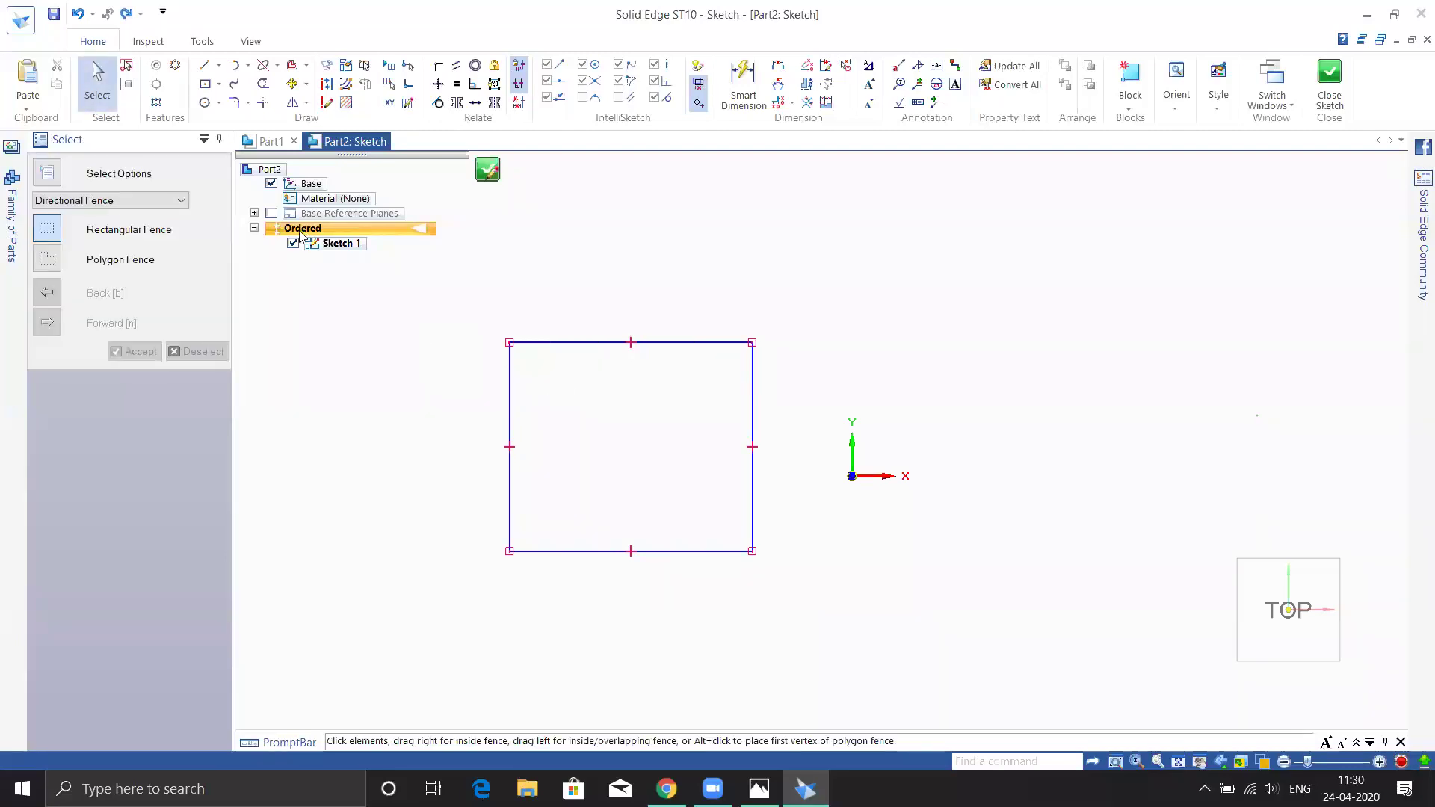
- Set the Construction command's selection to Single and convert only the rectangle's right edge to construction geometry
click(328, 85)
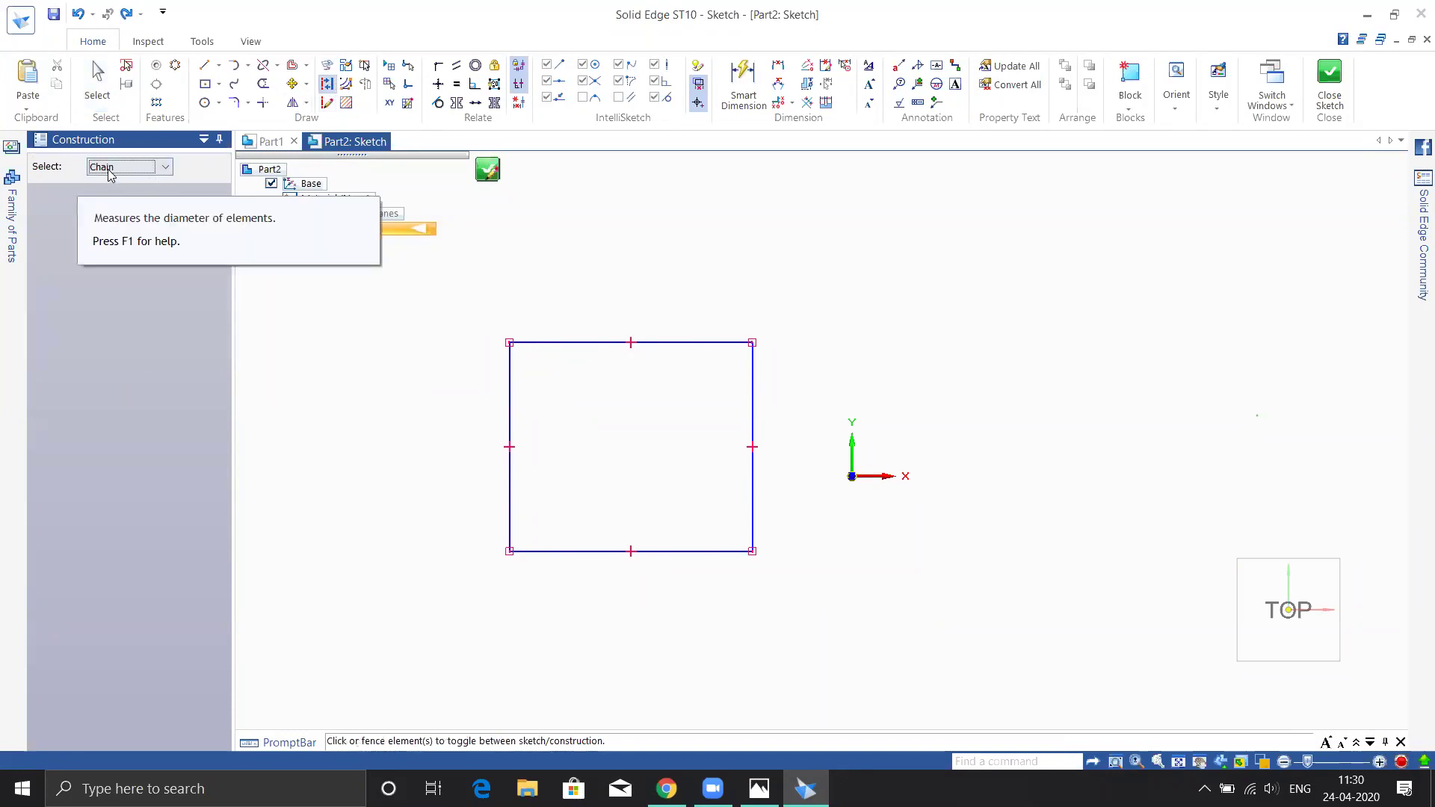
click(159, 168)
click(105, 180)
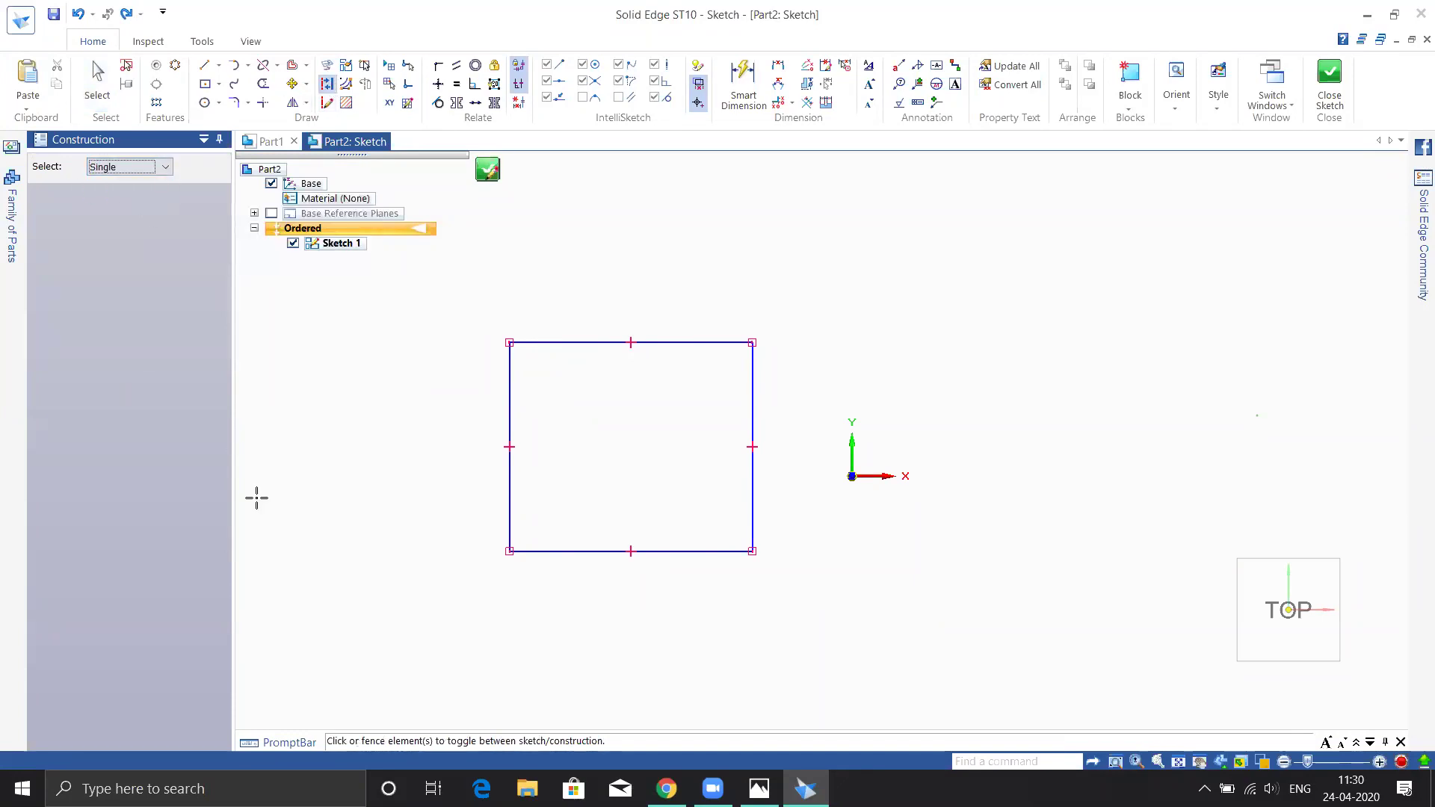
click(752, 402)
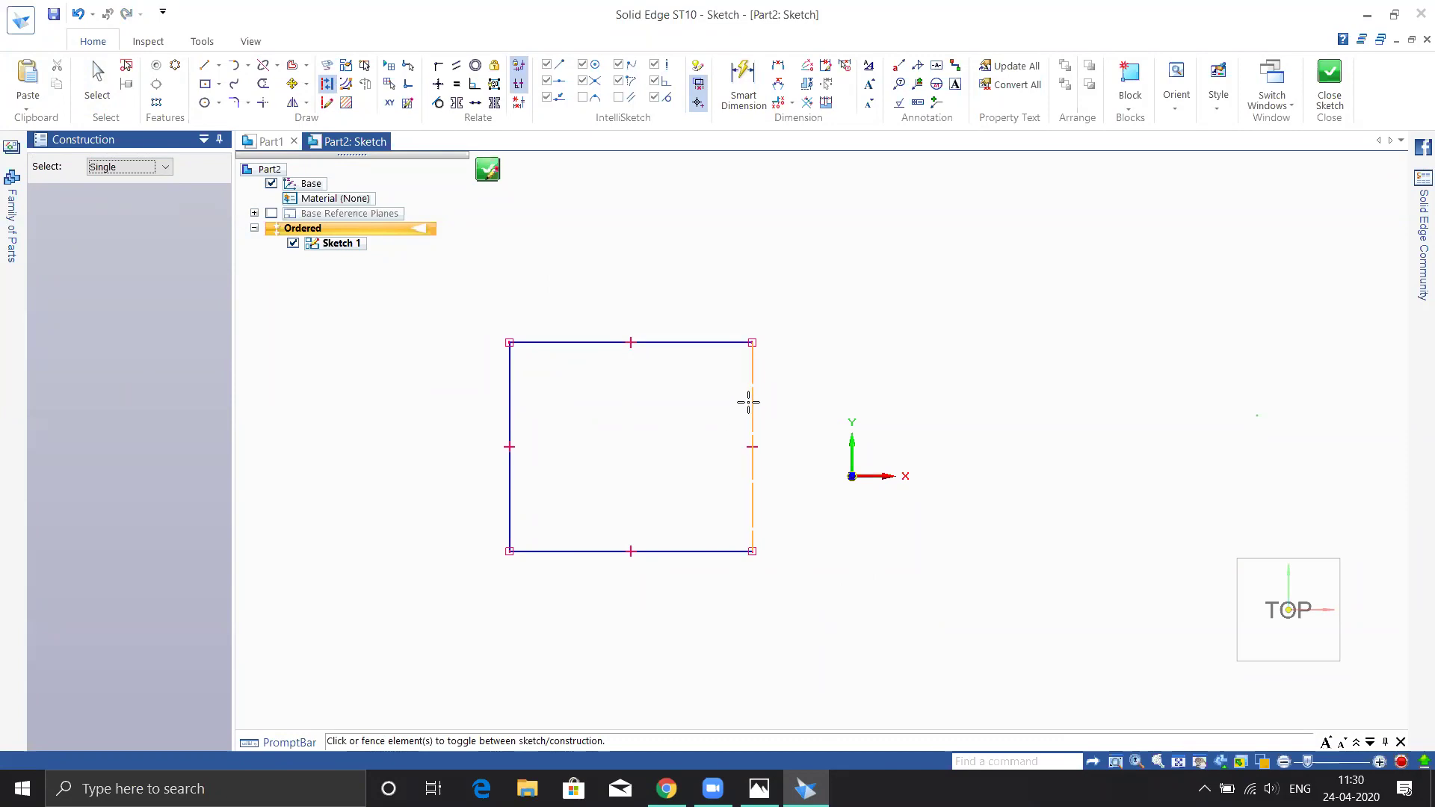
key(Escape)
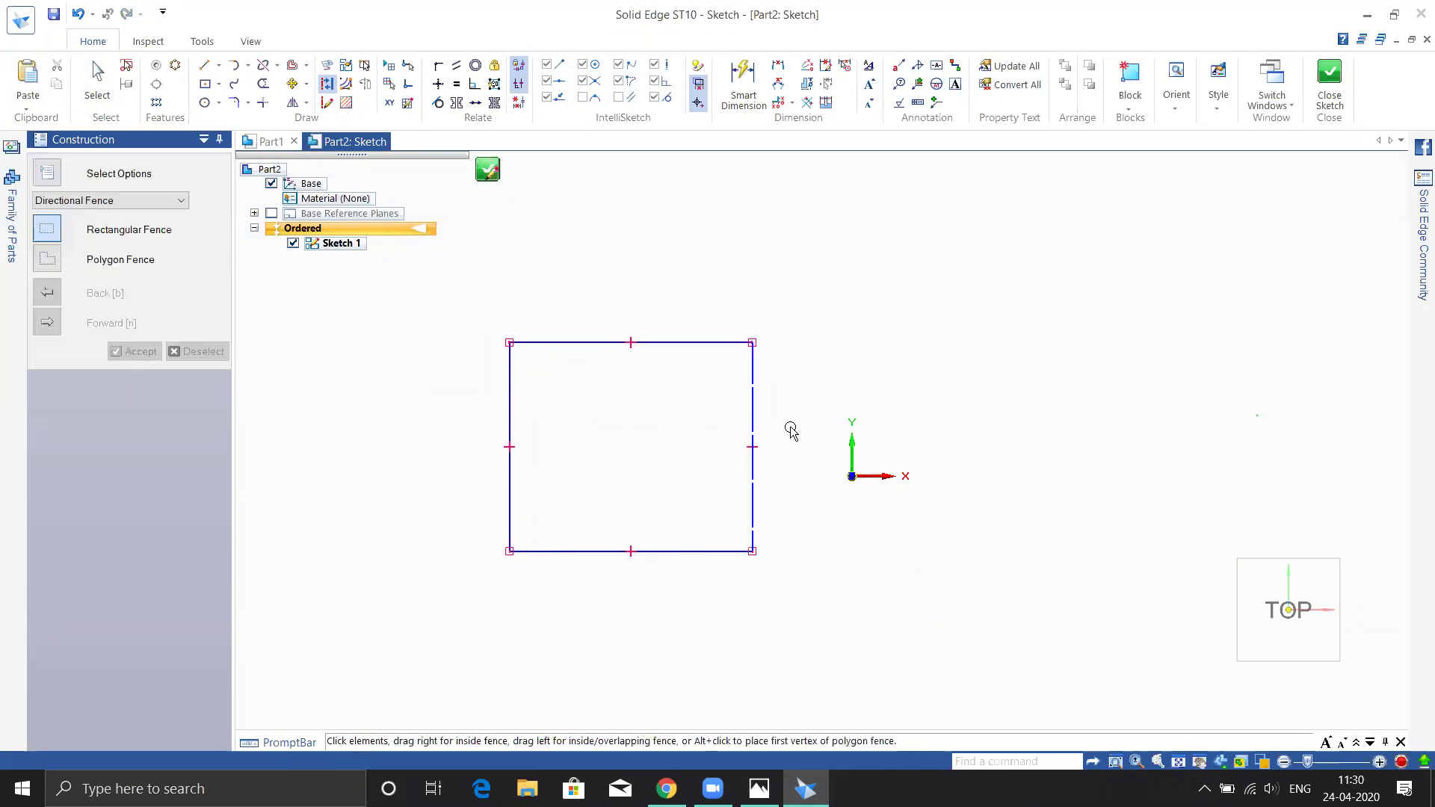
- Toggle the rectangle's right edge back to profile geometry with the Construction command
click(330, 85)
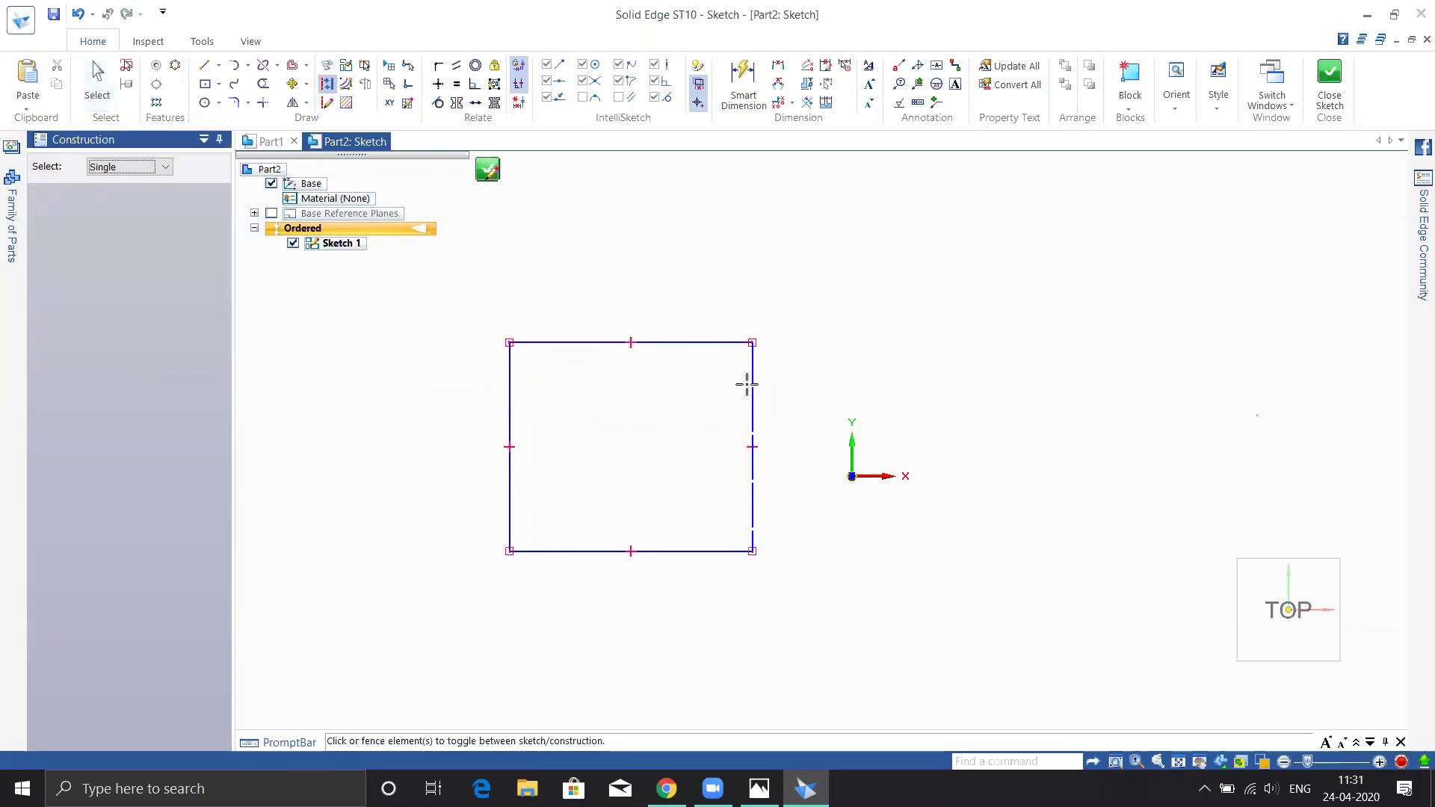
key(Escape)
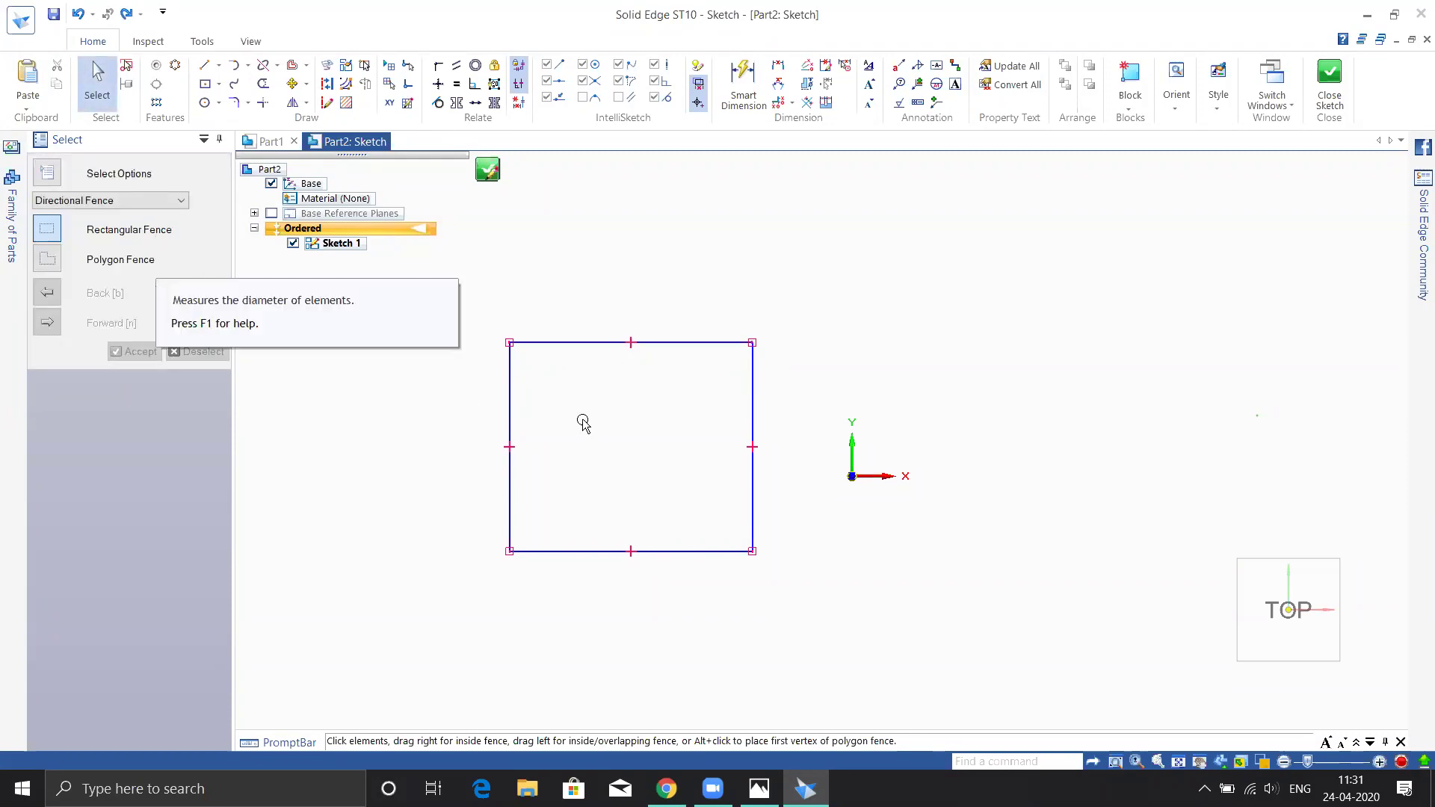
click(564, 341)
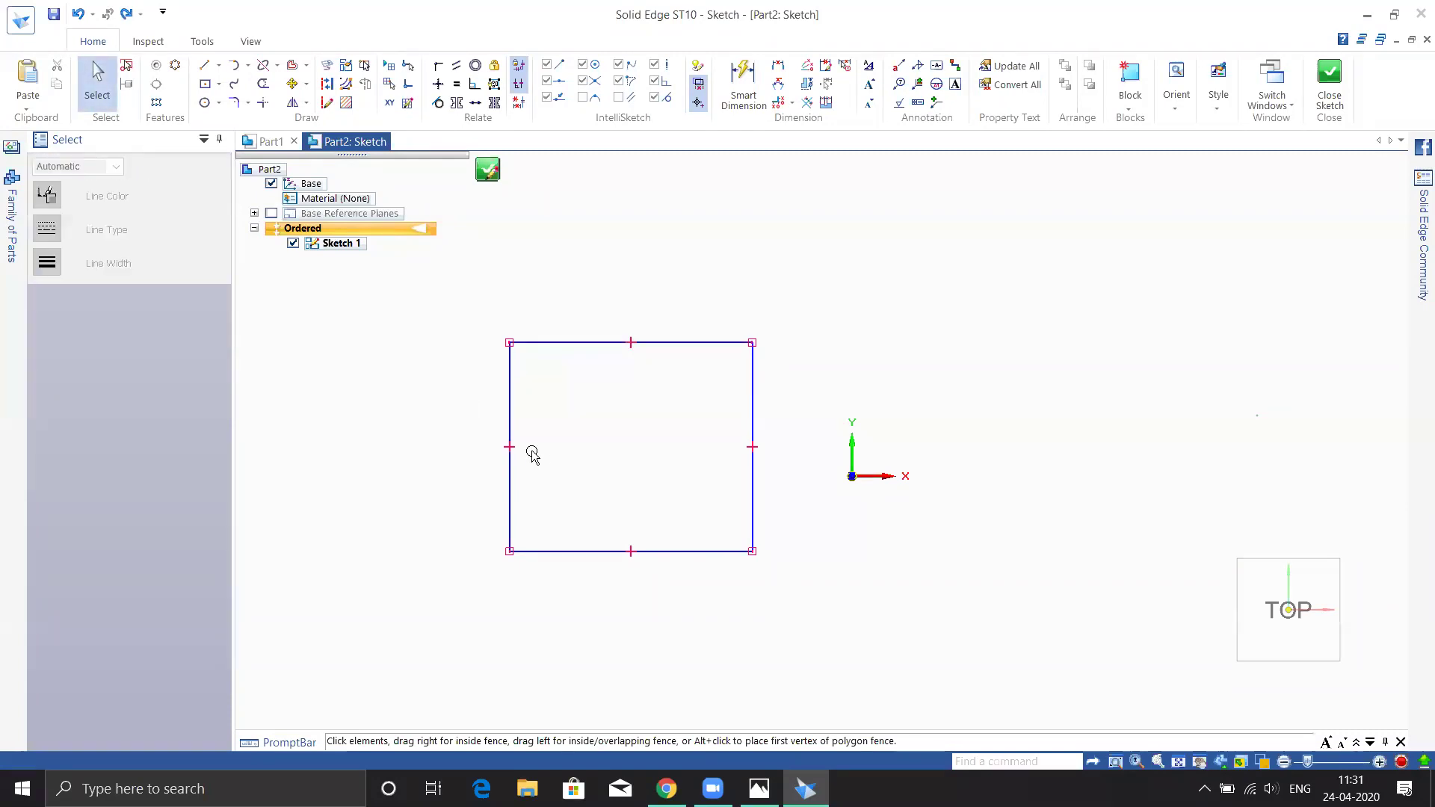
click(379, 419)
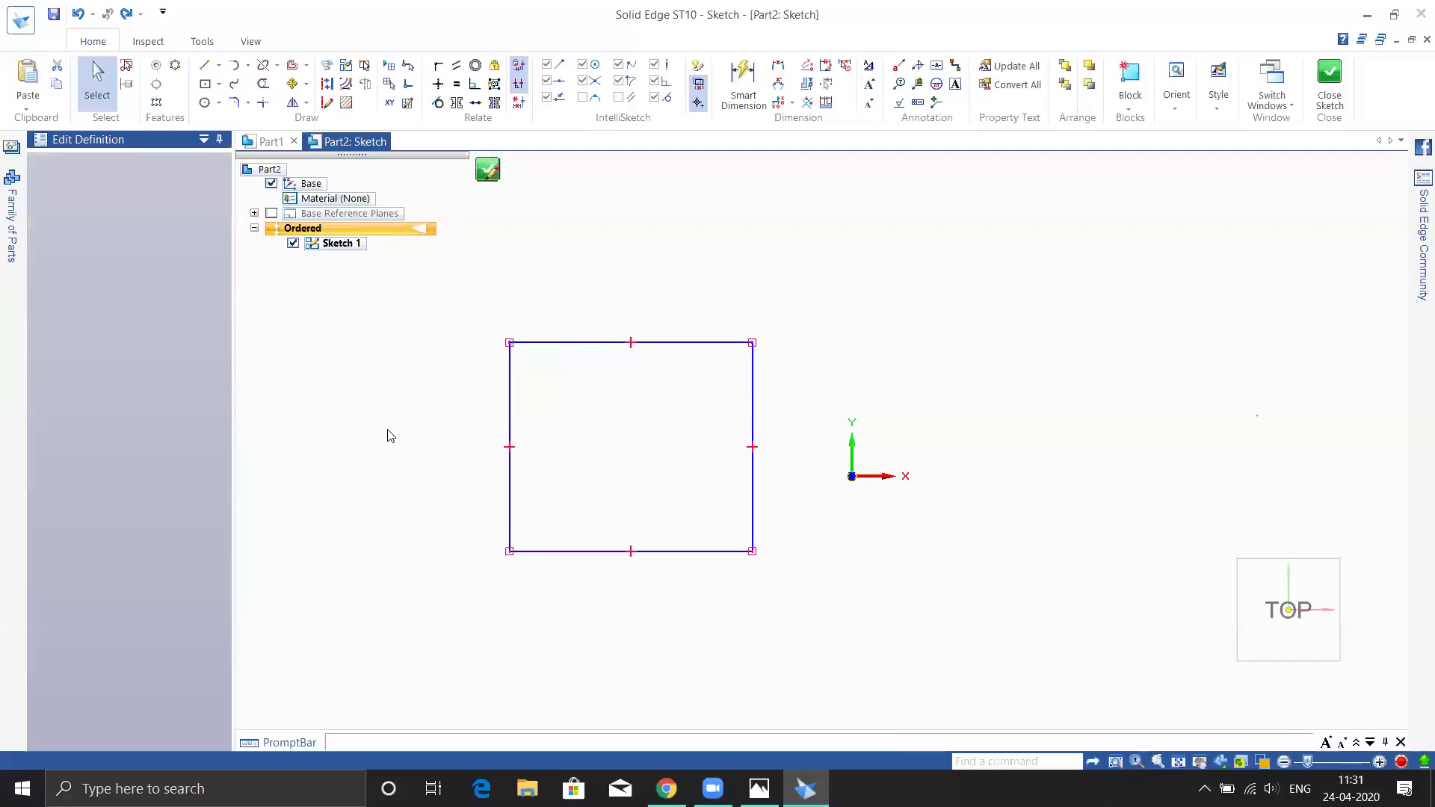
- Convert the rectangle's left edge to construction geometry, and toggle it back to profile geometry
click(328, 85)
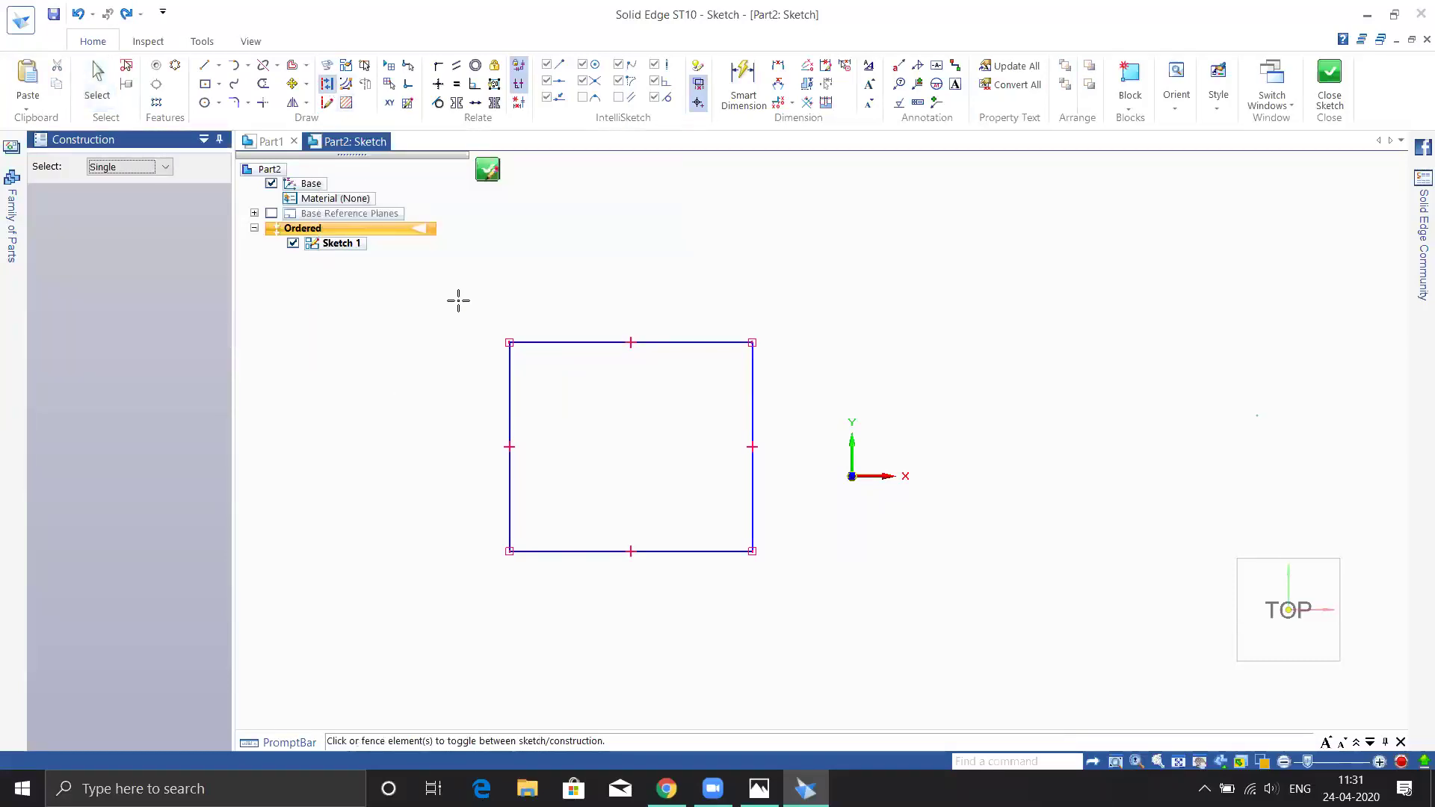
middle_click(426, 584)
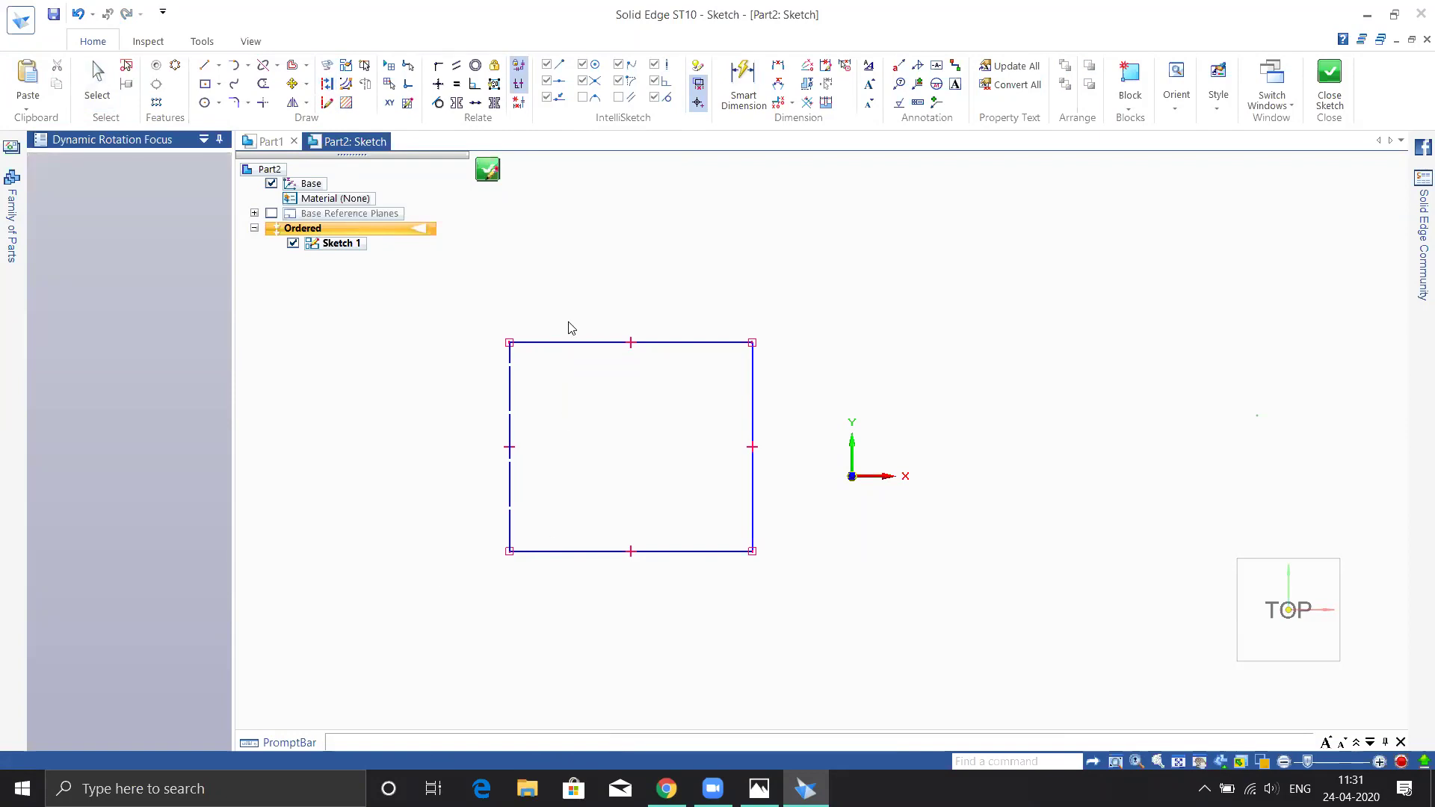
click(328, 83)
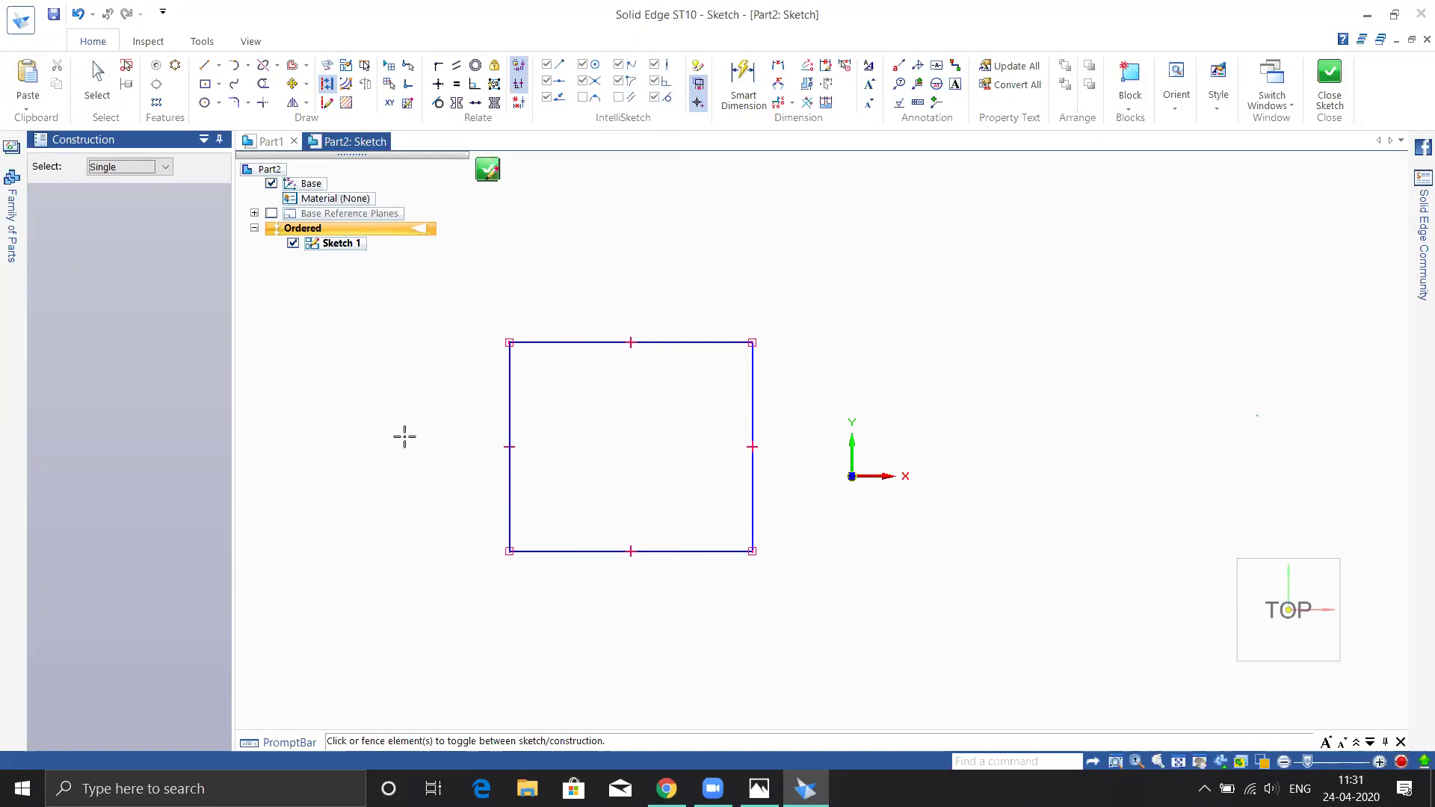
key(Escape)
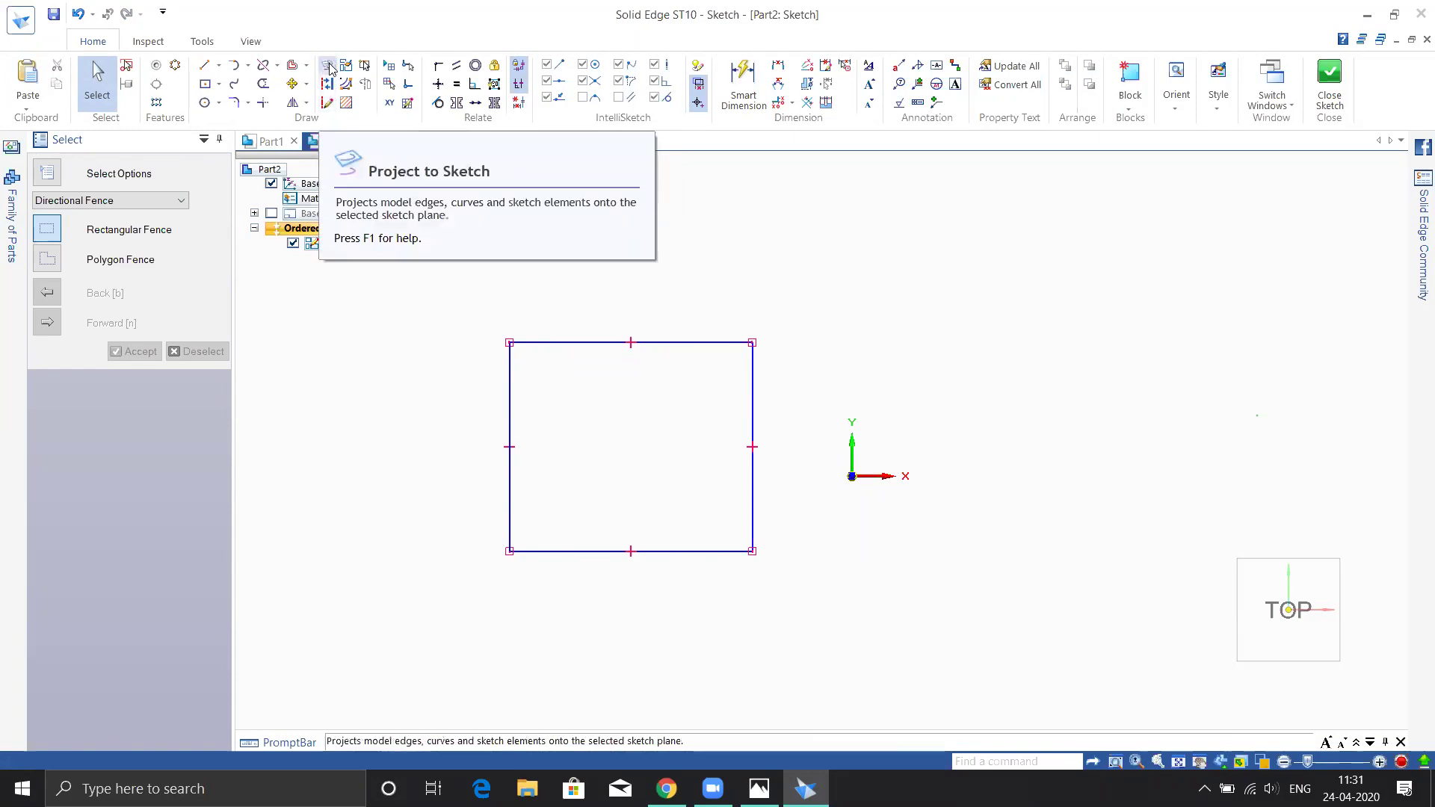
- Select the whole rectangle with a fence and delete it from the sketch
click(327, 66)
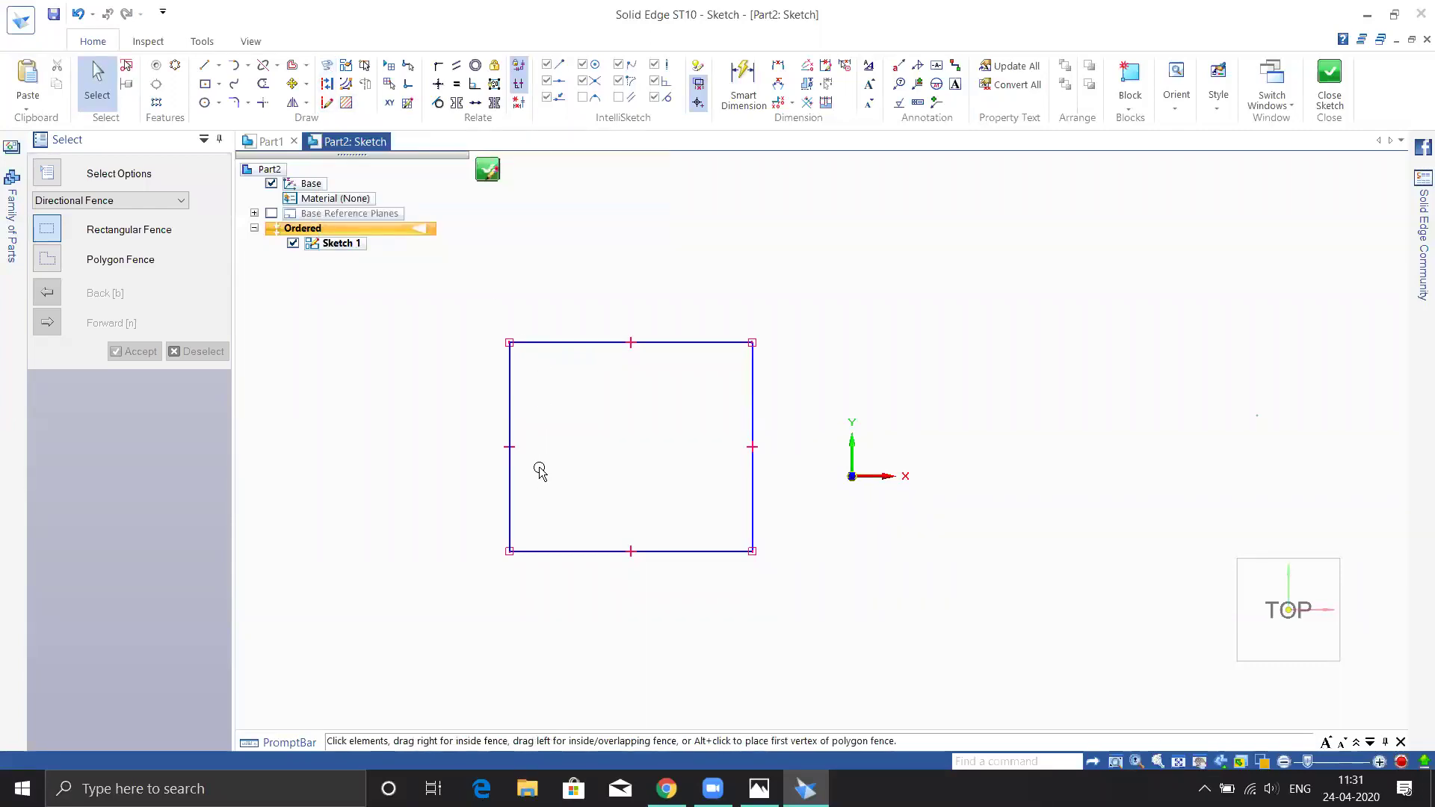
drag(456, 307, 844, 648)
key(Delete)
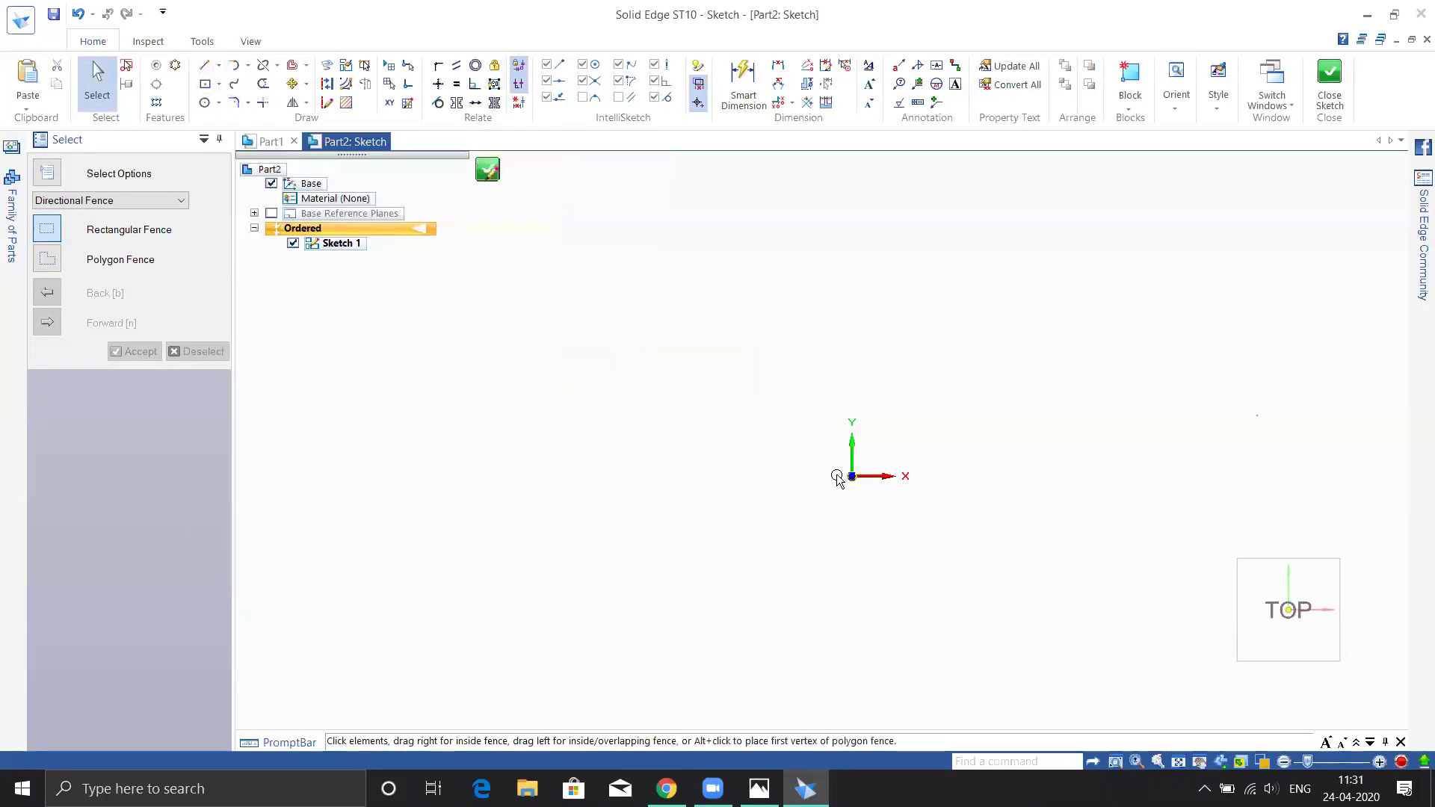
- Draw a closed seven-segment profile from the origin, with two steps down and a slanted line to the lower-right corner, and close the sketch
click(206, 71)
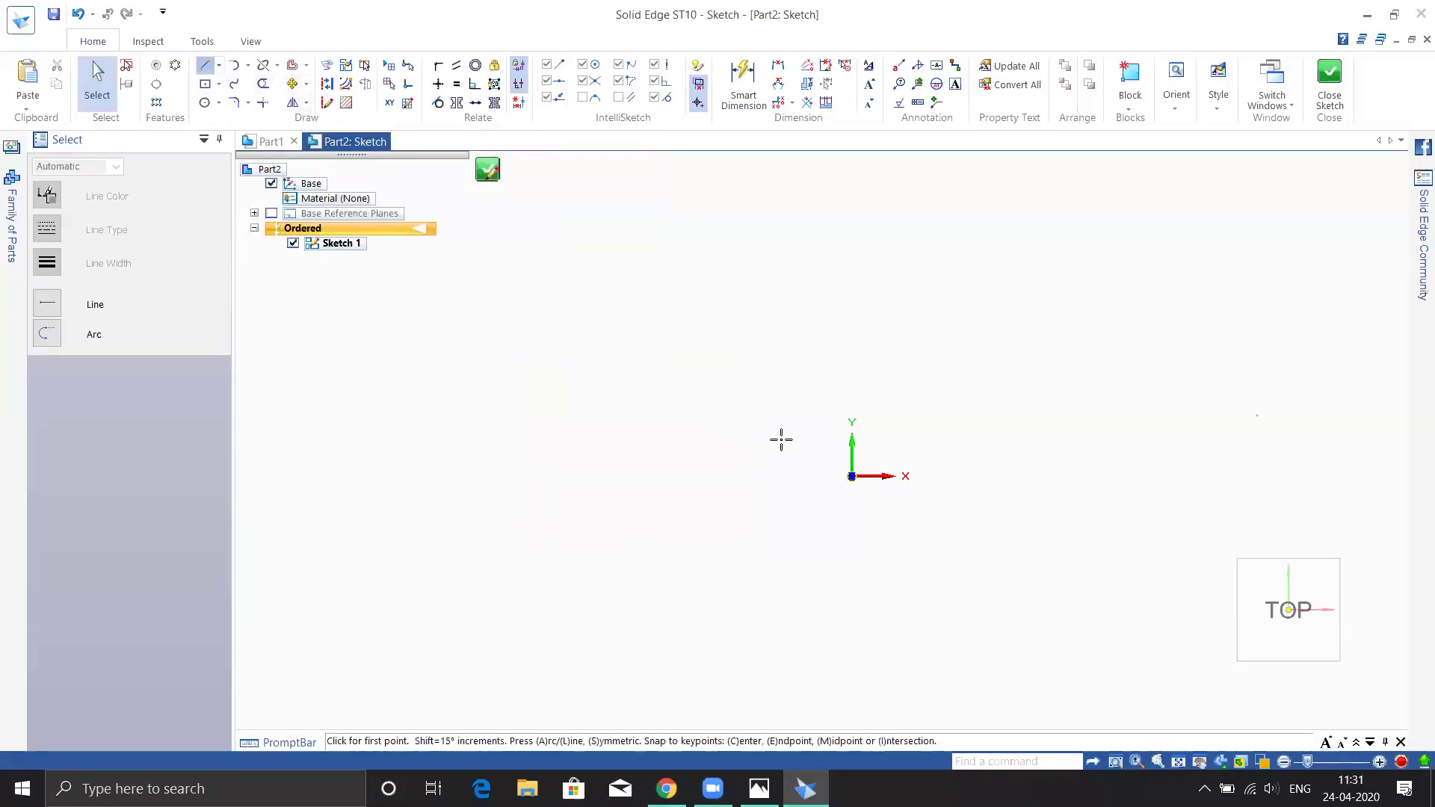
click(853, 476)
click(852, 206)
click(986, 206)
click(986, 309)
click(1136, 309)
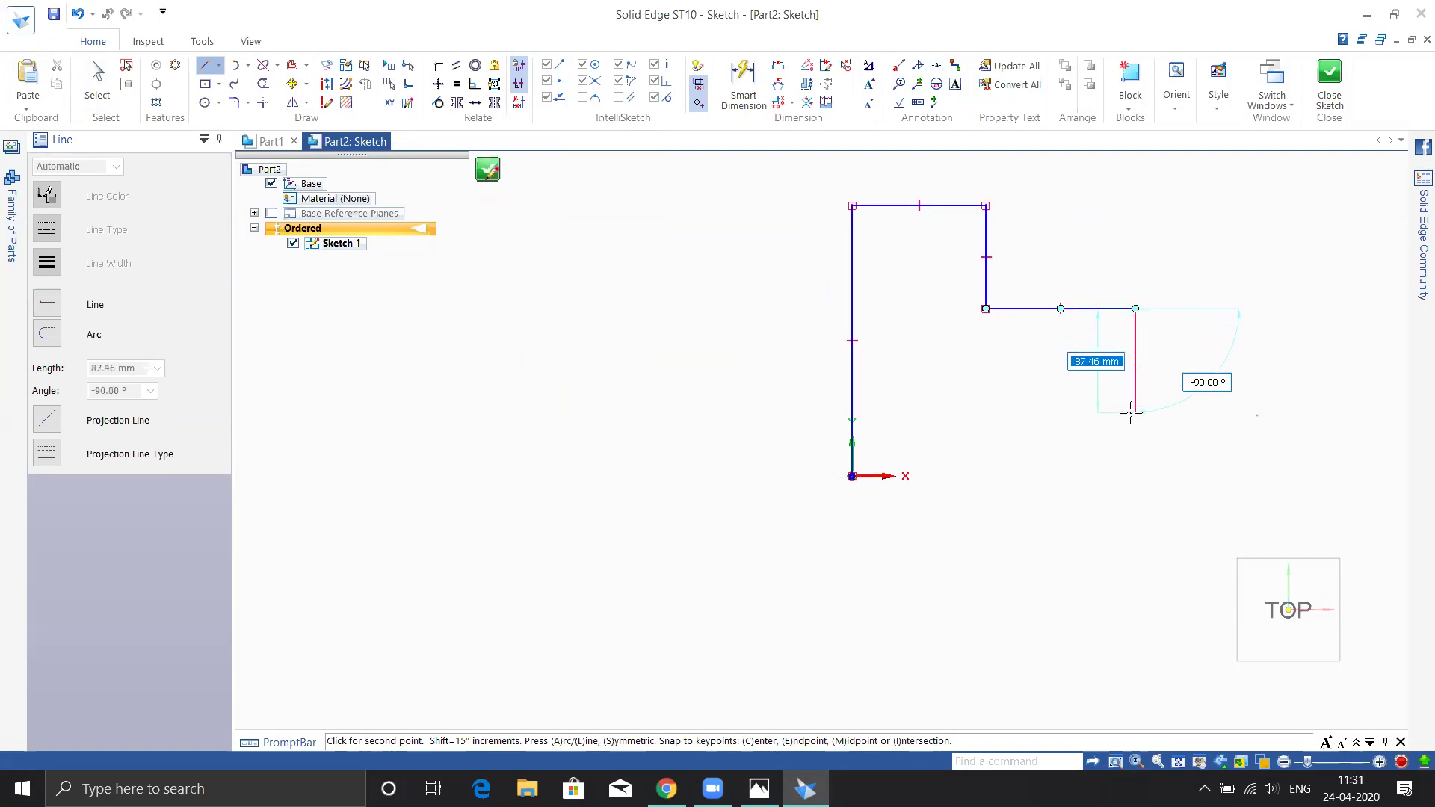
click(1166, 411)
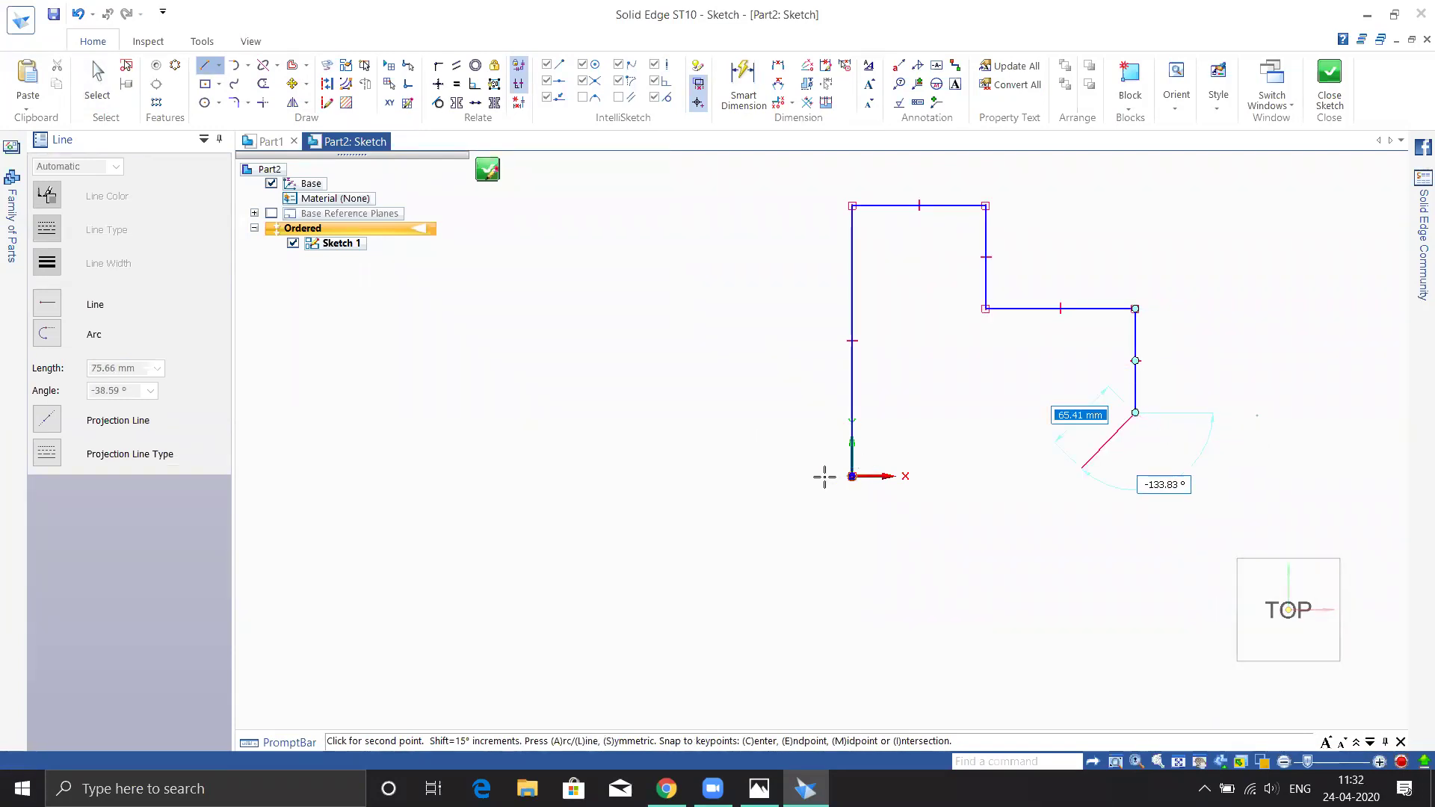
click(1204, 475)
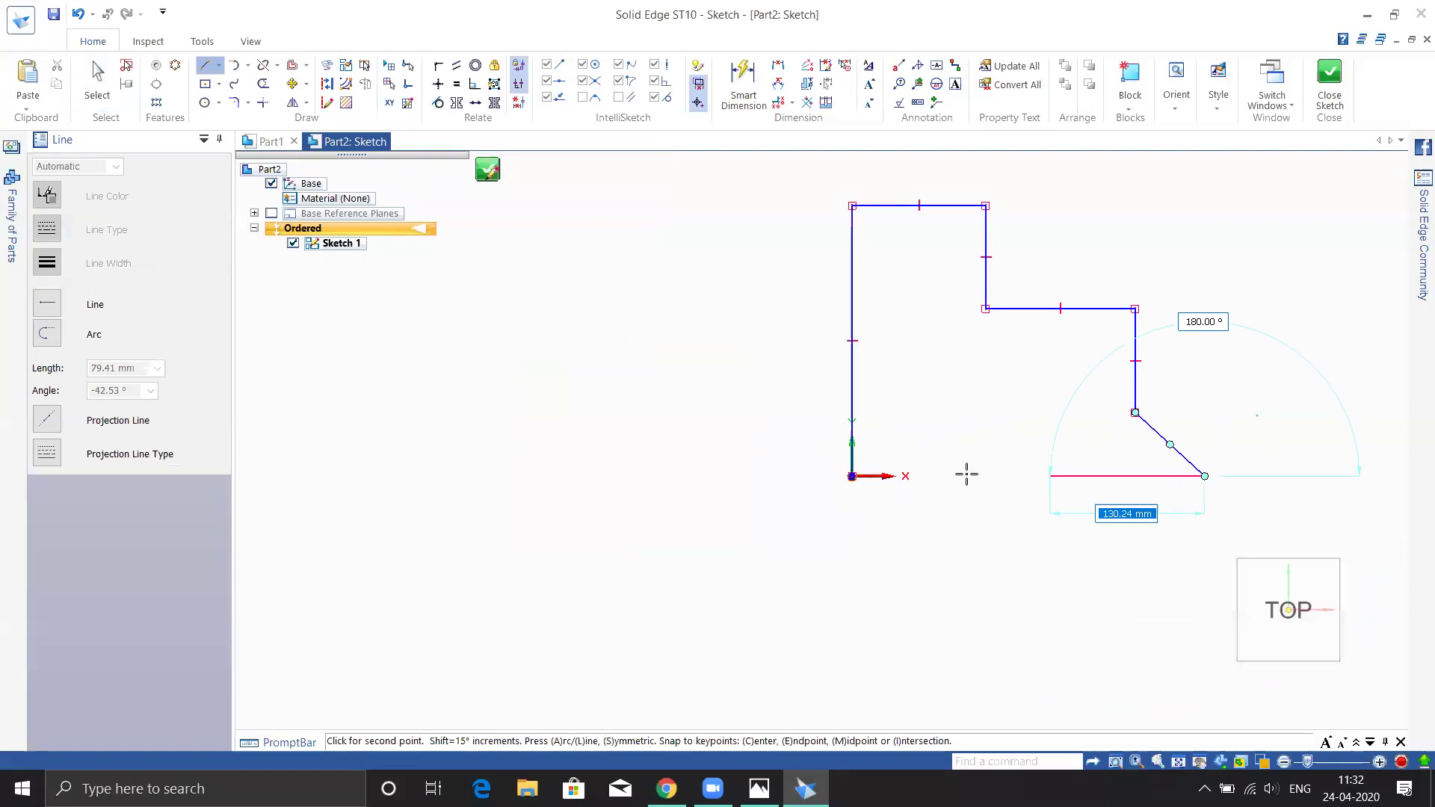
click(852, 476)
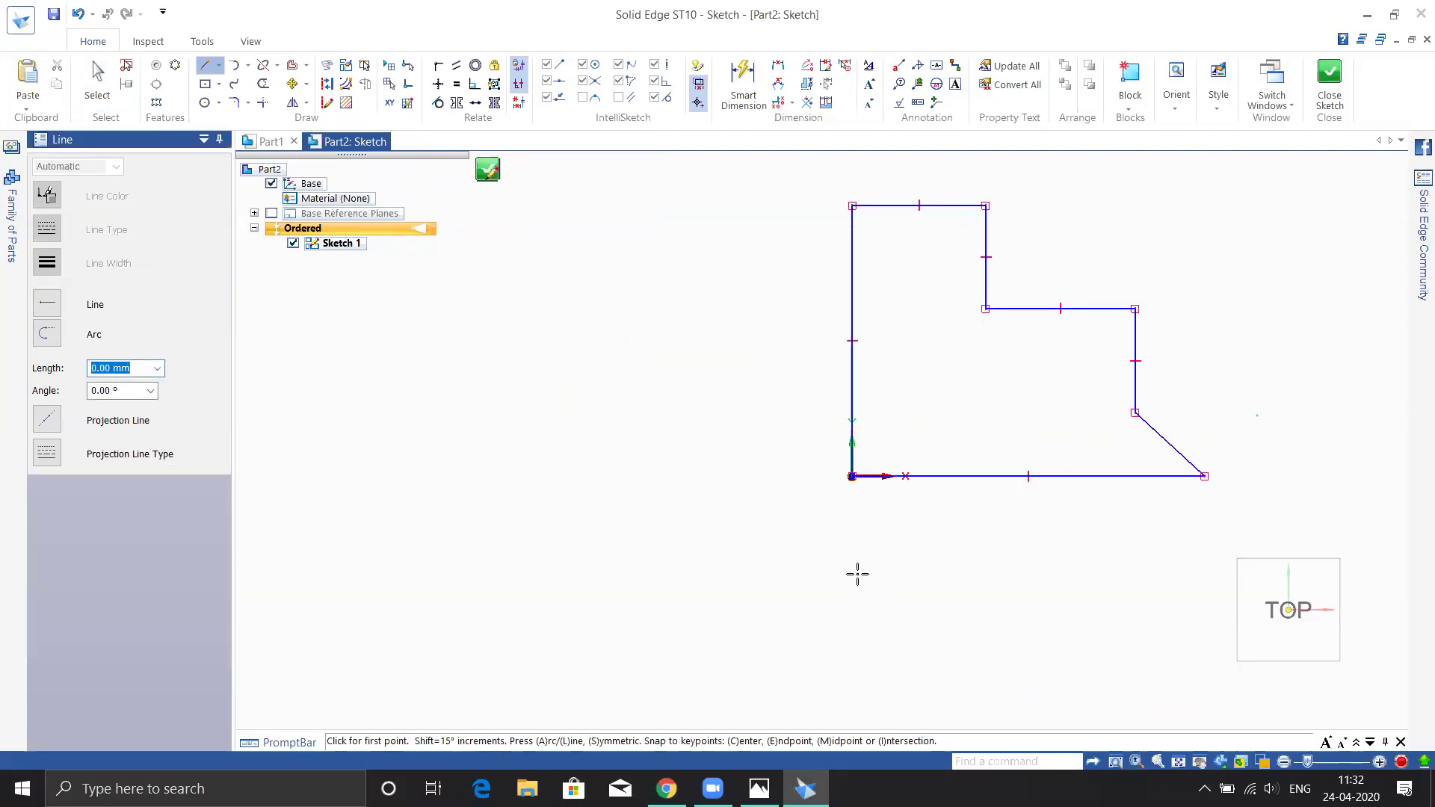
key(Escape)
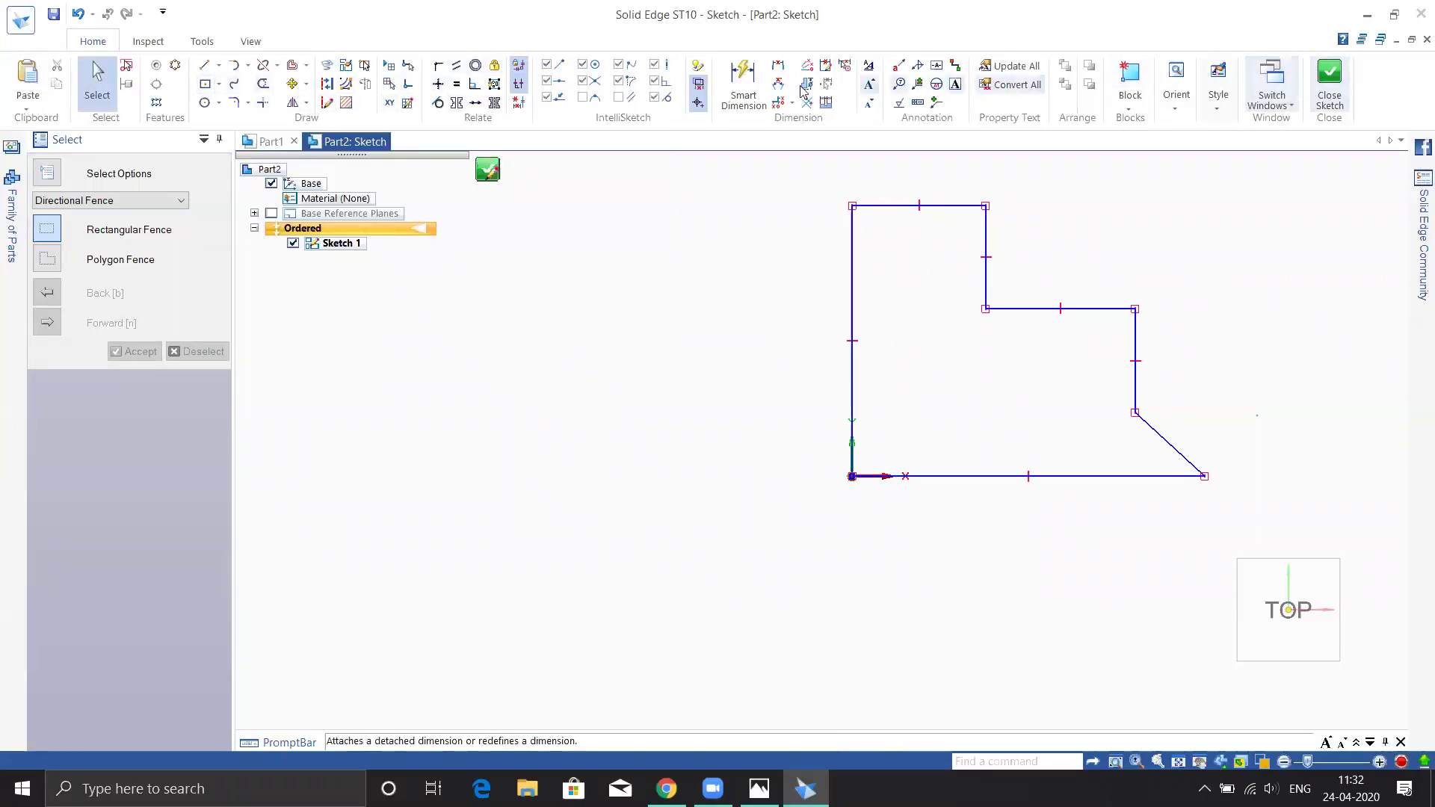
click(1330, 83)
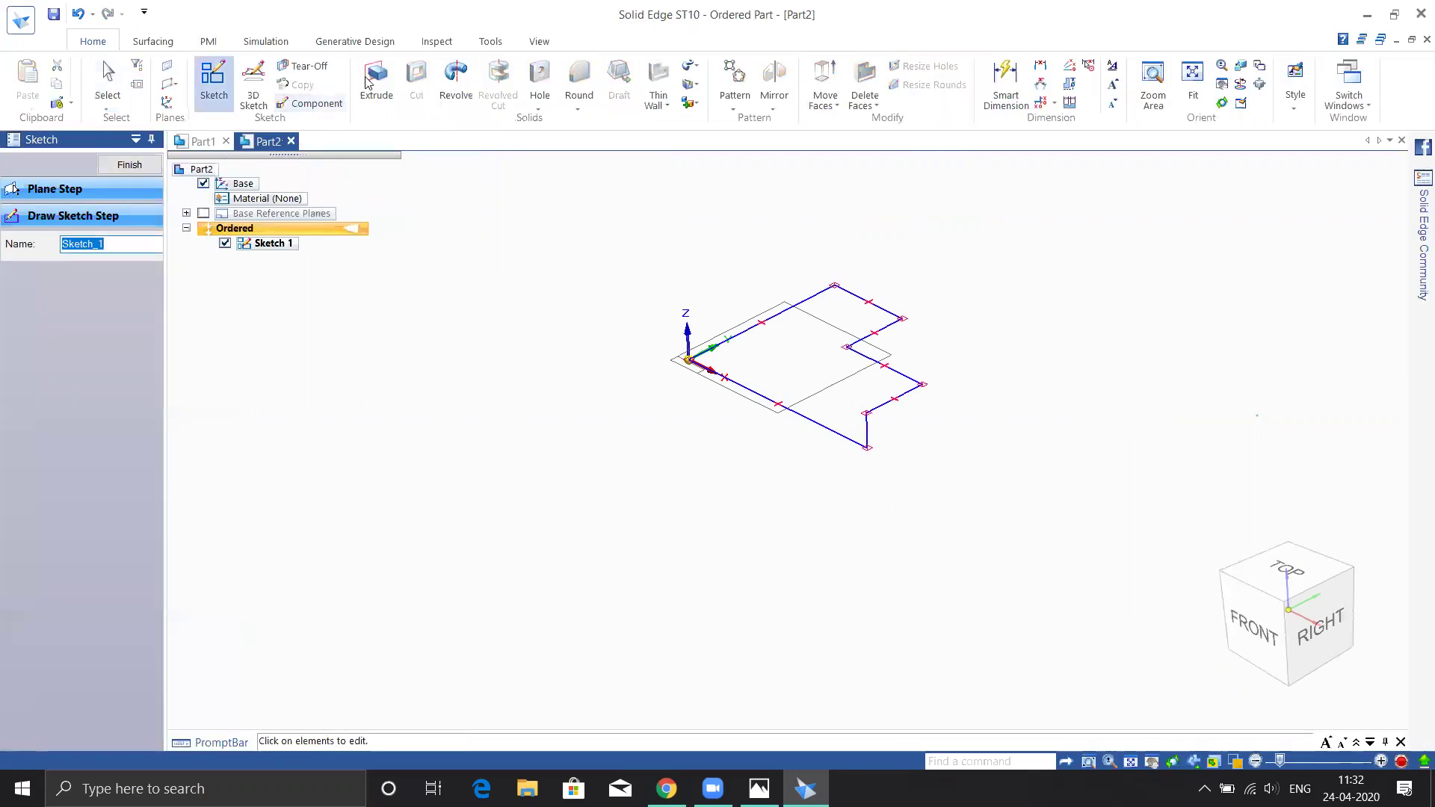
- Extrude the stepped profile upward about 156 mm and finish the feature
click(376, 83)
click(765, 400)
right_click(688, 416)
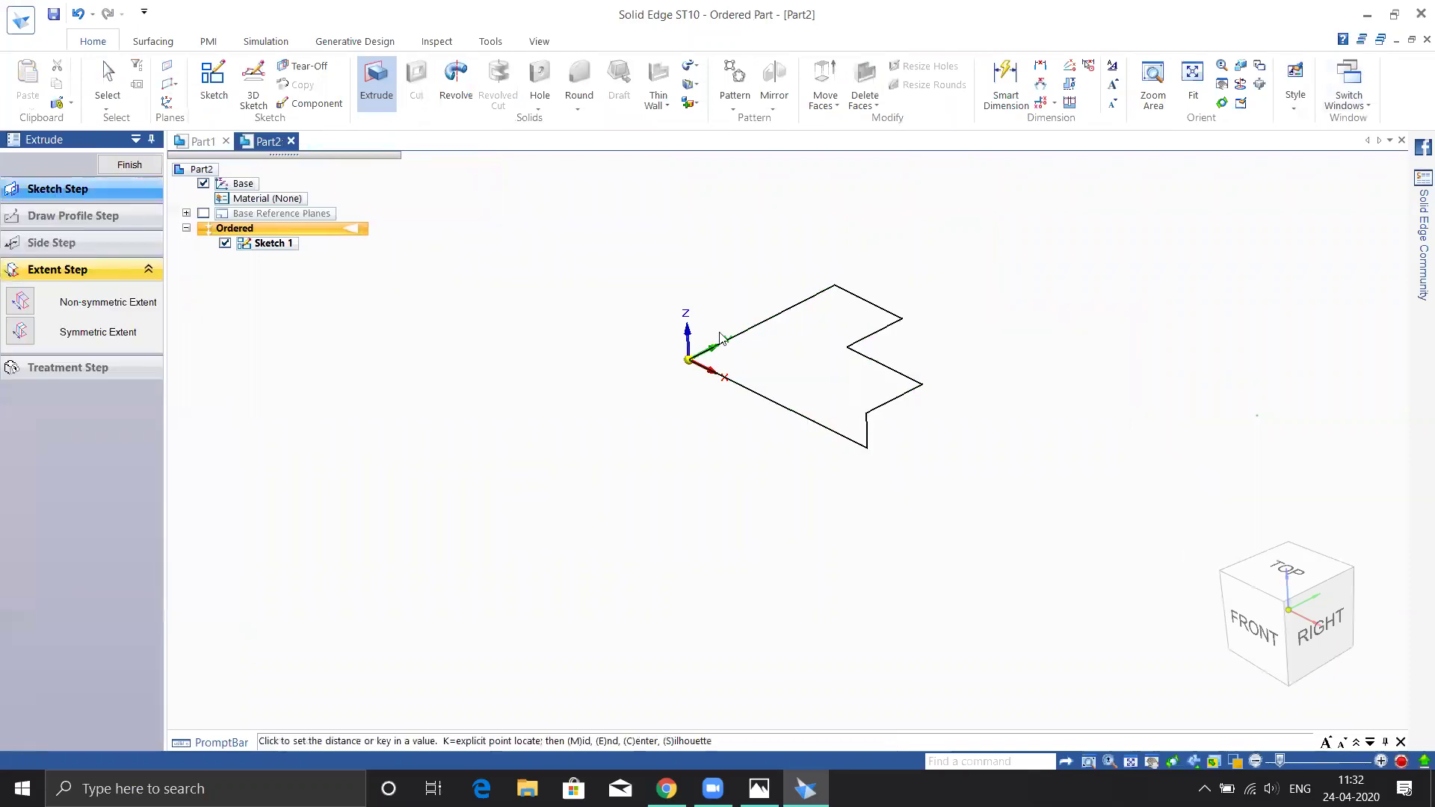
click(715, 286)
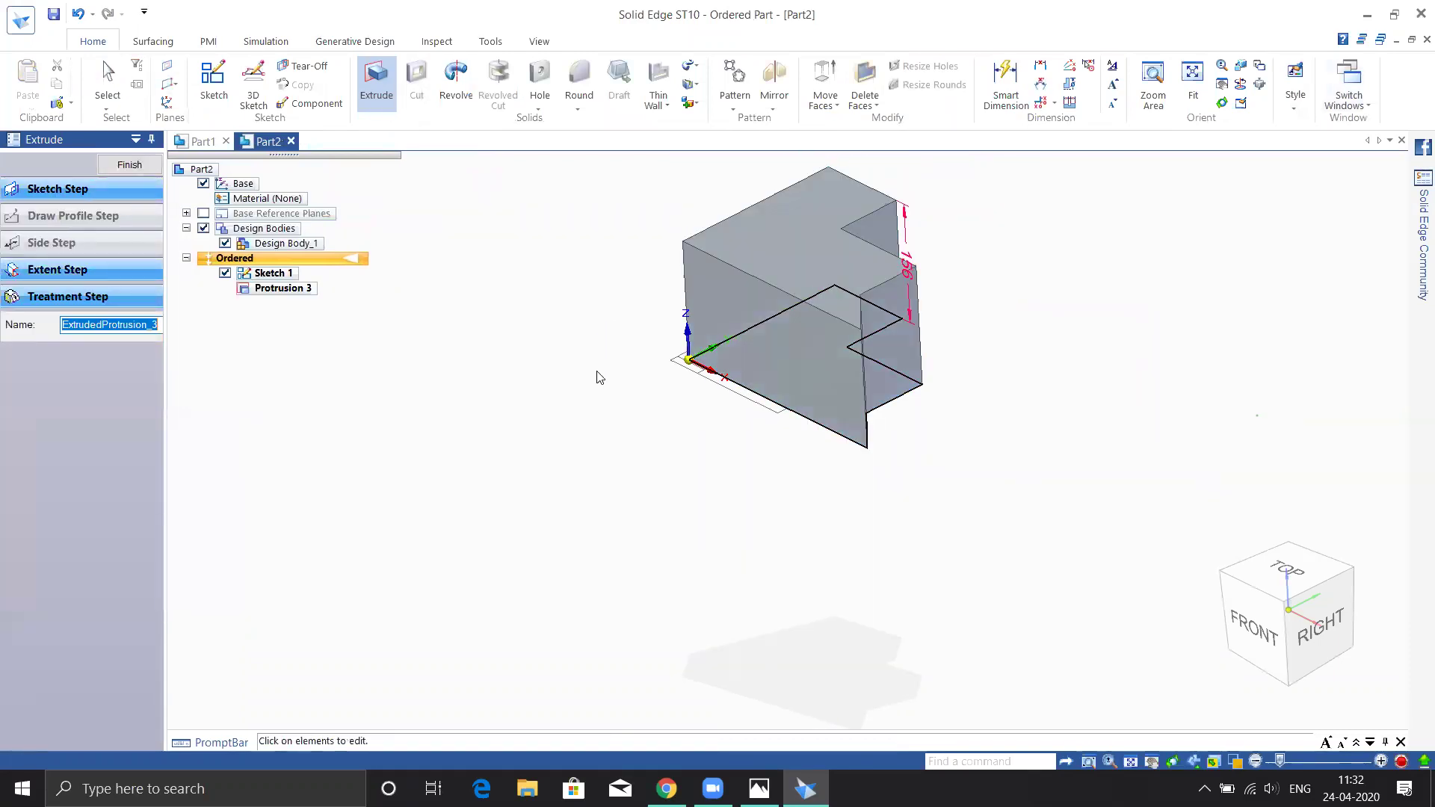
key(Escape)
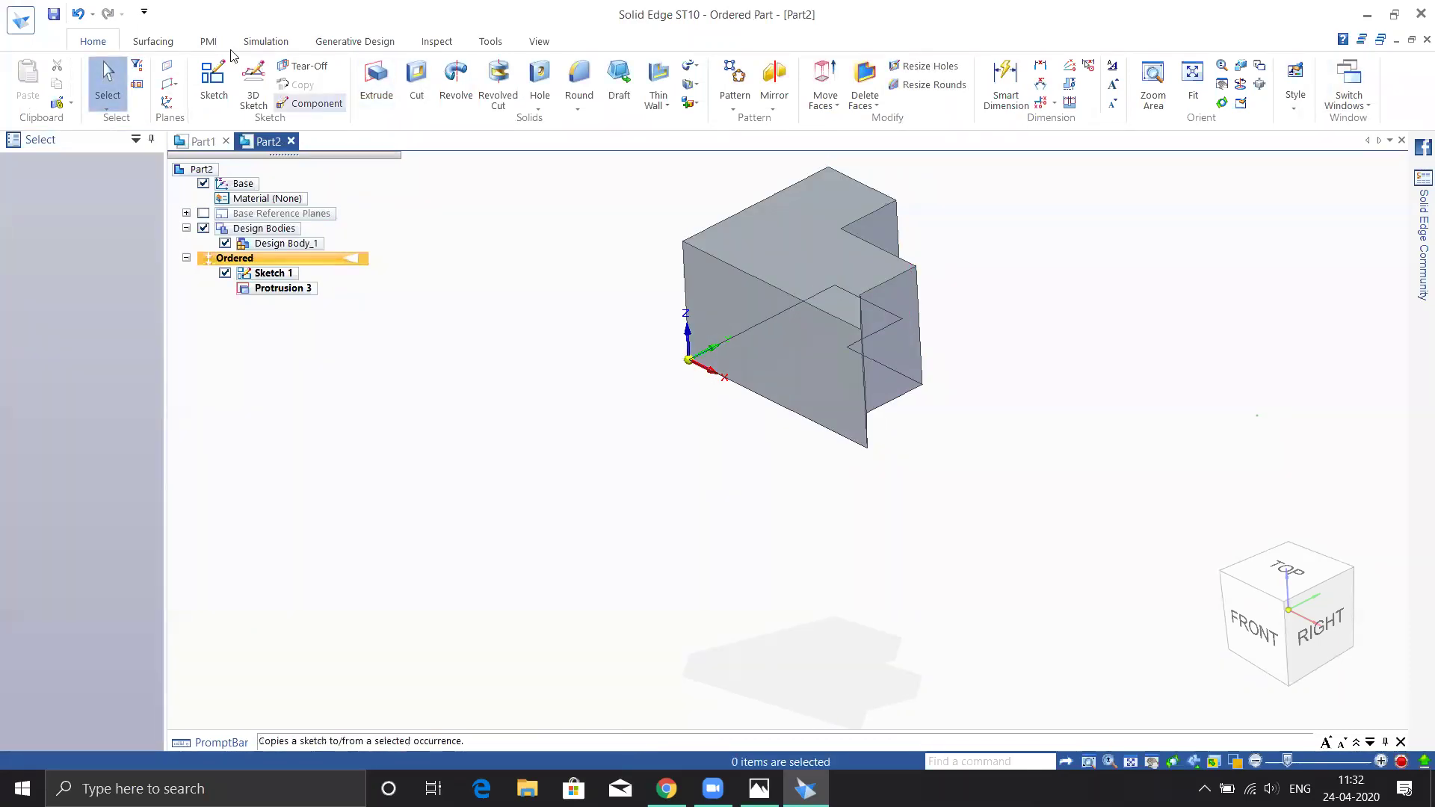
- Start a sketch on the stepped block's top face
click(210, 90)
click(830, 192)
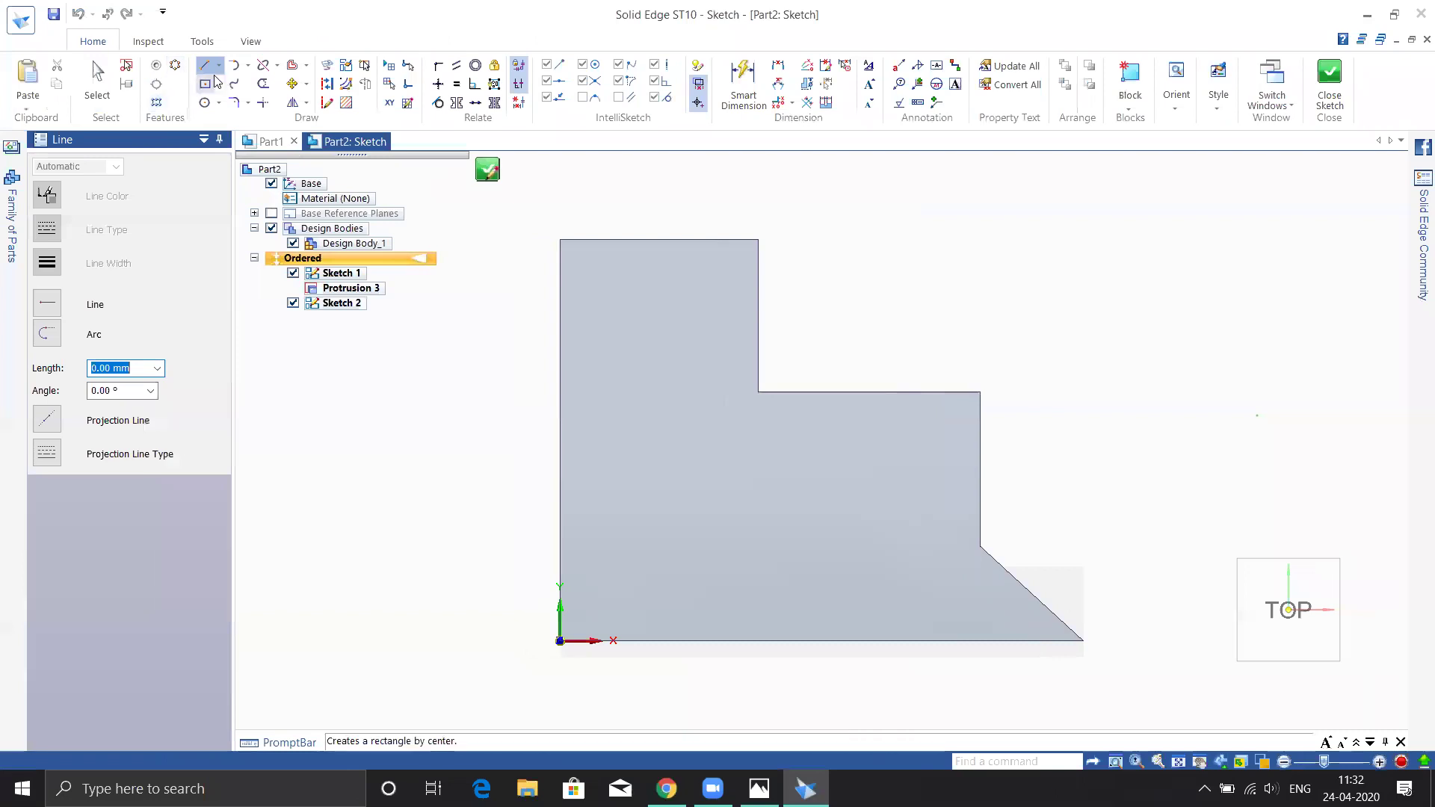
click(205, 84)
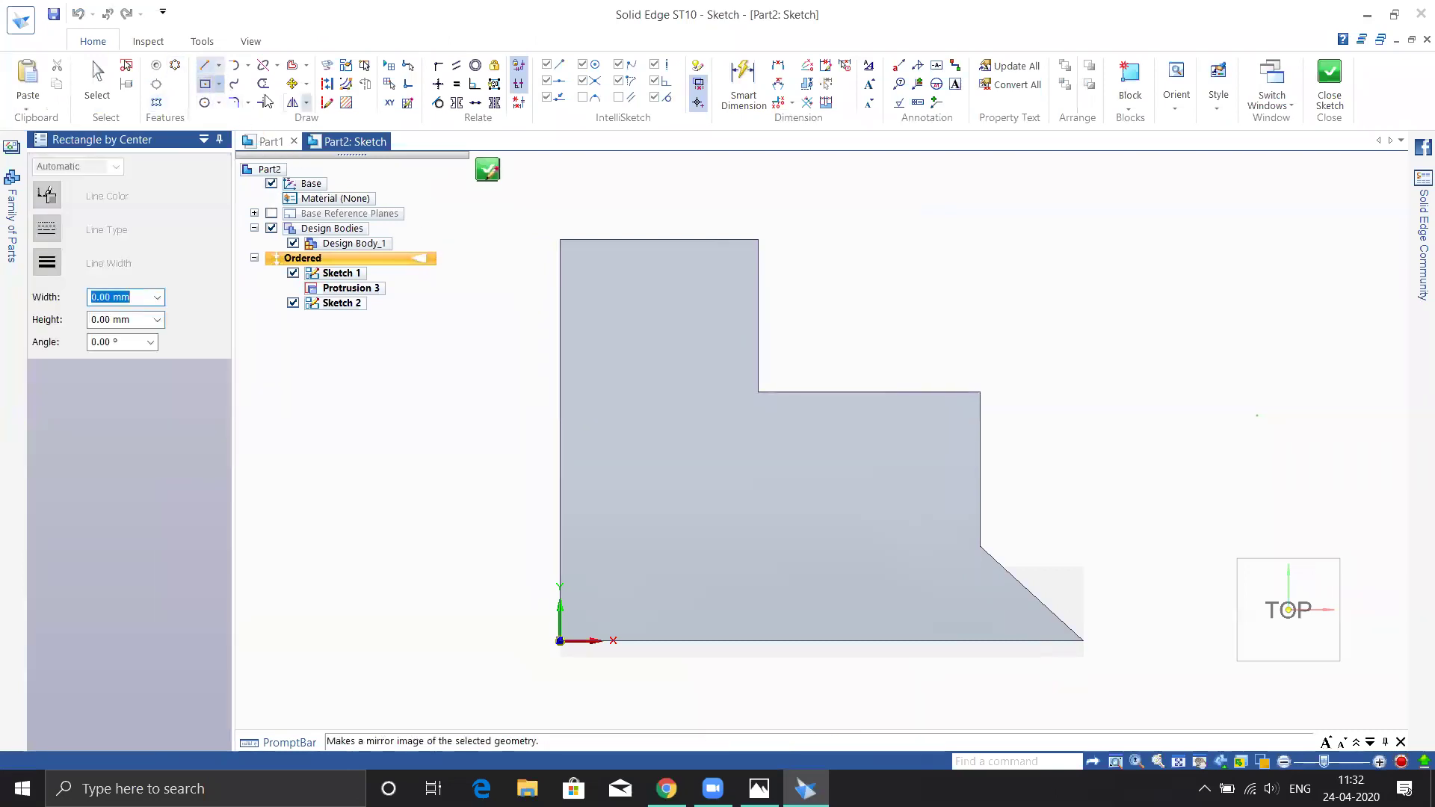
click(559, 239)
click(234, 83)
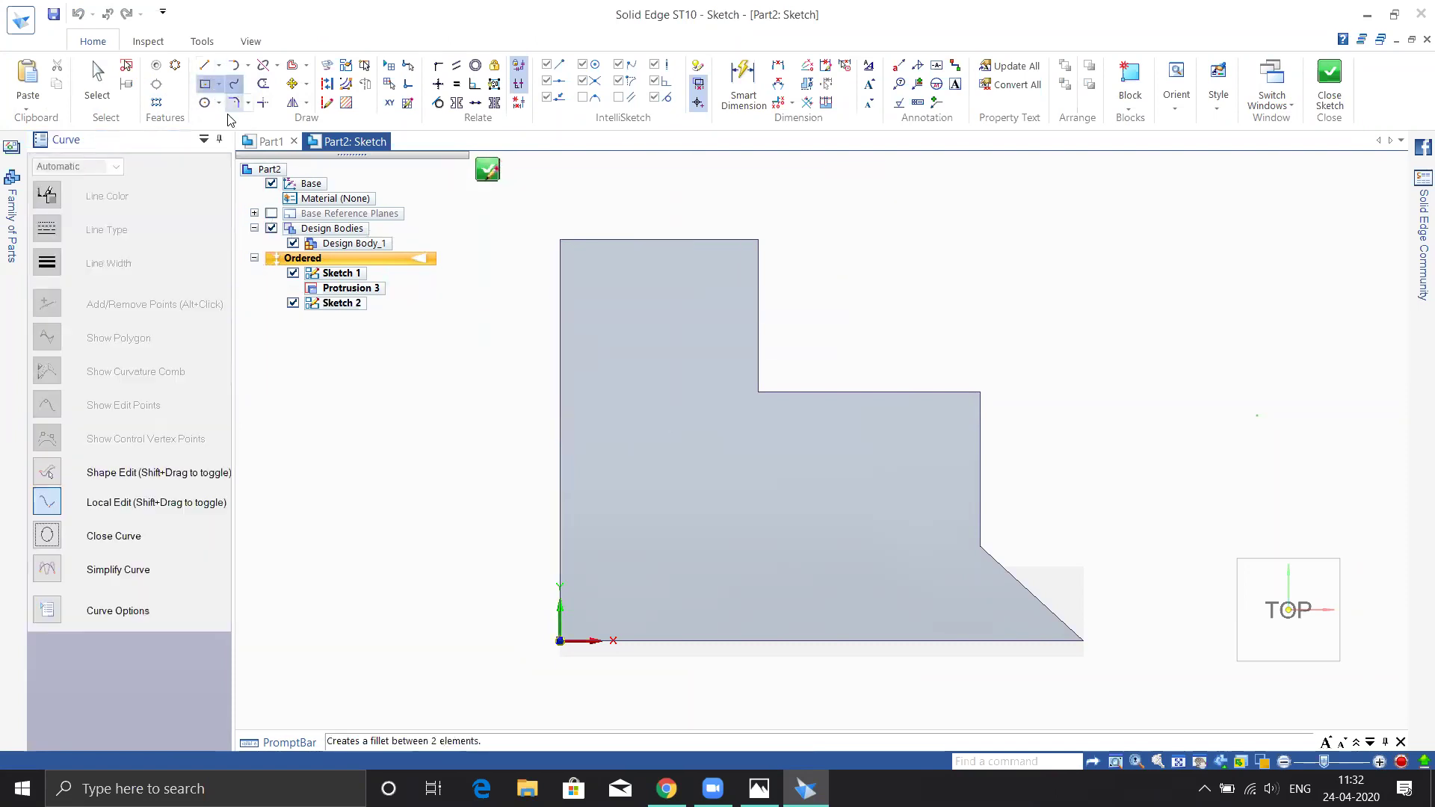
- Draw a 2-point rectangle along the top face's left side, from its upper-left corner to its lower edge, and close the sketch
click(219, 85)
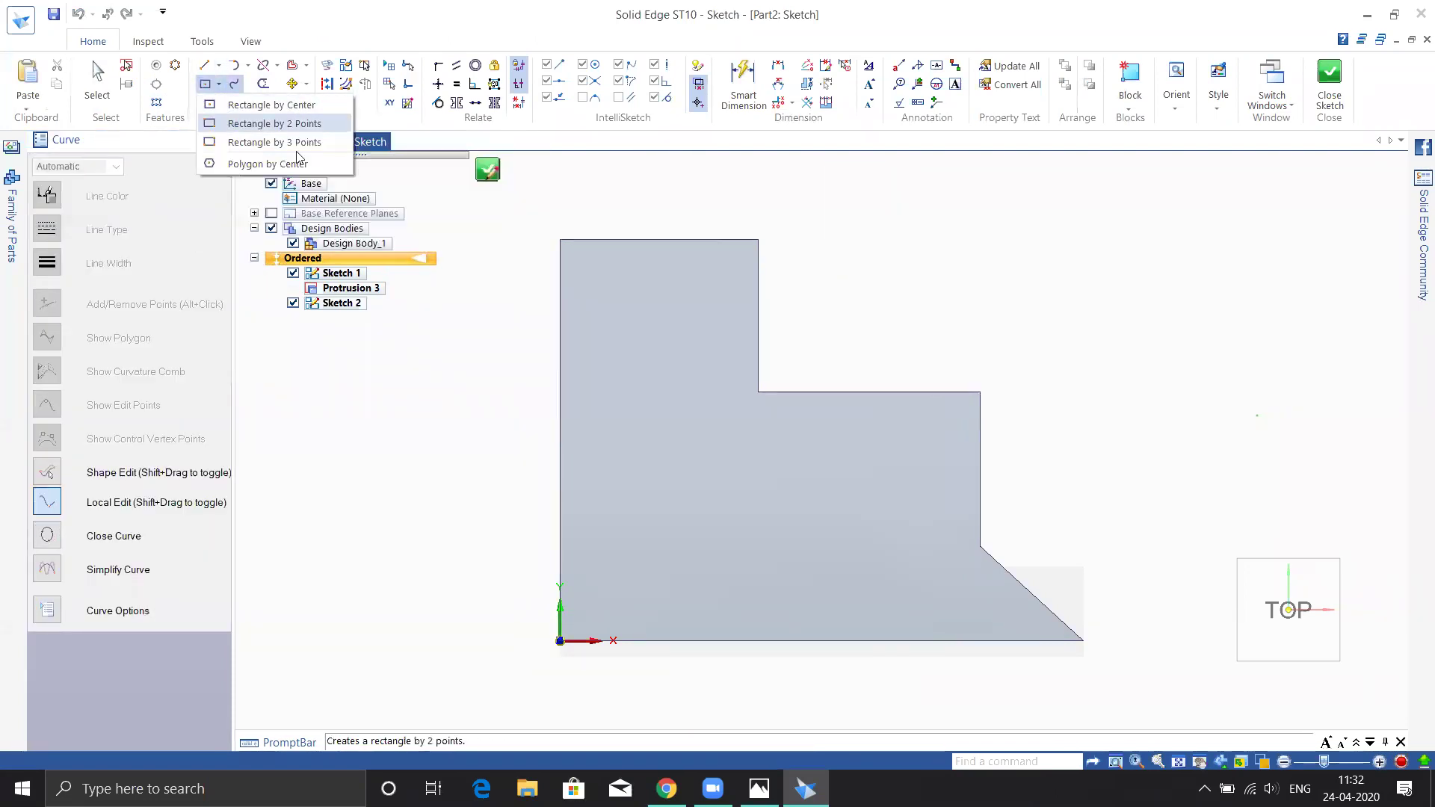
click(274, 123)
click(561, 239)
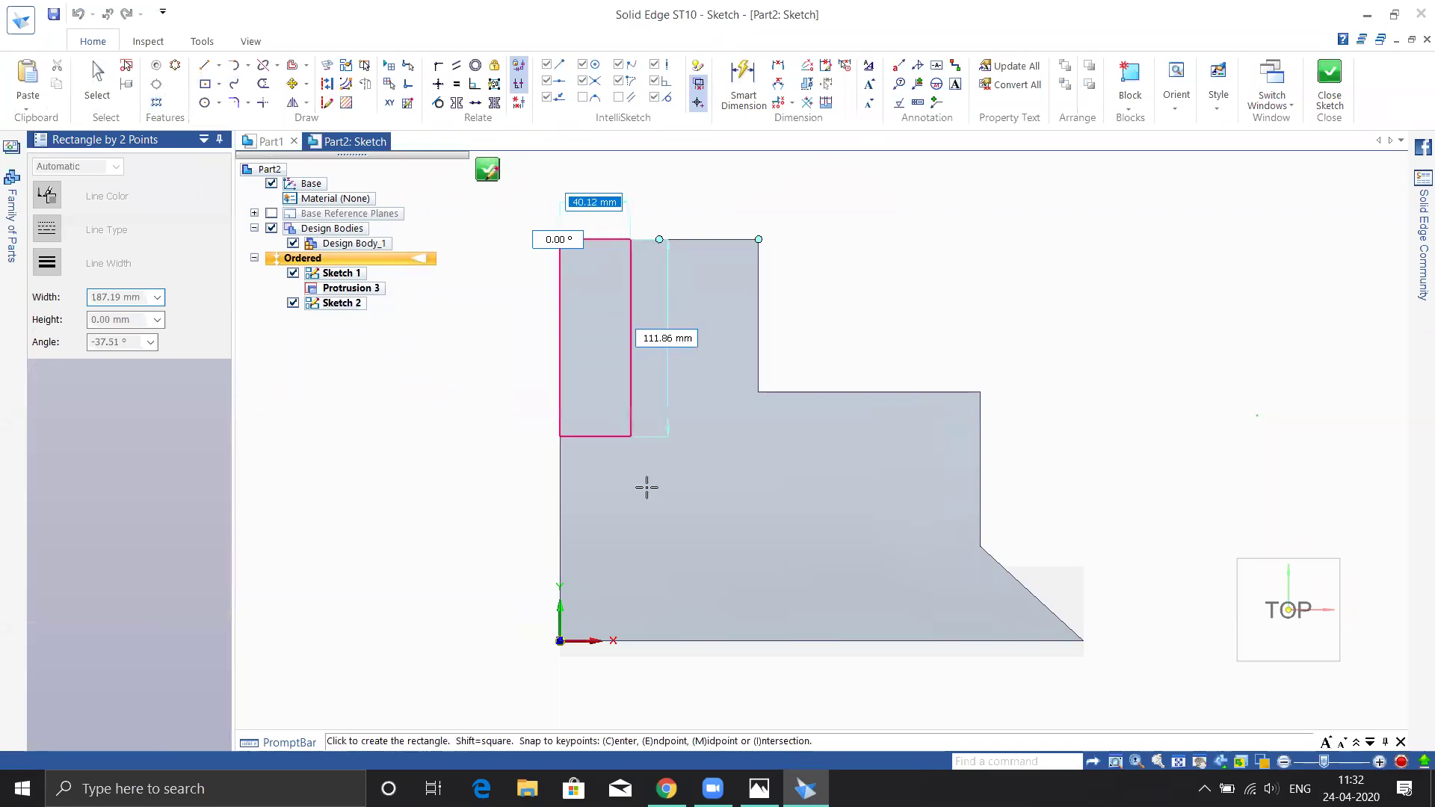
click(669, 641)
click(1340, 87)
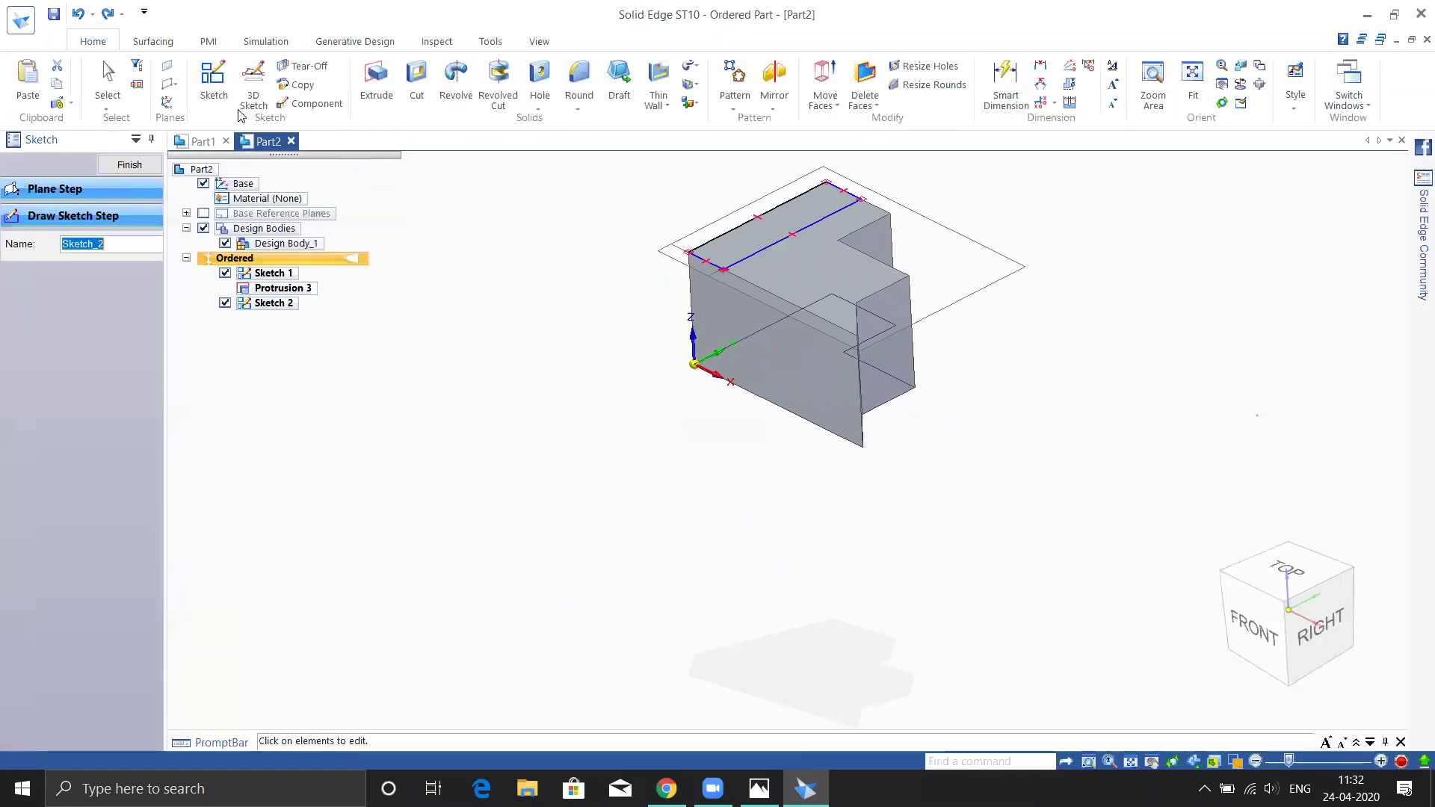
- Extrude the rectangle on the block's top face upward about 99 mm and finish the feature
click(376, 80)
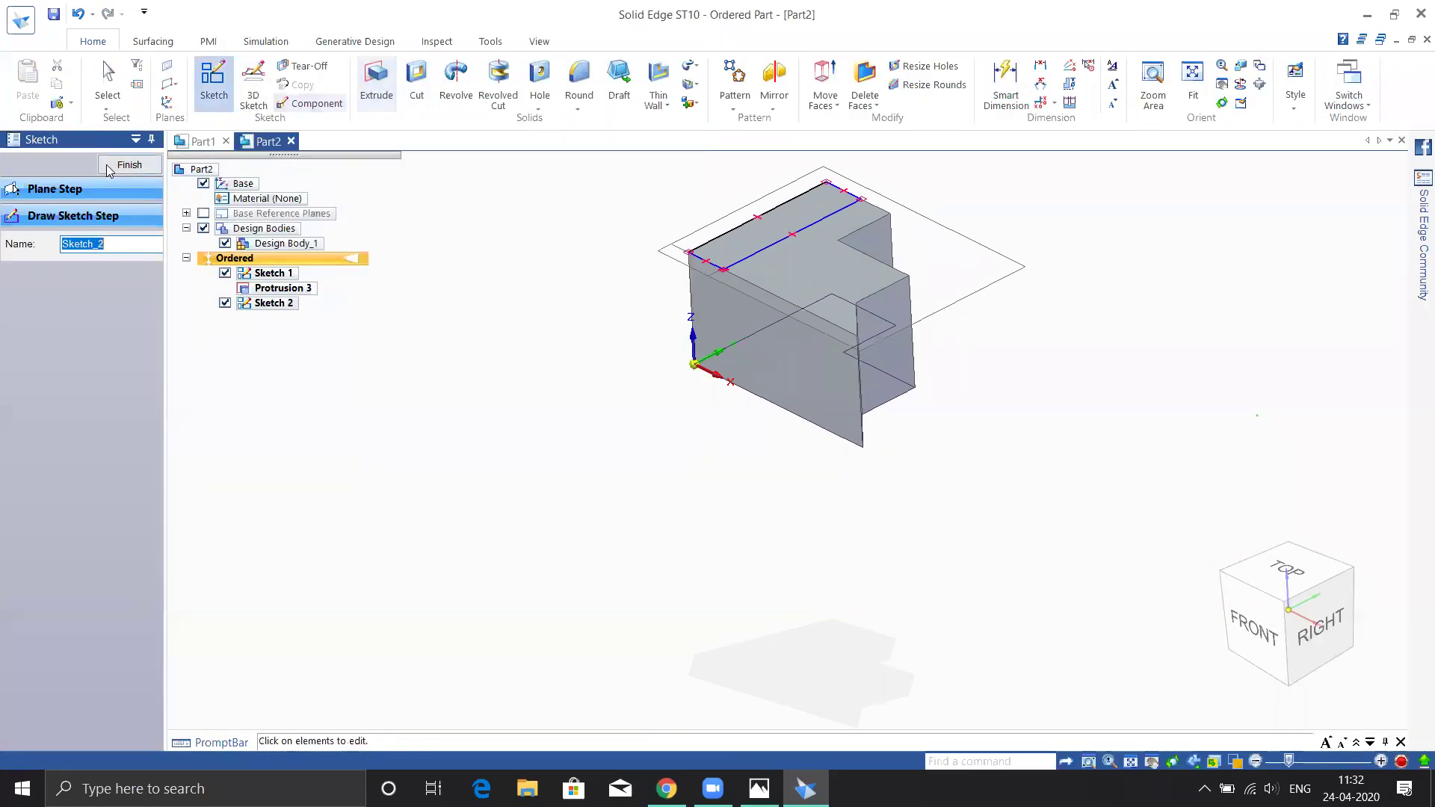
click(801, 229)
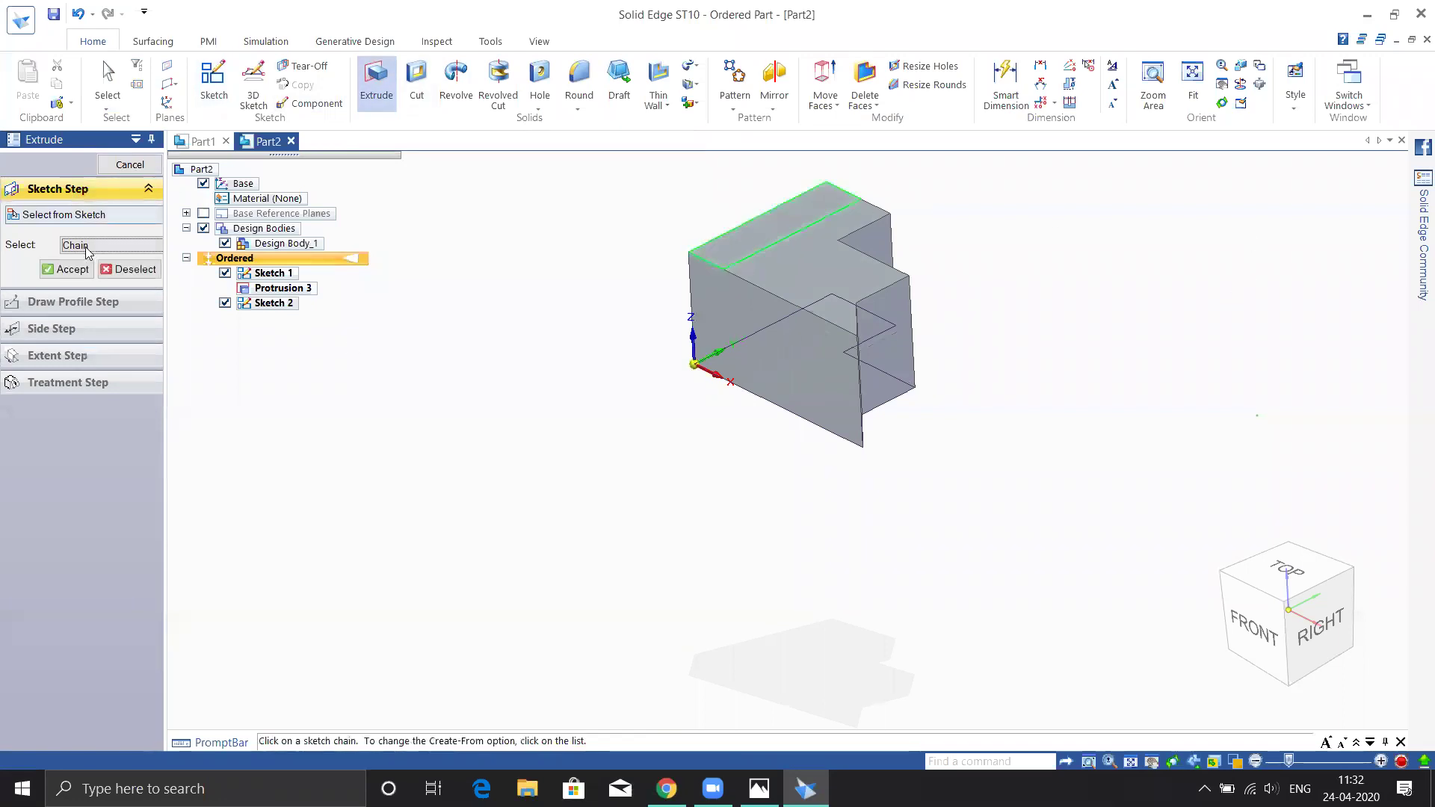
click(68, 269)
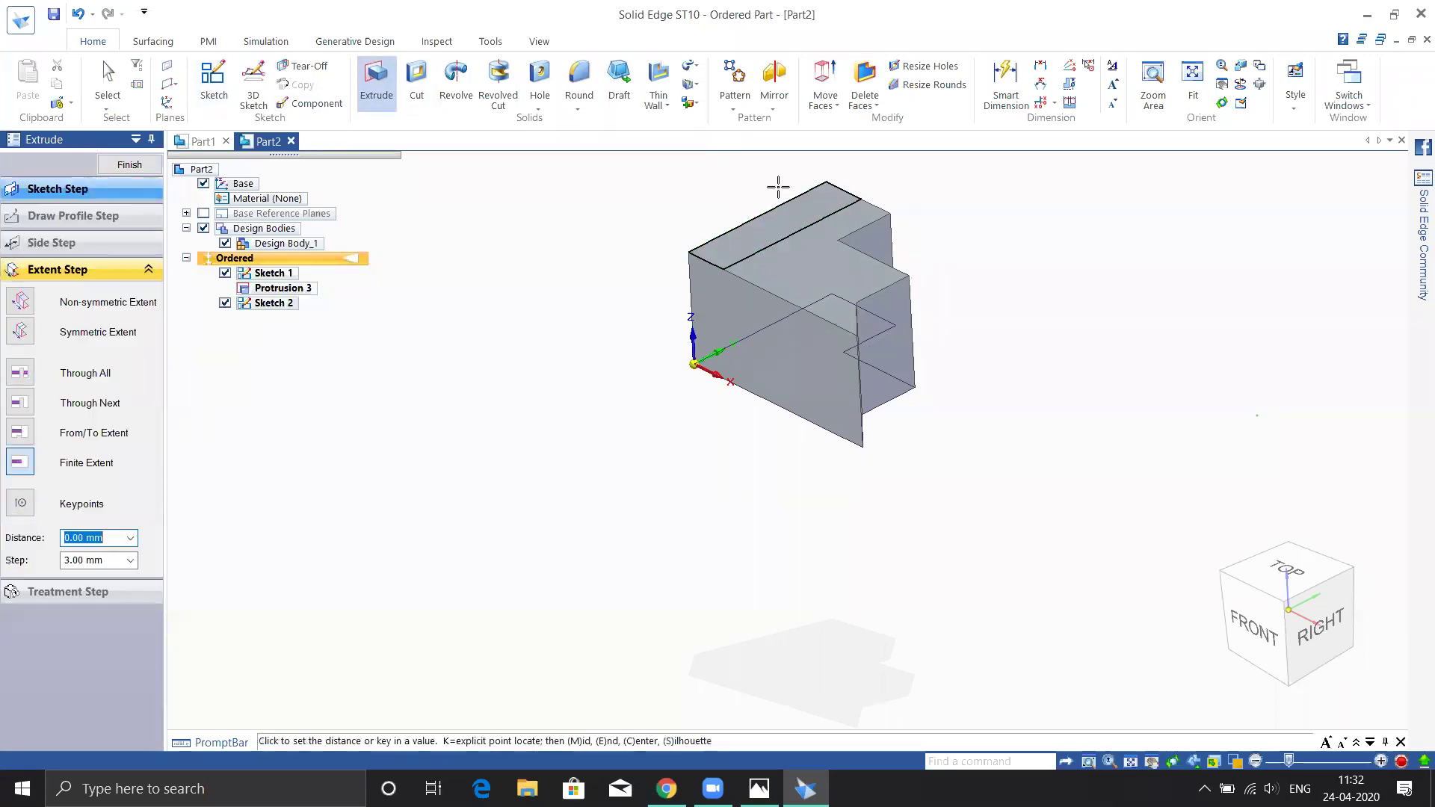
click(650, 175)
middle_click(578, 321)
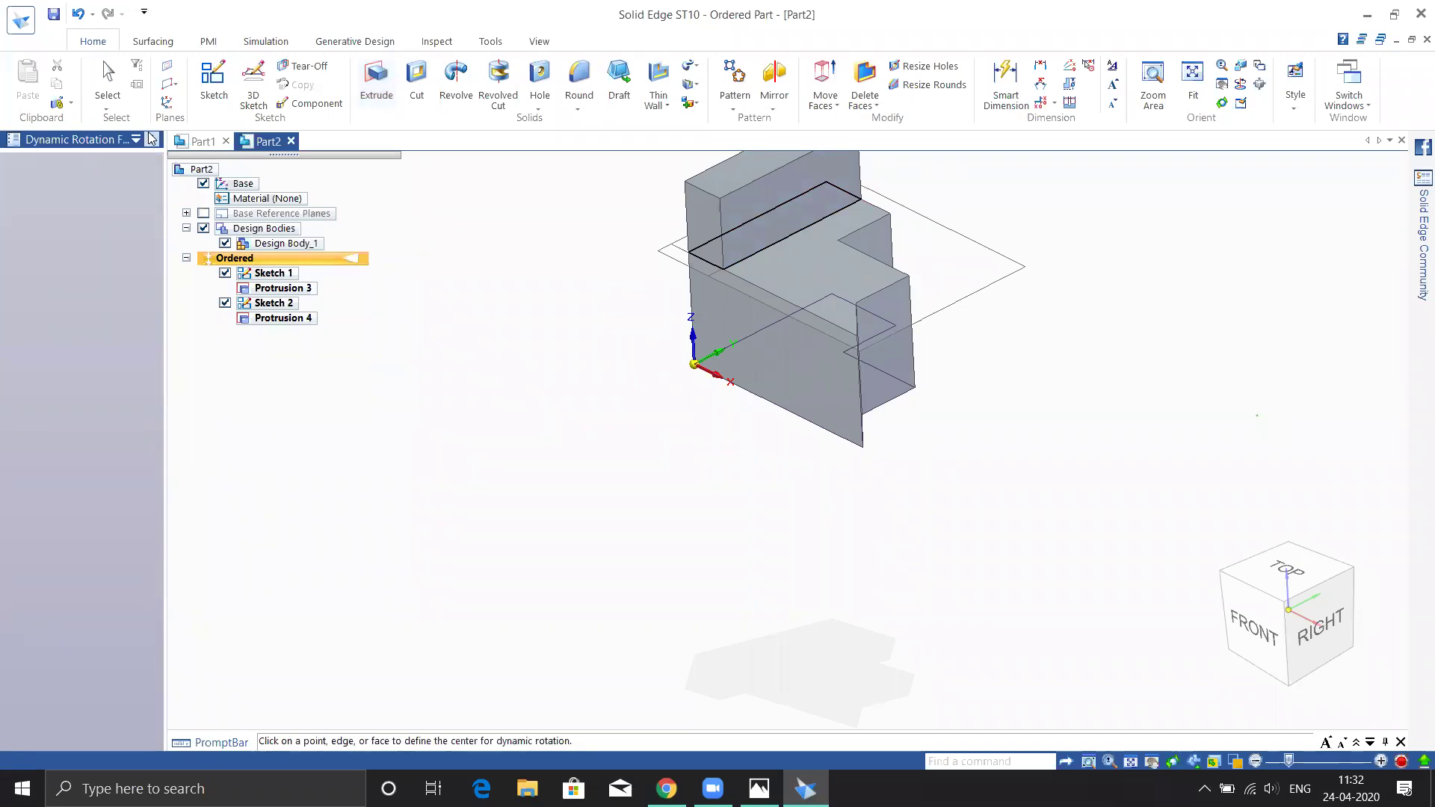
click(477, 320)
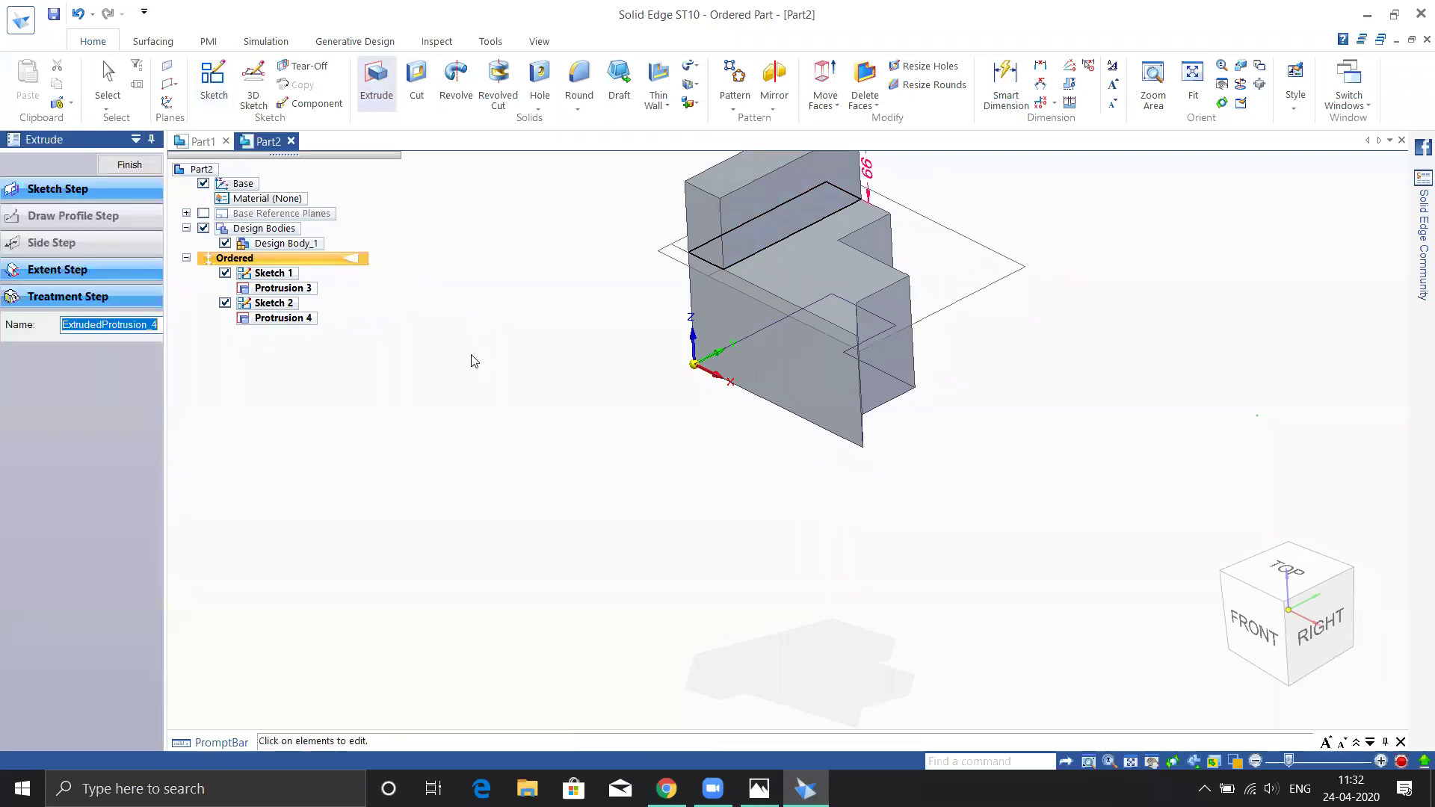
click(132, 168)
click(149, 170)
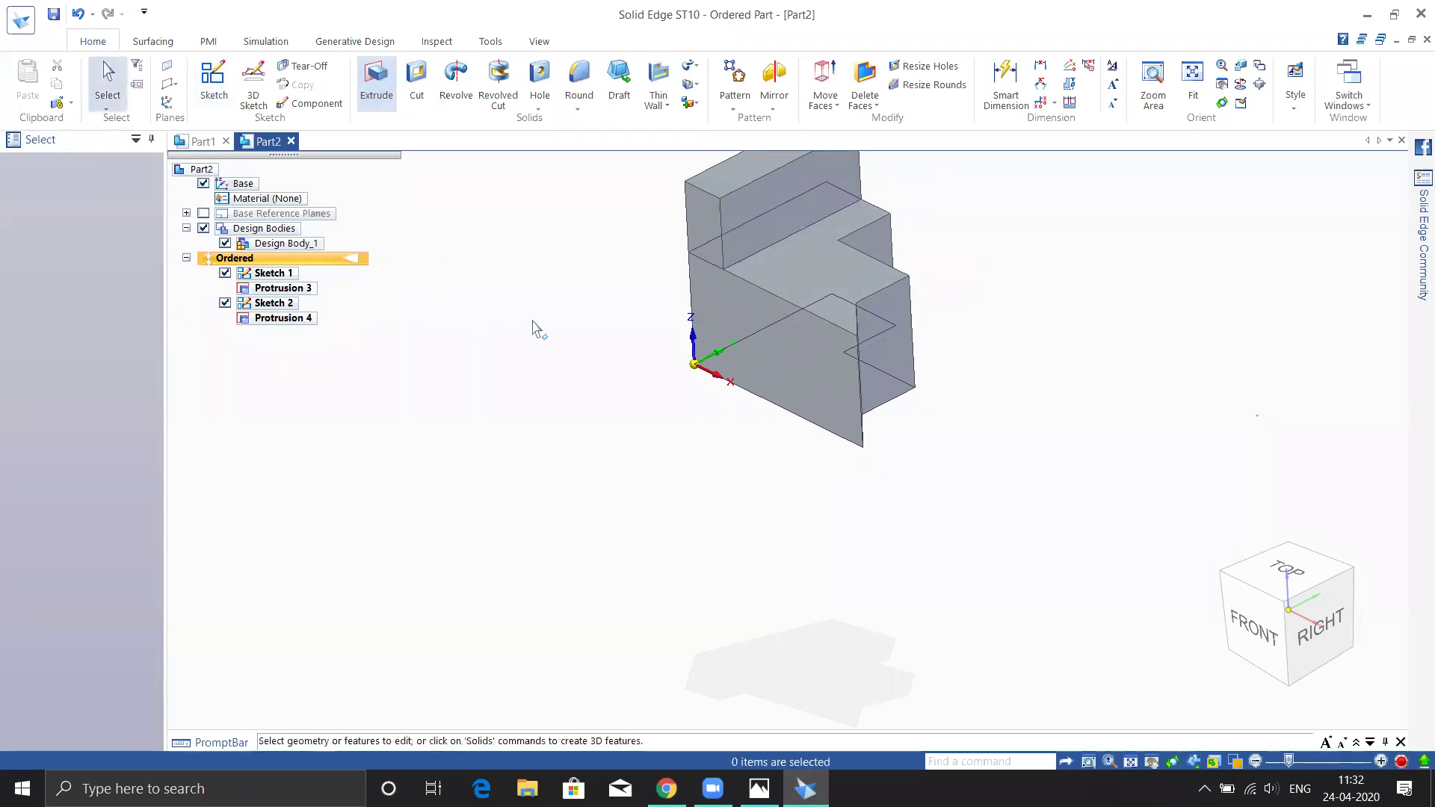
- Start a new sketch on the top face of the raised rectangular block
key(ctrl+f)
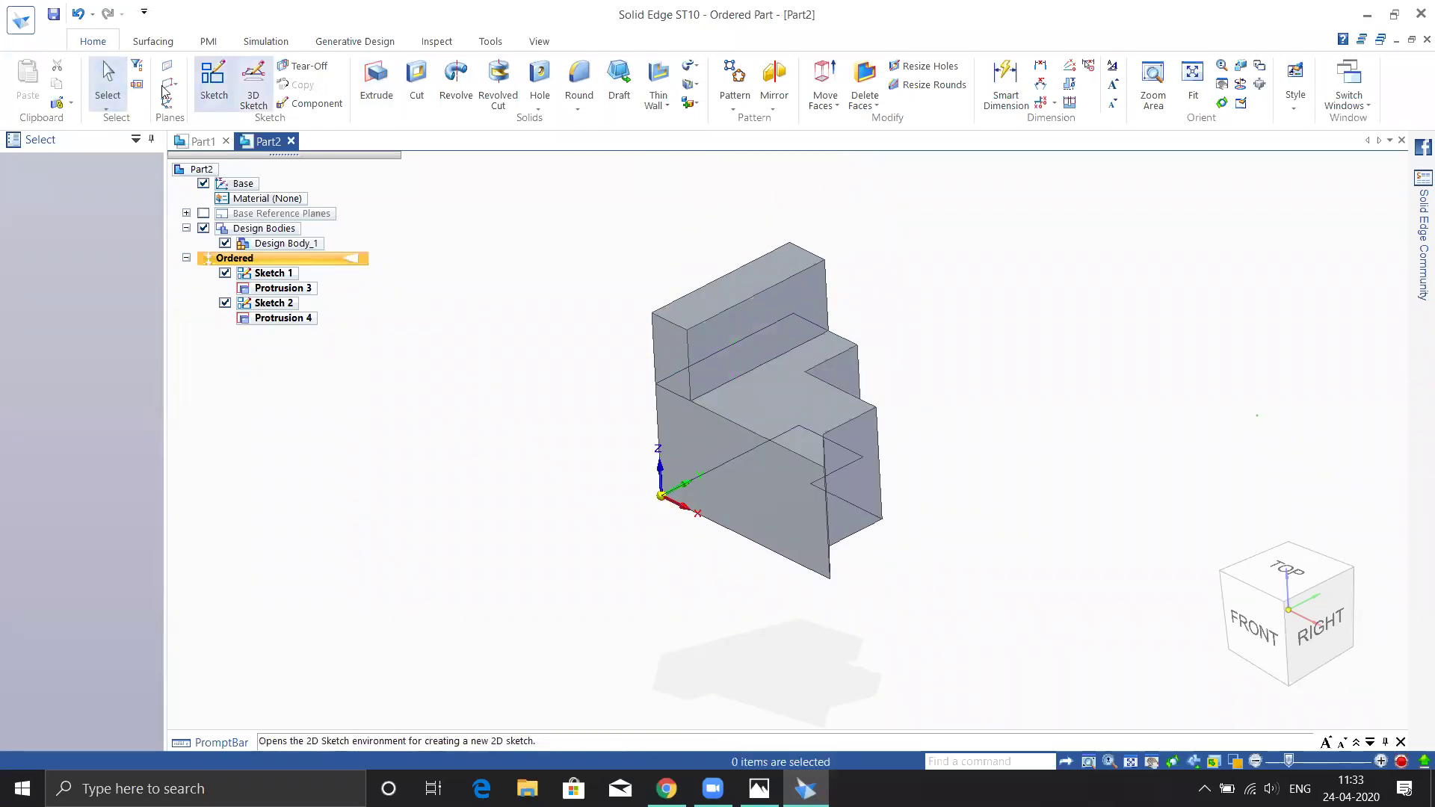
click(214, 82)
click(719, 296)
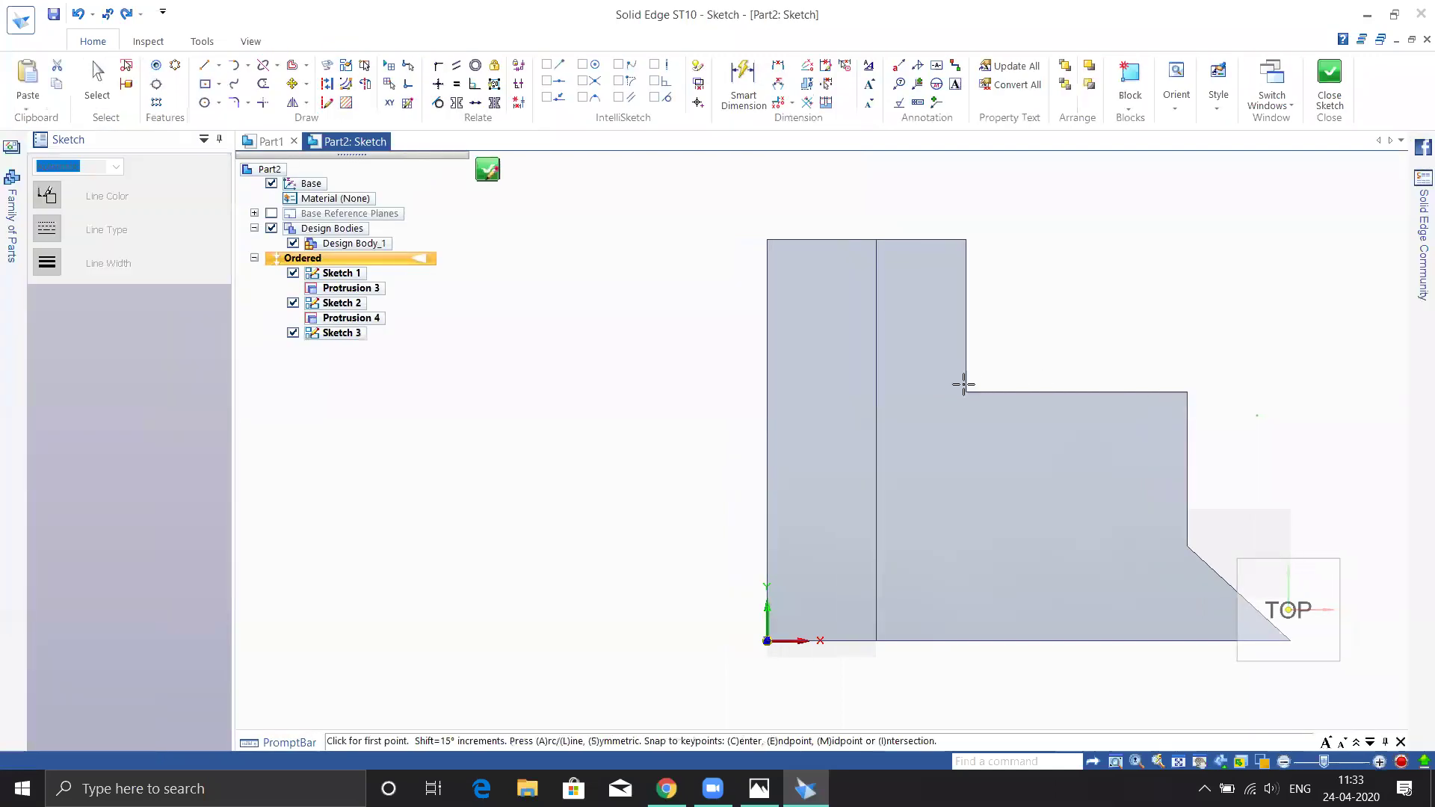
mouse_move(1192, 420)
middle_down()
mouse_move(1233, 364)
mouse_move(1195, 394)
middle_up()
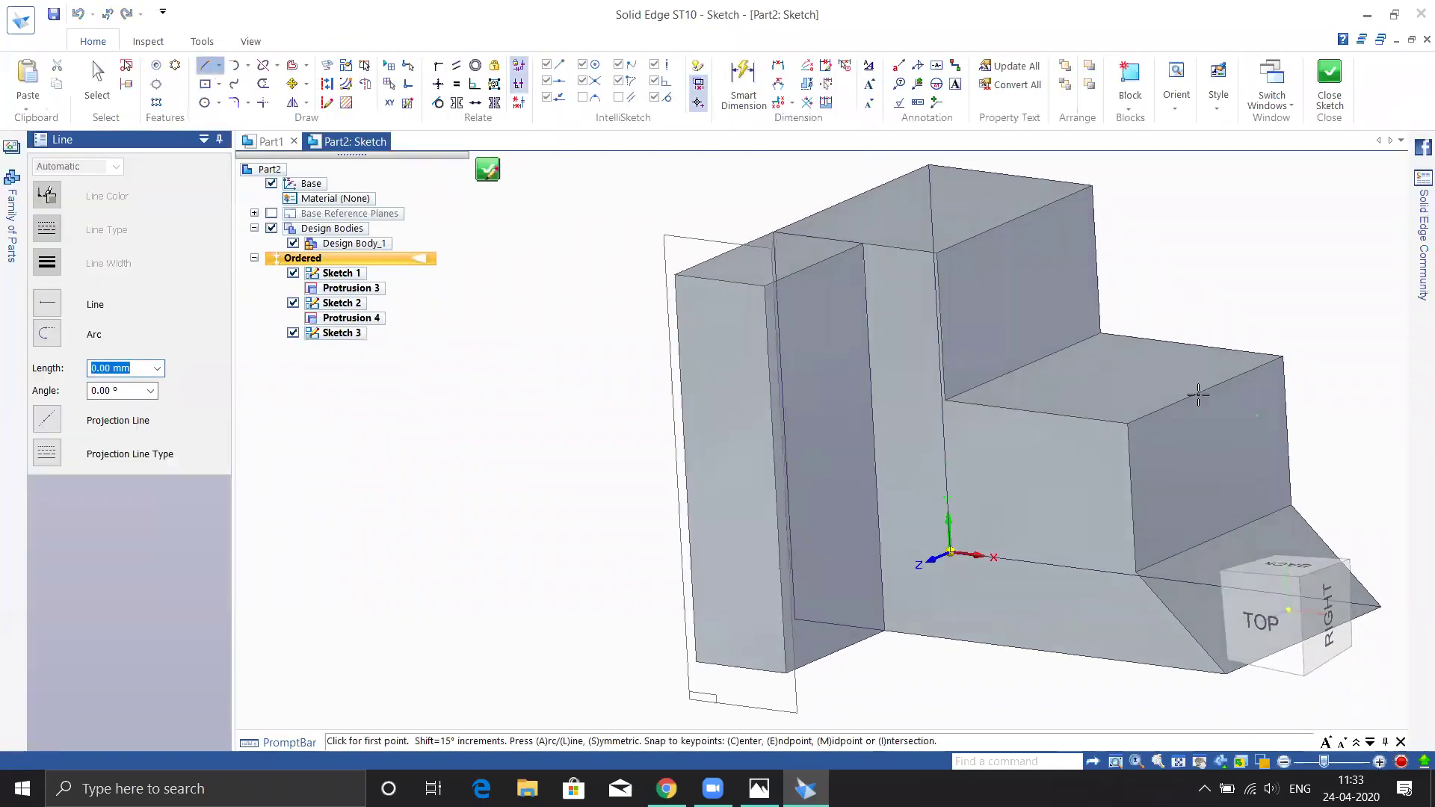
middle_drag(807, 564, 768, 590)
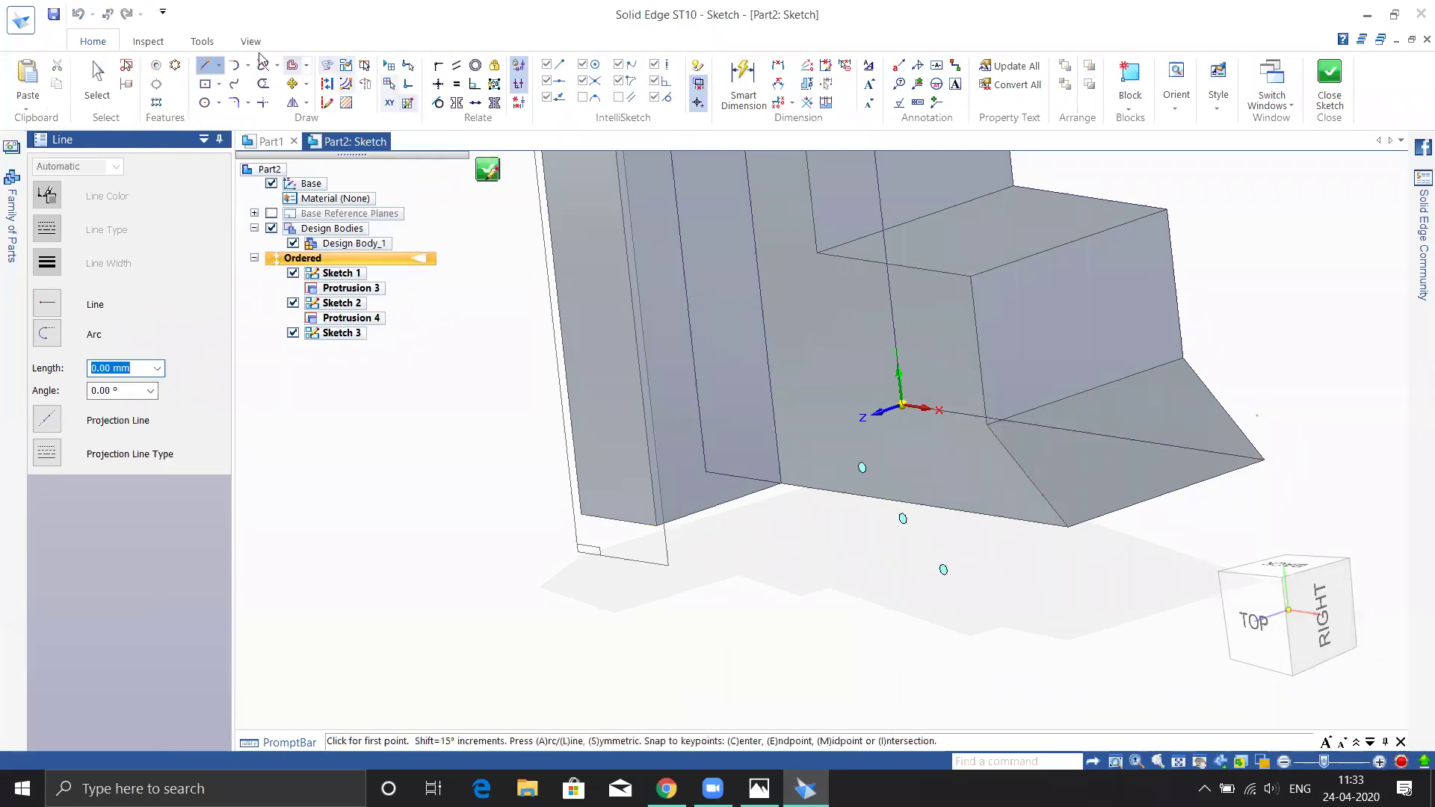
- Project the lower stepped top face beside the raised block onto the sketch plane with Project to Sketch, using Single Face selection
click(327, 68)
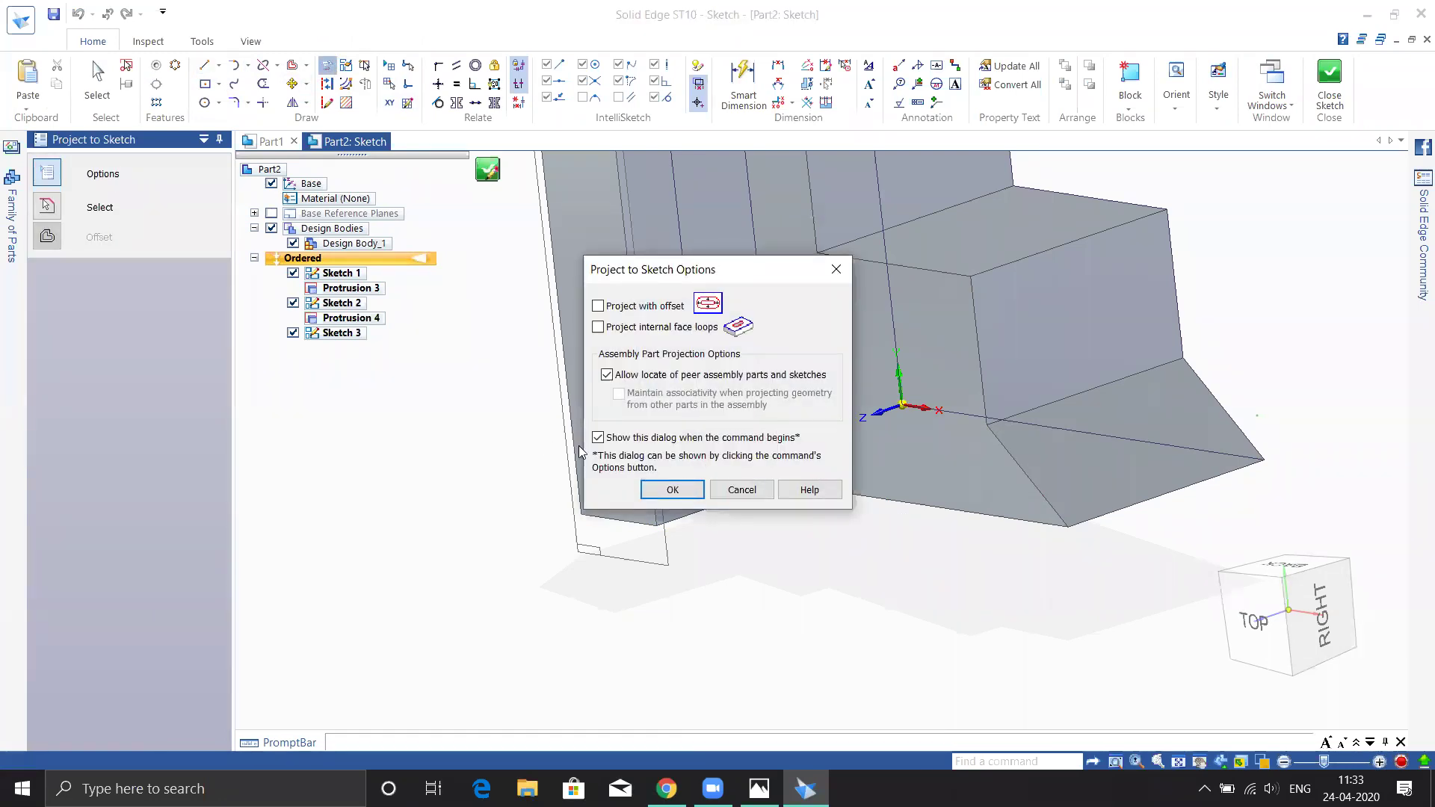
click(671, 490)
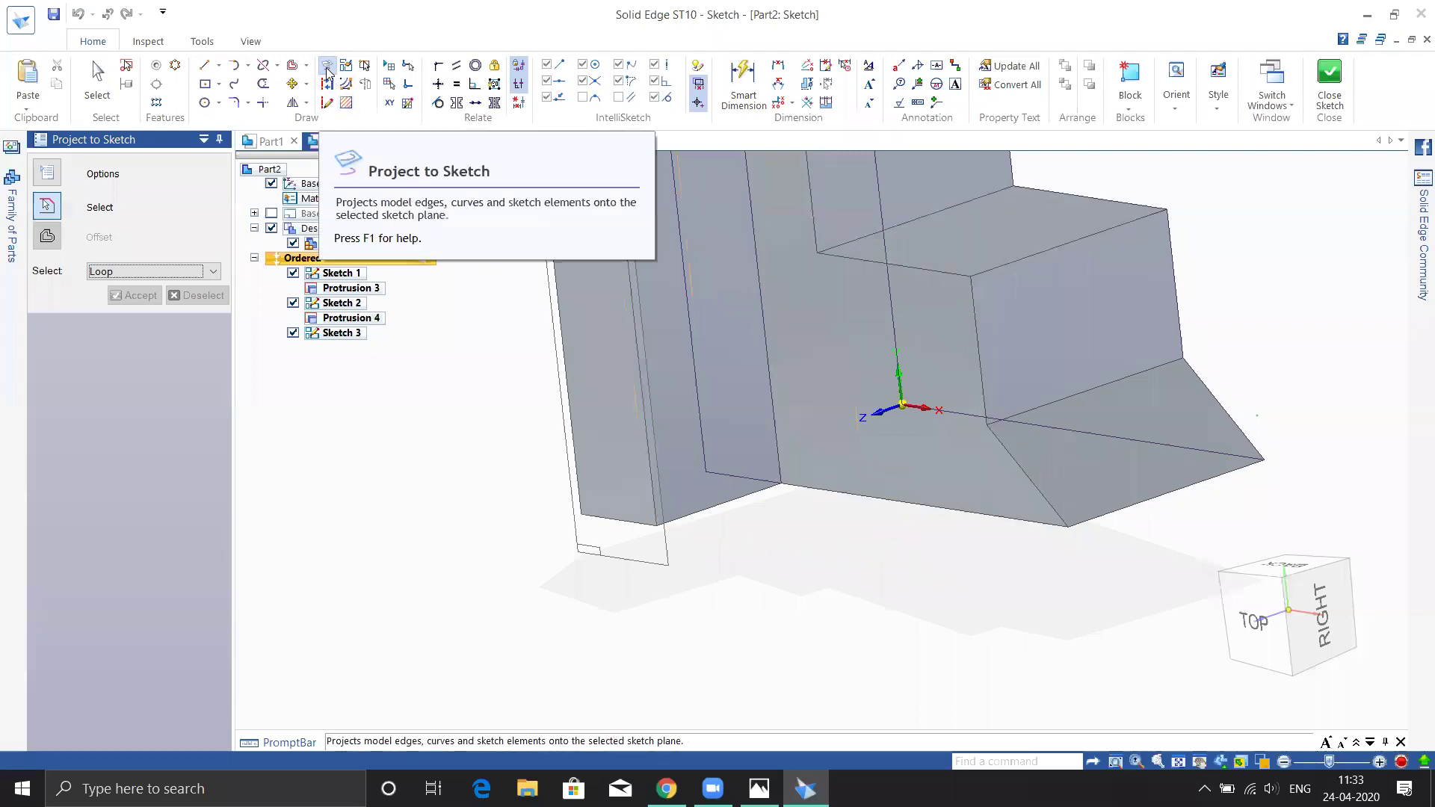
click(140, 271)
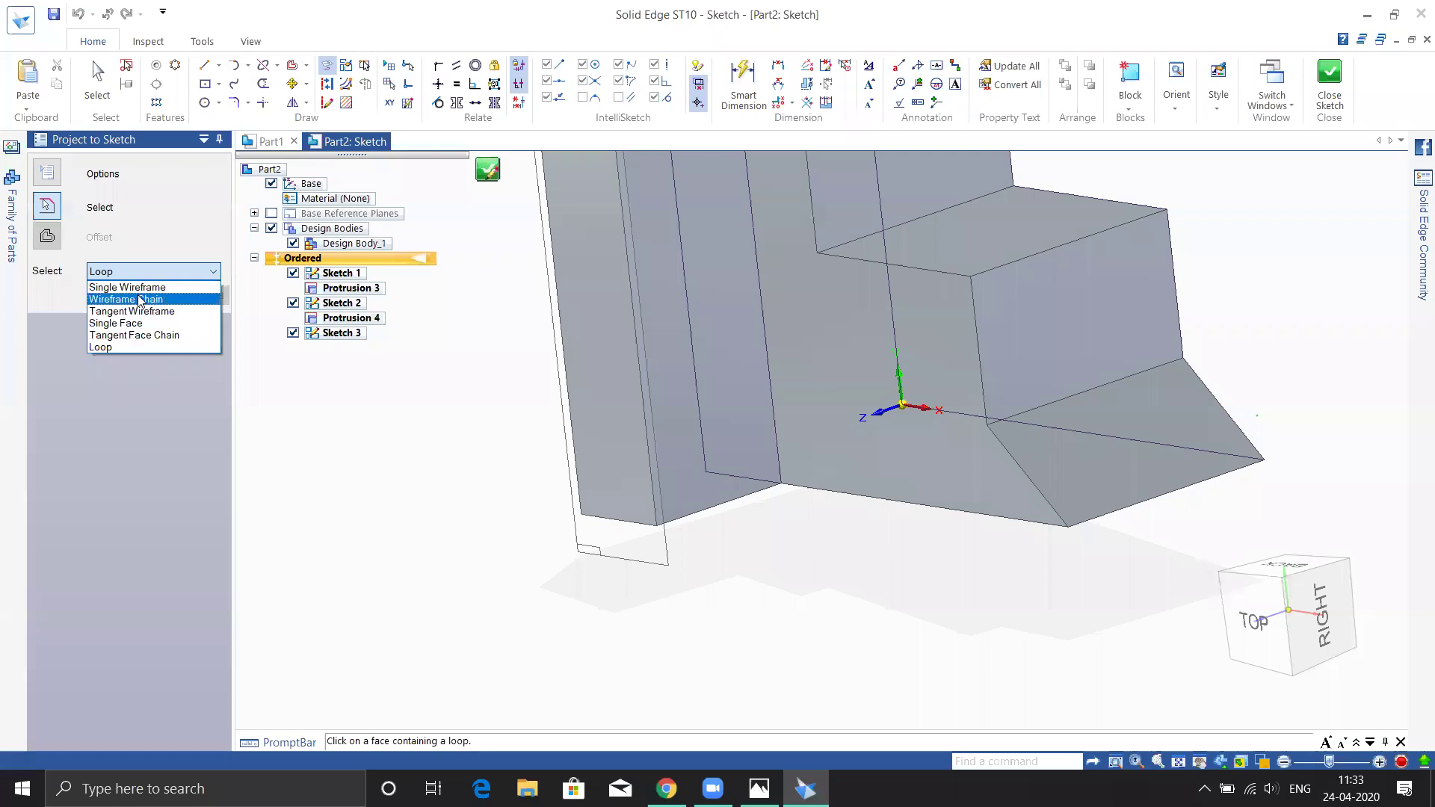
click(136, 288)
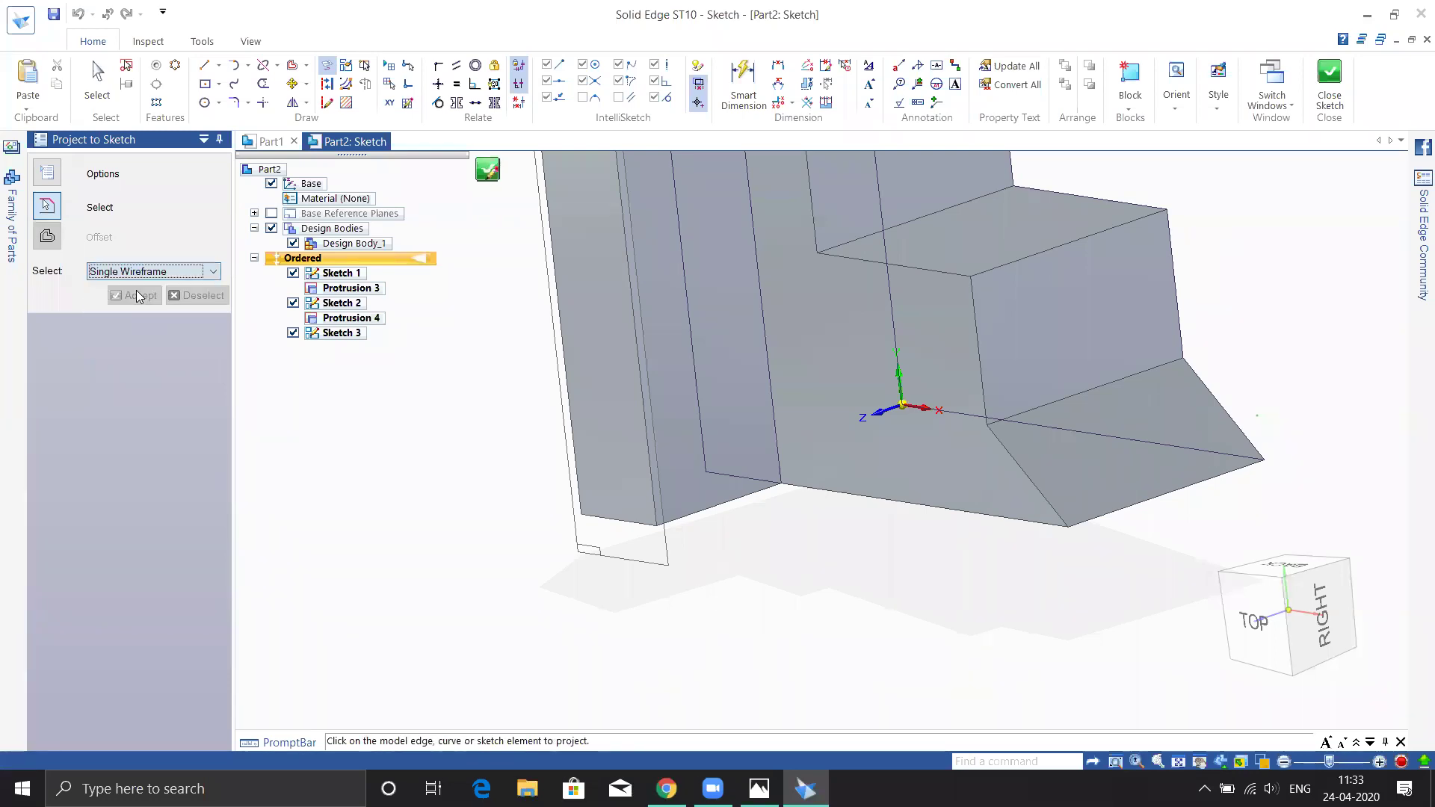
click(149, 272)
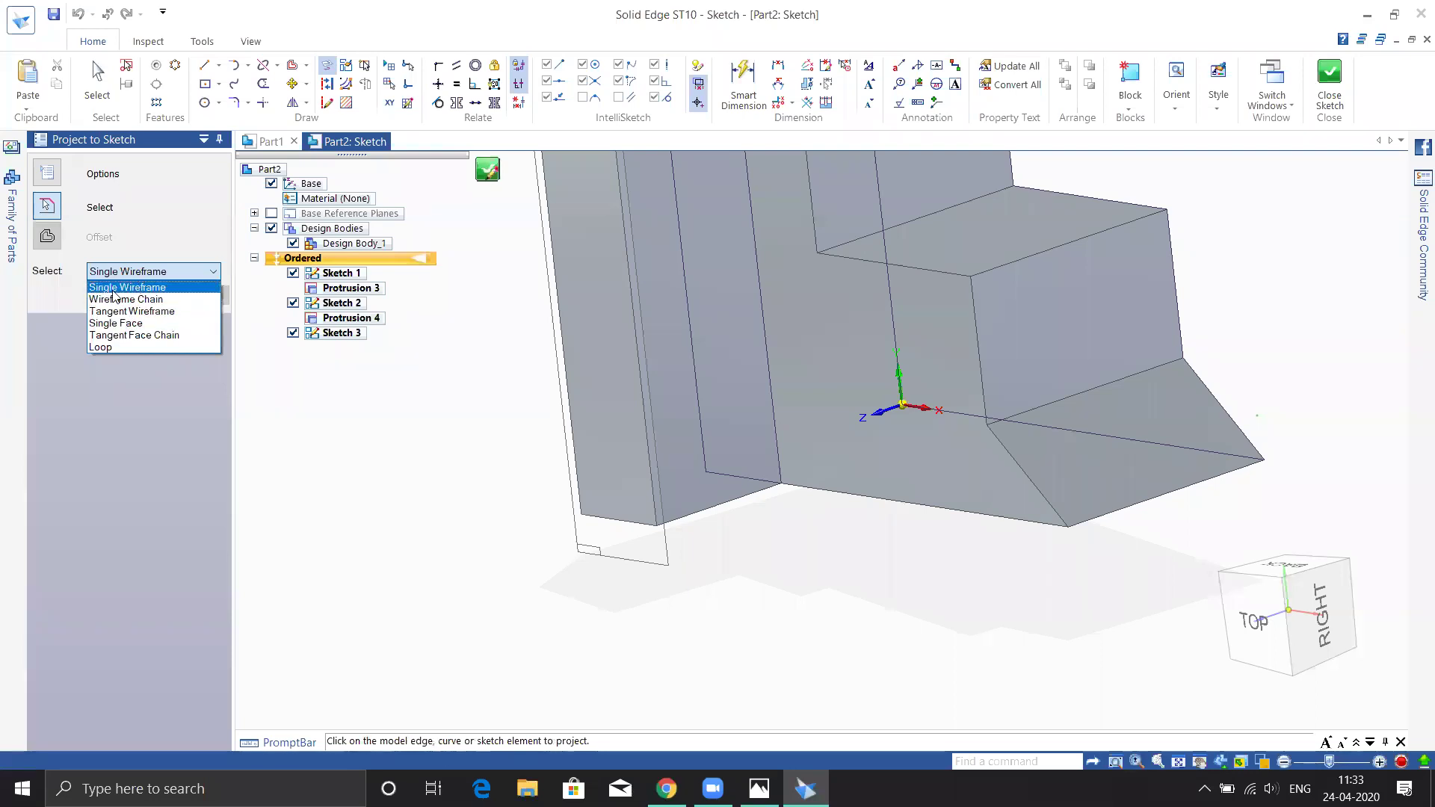
click(114, 289)
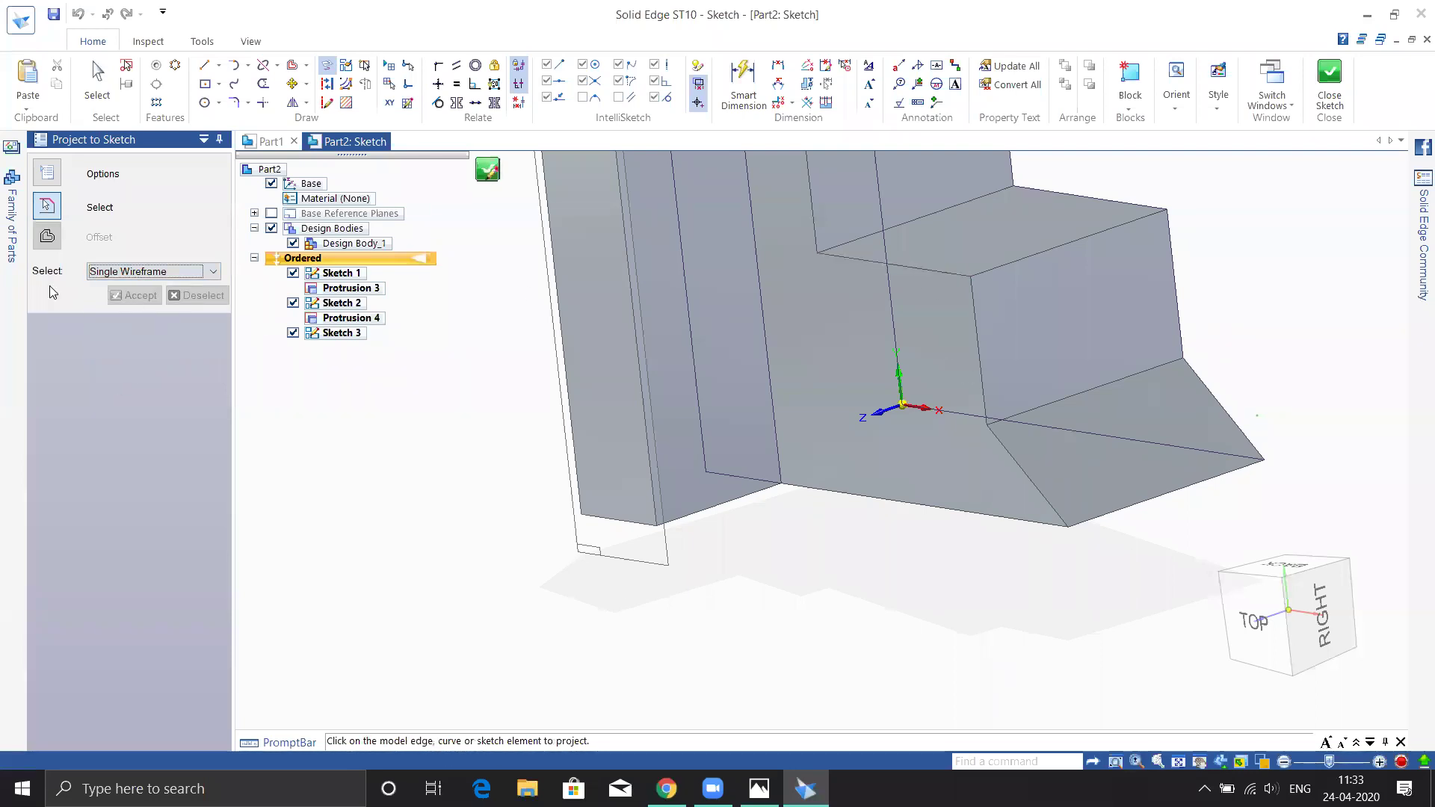
click(135, 274)
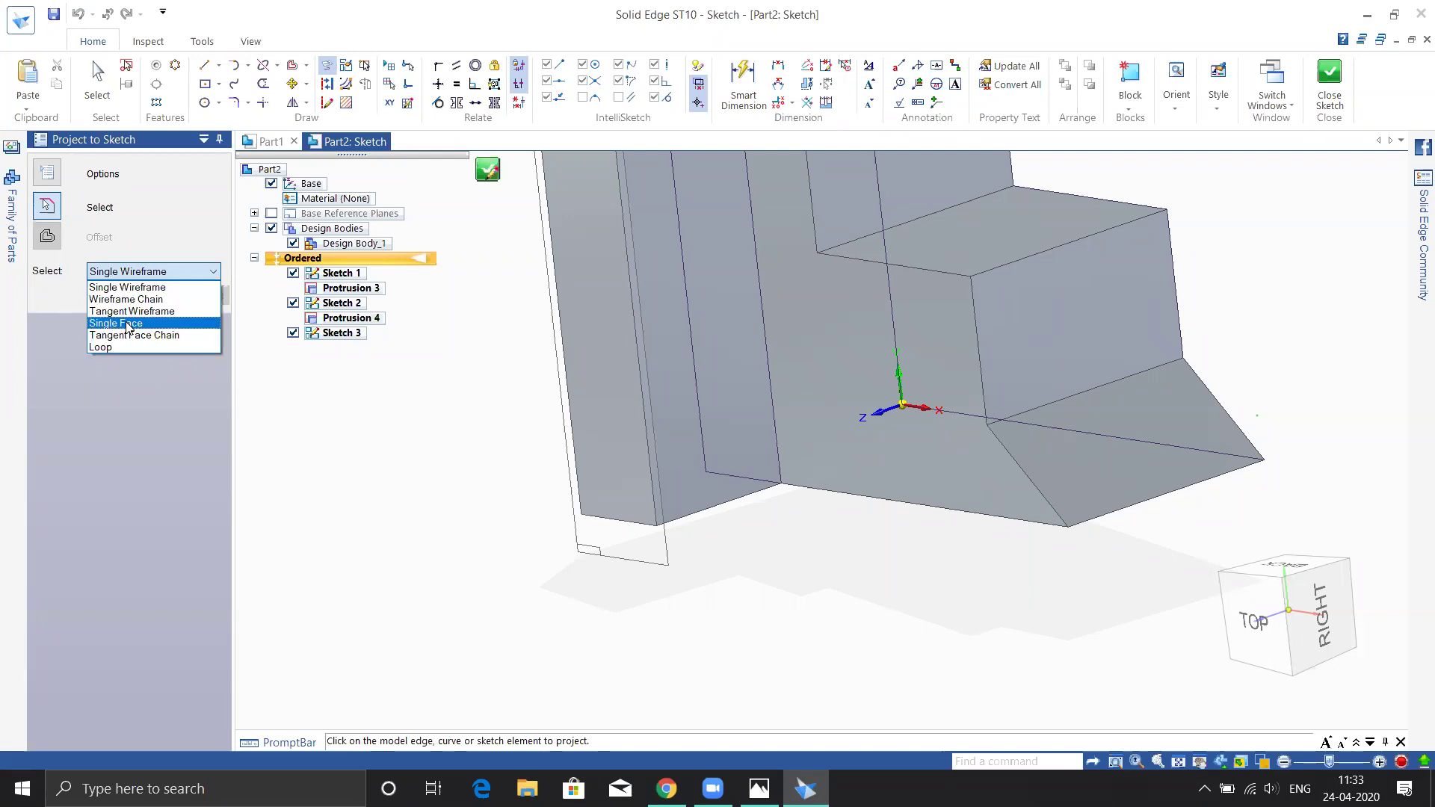
click(129, 325)
middle_drag(840, 554, 727, 202)
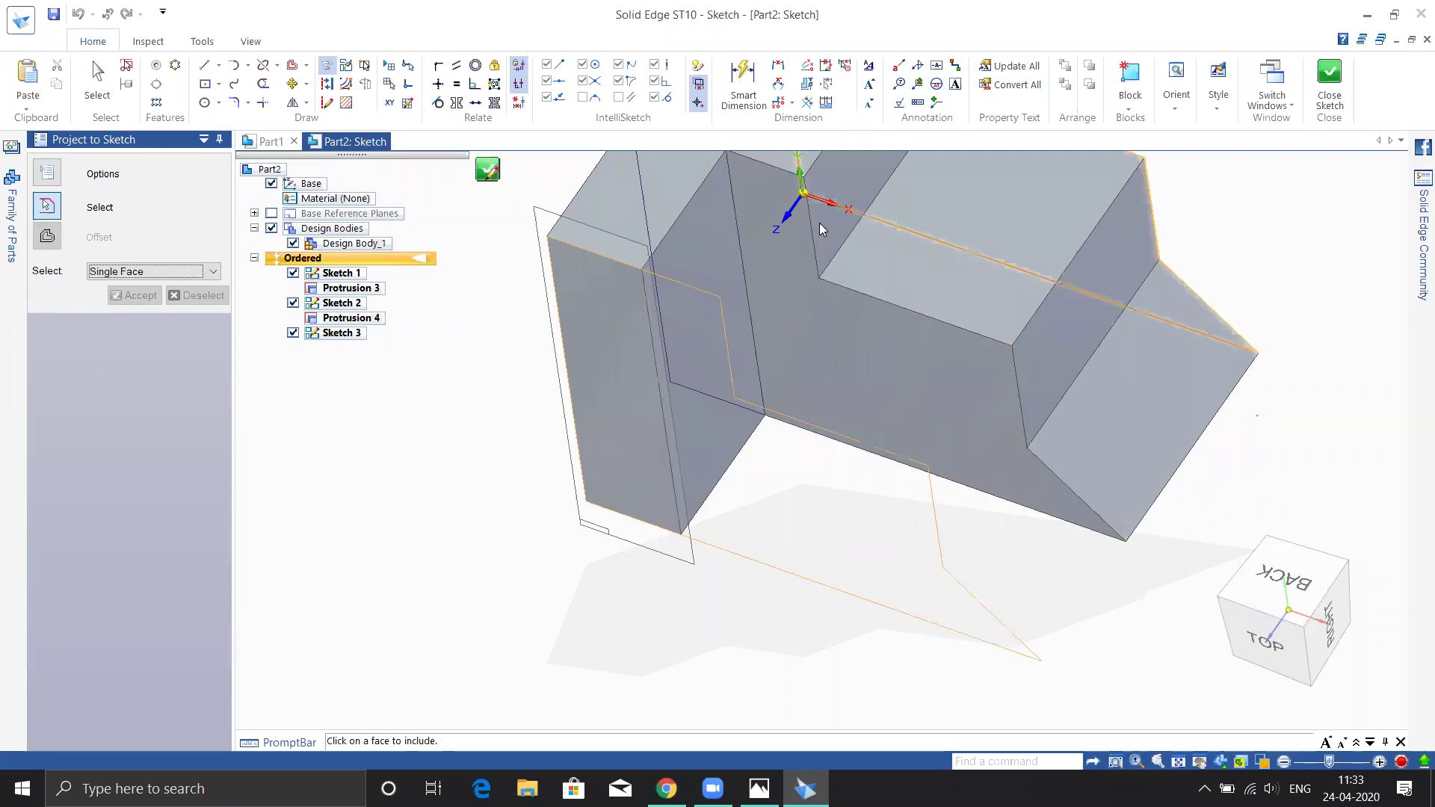
click(909, 389)
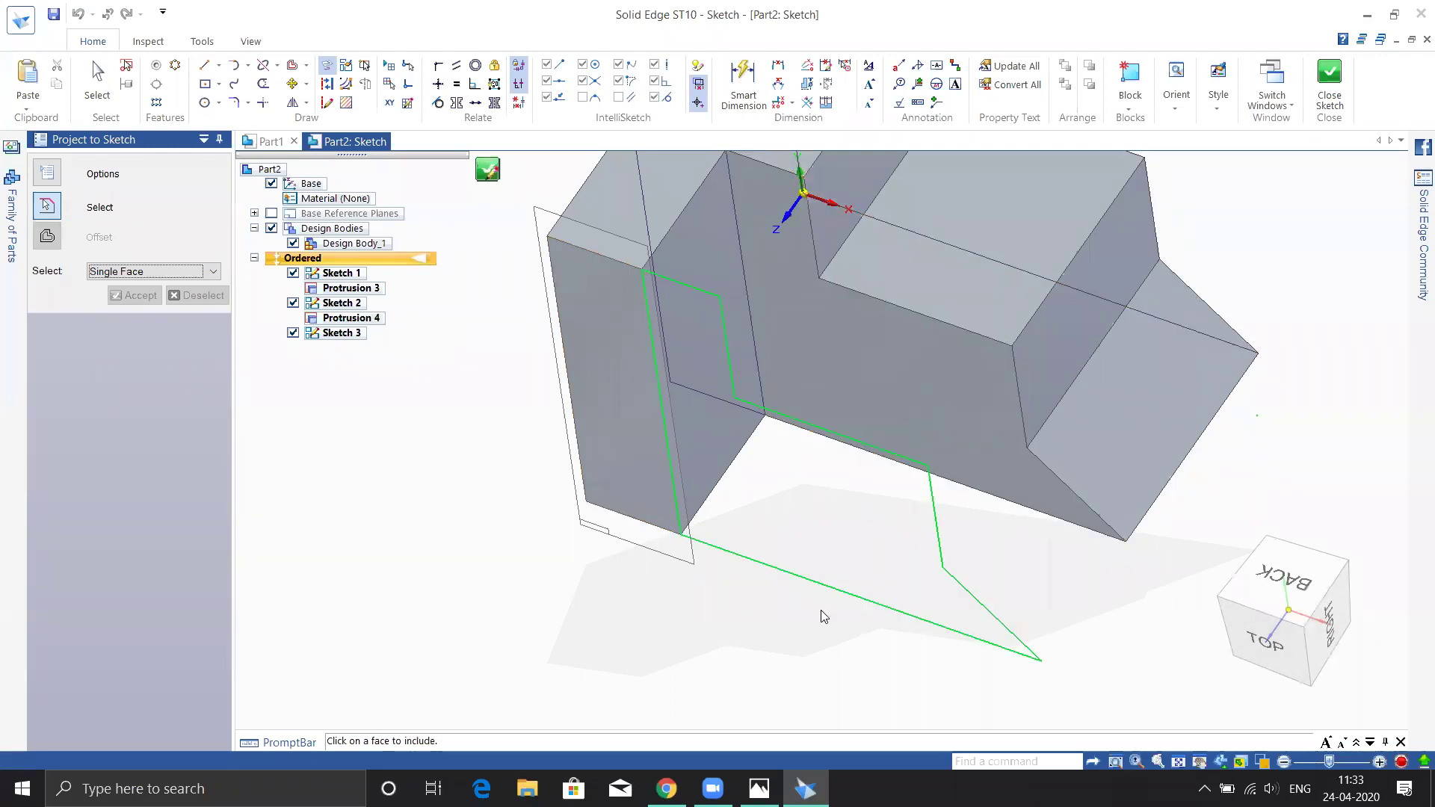
- Accept the projected face edges, close the sketch on the raised block's top face and finish it
middle_drag(778, 653, 826, 612)
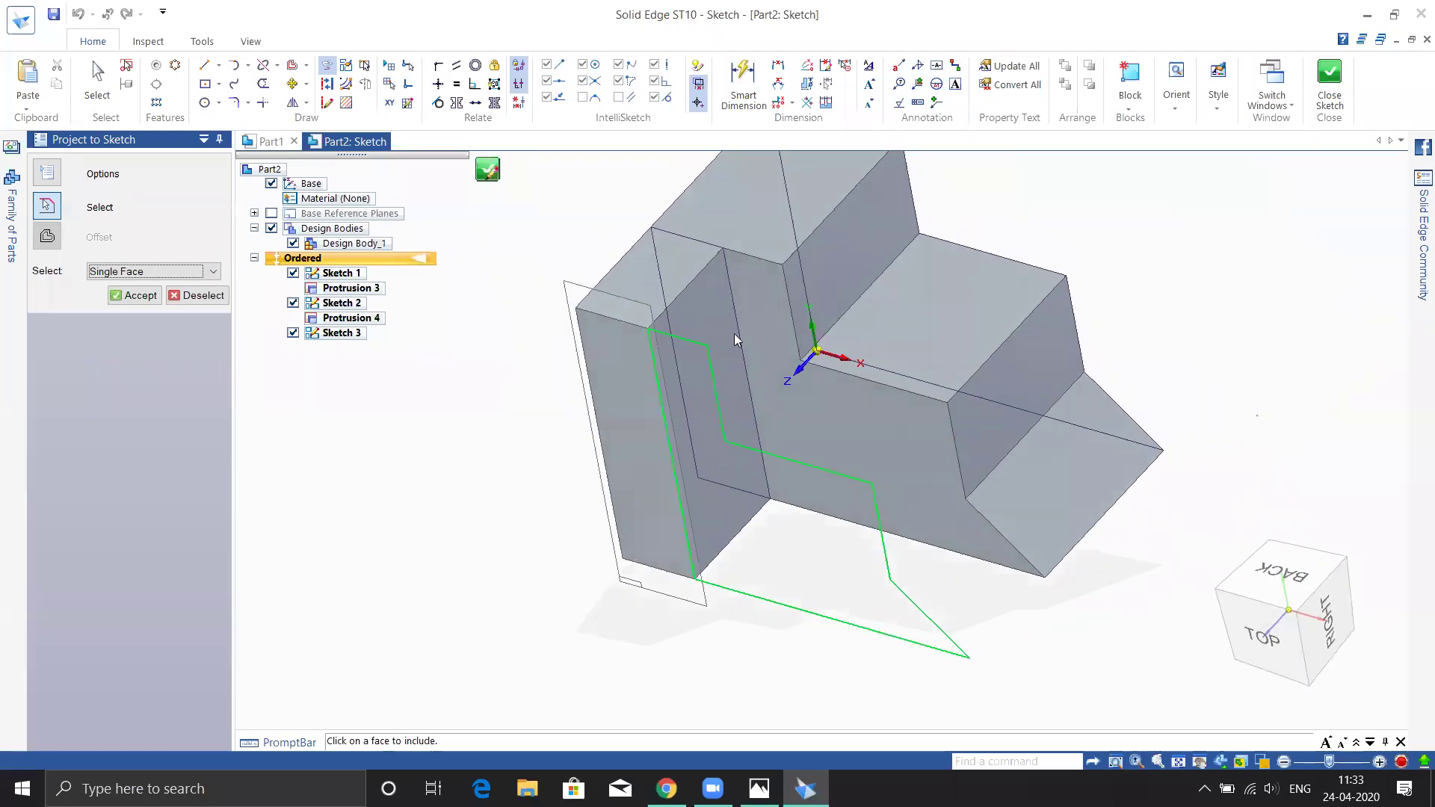
click(187, 293)
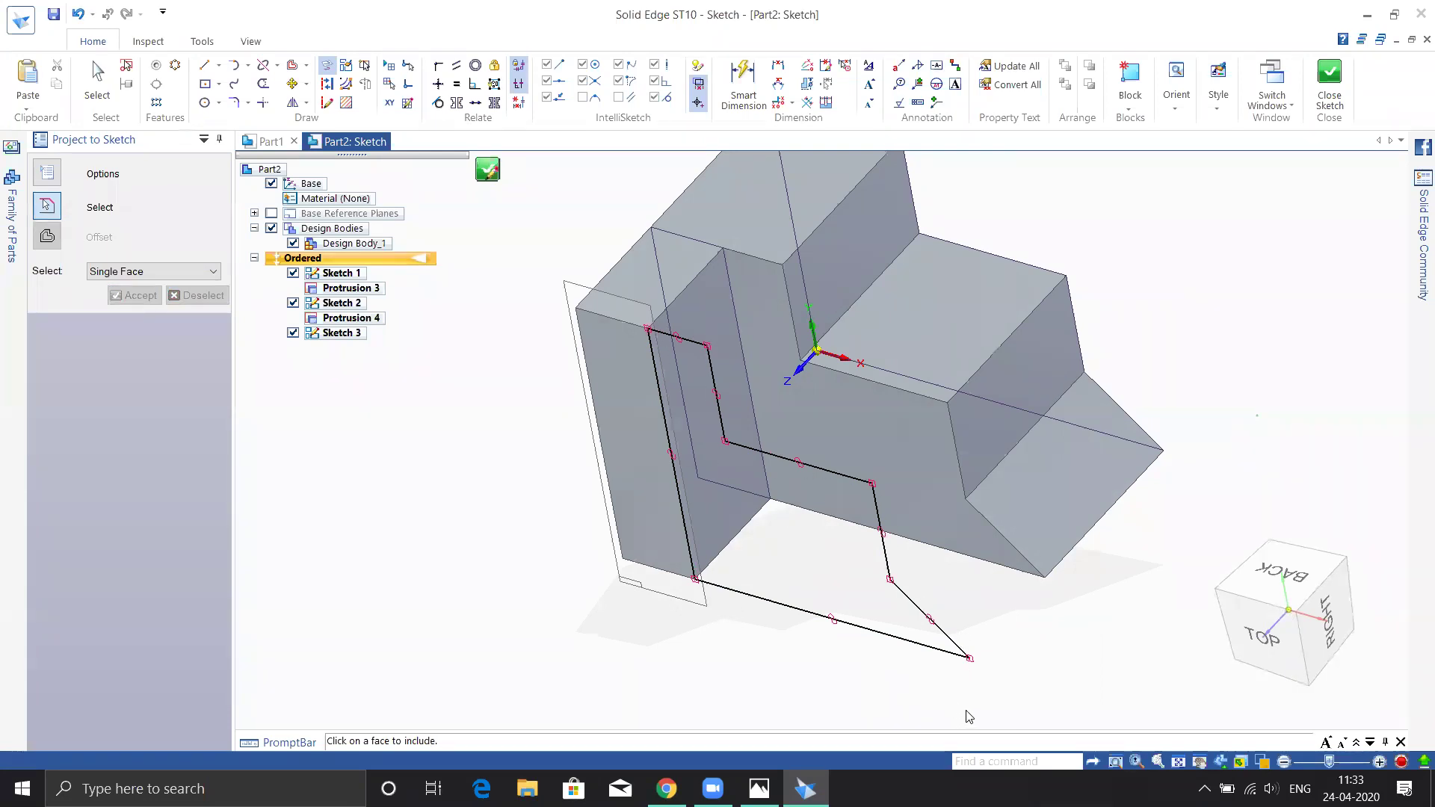
click(1329, 82)
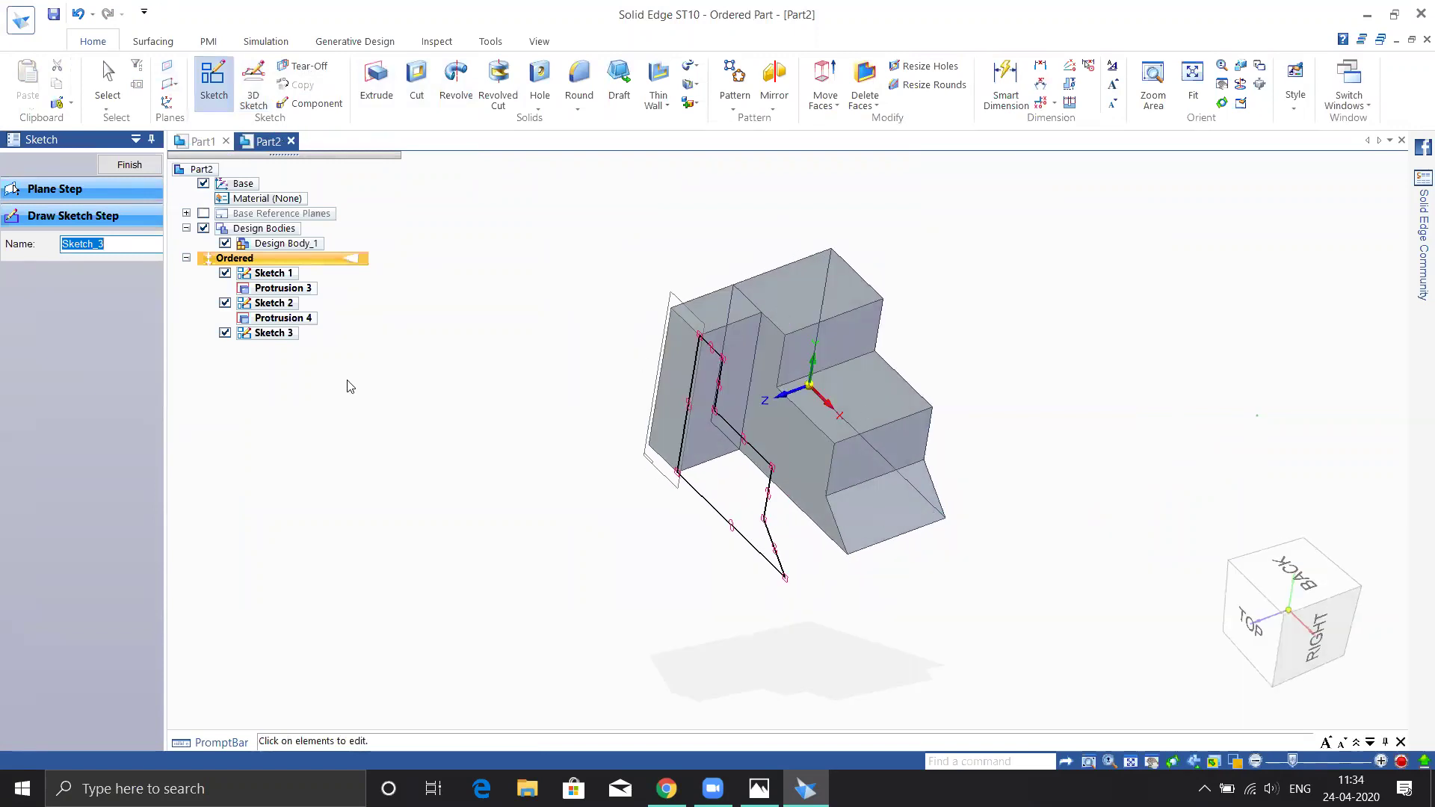
click(254, 303)
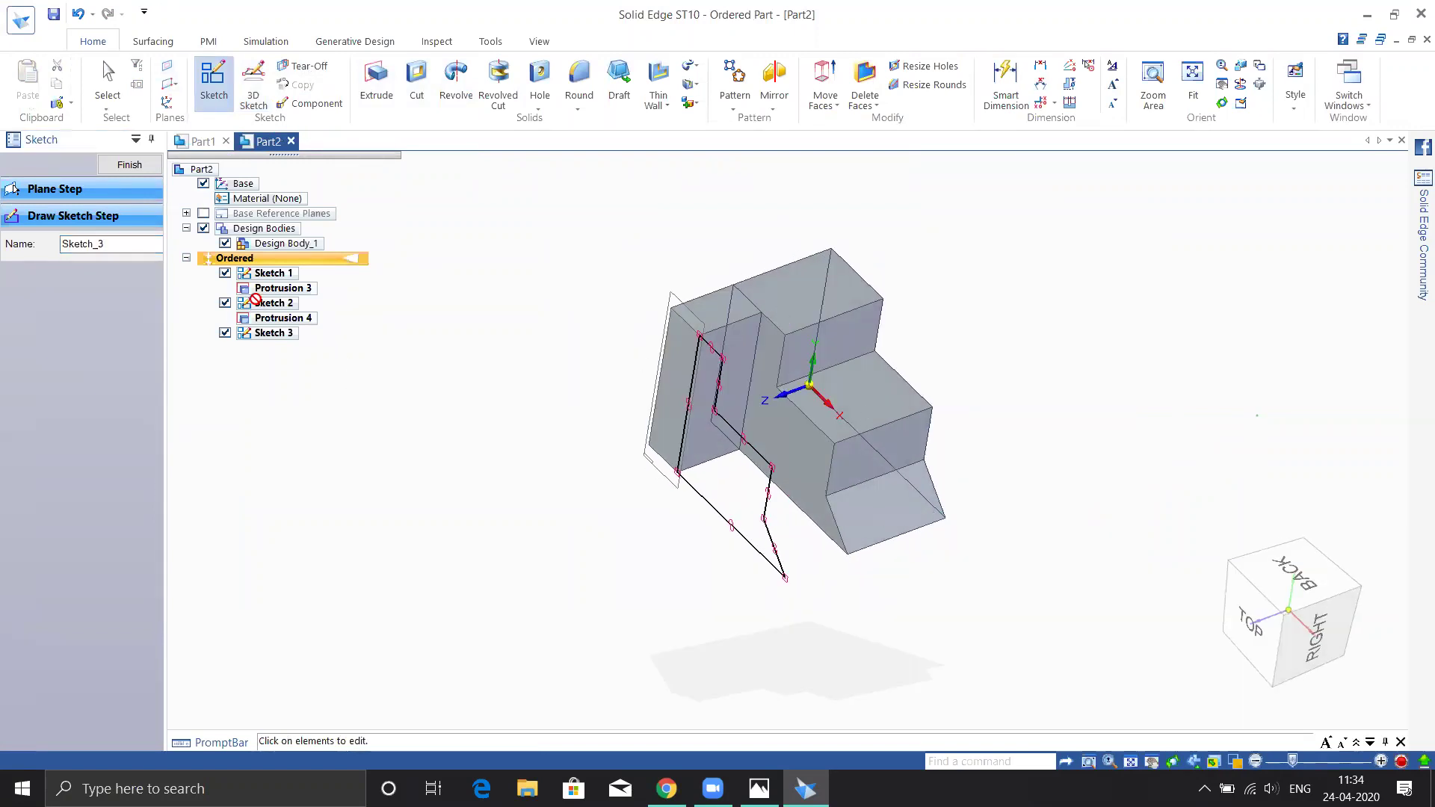
click(54, 188)
click(129, 165)
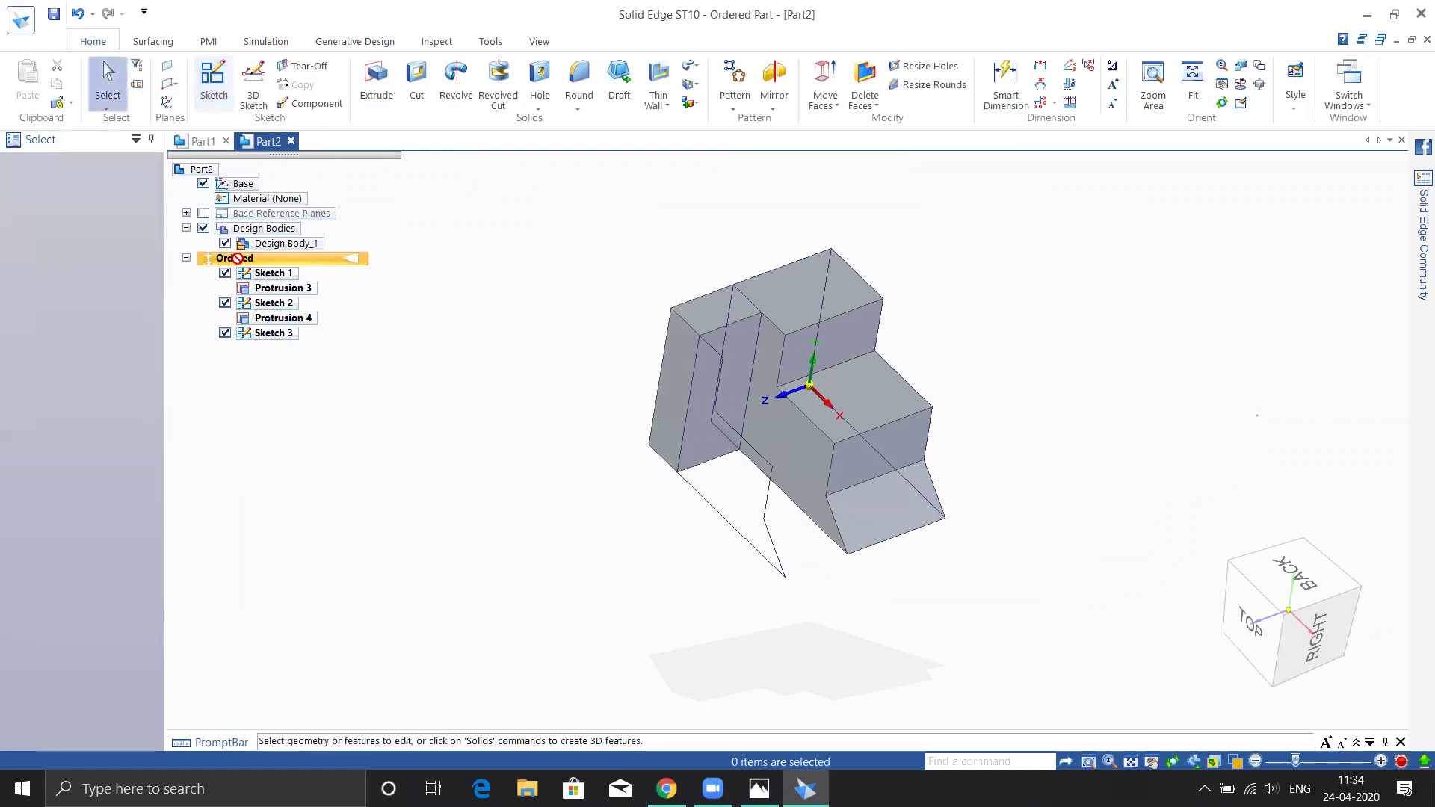
- Open the profile of Sketch 1 for editing and move the outer corner of its middle step inward and upward
click(267, 272)
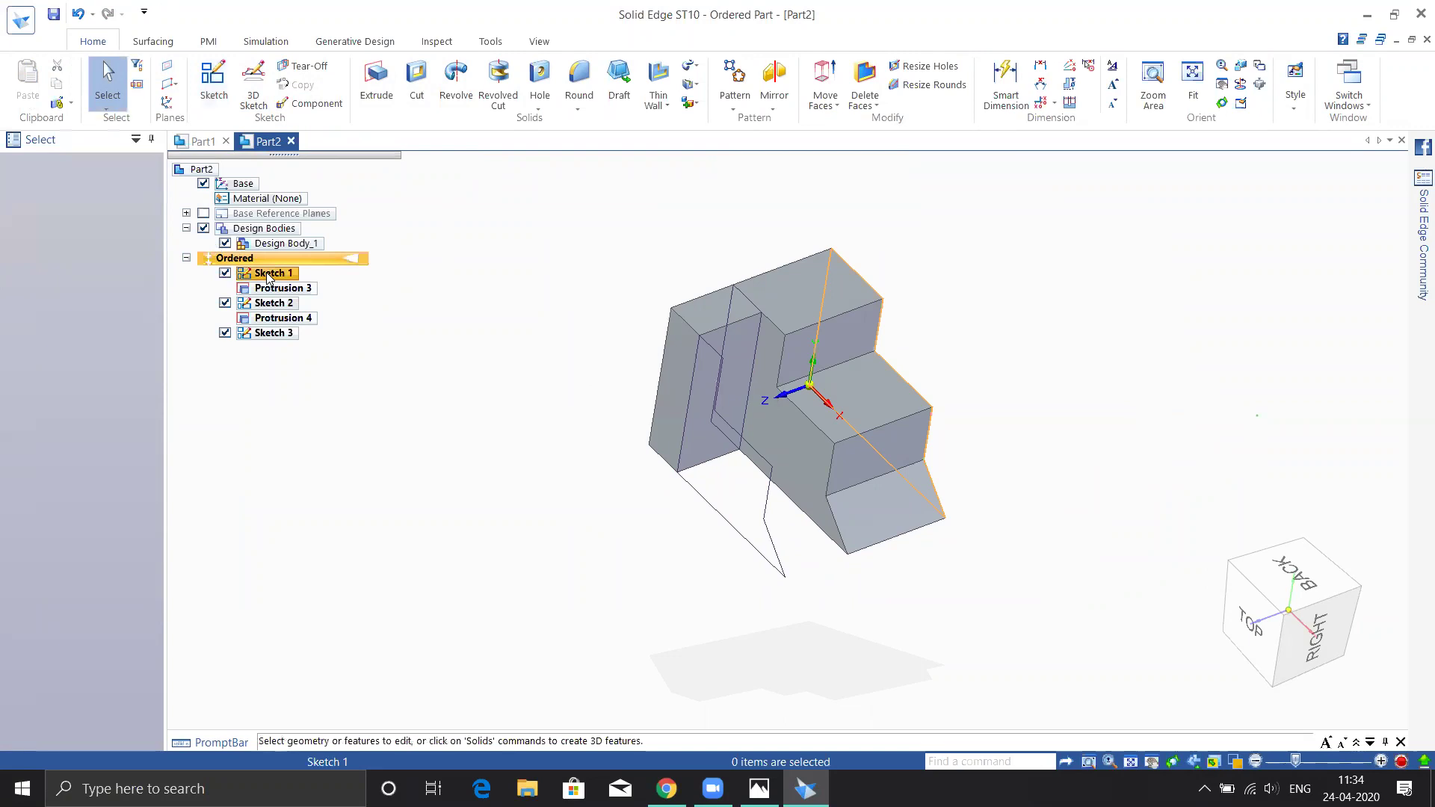
right_click(266, 272)
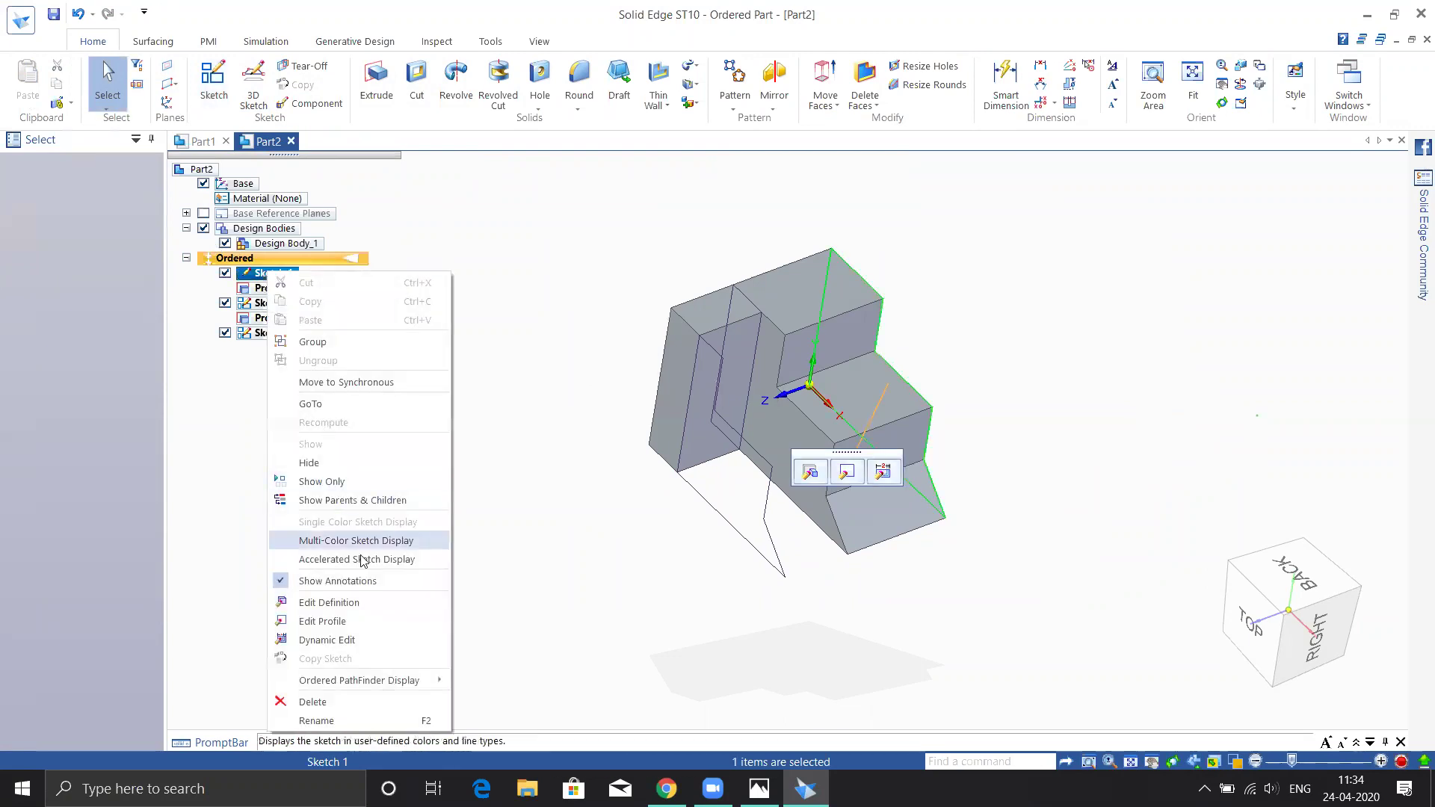
click(846, 473)
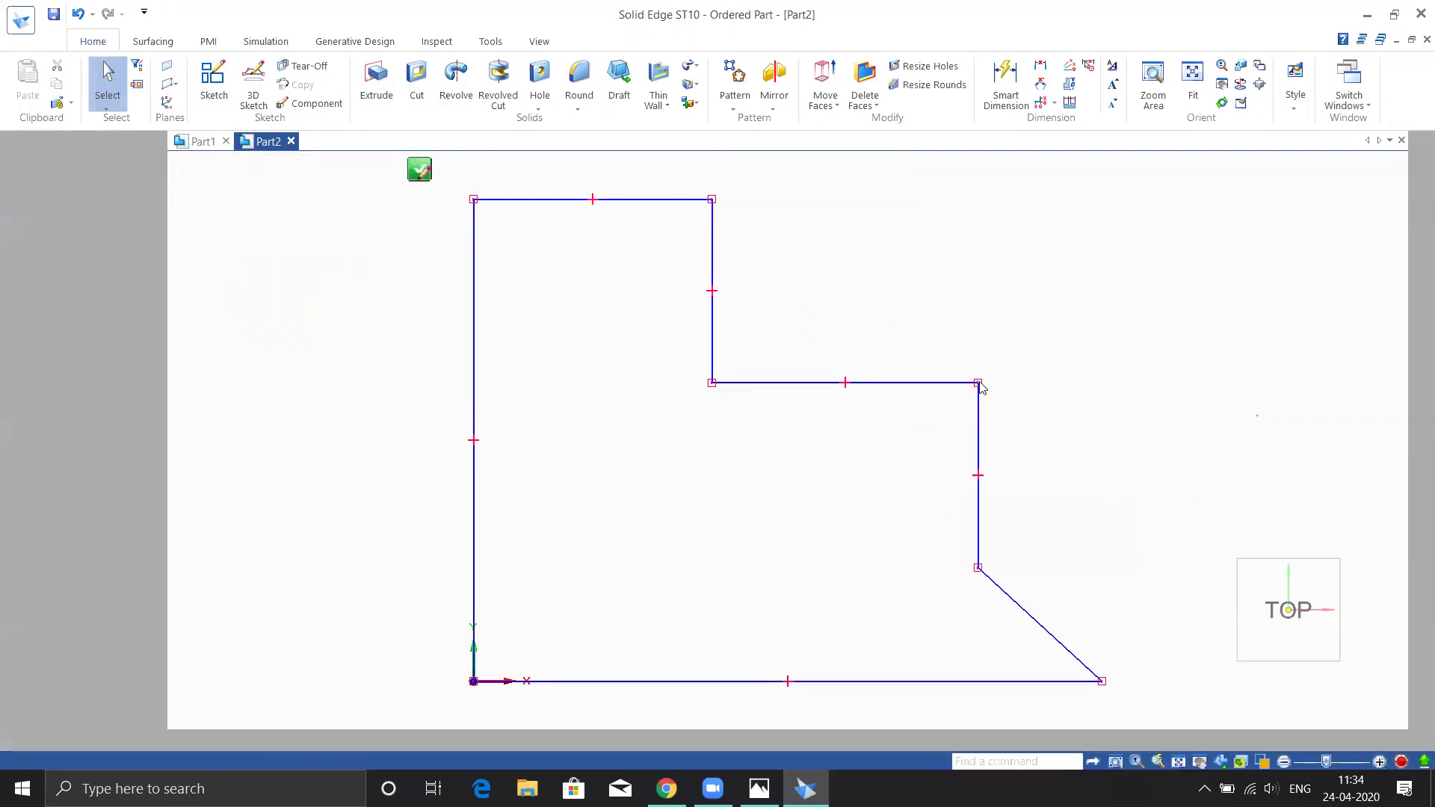
click(1014, 385)
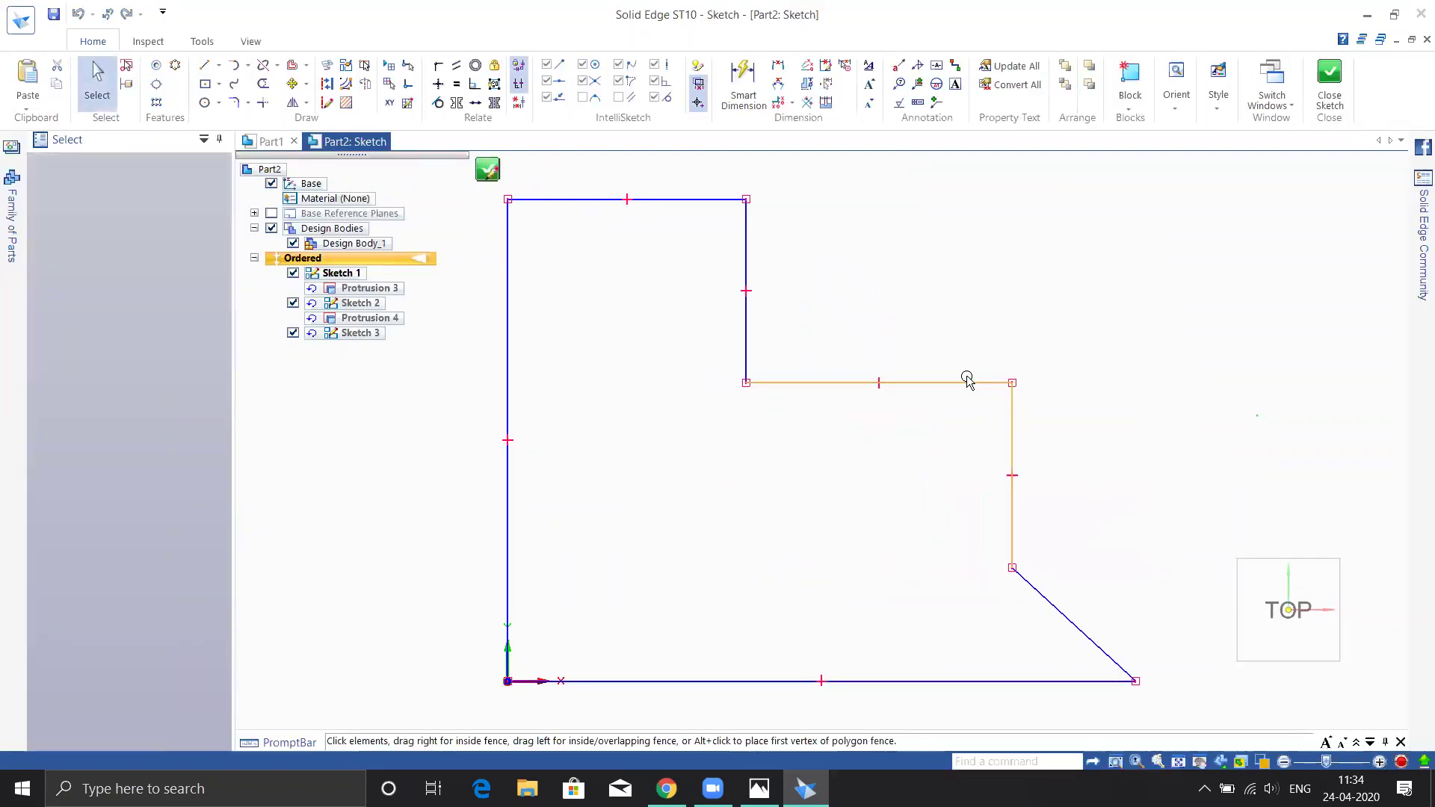
click(1013, 404)
drag(1013, 382, 882, 292)
- Close and finish the edited Sketch 1, and inspect the updated solid and projected sketch from several angles
click(1329, 82)
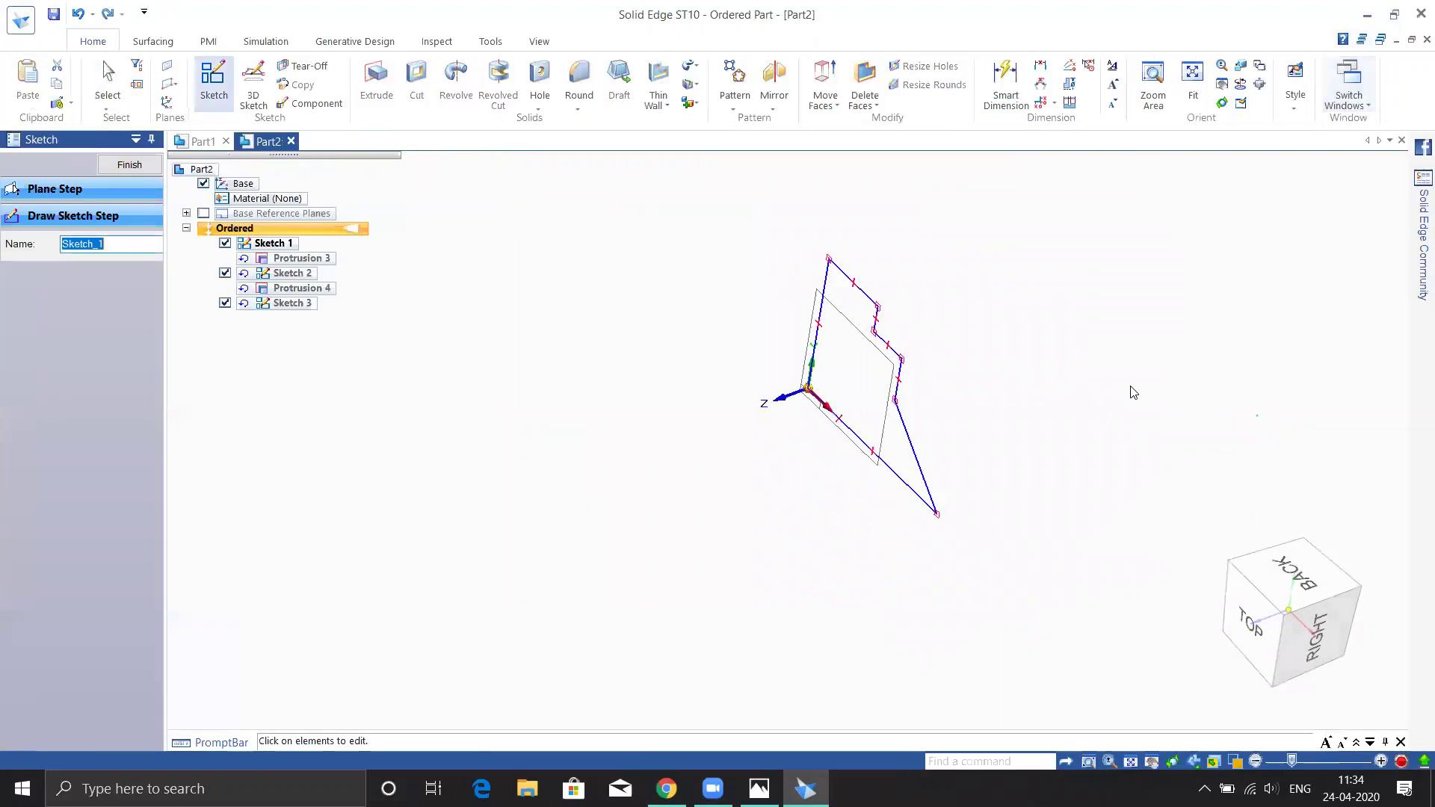
click(128, 165)
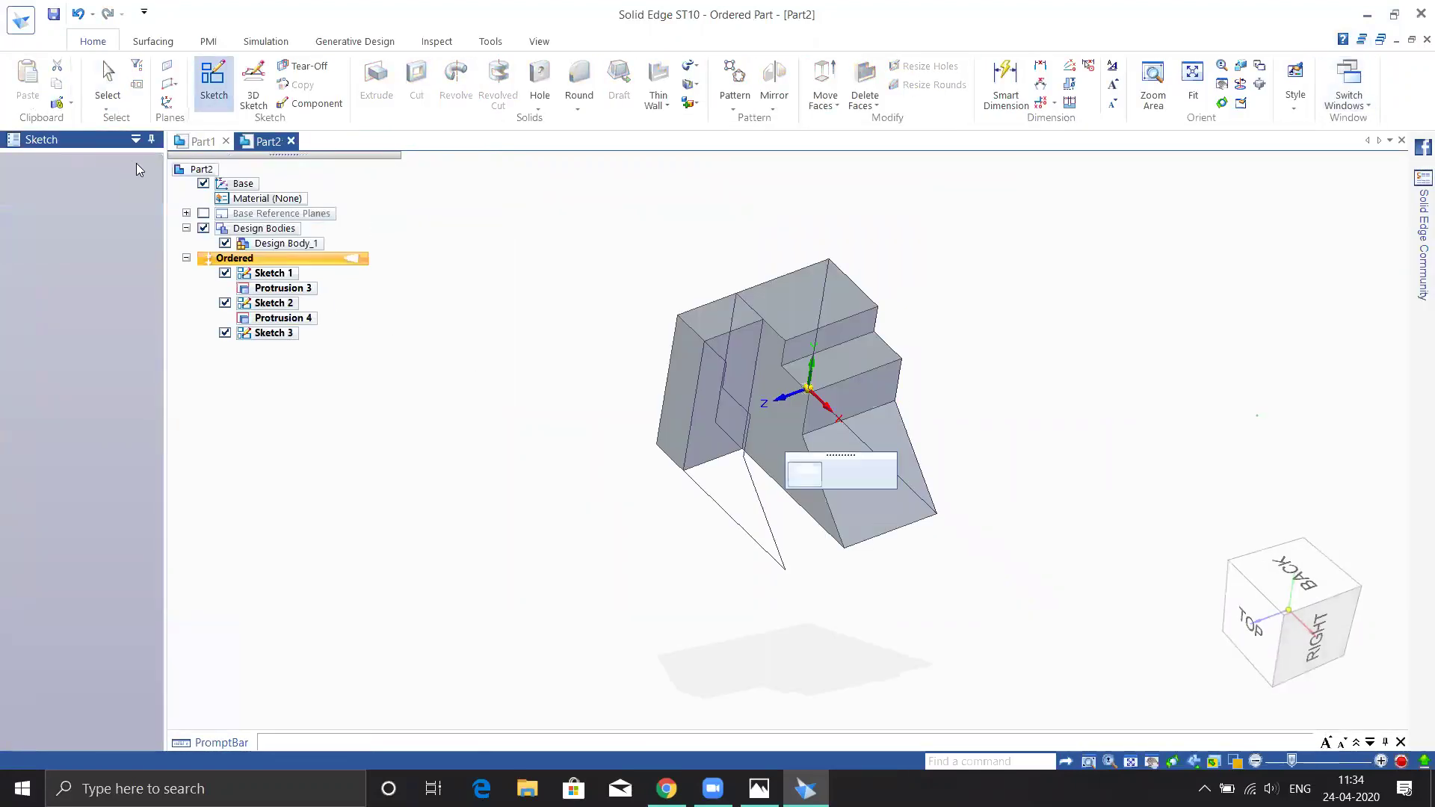
mouse_move(1024, 407)
middle_down()
mouse_move(1017, 368)
mouse_move(1106, 323)
mouse_move(1125, 375)
mouse_move(1089, 385)
mouse_move(1102, 388)
middle_up()
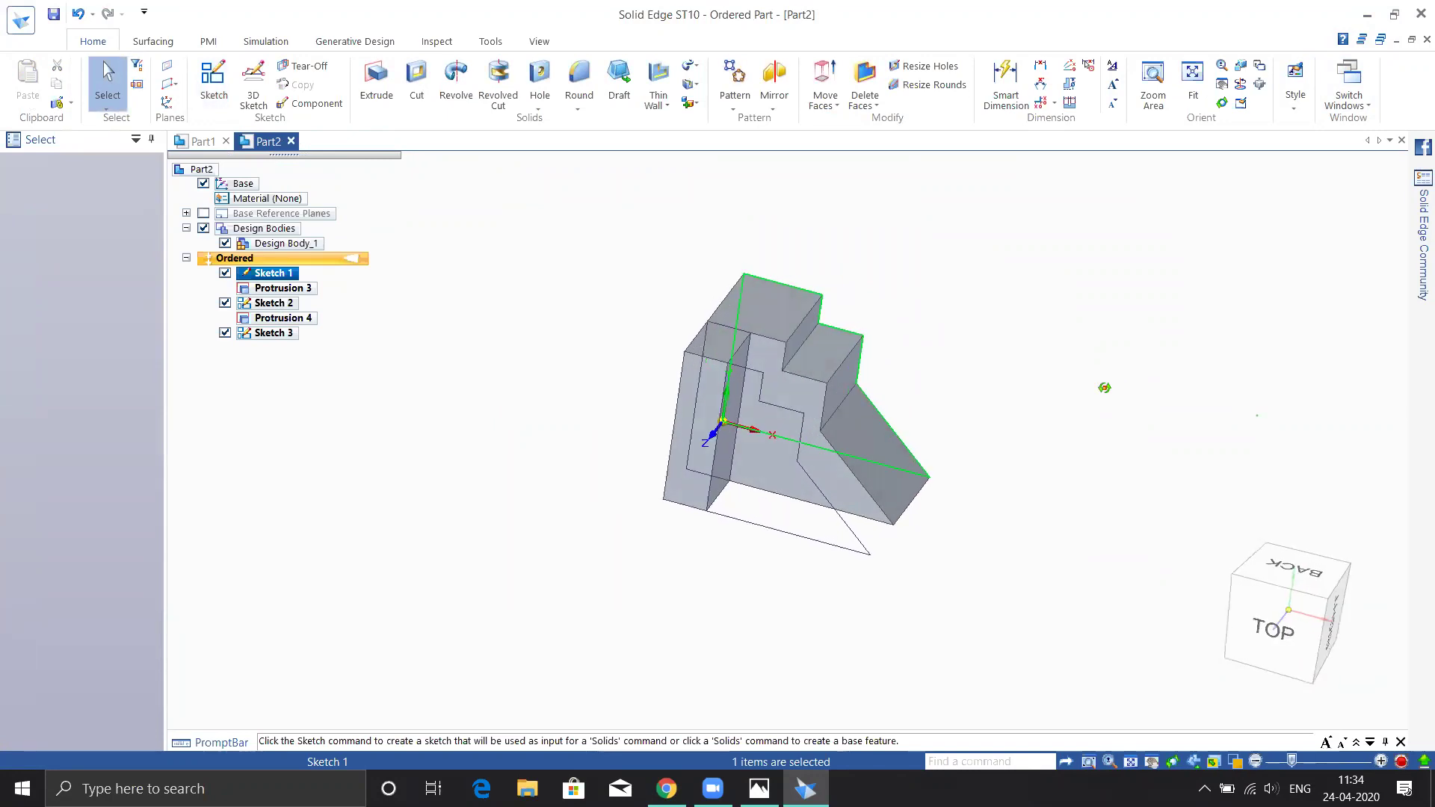
middle_drag(480, 459, 458, 404)
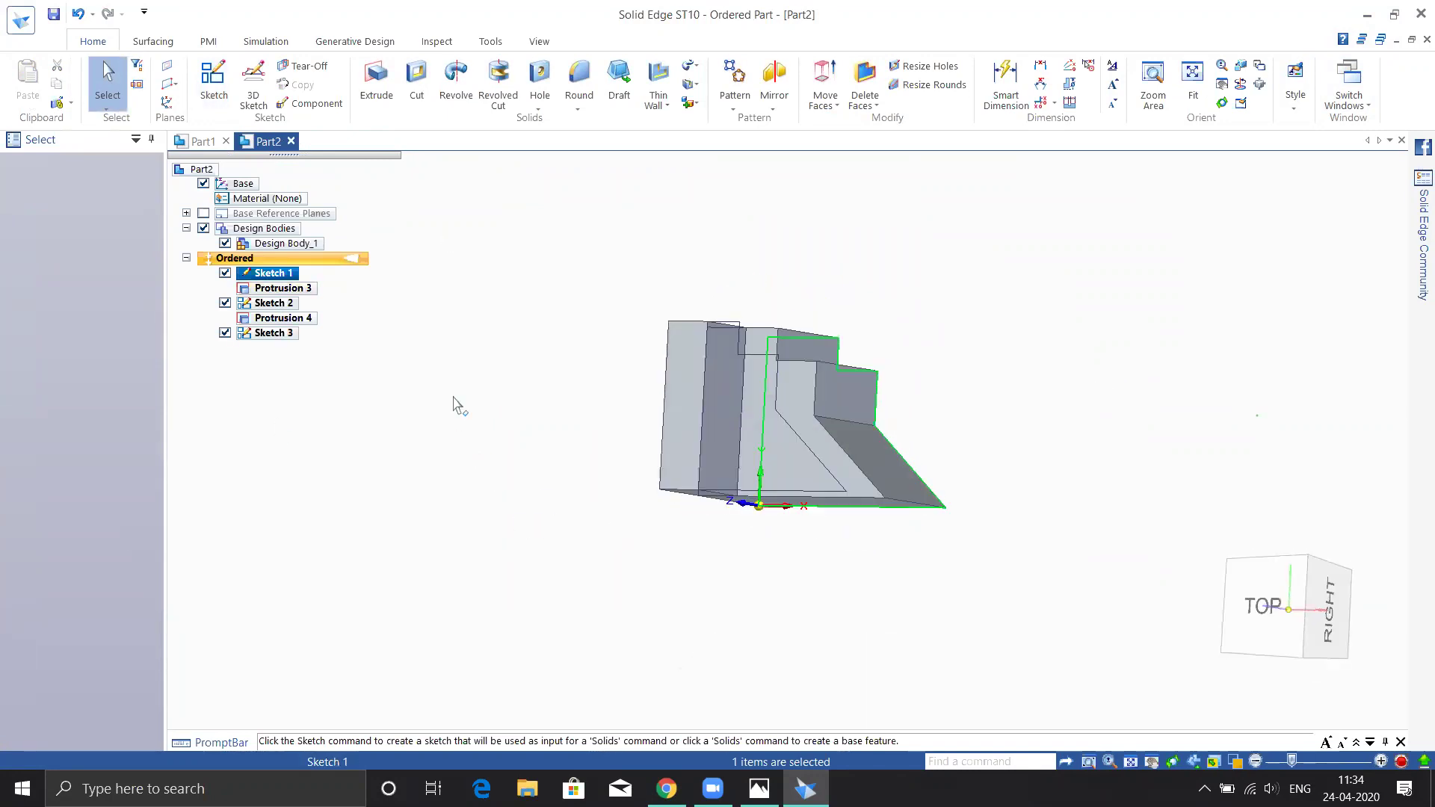
- Create a new ISO Metric Part document and start a sketch on the front (XZ) plane
click(25, 19)
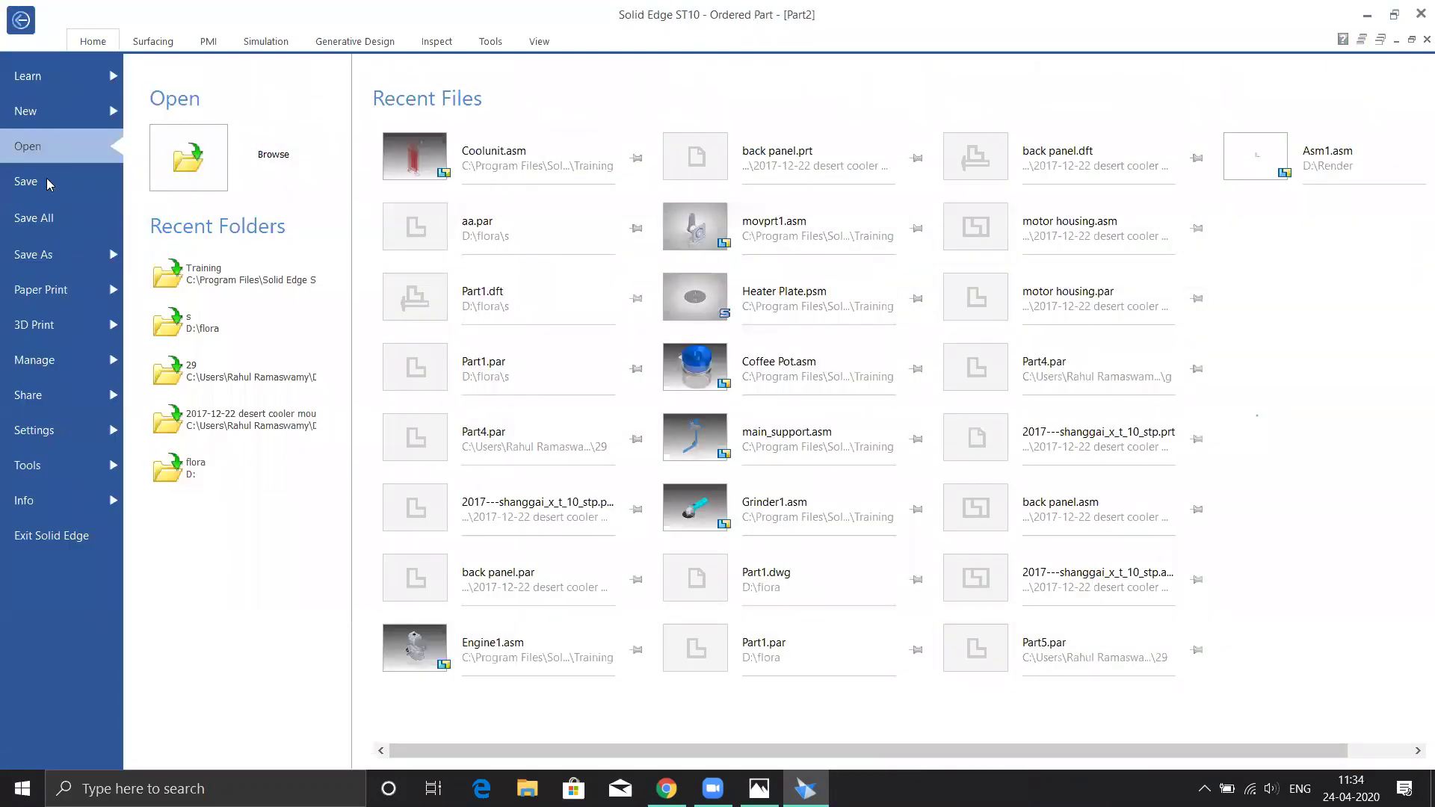
mouse_move(61, 109)
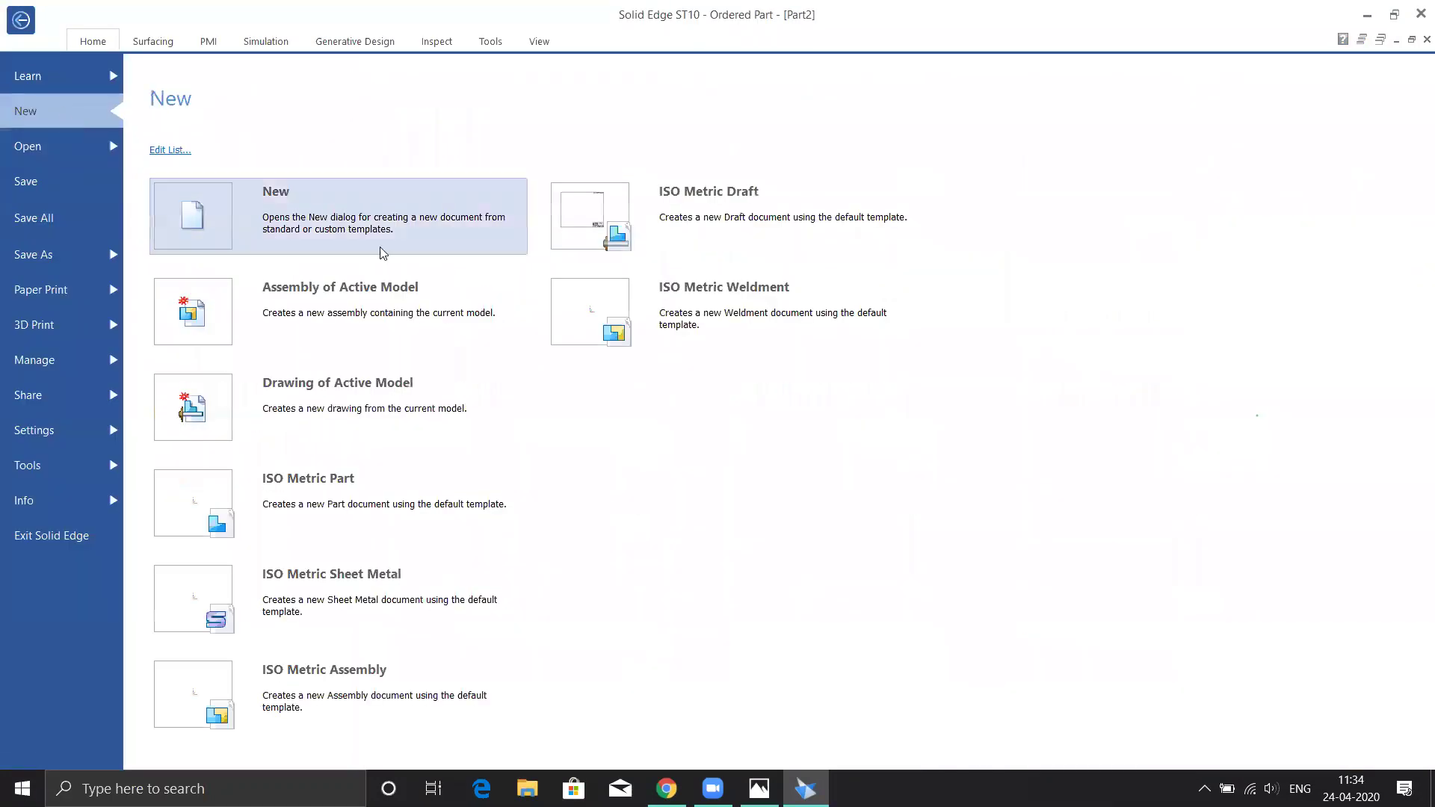
click(347, 489)
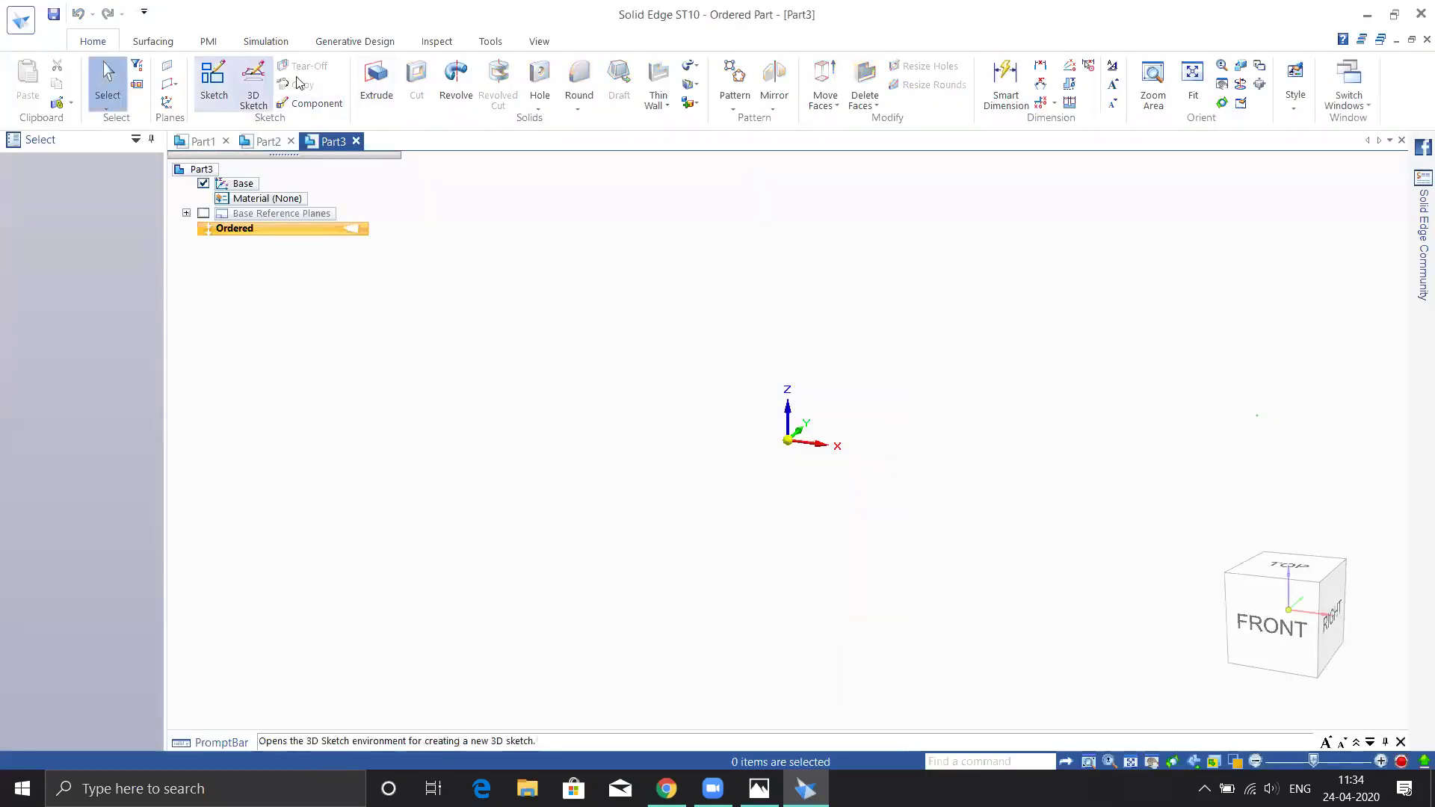
click(214, 79)
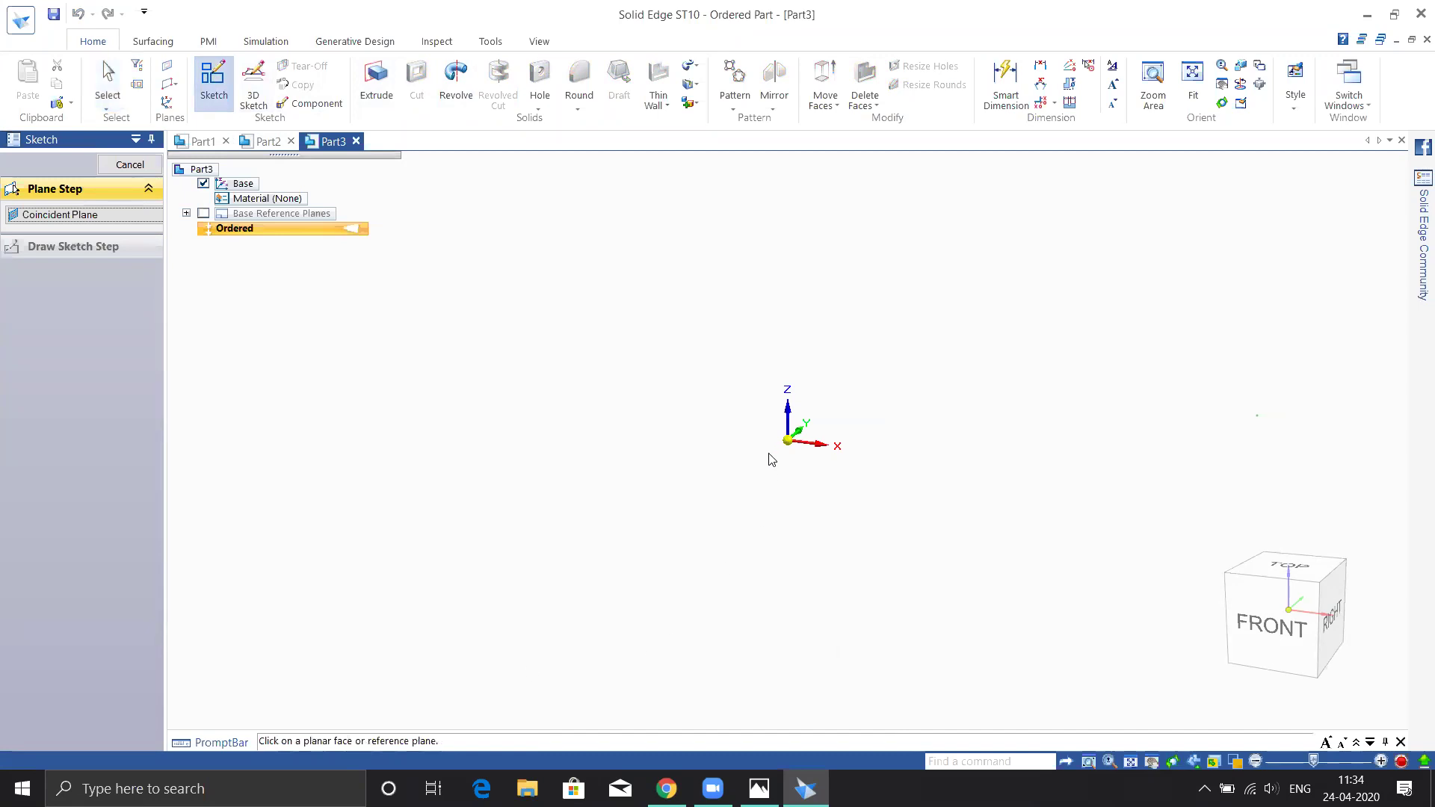
click(823, 416)
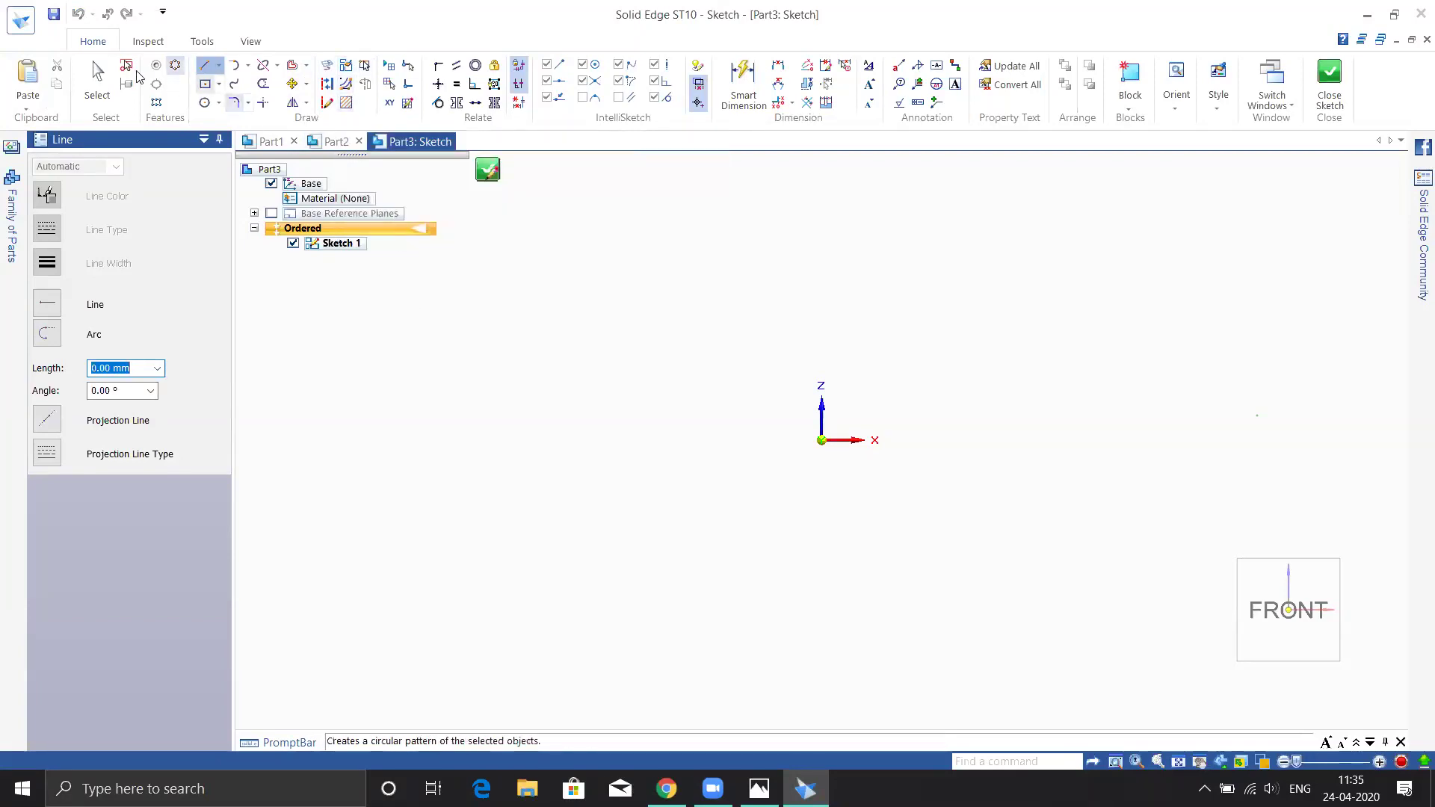
- Draw a horizontal line about 128 mm long above the origin
click(610, 352)
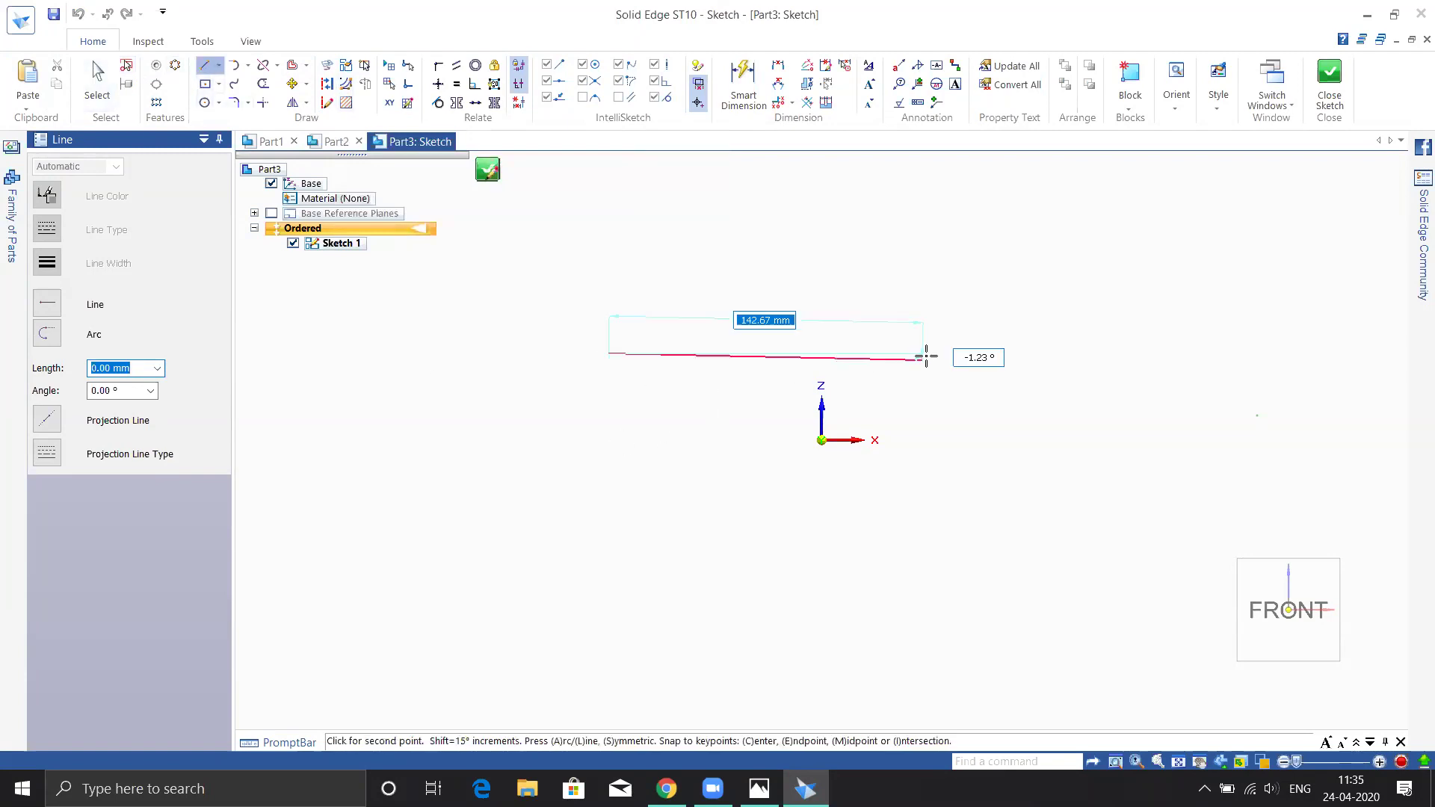
click(889, 353)
key(Escape)
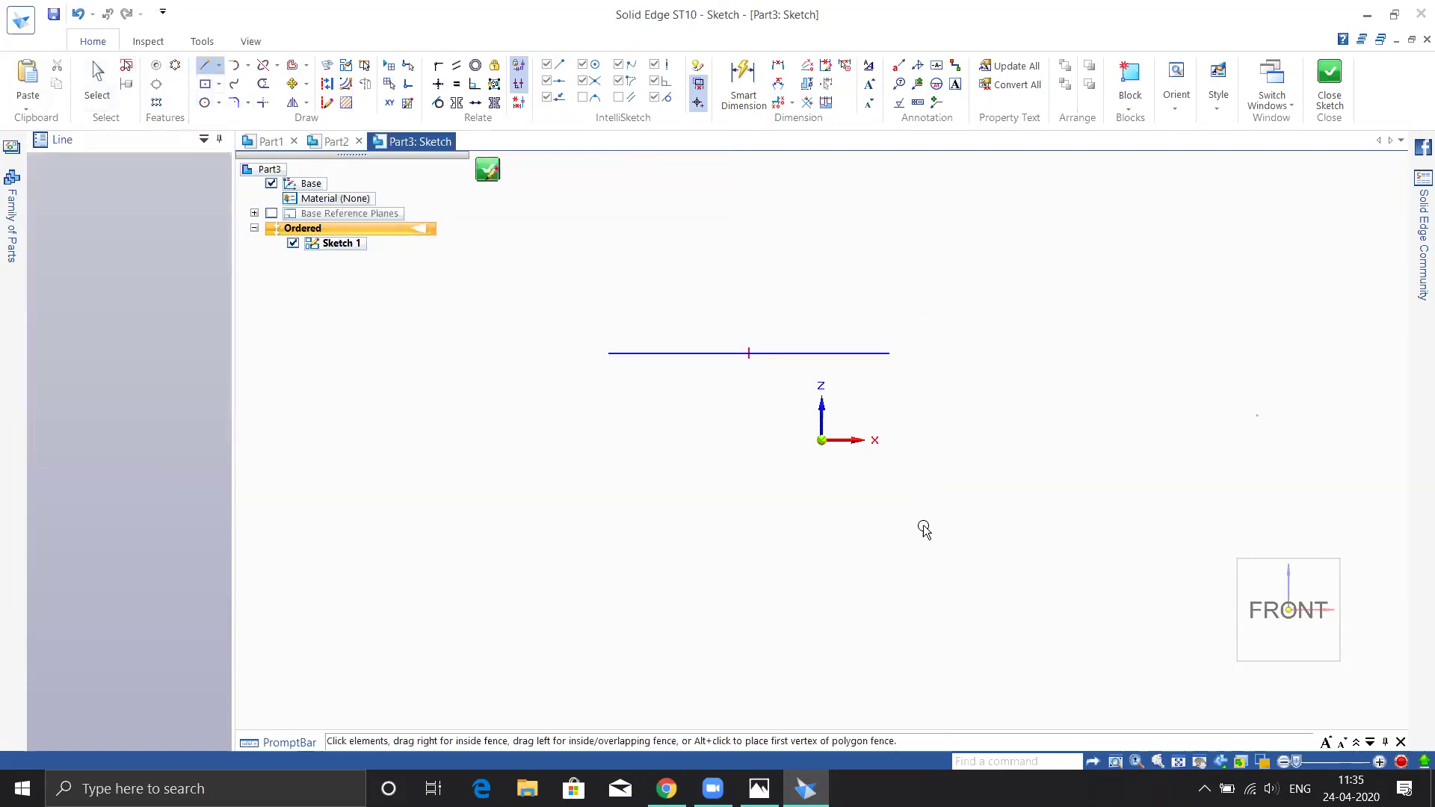
- Move the horizontal line's right end slightly upward and inward, keeping it horizontal at about 123 mm long
click(796, 353)
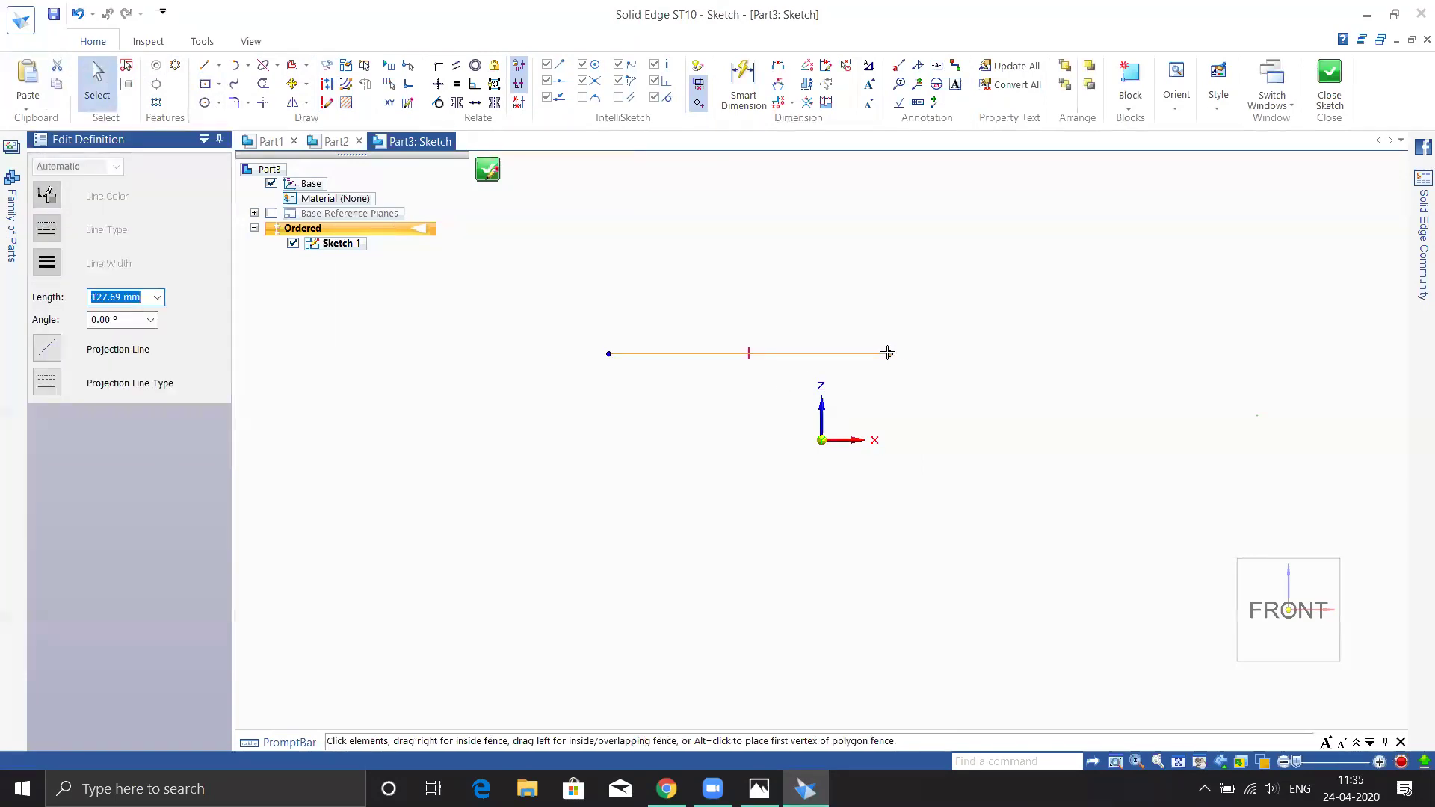
mouse_move(874, 341)
mouse_down()
mouse_move(935, 225)
mouse_move(1047, 411)
mouse_move(648, 531)
mouse_move(811, 553)
mouse_move(765, 433)
mouse_move(920, 298)
mouse_move(827, 314)
mouse_move(900, 308)
mouse_move(879, 324)
mouse_up()
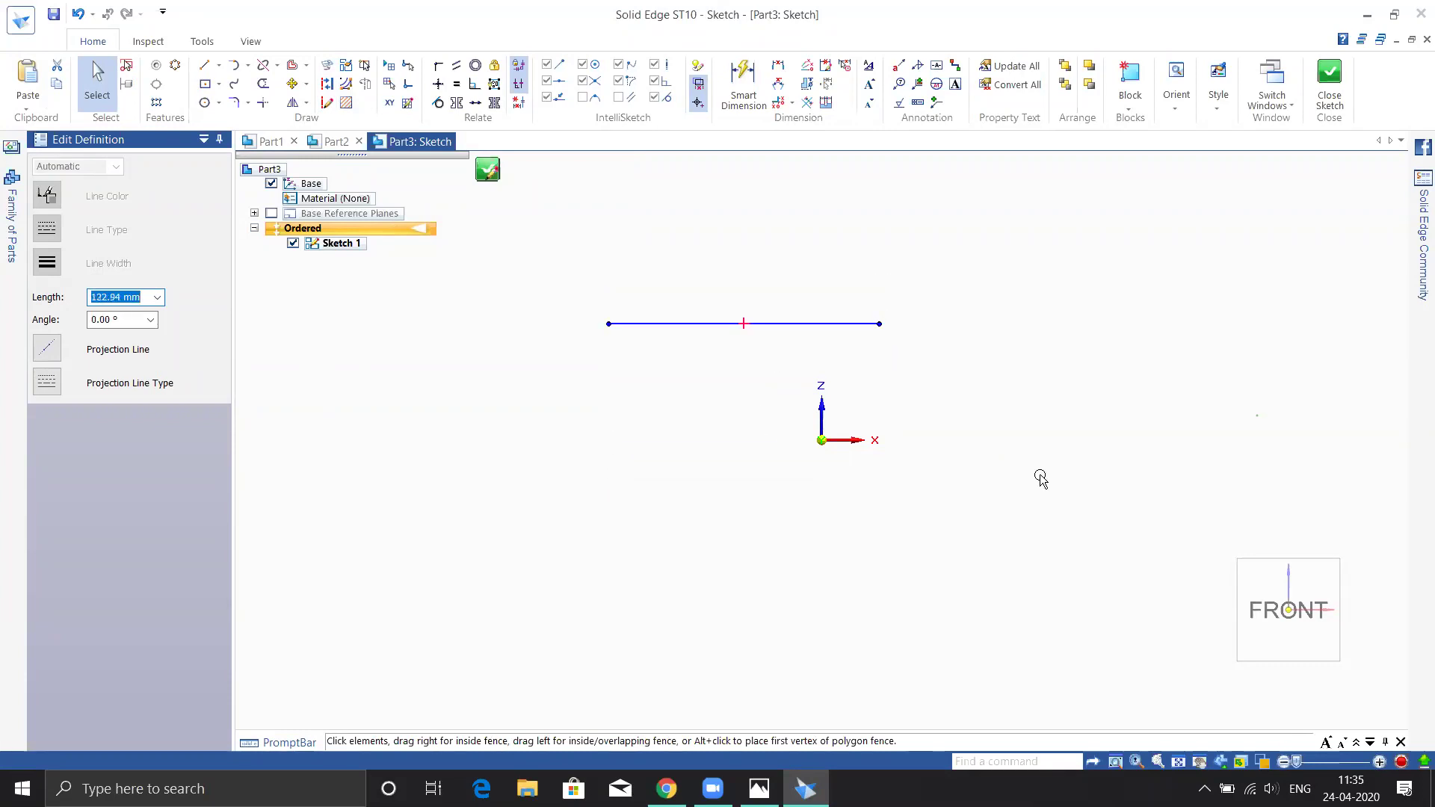
click(763, 337)
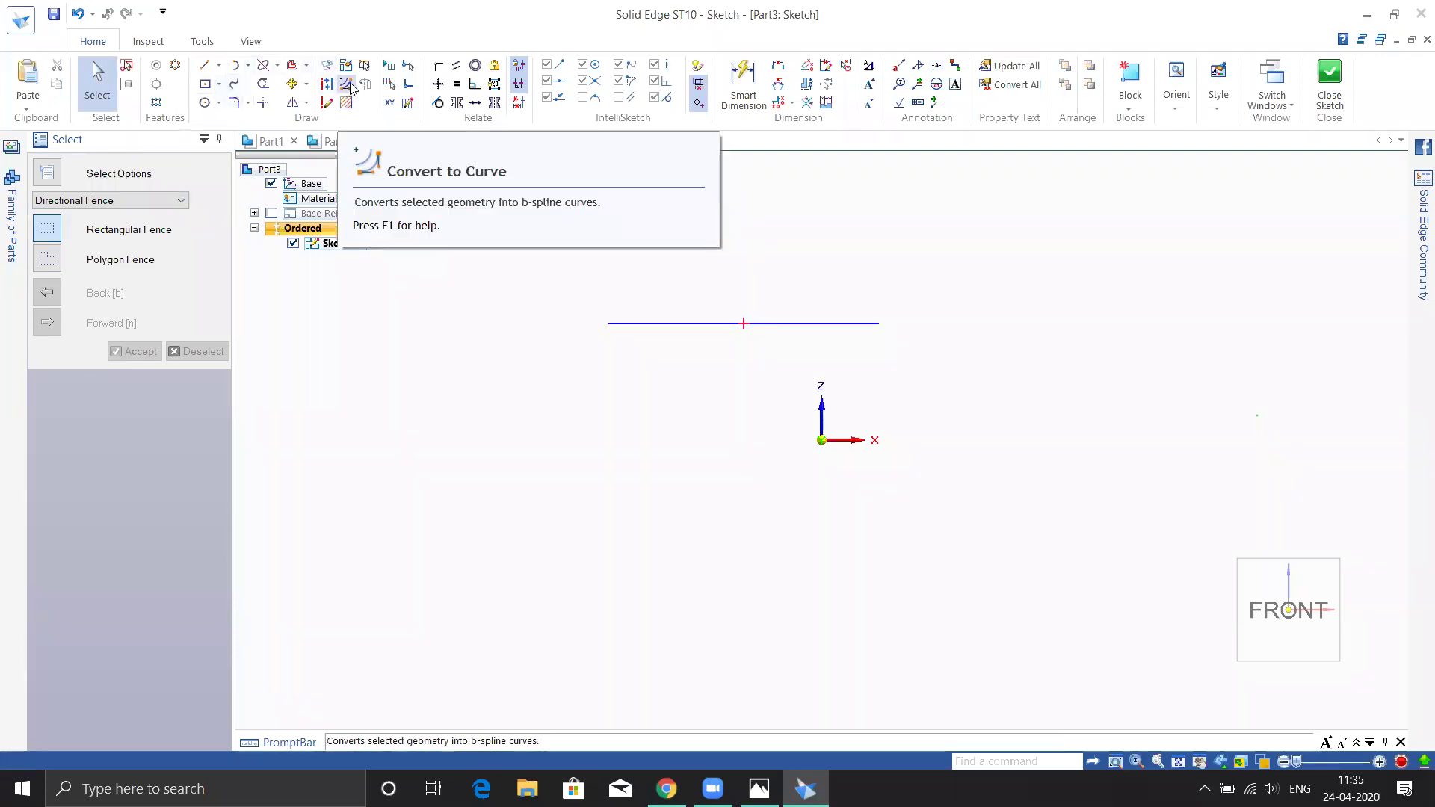
- Convert the horizontal line with Convert to Curve and pull its middle control point up and to the right to form an arch
click(348, 84)
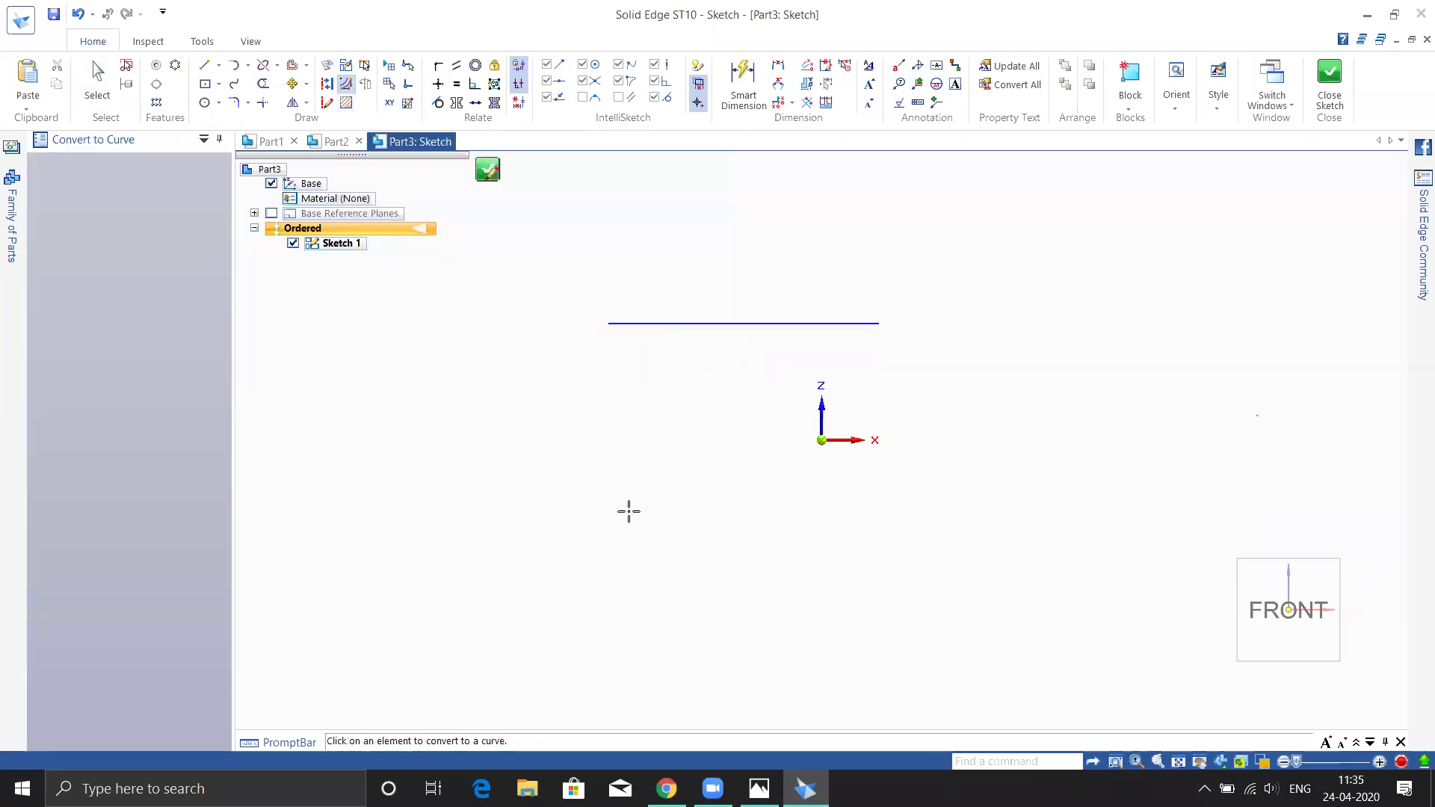
key(Escape)
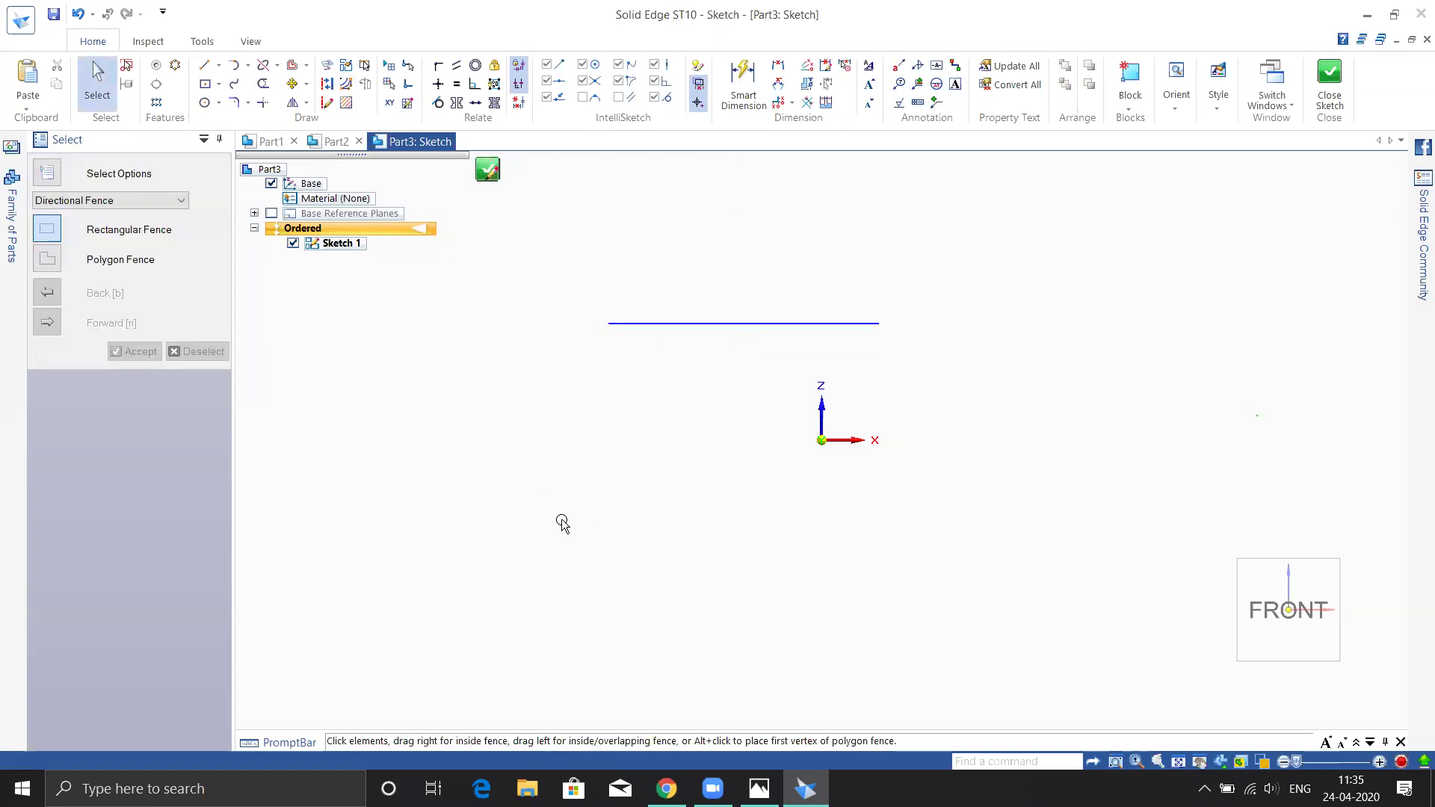
click(692, 326)
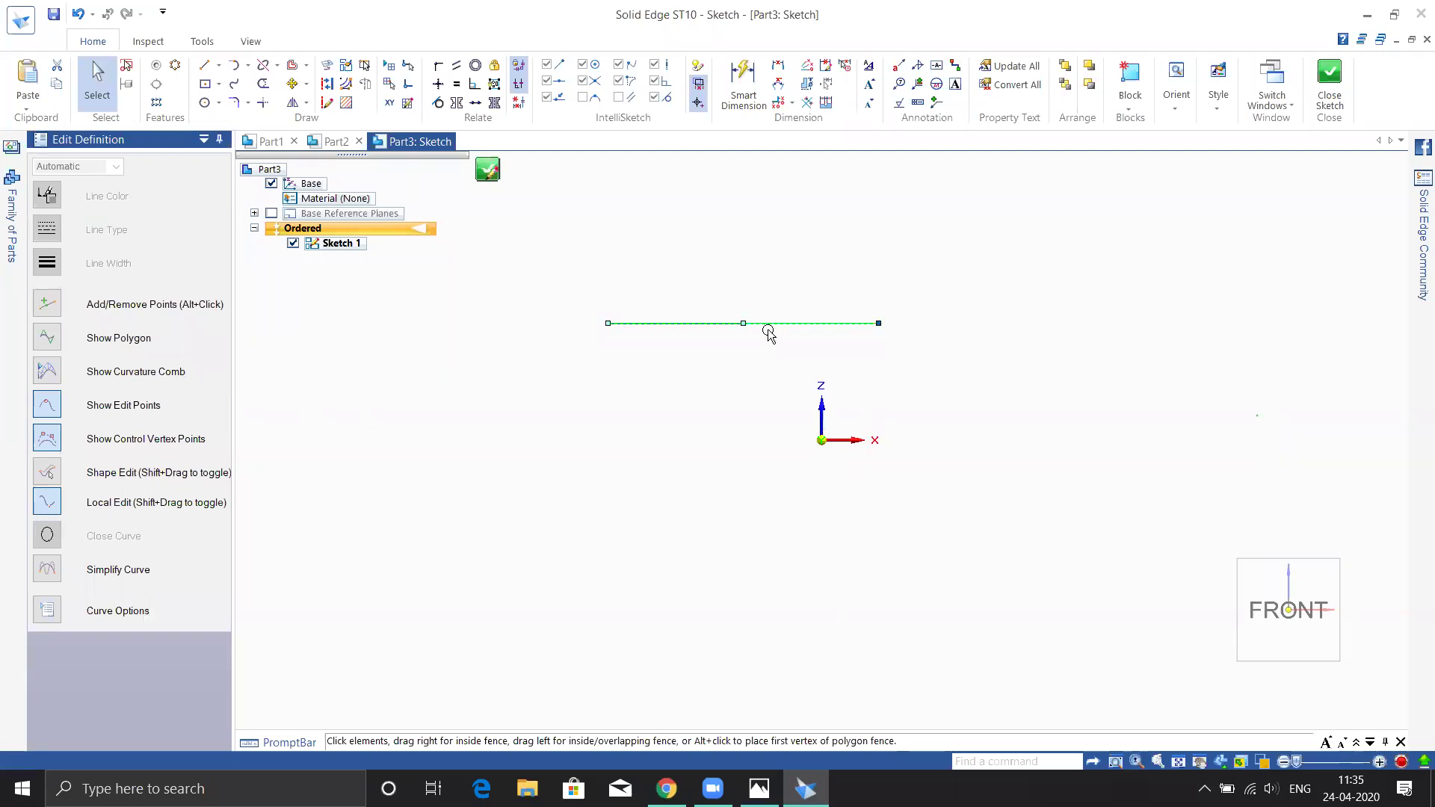
drag(742, 314, 820, 211)
click(675, 546)
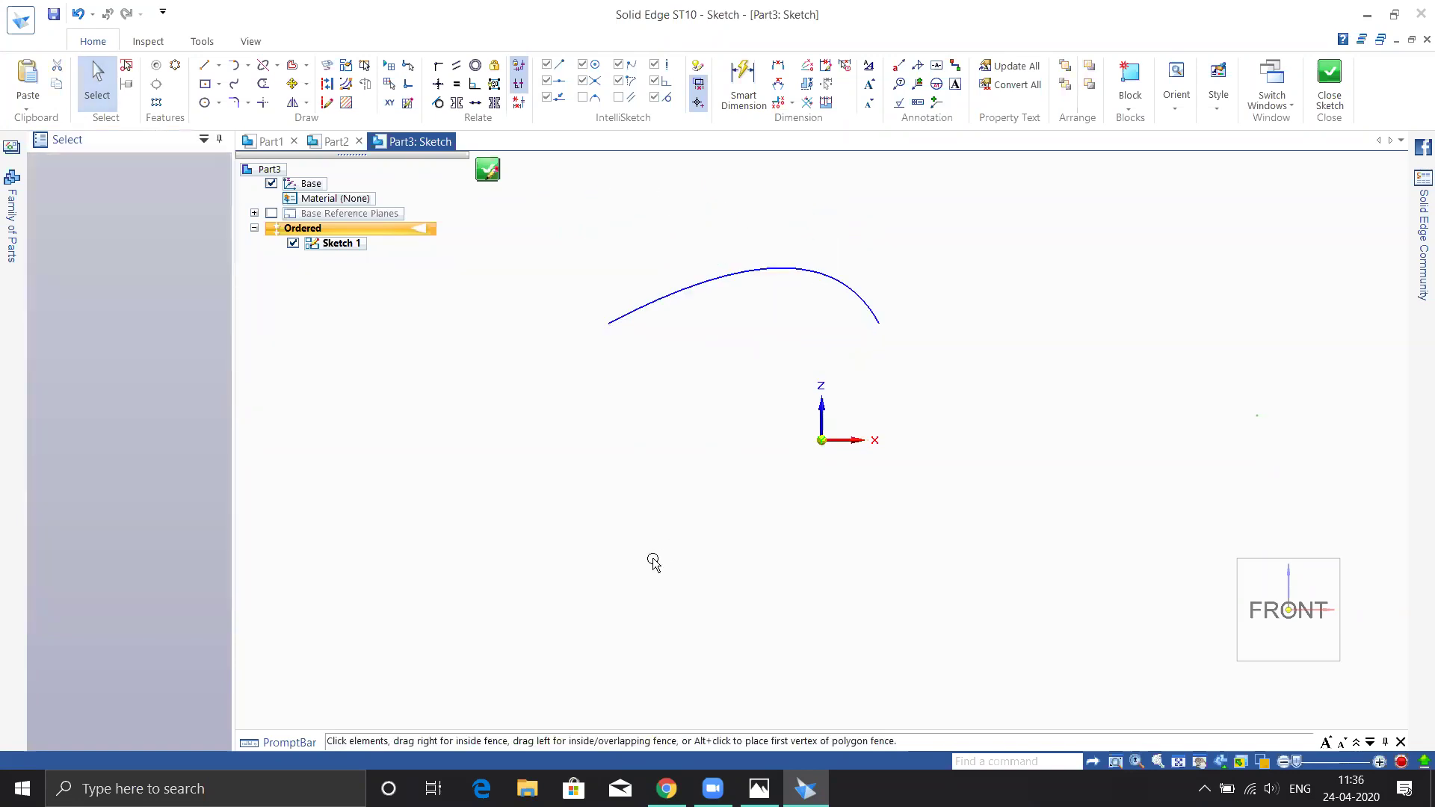
- Draw a line about 133 mm long, sloping up to the right at about 17°, below the arched curve
click(203, 65)
click(417, 557)
click(698, 472)
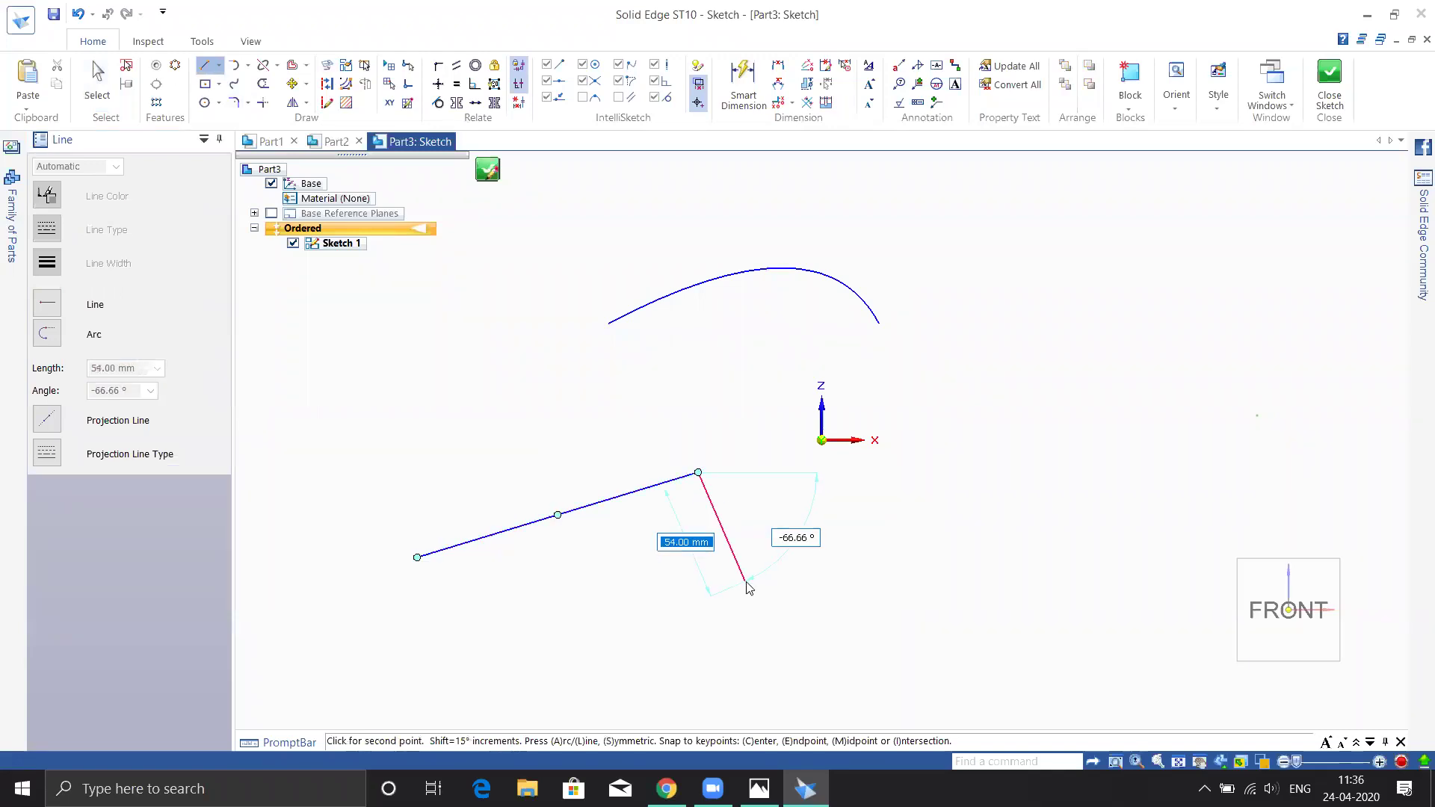
key(Escape)
- Move the sloped line's upper right endpoint up and to the left to make the slope steeper
click(606, 496)
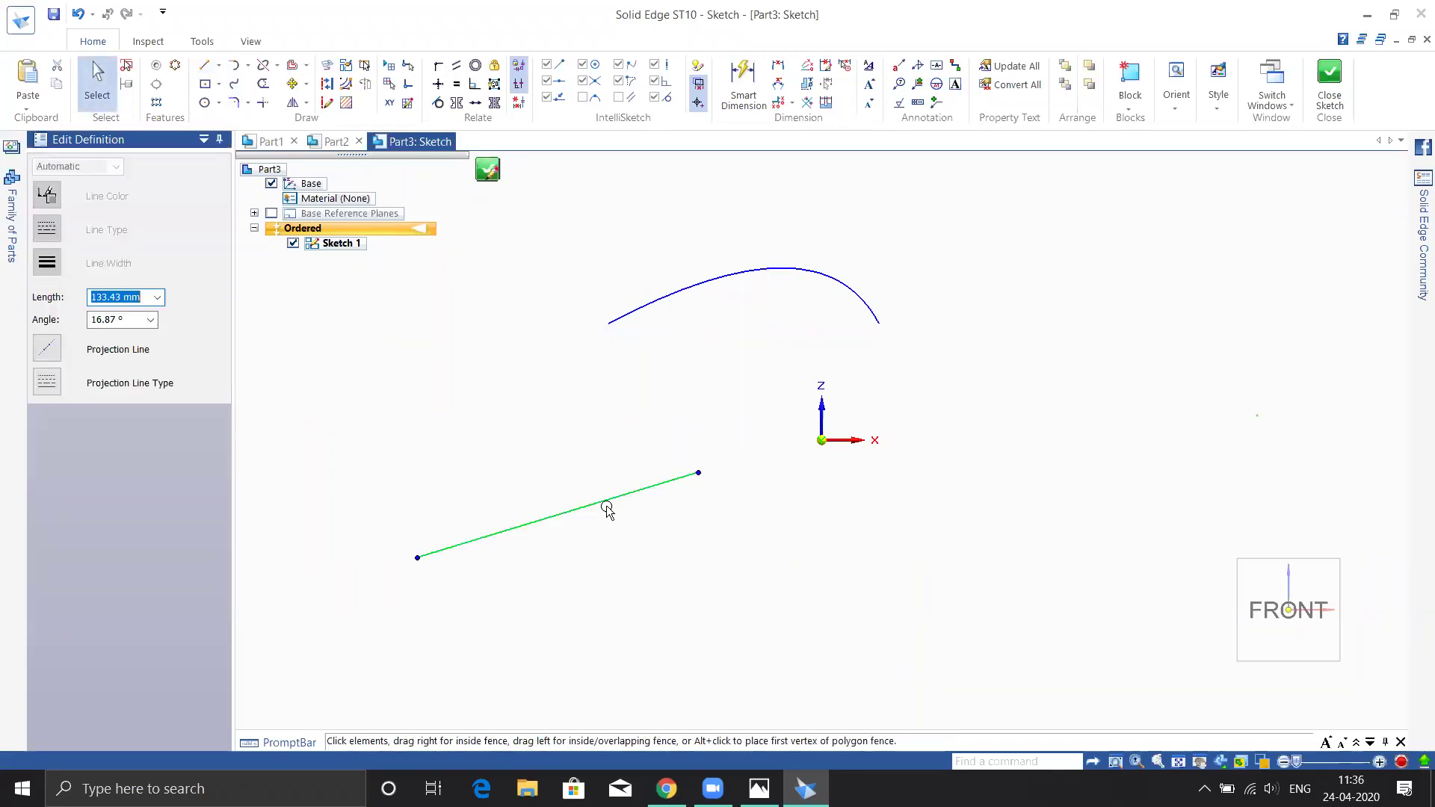
drag(695, 474, 674, 437)
click(696, 587)
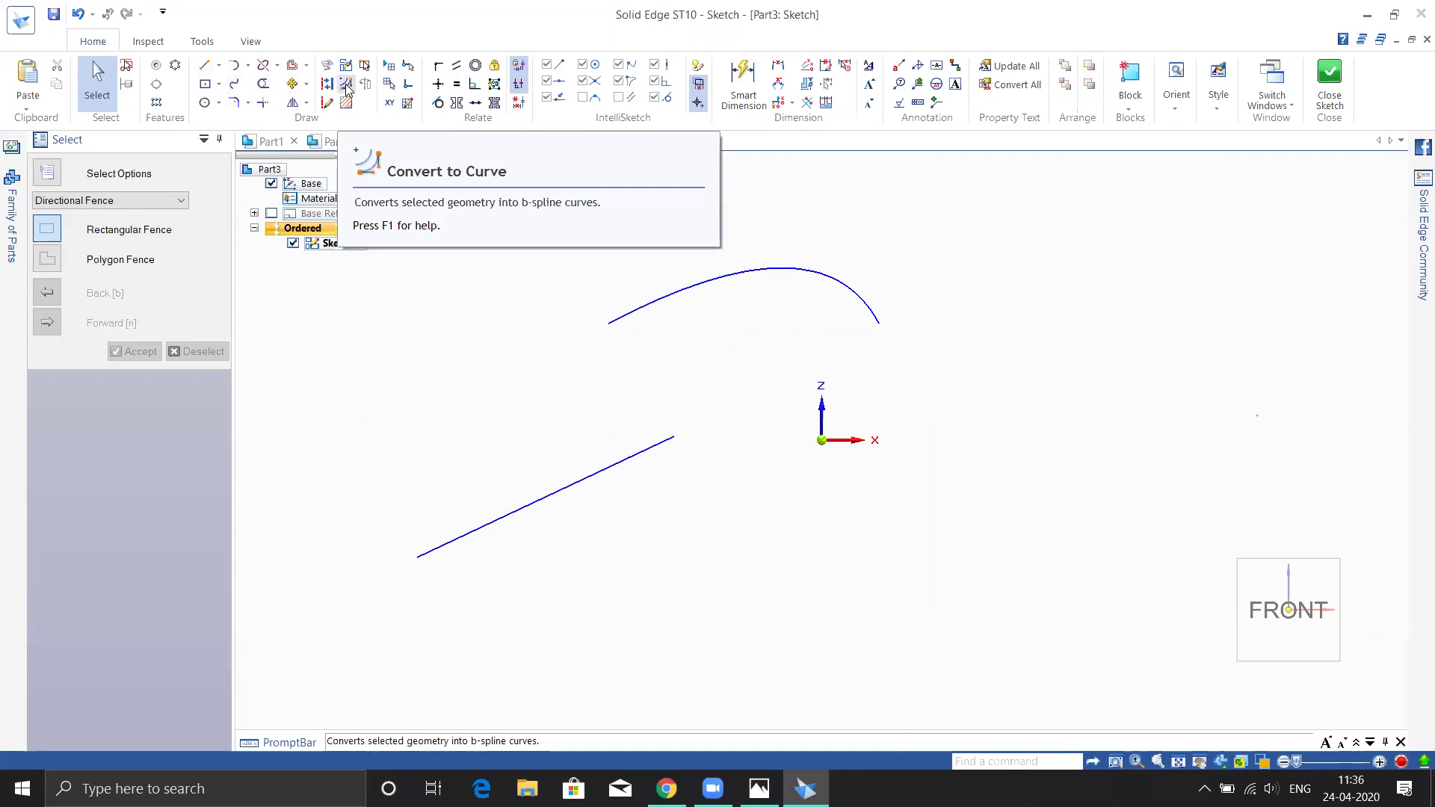
- Convert the sloped line with Convert to Curve and pull its middle control point up and to the left to bow it upward
click(345, 84)
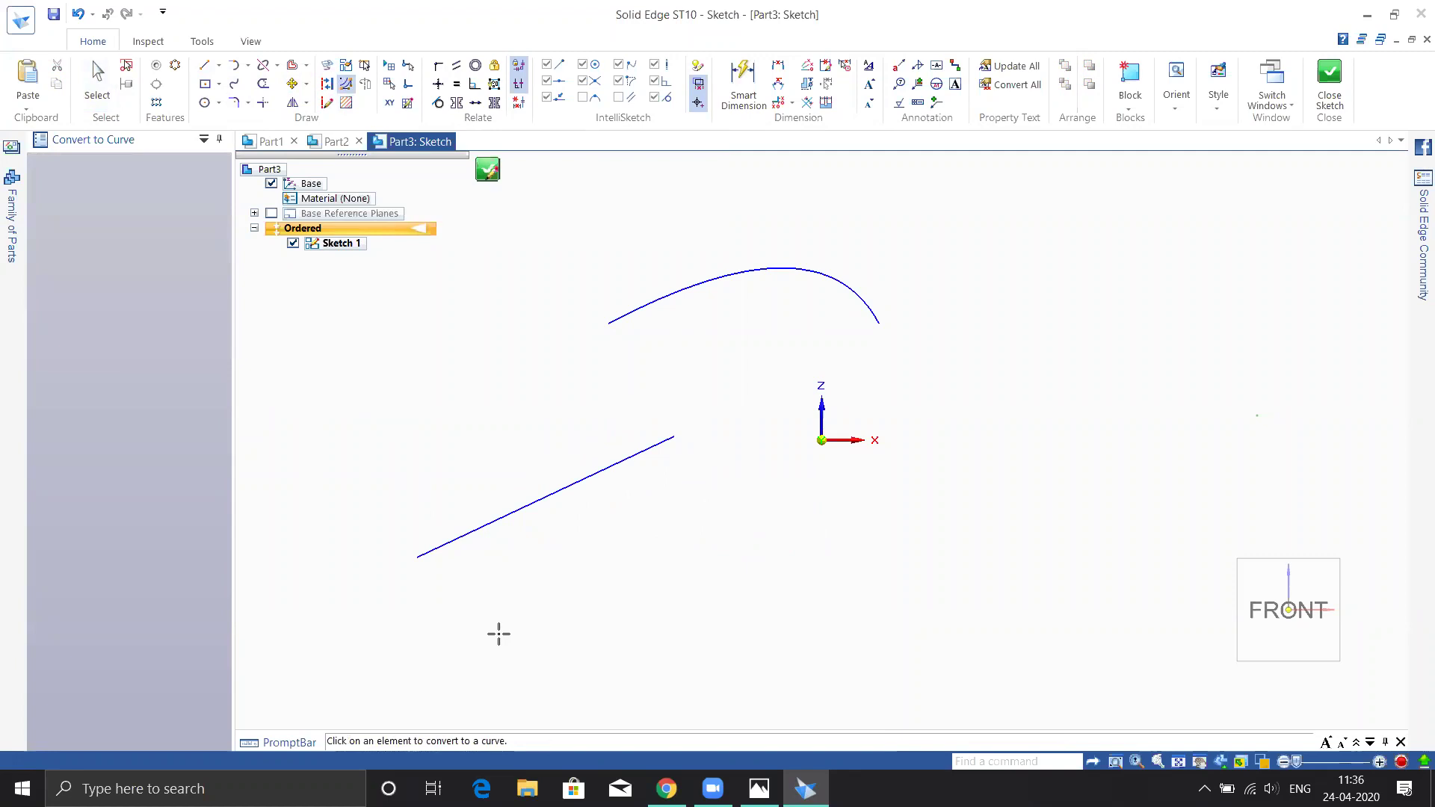
key(Escape)
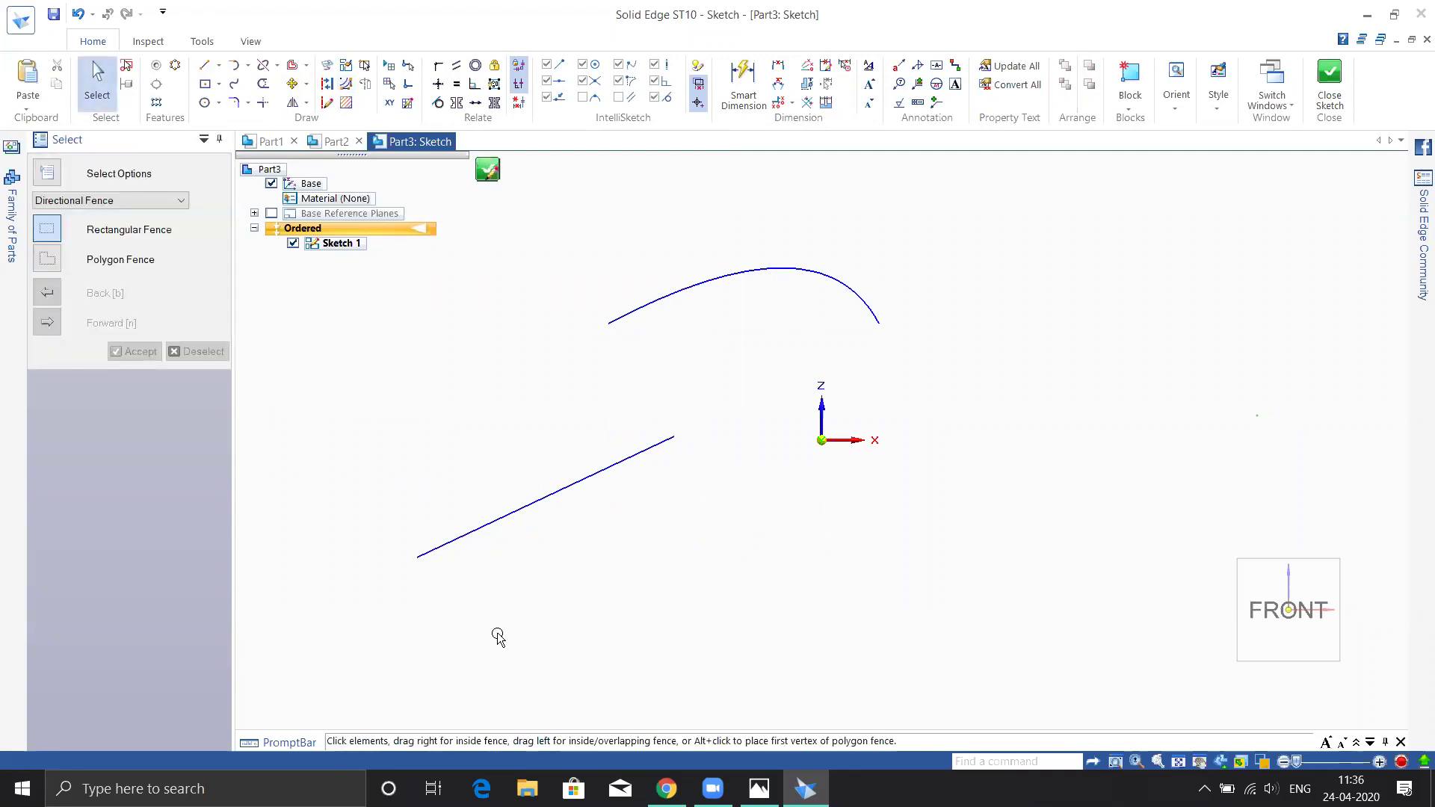
click(475, 531)
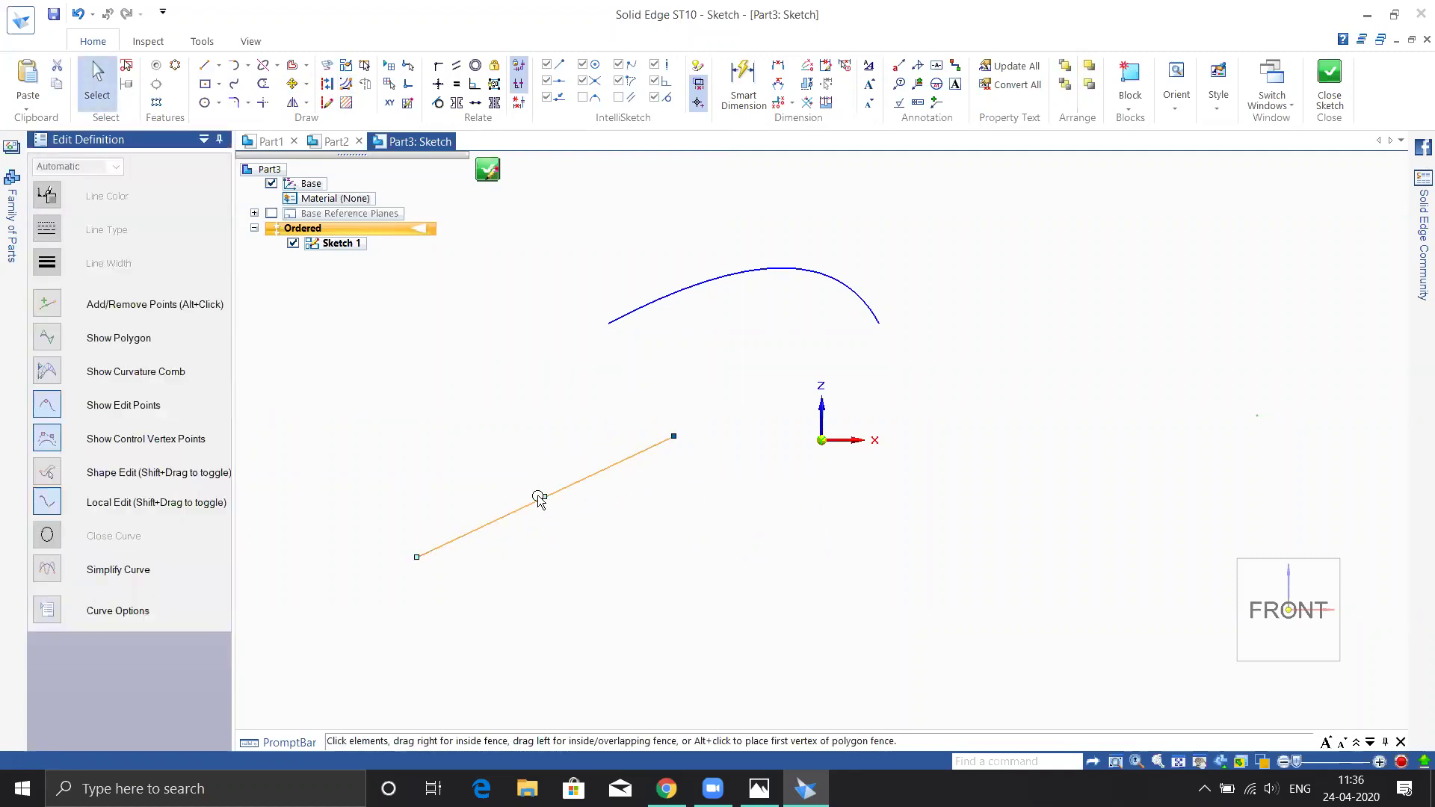
drag(545, 497, 424, 426)
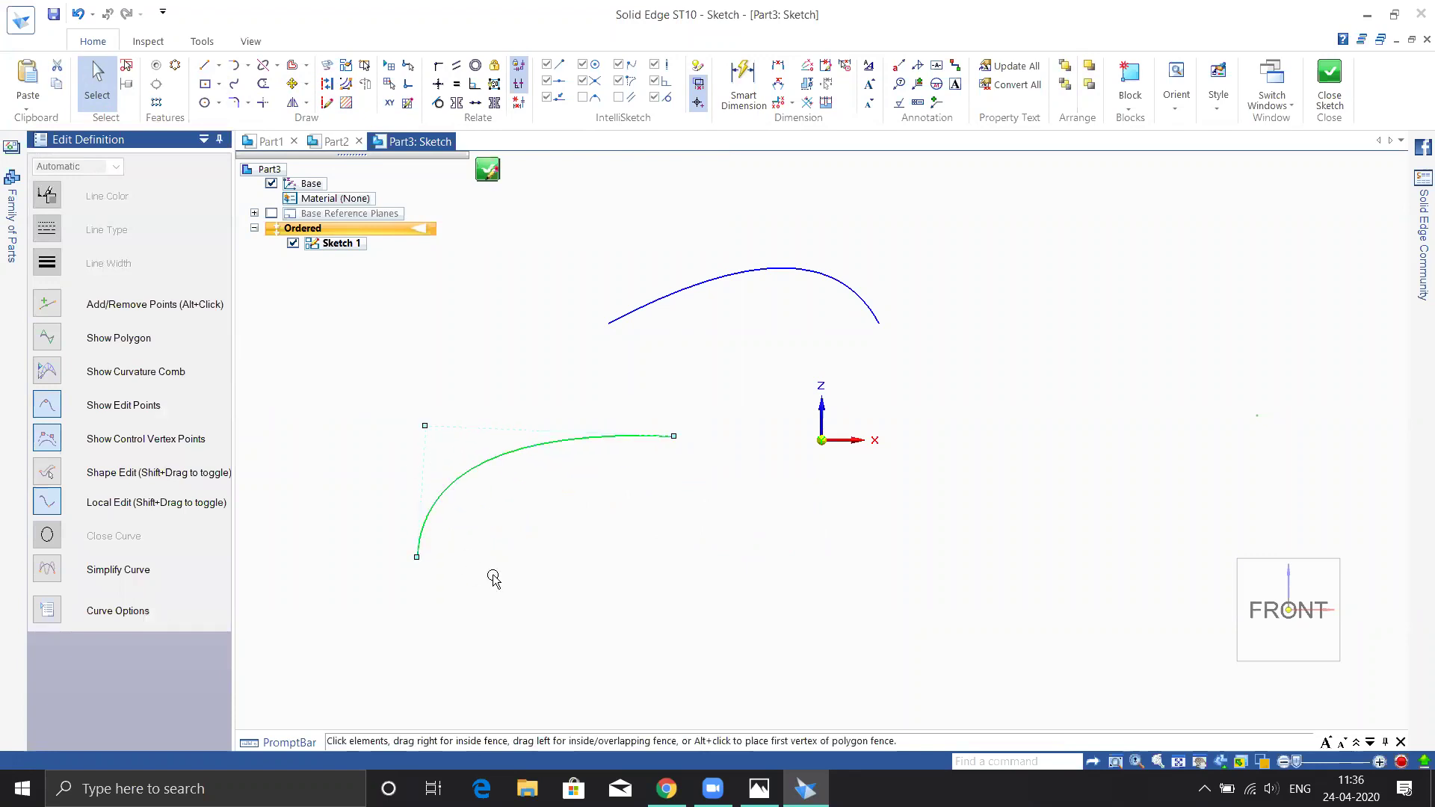
key(Escape)
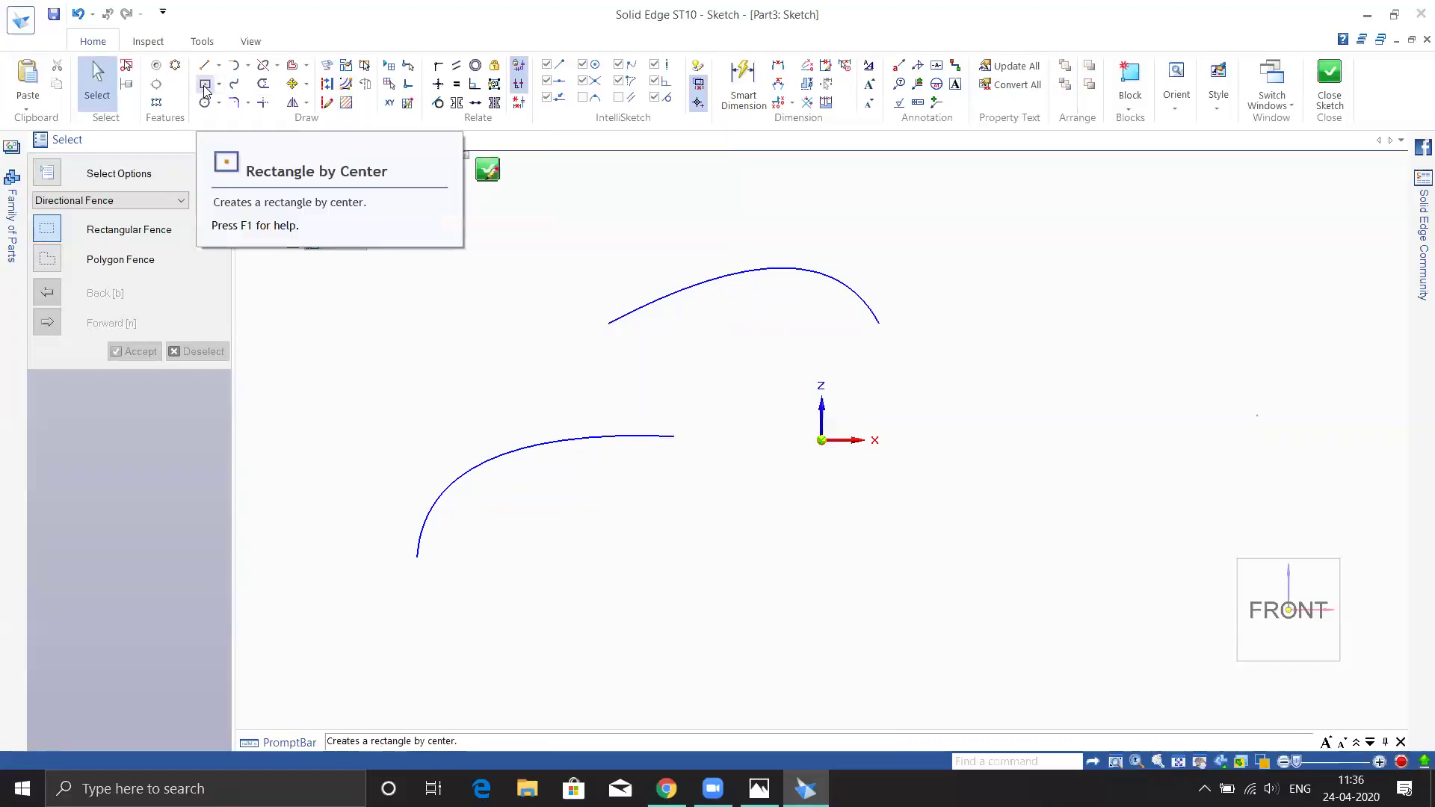
- Draw a large rectangle by center beside the origin, clear of the two curves
mouse_move(837, 634)
shift+middle_down()
mouse_move(676, 560)
mouse_move(483, 551)
shift+middle_up()
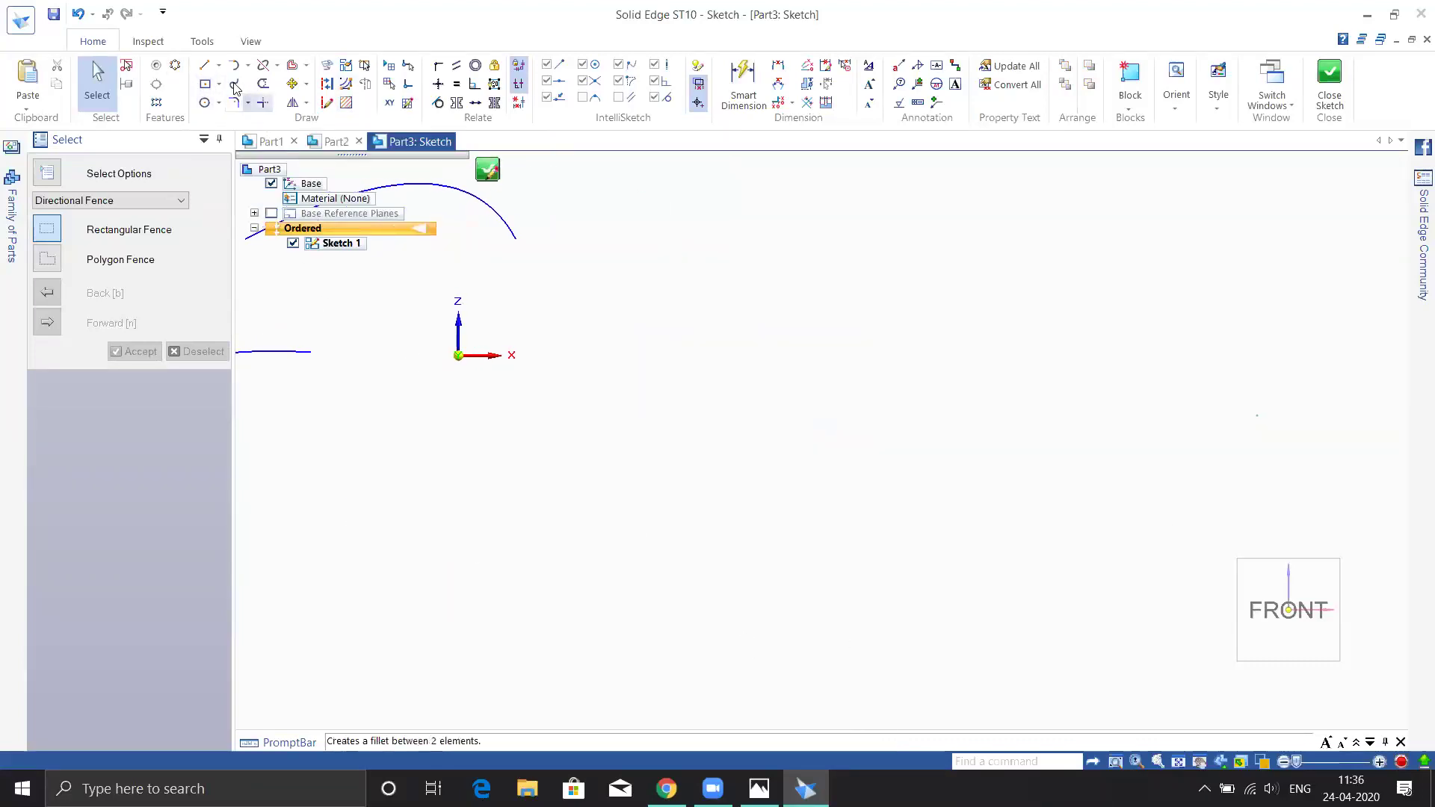
click(205, 84)
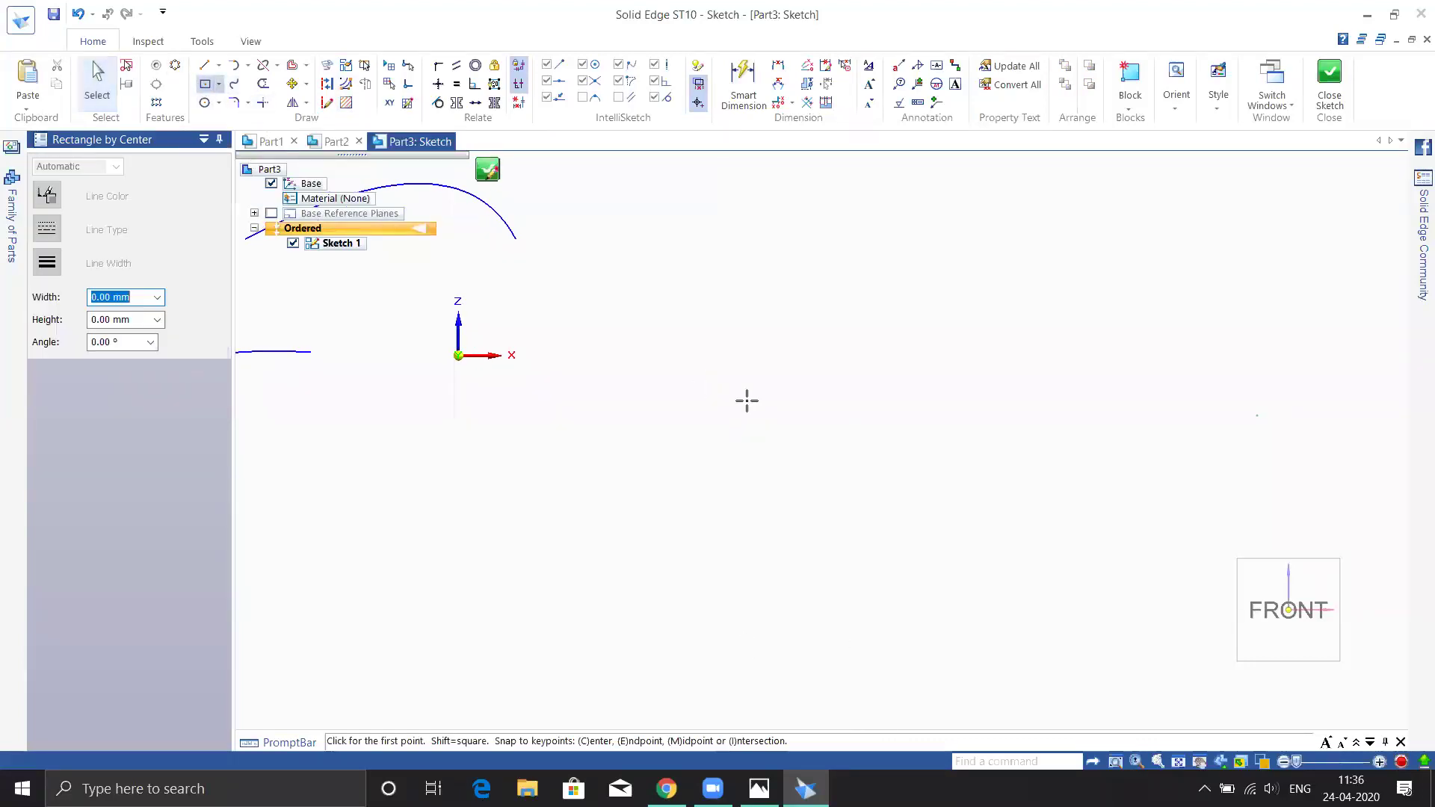
click(801, 407)
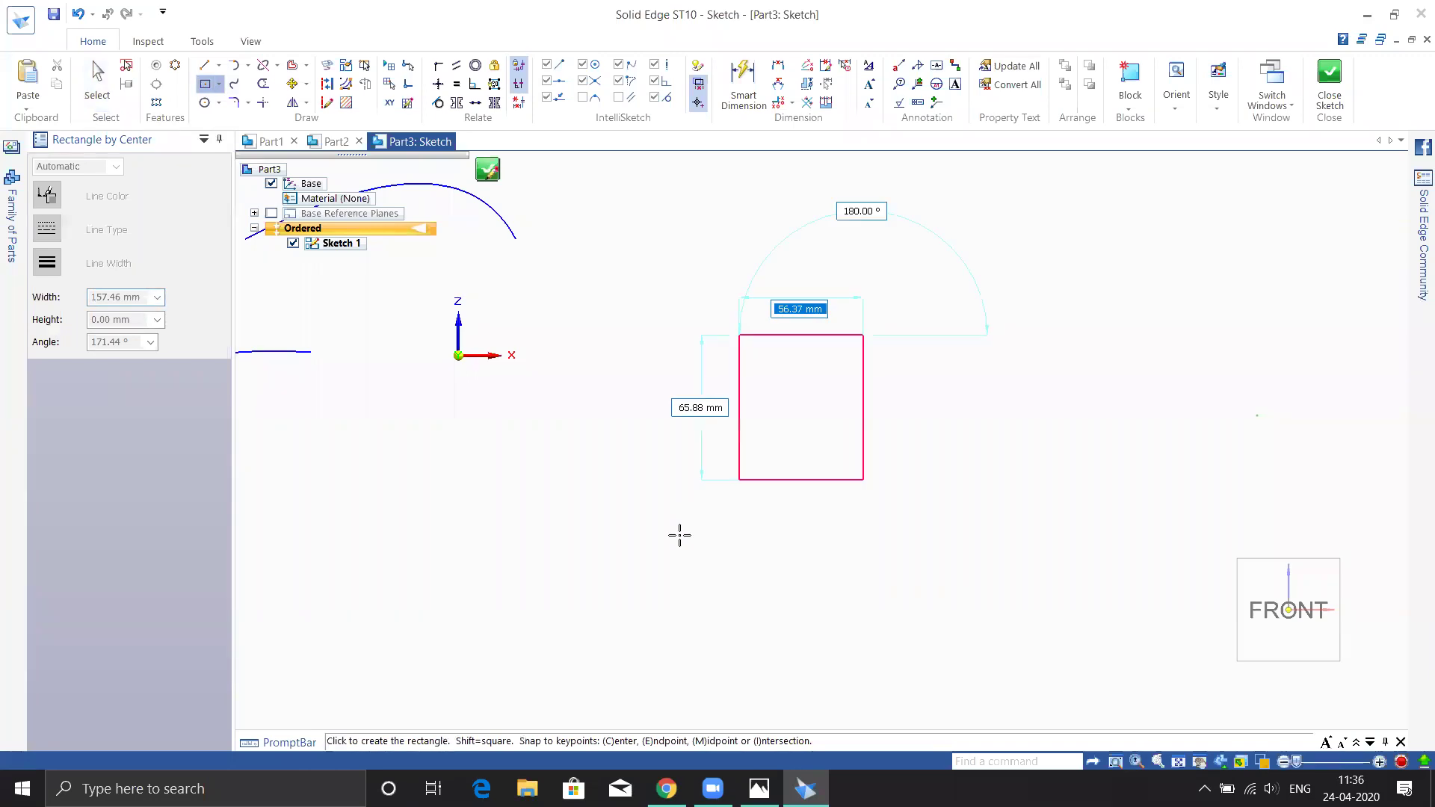
click(548, 562)
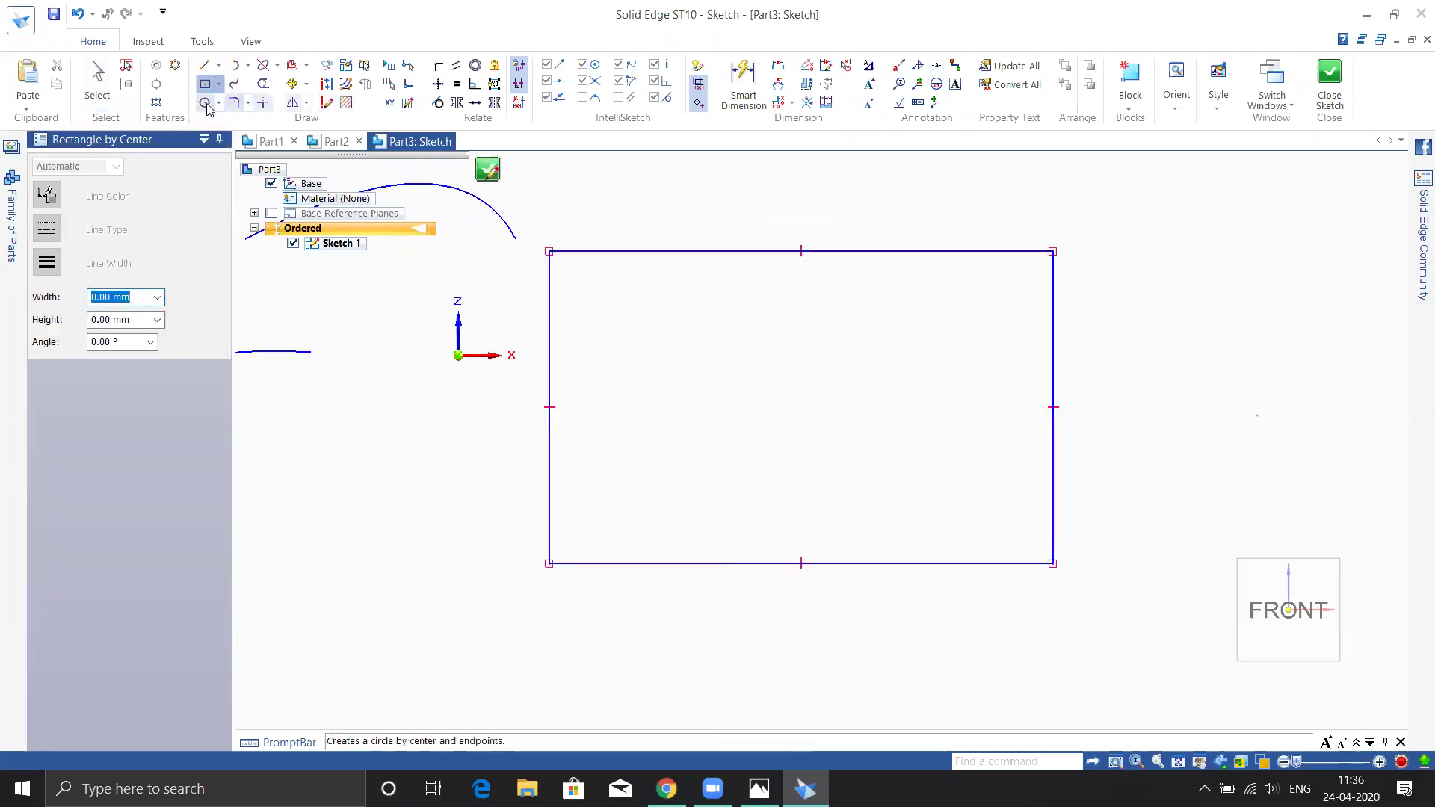
- Draw three circles by center point inside the rectangle: one upper left, one below the middle and one upper right
click(204, 102)
click(663, 340)
click(673, 374)
click(865, 456)
click(889, 499)
click(967, 323)
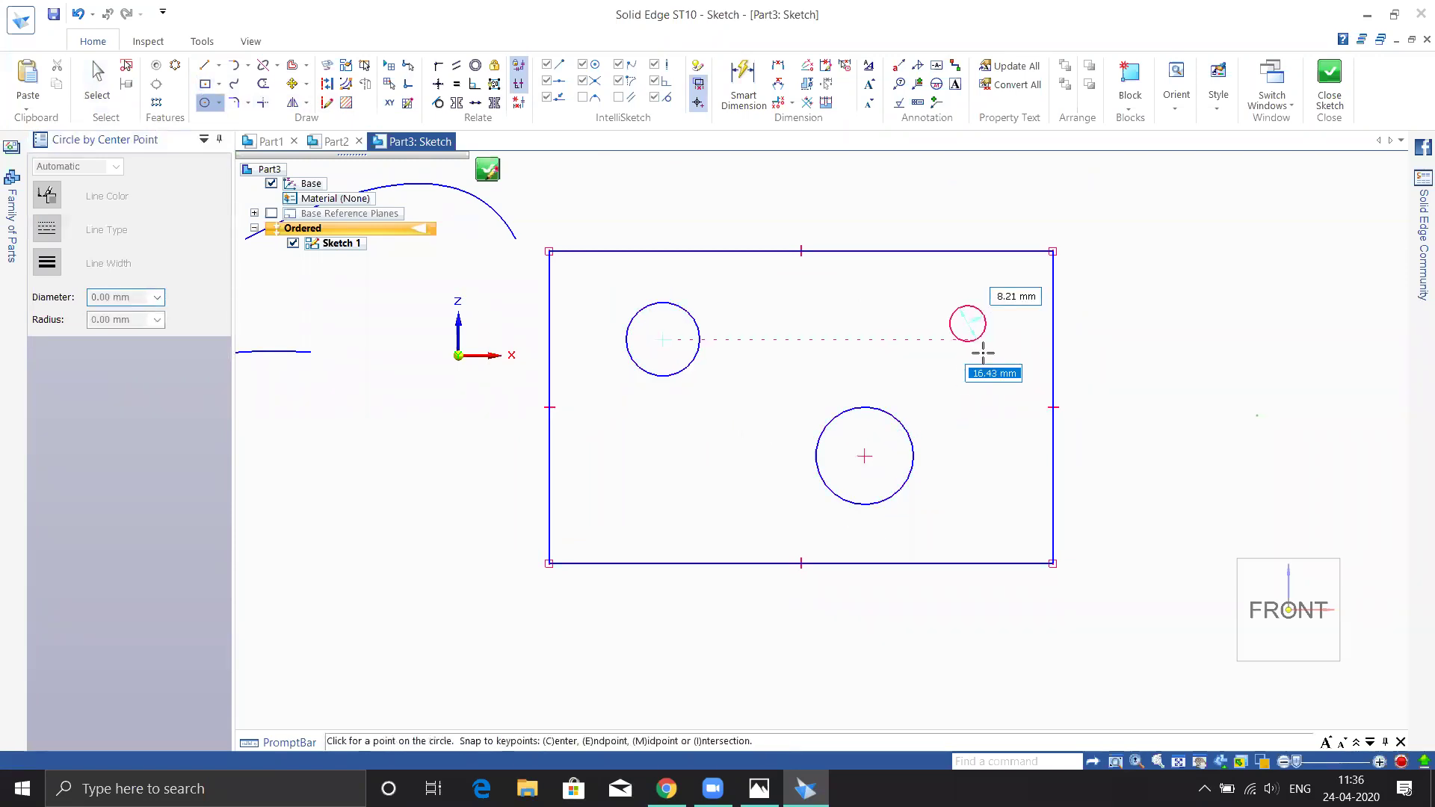
click(1078, 367)
key(Escape)
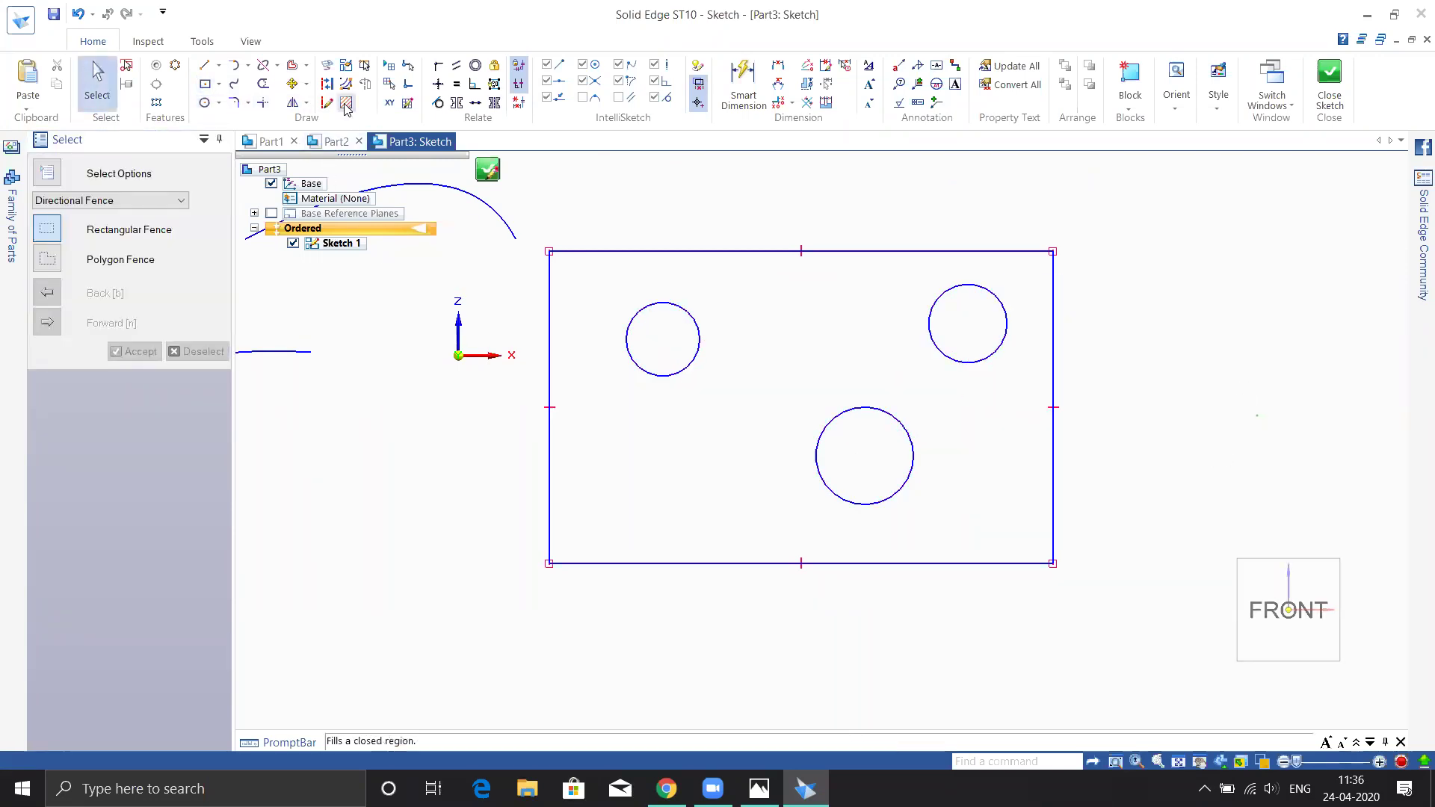
- Fill the rectangle around the circles with 45° hatching at 3.17 mm spacing, and the upper left circle at 10 mm spacing
click(346, 102)
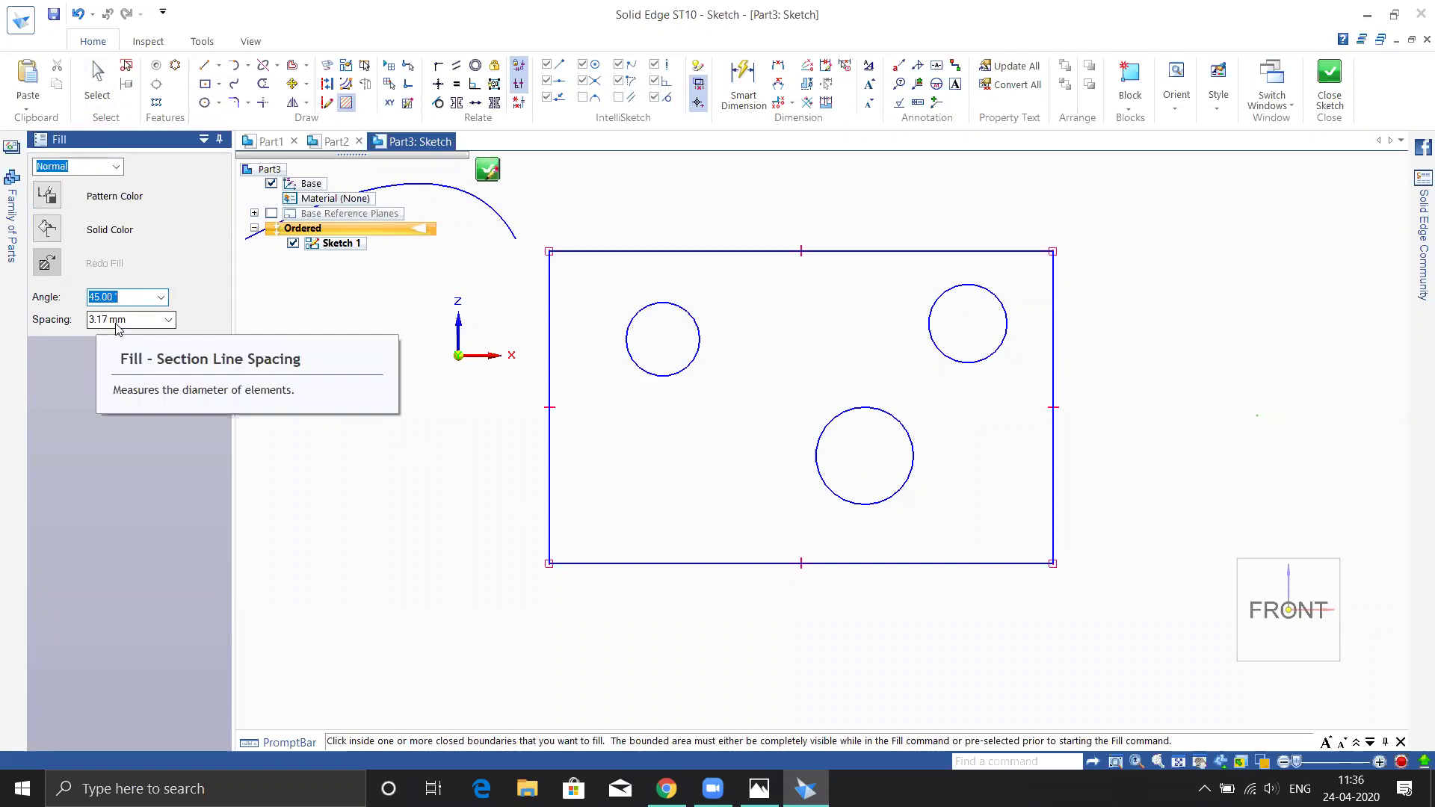
click(749, 498)
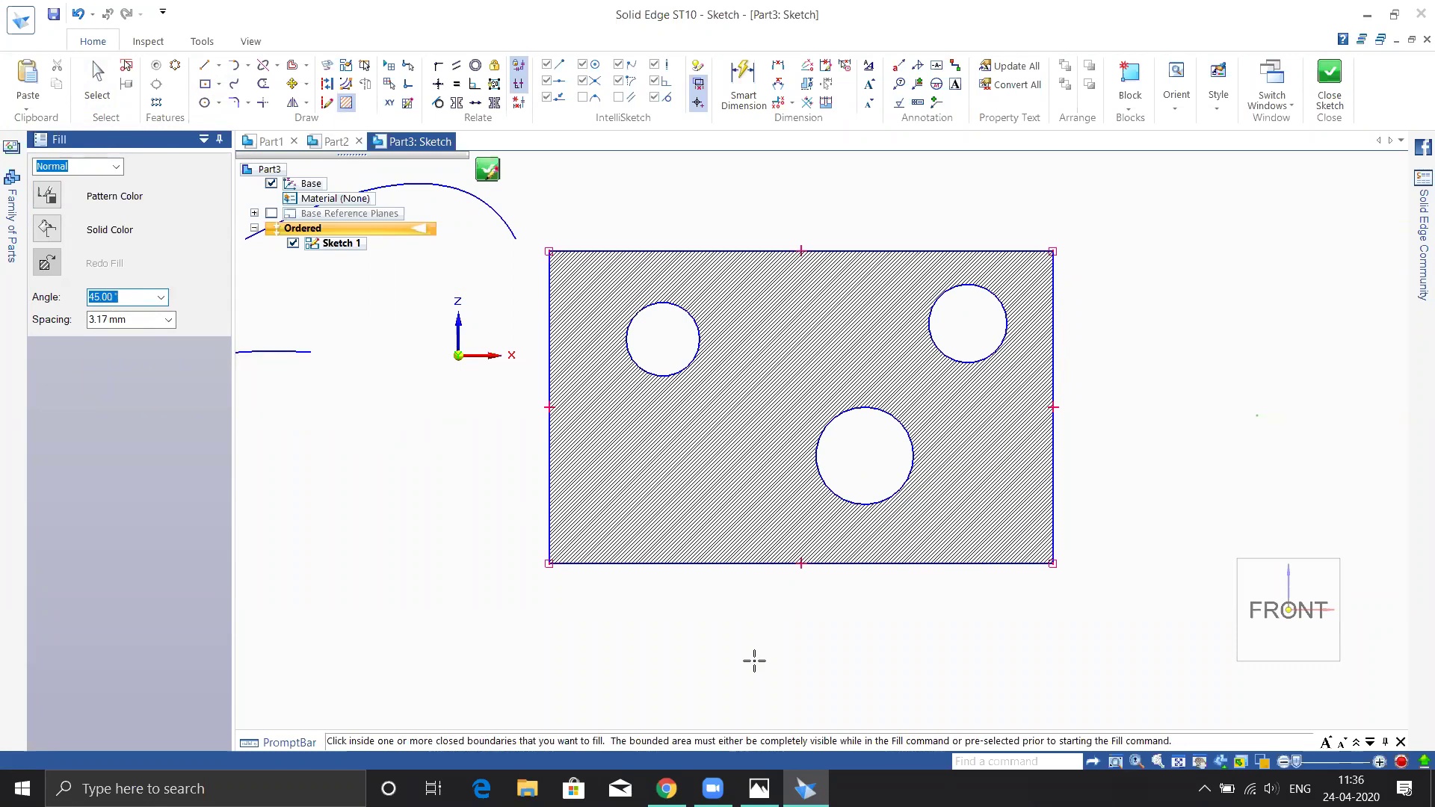
click(134, 321)
click(663, 349)
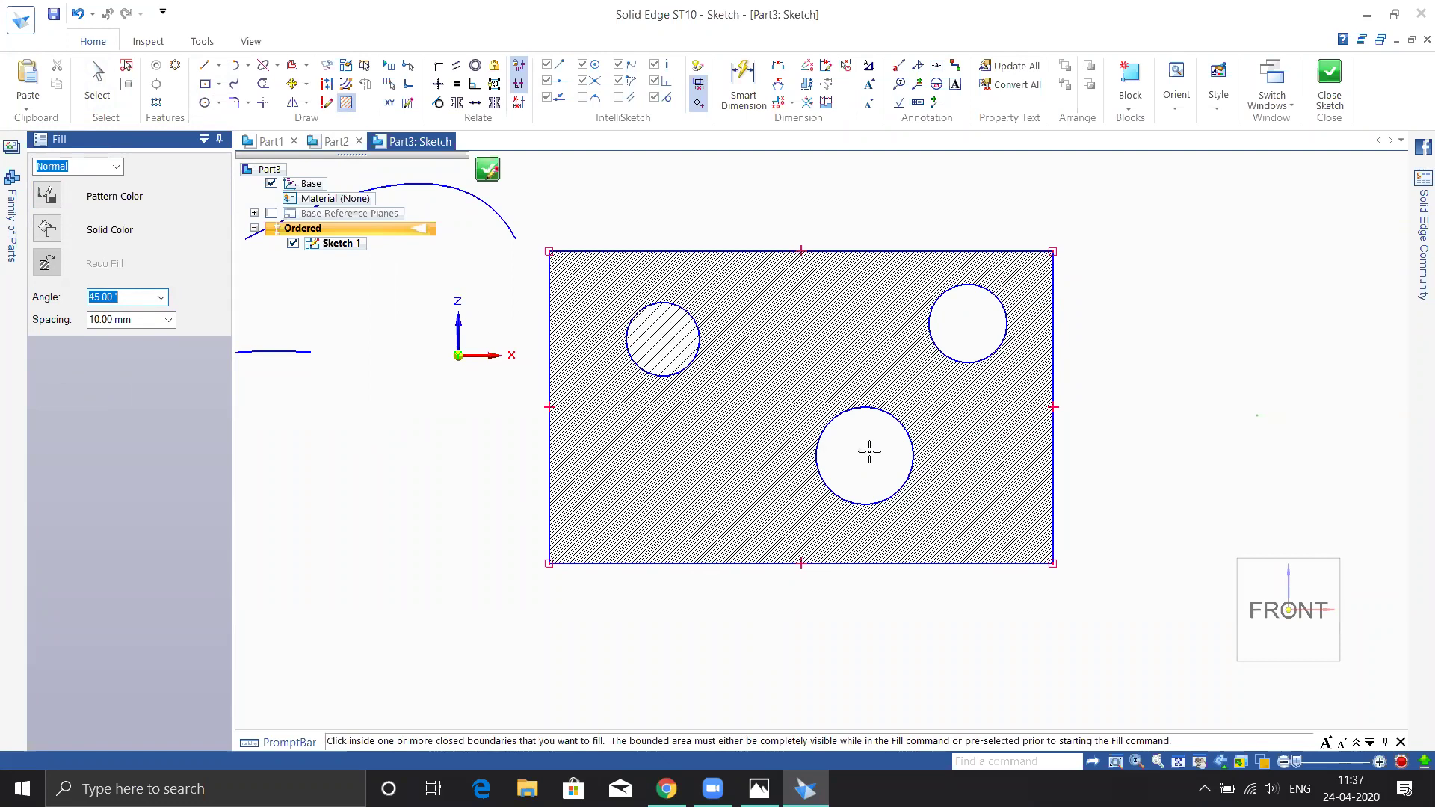
- Set the fill pattern color to magenta and hatch the lower middle circle
click(47, 195)
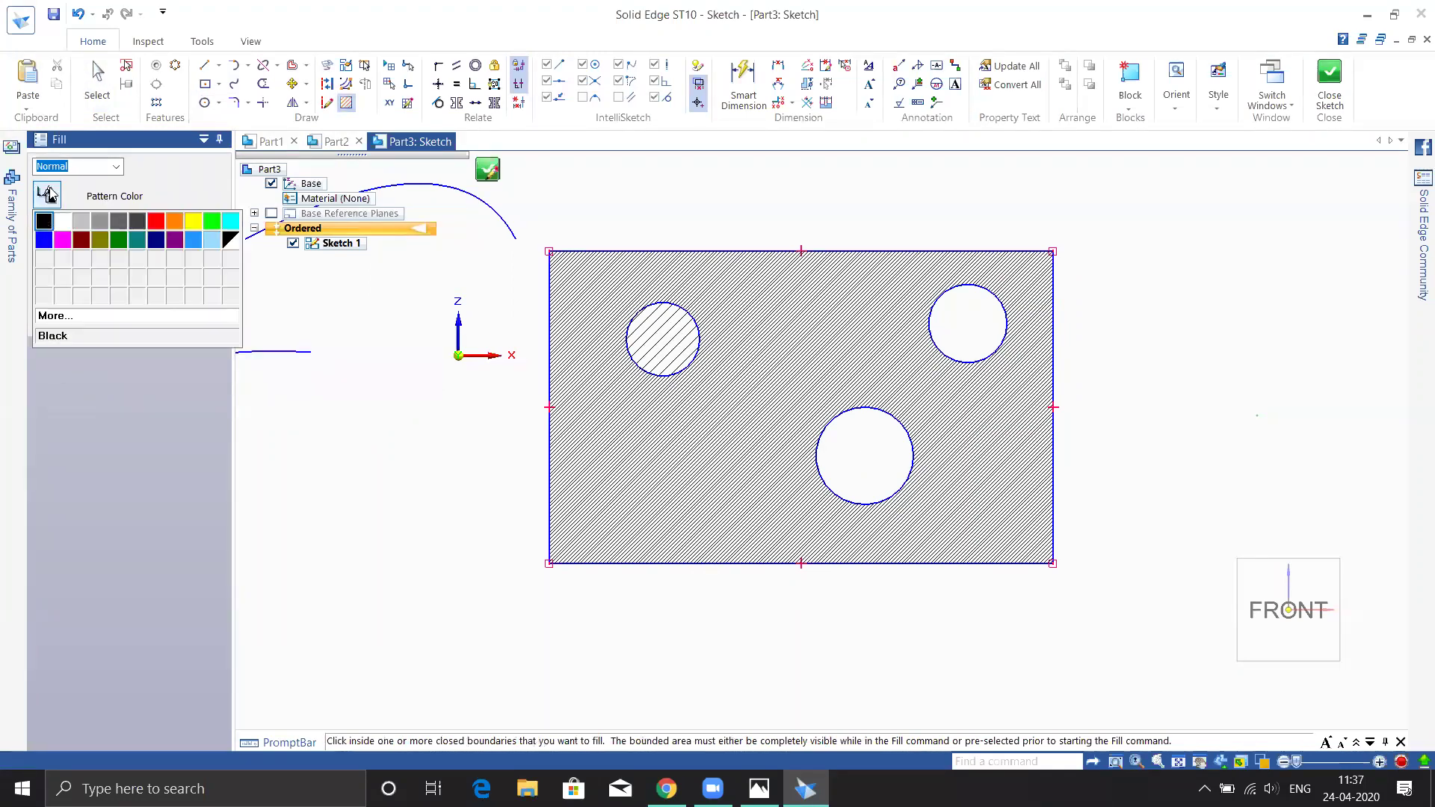
click(64, 240)
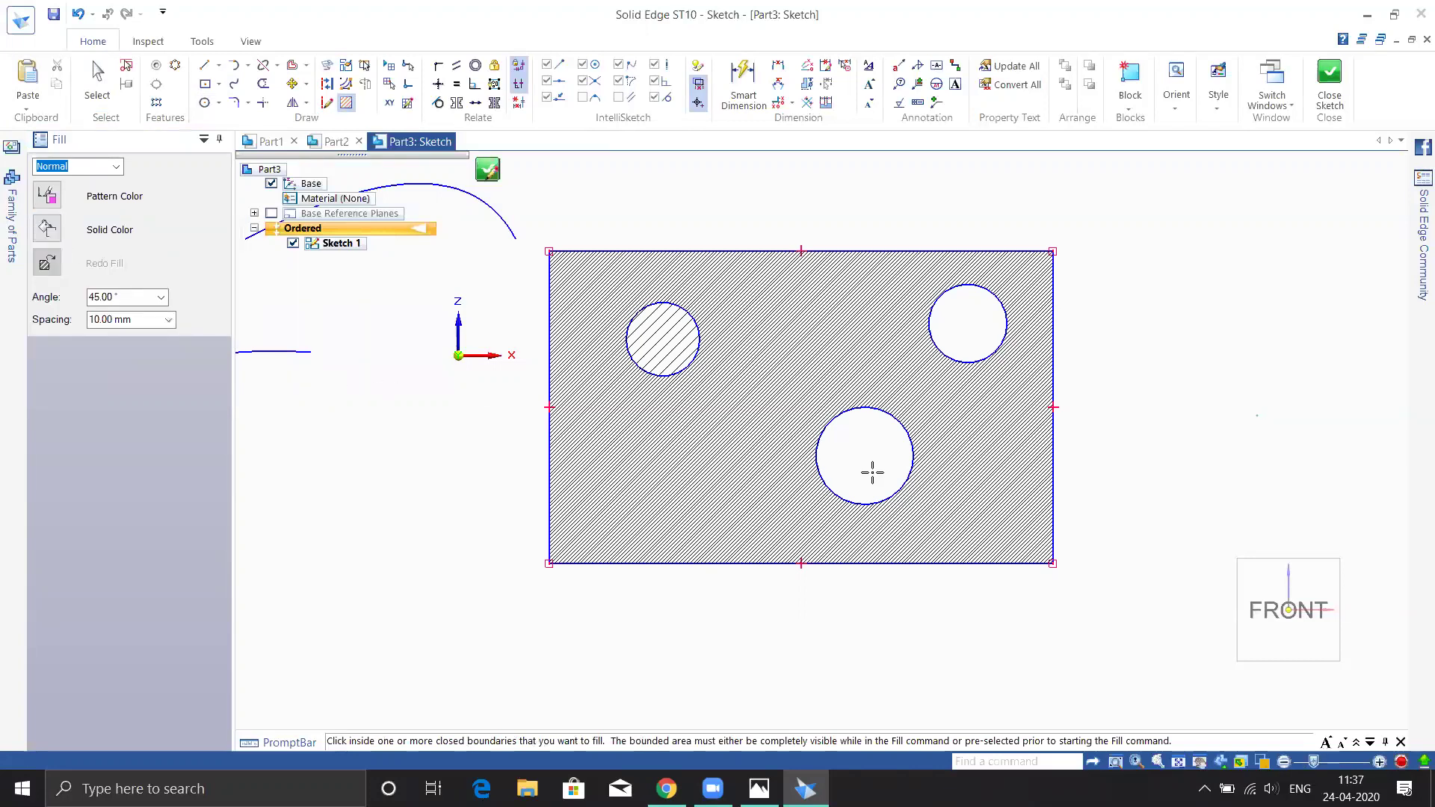
click(855, 457)
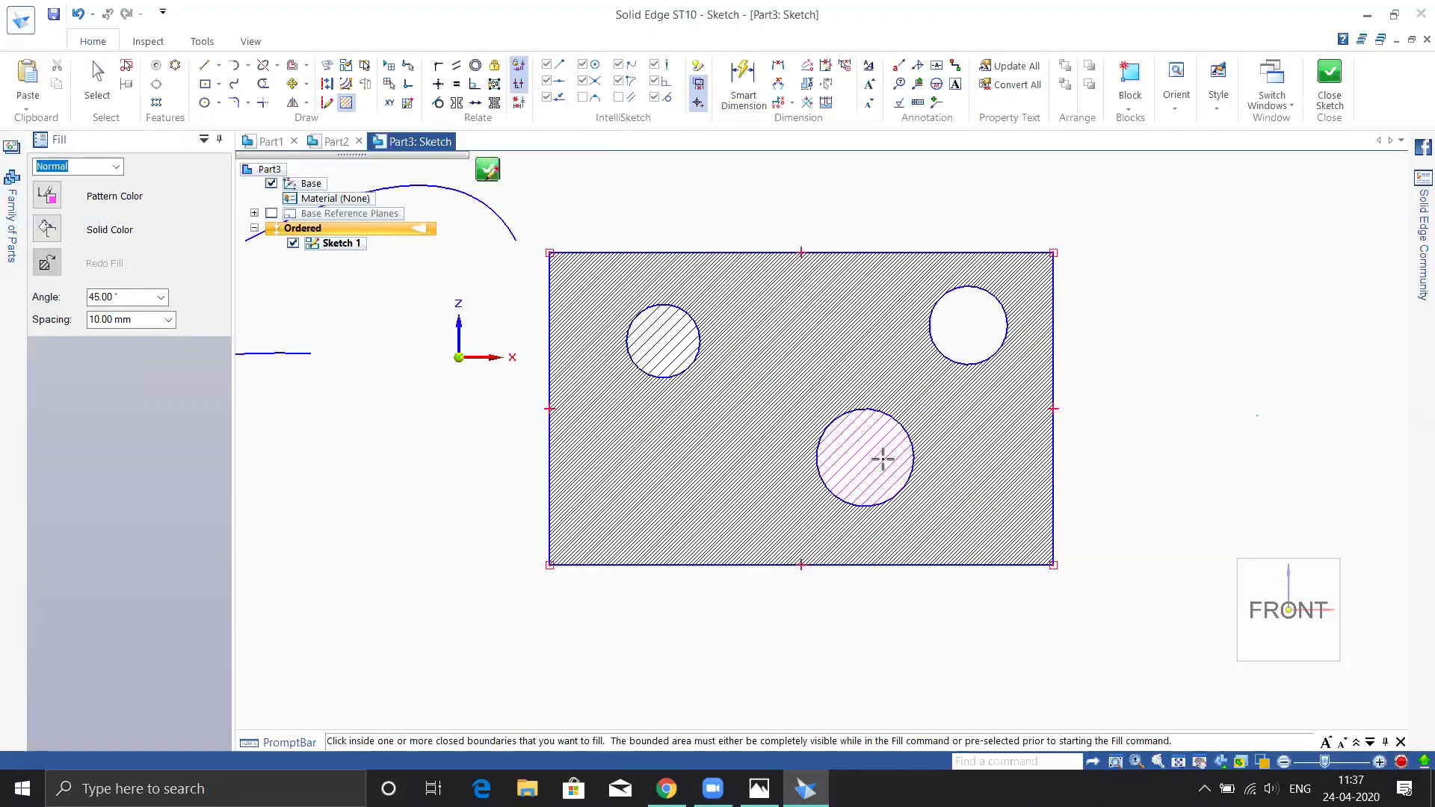
scroll(884, 458, up, 3)
scroll(880, 459, up, 2)
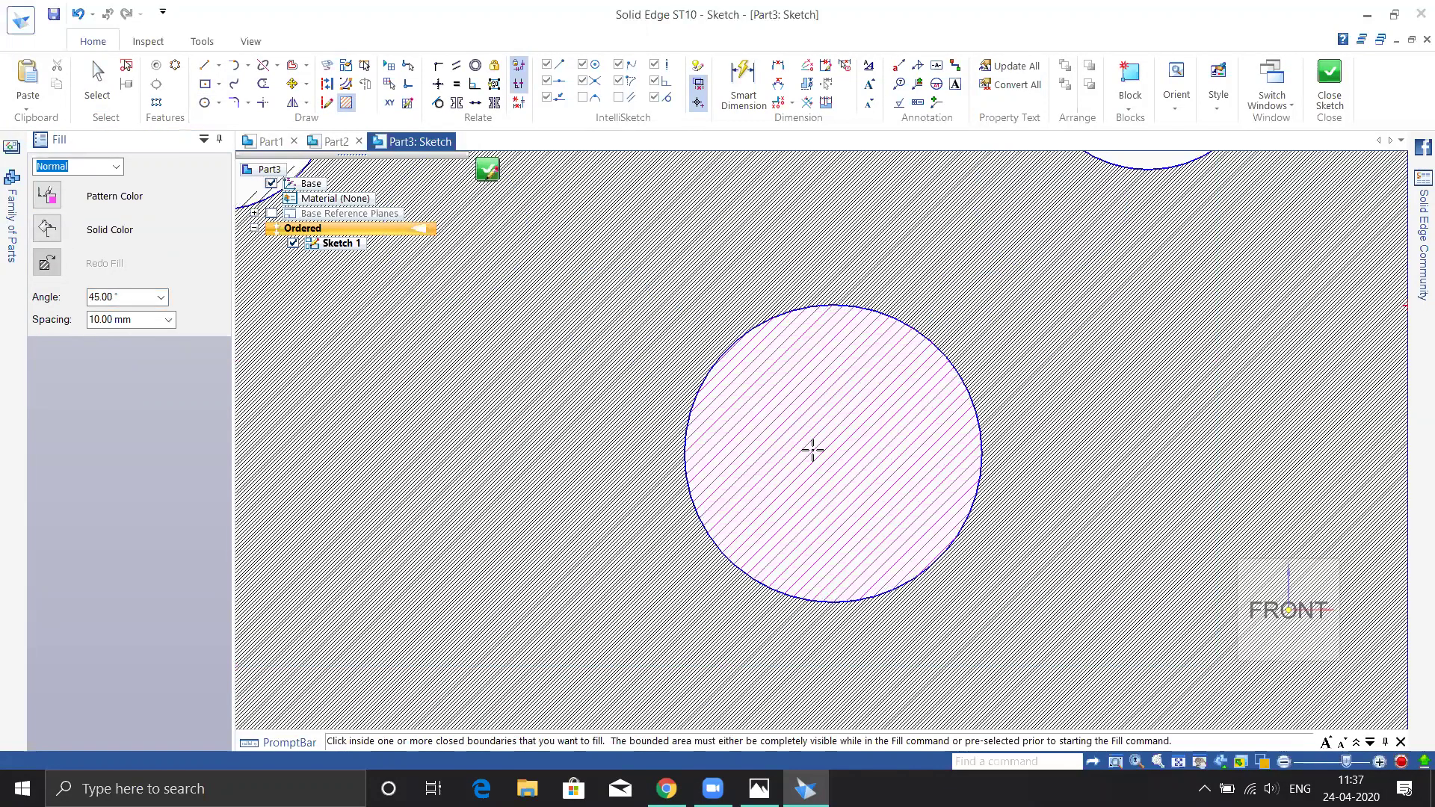
scroll(812, 449, down, 5)
key(Escape)
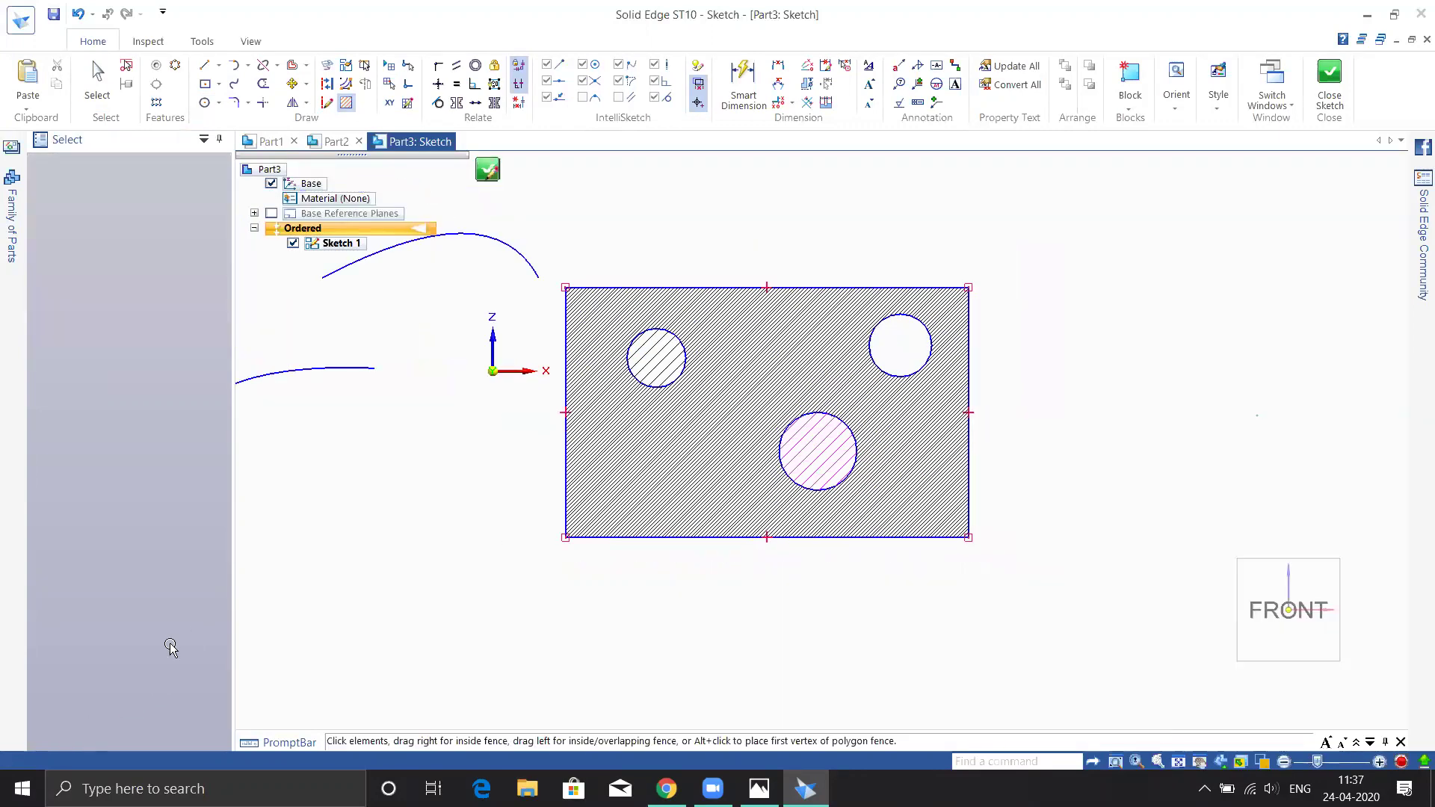
- Delete the hatch fills and all remaining sketch geometry, including both curves, the rectangle and the circles
click(717, 416)
key(Delete)
mouse_move(531, 478)
shift+middle_down()
mouse_move(680, 436)
mouse_move(630, 446)
shift+middle_up()
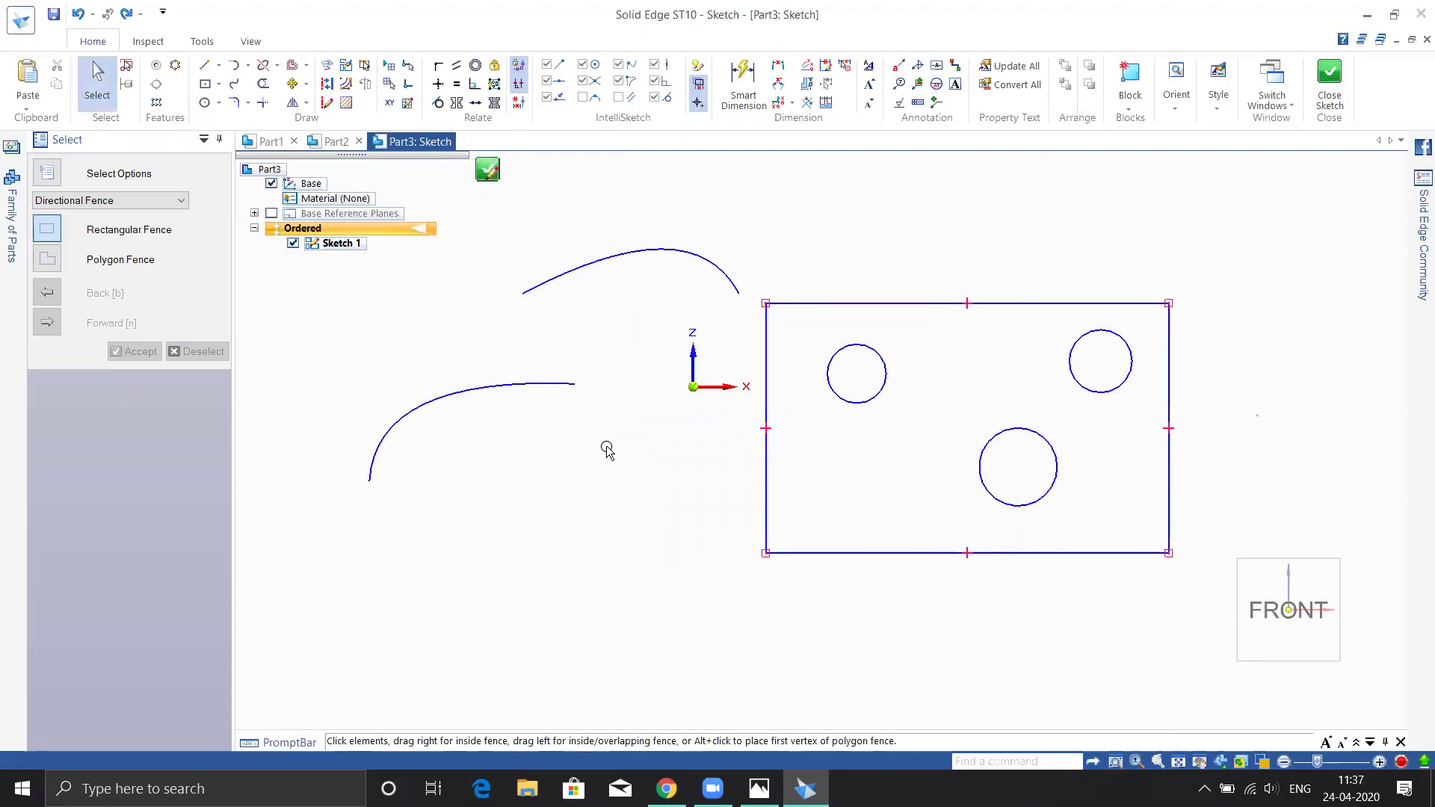
scroll(641, 421, down, 2)
scroll(635, 419, up, 1)
drag(402, 251, 1121, 631)
key(Delete)
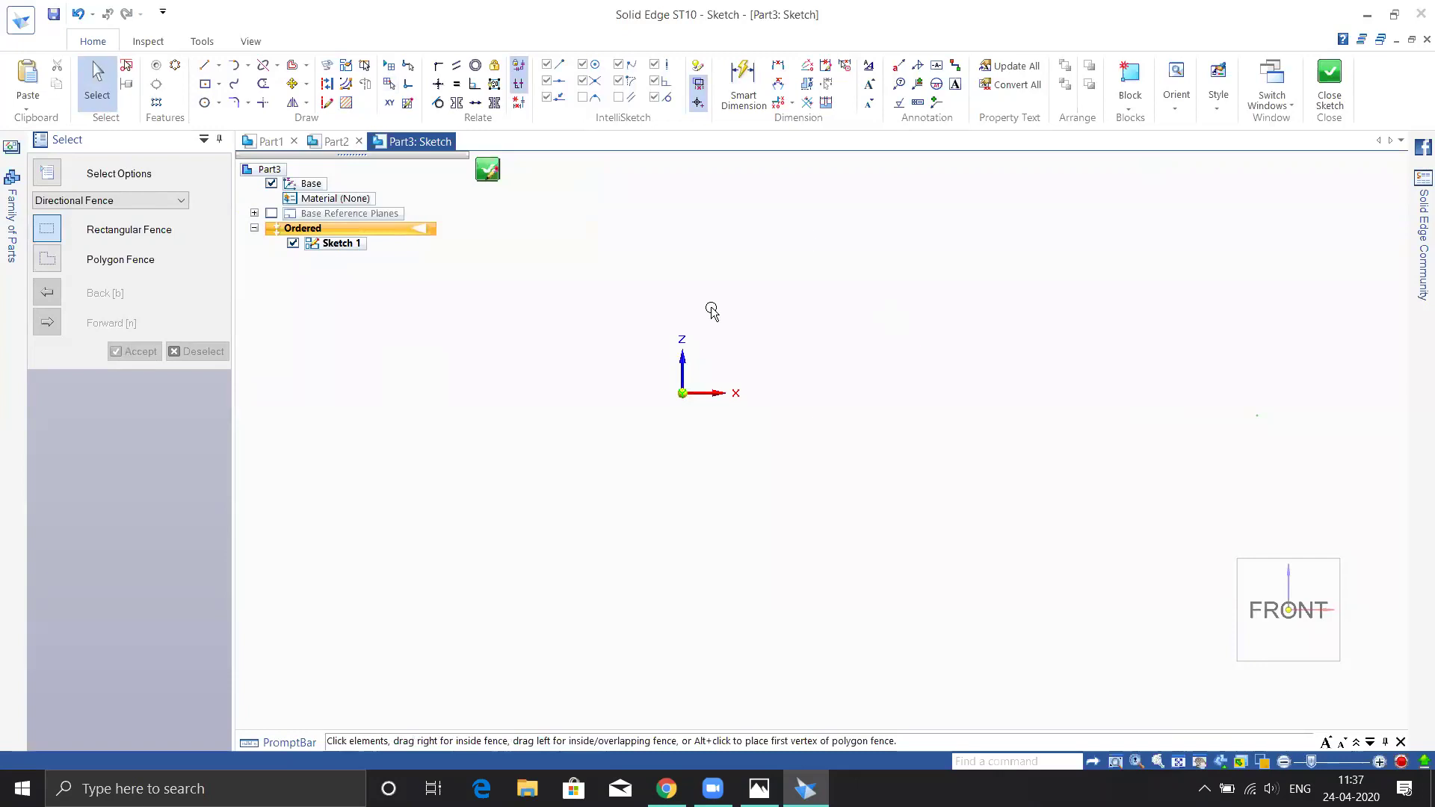
- Draw a small rectangle by center above the origin and a steep sloping line to the left of it
click(205, 83)
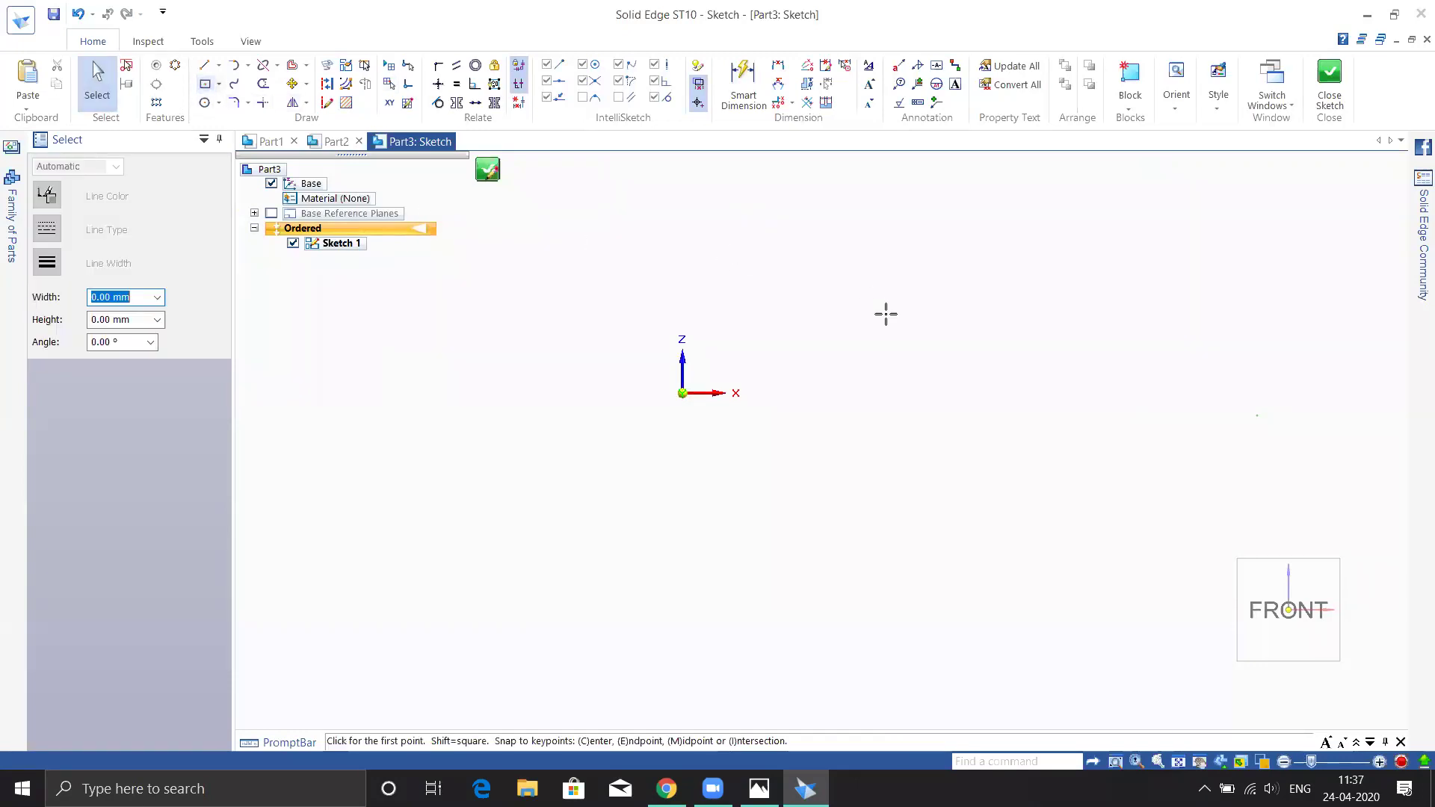
click(790, 222)
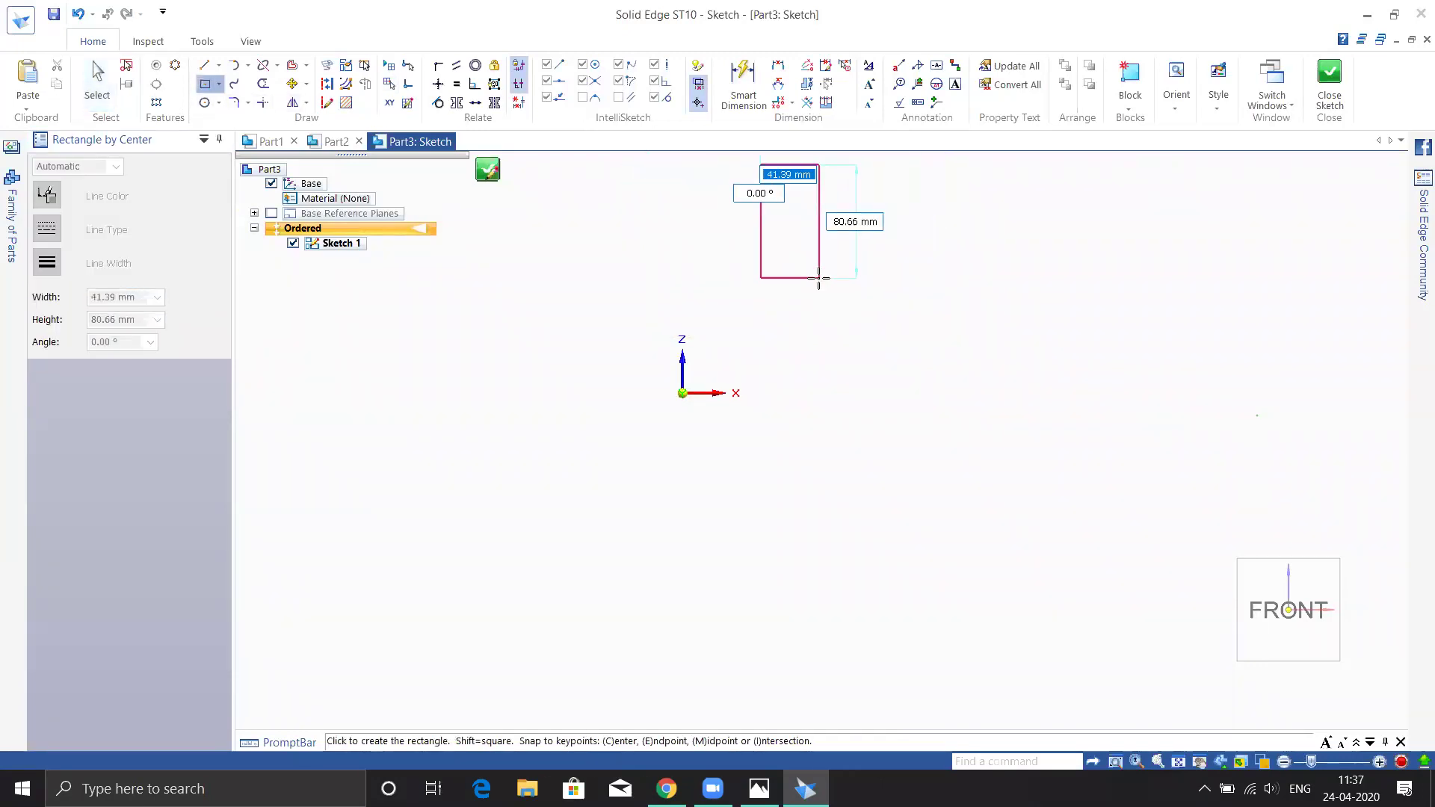
click(842, 289)
shift+middle_drag(888, 388, 819, 545)
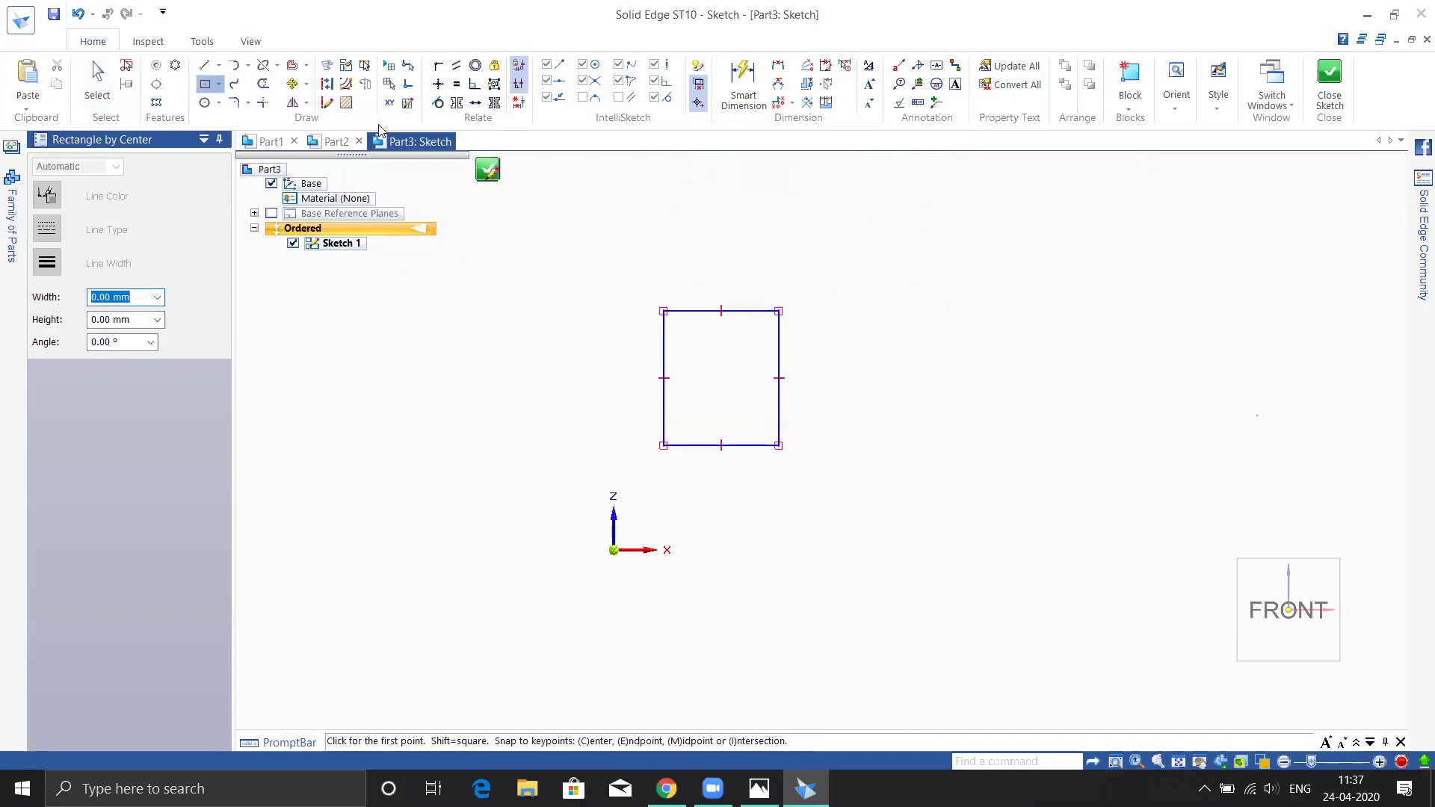
click(206, 67)
click(613, 222)
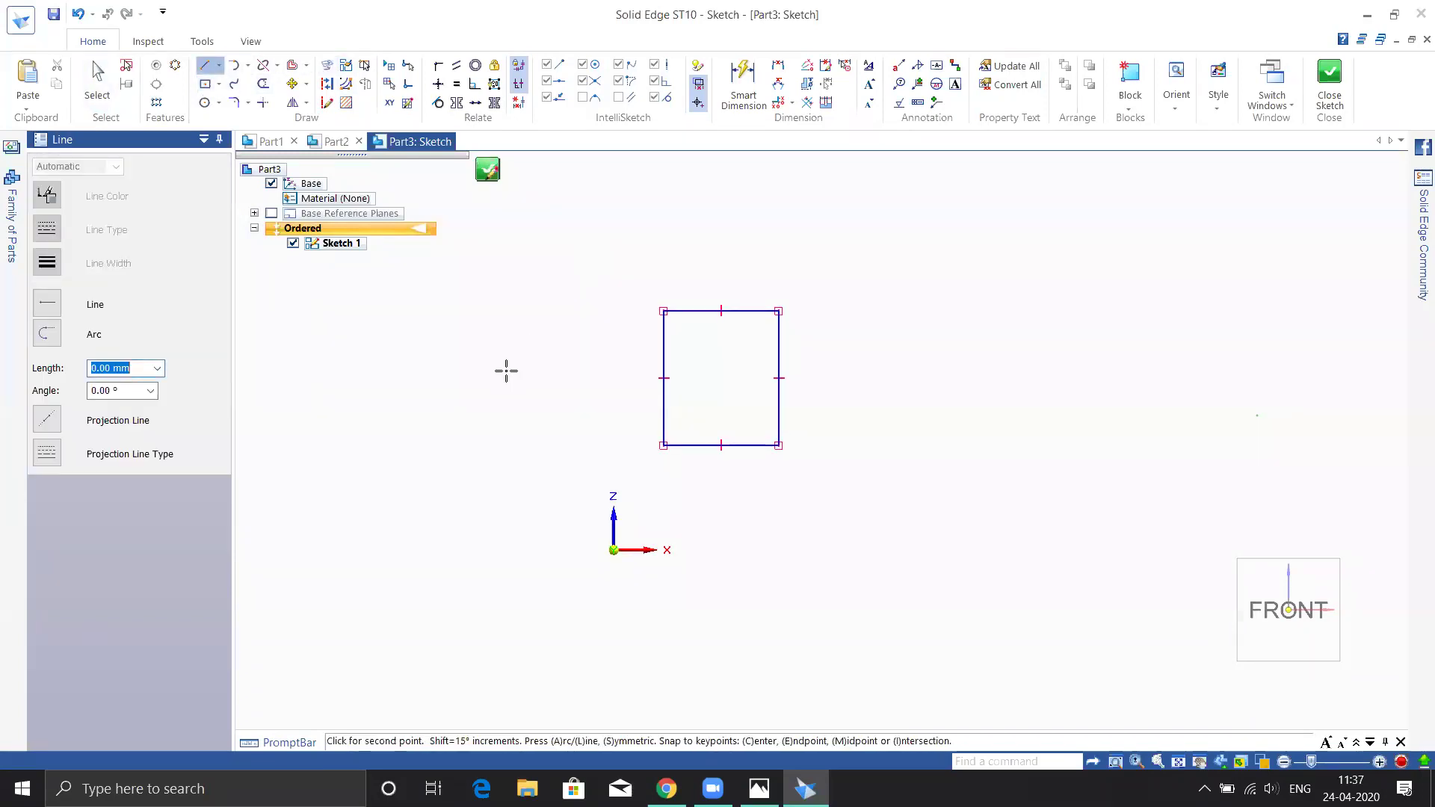
click(465, 423)
key(Escape)
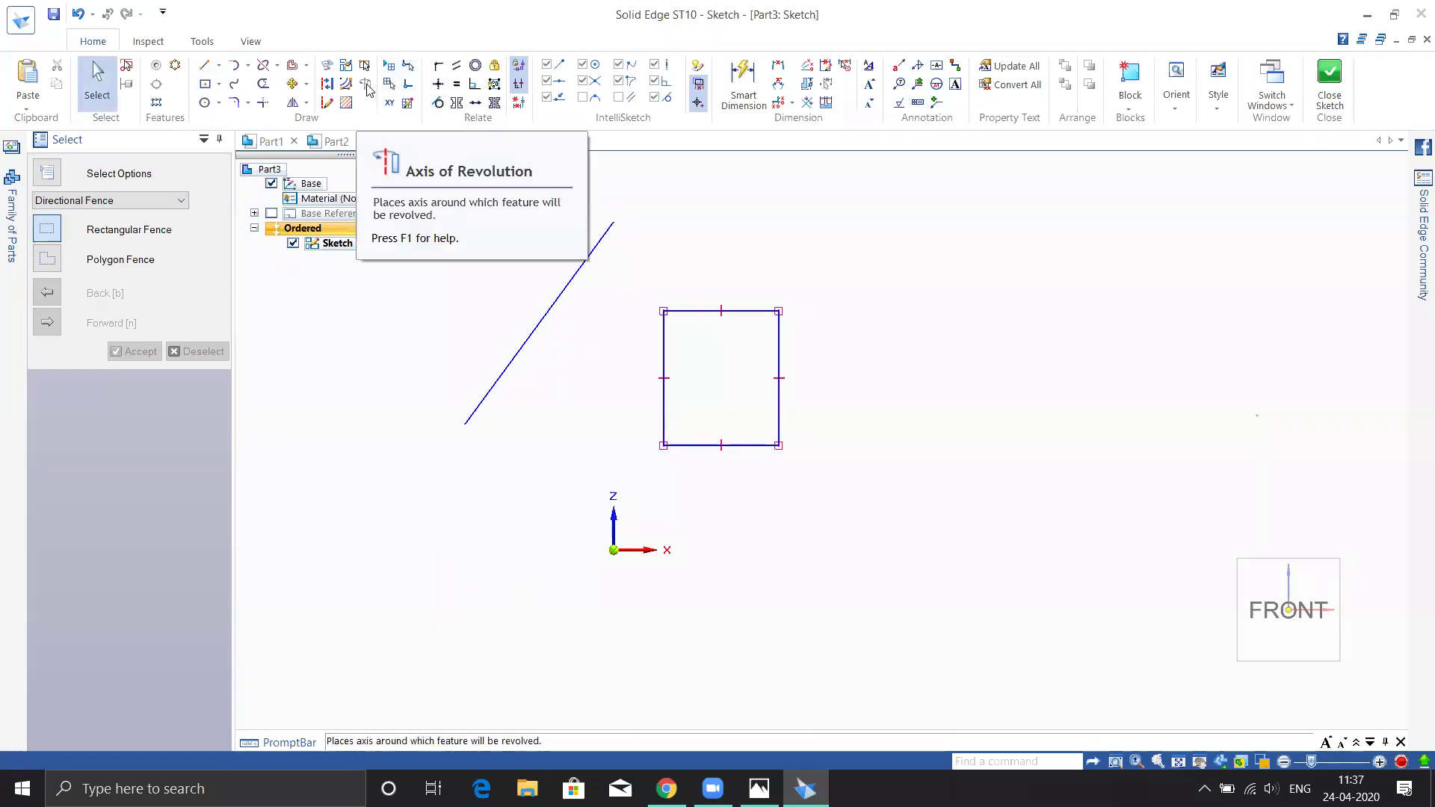
- Delete the sloping line and the rectangle together
click(537, 325)
click(569, 539)
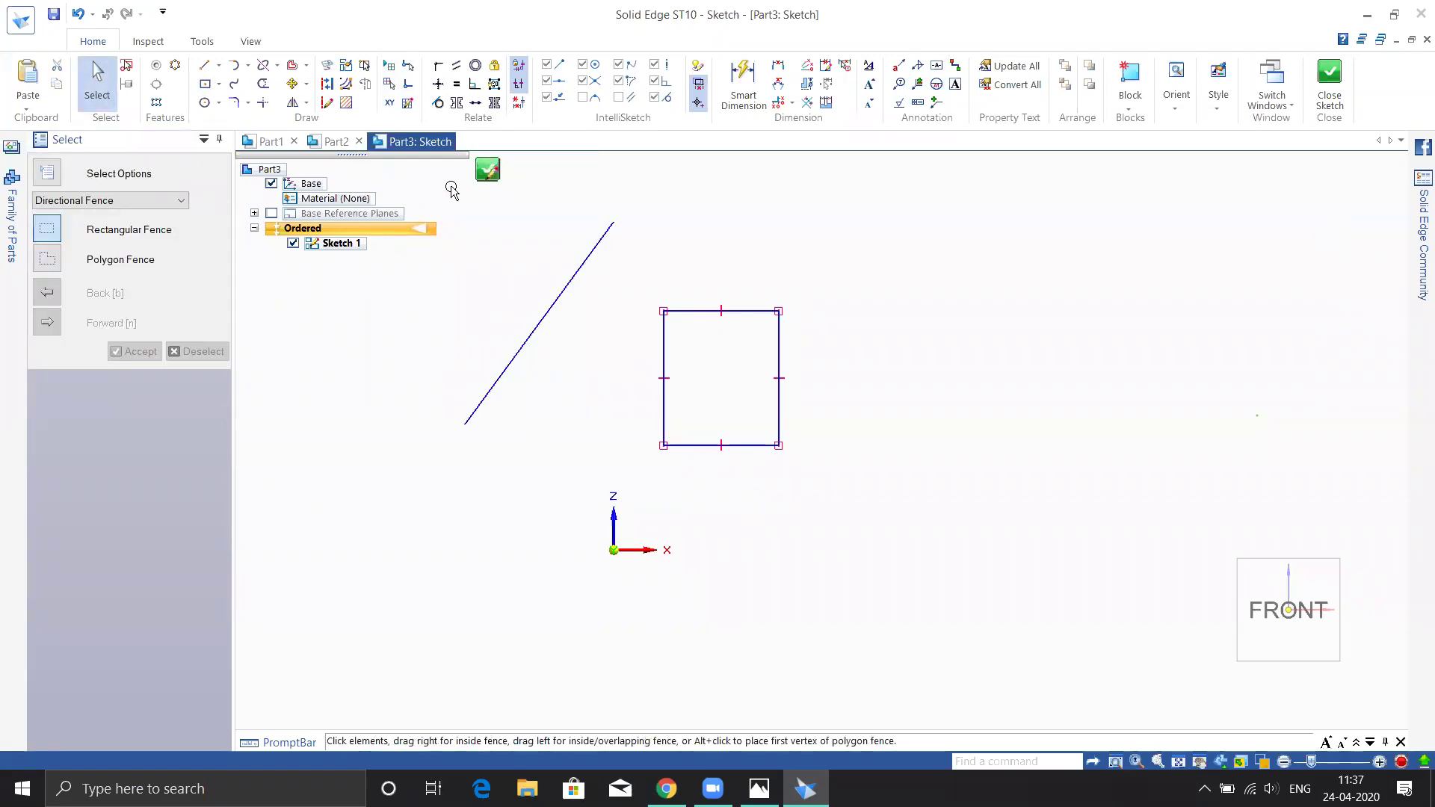
drag(429, 191, 904, 538)
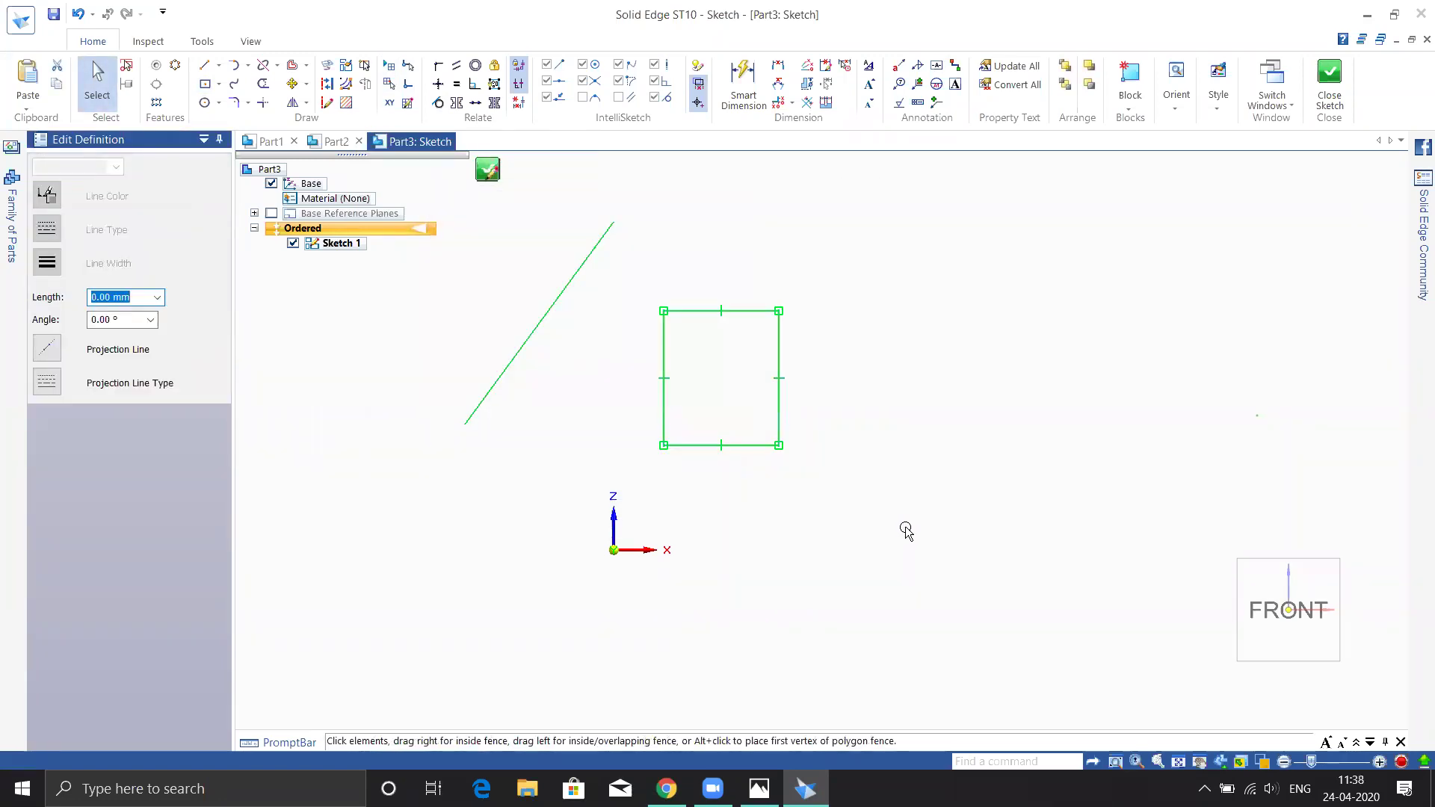
key(Delete)
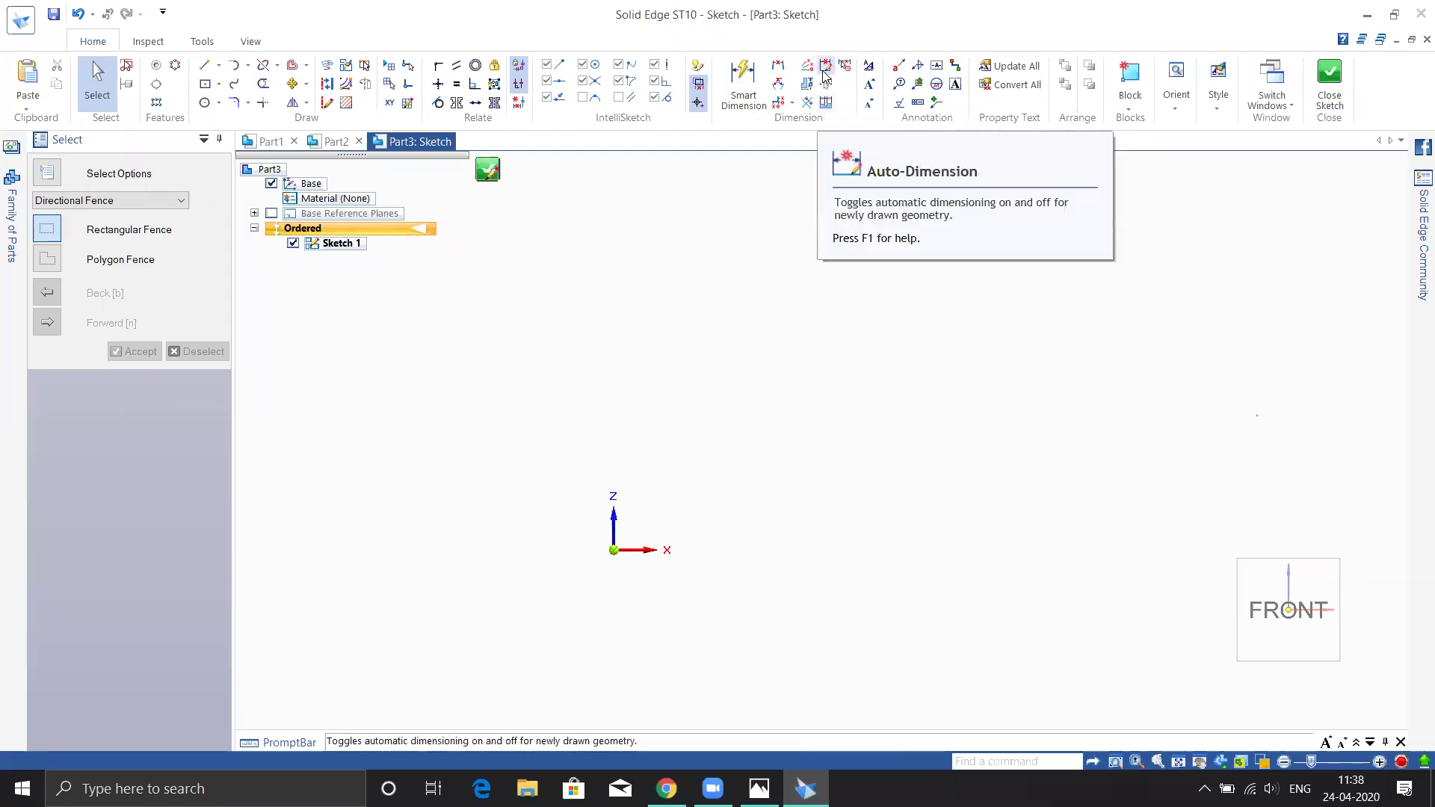
- Draw a rectangle by center about 194 mm wide and 128 mm high, above and to the right of the origin
click(205, 84)
click(820, 360)
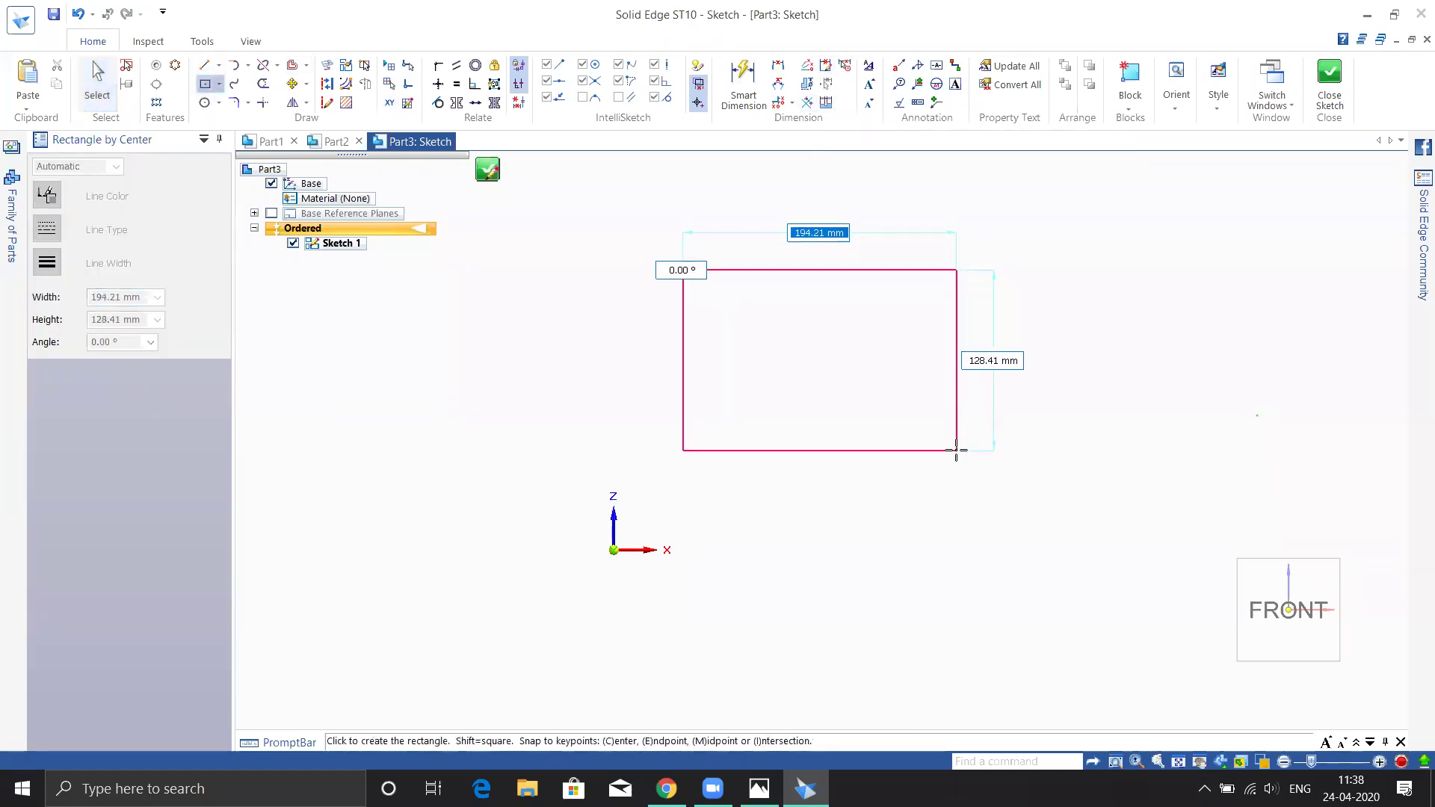
click(958, 449)
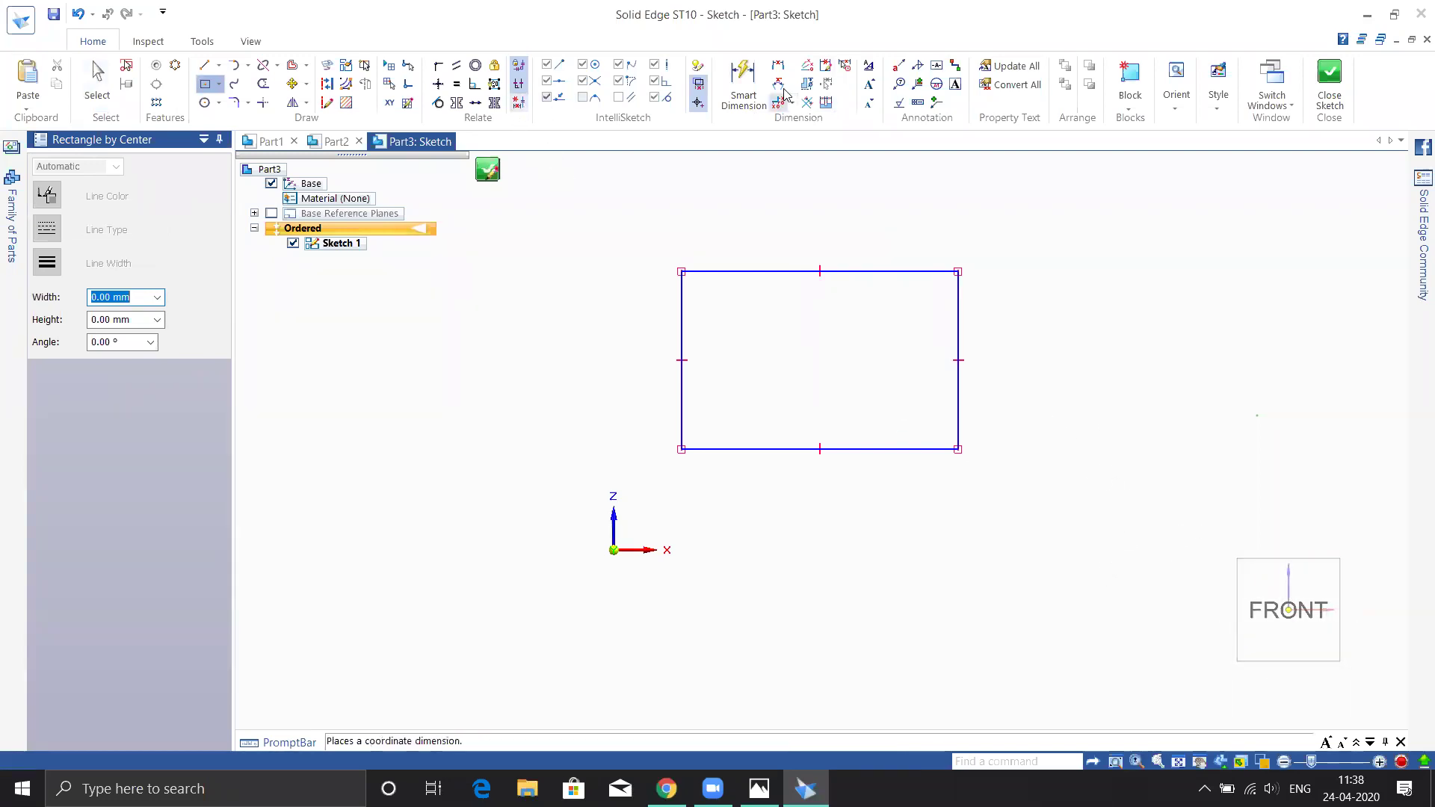
- Turn on Auto-Dimension and draw a second rectangle by center, about 170 × 110 mm, below the first one
click(828, 67)
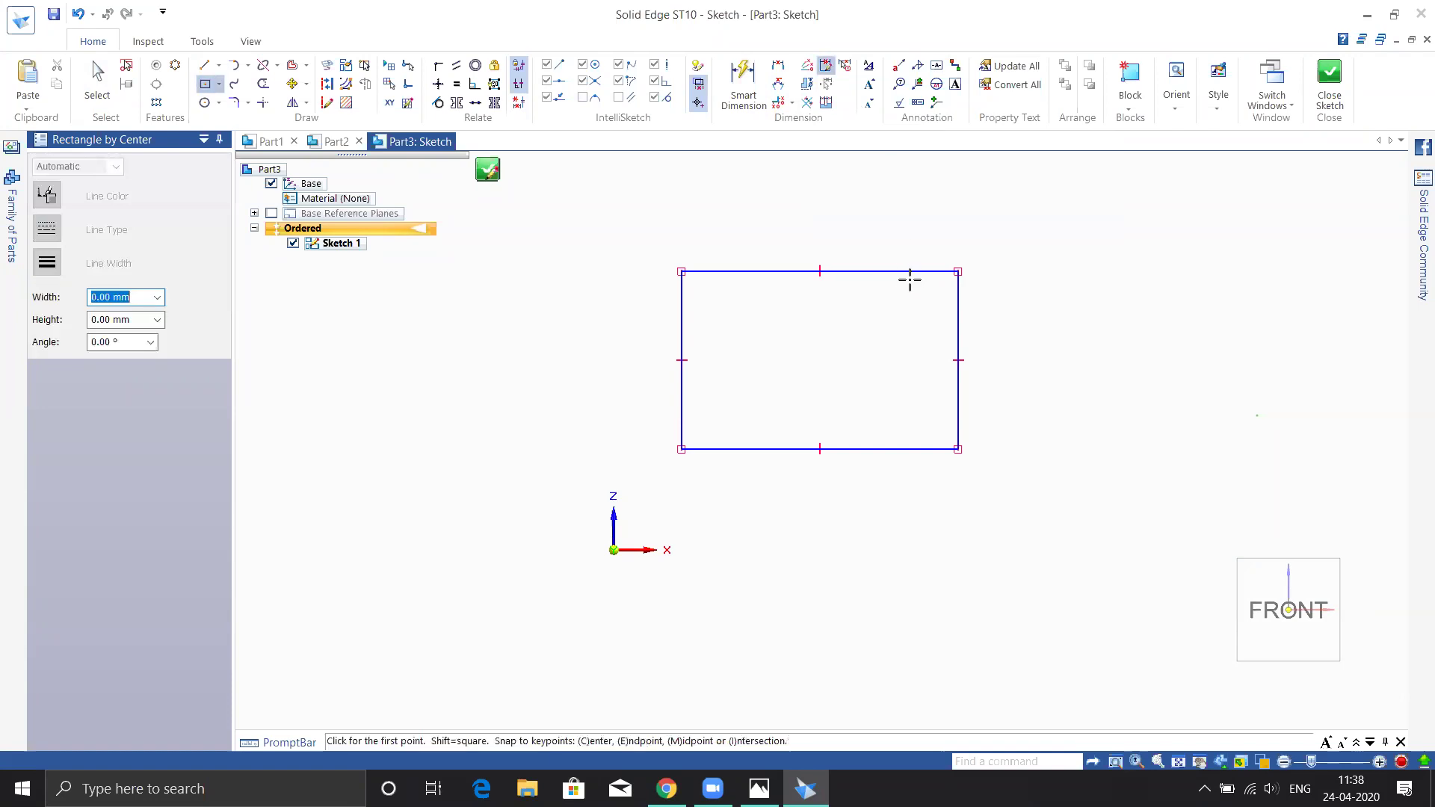
middle_drag(854, 434, 757, 244)
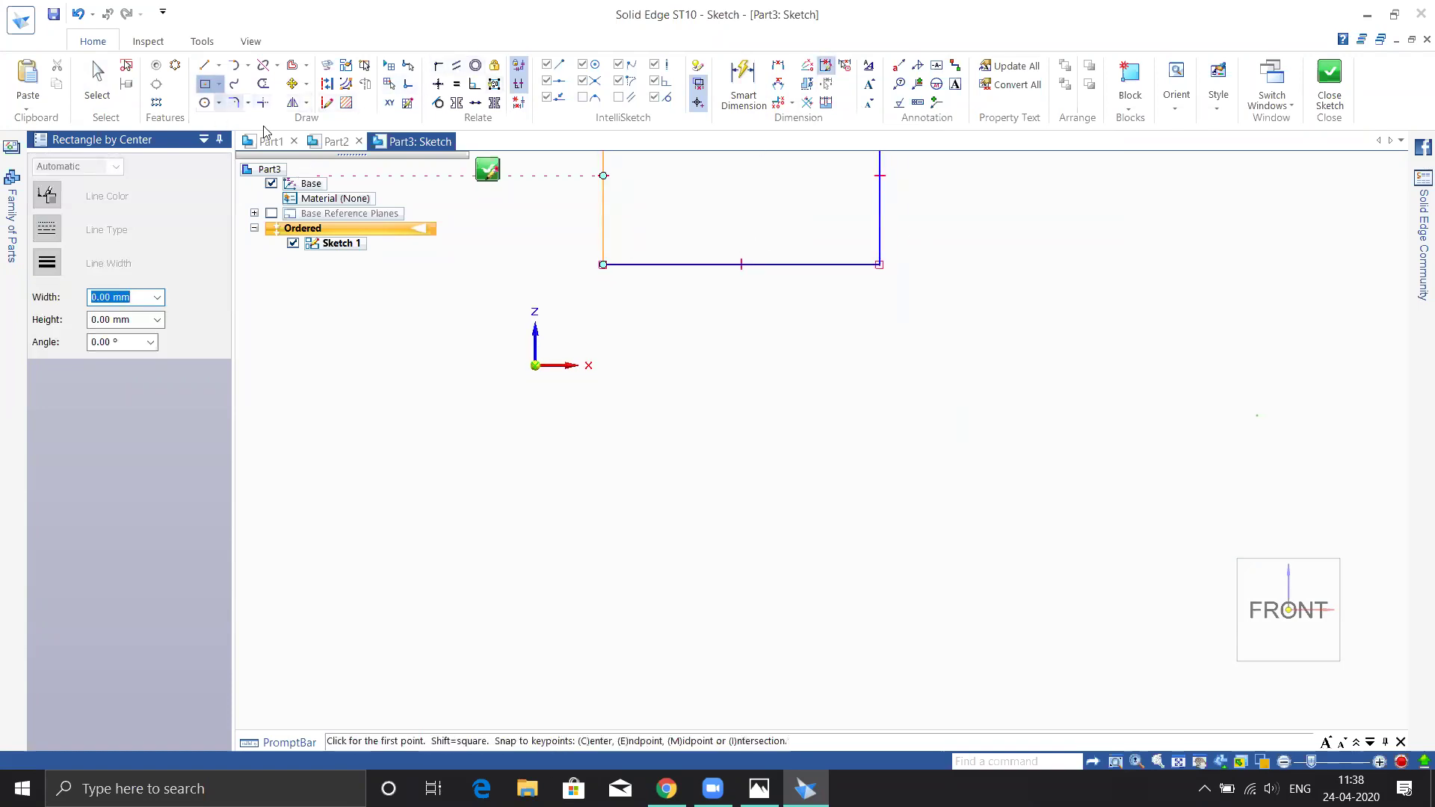
click(723, 426)
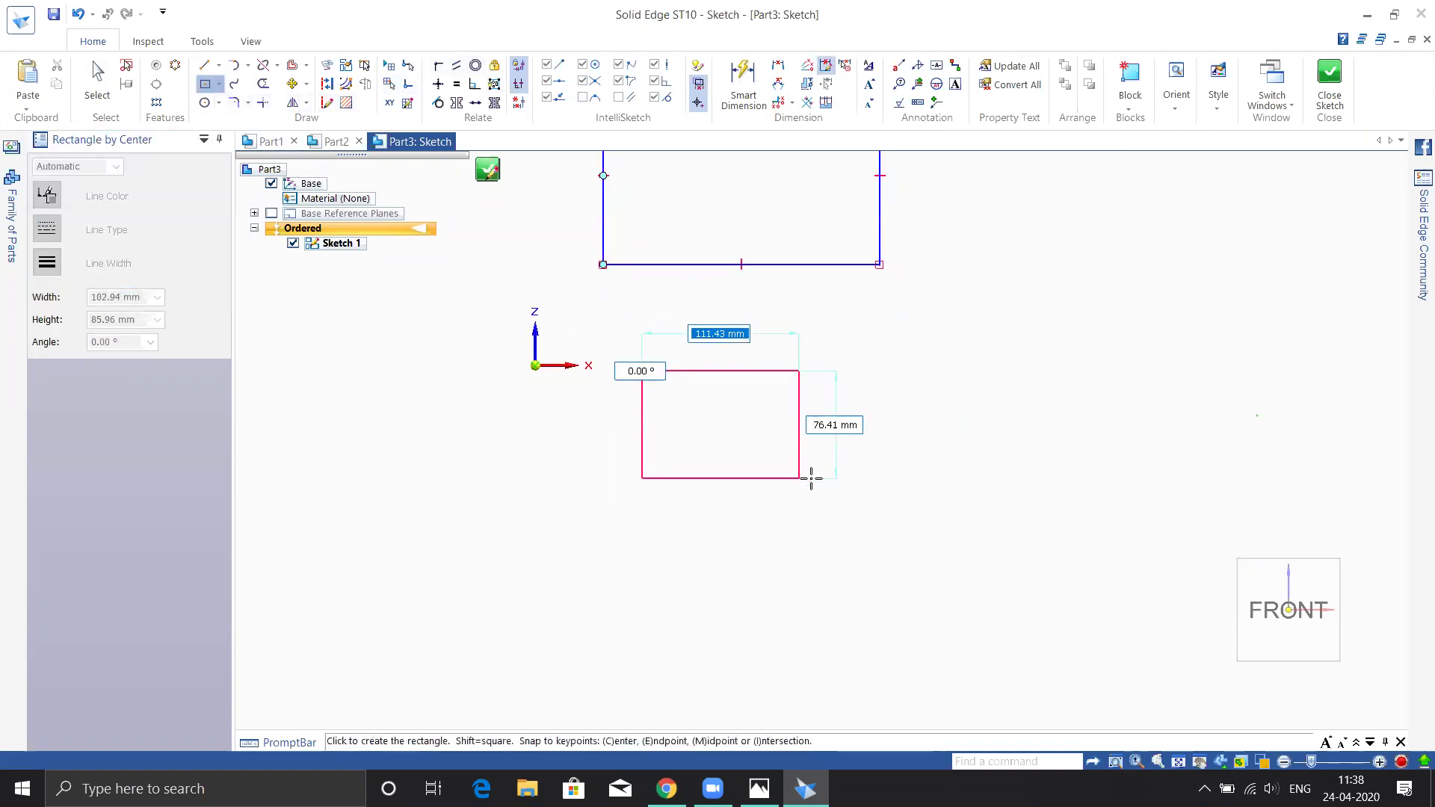
click(840, 503)
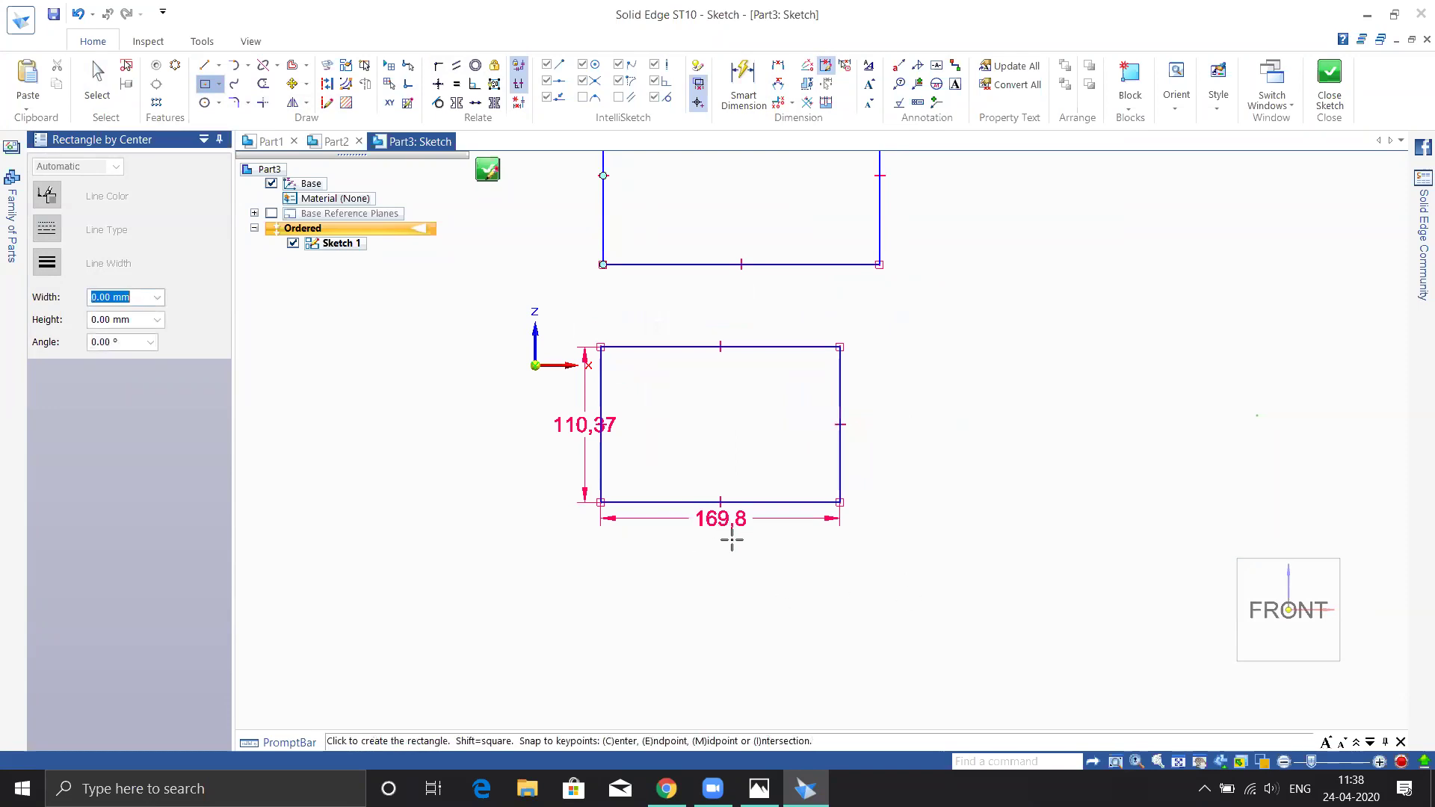
key(Escape)
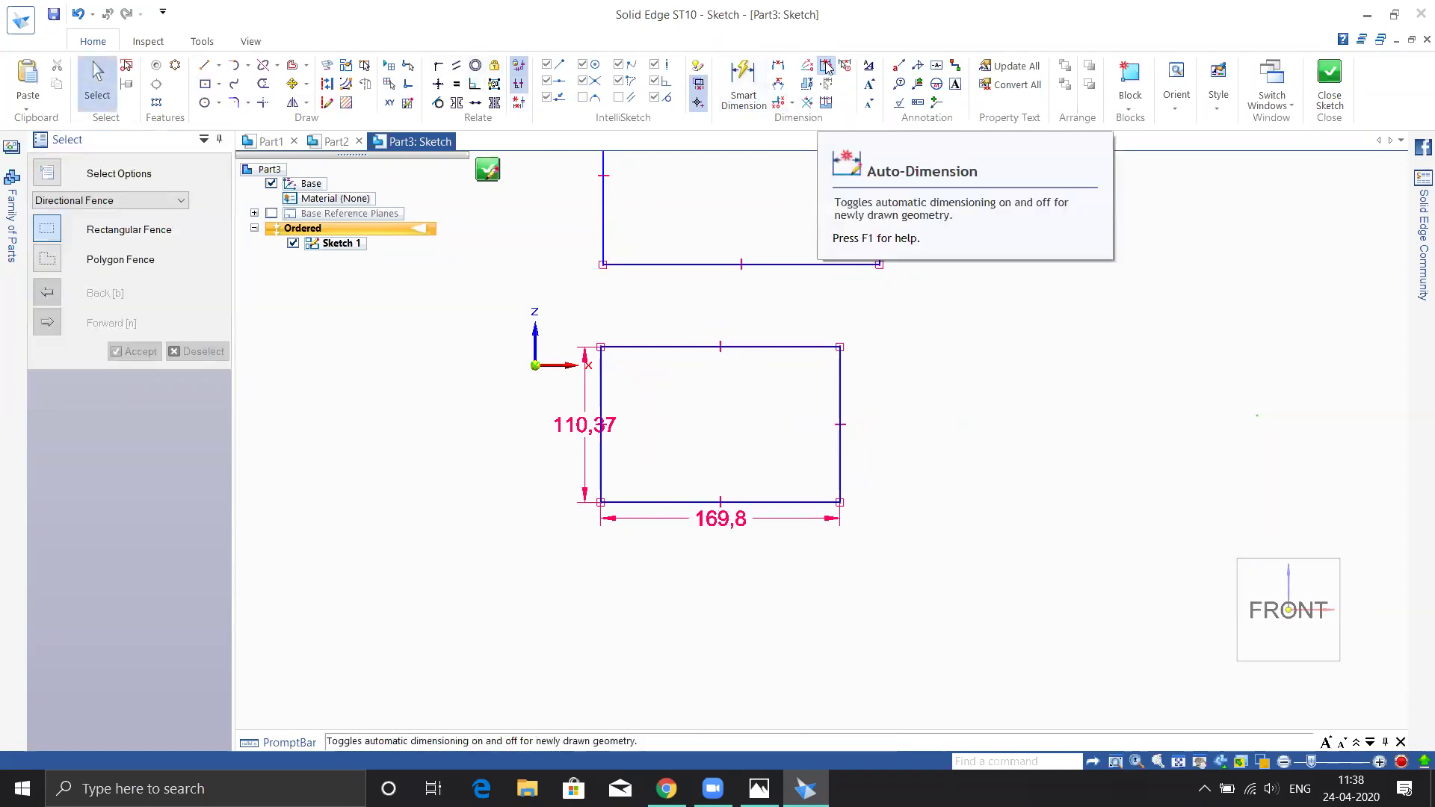
- Undo the drawing of both rectangles
key(ctrl+z)
key(ctrl+z)
key(ctrl+z)
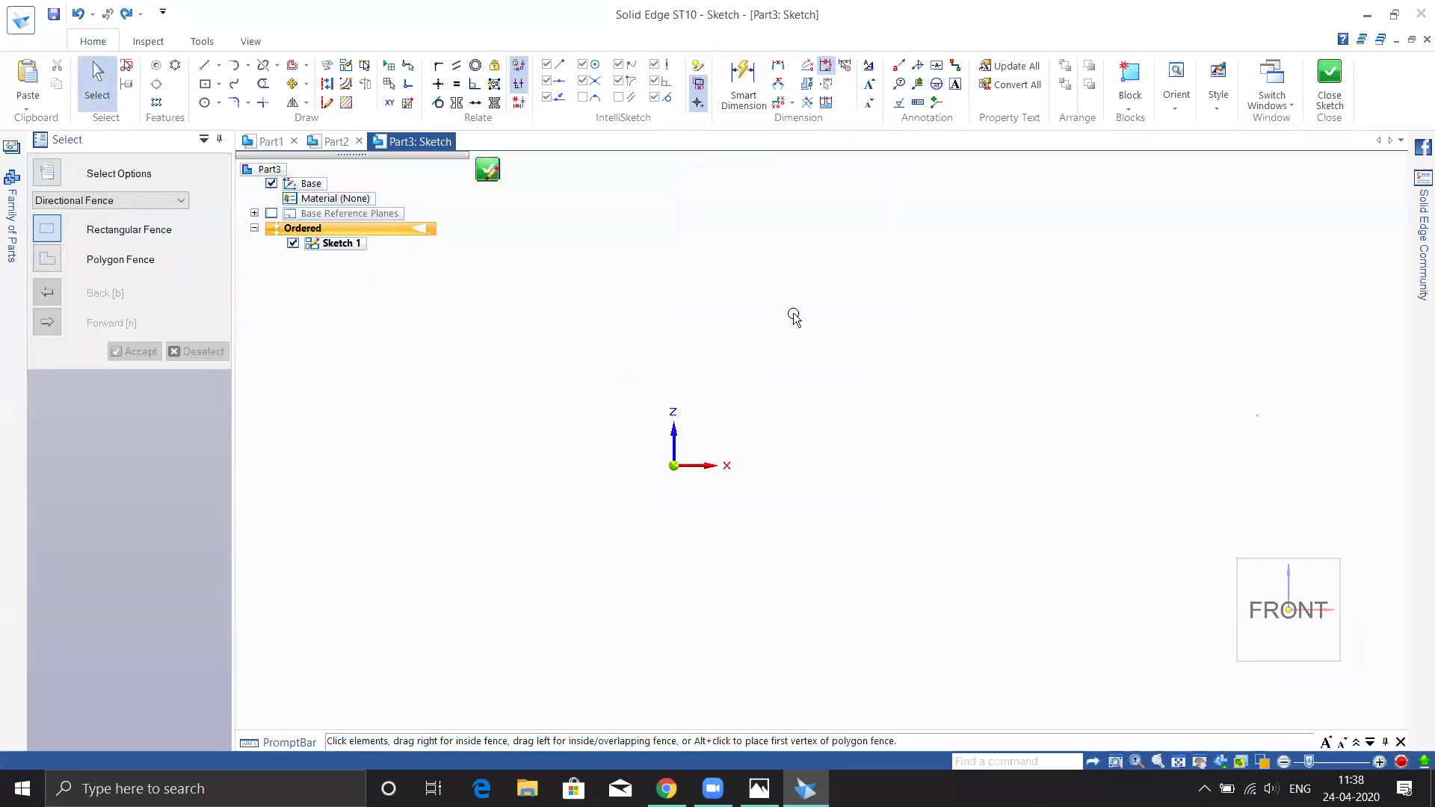
- Set IntelliSketch Auto-Dimension to create dimensions only when geometry is created with keyed-in values
click(519, 104)
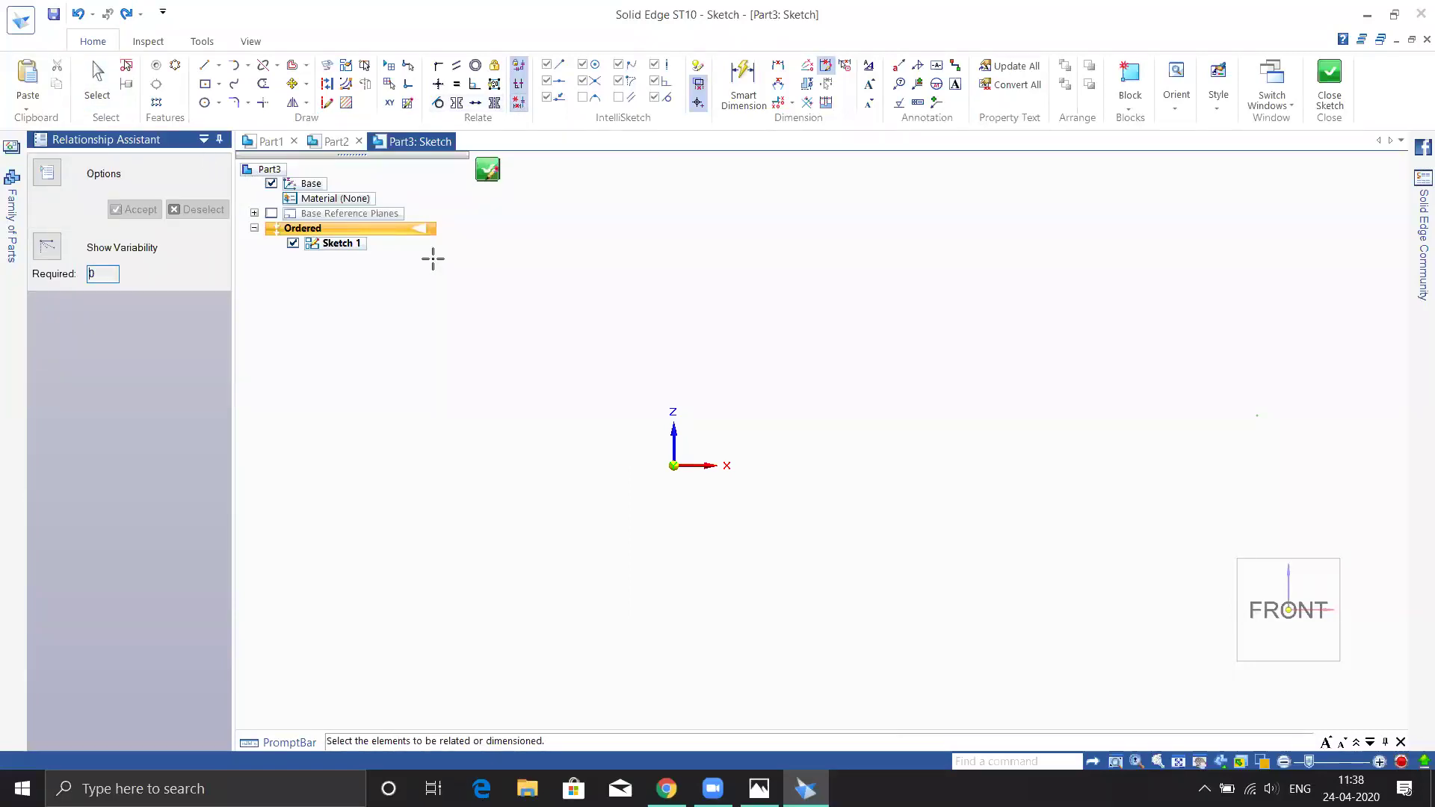
key(Escape)
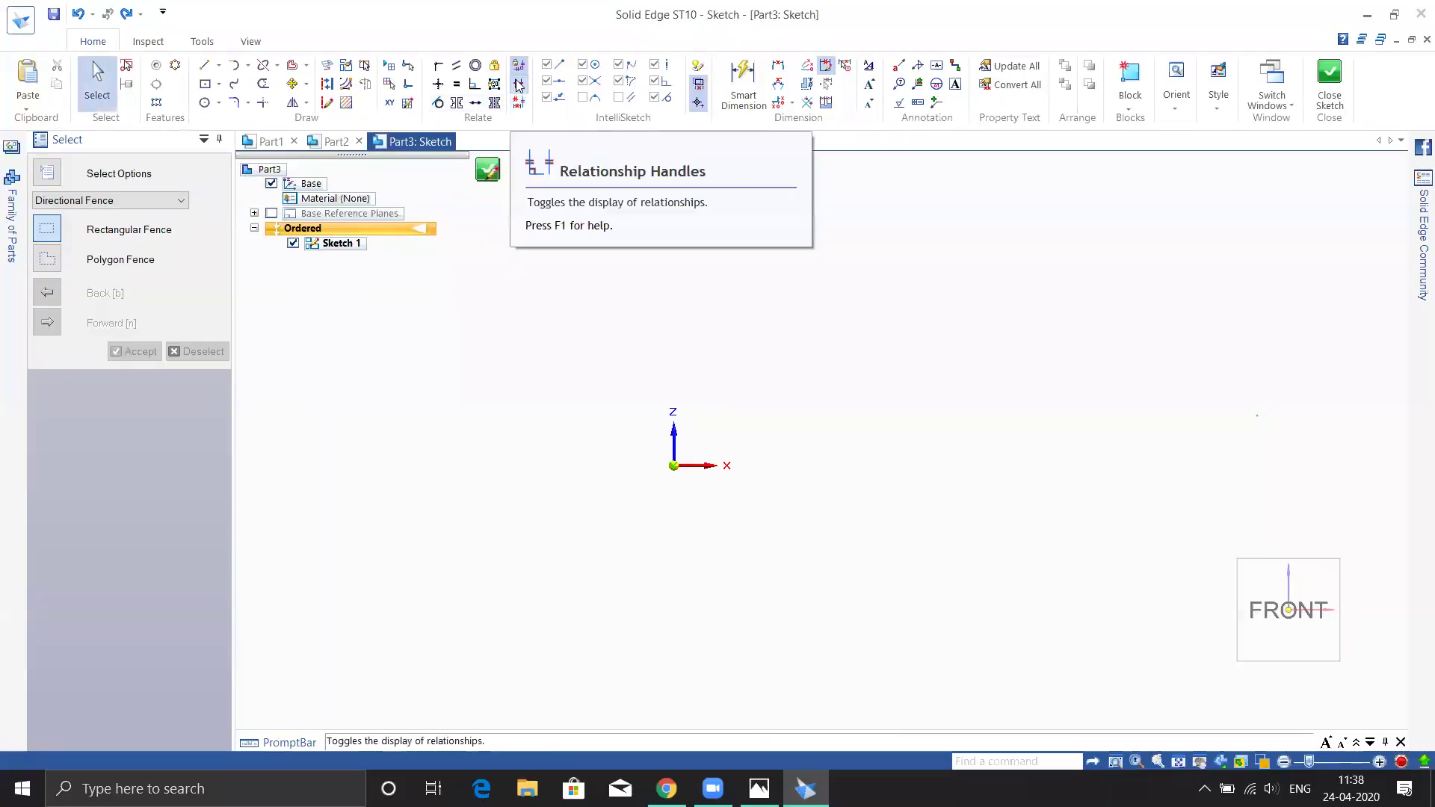
click(697, 67)
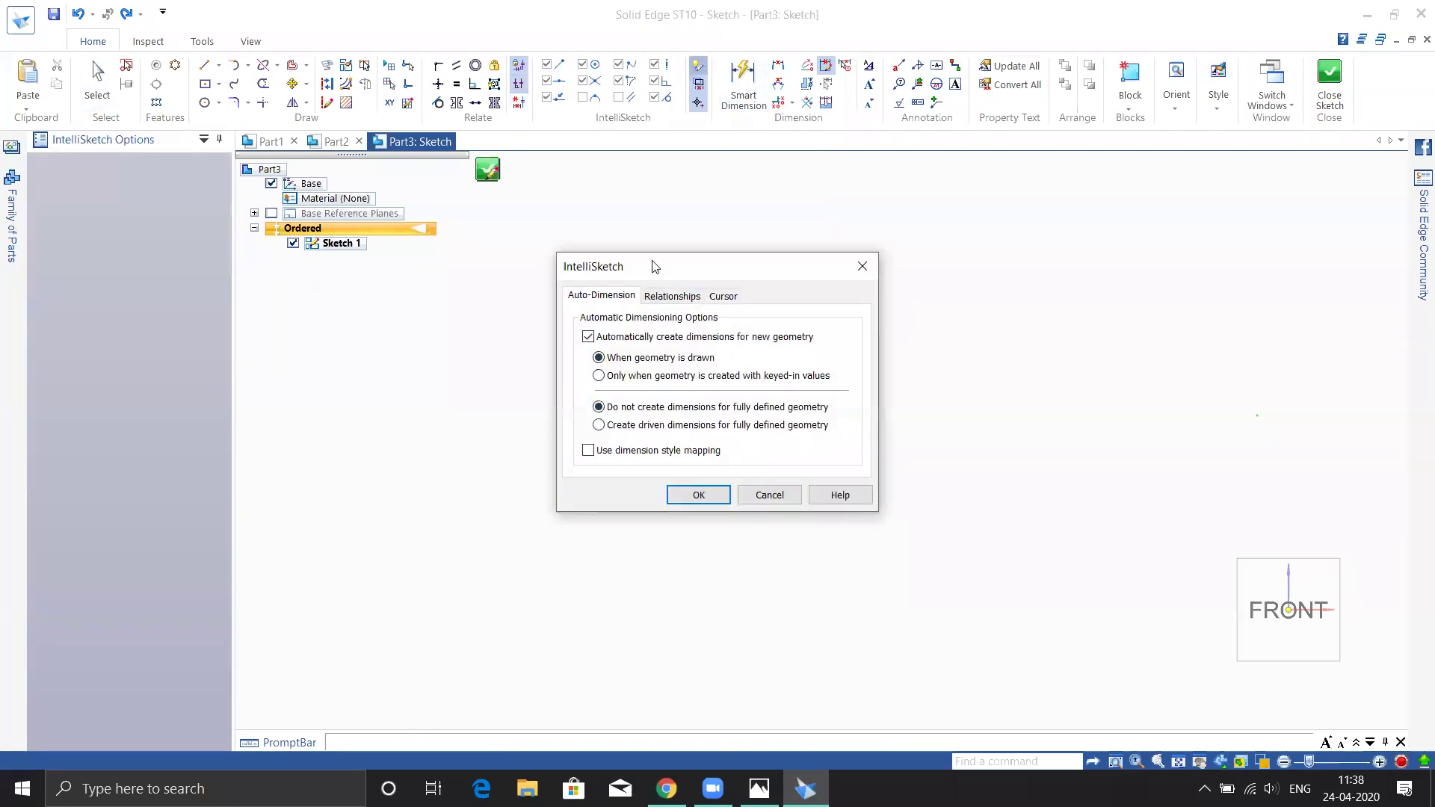
drag(641, 262, 267, 258)
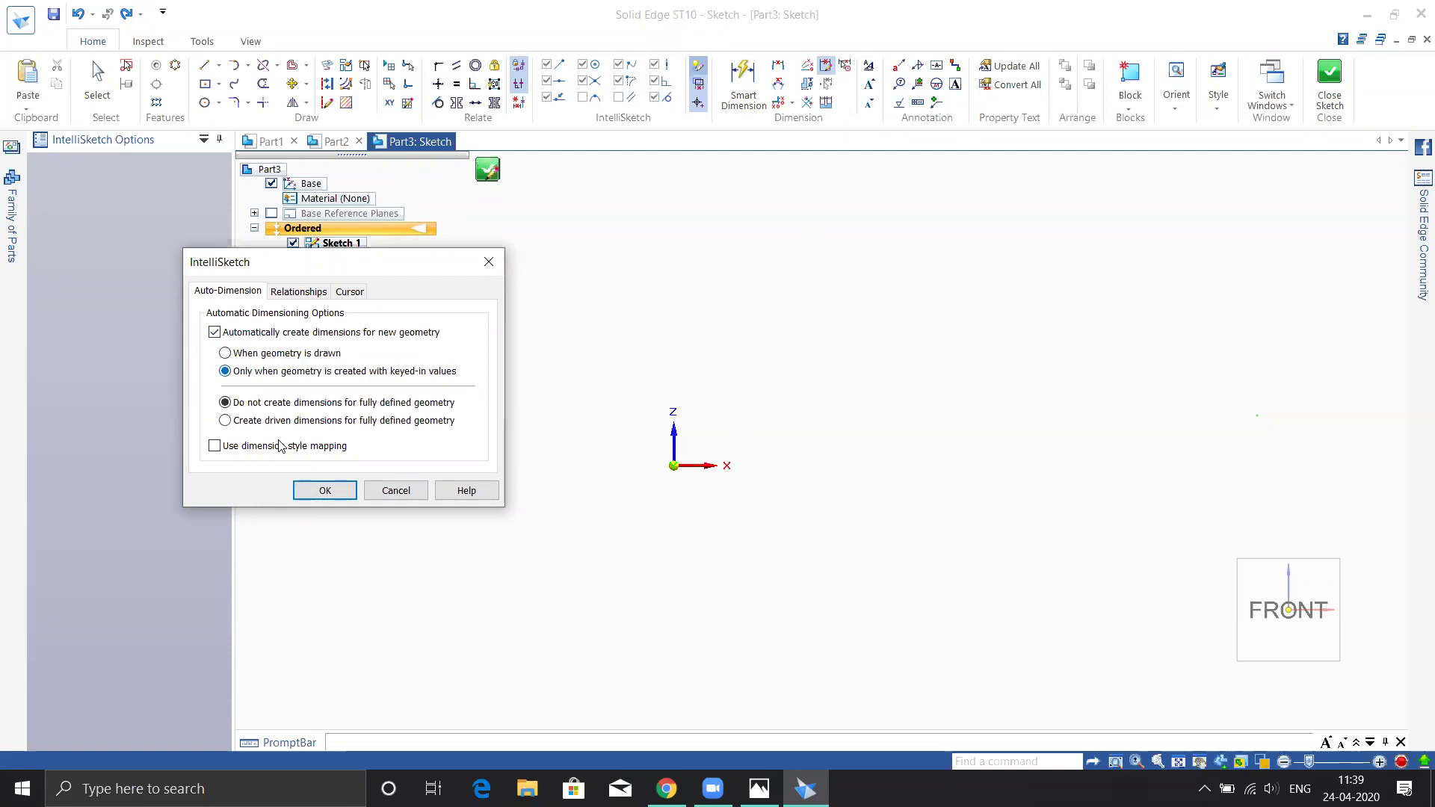
click(325, 491)
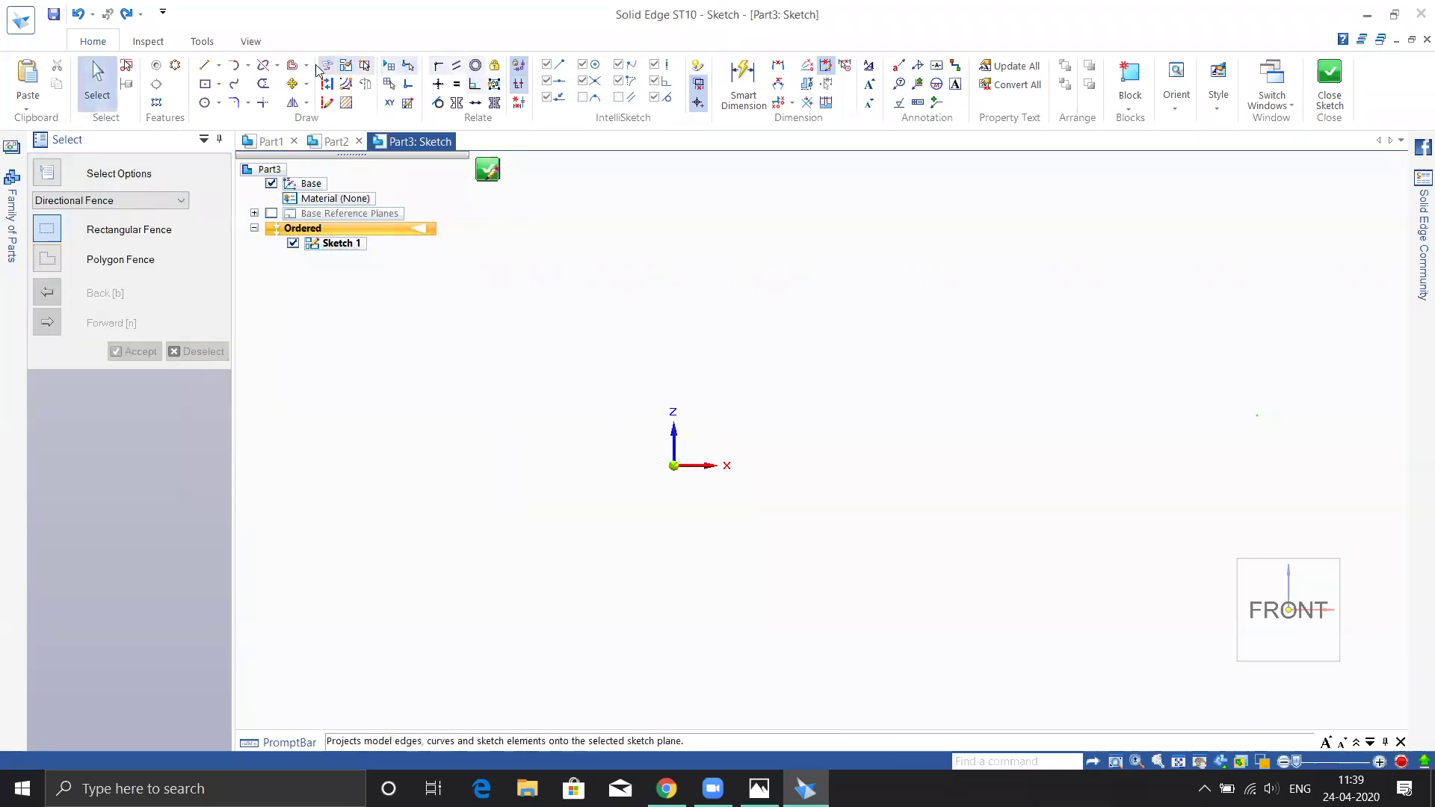
- Draw a rectangle by center about 270 mm wide and 146 mm high, above and to the right of the origin
click(205, 84)
click(863, 303)
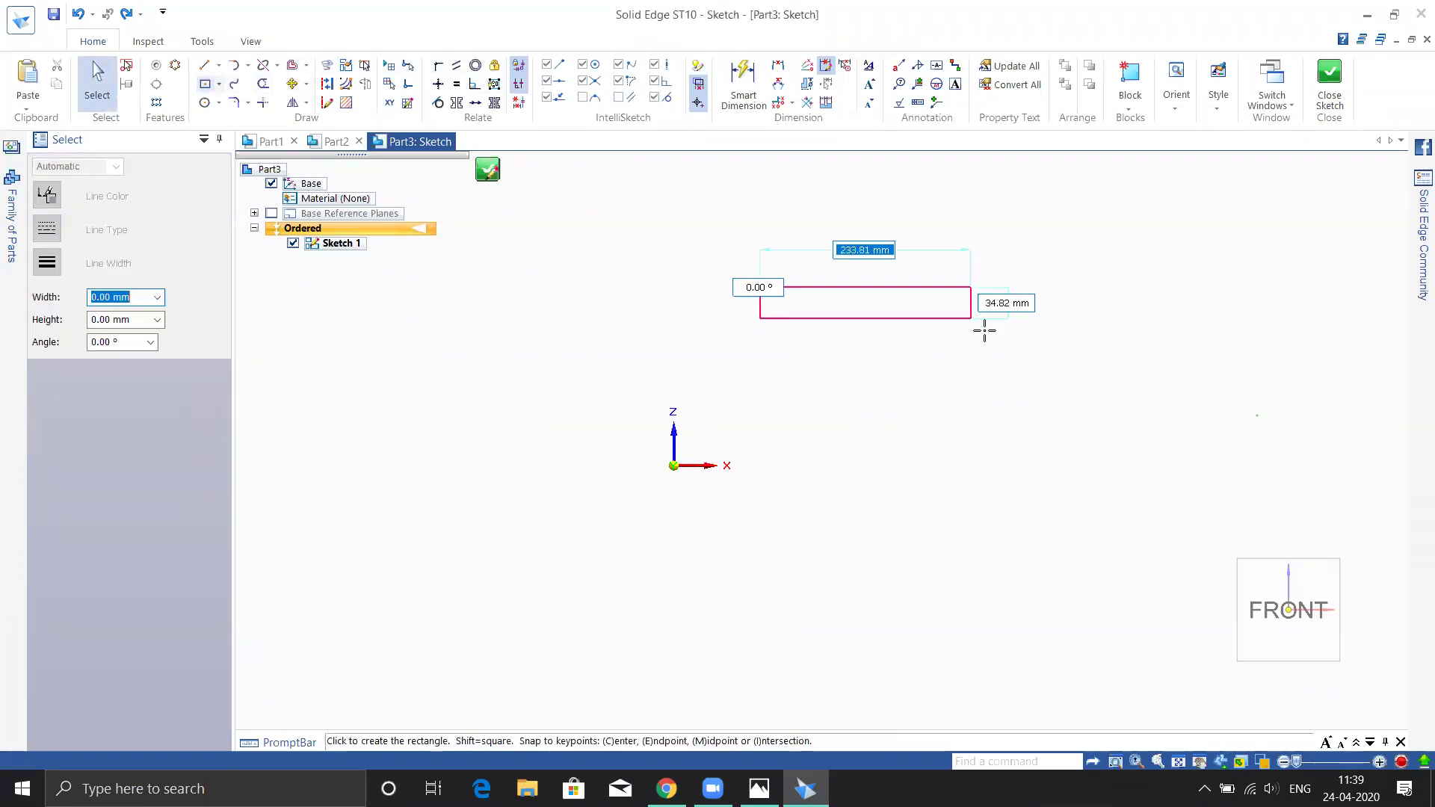
click(1000, 382)
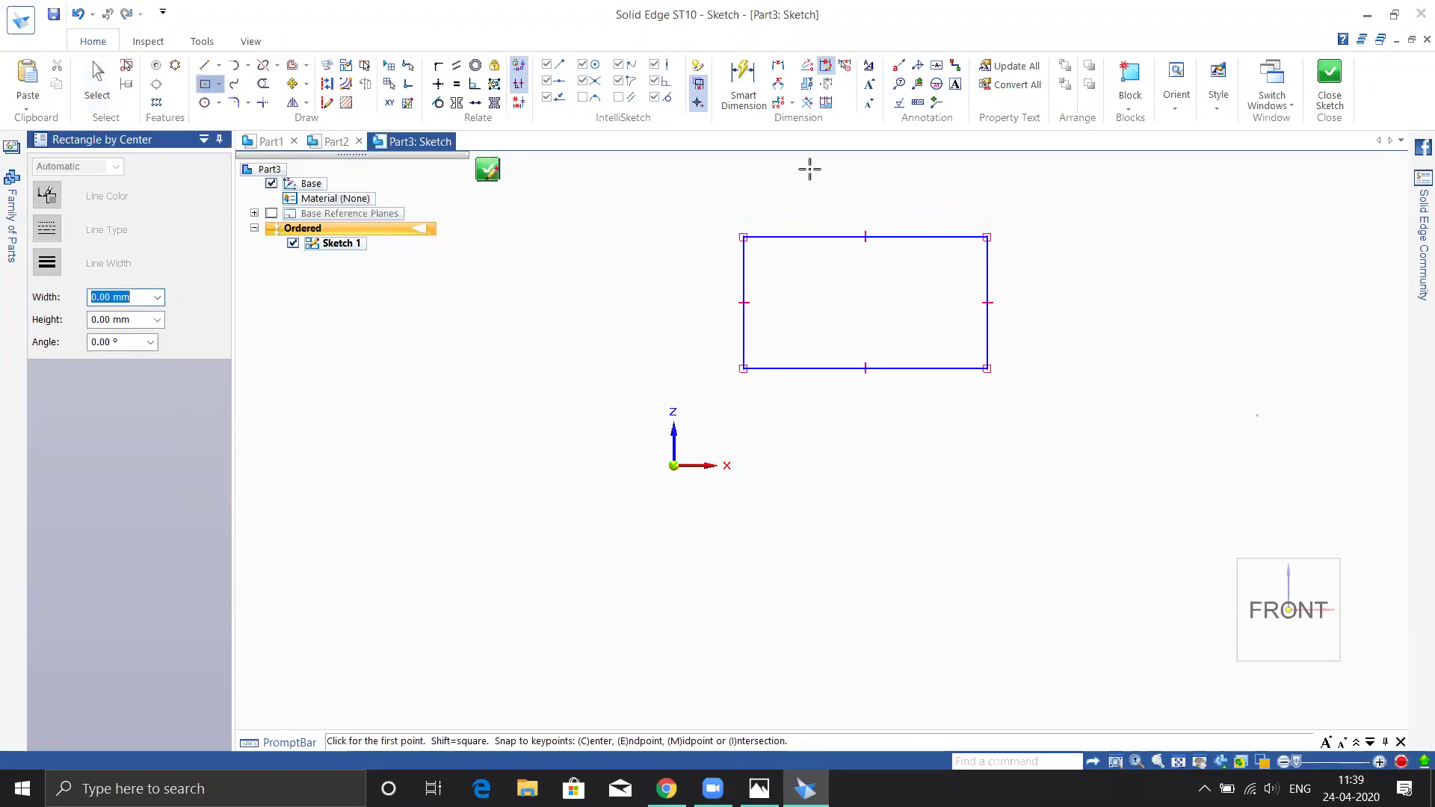
- Dimension the rectangle's height on its left side and its width below with Smart Dimension
click(826, 68)
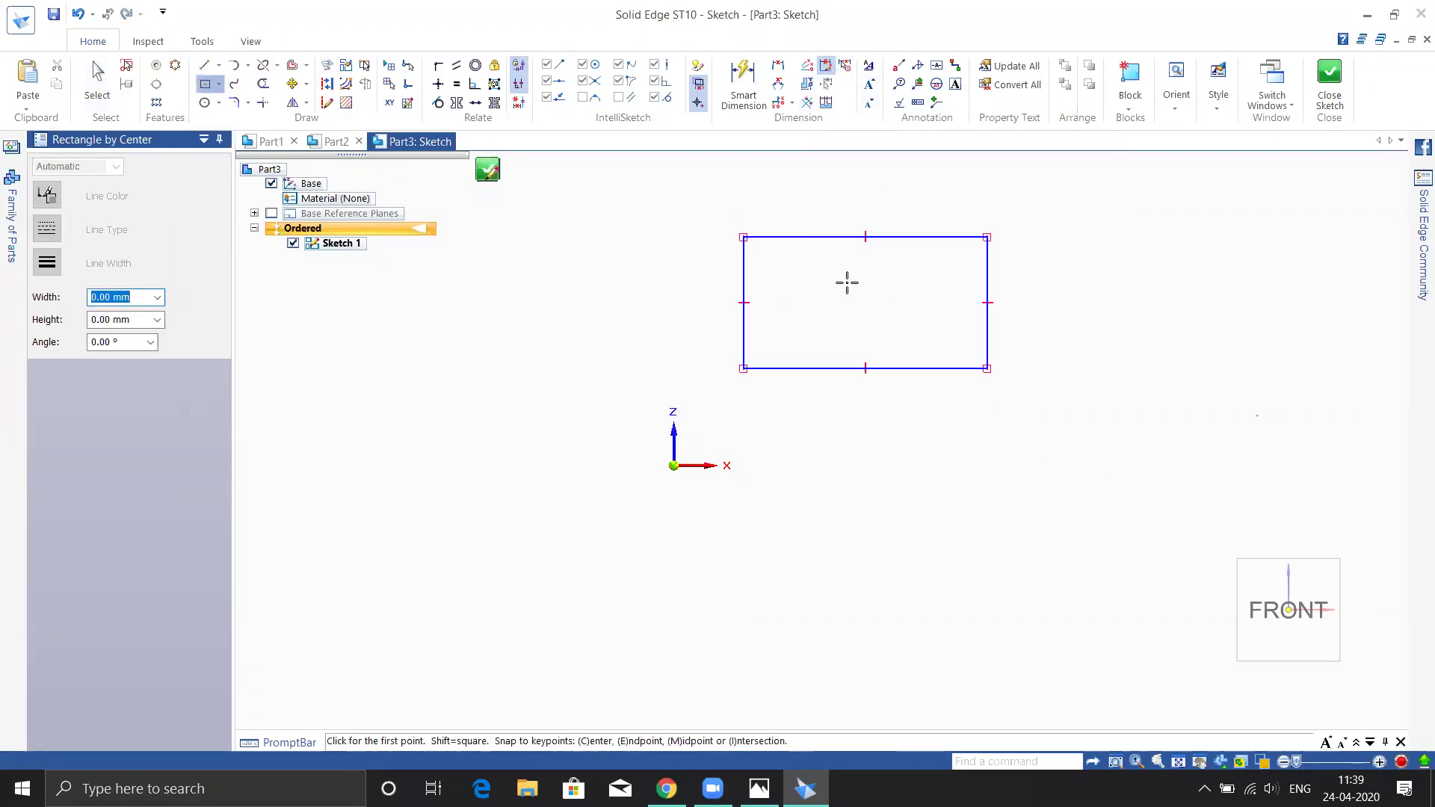
click(744, 80)
click(745, 272)
click(708, 281)
click(817, 368)
click(825, 406)
key(Escape)
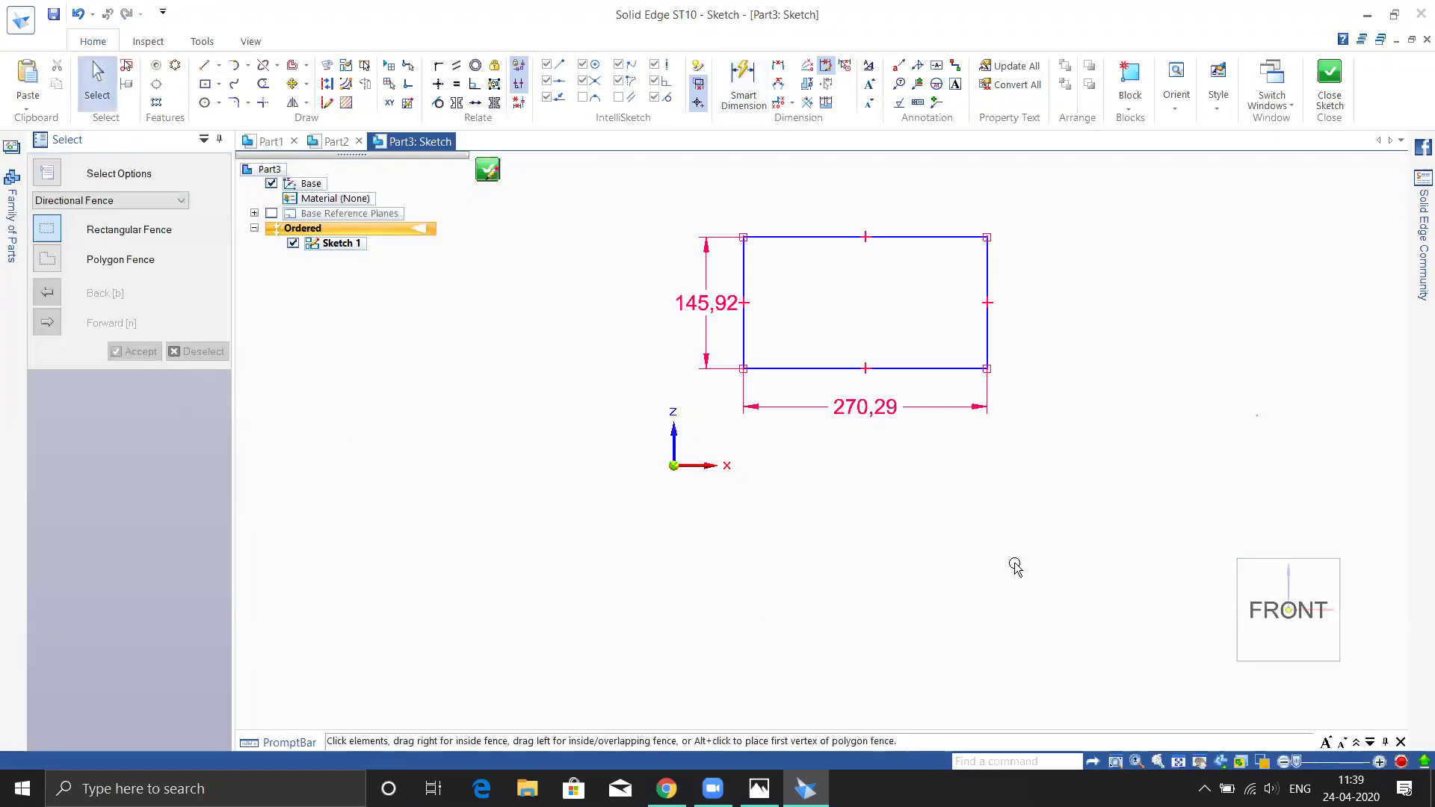
- Undo both dimensions and the drawing of the rectangle
key(ctrl+z)
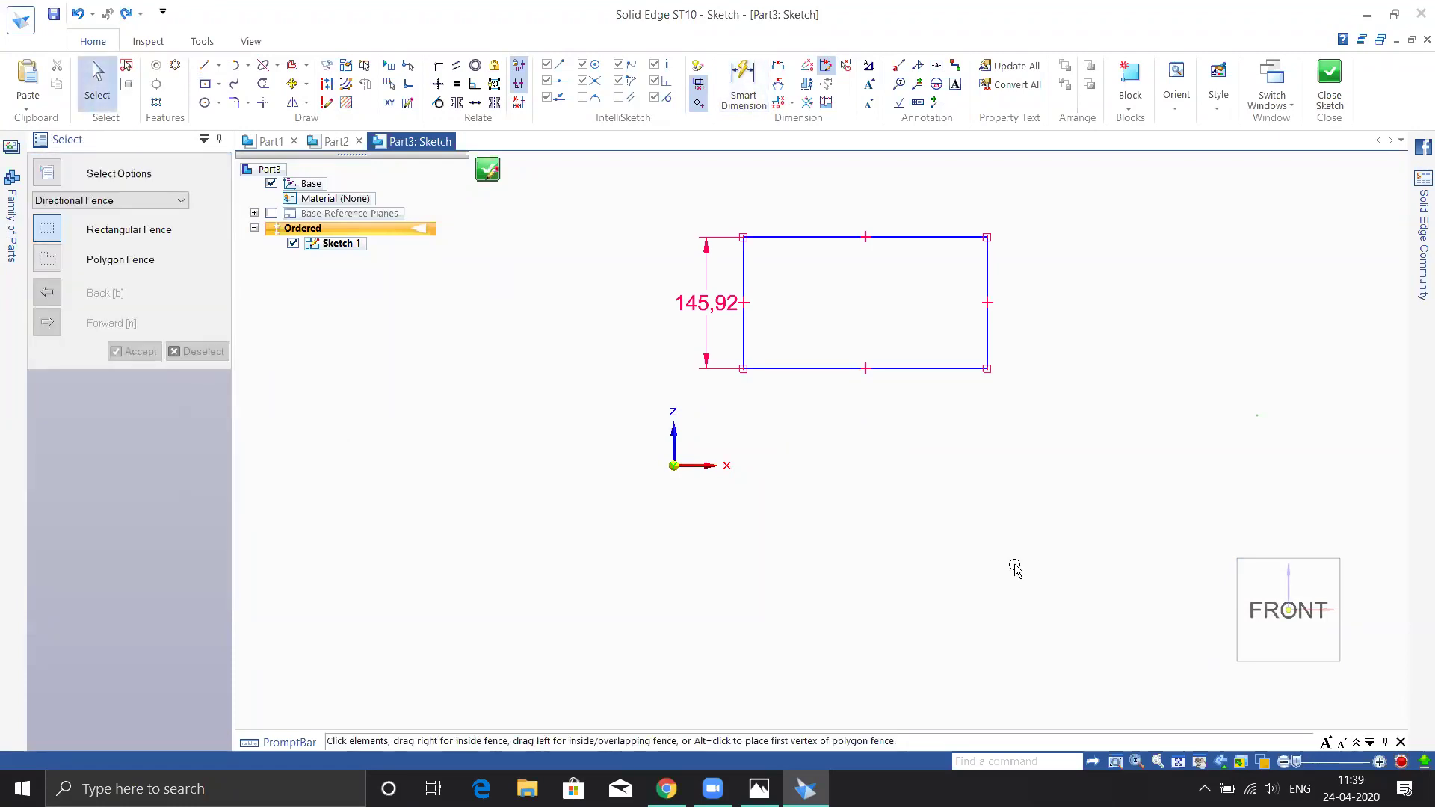
key(ctrl+z)
key(ctrl+z)
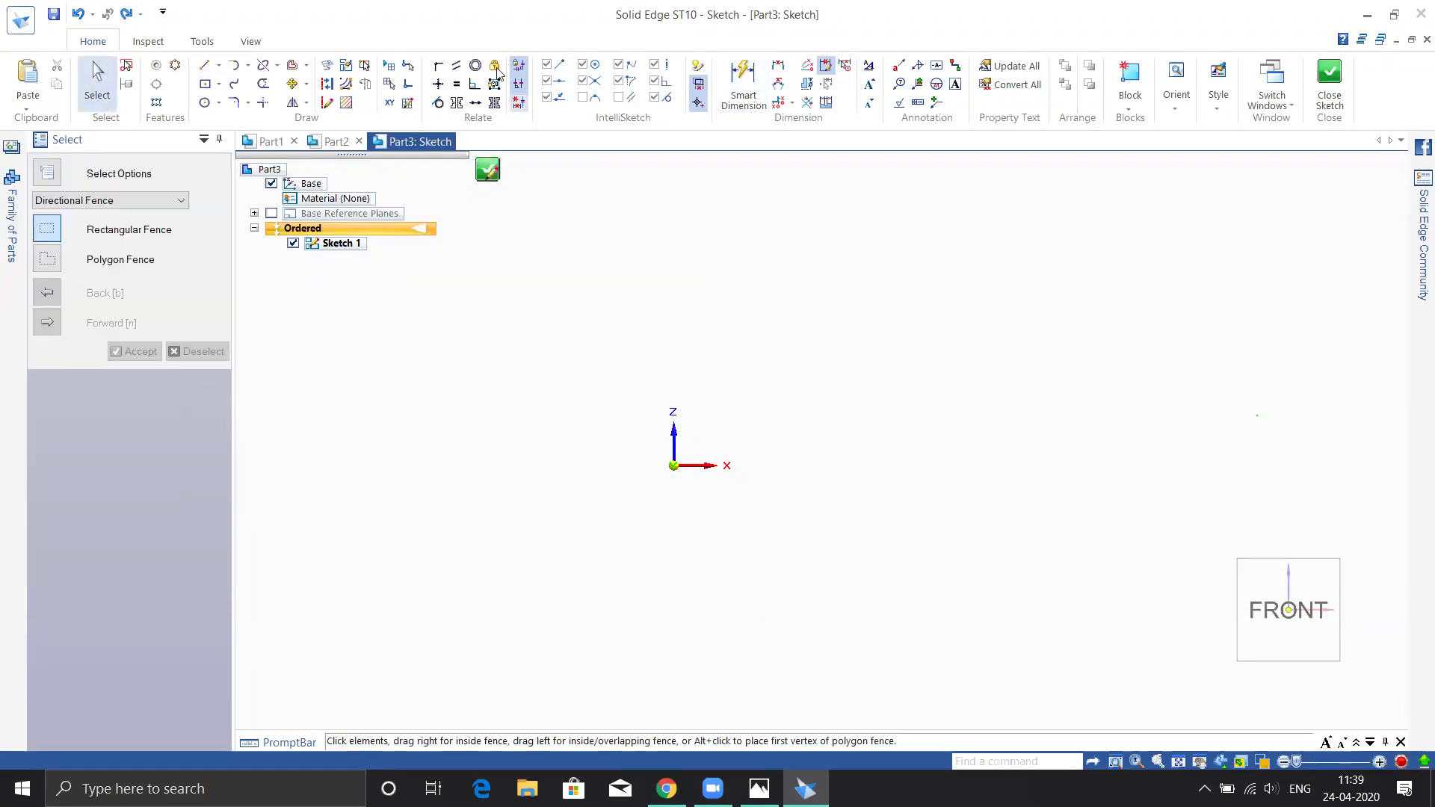
click(207, 70)
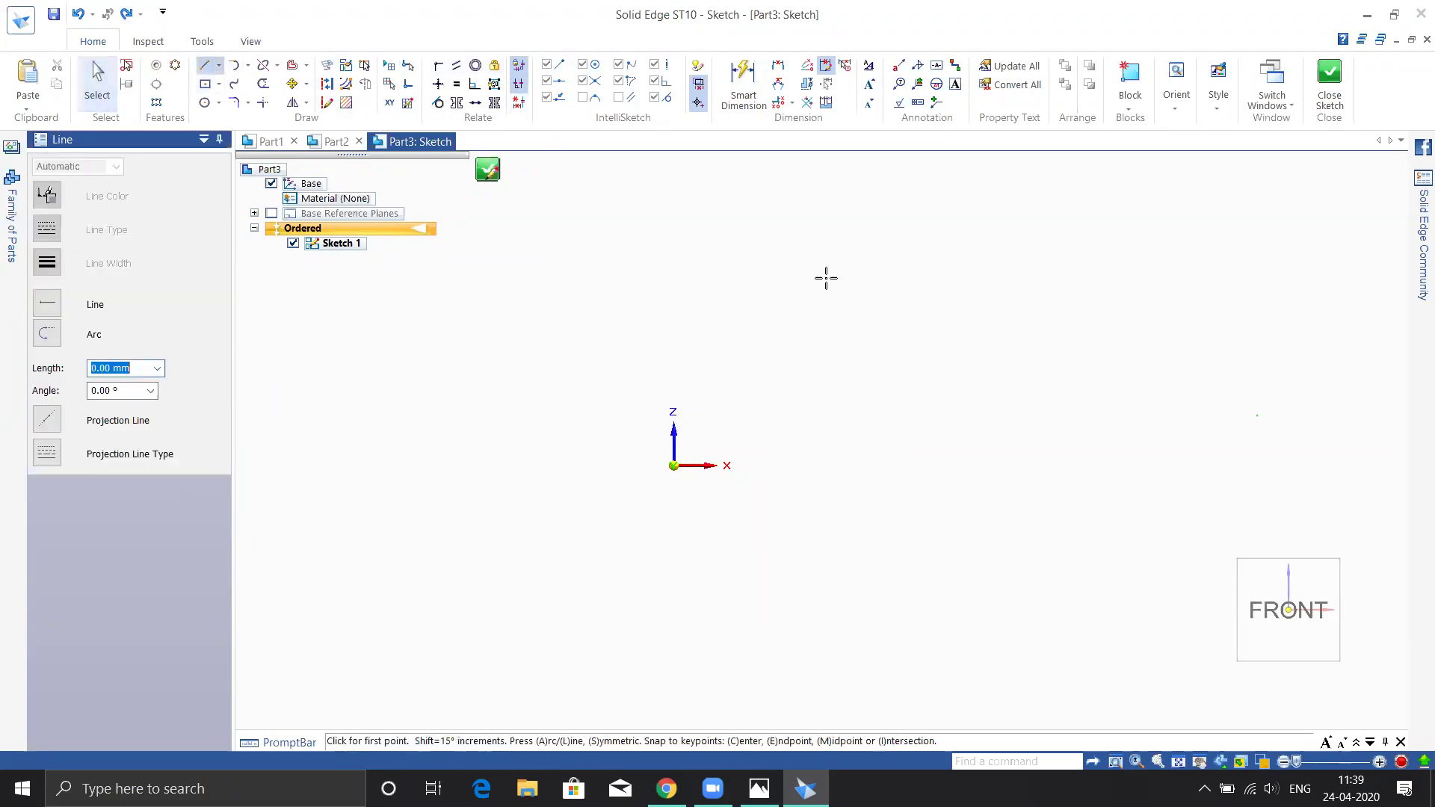
shift+middle_drag(837, 272, 734, 398)
click(710, 305)
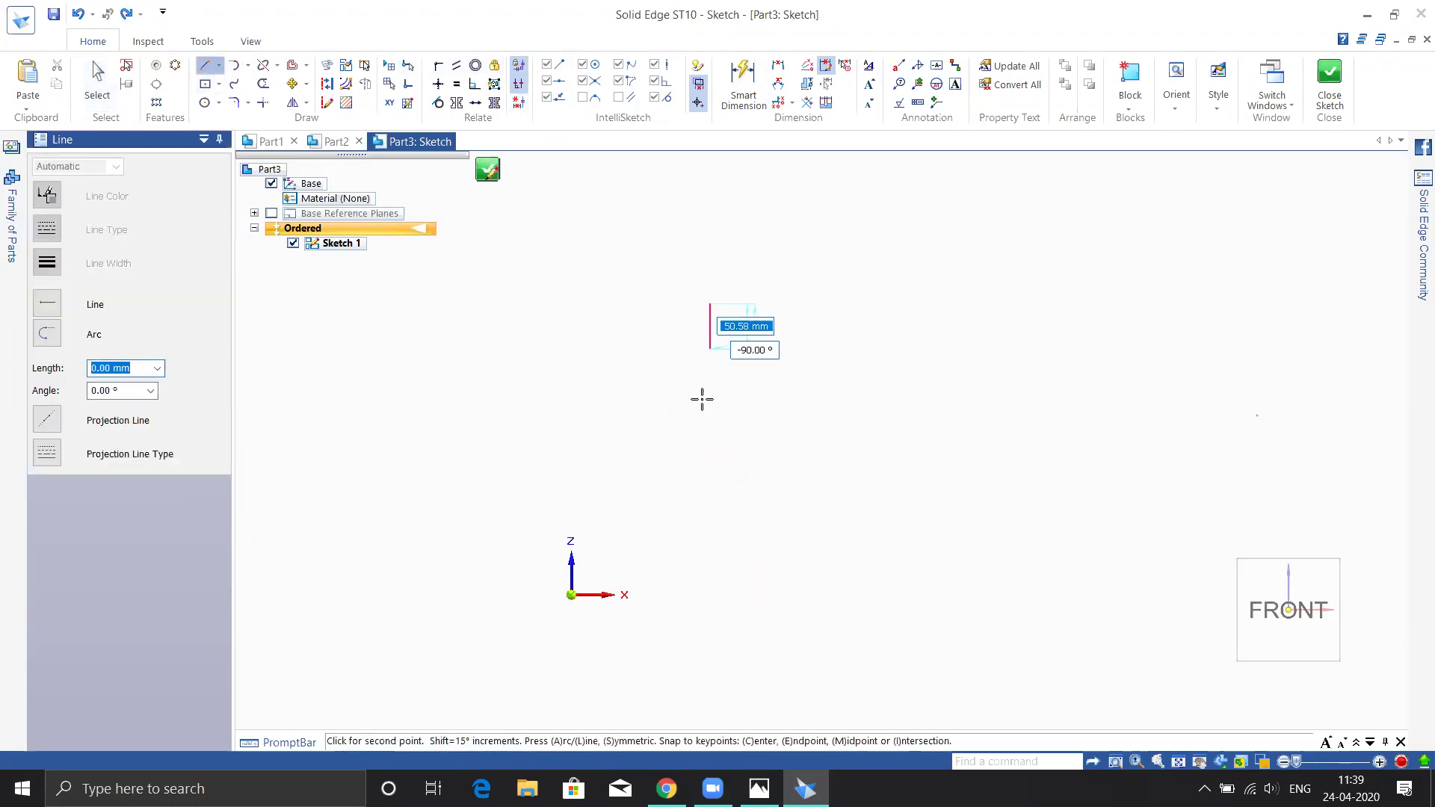
click(720, 569)
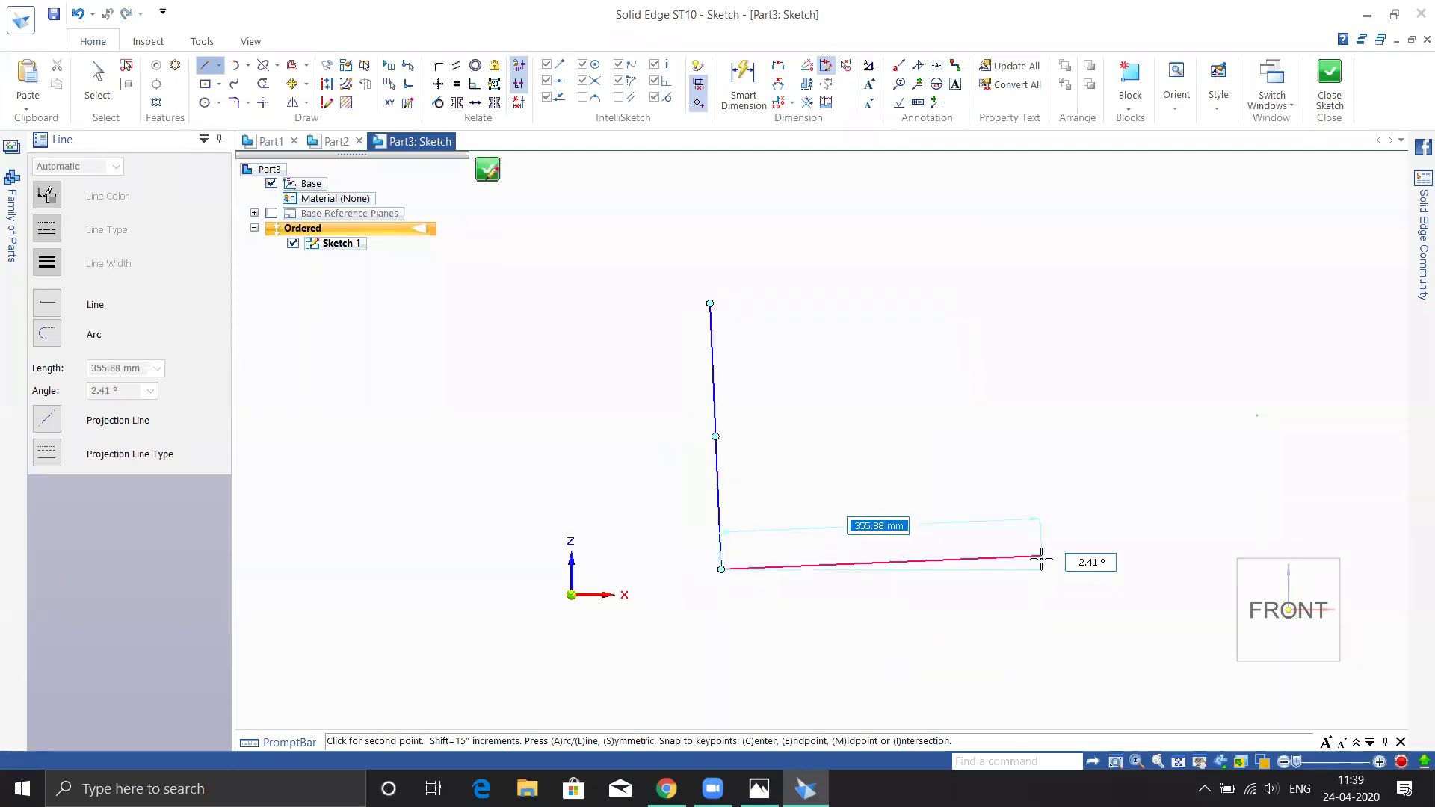
key(Escape)
key(ctrl+z)
- Draw a closed stepped profile with lines, descending to the right, its lowest step about 165 mm wide and its top riser about 102 mm high
click(207, 67)
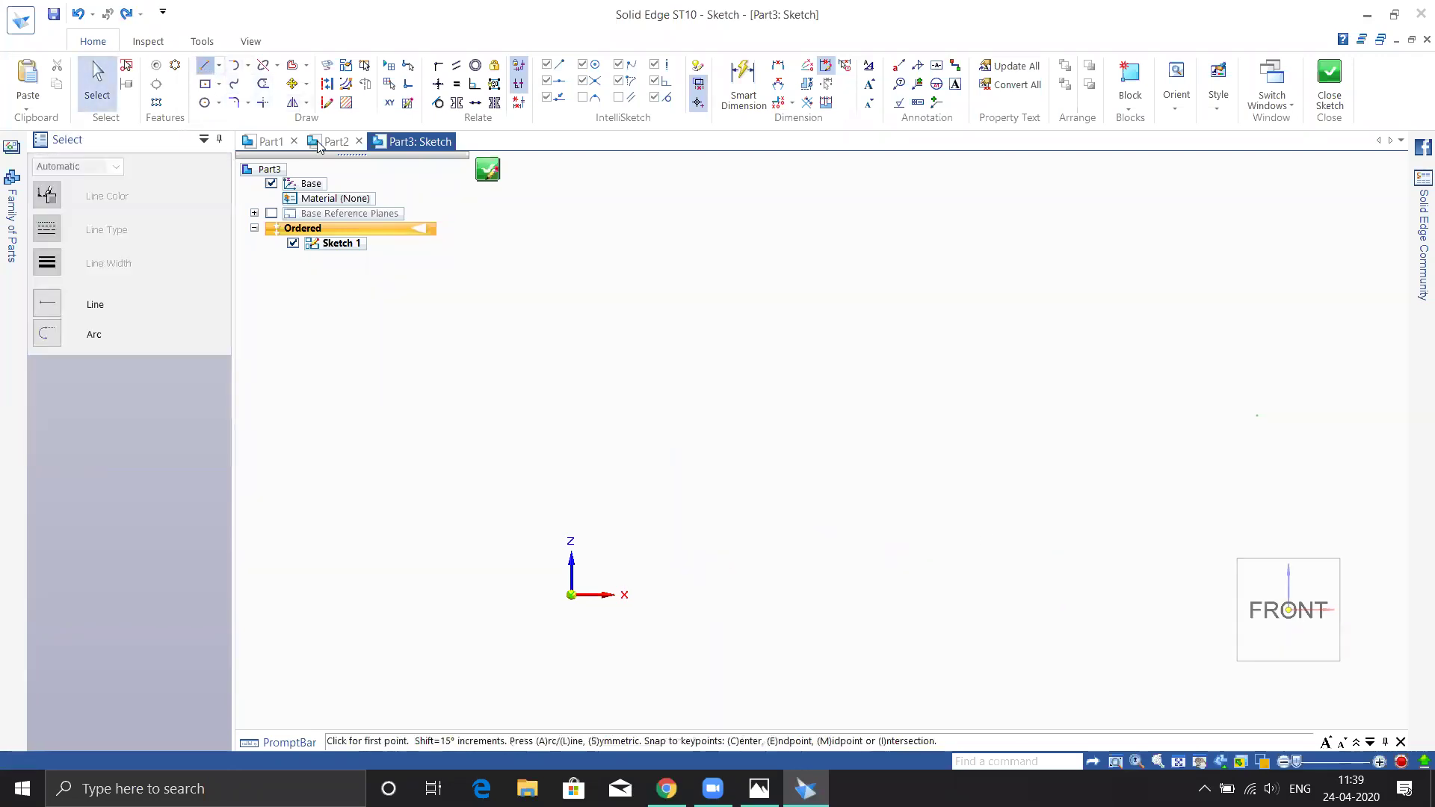
click(694, 275)
click(694, 566)
click(1119, 566)
click(1119, 482)
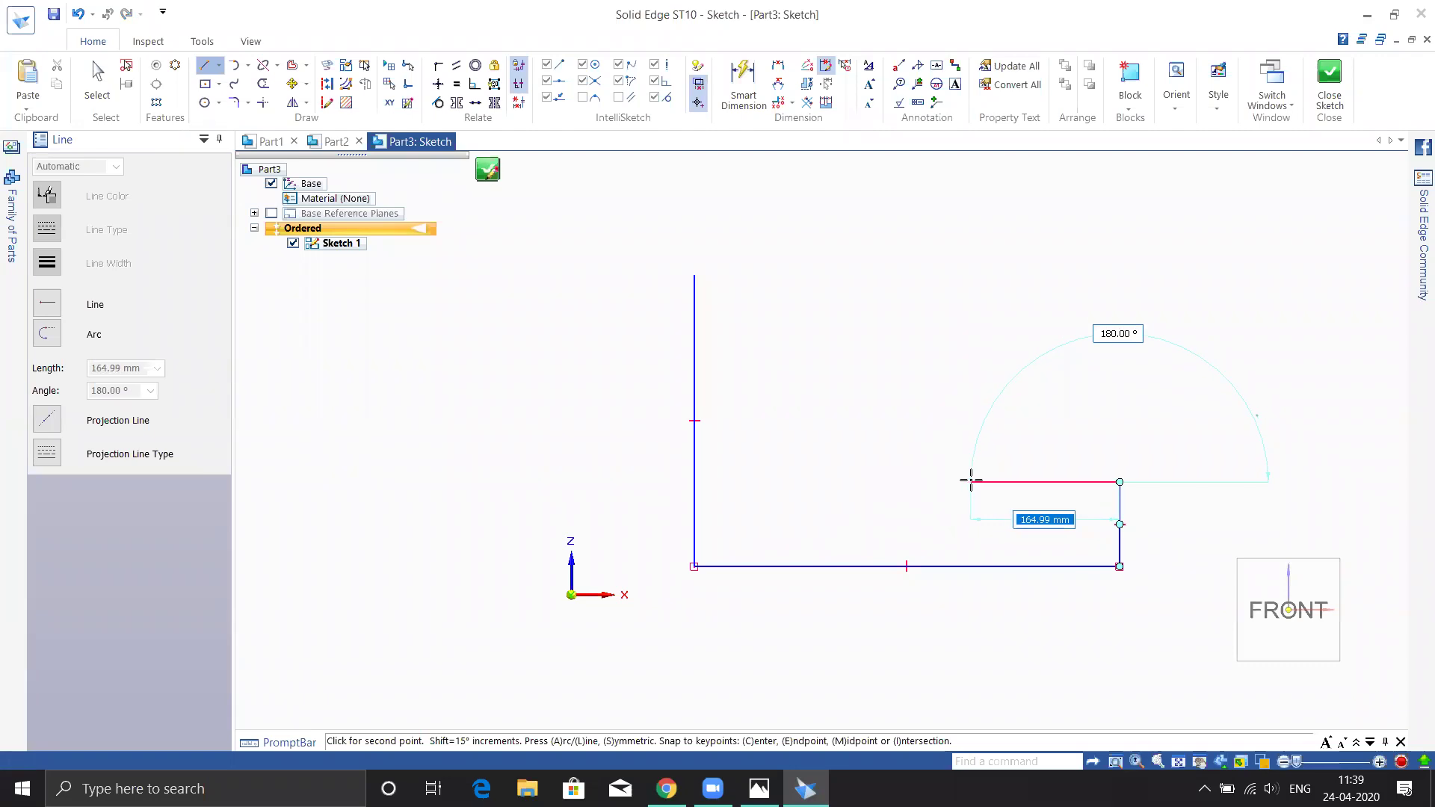
click(970, 482)
click(970, 374)
click(796, 367)
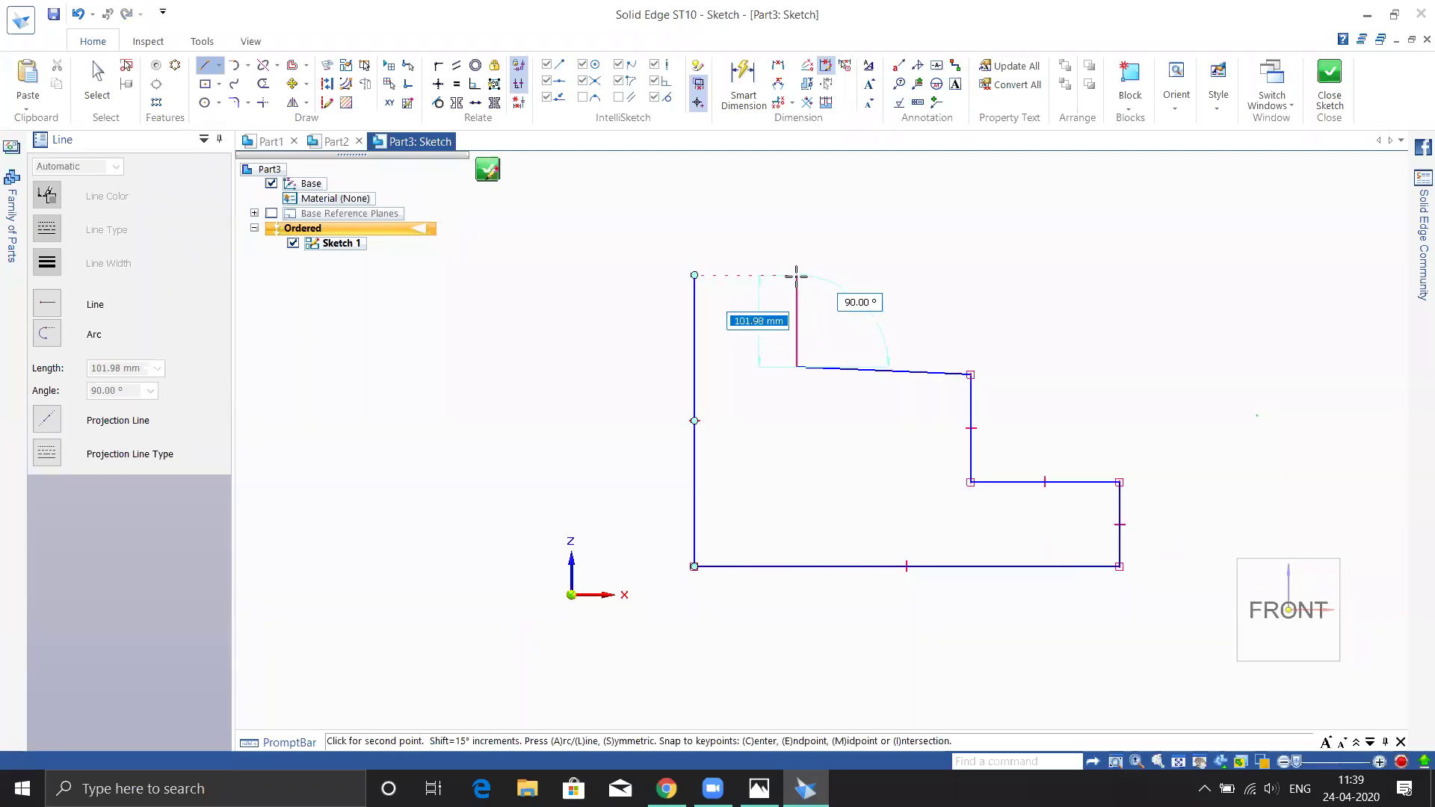
click(796, 276)
click(695, 275)
key(Escape)
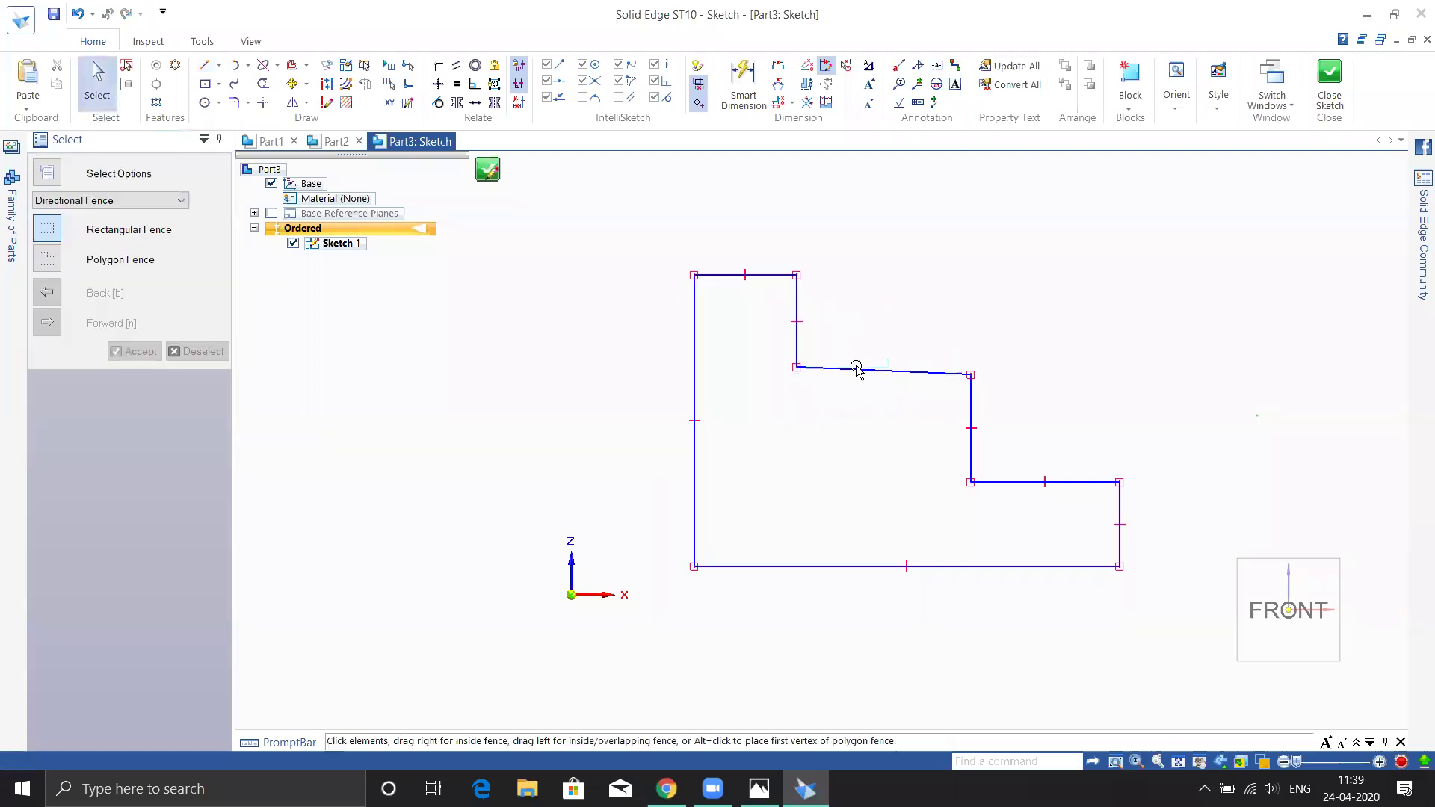
- Apply a Horizontal/Vertical relationship to the slightly sloping line of the middle step
click(438, 84)
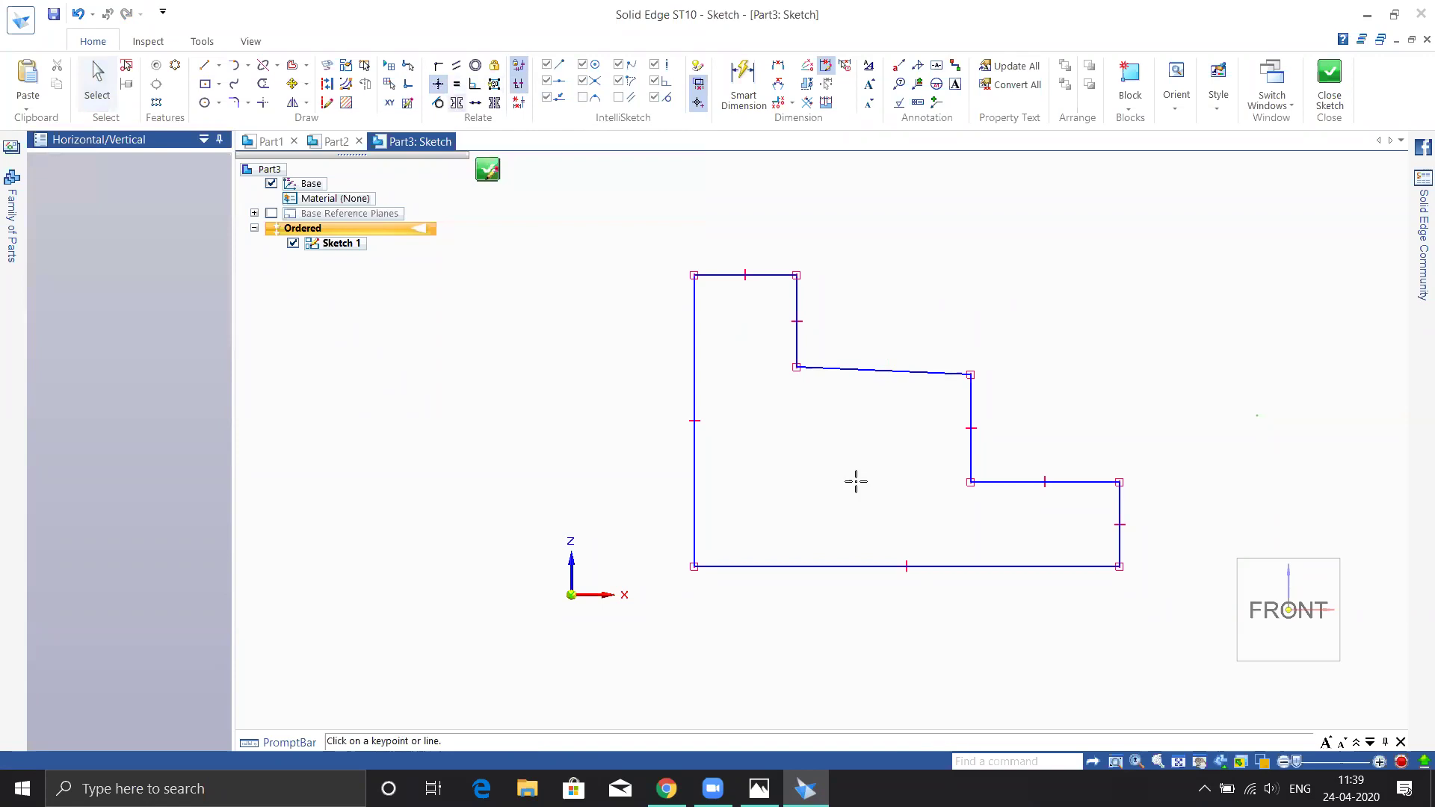
click(873, 370)
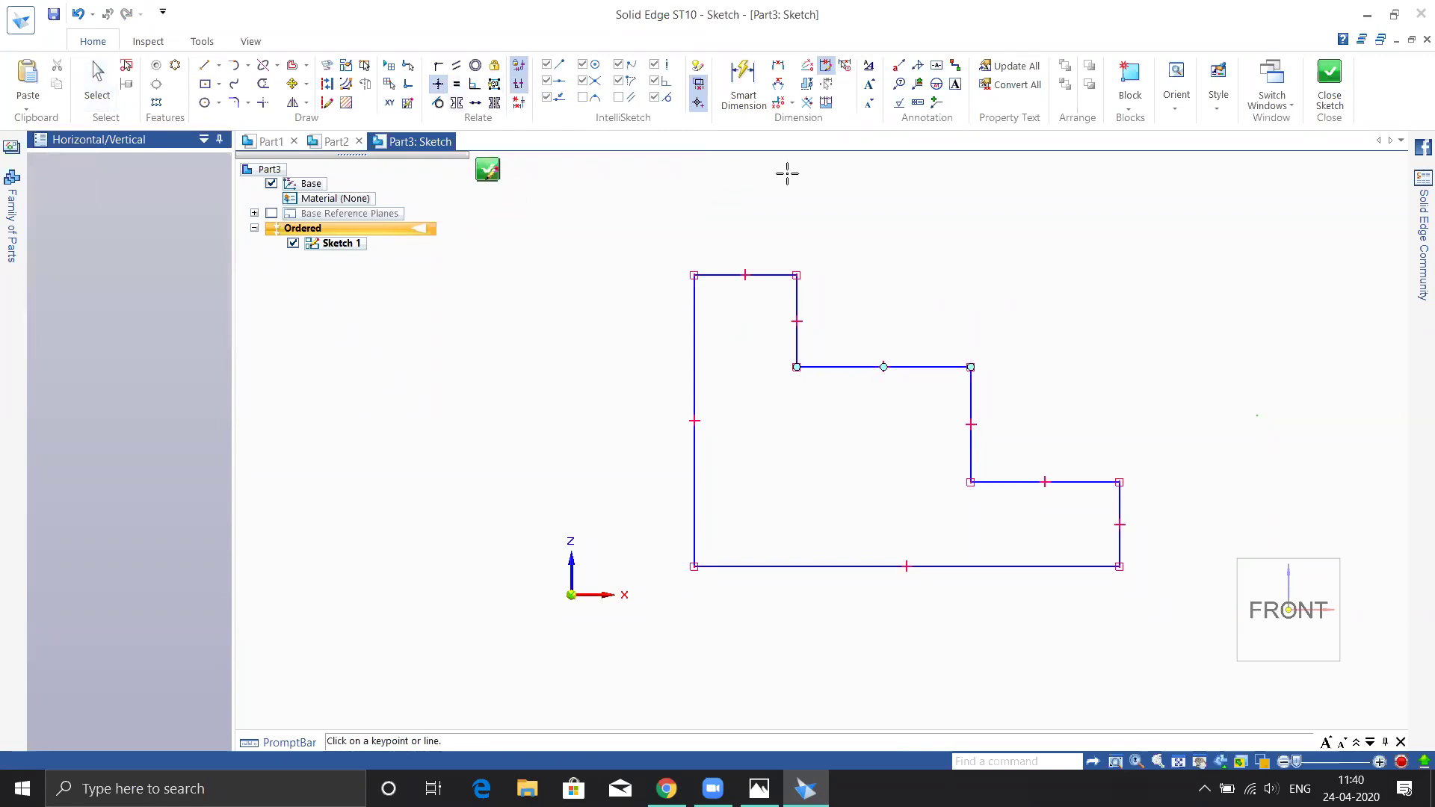
key(Escape)
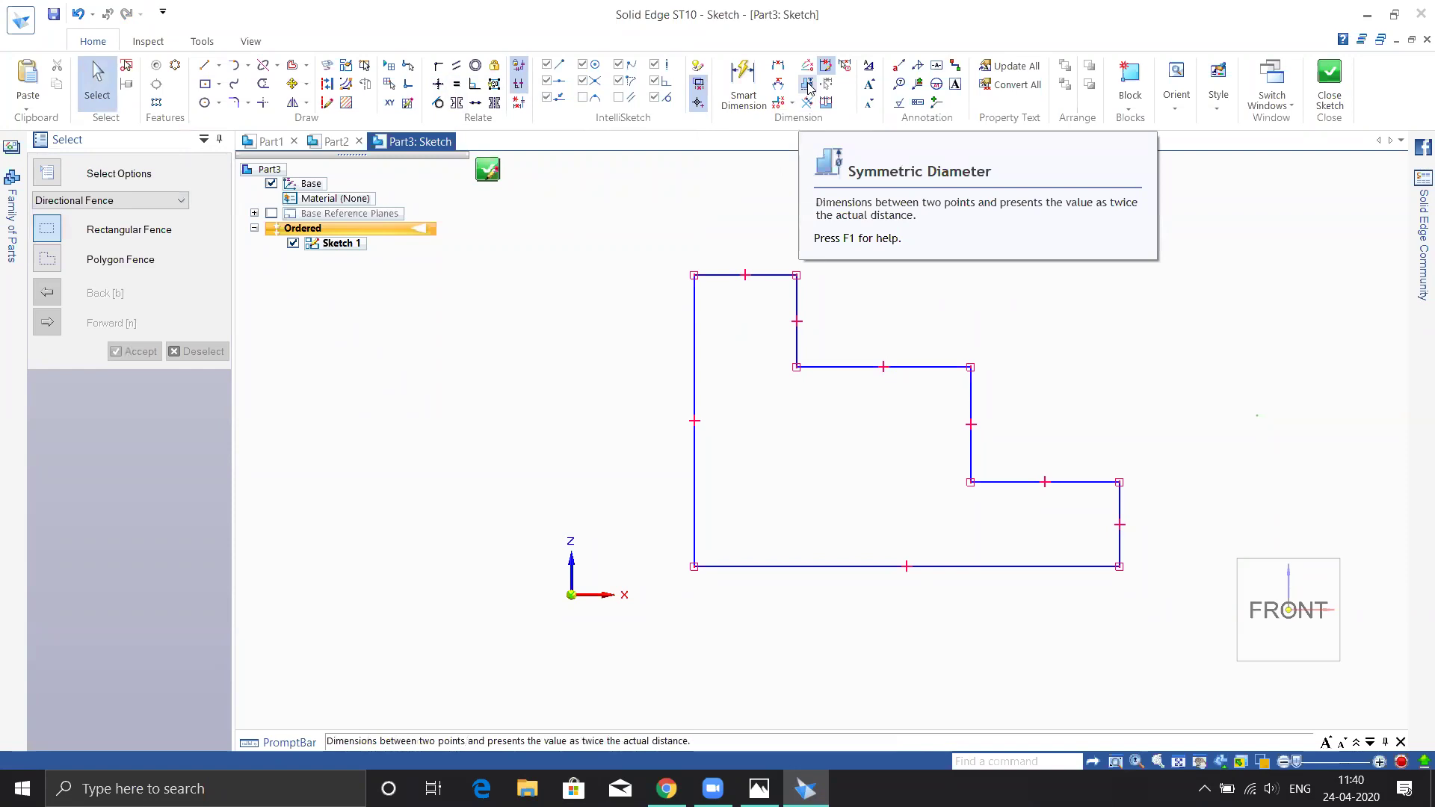
- Place a Symmetric Diameter dimension from the Z axis to the profile's left vertical line, above the profile
click(809, 85)
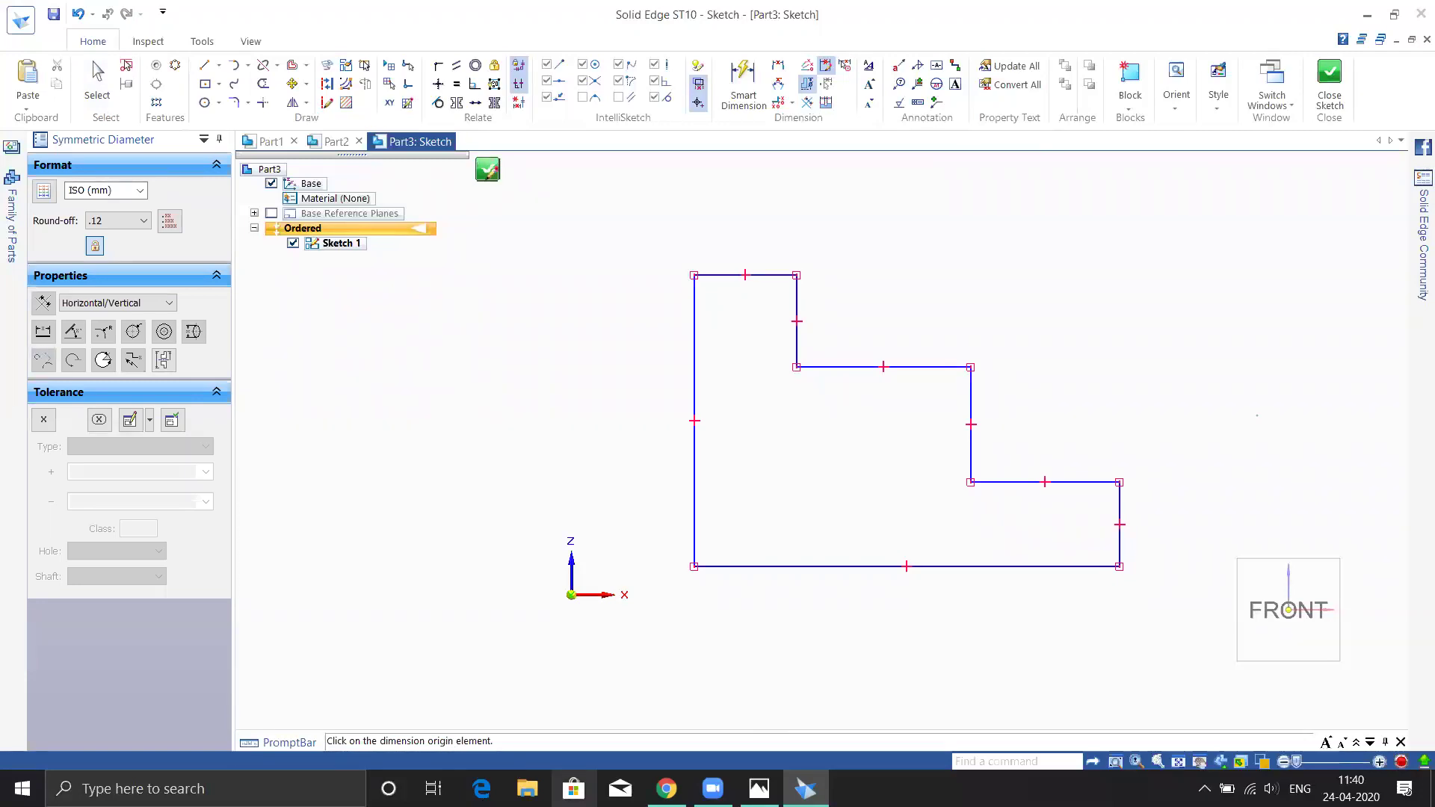
click(571, 570)
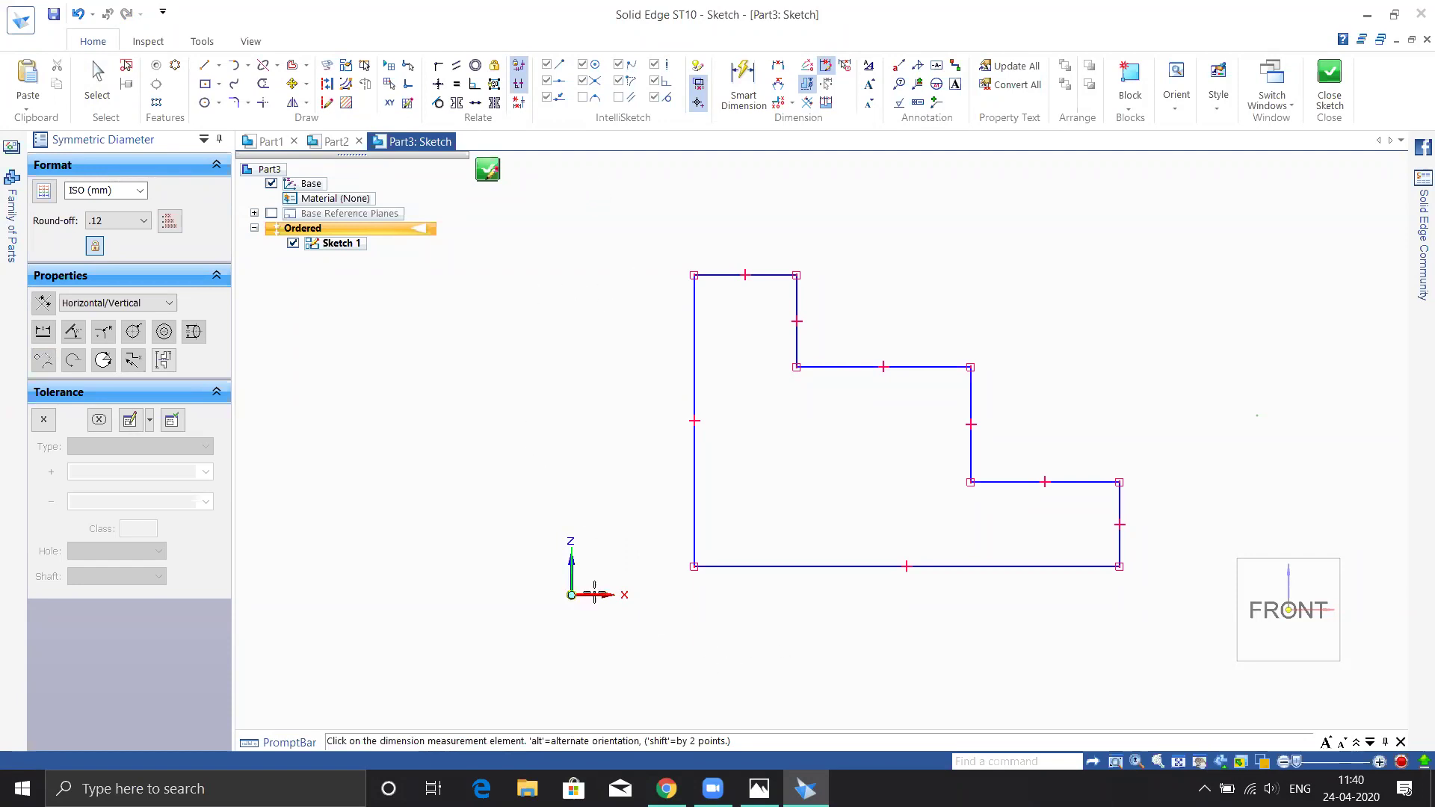
click(694, 336)
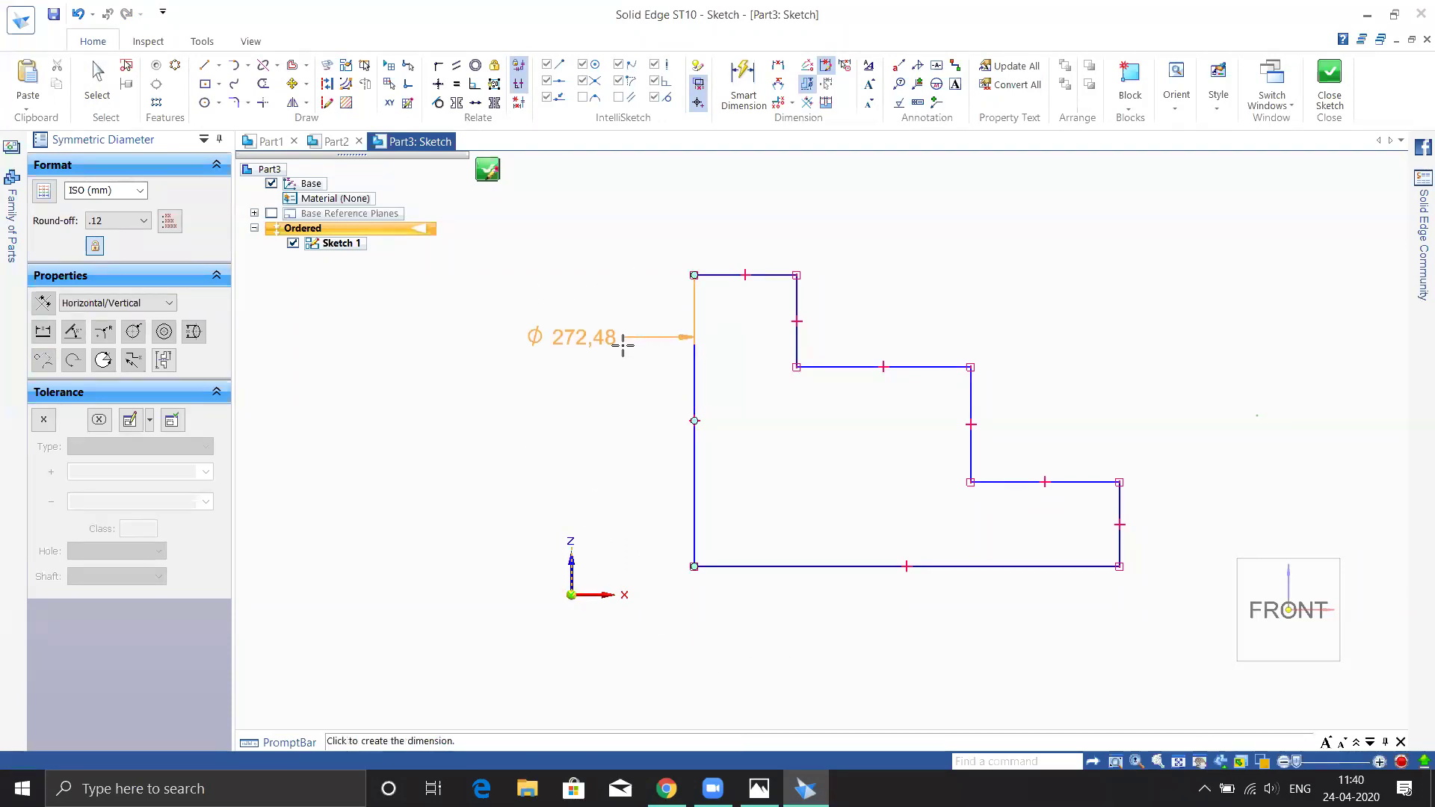
click(621, 222)
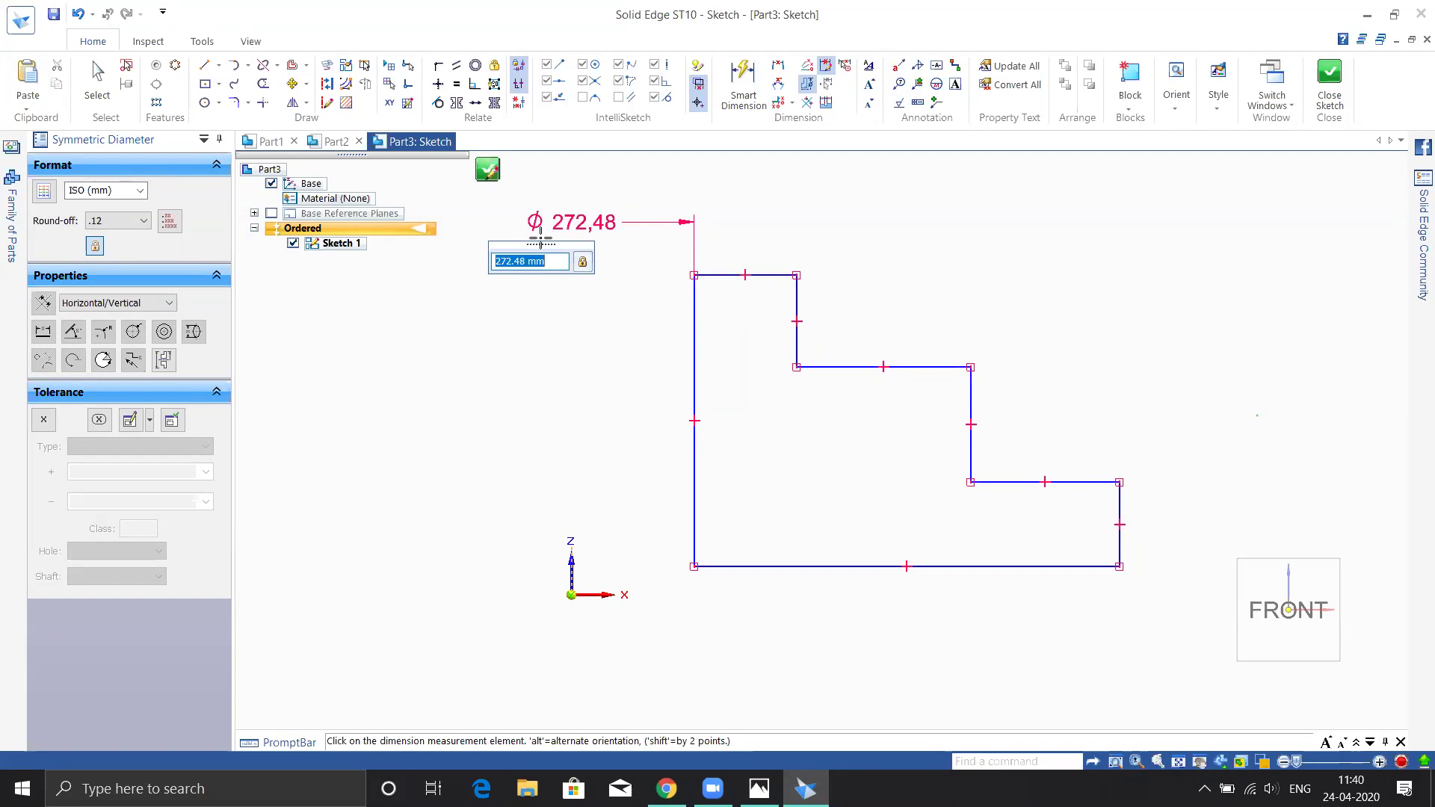
key(Escape)
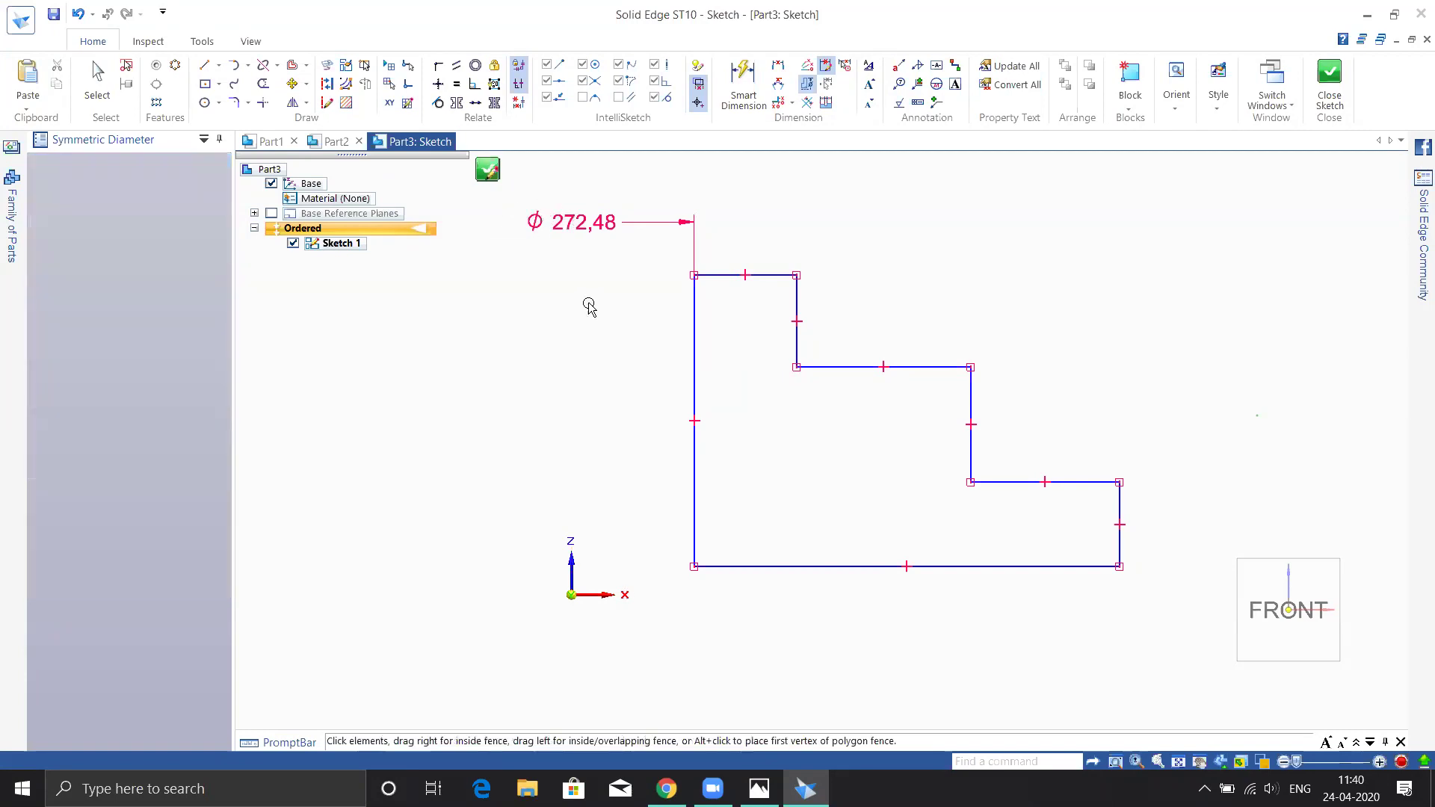
- Add Symmetric Diameter dimensions from the Z axis to the upper and middle risers of the stepped profile
click(807, 83)
click(796, 320)
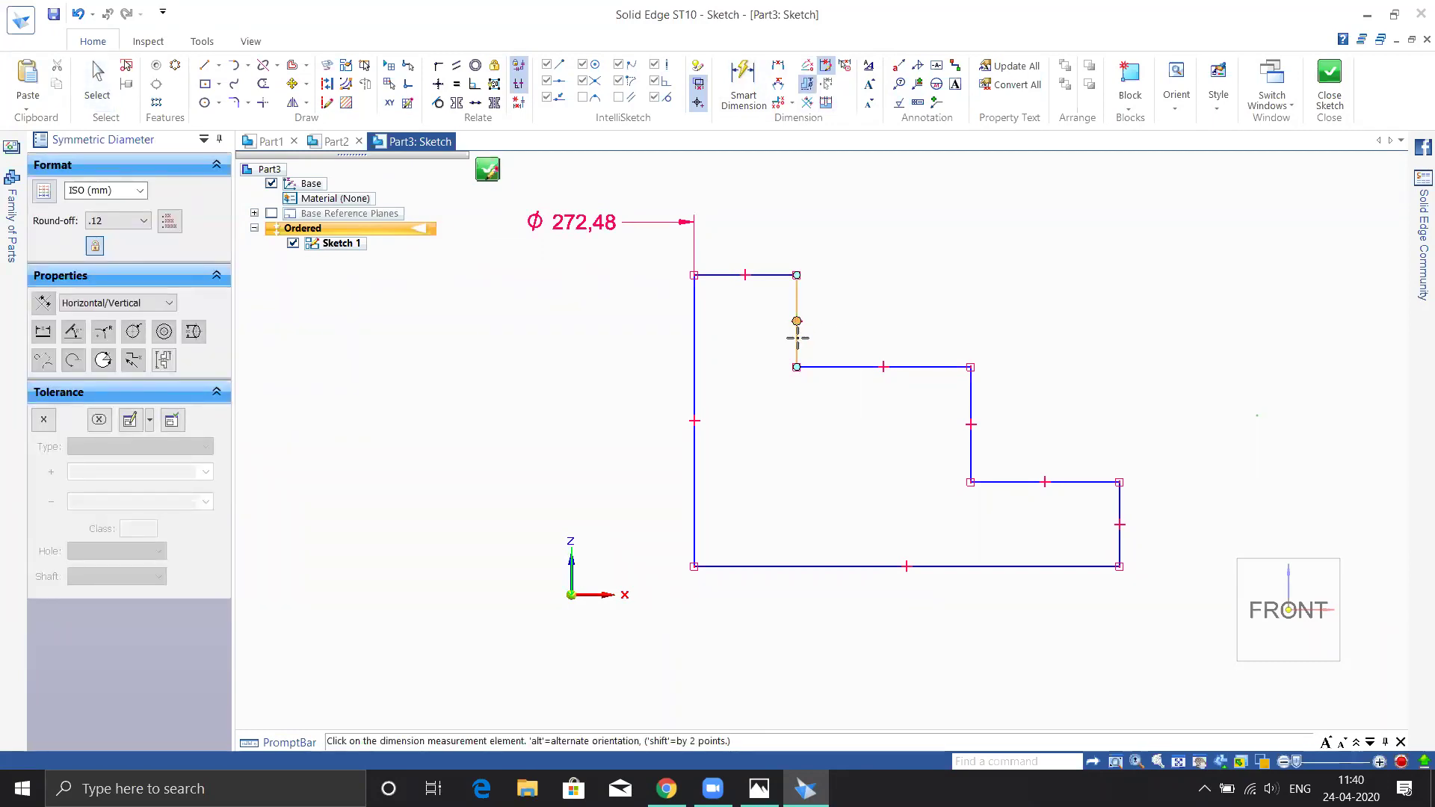
click(796, 338)
click(797, 458)
click(971, 449)
click(823, 478)
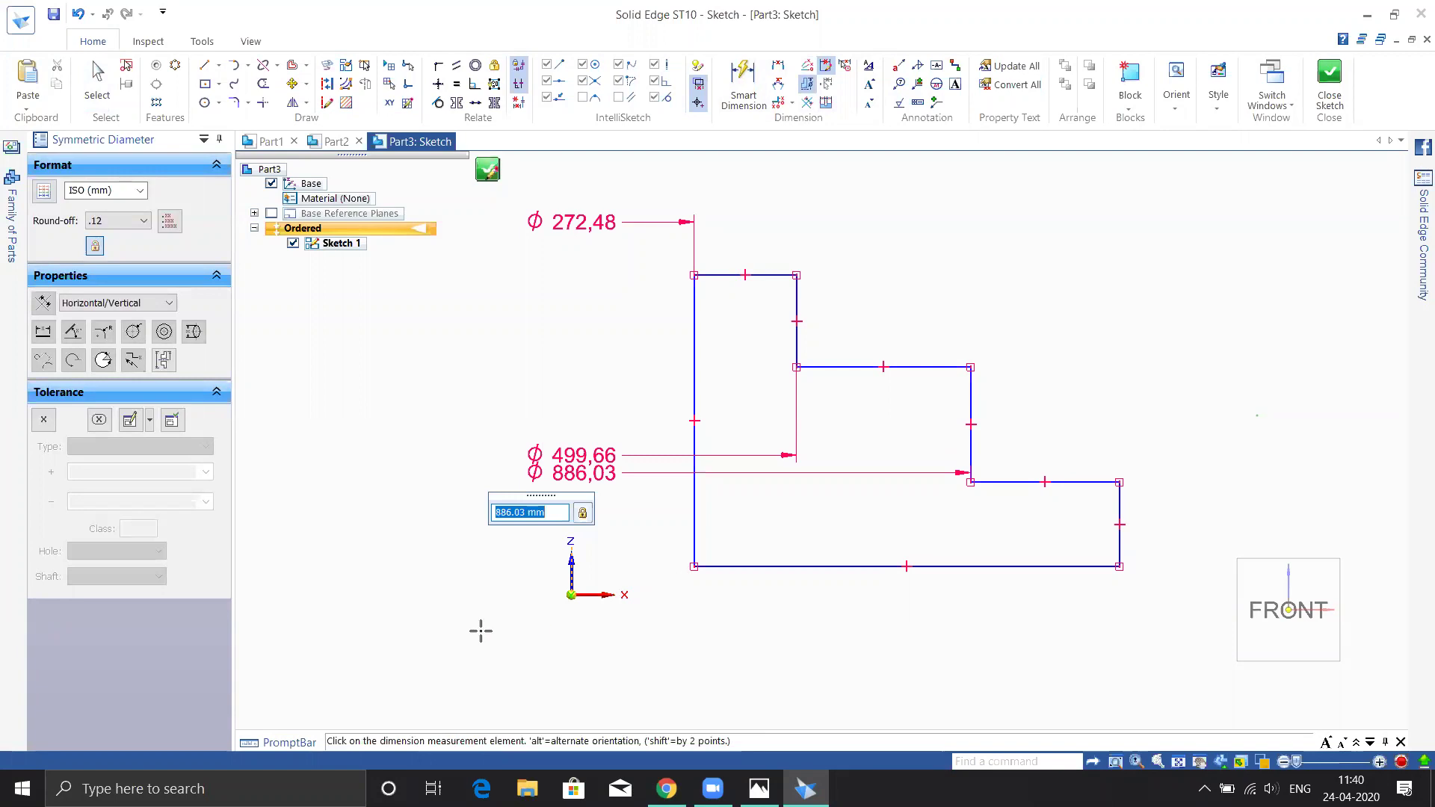
key(Escape)
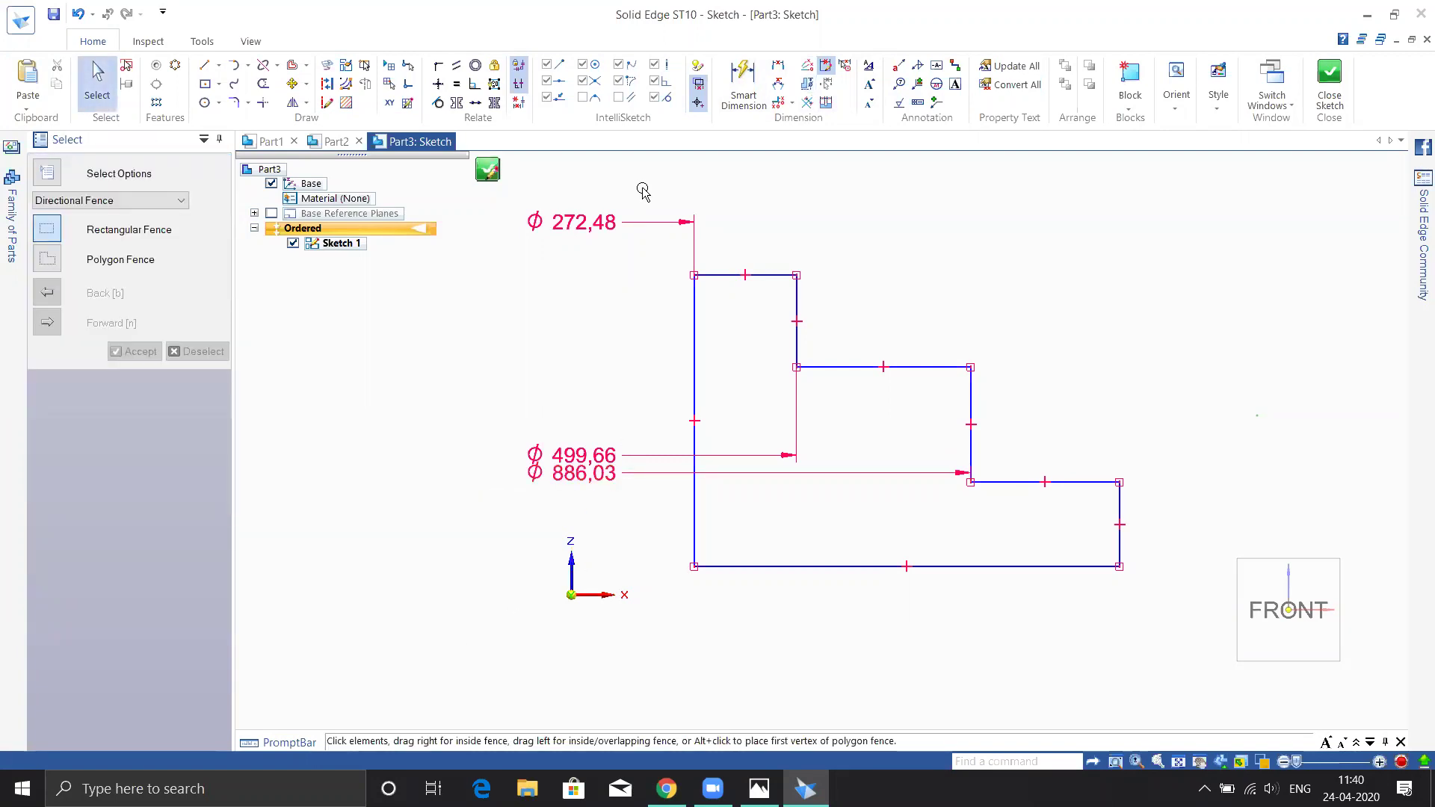
click(744, 81)
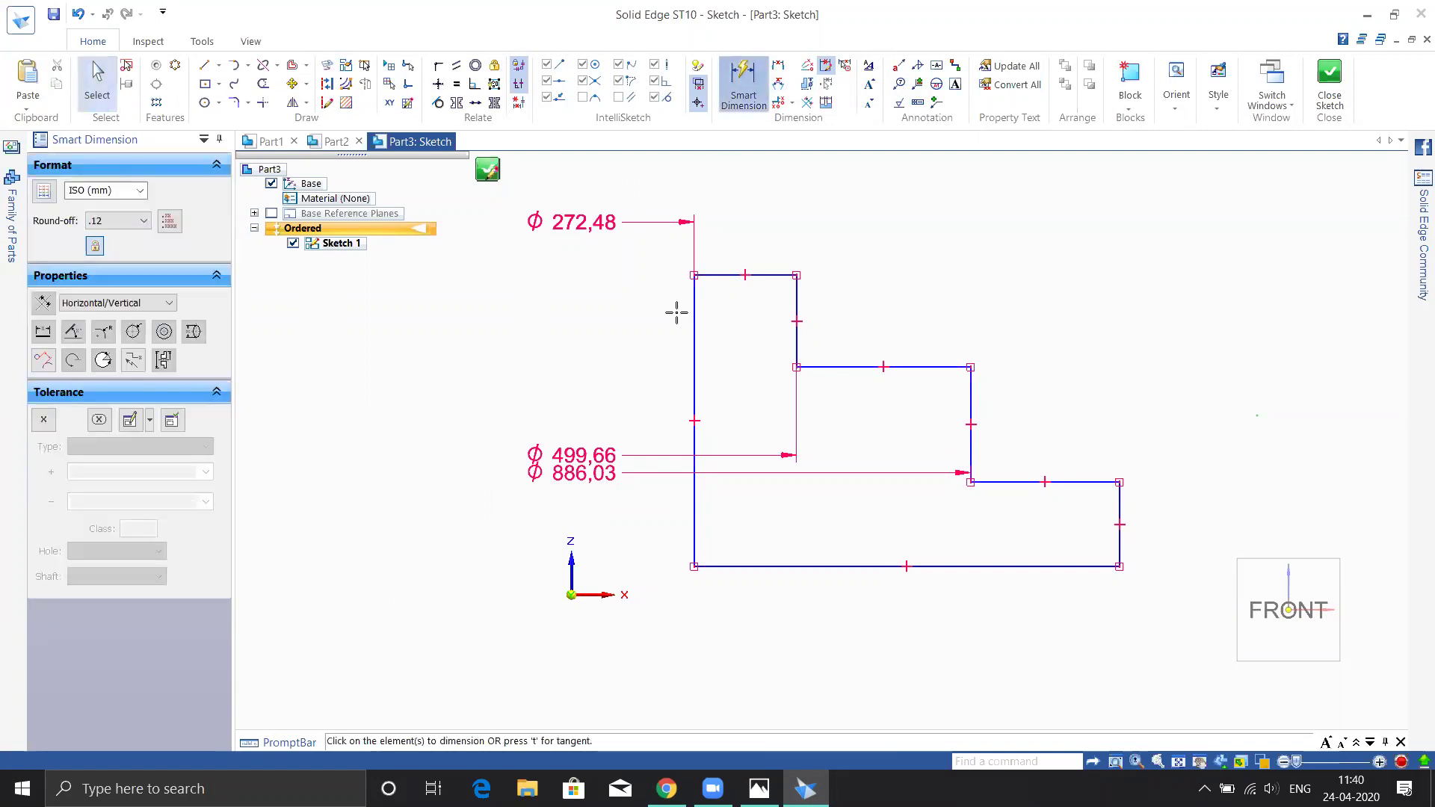
click(571, 557)
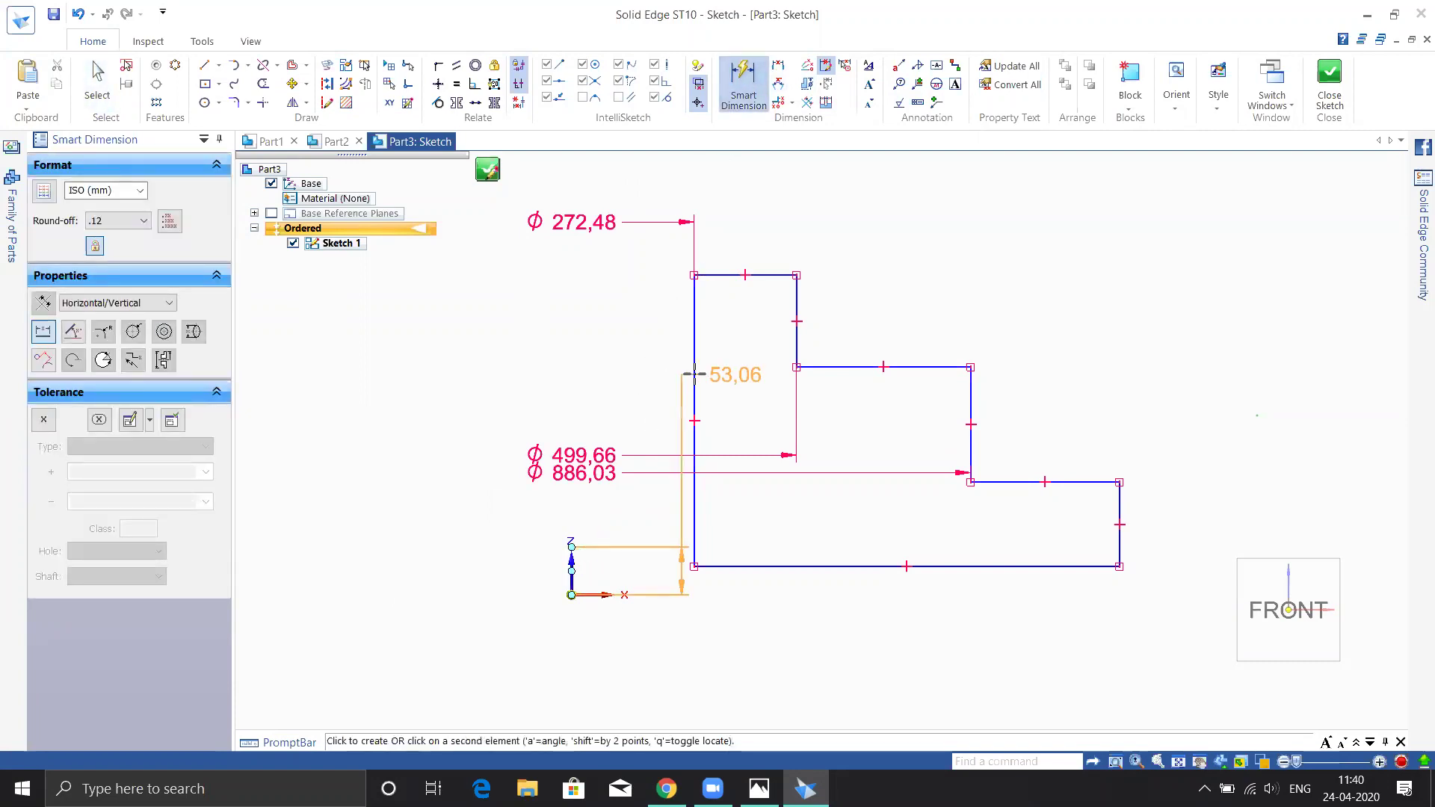
click(694, 275)
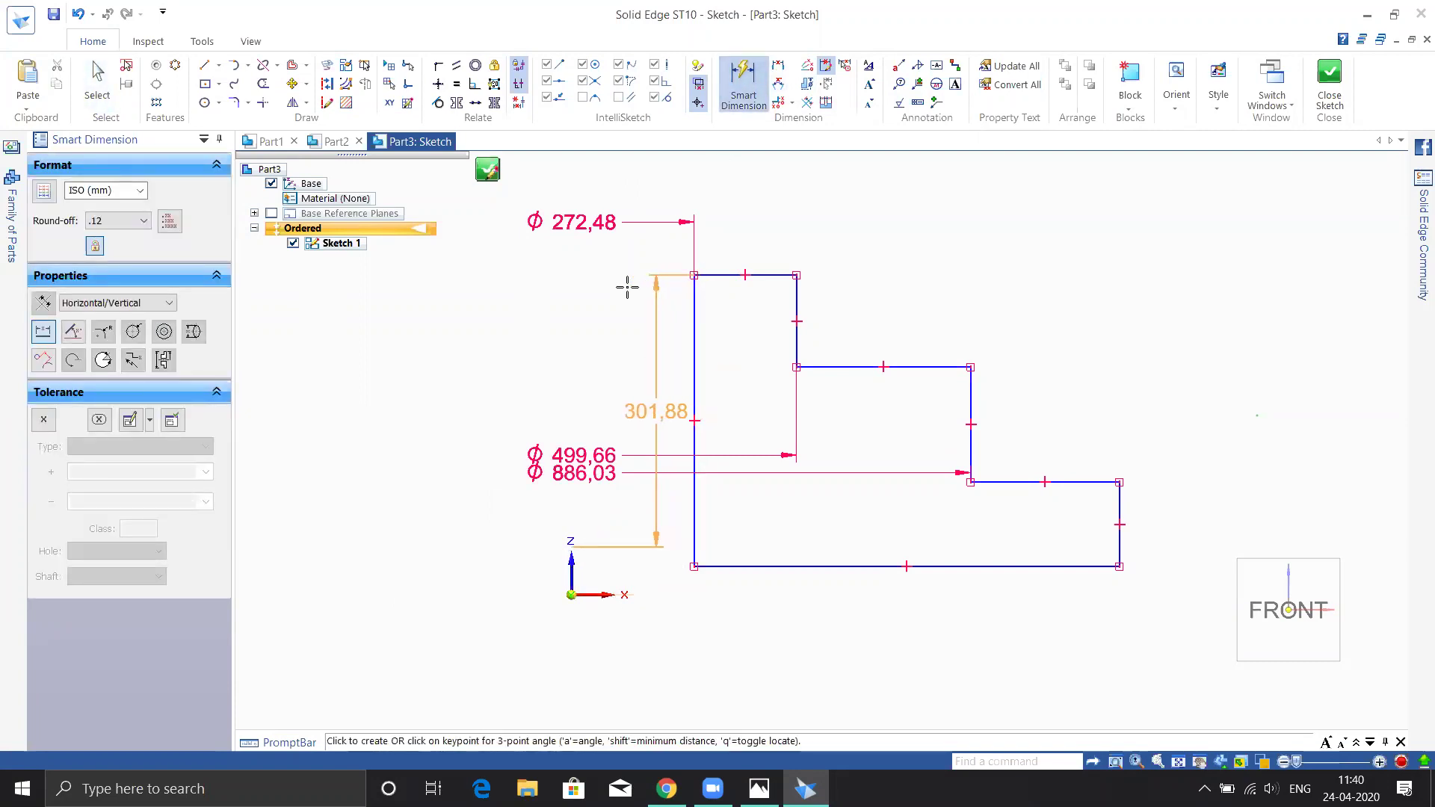
click(116, 303)
click(105, 315)
key(Escape)
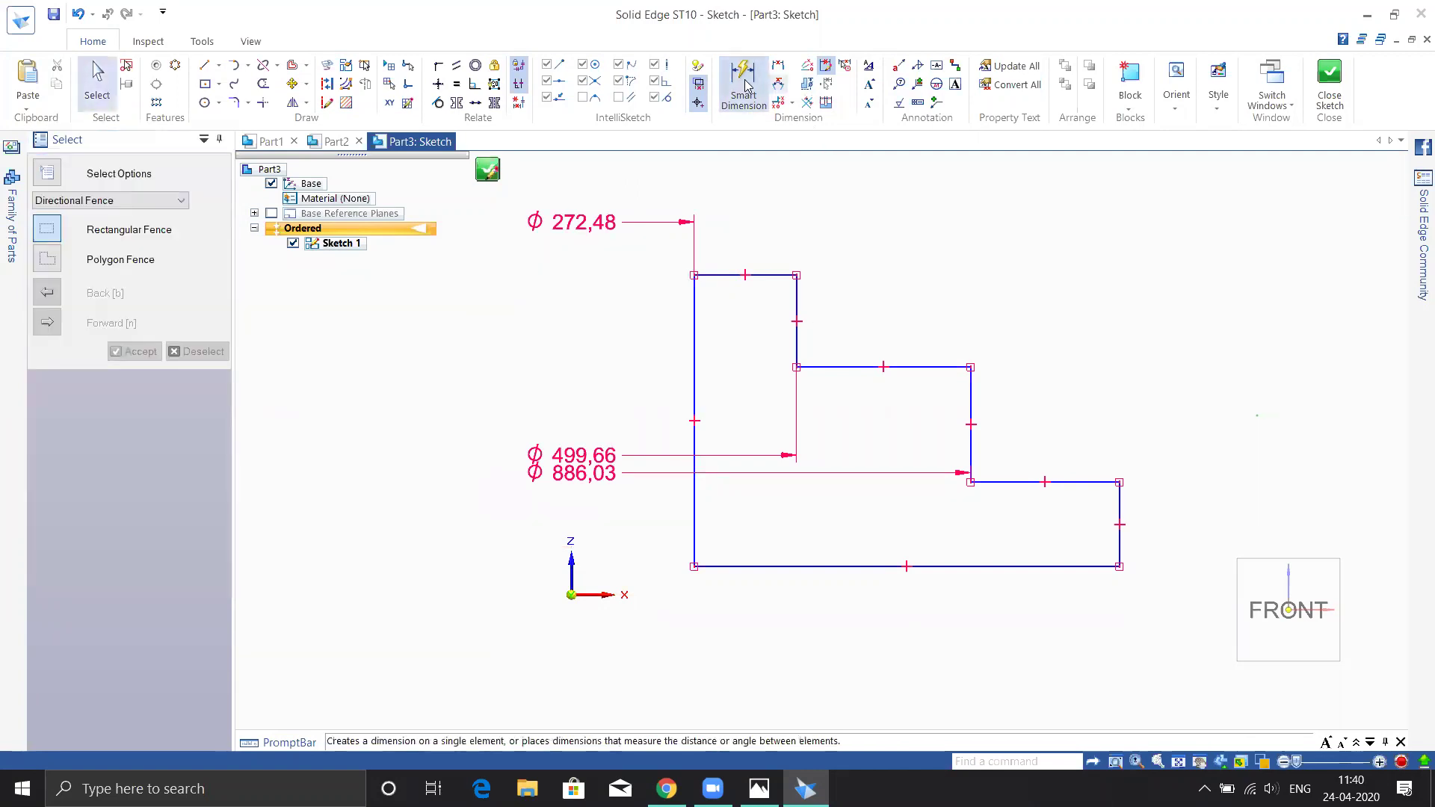
- Dimension the horizontal distance from the Z axis to the profile's left vertical line with Smart Dimension
click(744, 84)
click(571, 572)
click(694, 393)
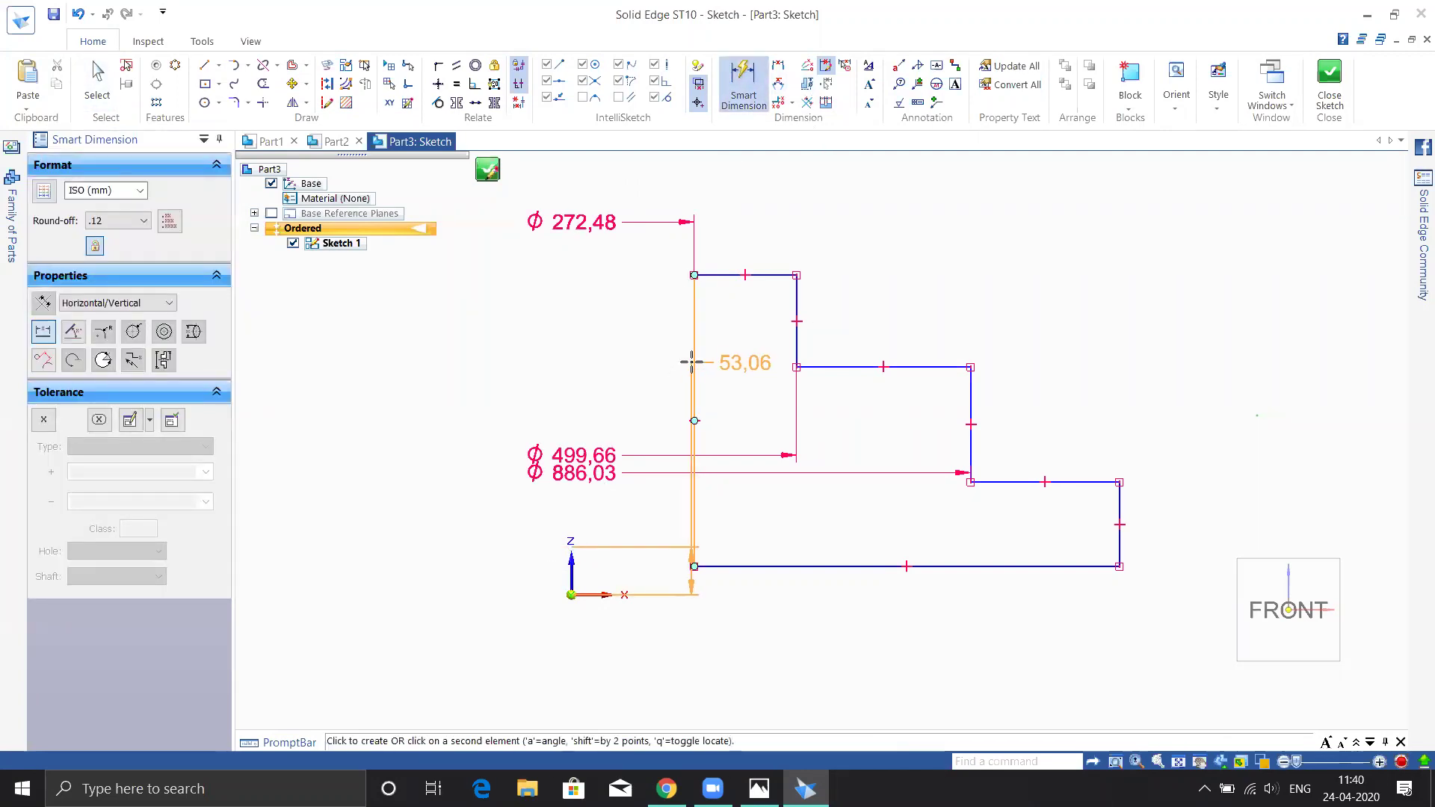
click(627, 302)
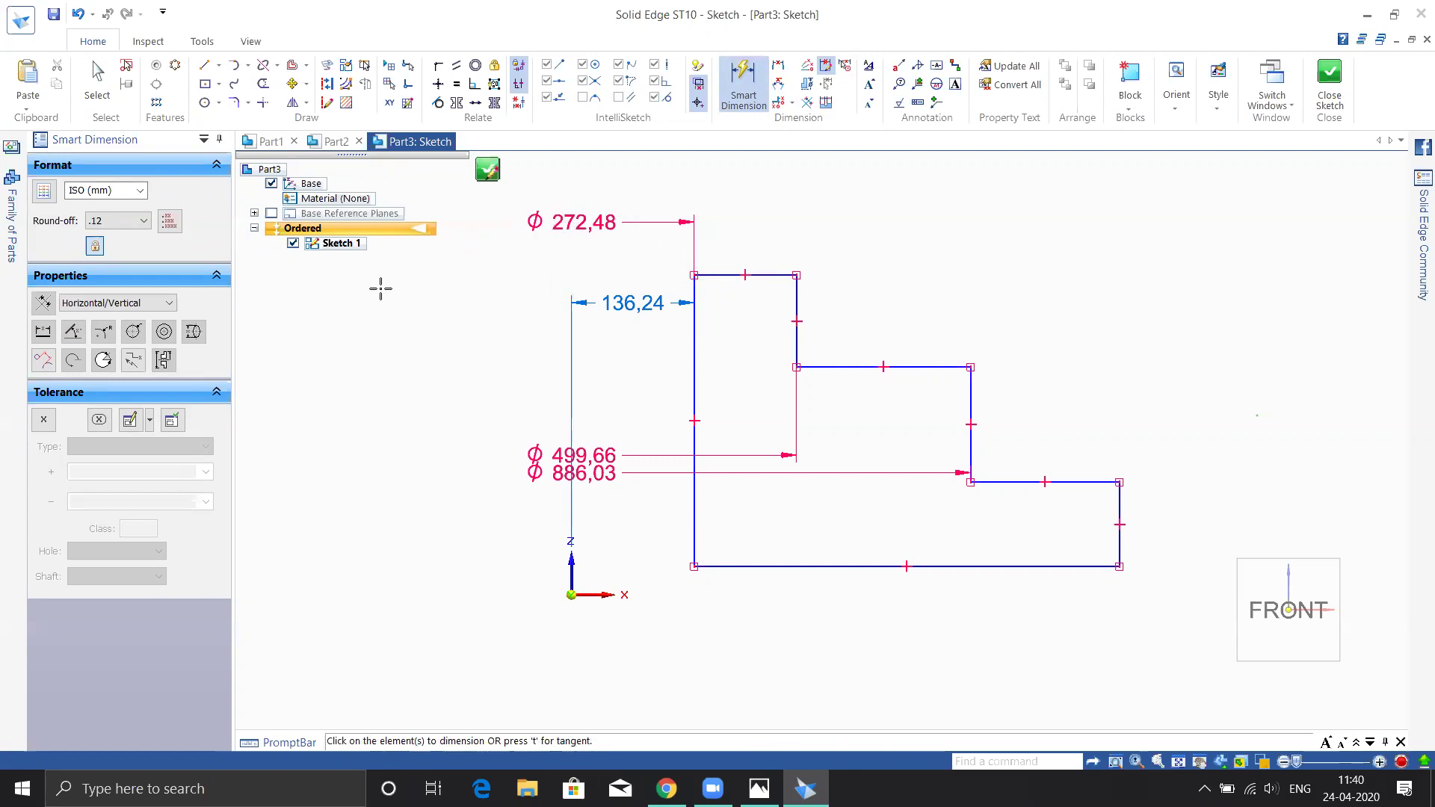
middle_drag(841, 446, 814, 454)
scroll(814, 454, up, 1)
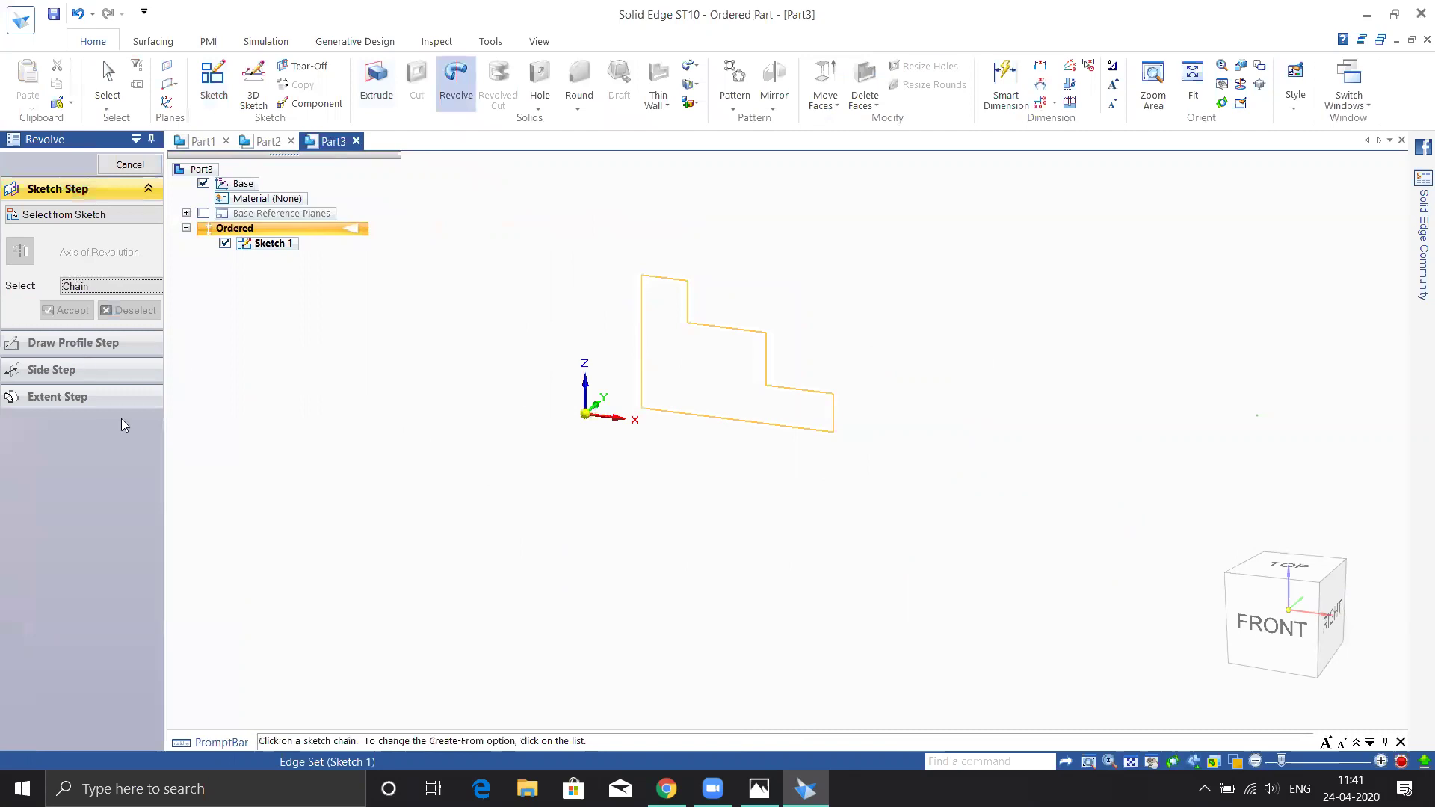
click(84, 304)
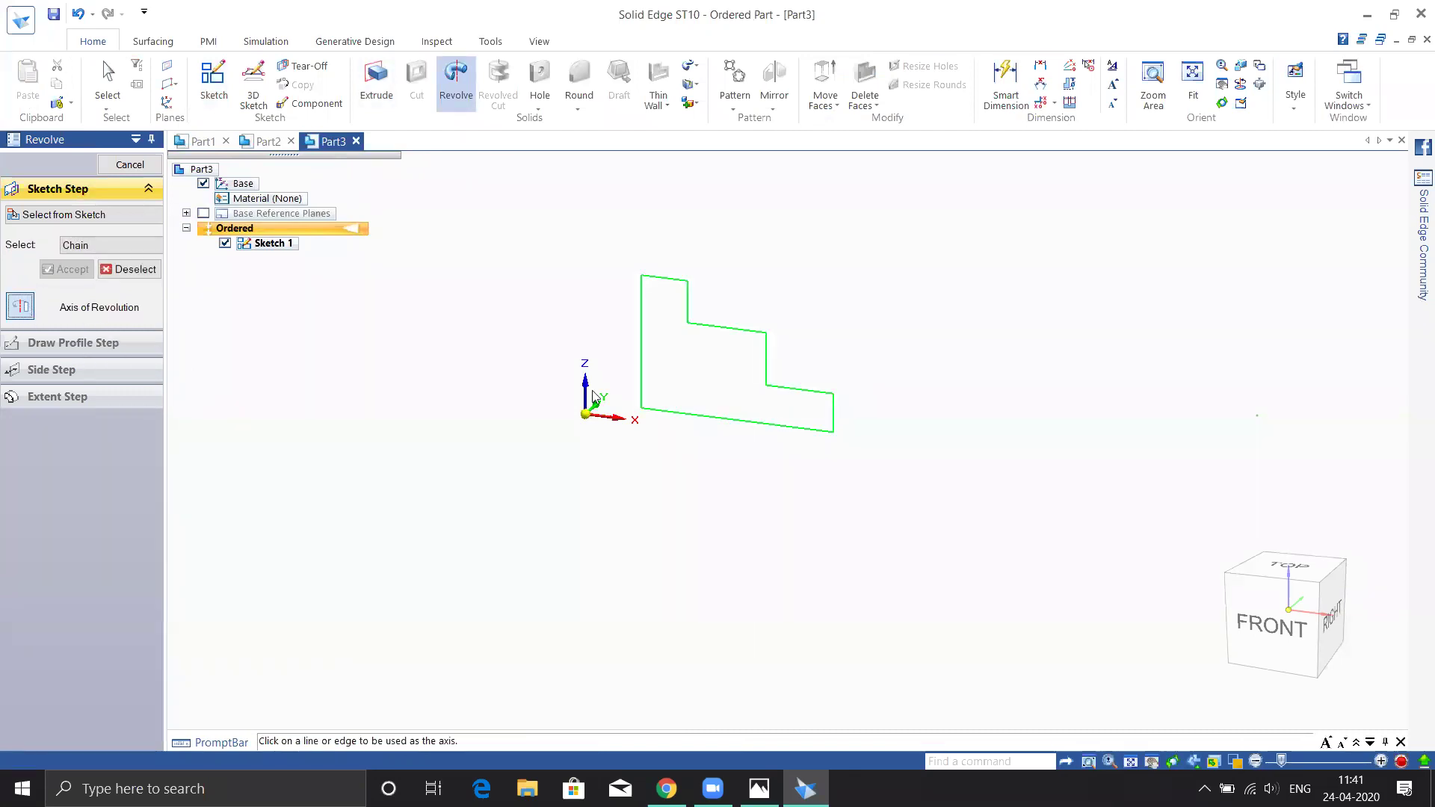
key(Escape)
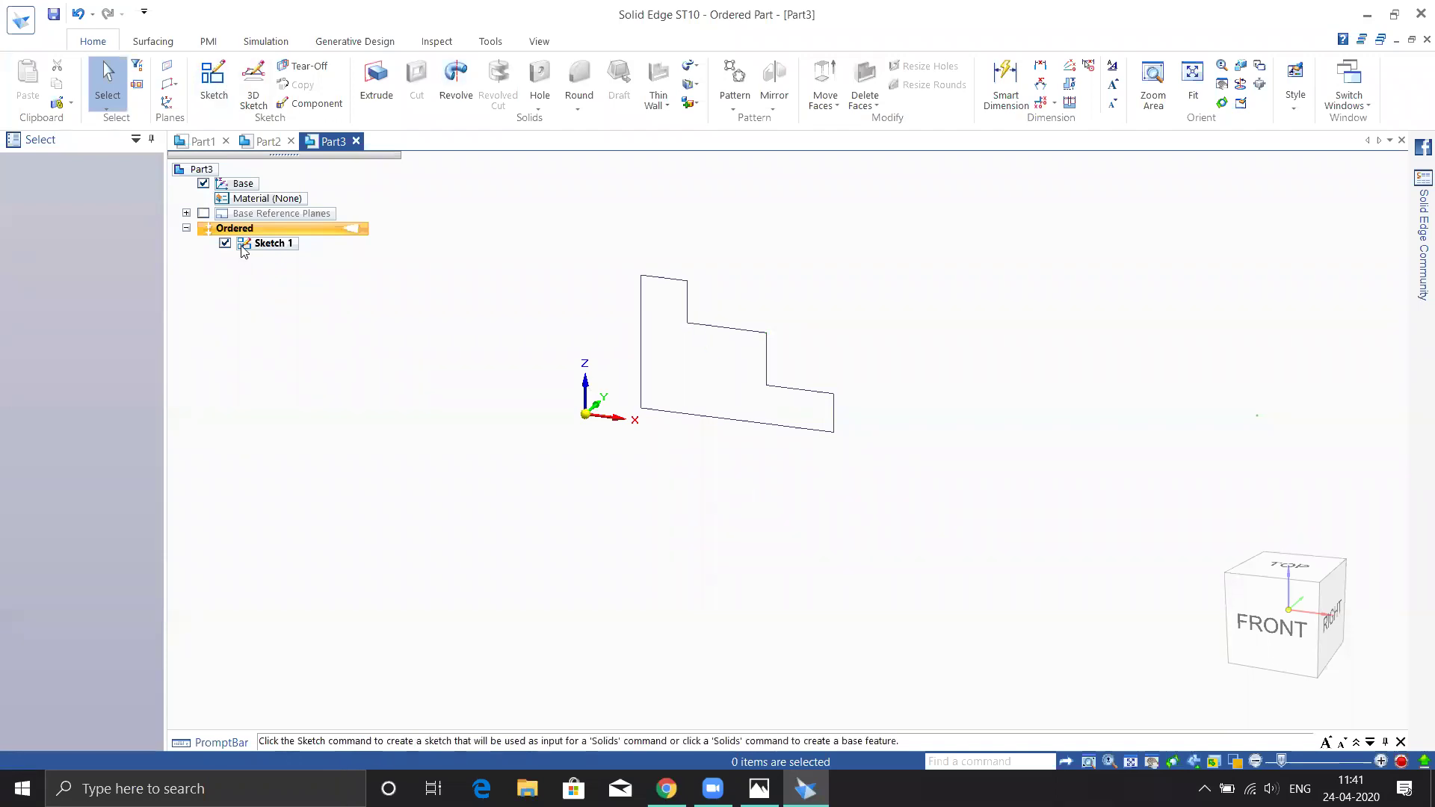
- Edit the profile of Sketch 1, draw a vertical line upward from the origin along the Z axis, and close the sketch
right_click(277, 244)
click(422, 592)
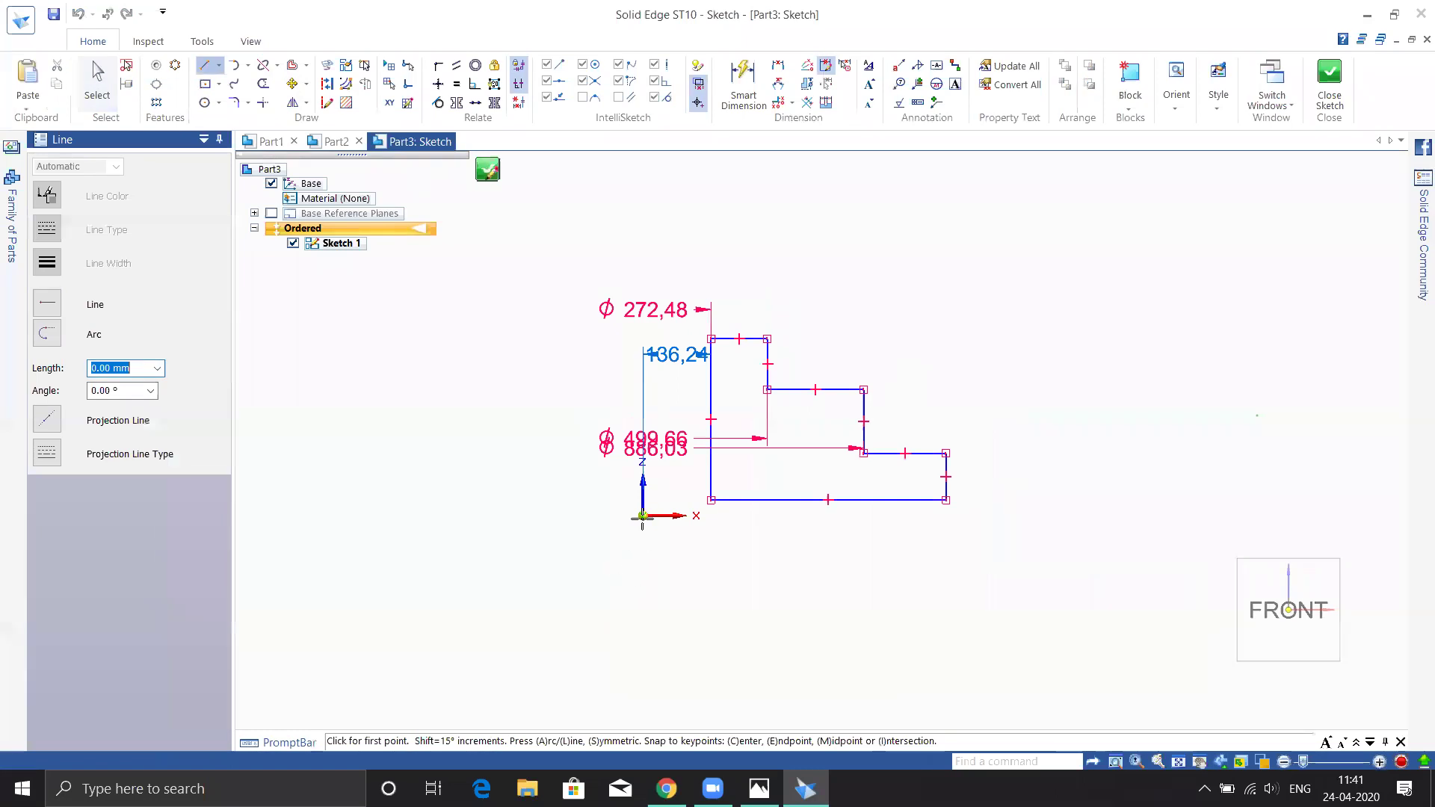
key(Escape)
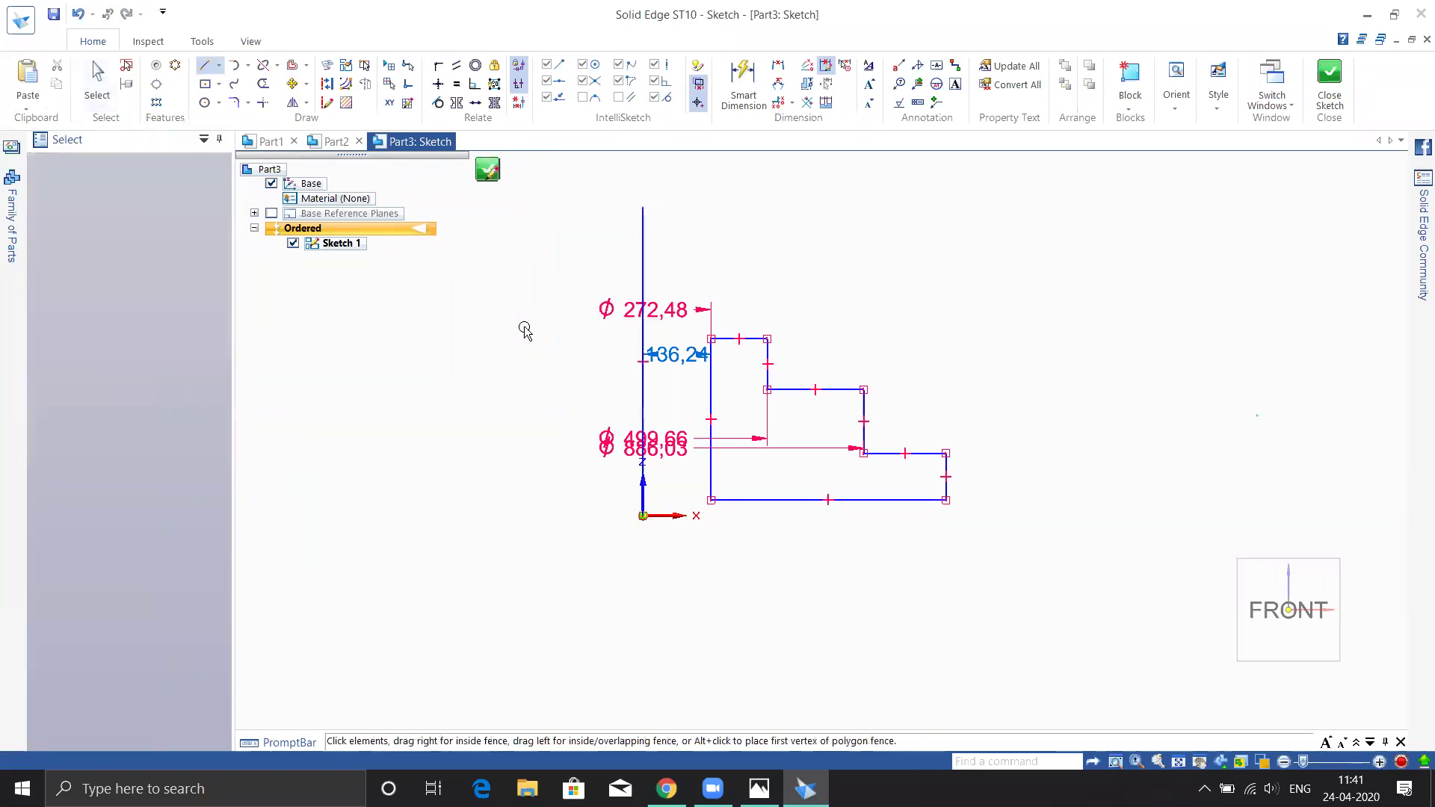
click(1330, 82)
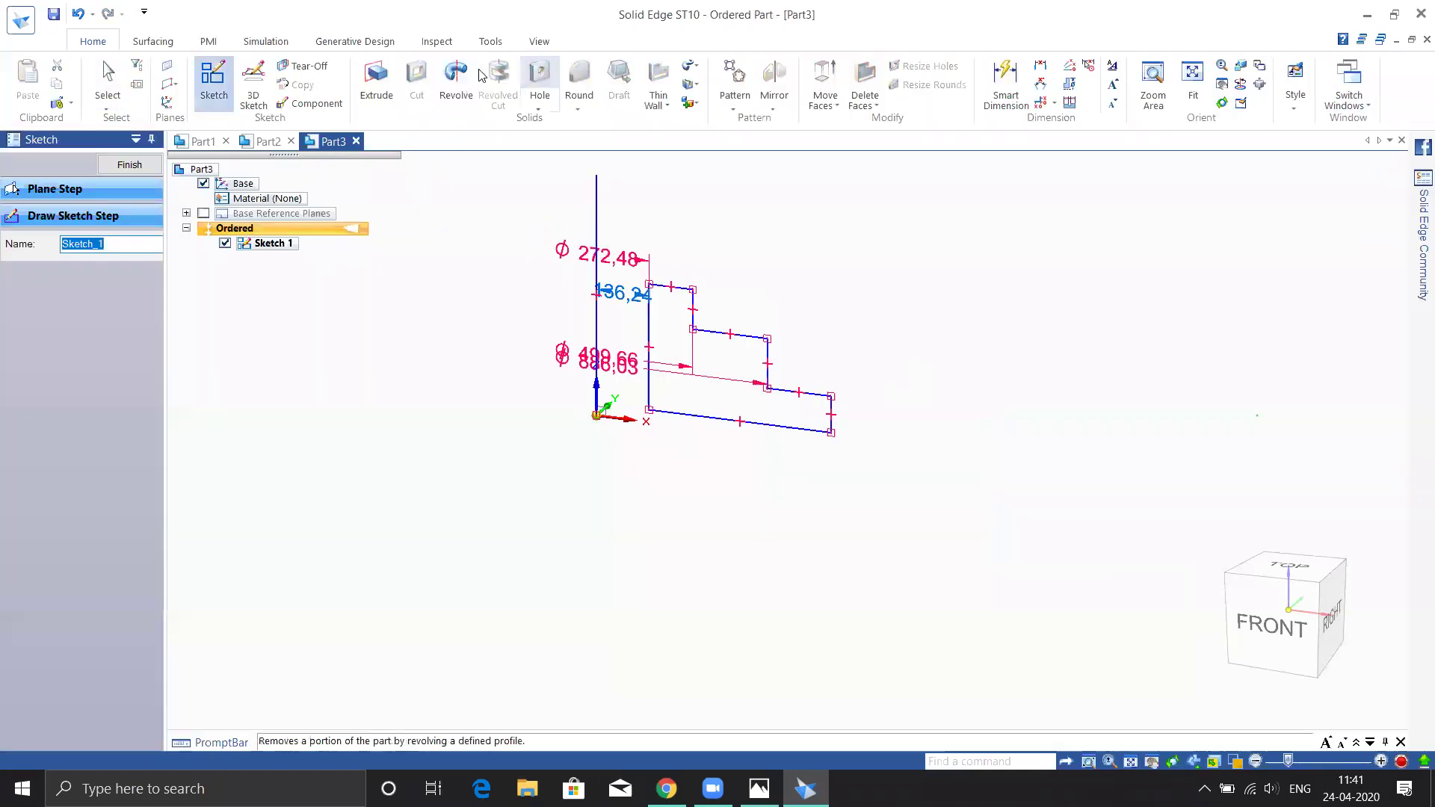
- Revolve the stepped profile about 196° around the vertical line on the Z axis, and undo the revolve
click(456, 79)
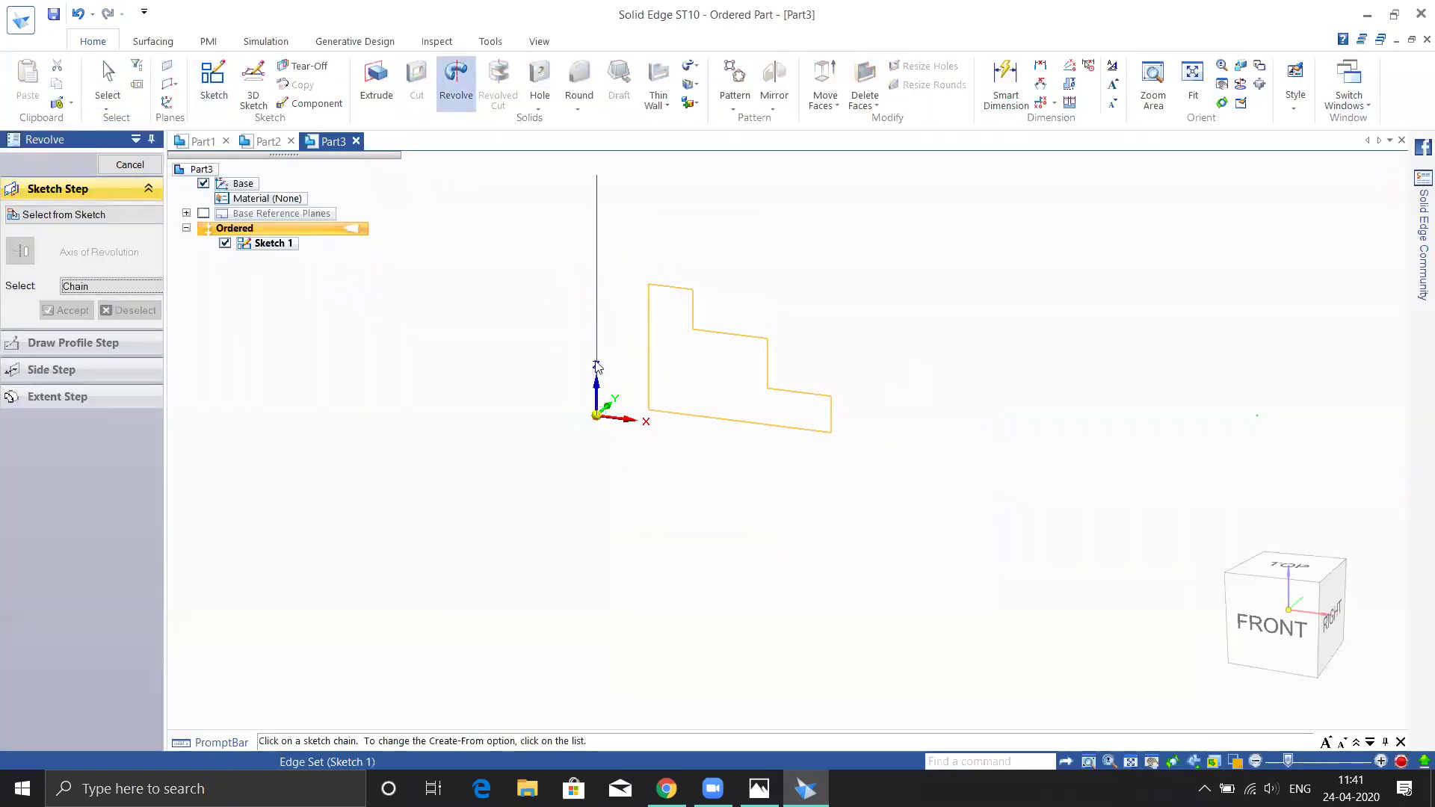
click(685, 293)
right_click(677, 387)
click(597, 293)
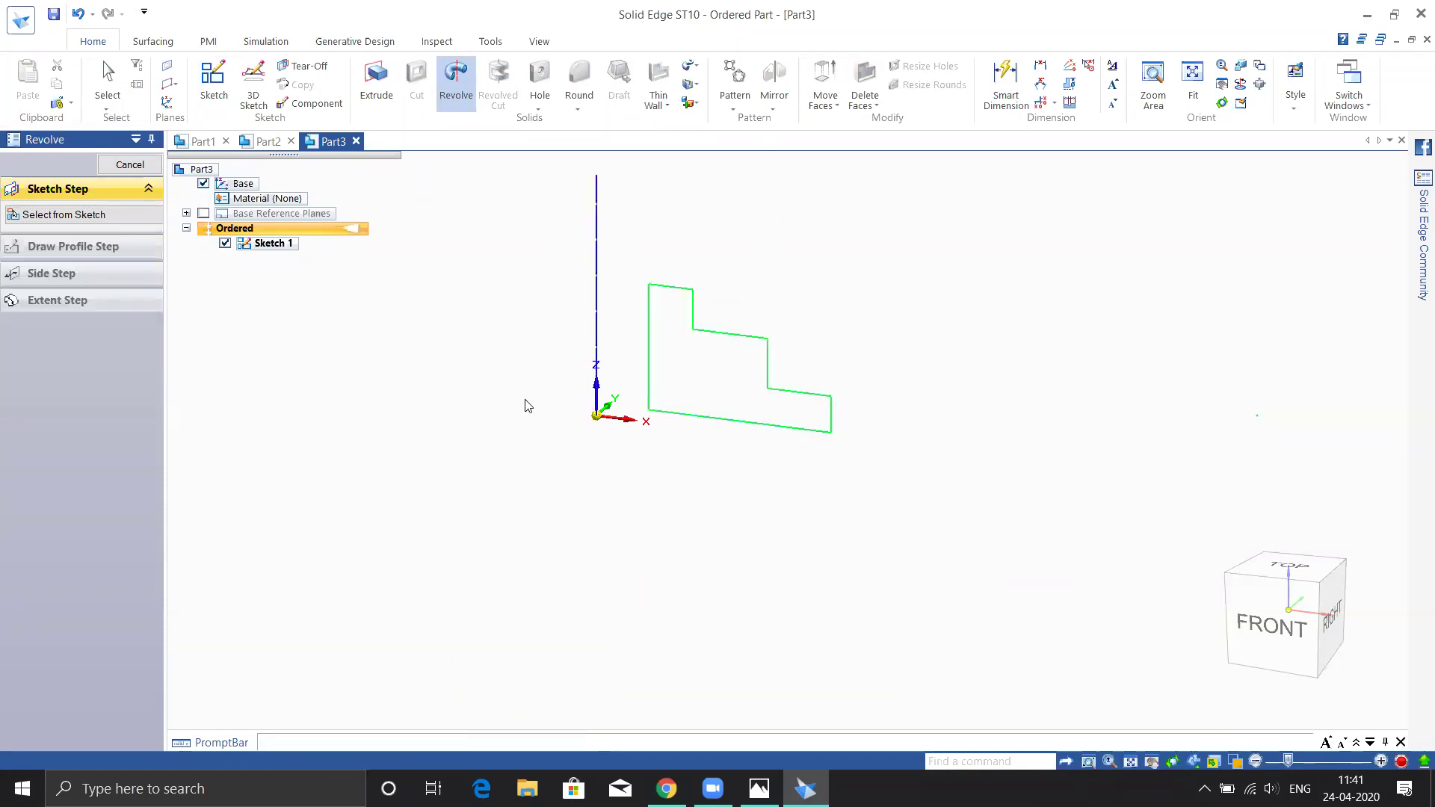
middle_click(532, 517)
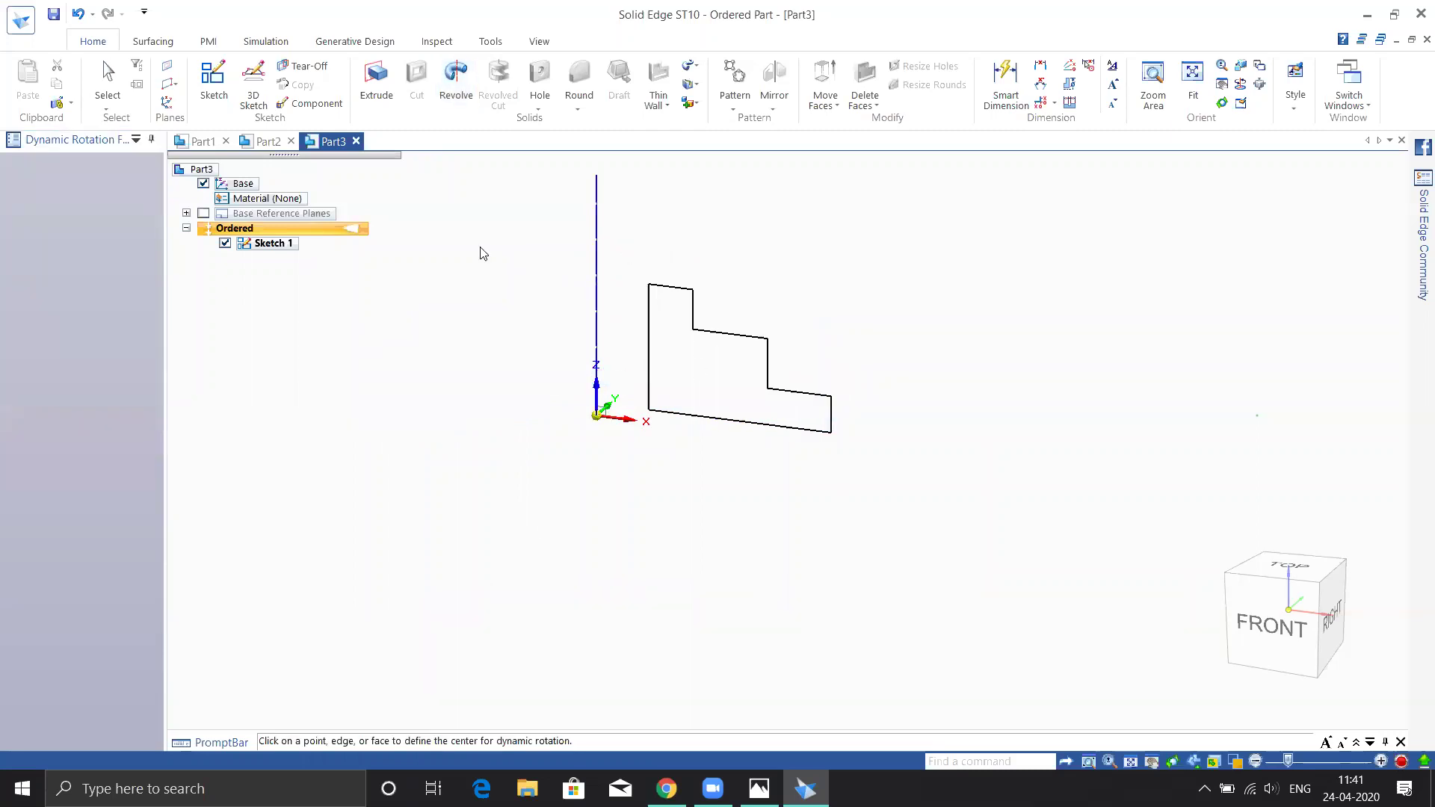
click(455, 351)
click(472, 385)
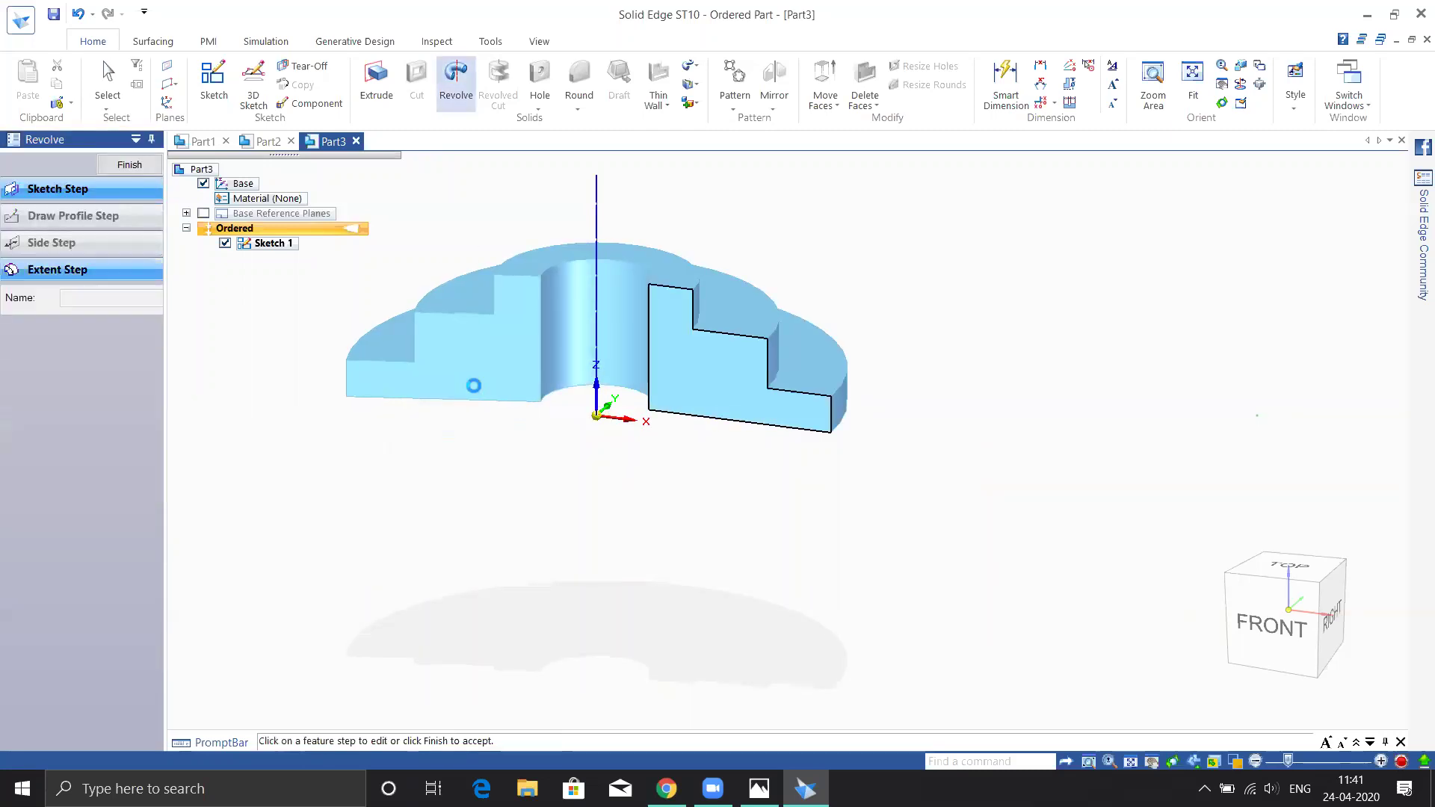
middle_drag(607, 492, 598, 516)
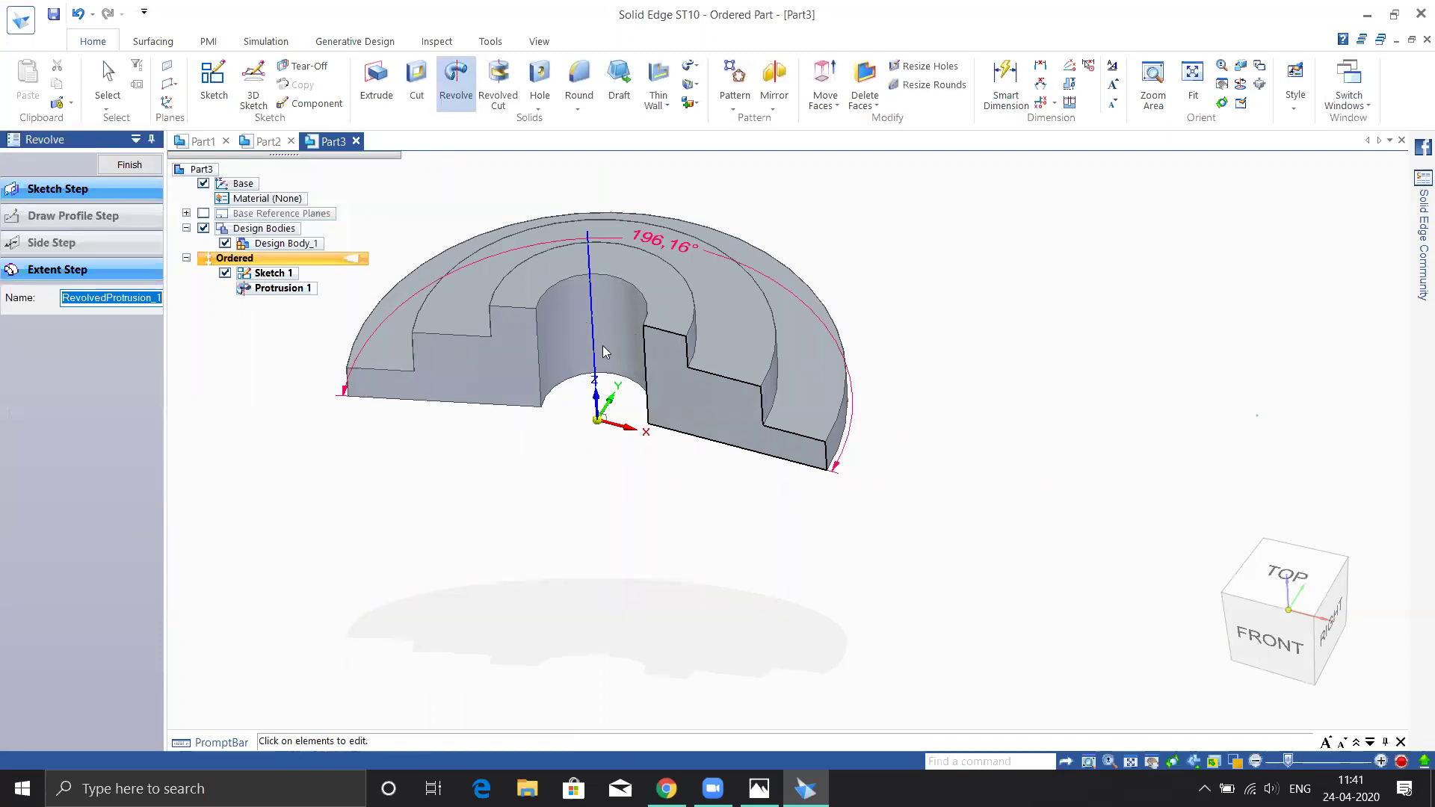
key(ctrl+z)
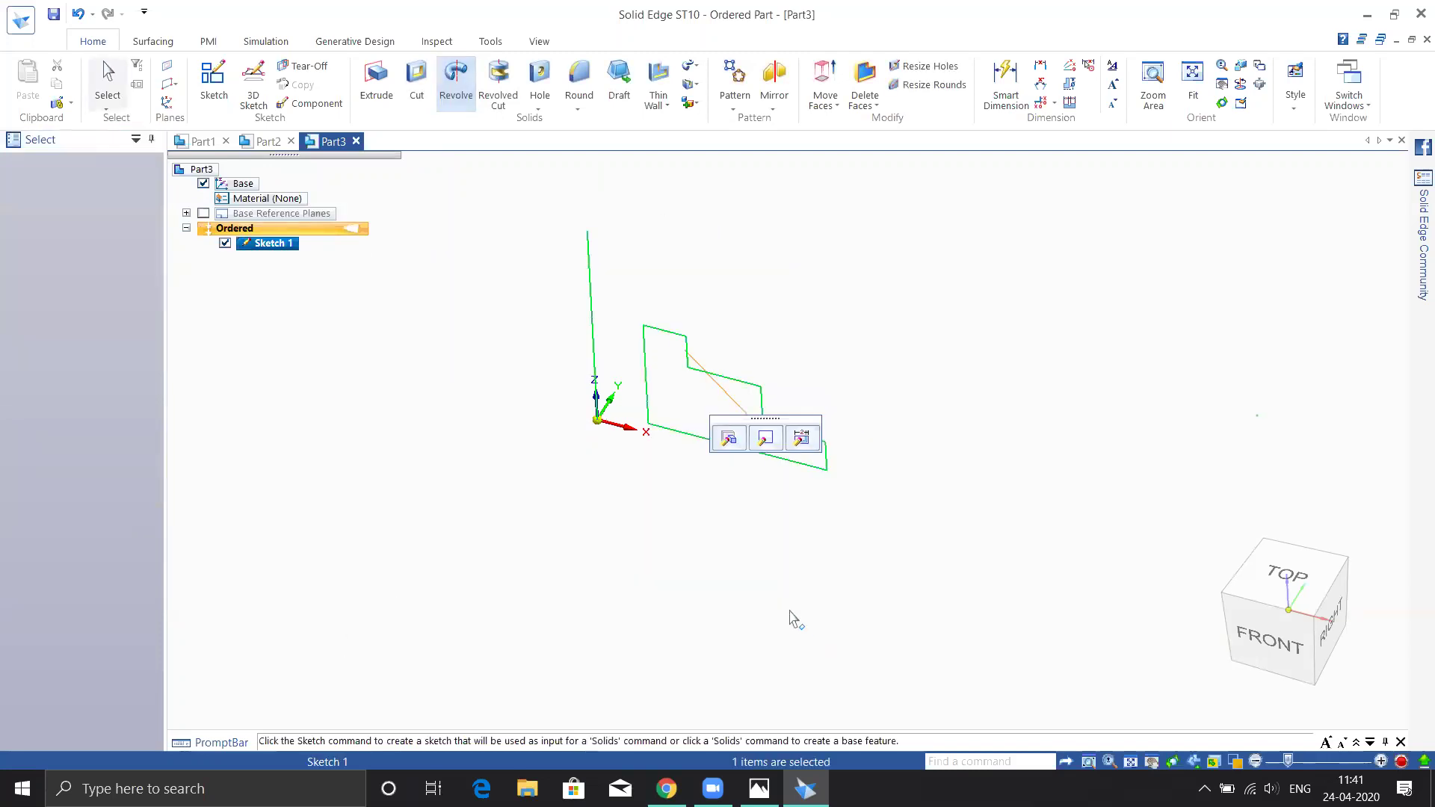
- Edit the profile of Sketch 1, delete all its geometry and dimensions at once, and finish the sketch
click(764, 438)
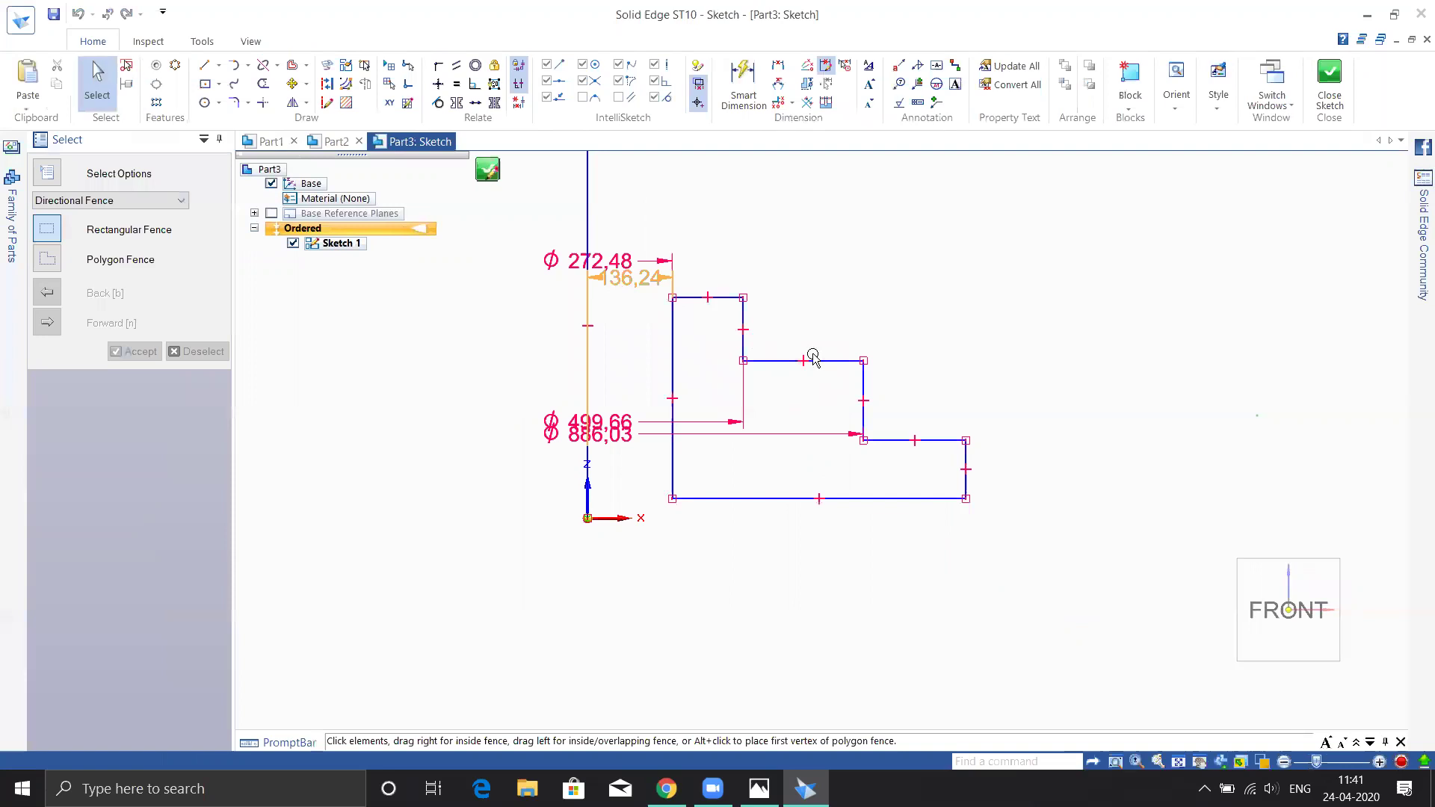
mouse_move(621, 214)
mouse_down()
mouse_move(955, 598)
mouse_move(998, 591)
mouse_up()
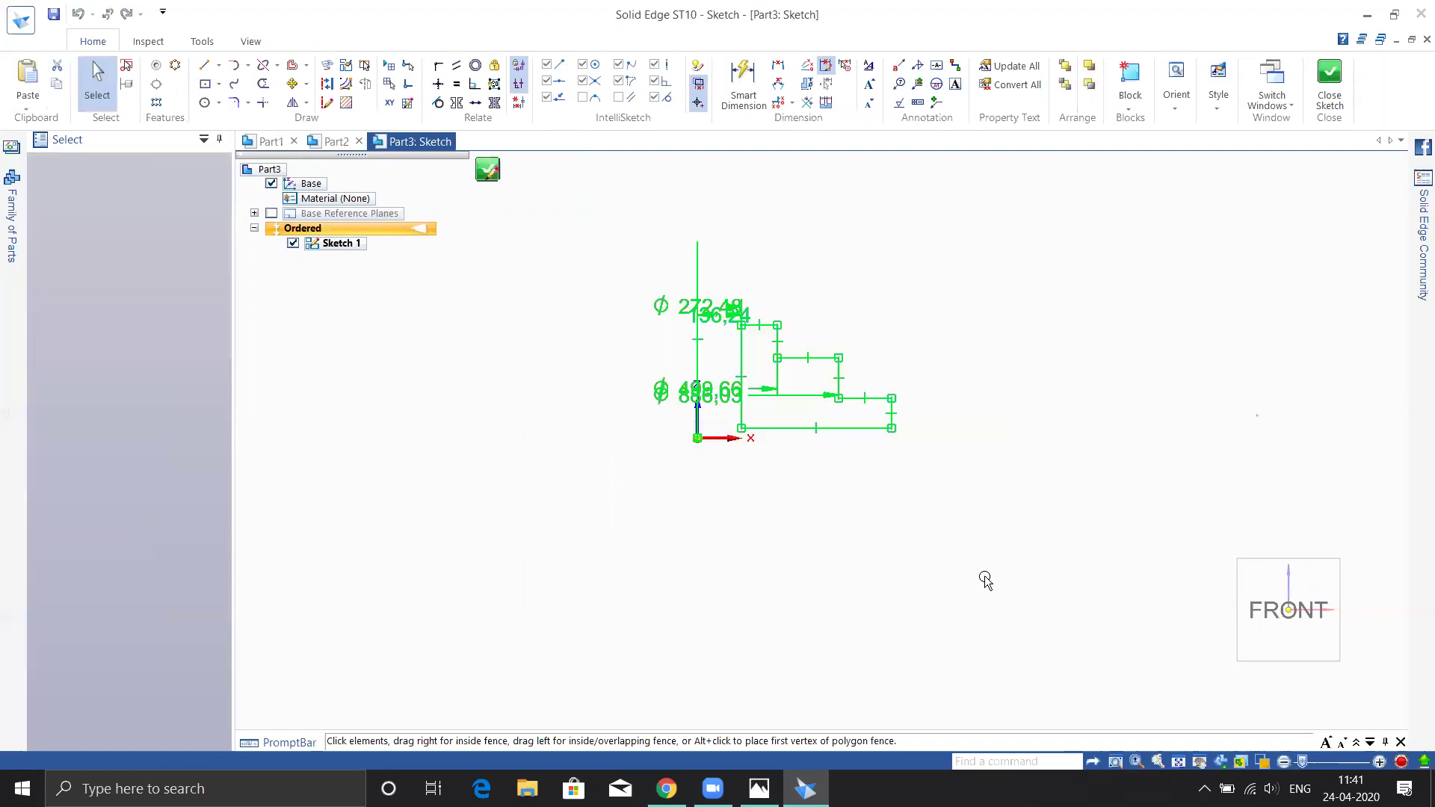
key(Delete)
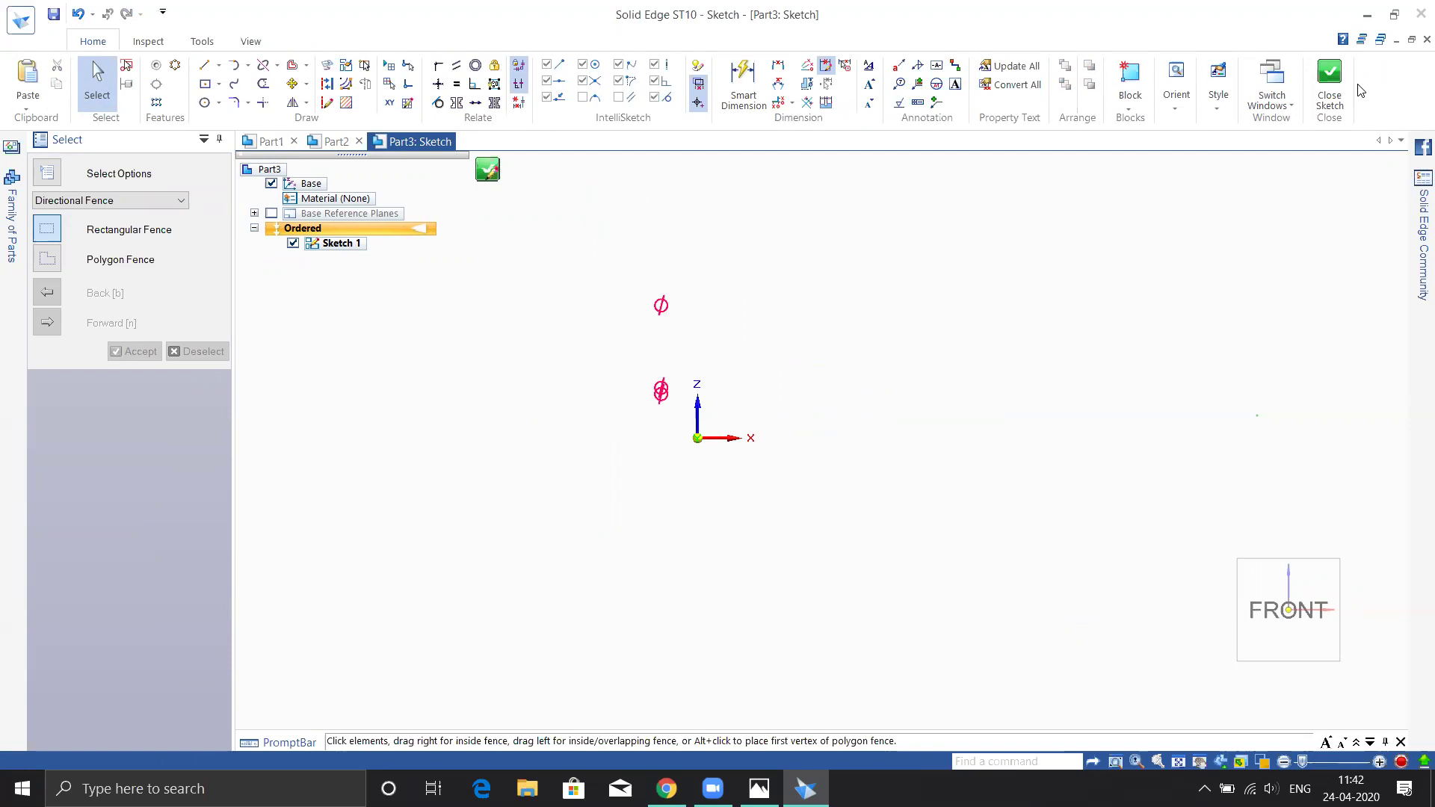
click(1330, 82)
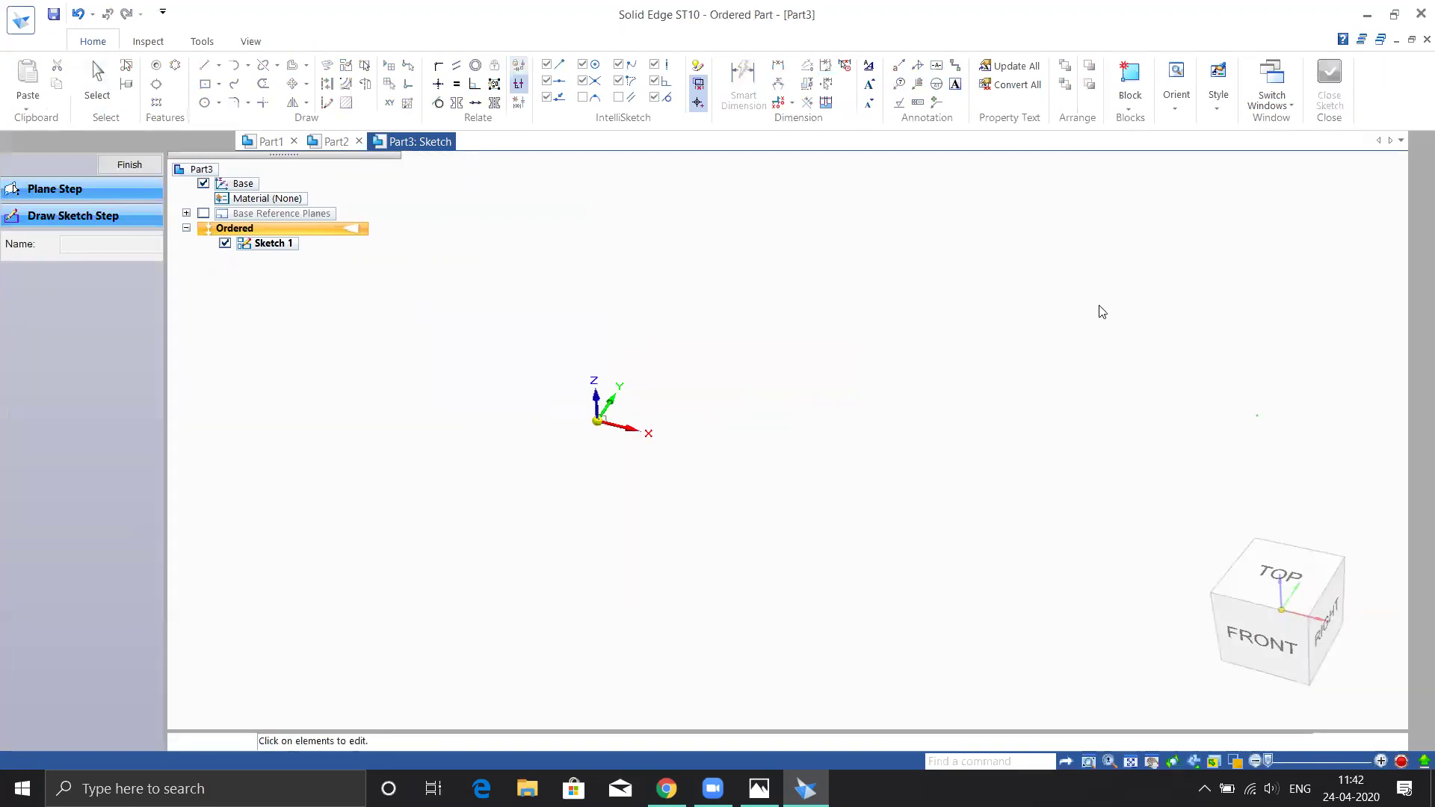
click(128, 166)
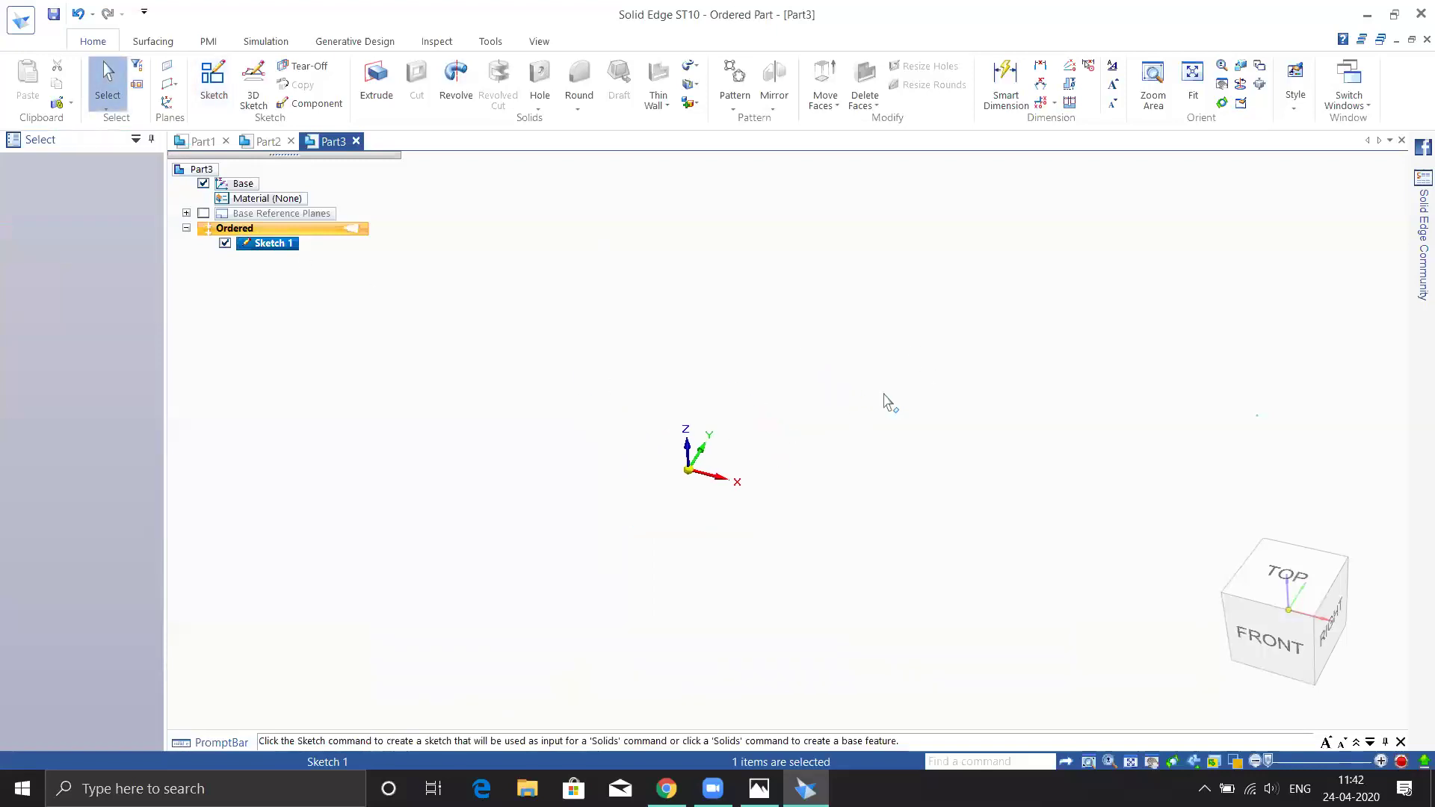
- Delete Sketch 1 from the part and switch the model from ordered to synchronous
right_click(277, 249)
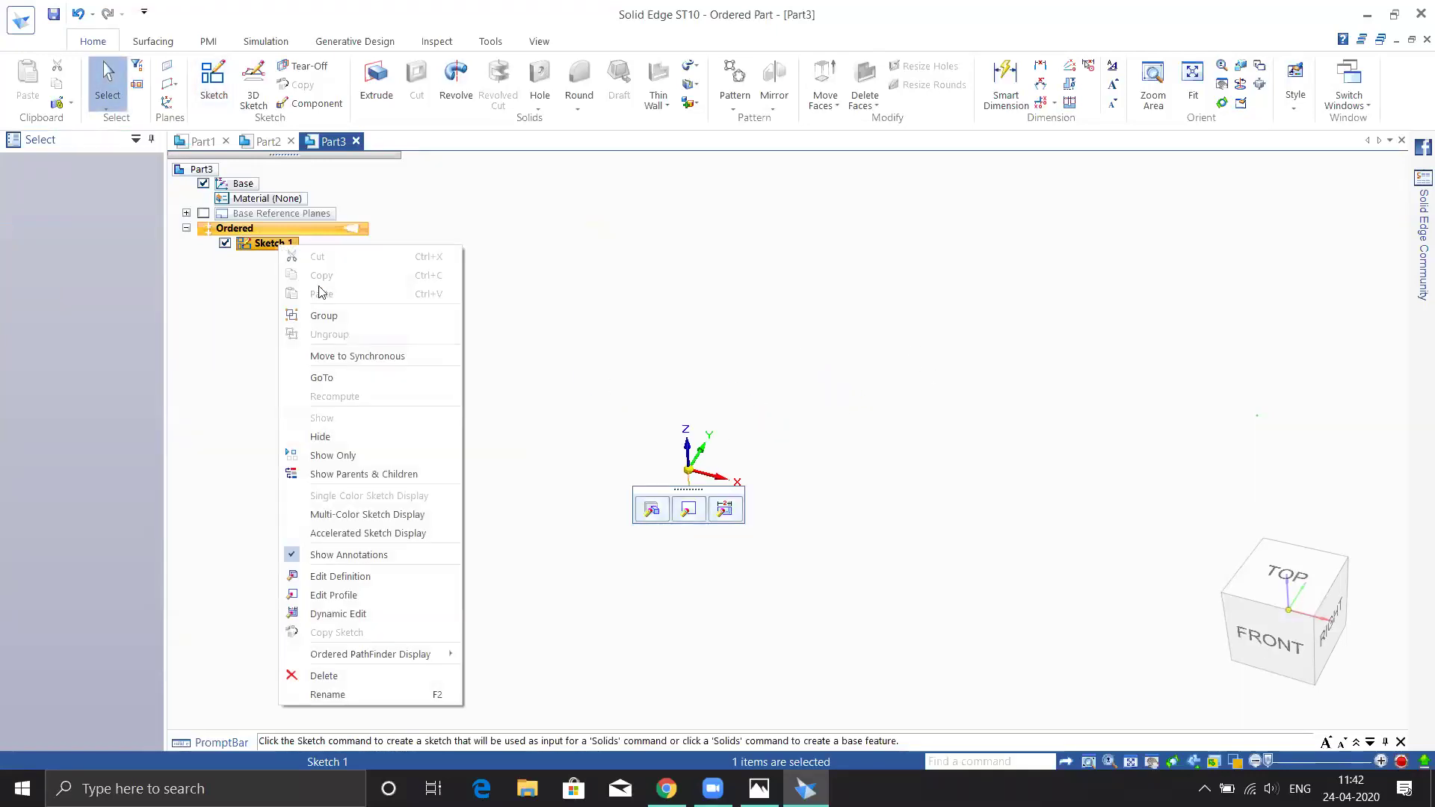
click(343, 678)
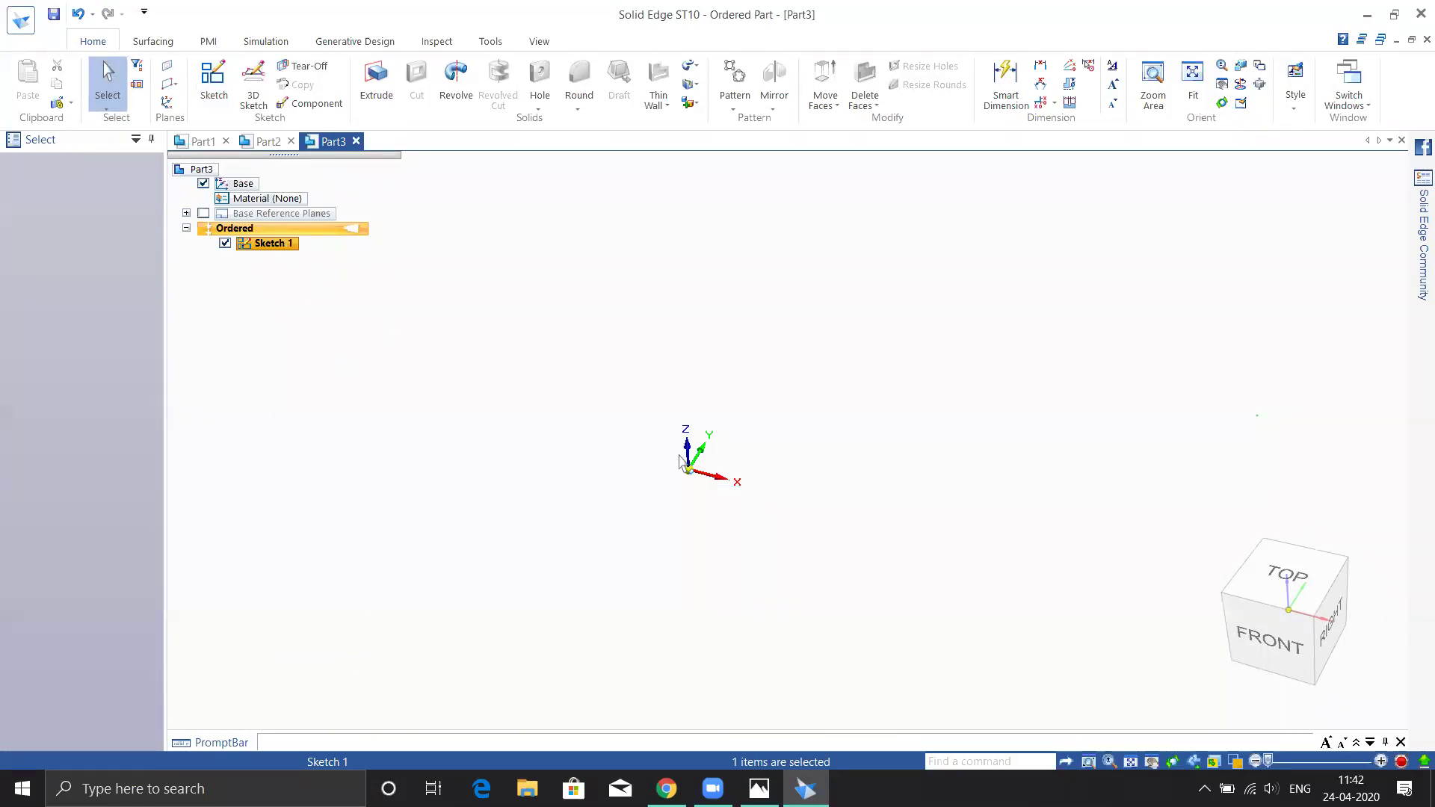
click(489, 42)
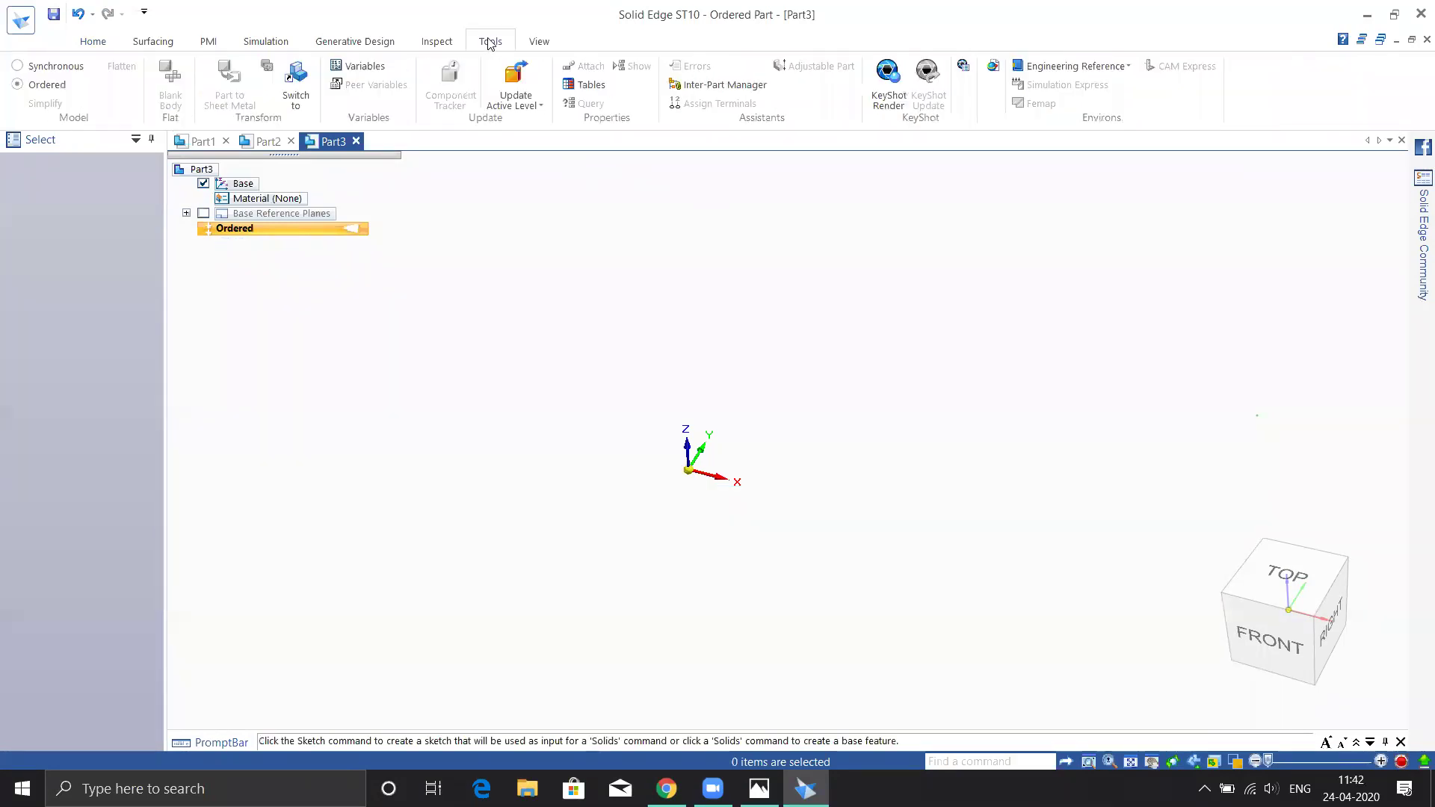
click(55, 67)
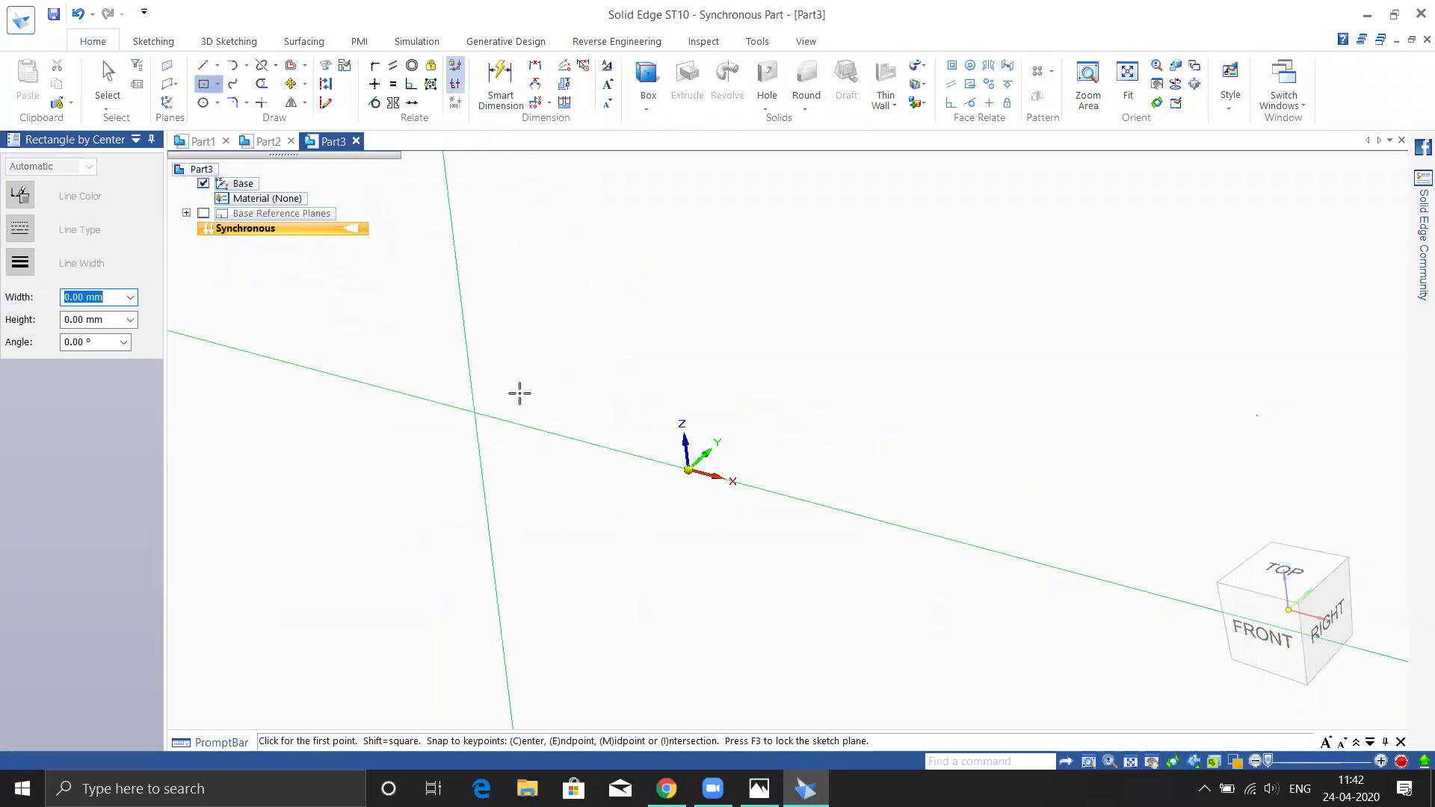
- Draw a rectangle by center on the front-facing plane, up and to the negative X side of the origin
click(562, 357)
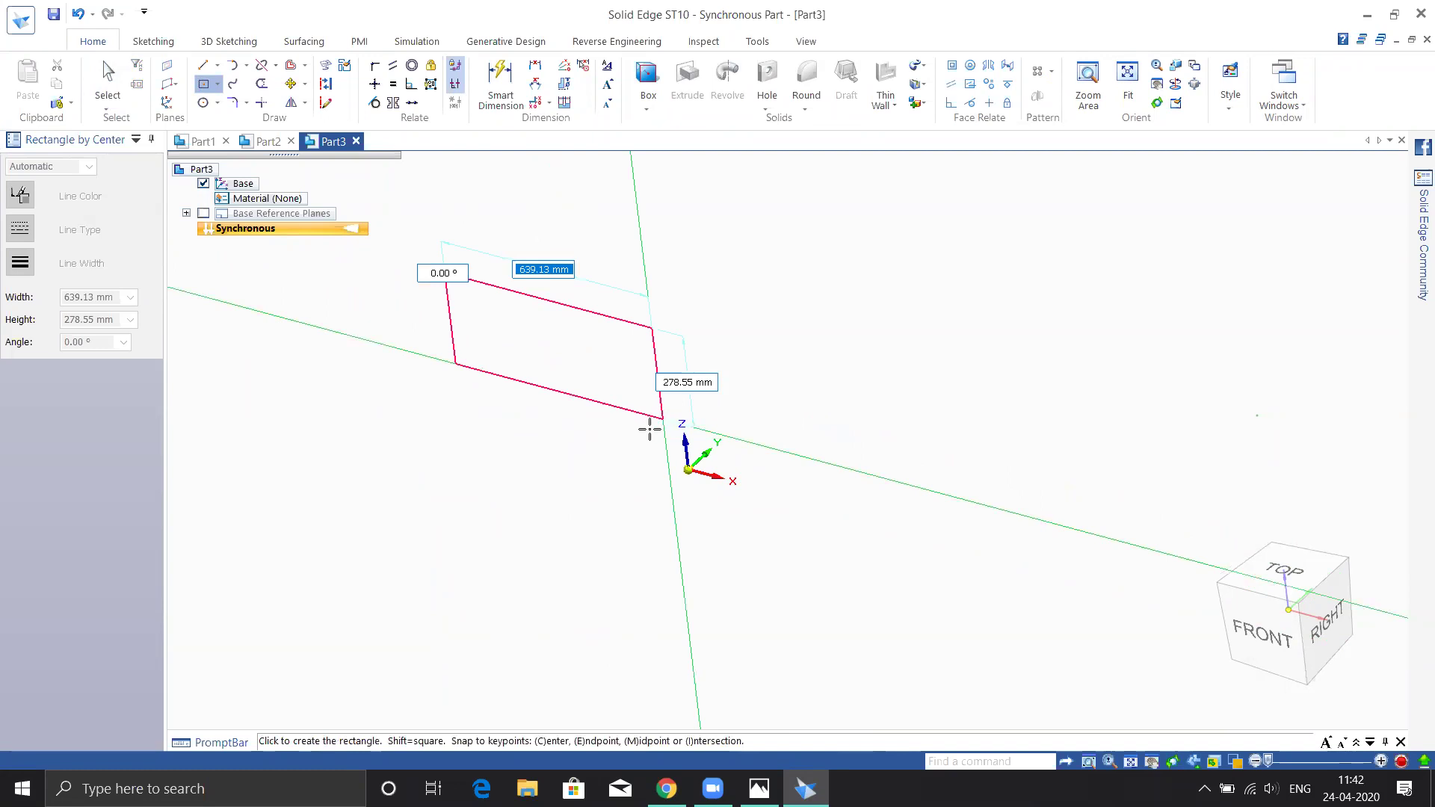
click(653, 428)
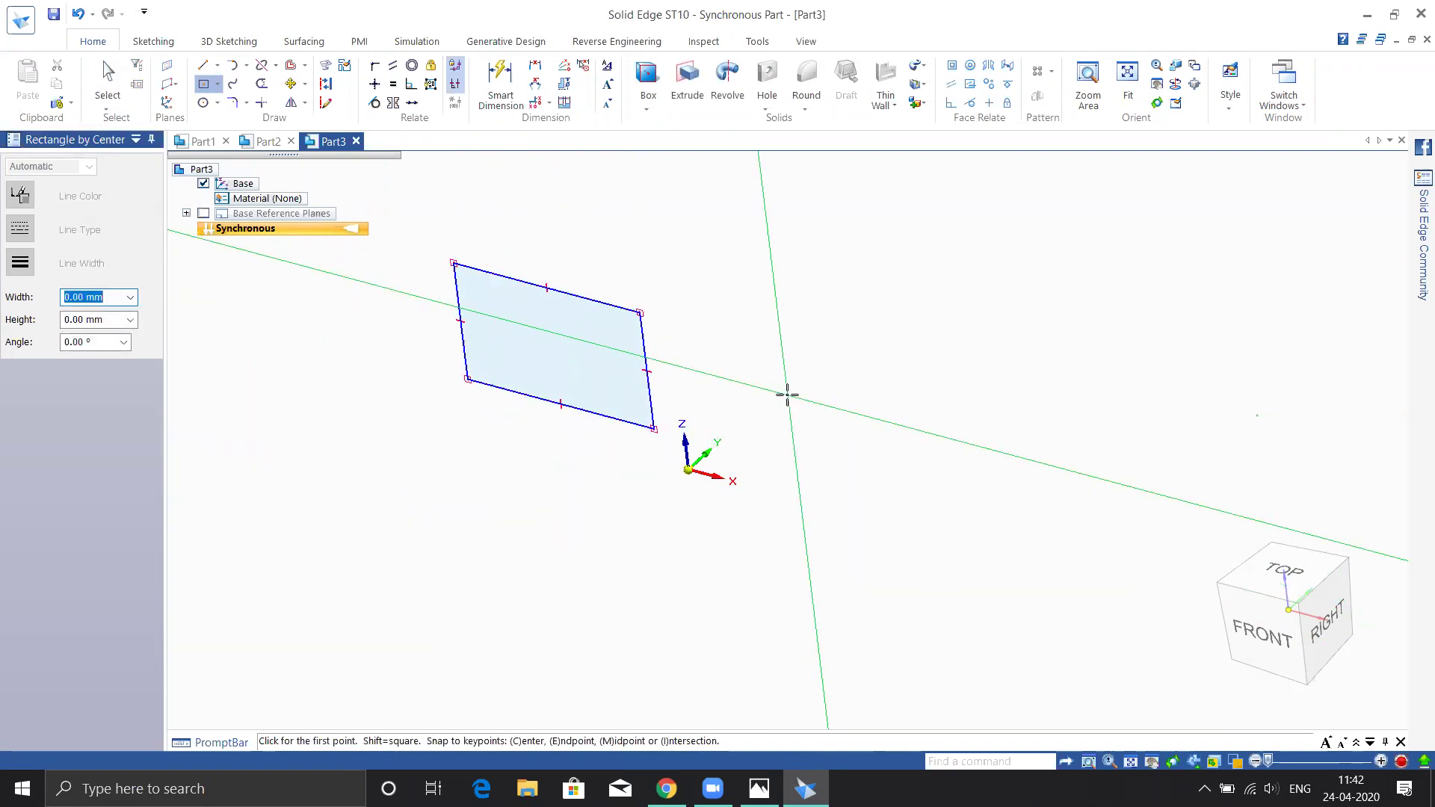
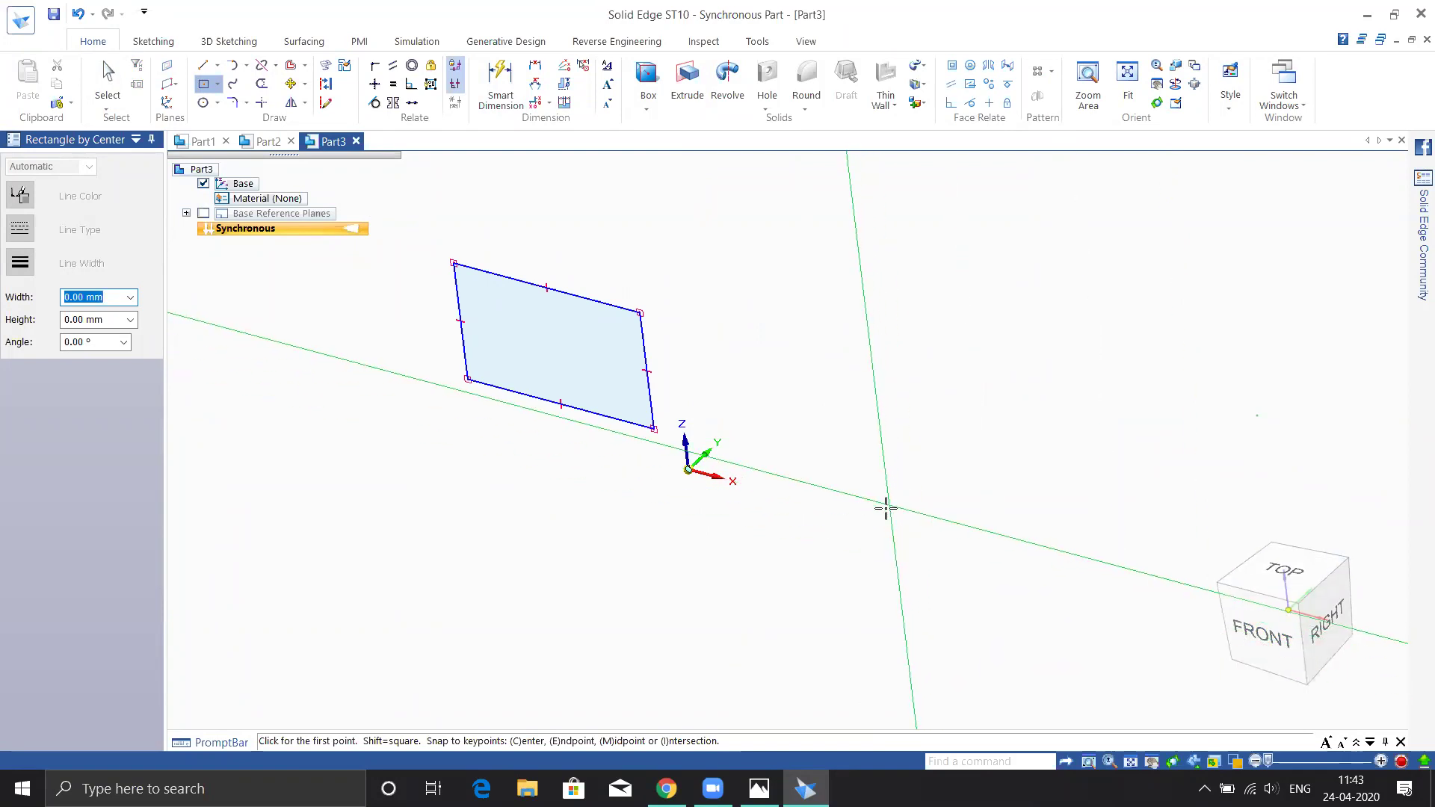
key(Escape)
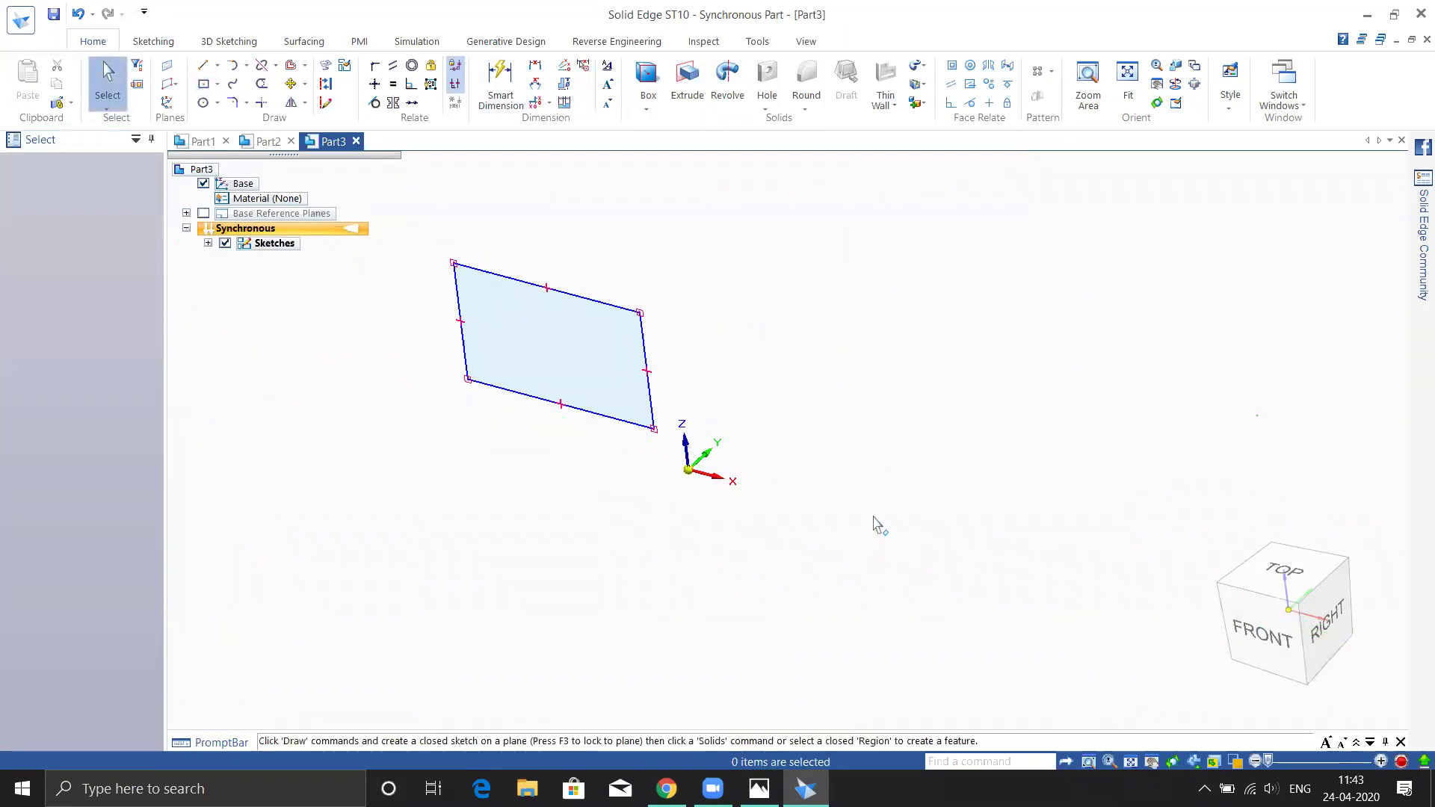
- Select the rectangle's region in an isometric view and extrude it symmetrically to both sides by a total of about 620 mm
mouse_move(900, 449)
middle_down()
mouse_move(788, 391)
mouse_move(877, 431)
middle_up()
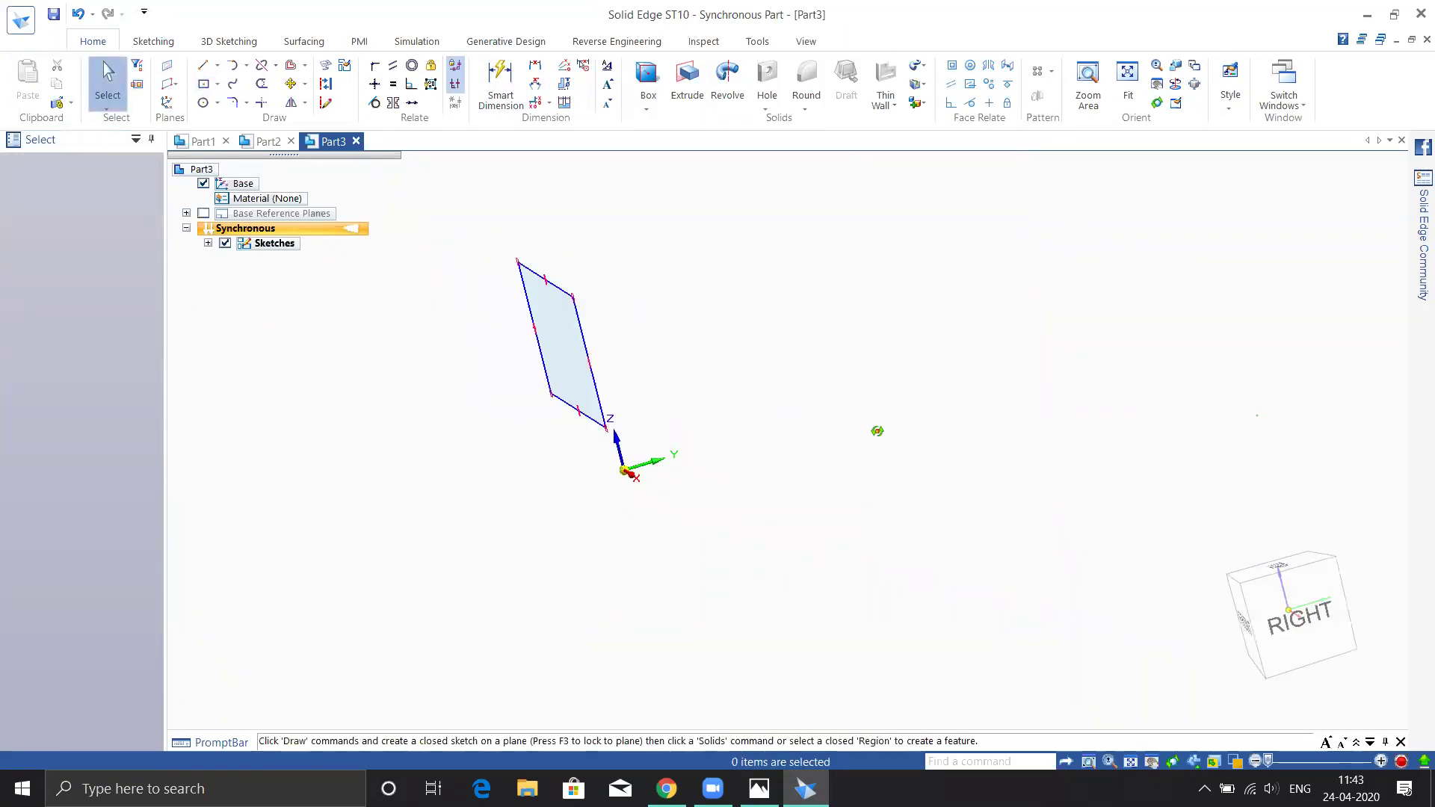
key(ctrl+i)
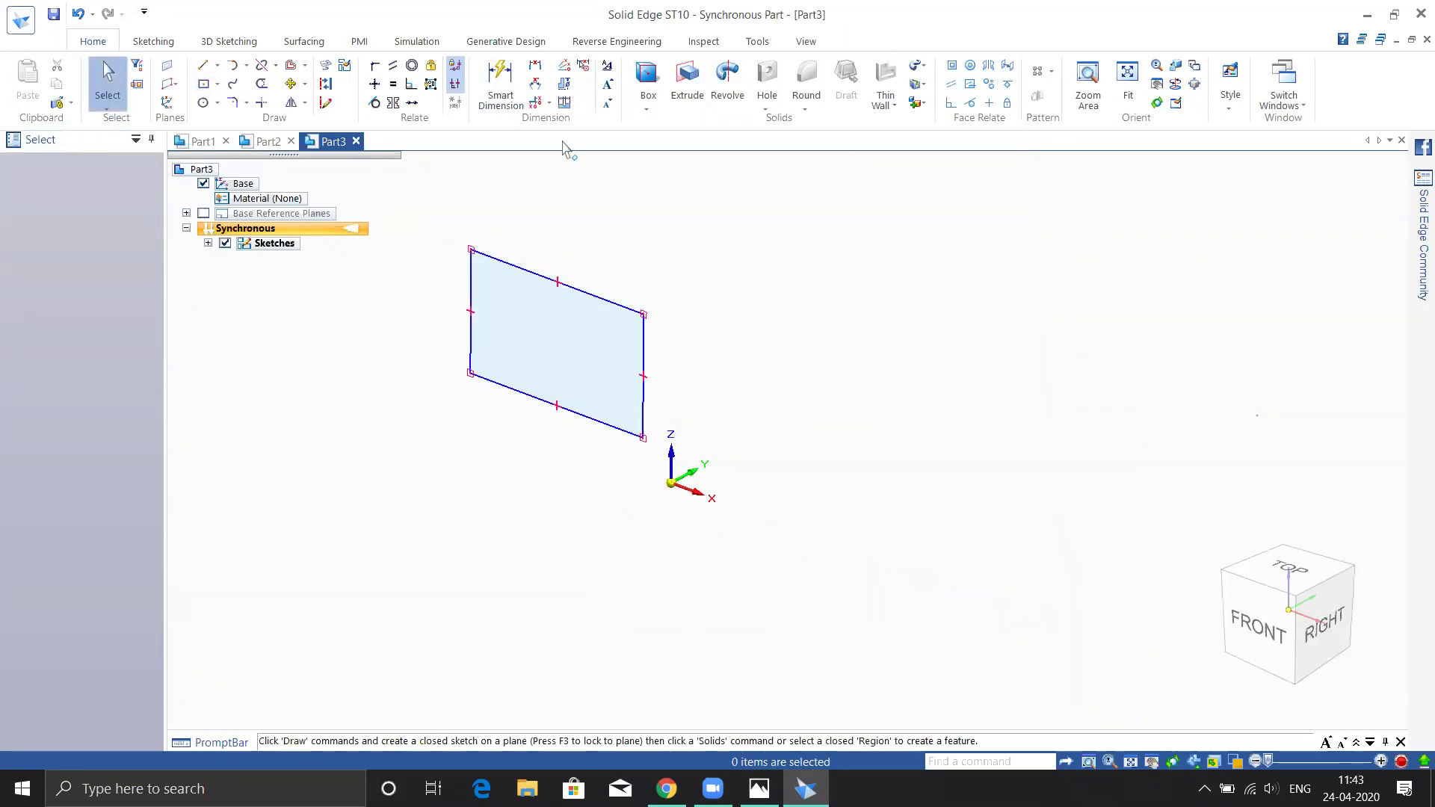
click(519, 317)
click(595, 365)
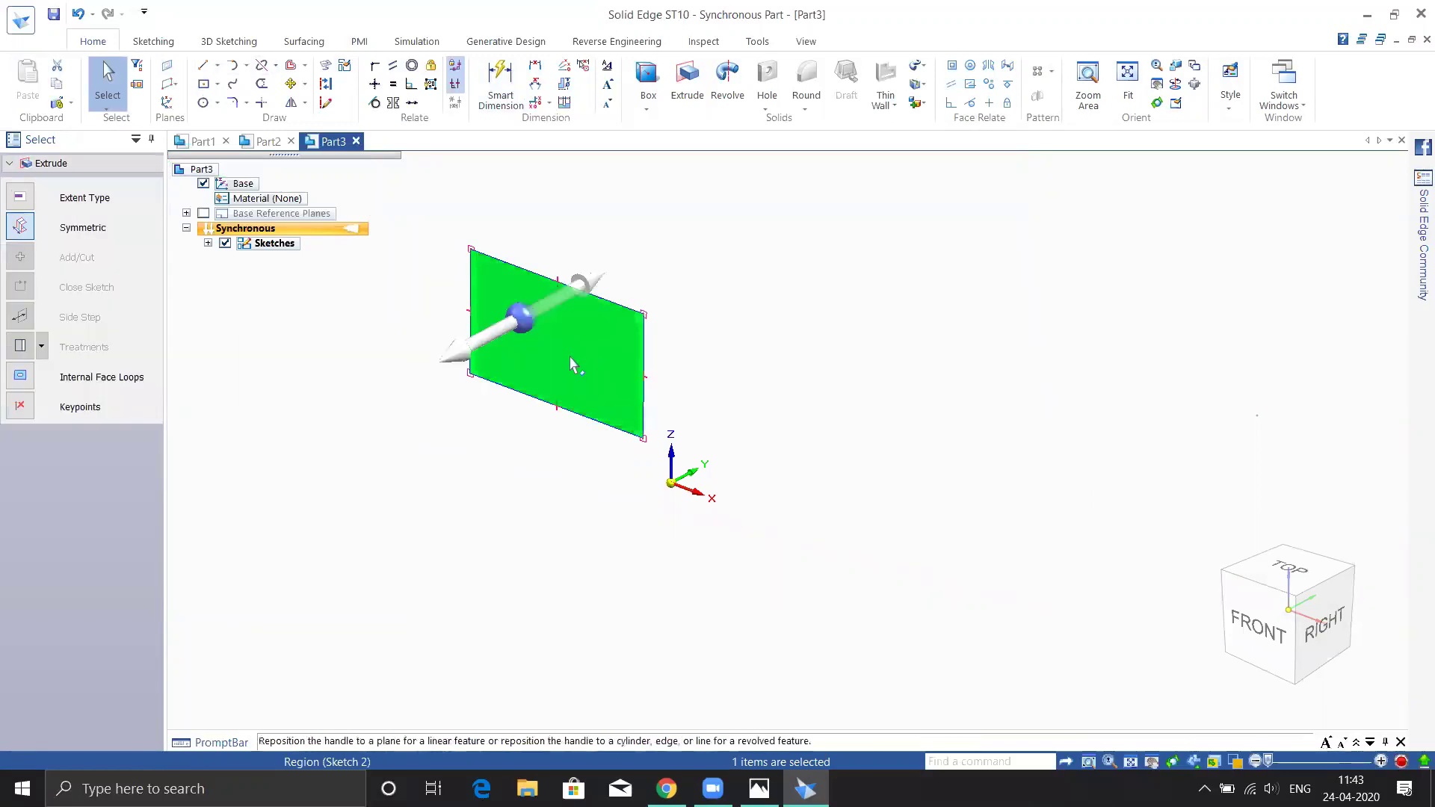
key(Escape)
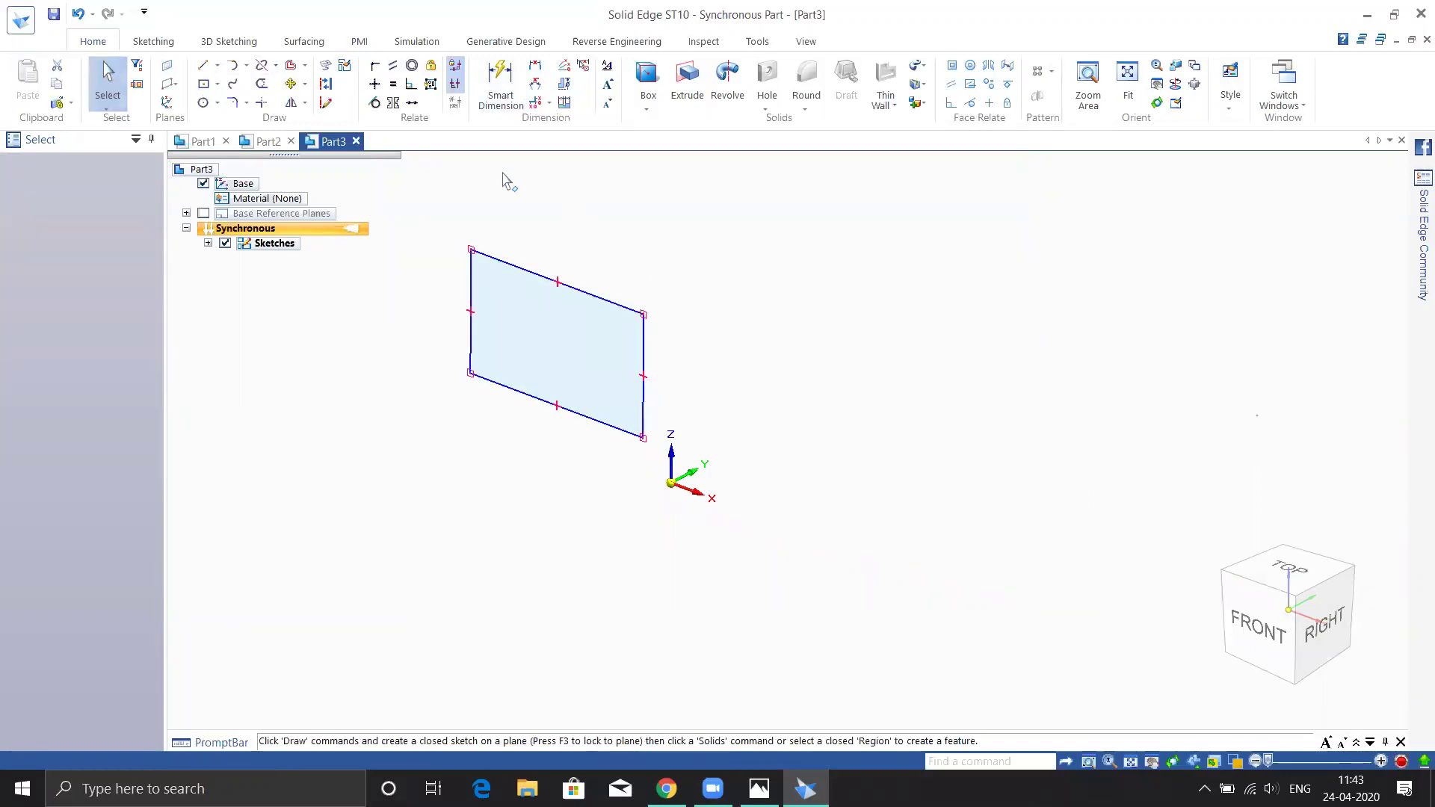
click(508, 340)
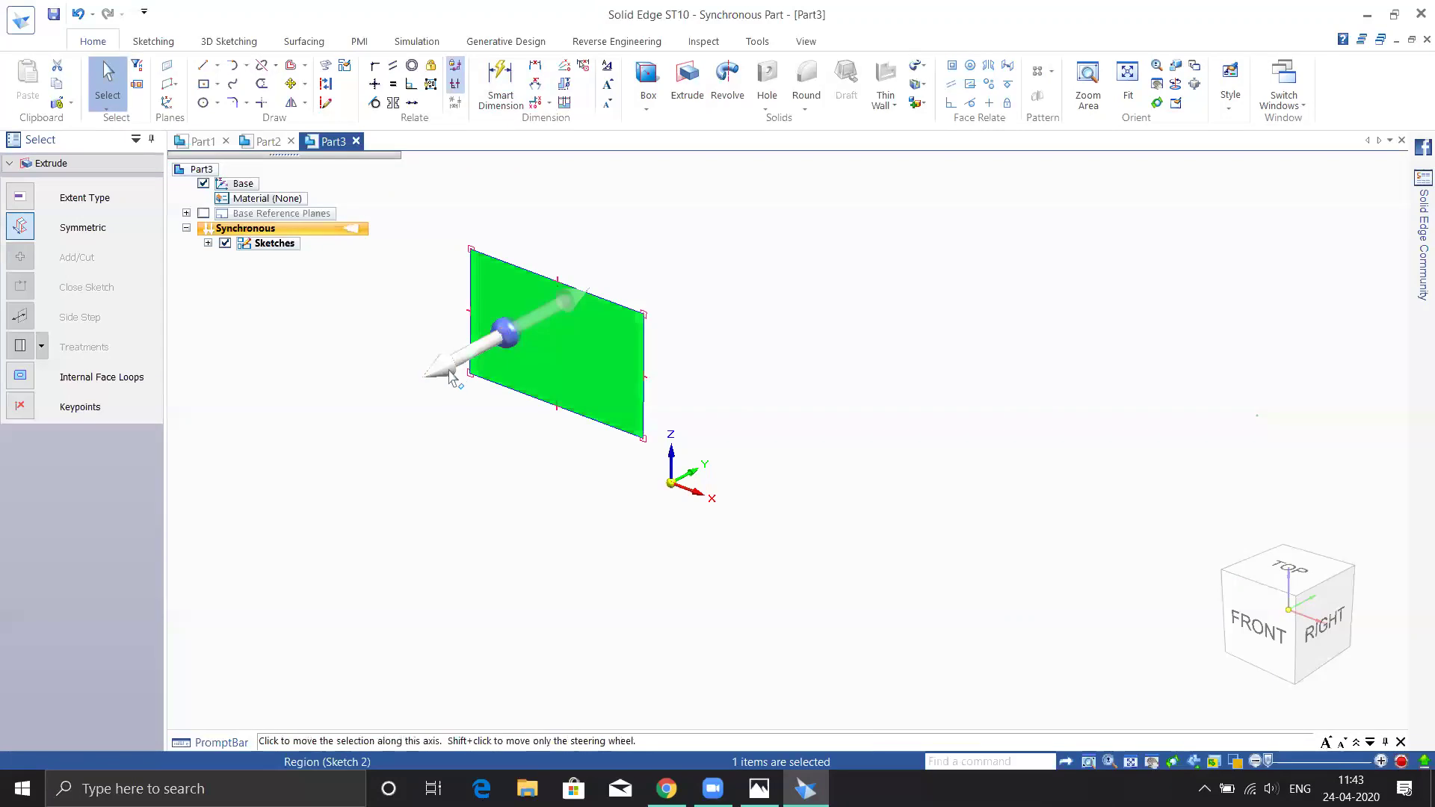
click(470, 354)
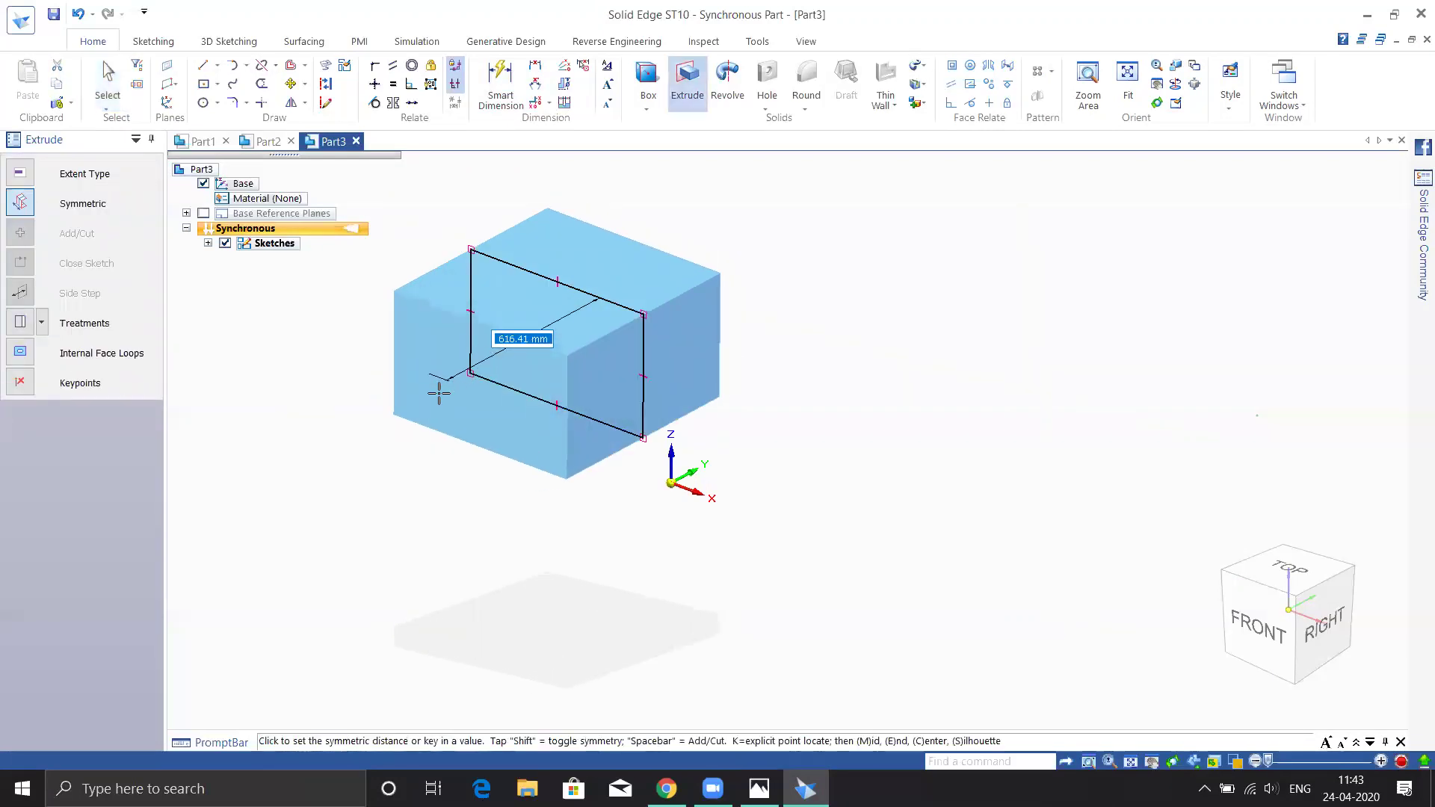
click(438, 392)
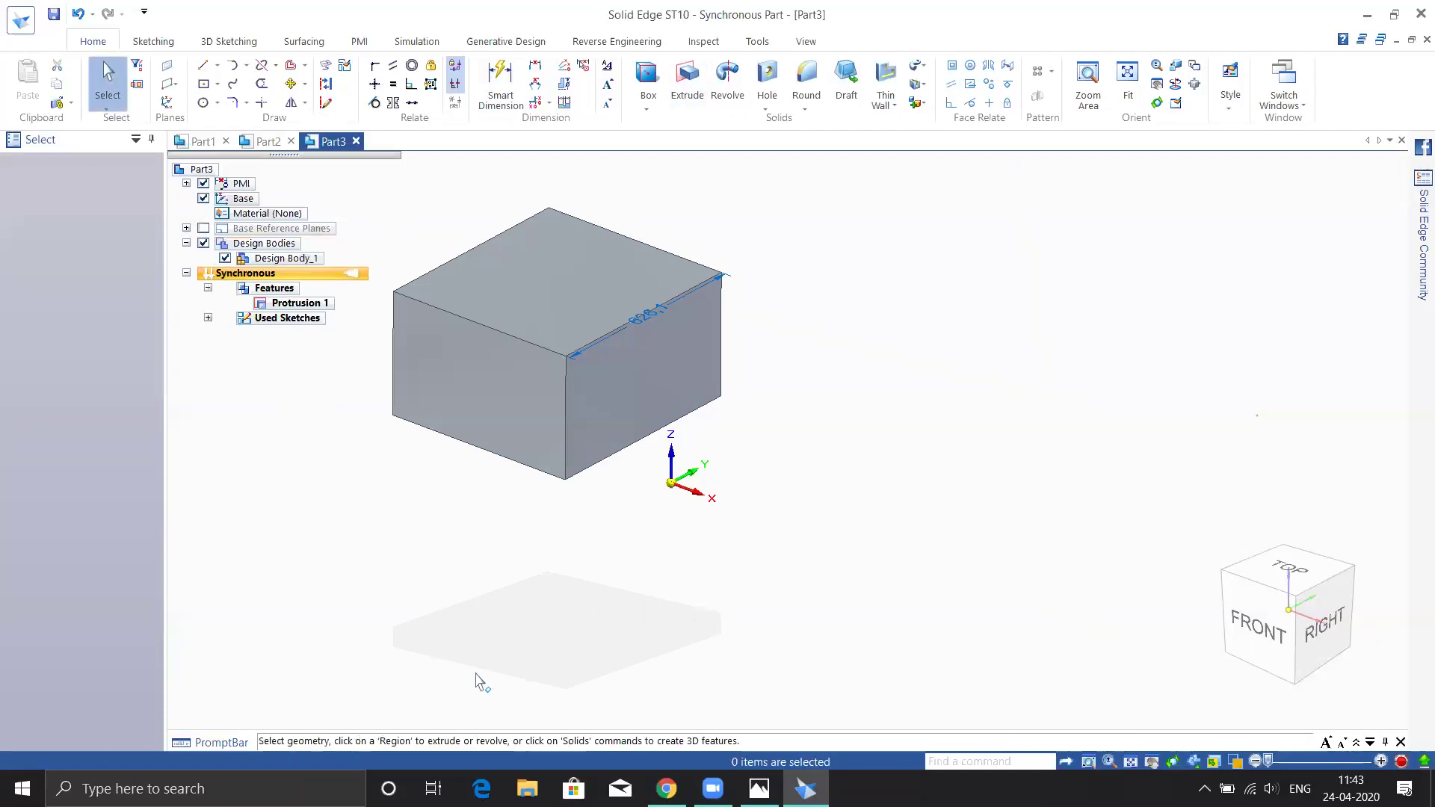
- Undo the symmetric extrusion and the rectangle sketch
key(ctrl+z)
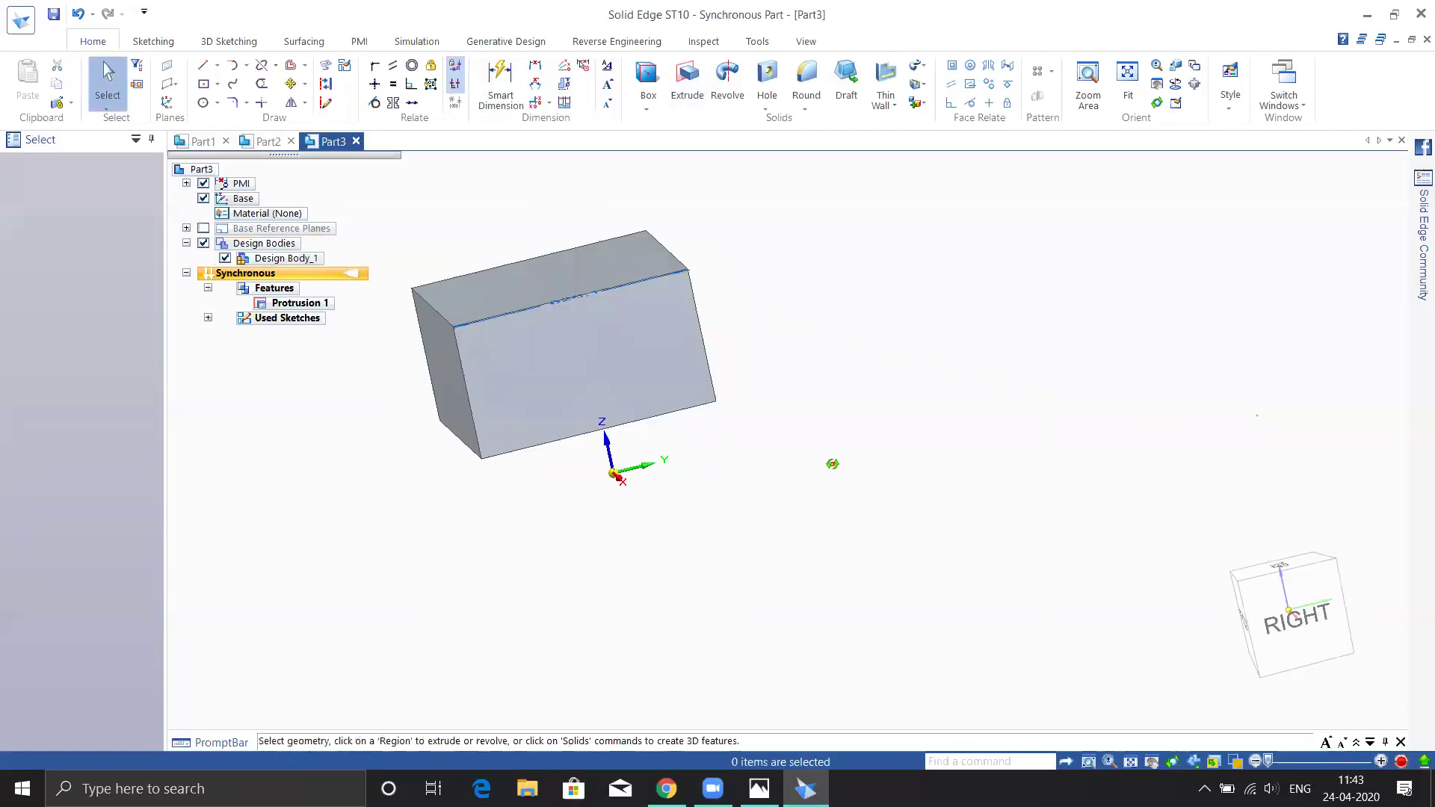
key(ctrl+z)
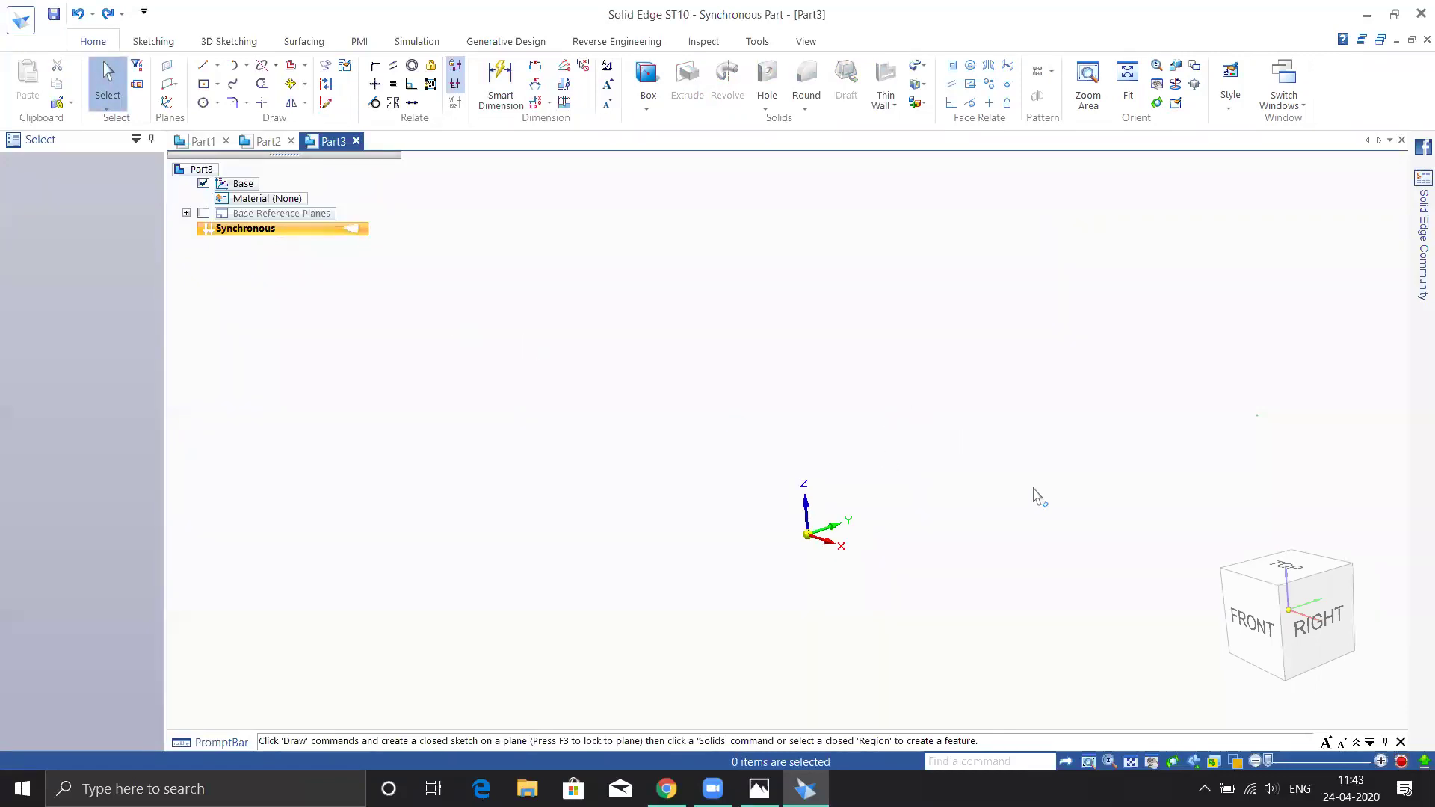
middle_drag(867, 544, 807, 676)
shift+middle_drag(912, 536, 867, 434)
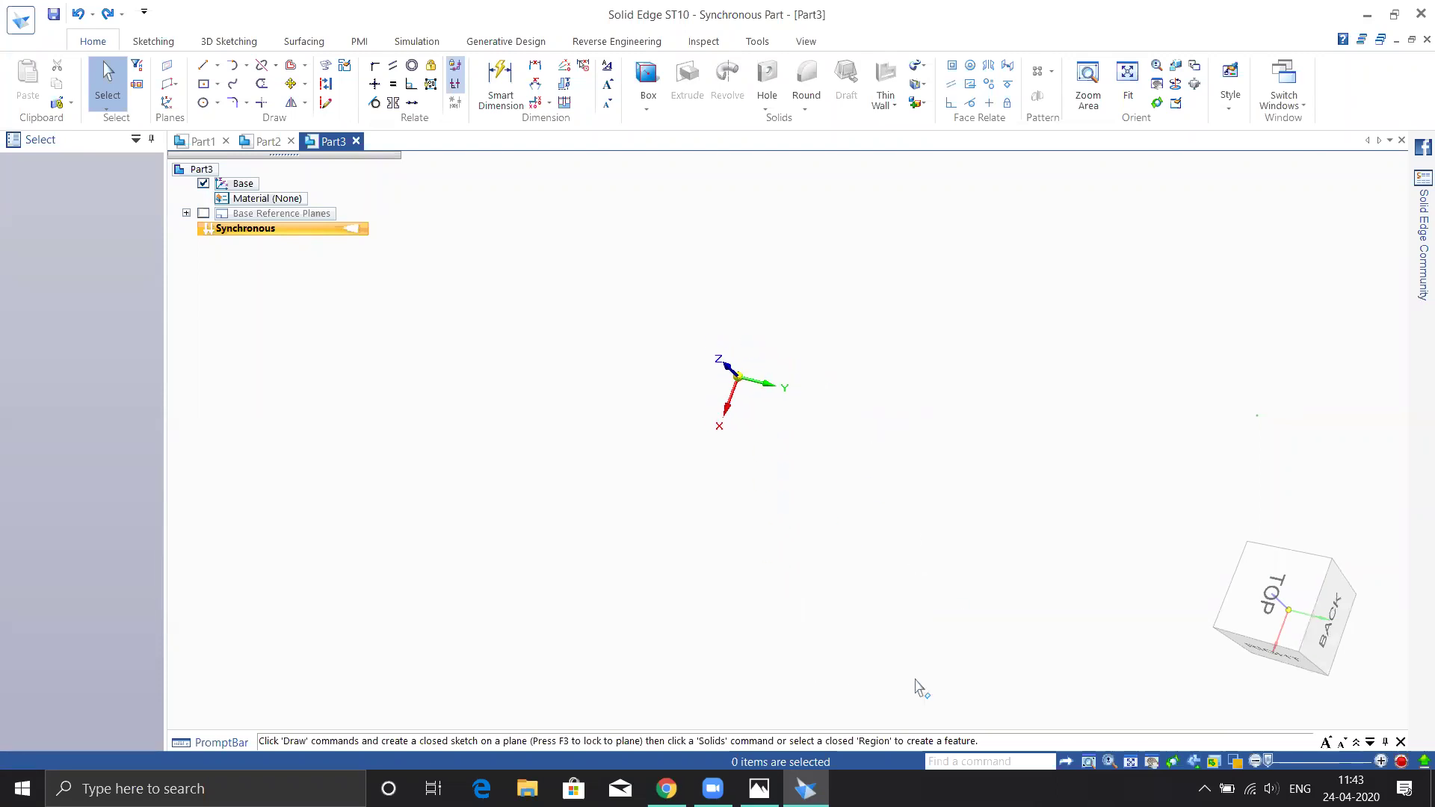
- Lock sketching to the base XZ plane and draw a rectangle by center on the positive X side of the origin
click(203, 85)
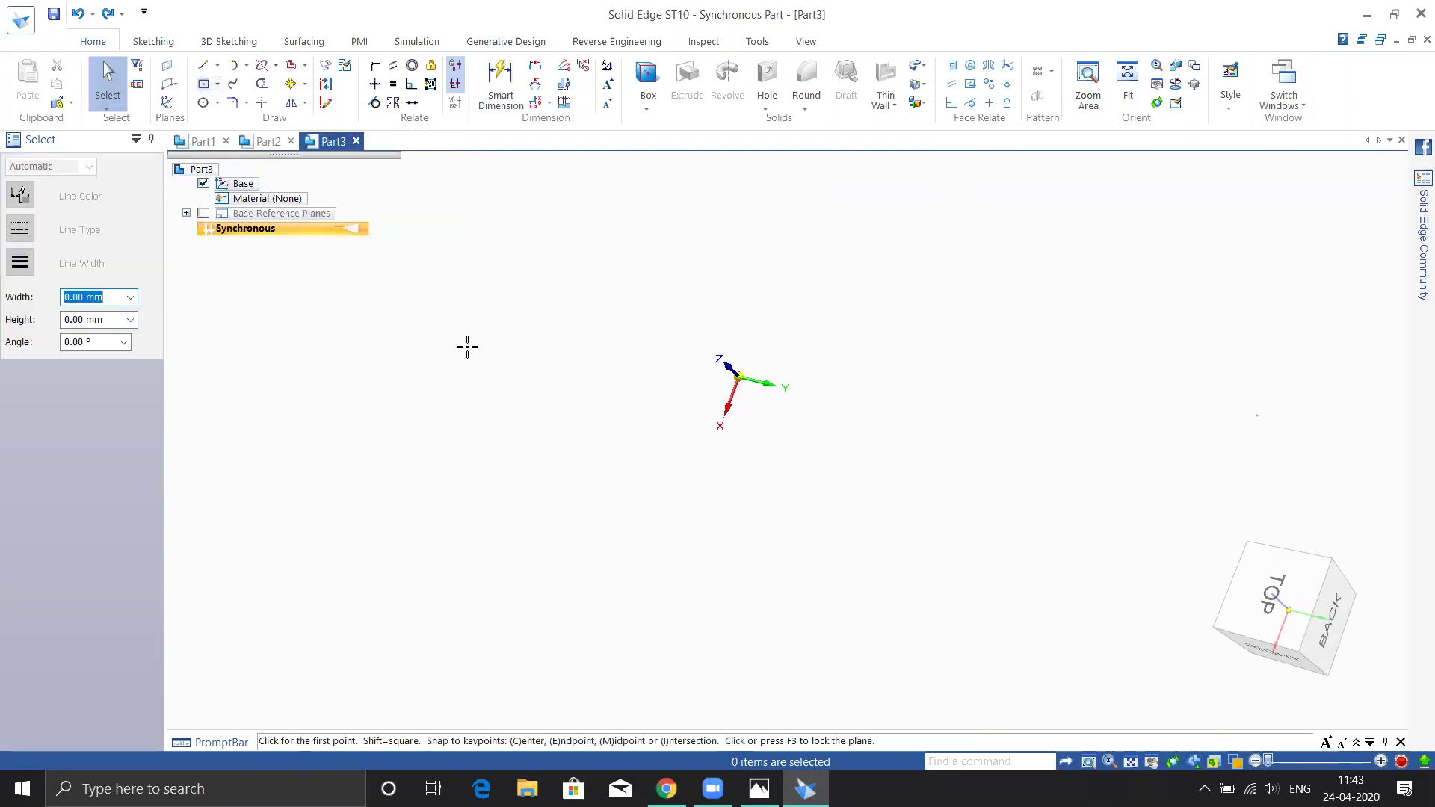
middle_drag(575, 359, 554, 341)
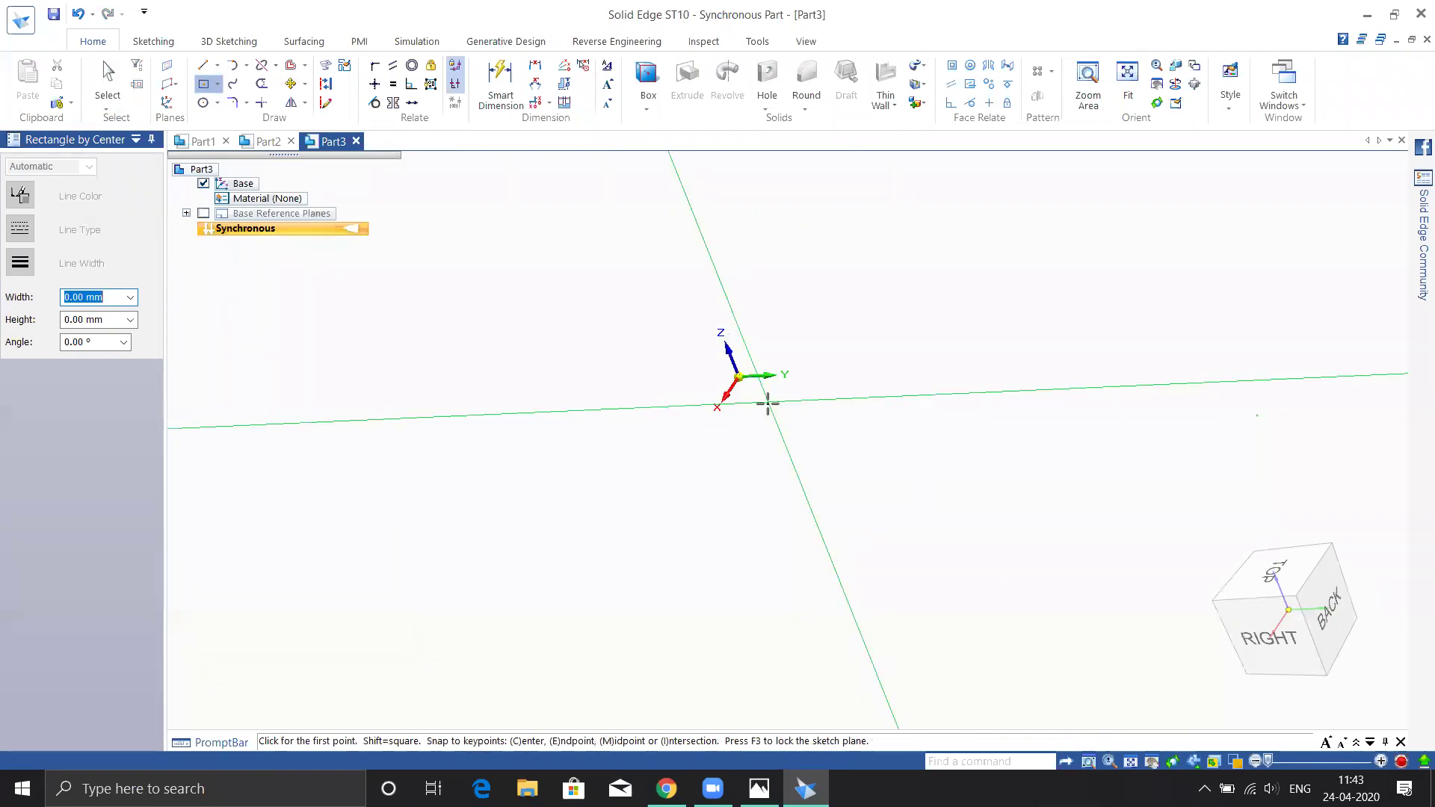
key(F3)
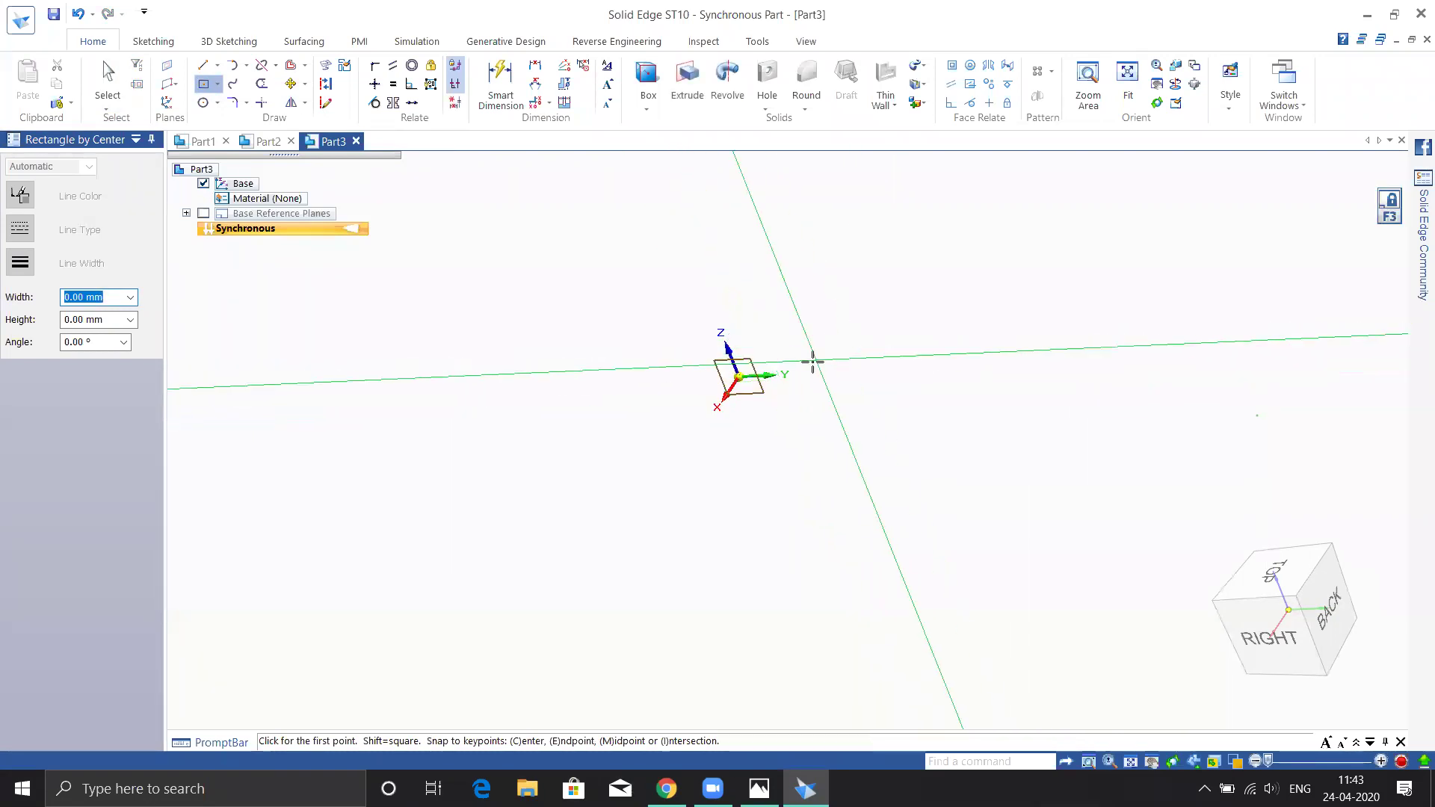
key(F3)
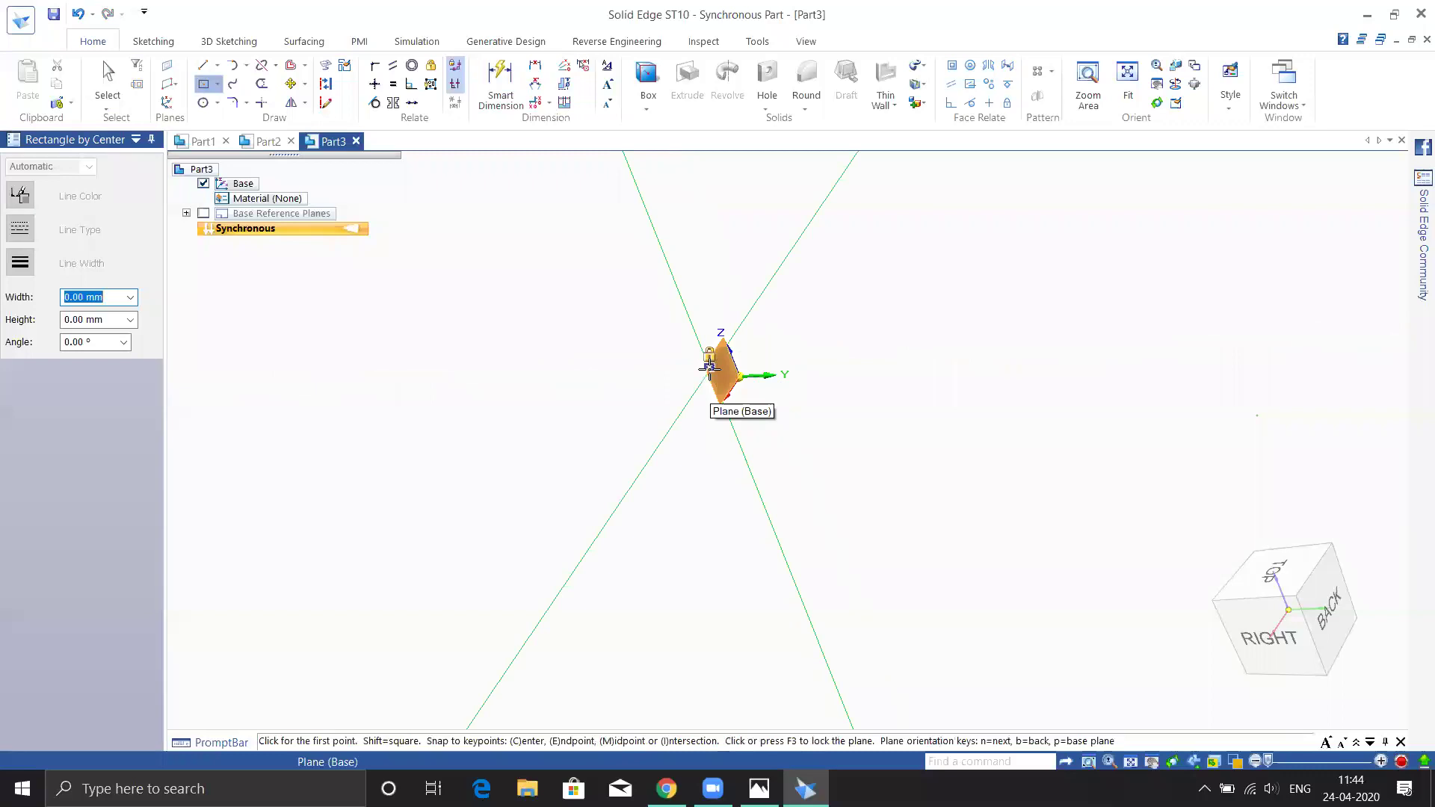
key(F3)
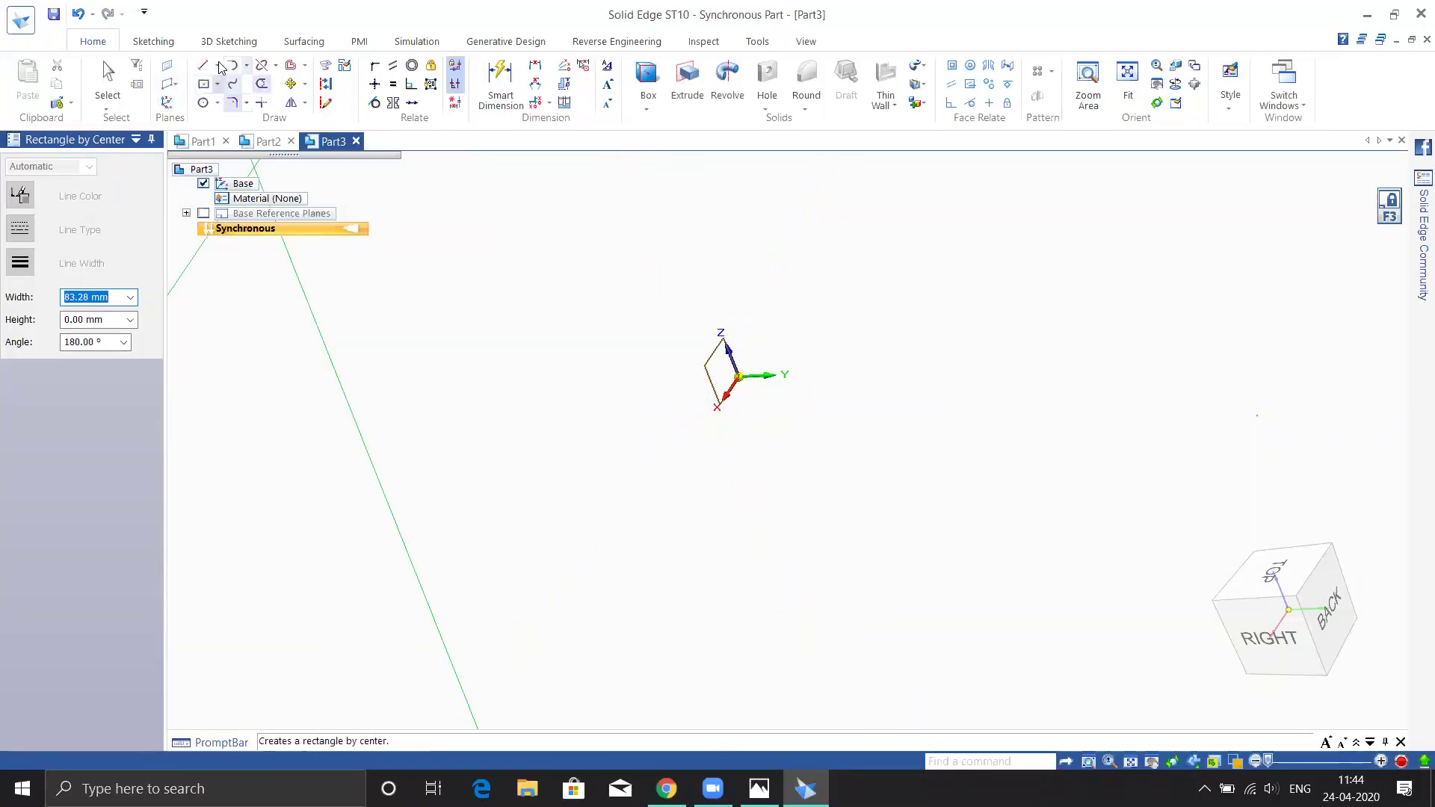
click(679, 381)
click(662, 471)
- Draw a circle by center point about 219 mm in diameter beside the rectangle, further out along positive X
click(202, 103)
click(624, 478)
click(610, 513)
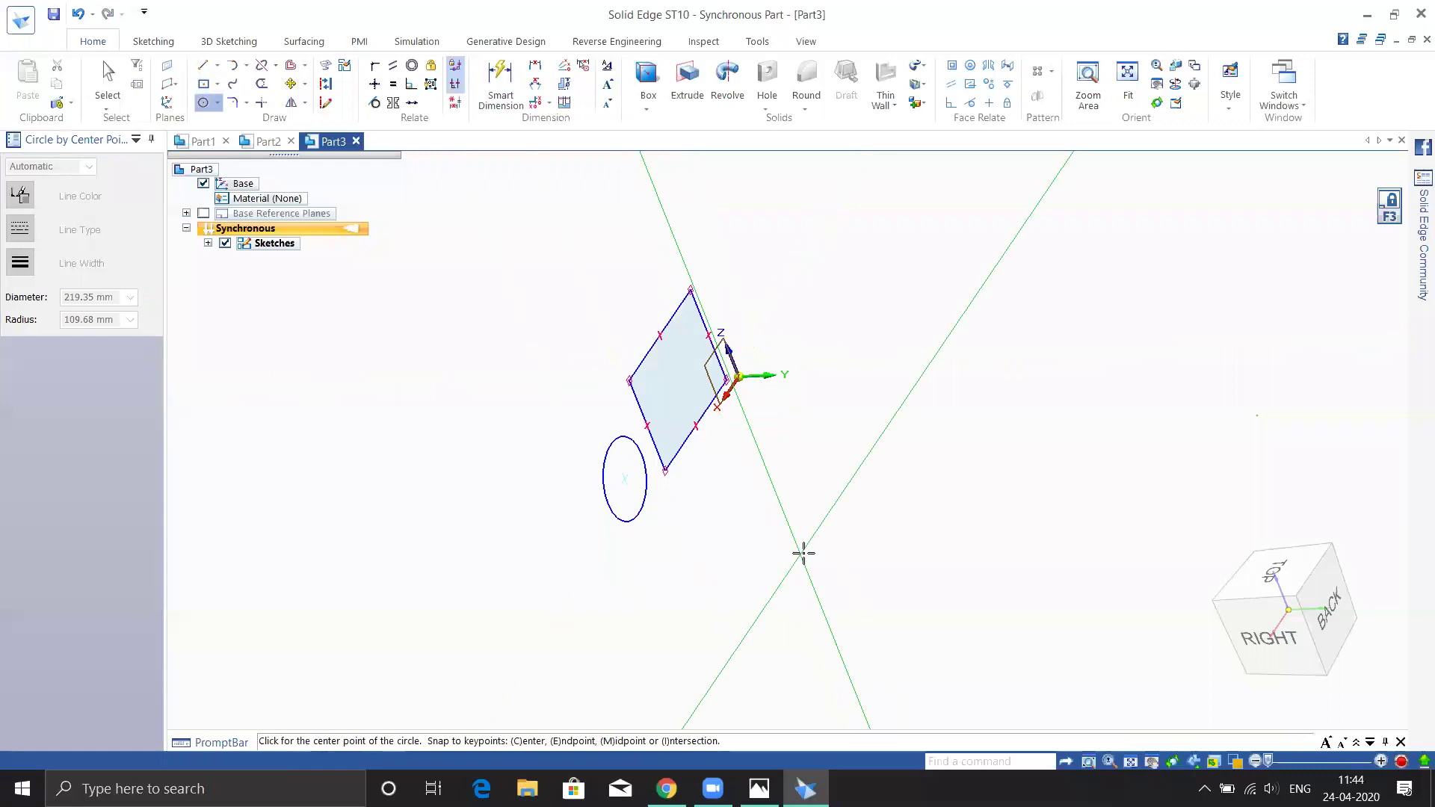
key(Escape)
middle_drag(804, 553, 803, 509)
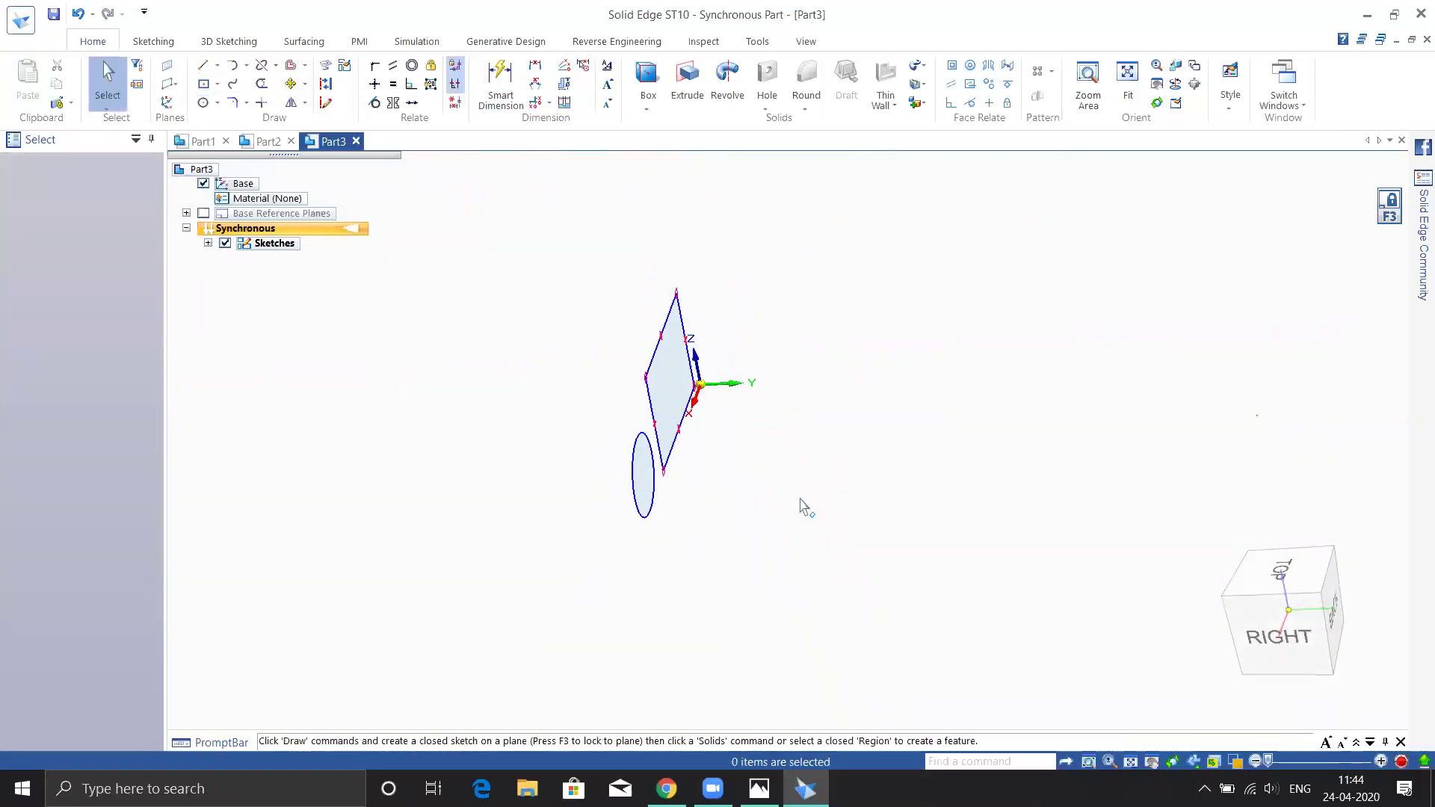
click(665, 376)
click(740, 382)
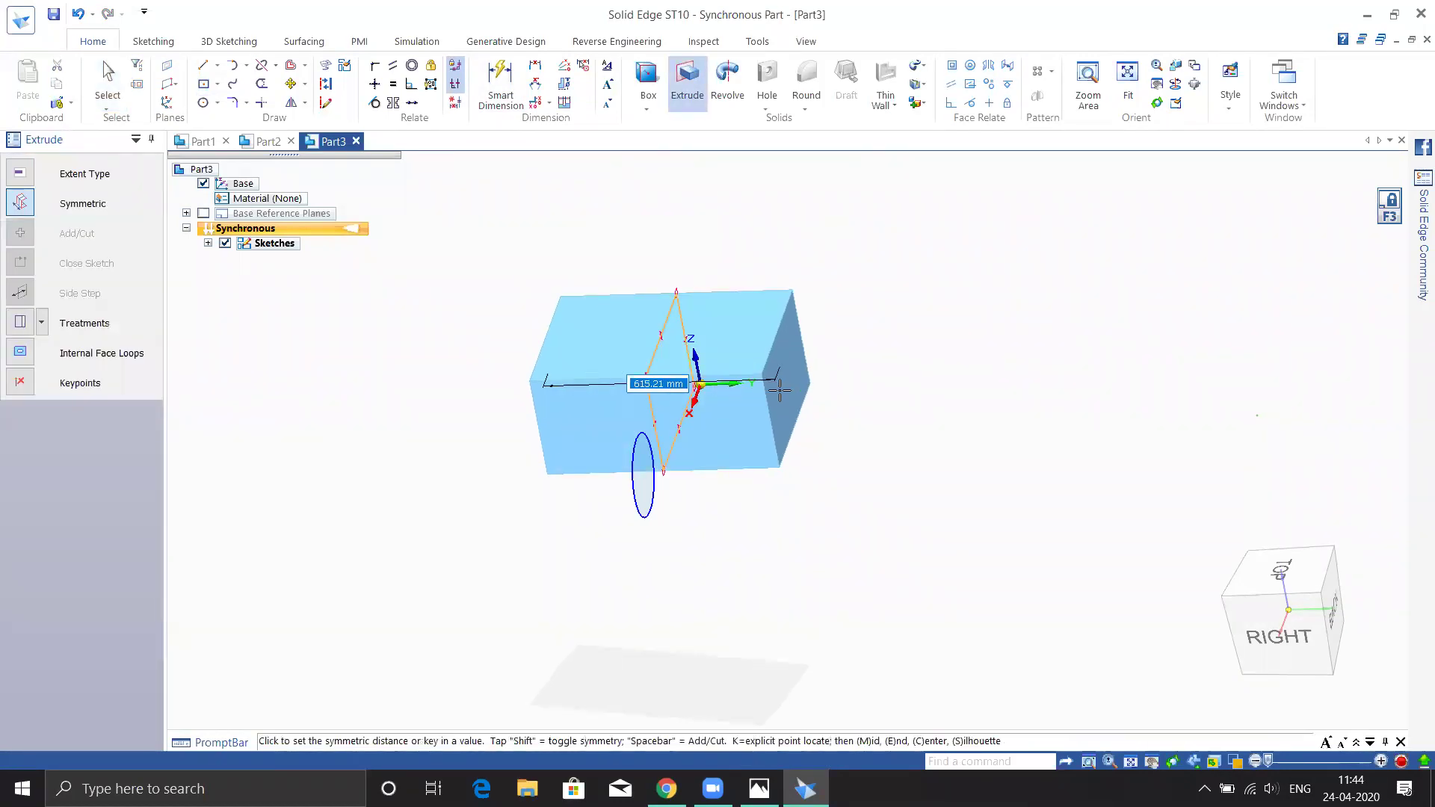
key(Escape)
middle_drag(915, 486, 1105, 465)
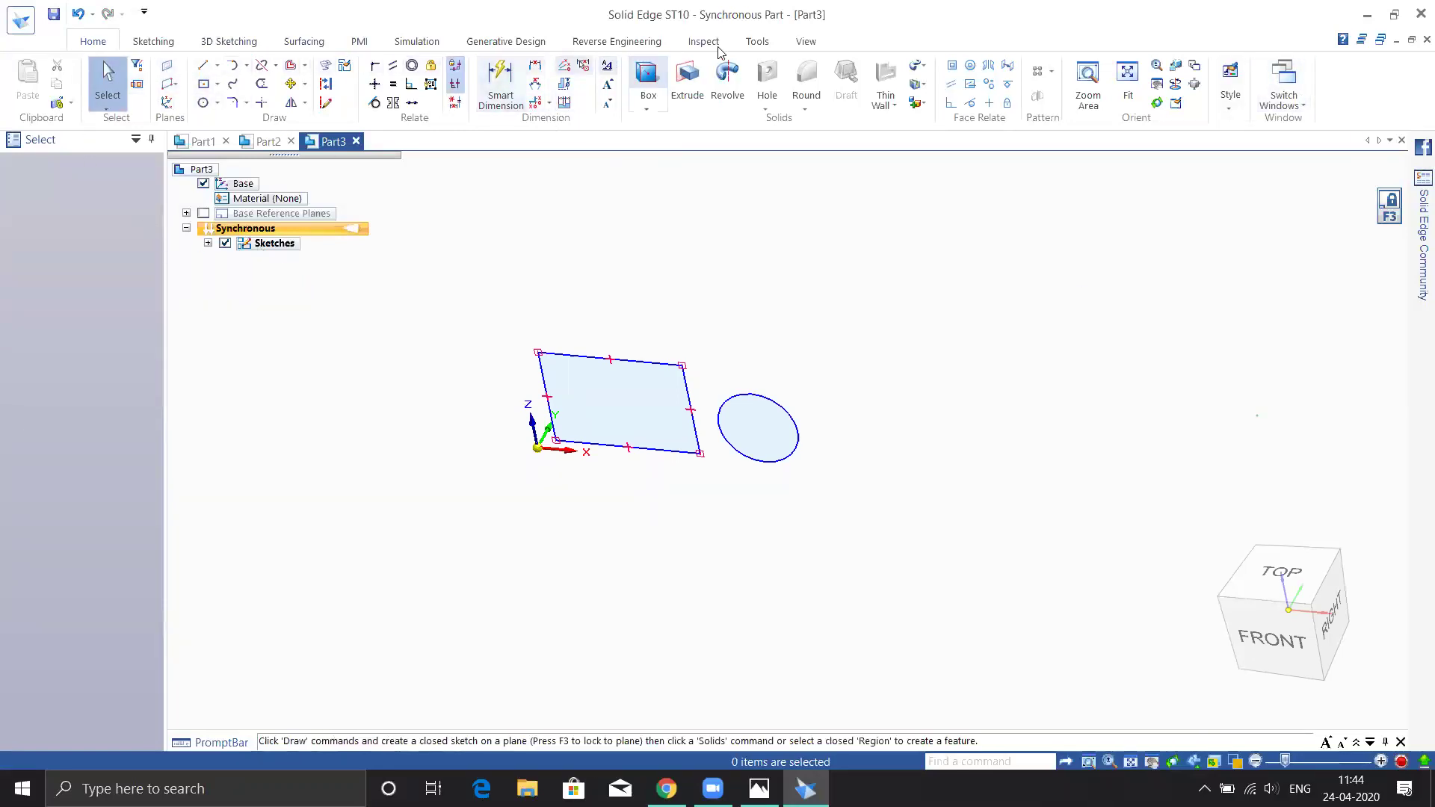
- Switch the part from synchronous to ordered modeling and bring back the modeling commands
click(752, 43)
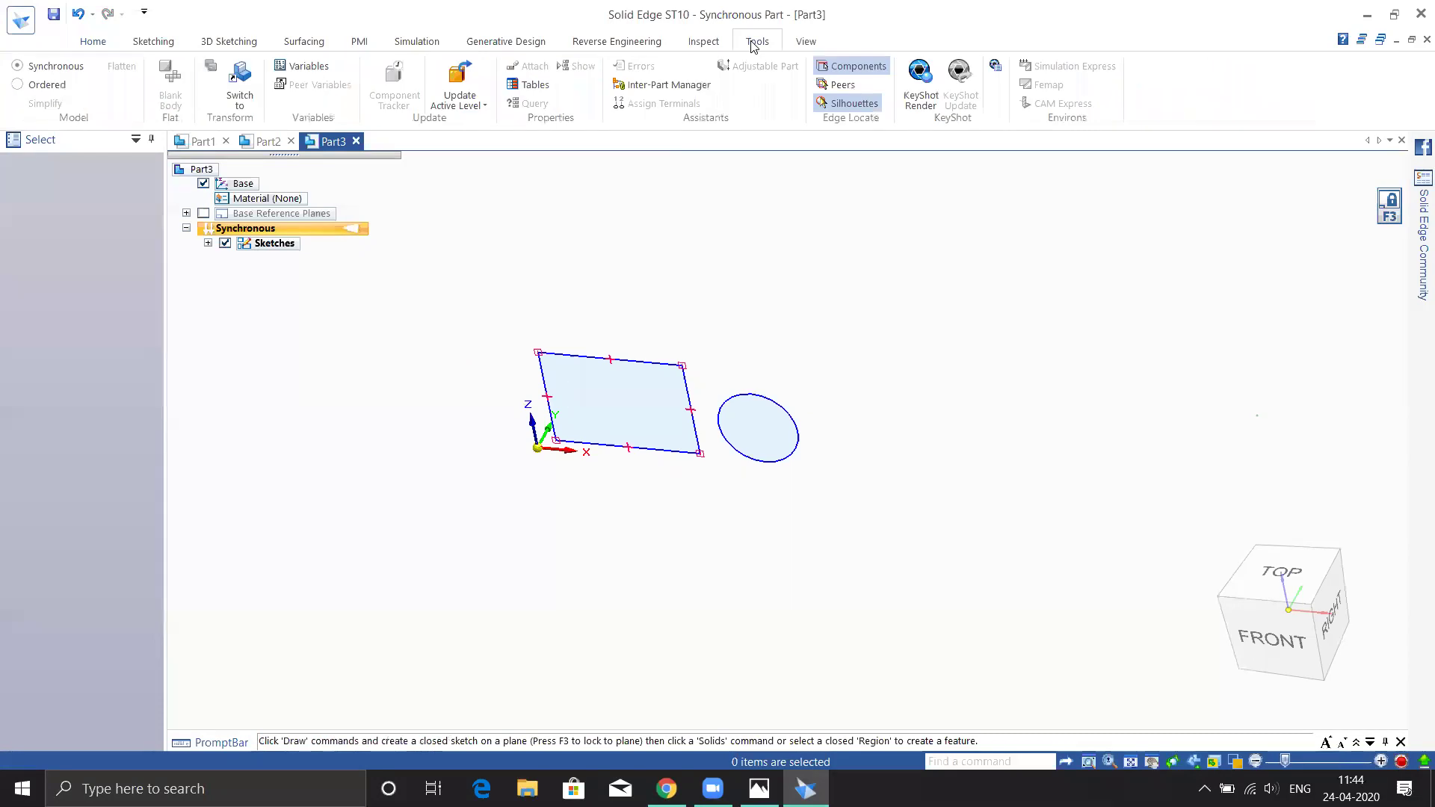
click(15, 84)
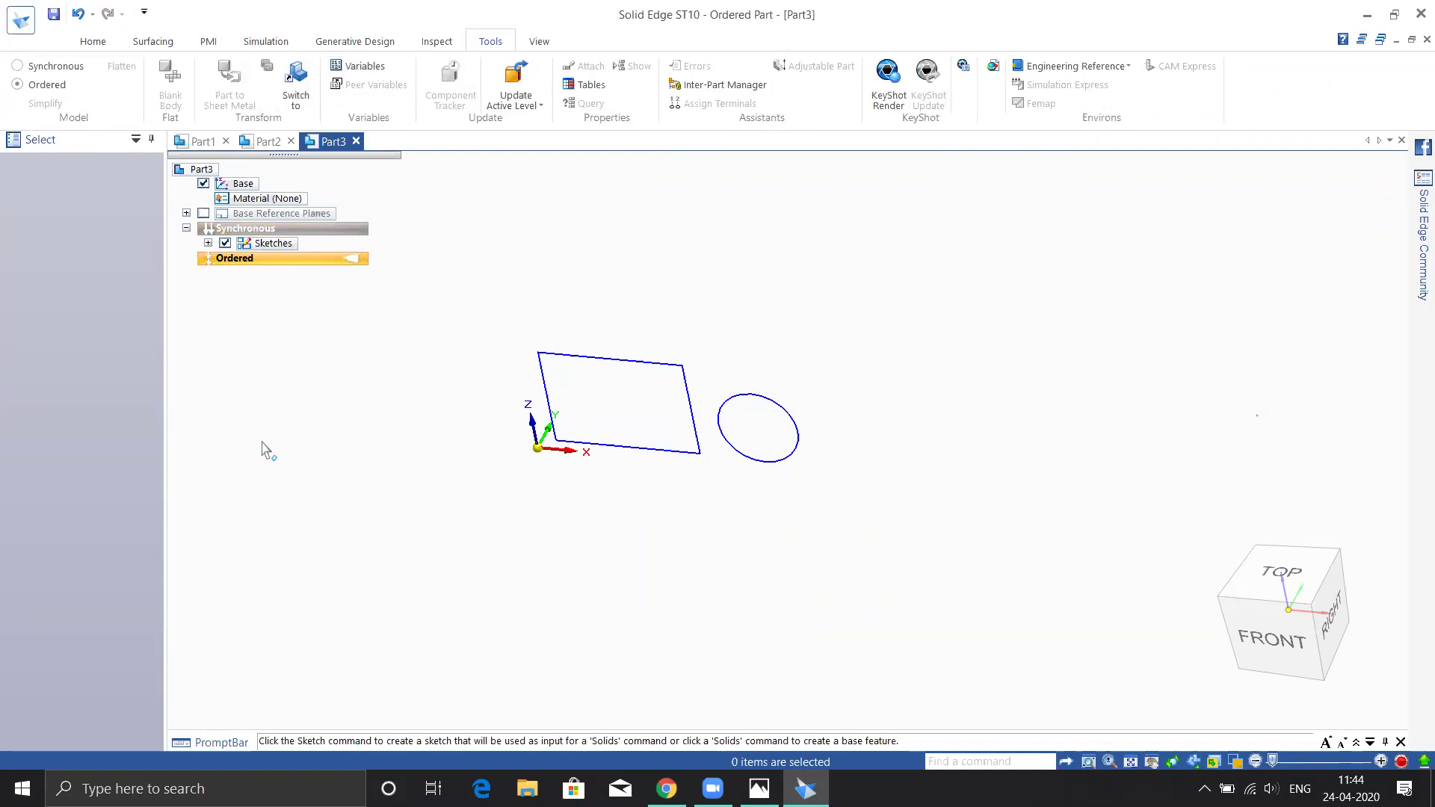
click(94, 41)
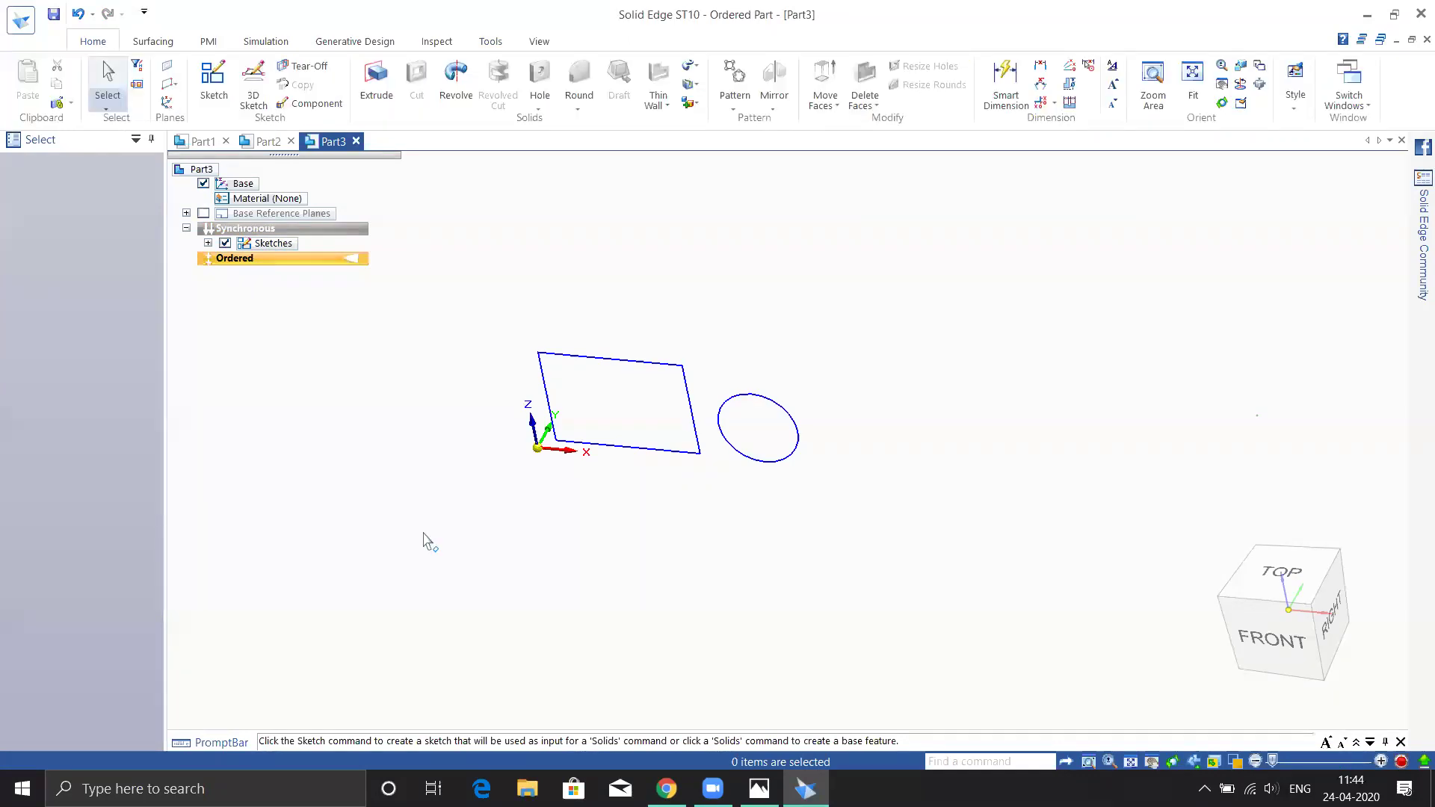
- Select the synchronous rectangle and circle together and delete them, accepting removal of only the allowable elements
click(648, 457)
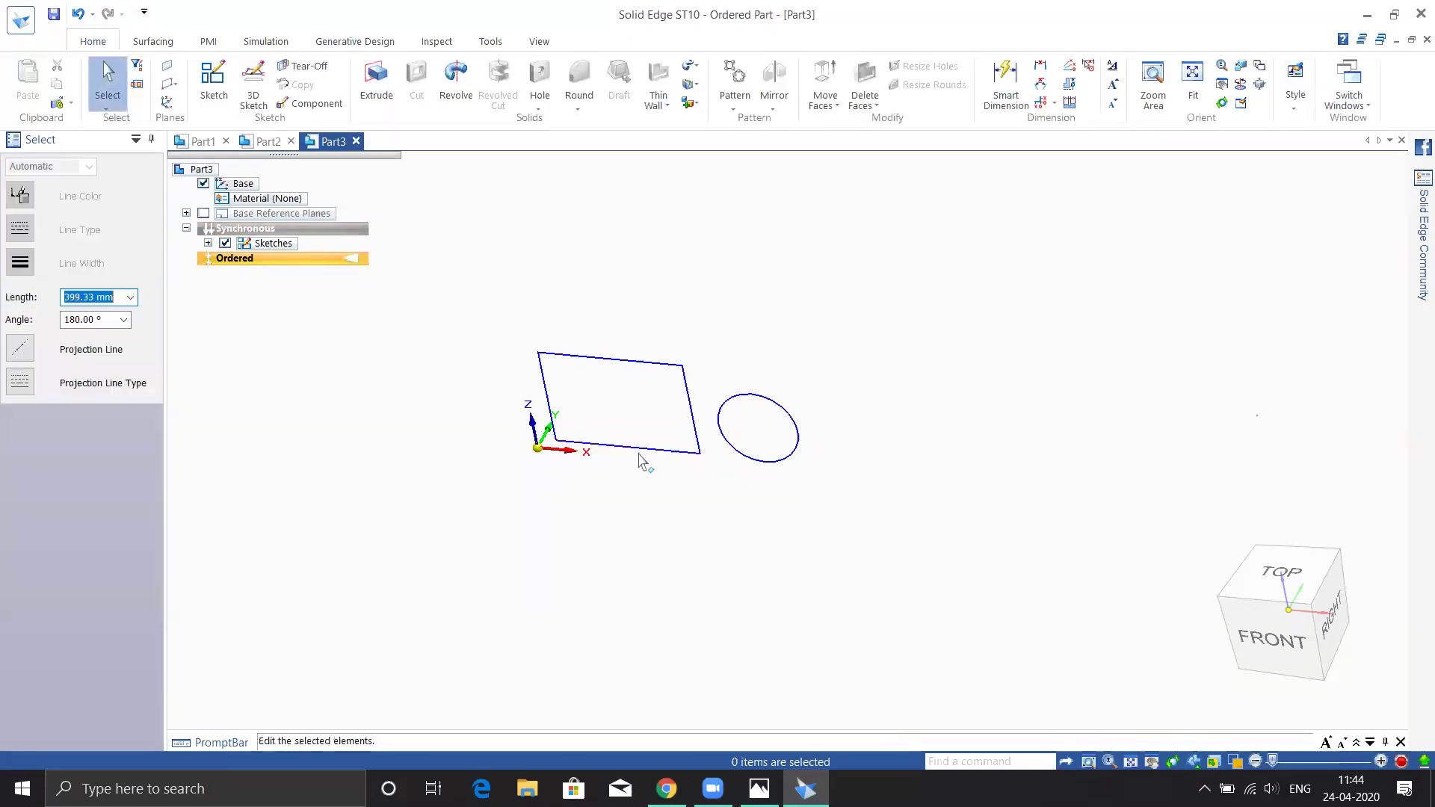
click(216, 357)
drag(490, 306, 964, 566)
key(Delete)
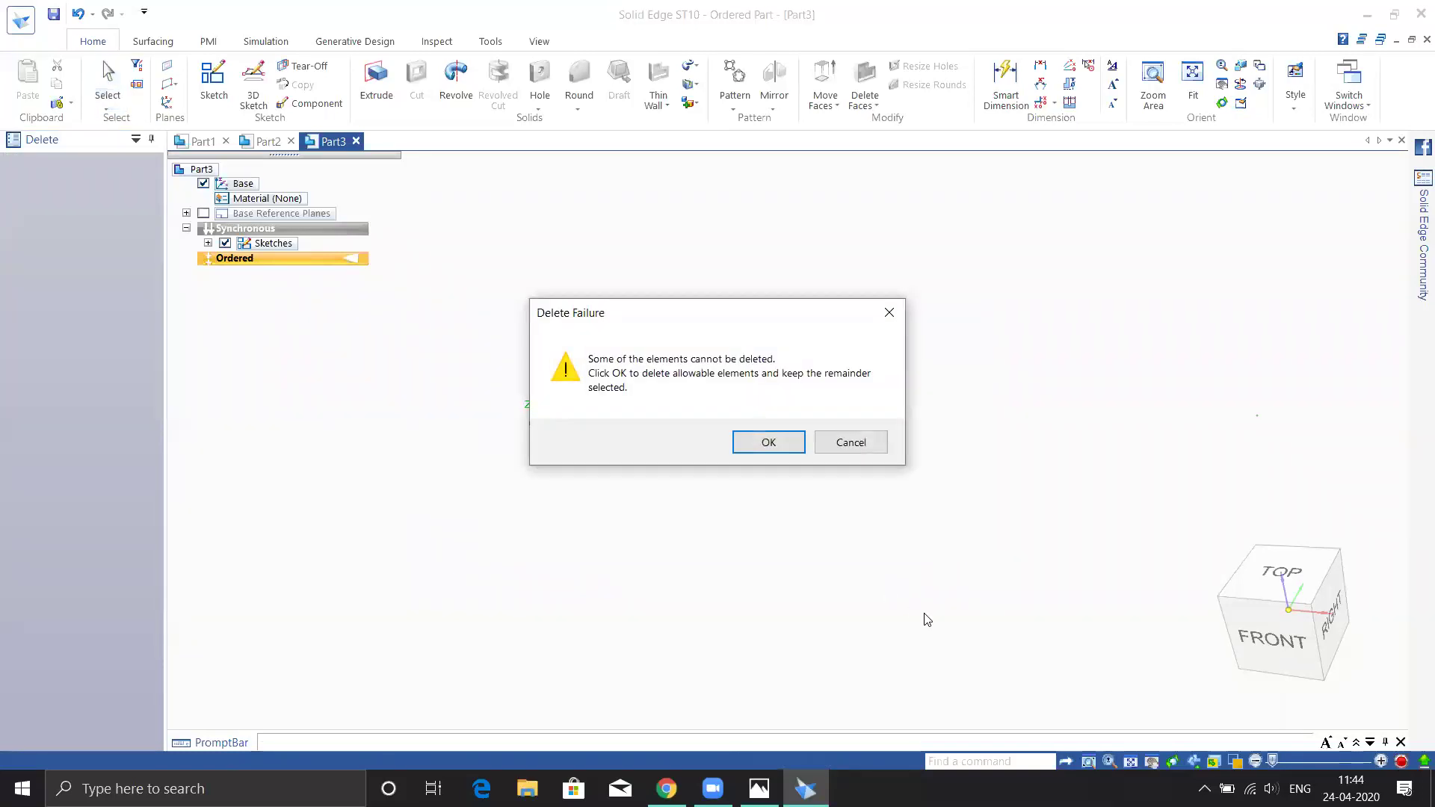
click(781, 441)
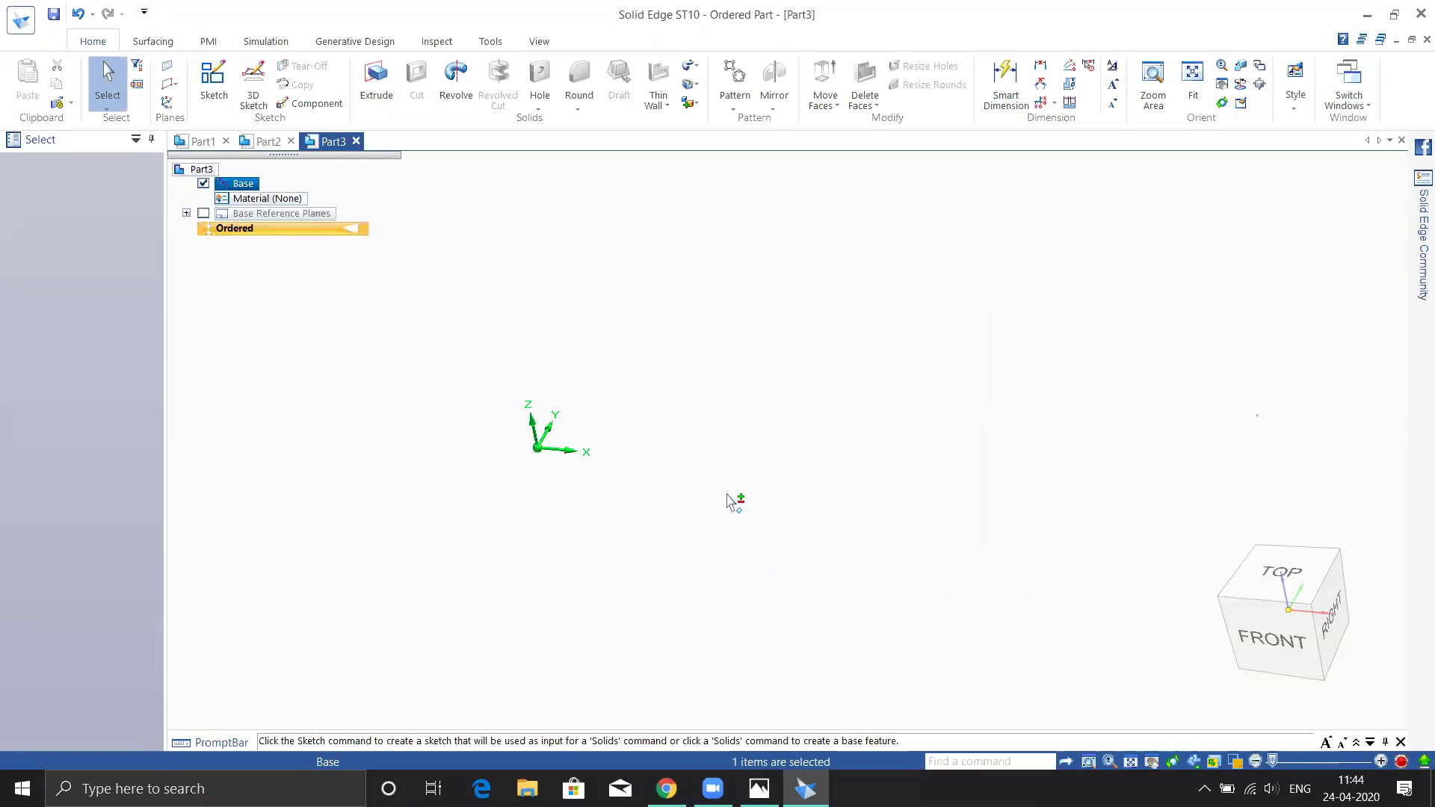
click(460, 401)
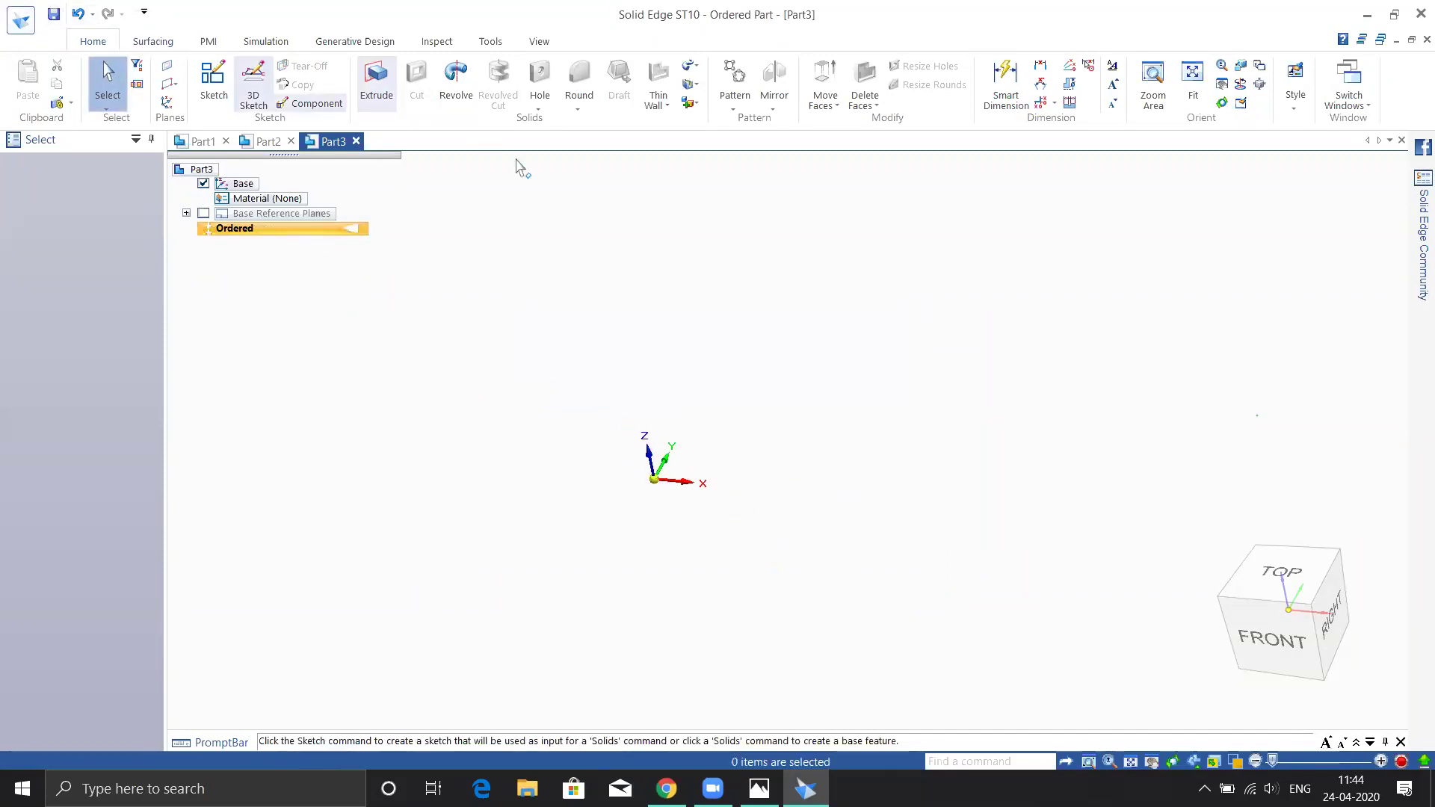
- Start an ordered sketch on the front XZ base plane and draw a large rectangle by center at the origin
click(215, 80)
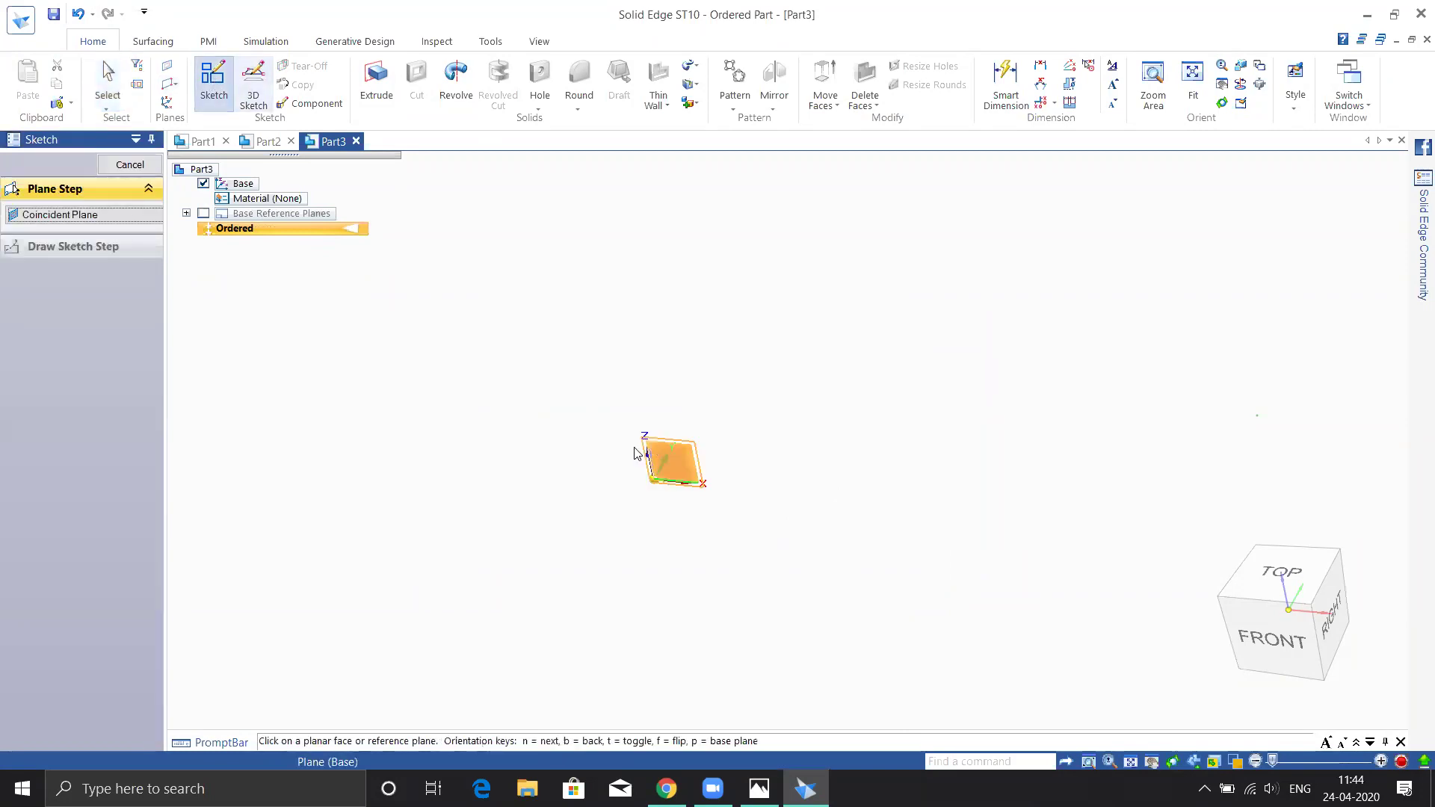
click(675, 465)
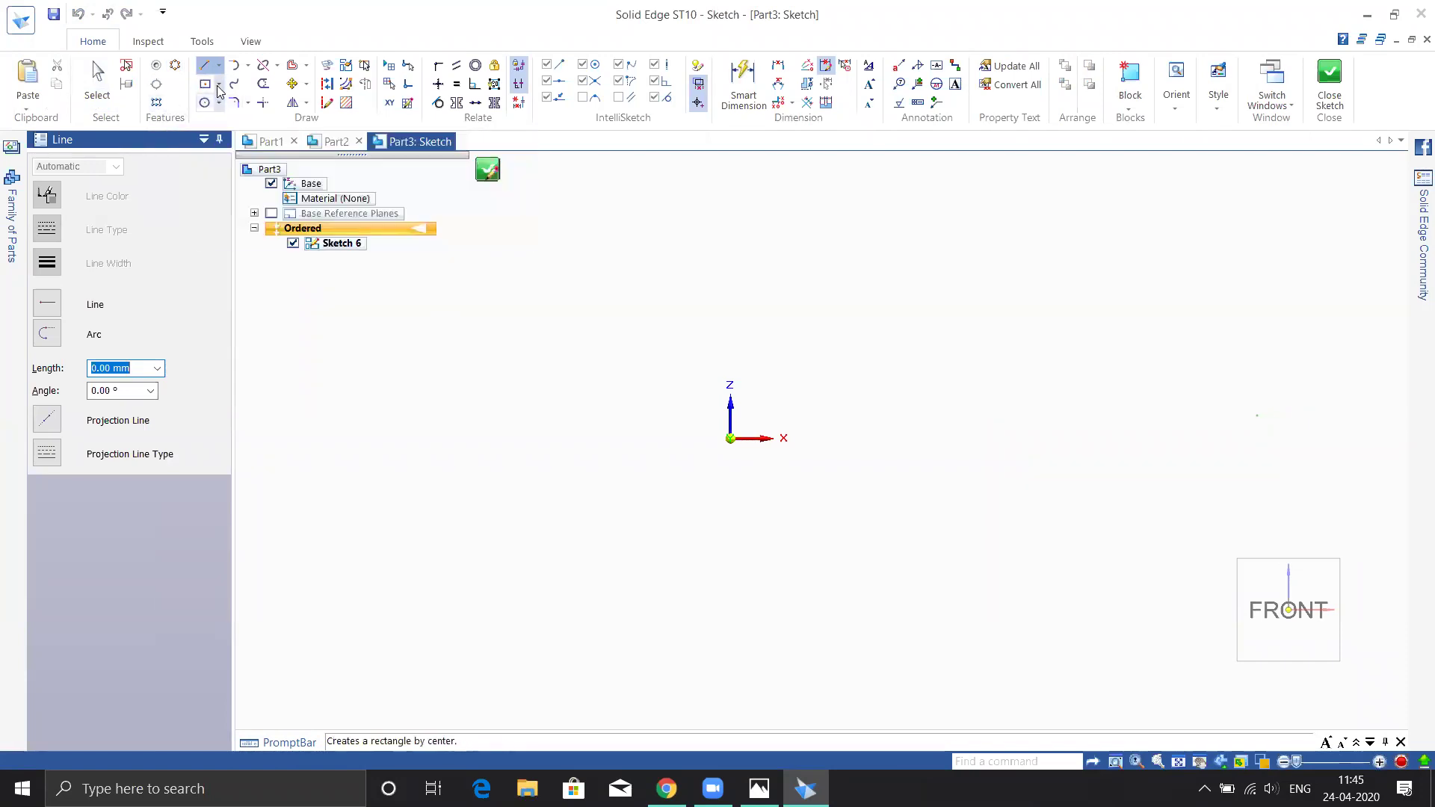
click(218, 84)
click(266, 125)
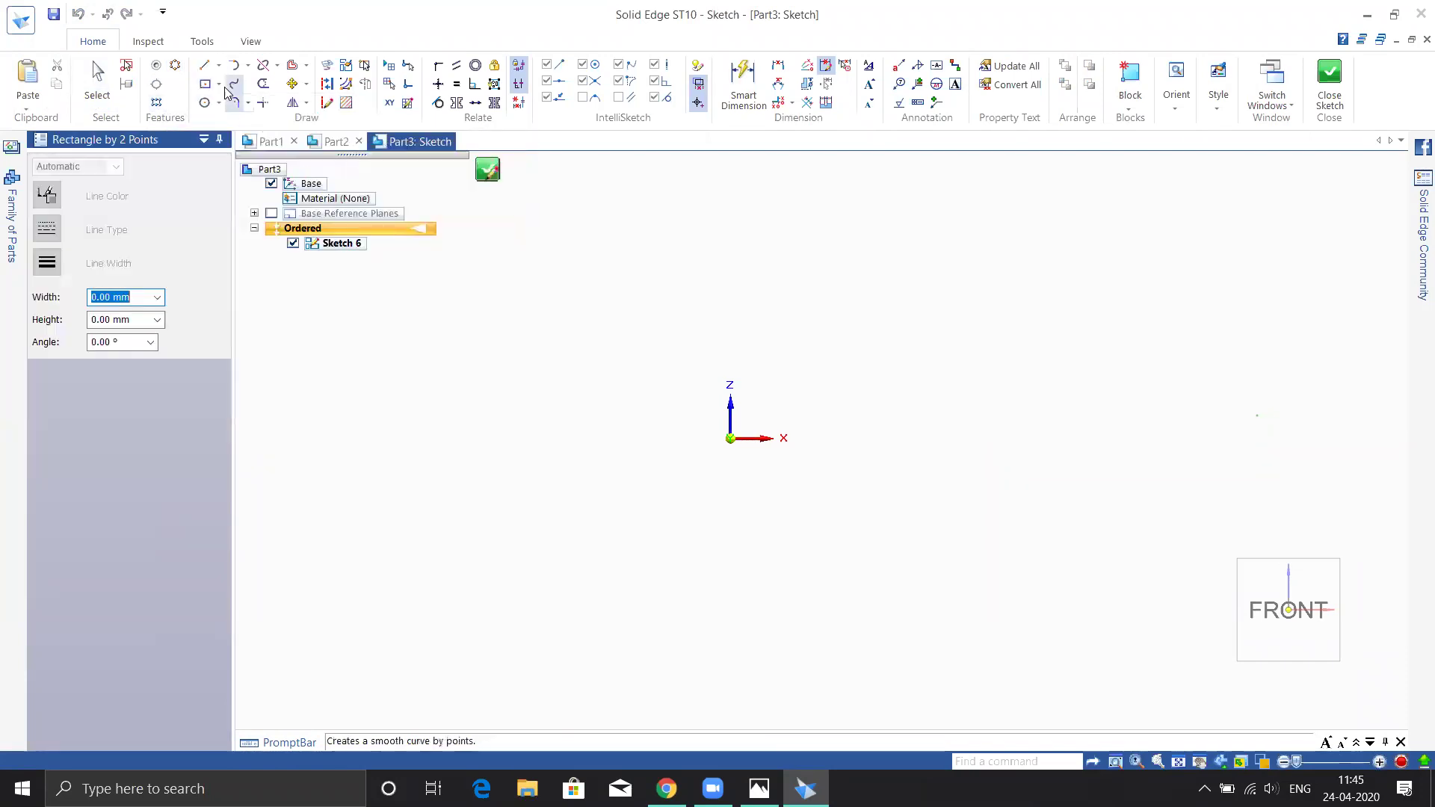
click(219, 85)
click(270, 105)
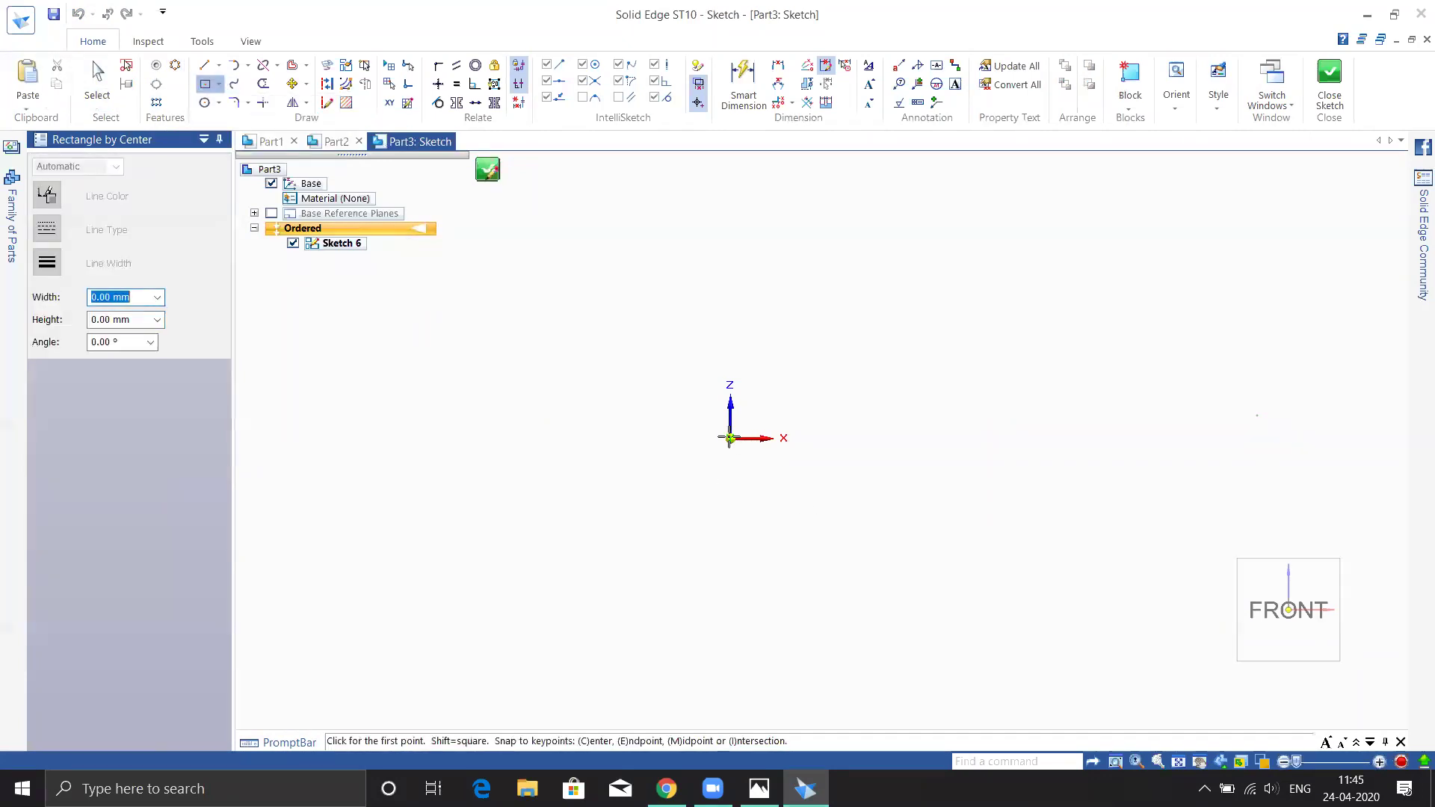
click(731, 438)
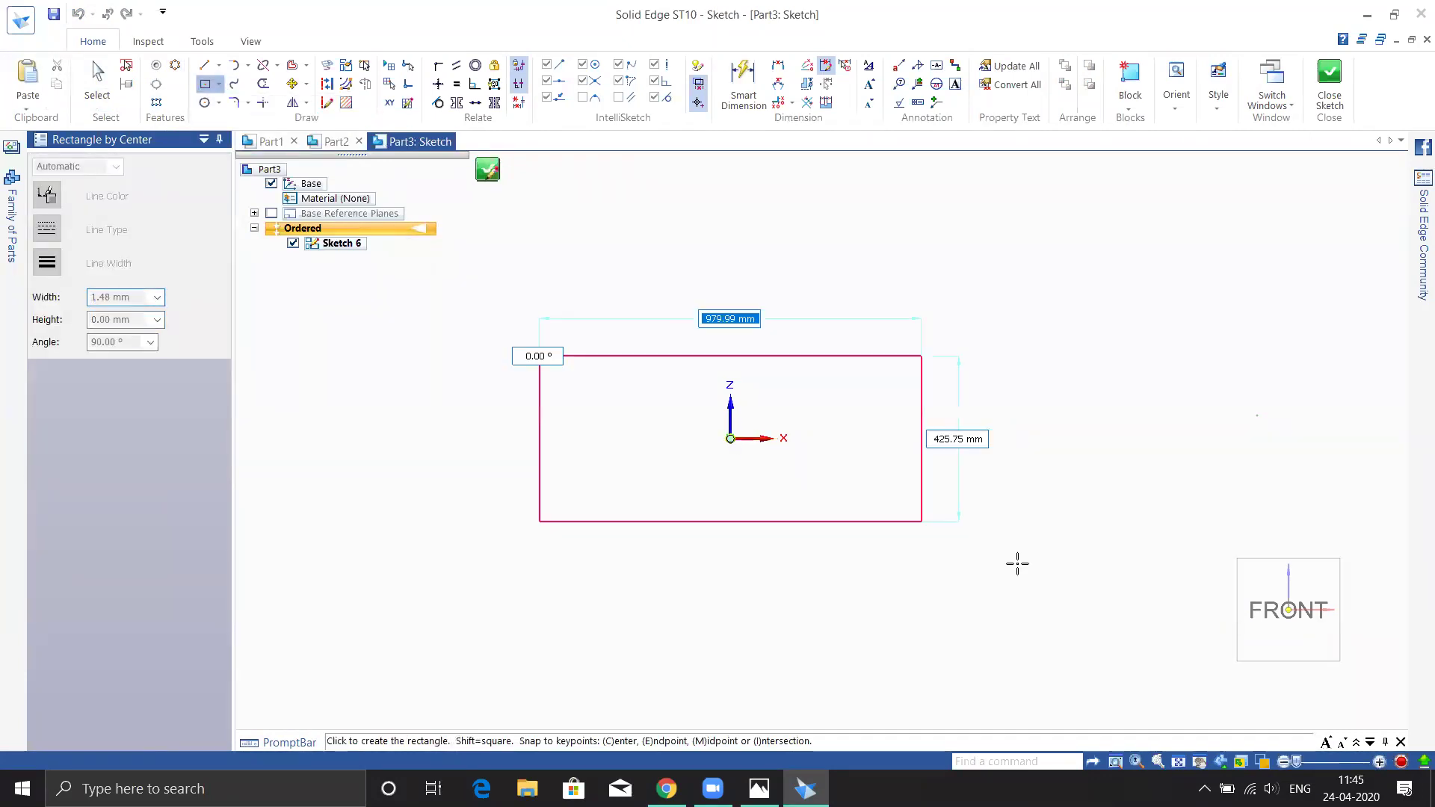
click(1043, 664)
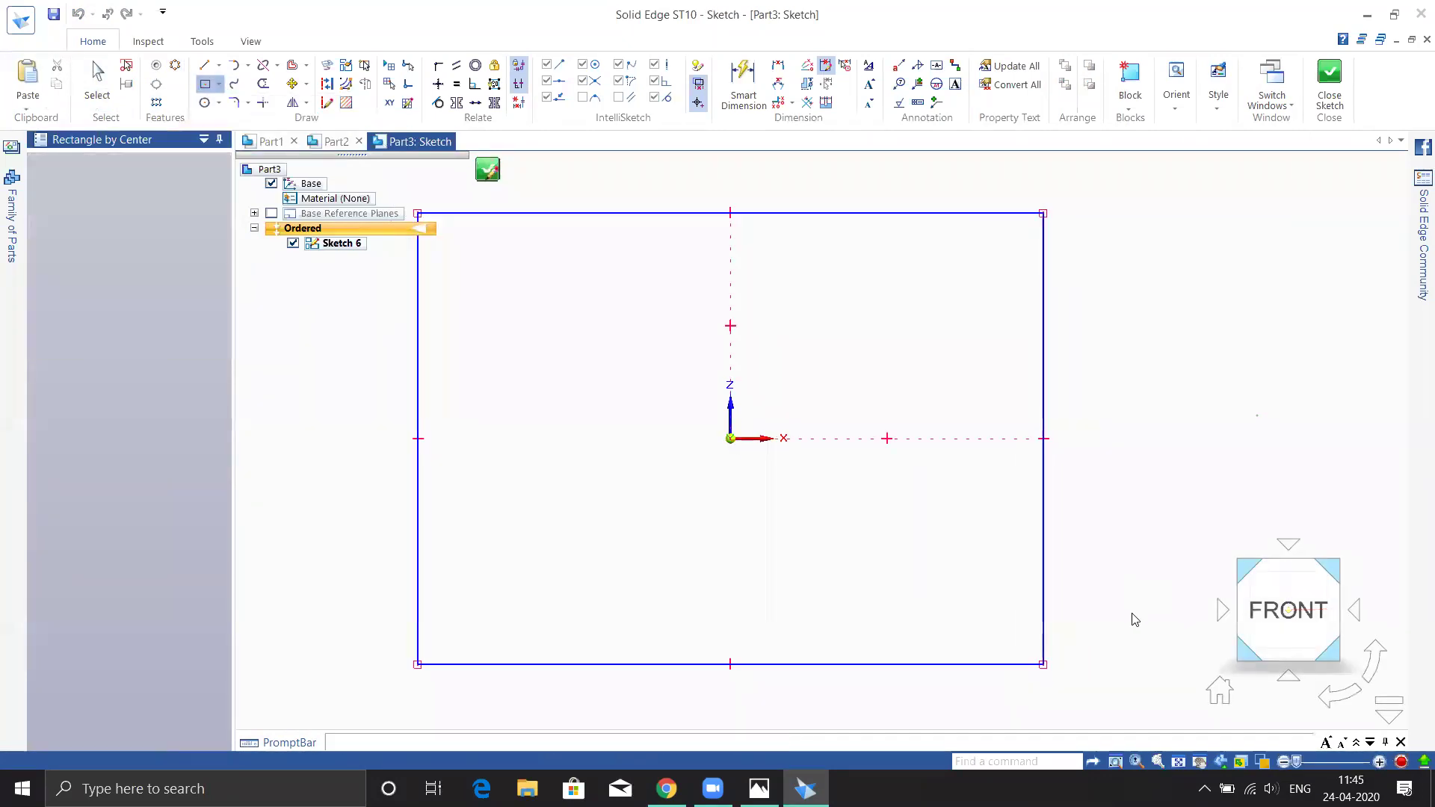
- Draw a small circle by center point inside the rectangle, directly below the origin
click(204, 102)
click(730, 564)
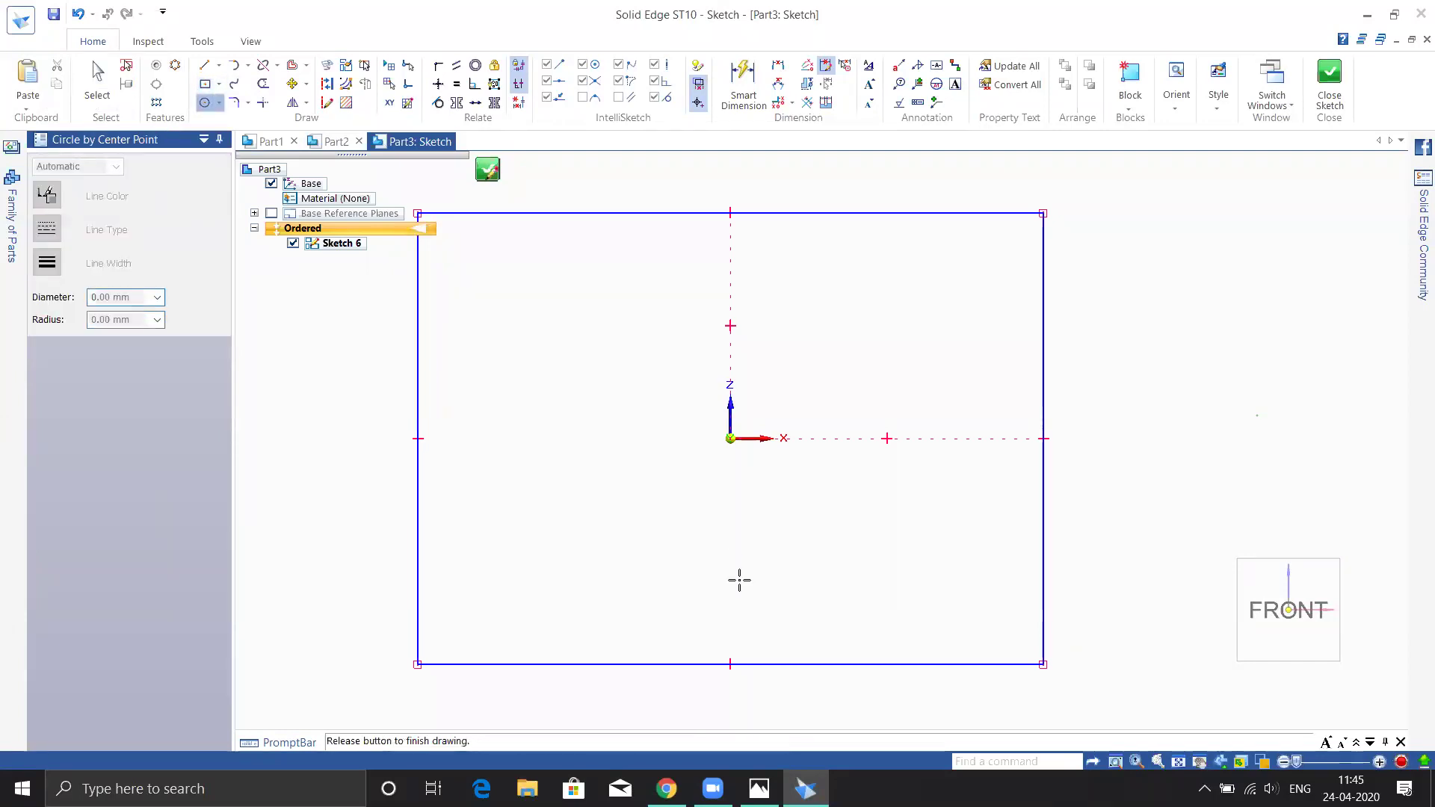
click(759, 592)
key(Escape)
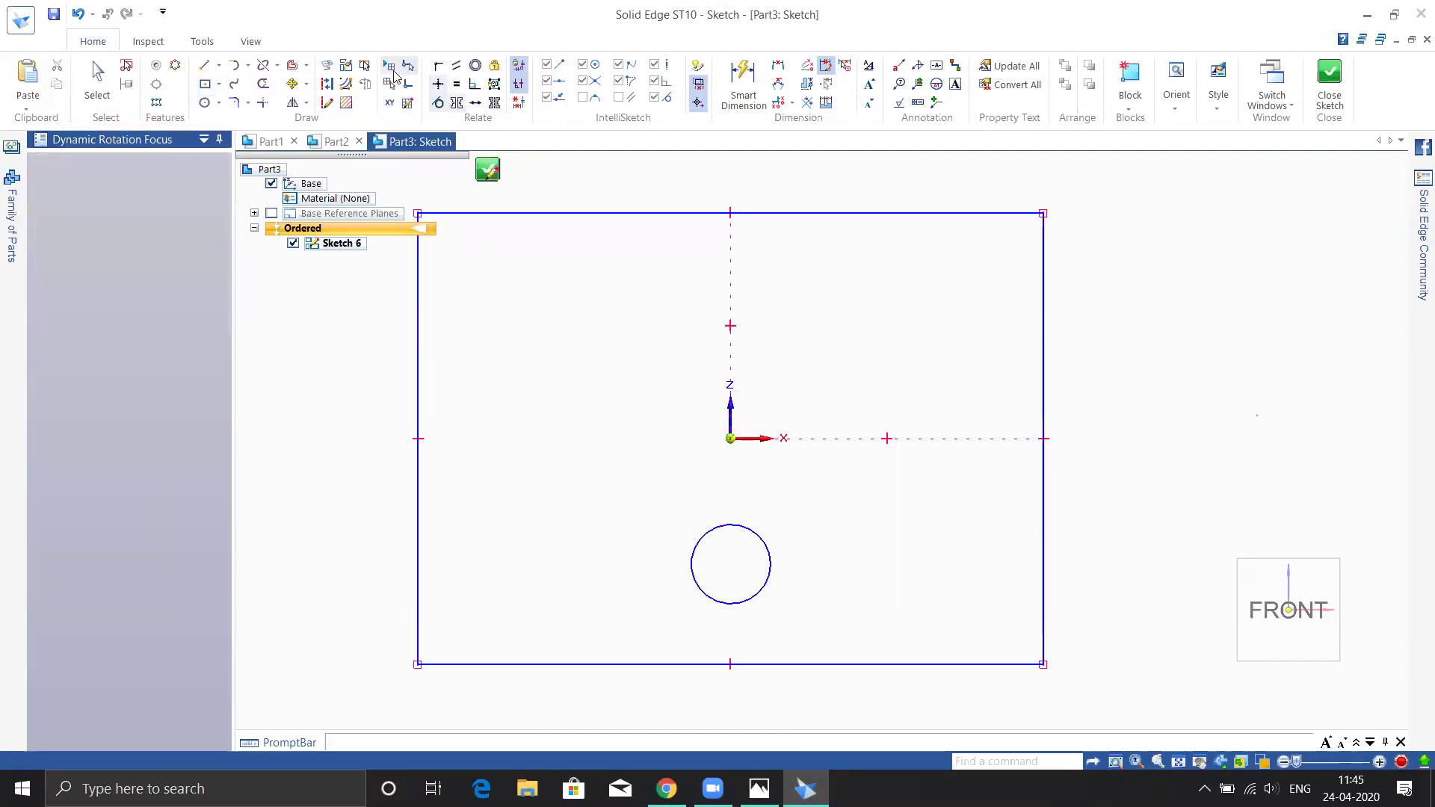
- Align the small circle's center vertically with the origin using a Horizontal/Vertical relation
click(435, 81)
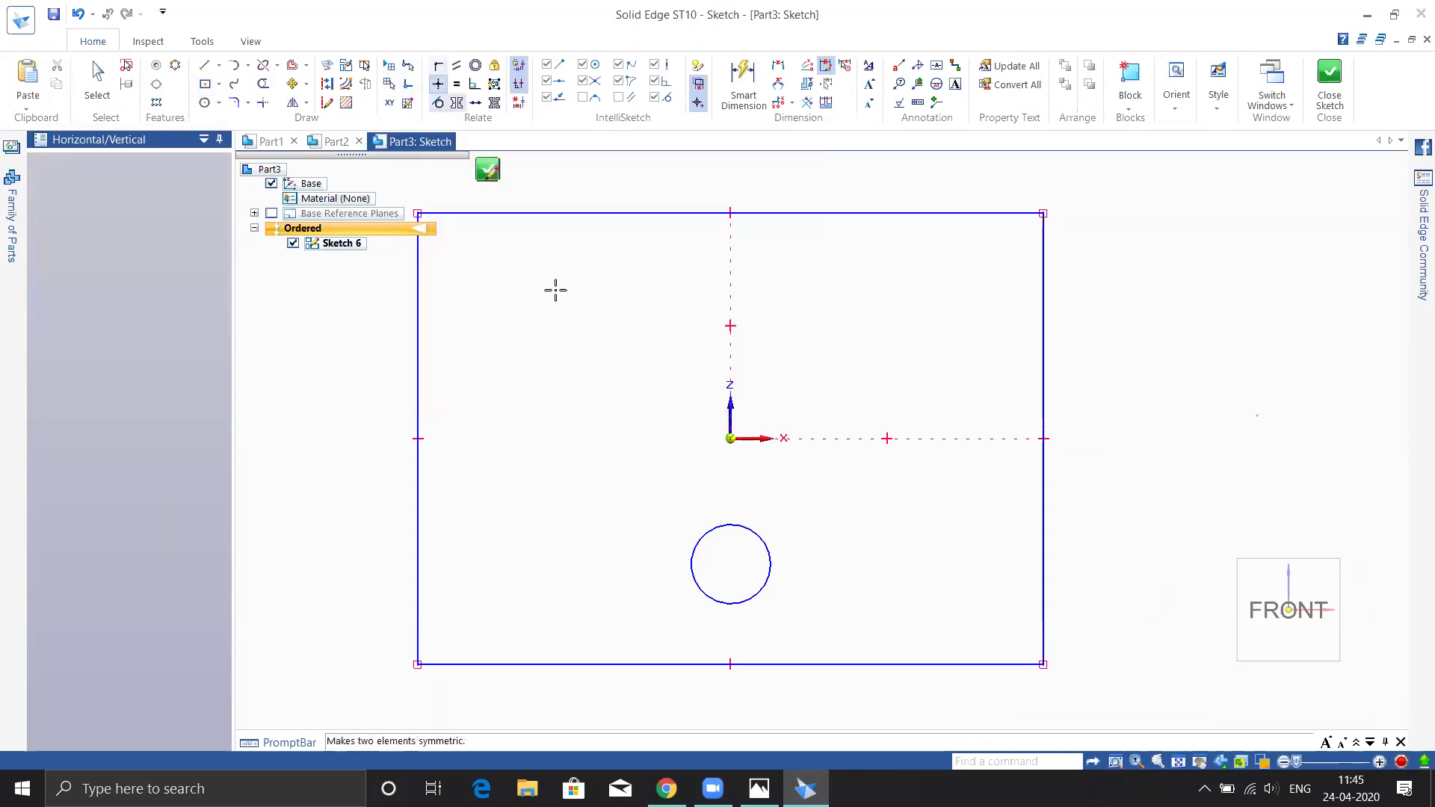
click(725, 431)
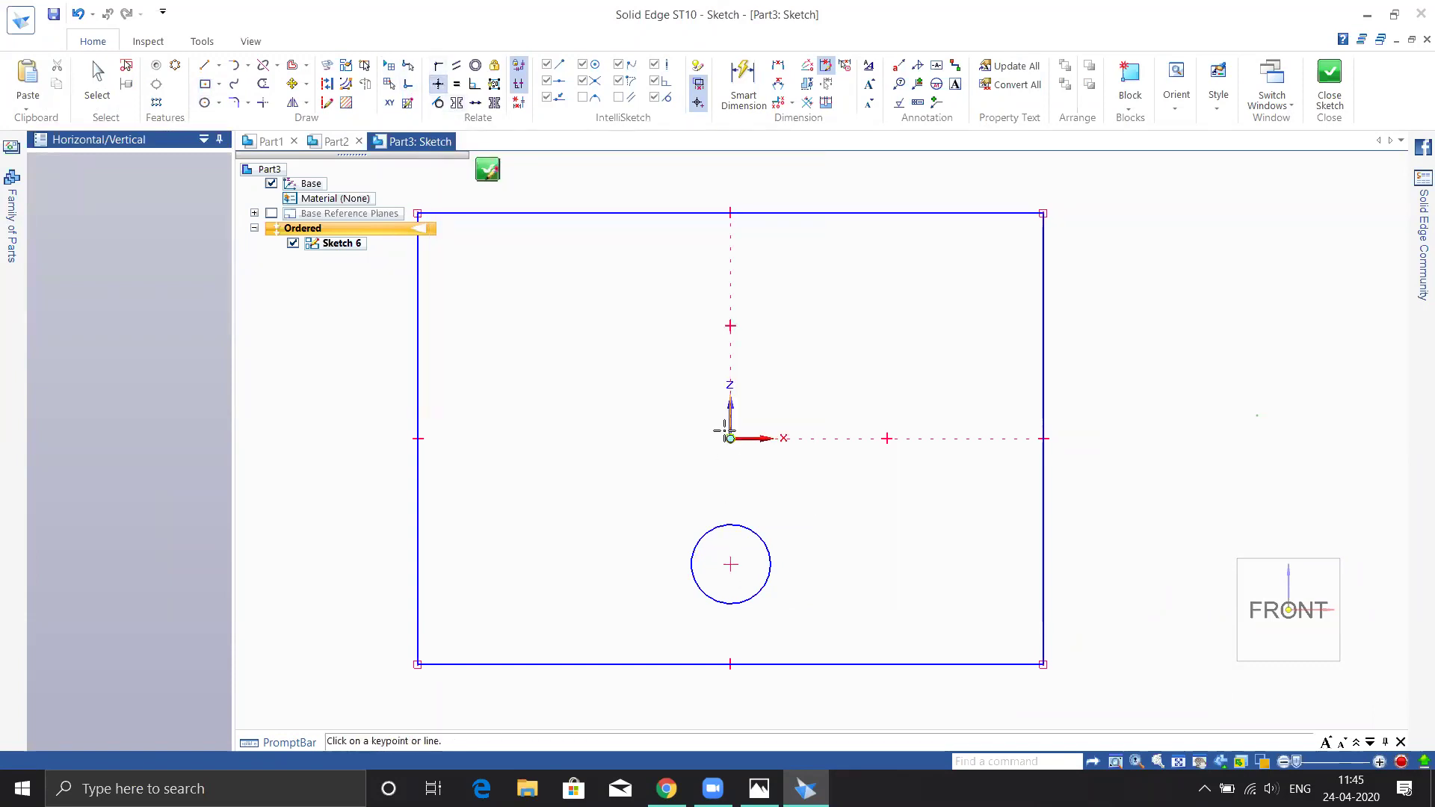
click(731, 439)
click(730, 566)
key(Escape)
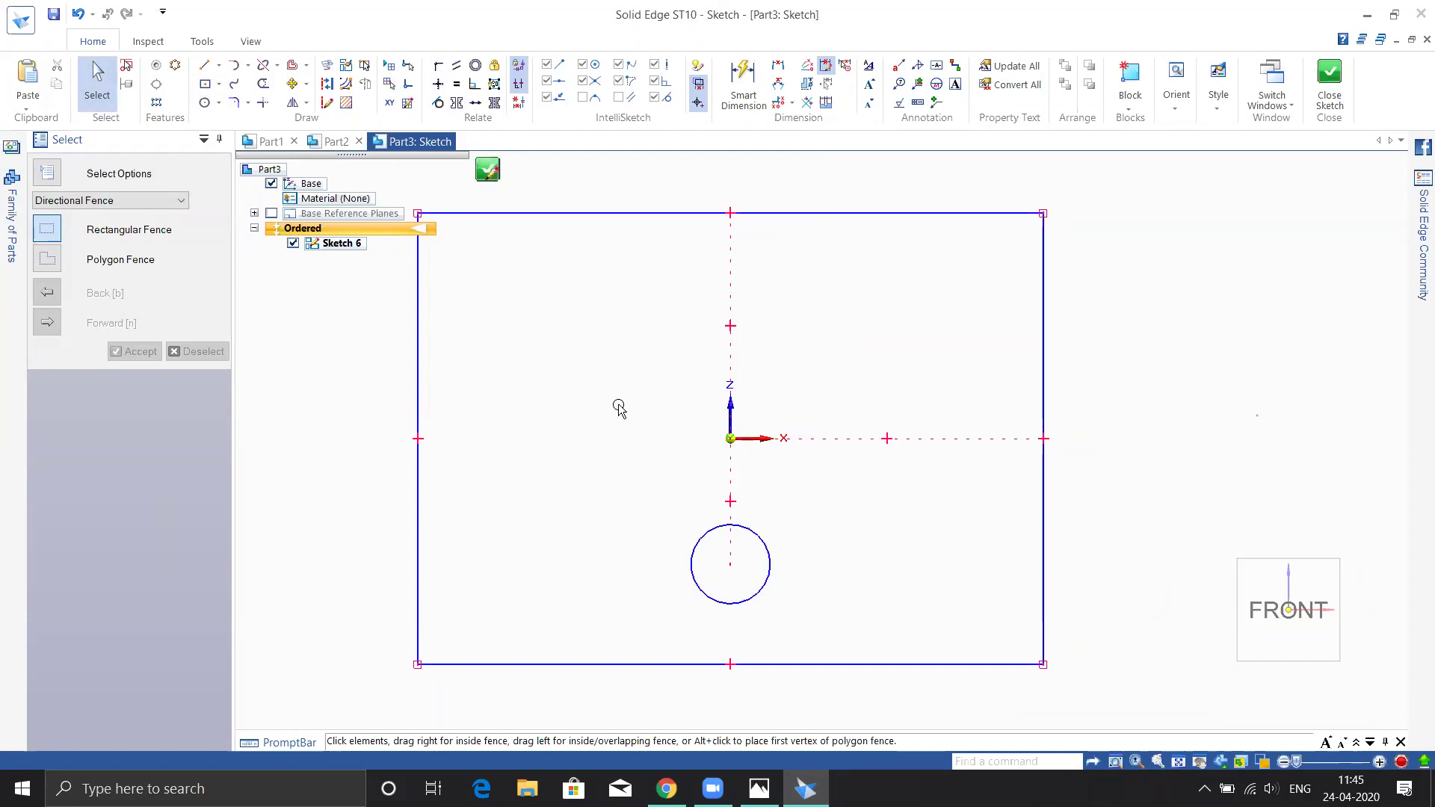
click(176, 69)
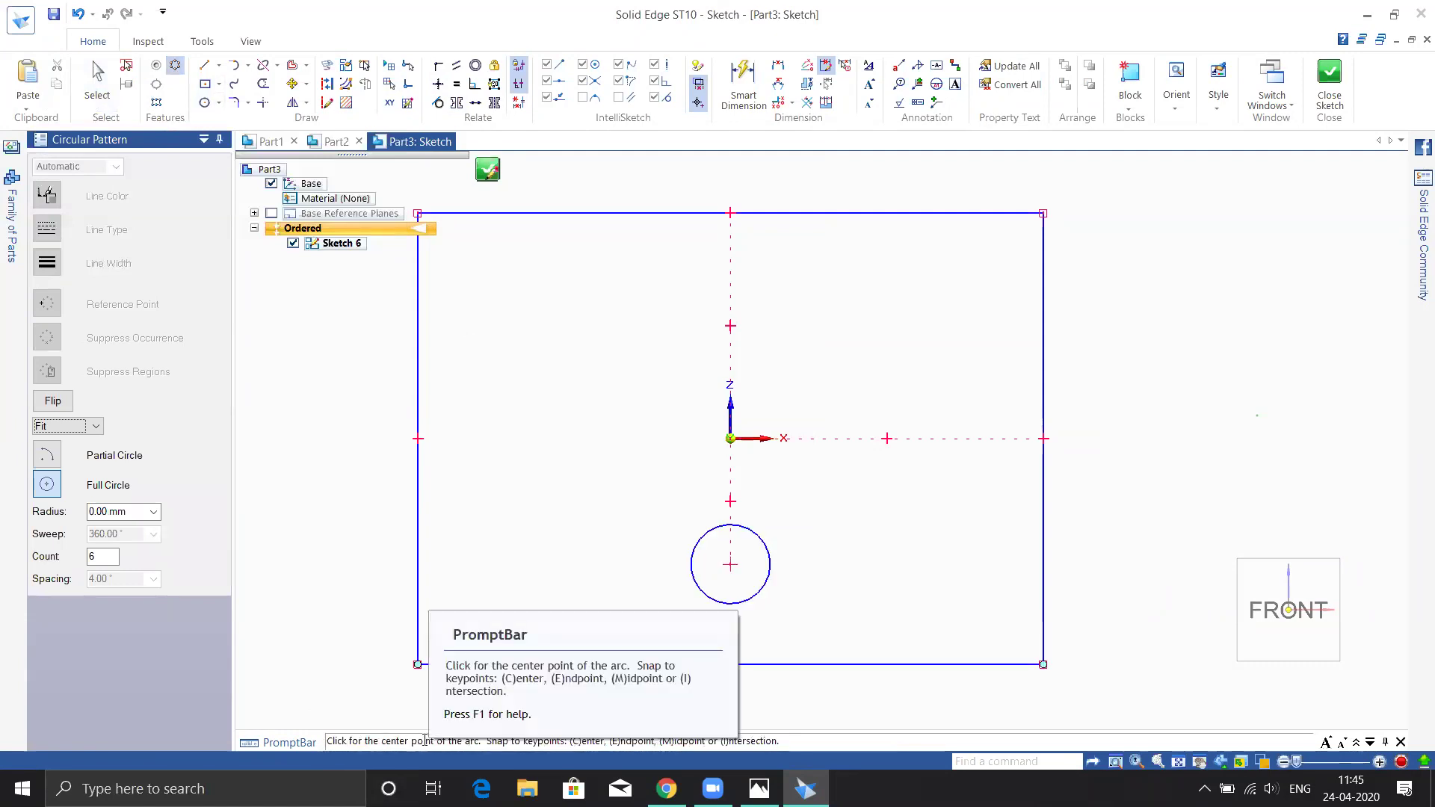
click(730, 439)
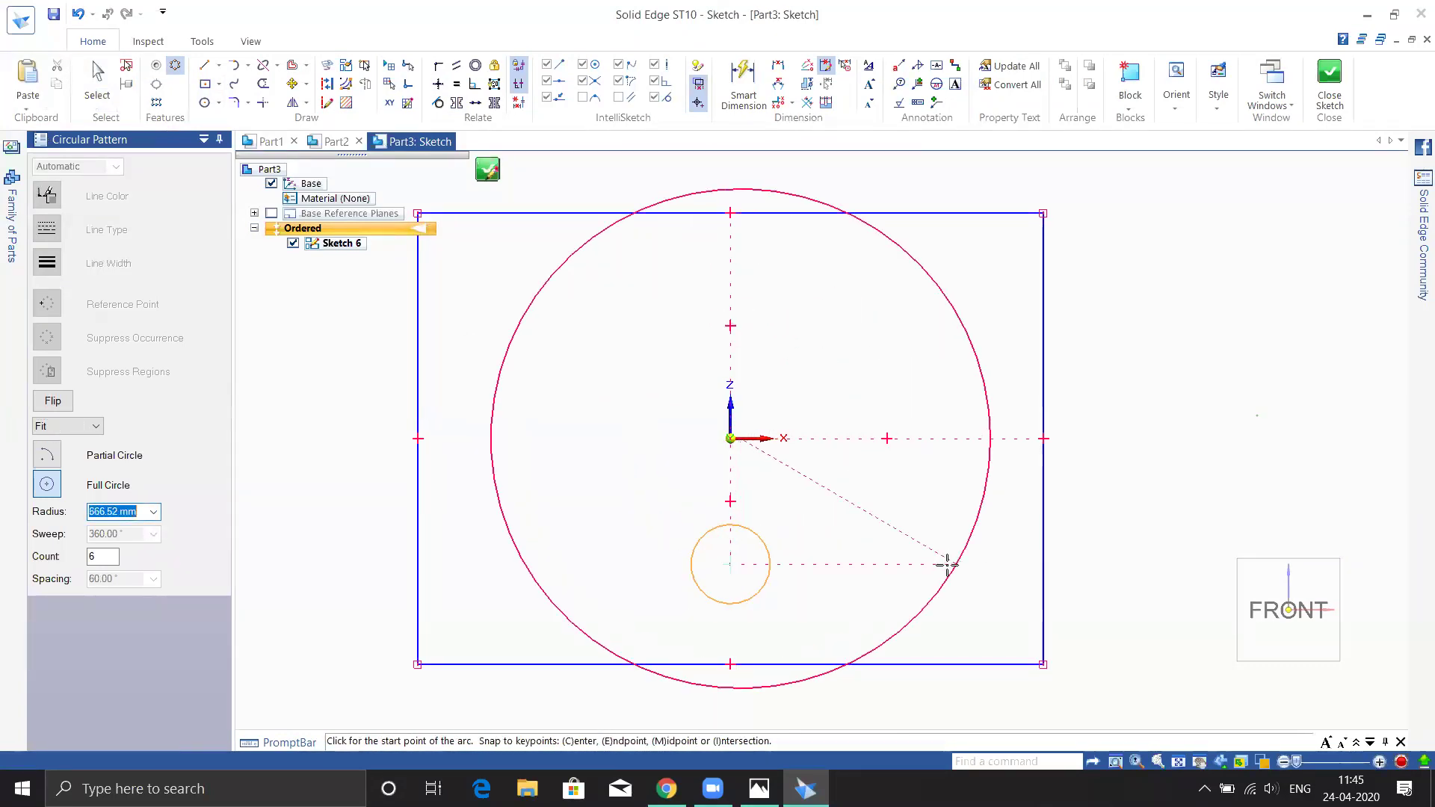
key(Escape)
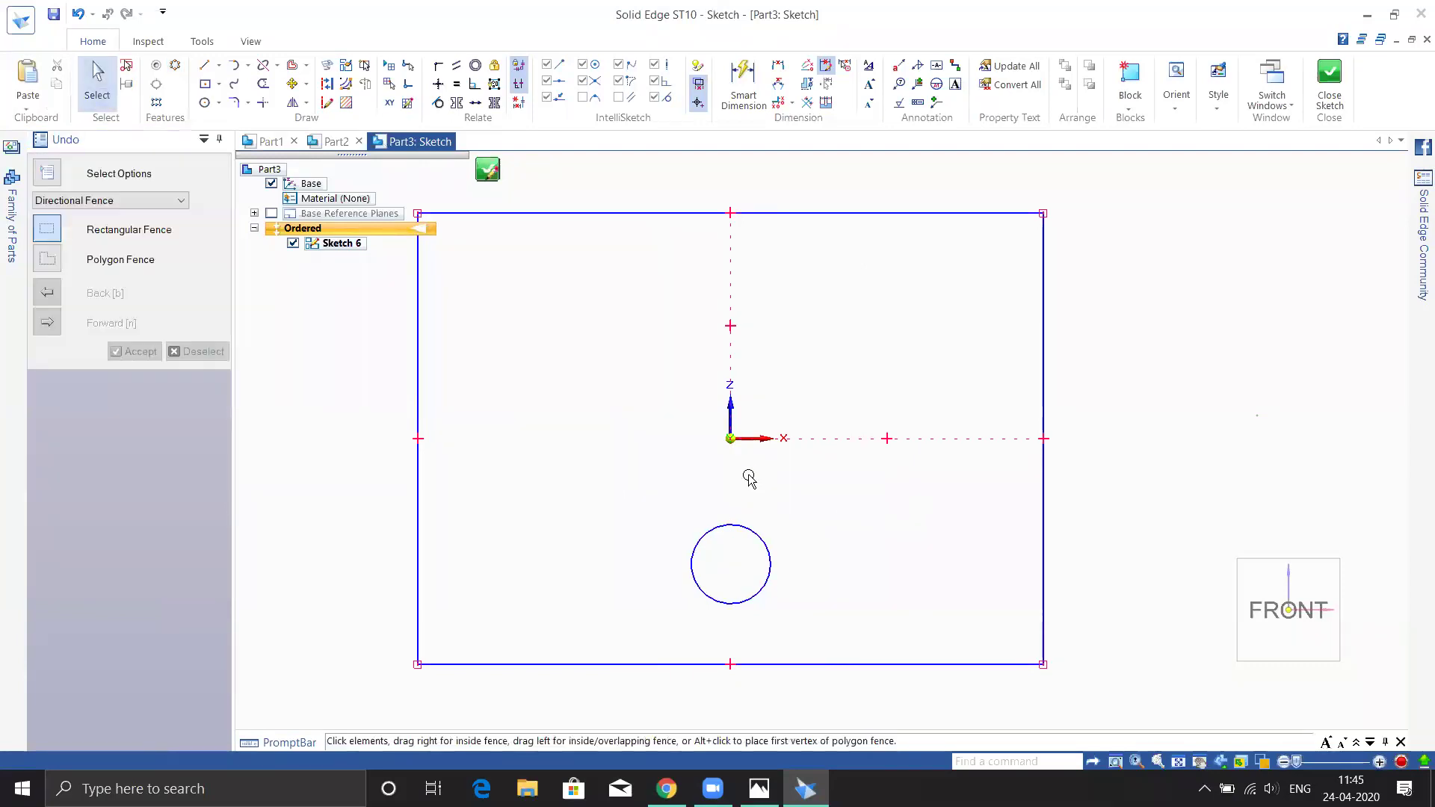
- Place a full-circle circular pattern with a count of 6 around the origin, starting at the small circle's center
click(176, 67)
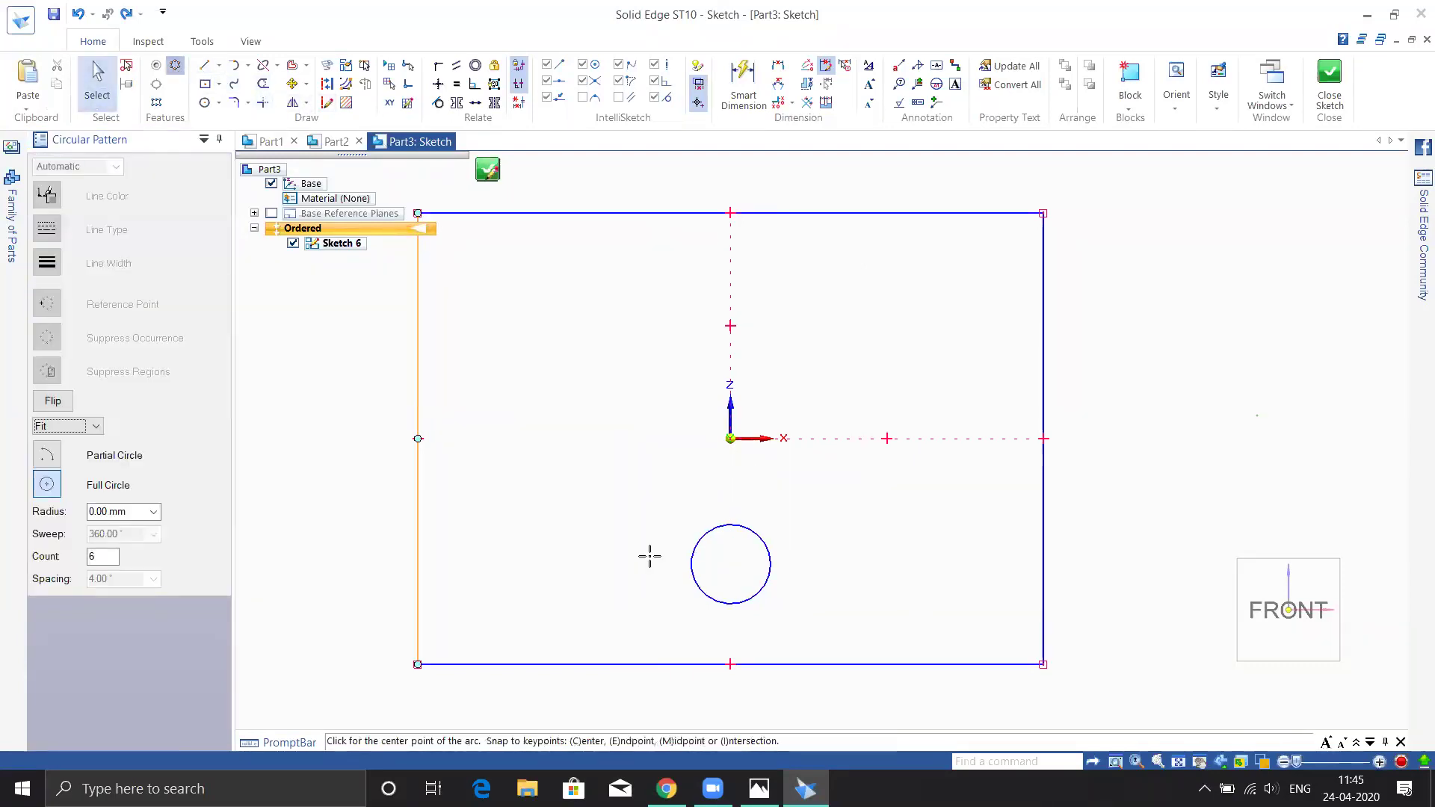
click(730, 439)
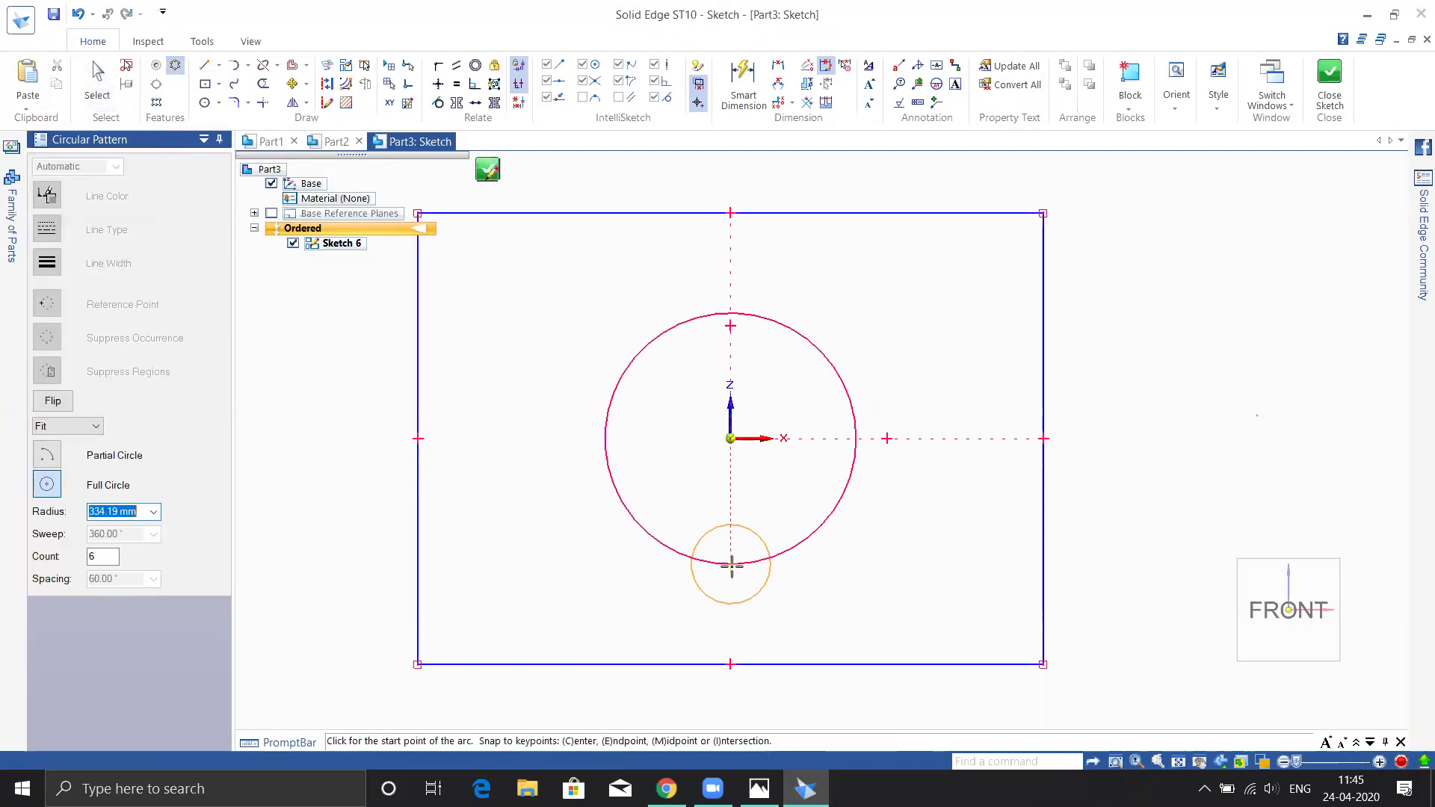
click(734, 566)
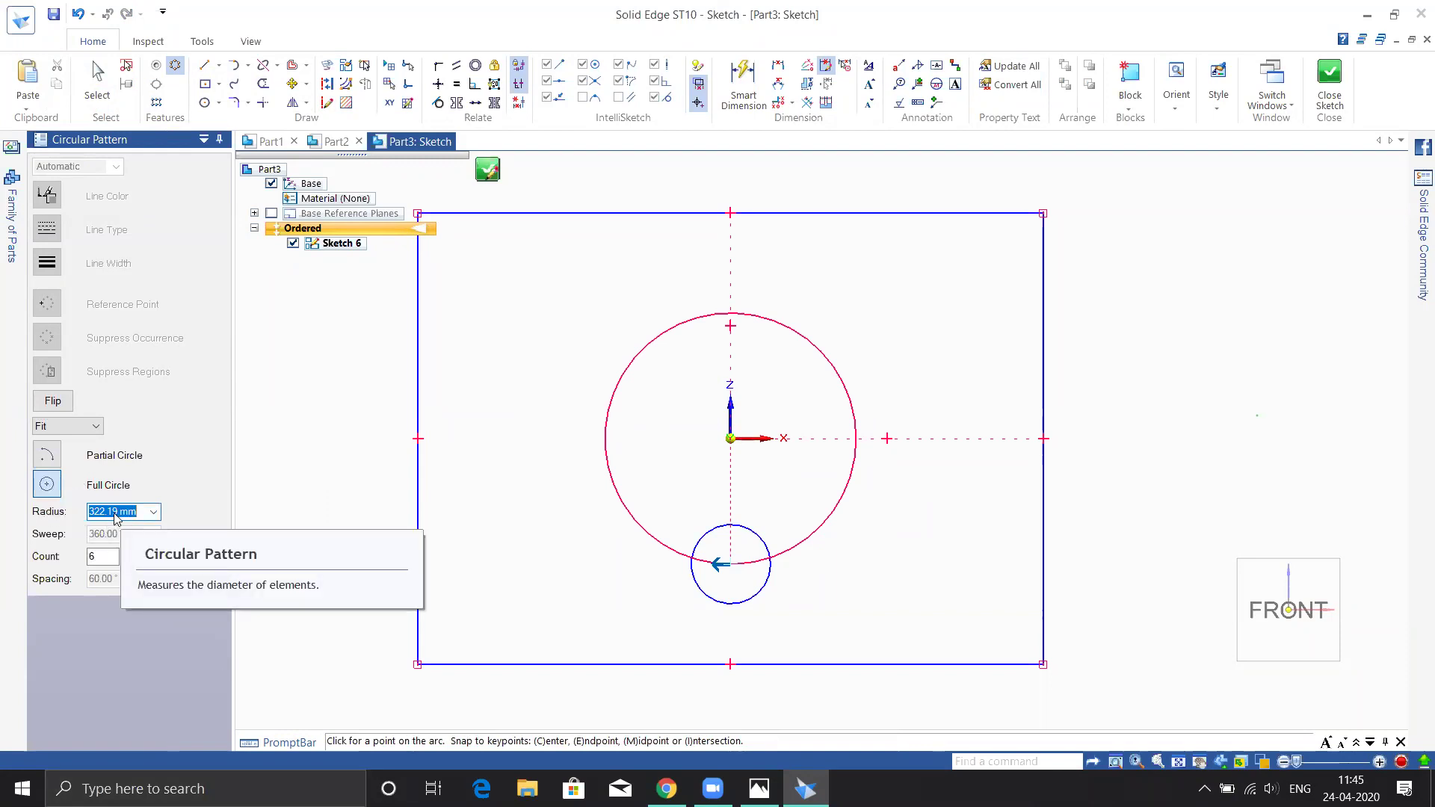
click(103, 562)
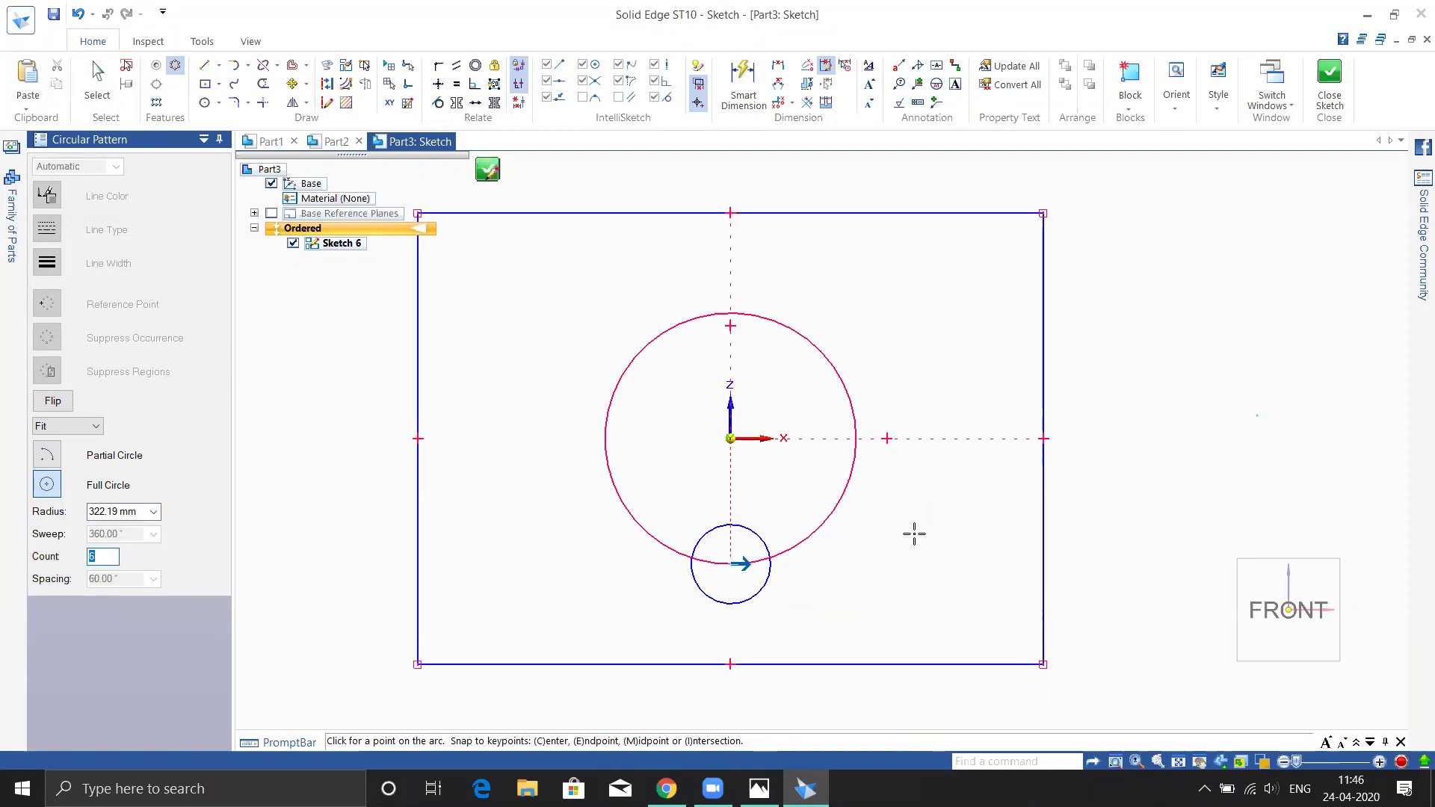
click(914, 534)
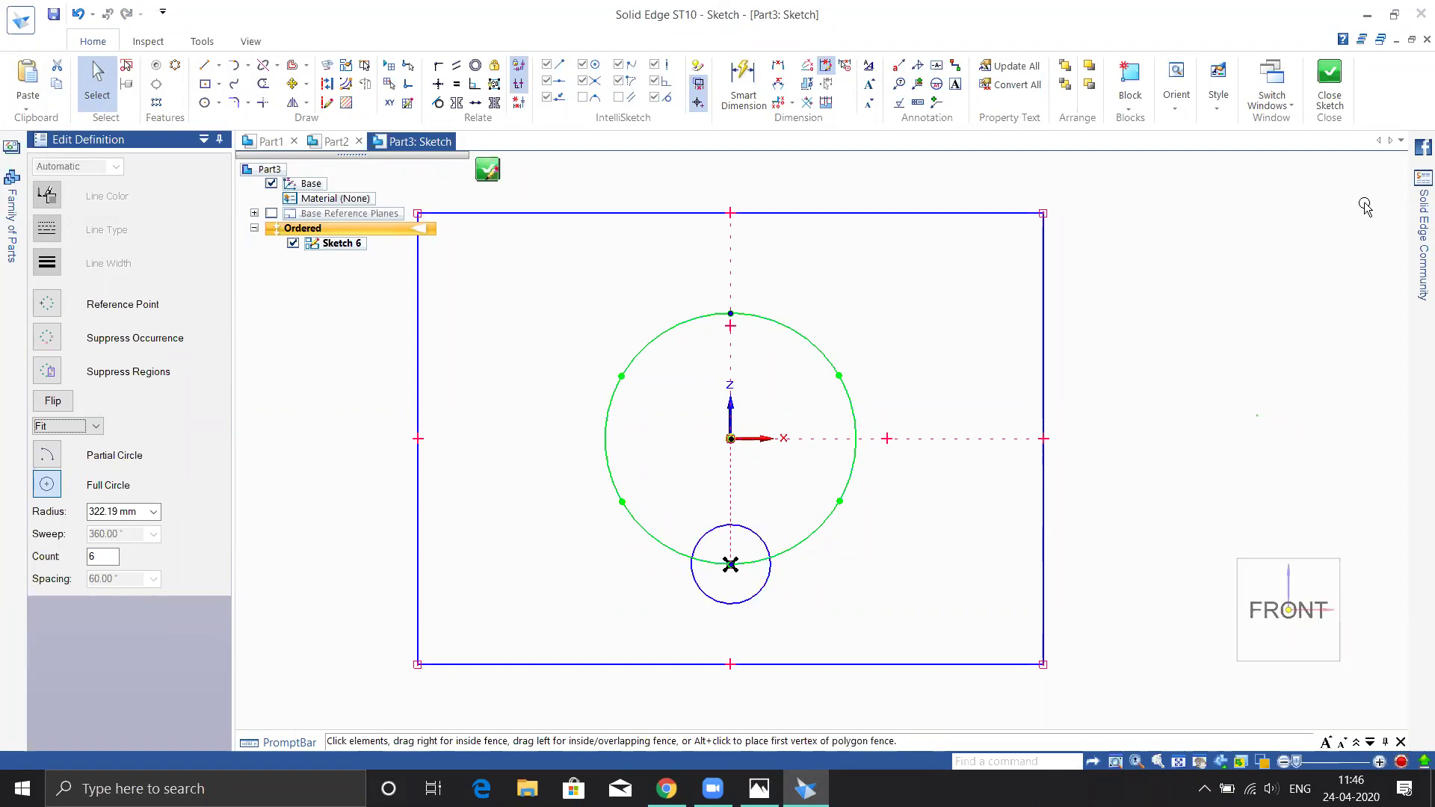
- Close and finish the ordered sketch, leaving the Sketch command
click(1338, 89)
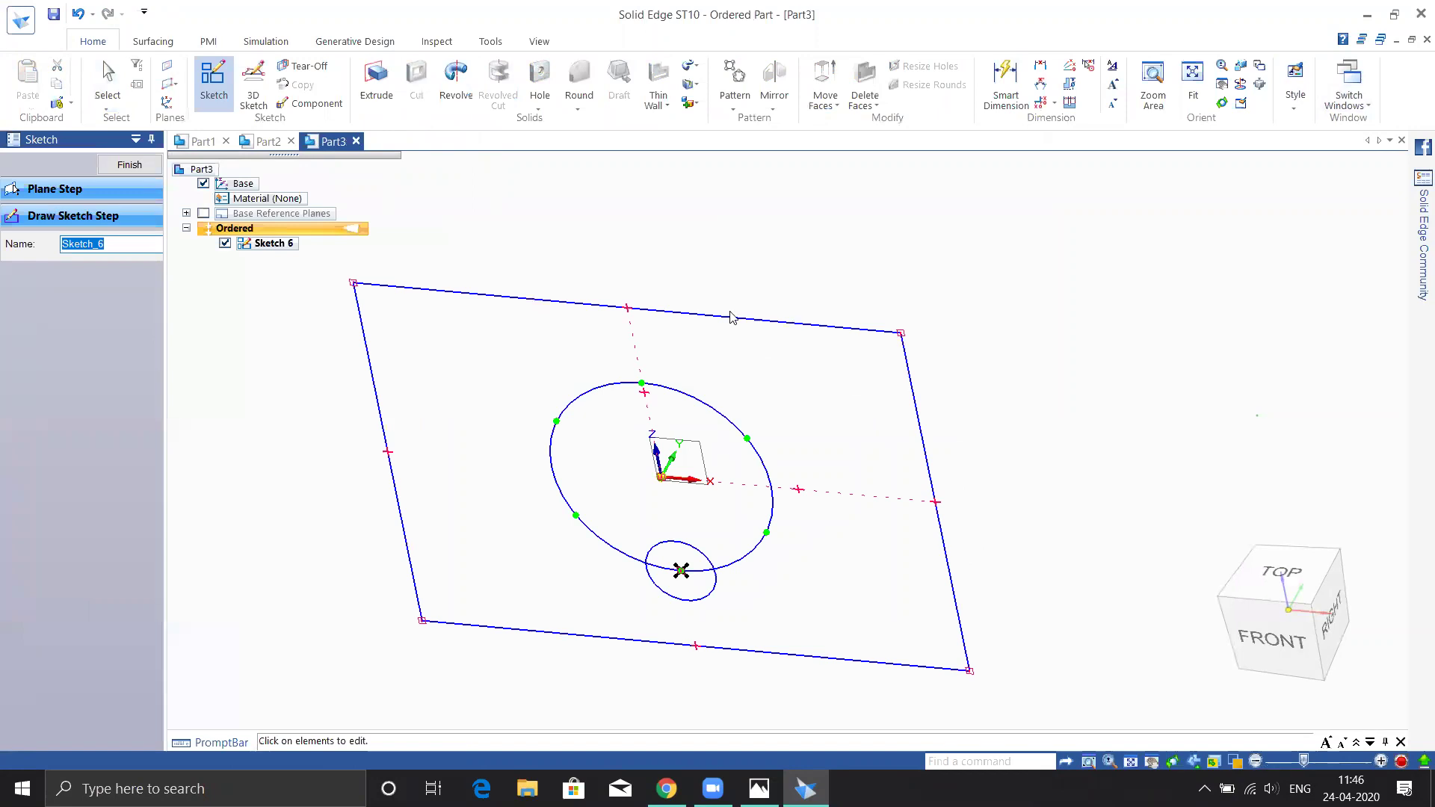
click(147, 169)
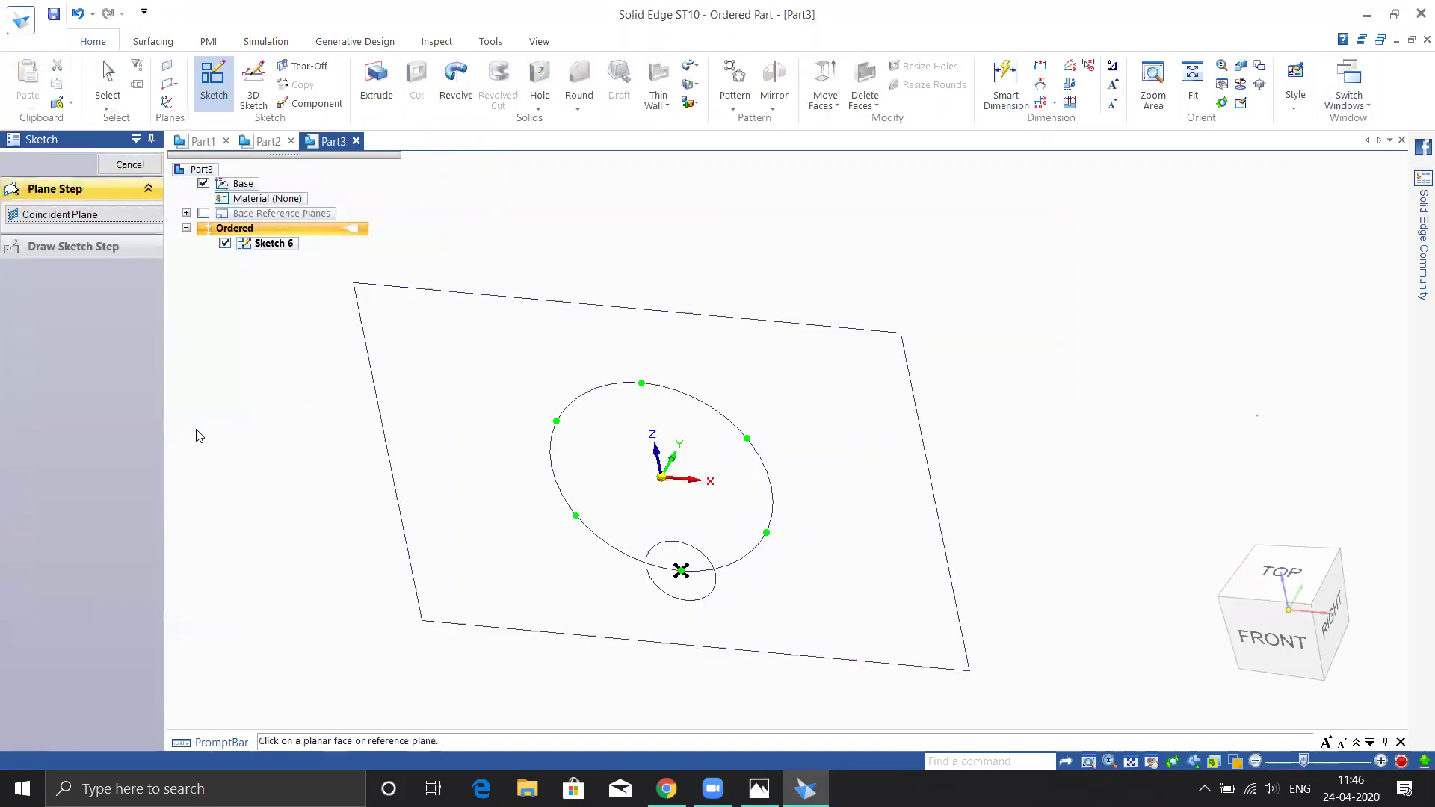
click(130, 164)
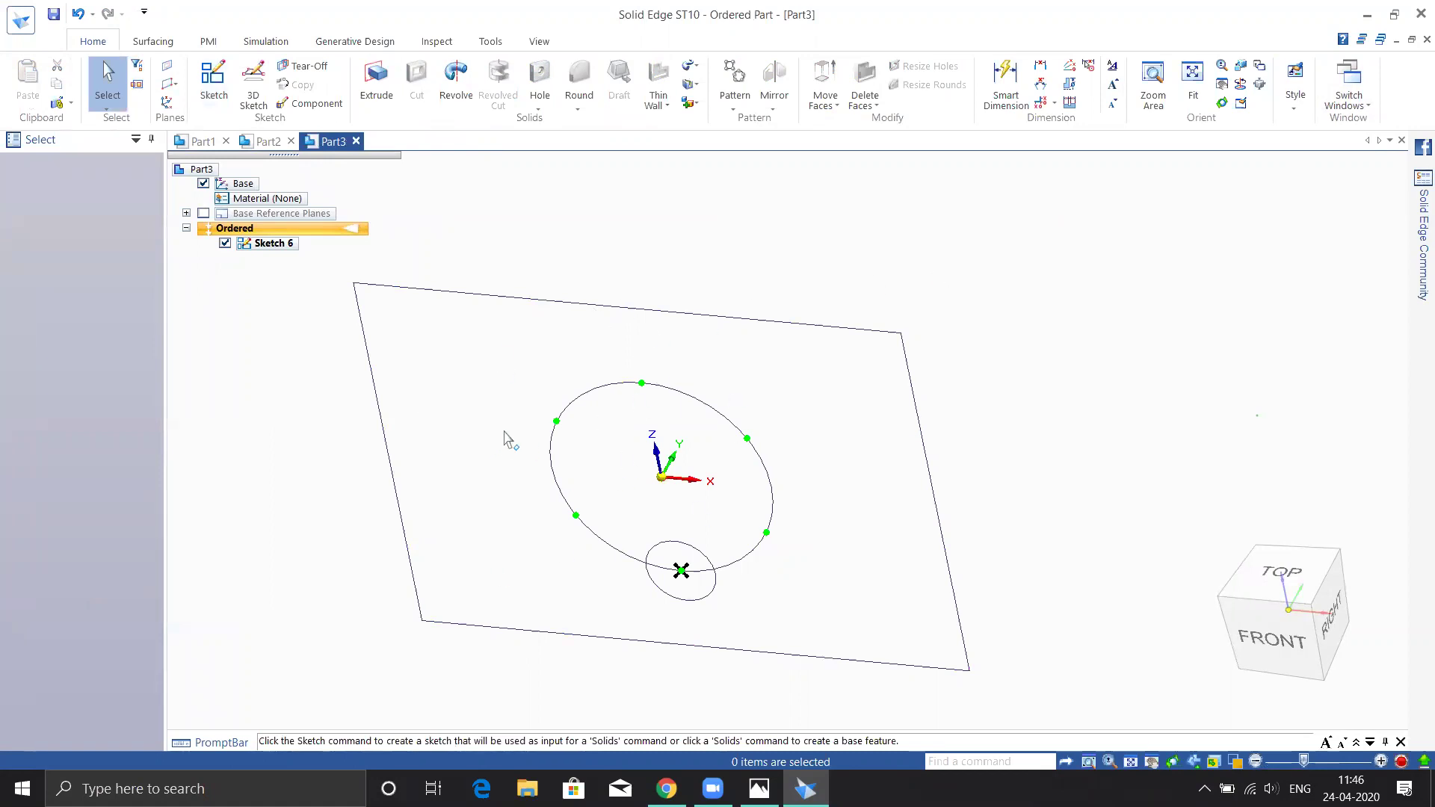
- Extrude the large rectangle from the sketch to one side with a finite extent of 231 mm
shift+middle_drag(504, 434, 554, 378)
click(373, 91)
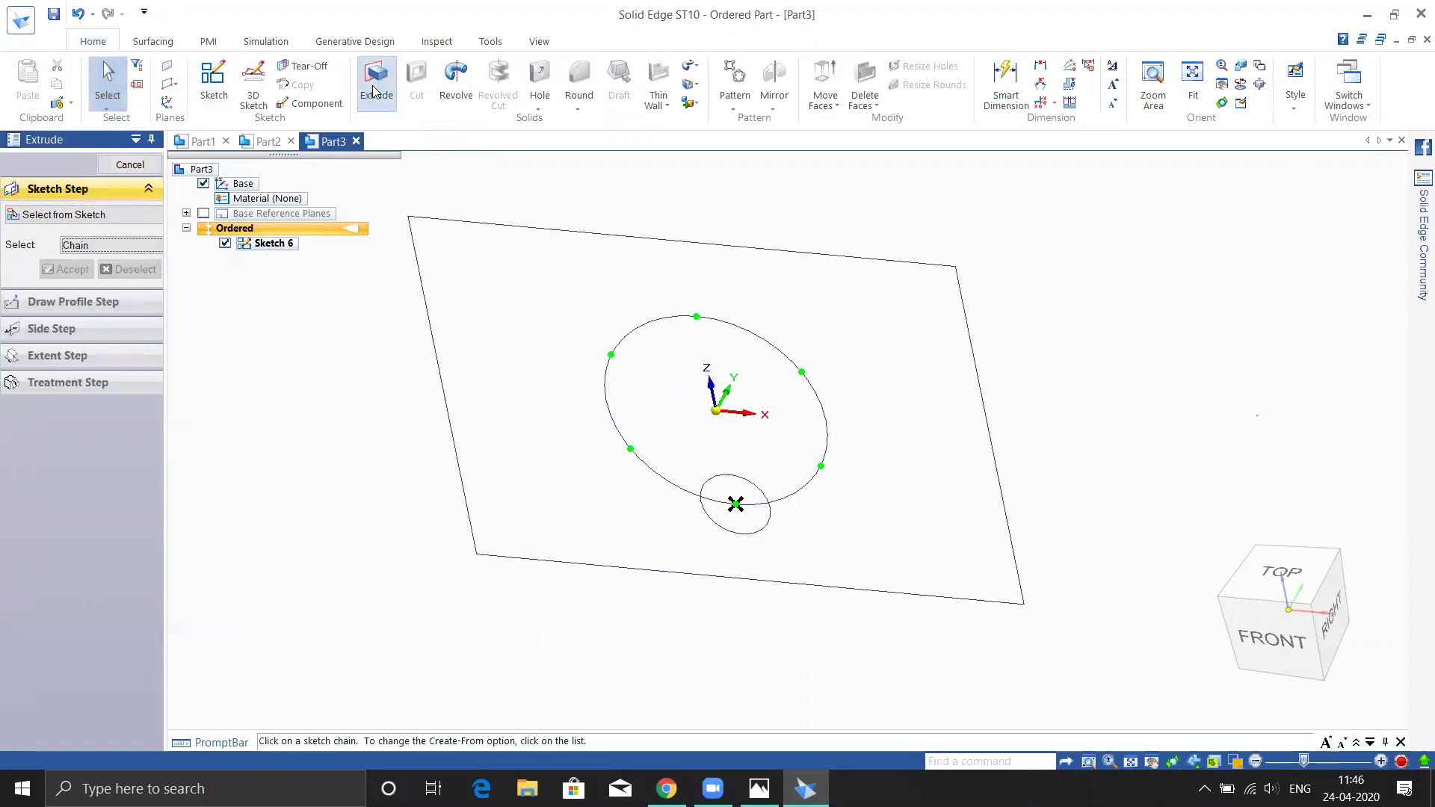
click(464, 225)
right_click(535, 303)
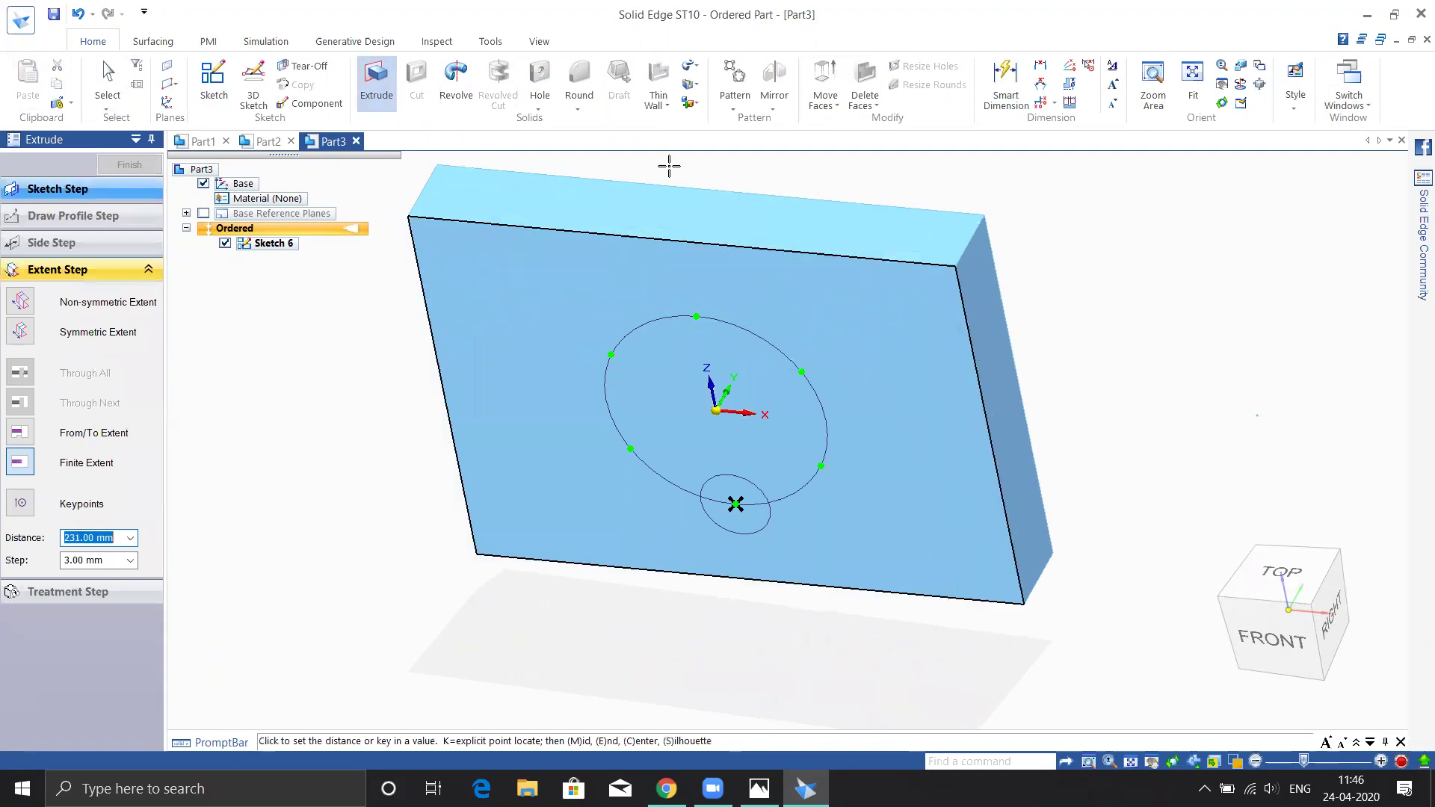
click(669, 166)
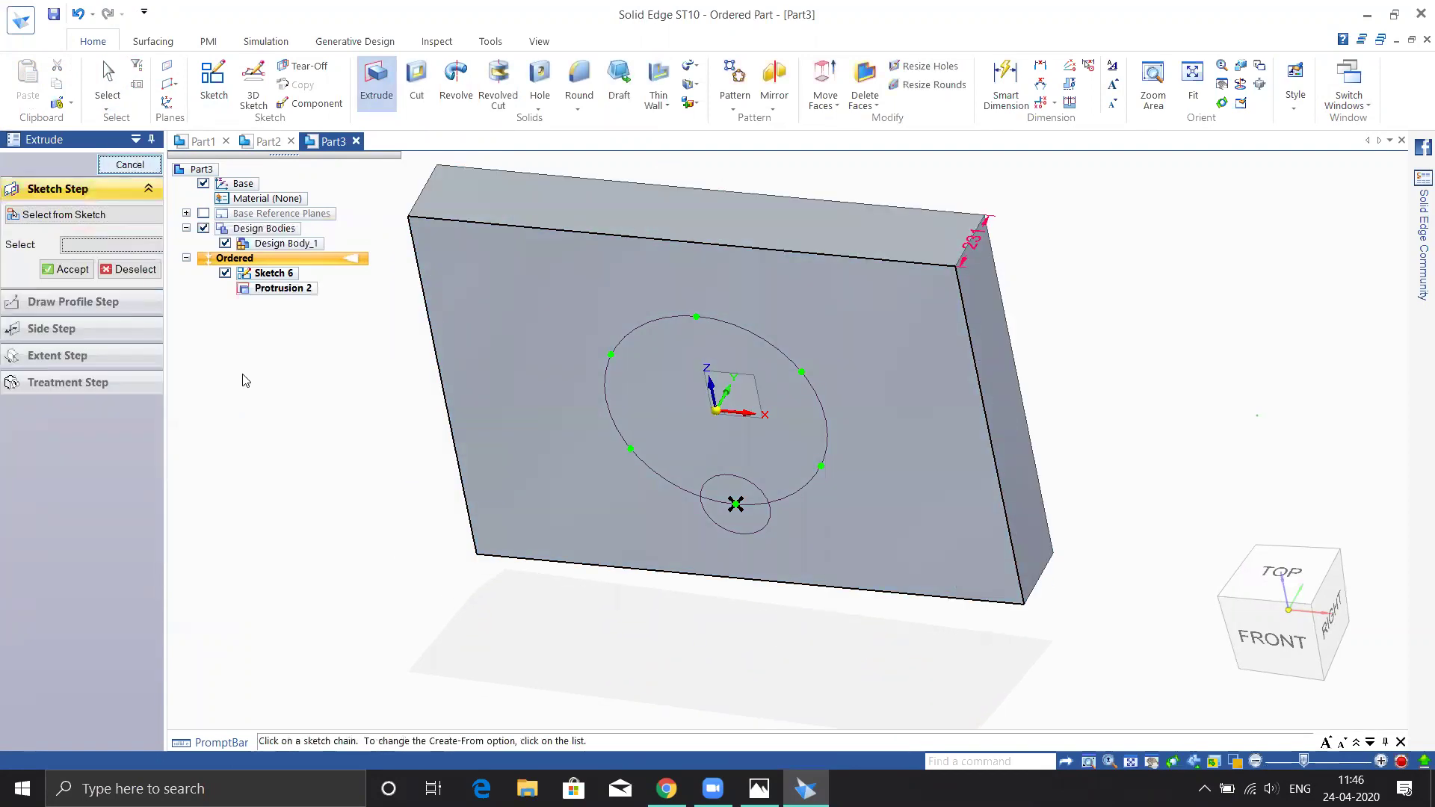
- Cut the small sketched circle through the rectangular block
click(376, 81)
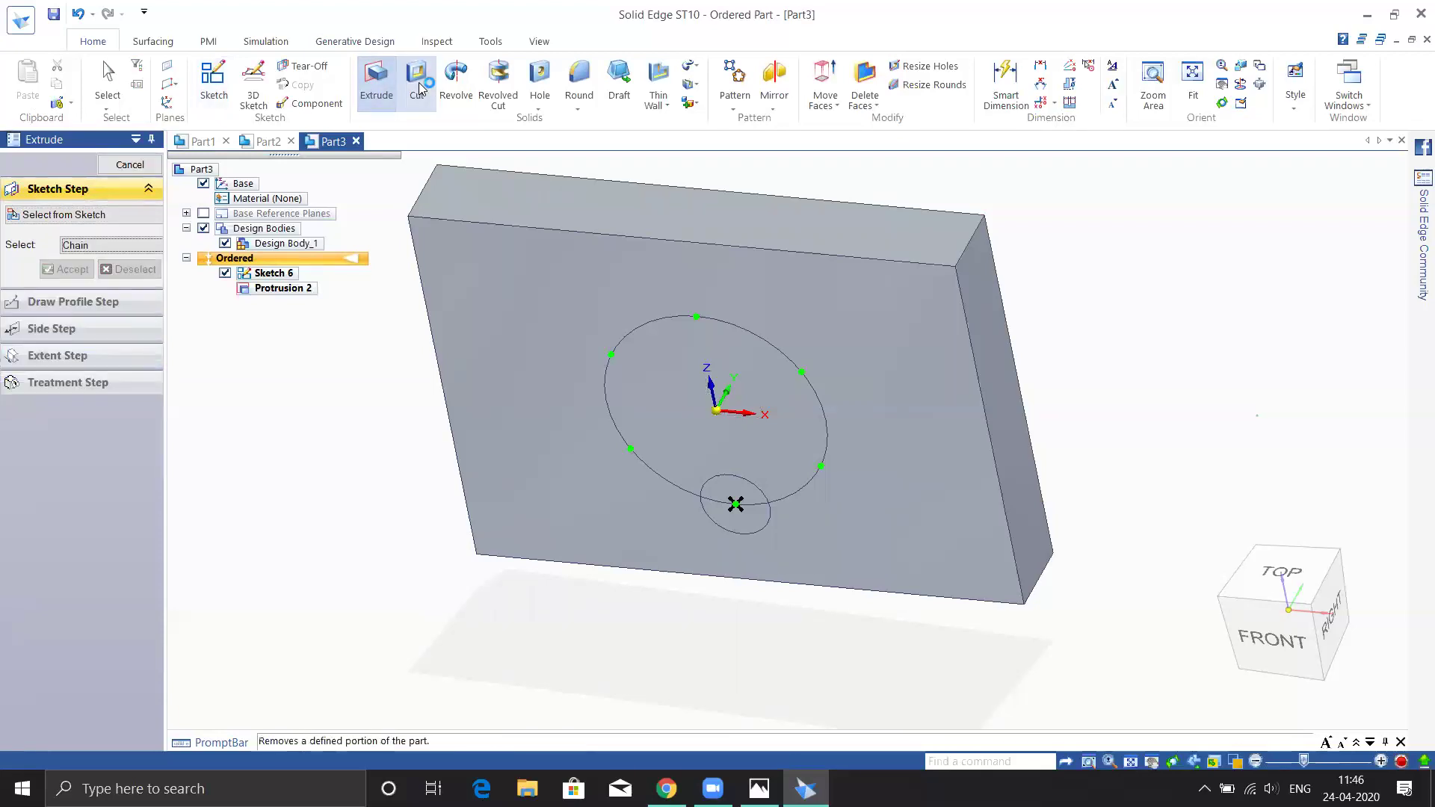
click(724, 531)
right_click(865, 486)
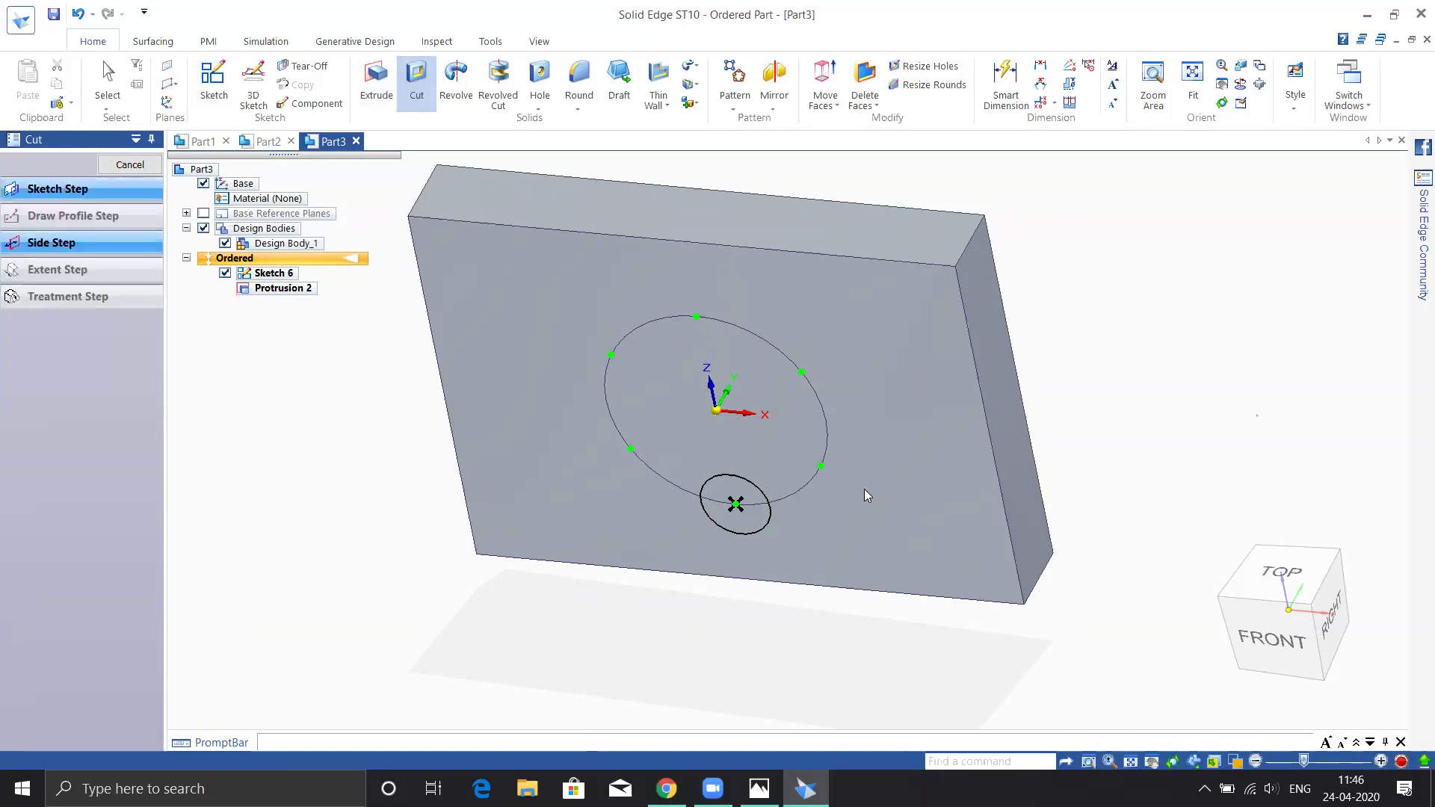
click(849, 495)
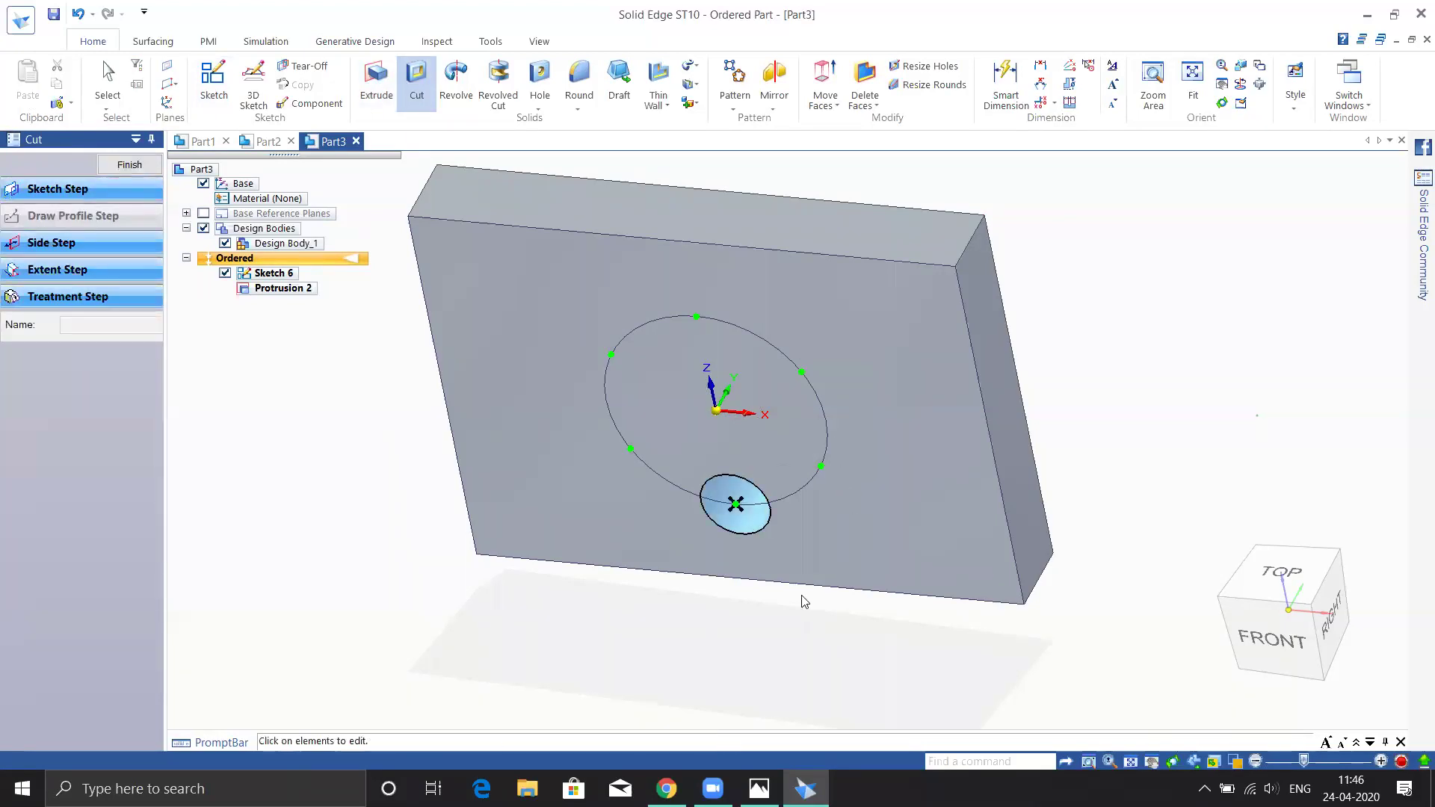
click(127, 165)
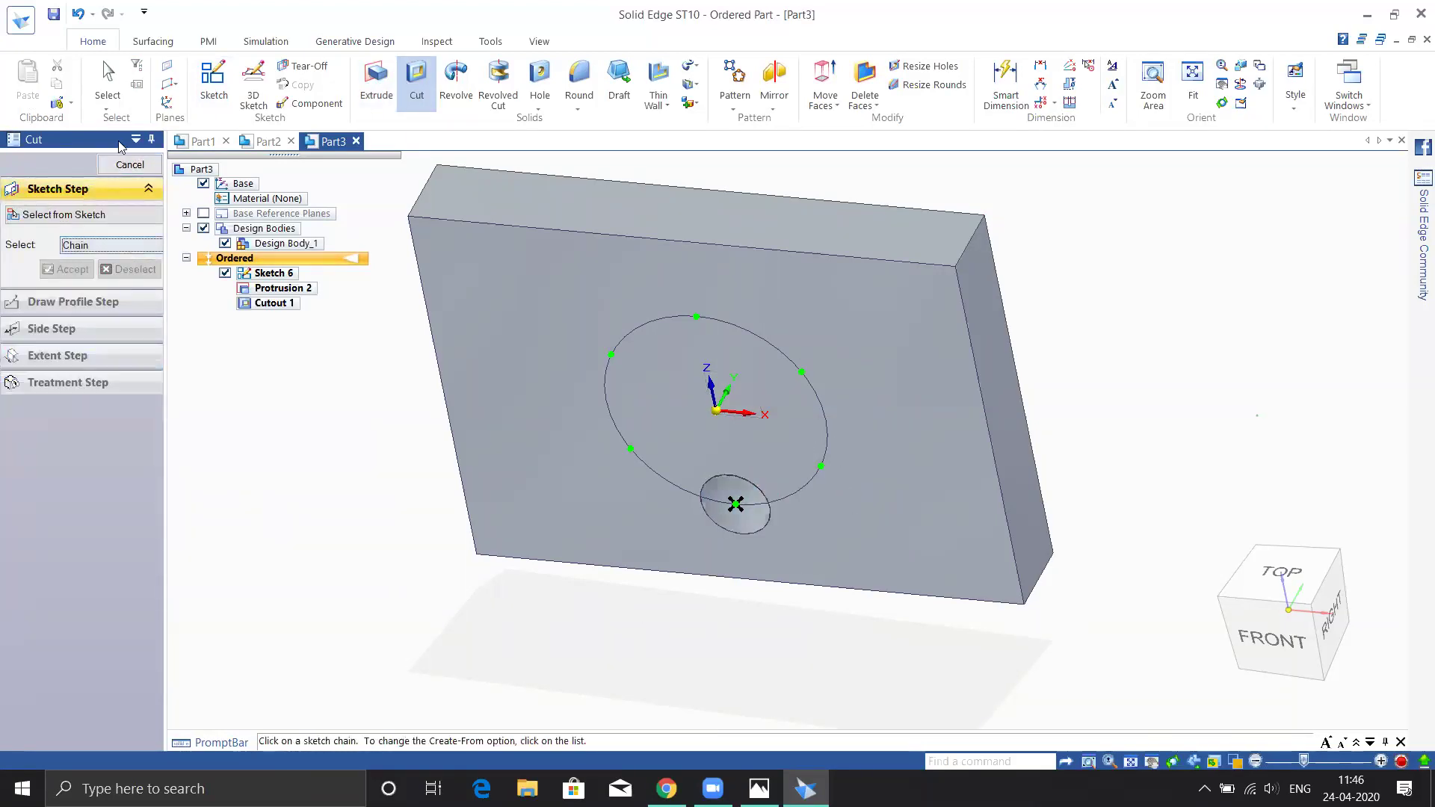
click(129, 165)
middle_drag(344, 499, 355, 350)
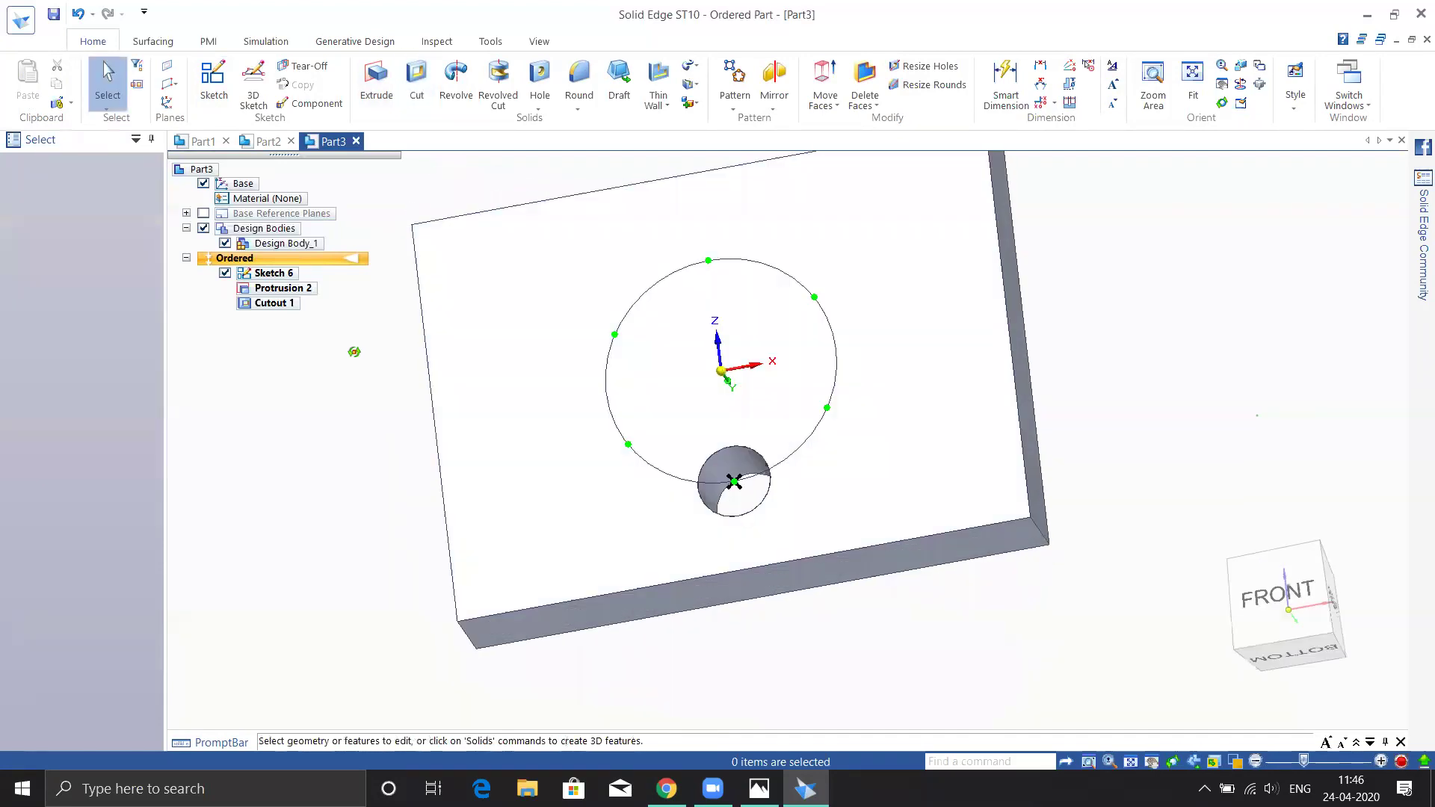
- Pattern the circular cutout along the sketched circular pattern with the Fast option, and undo that pattern
click(738, 80)
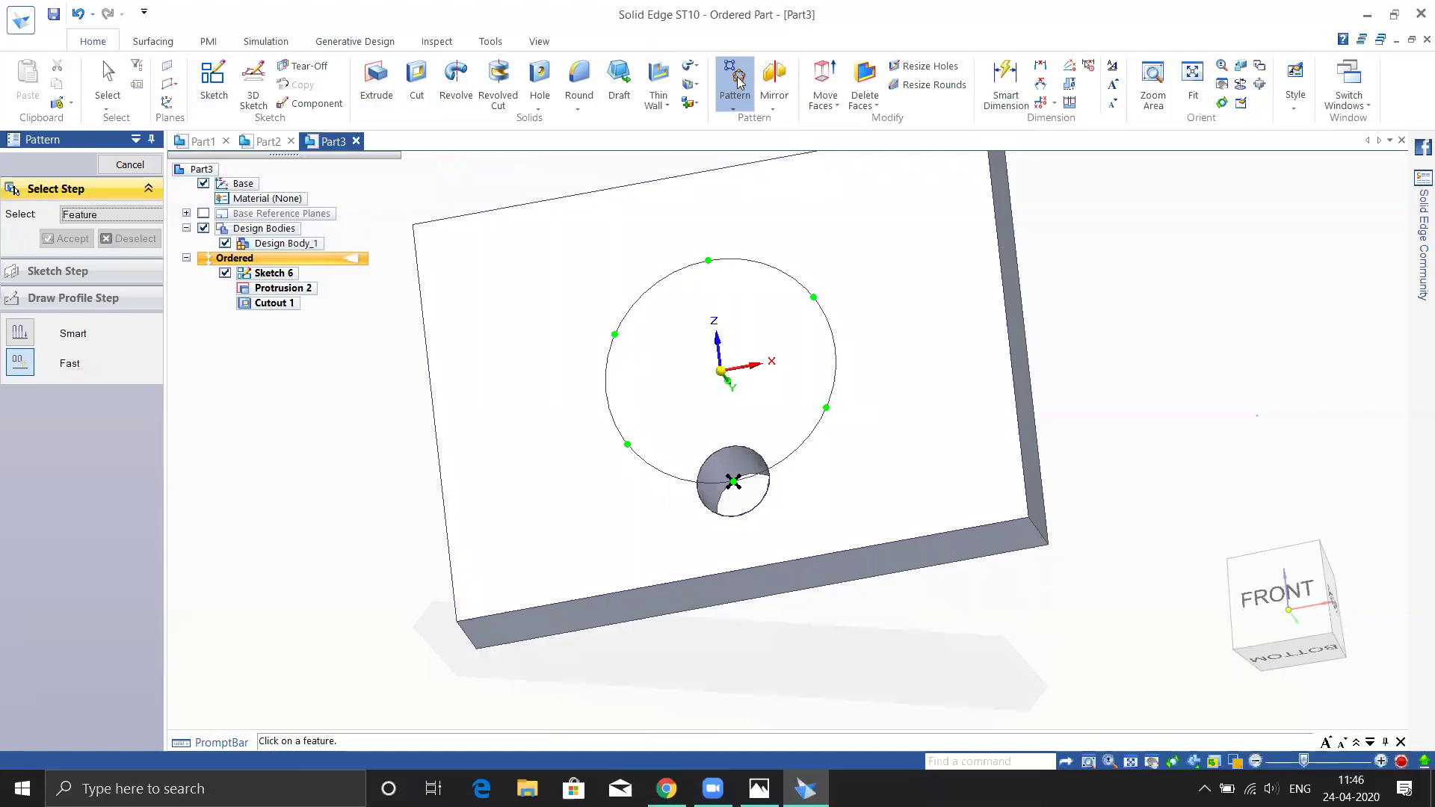
middle_drag(920, 628, 588, 362)
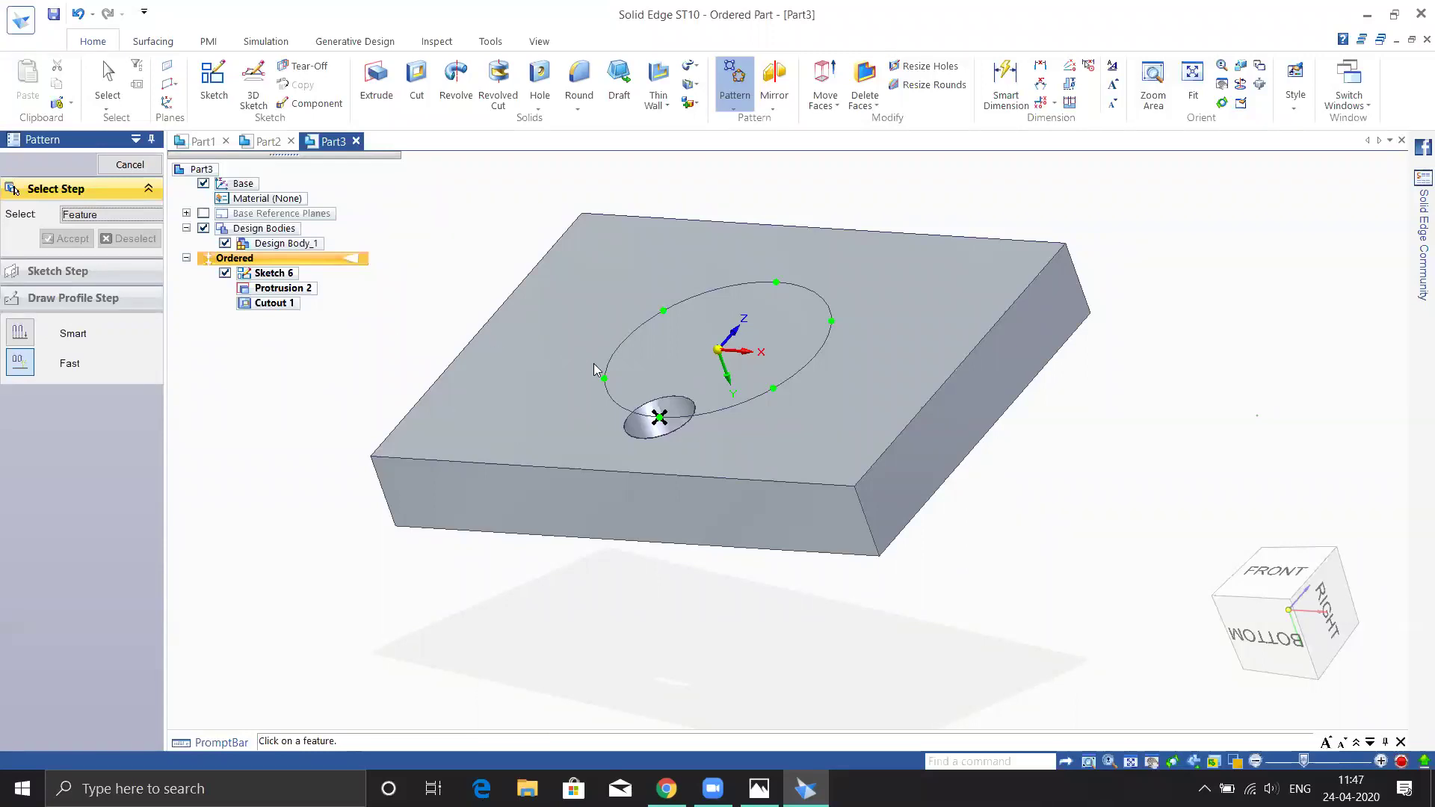
click(642, 423)
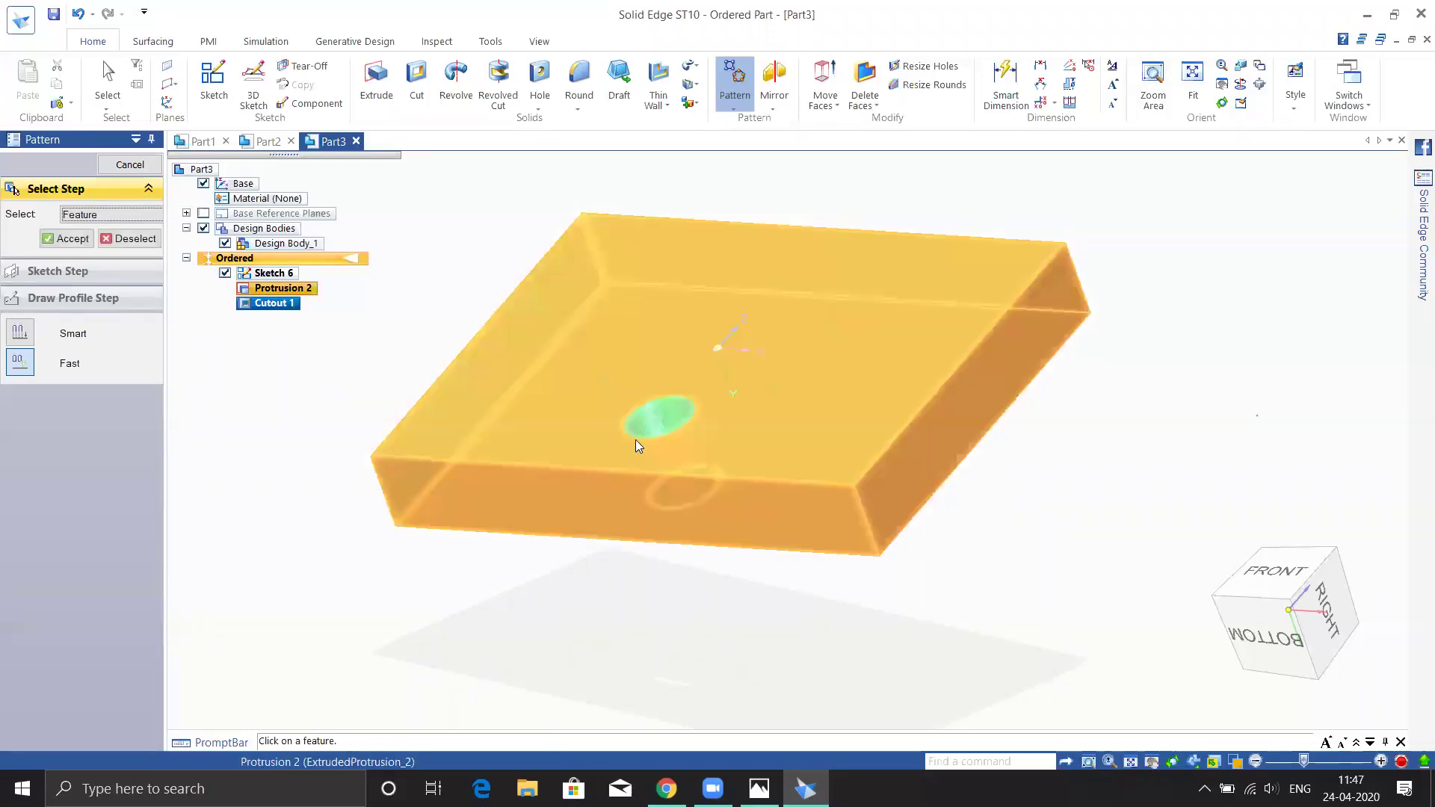
click(71, 269)
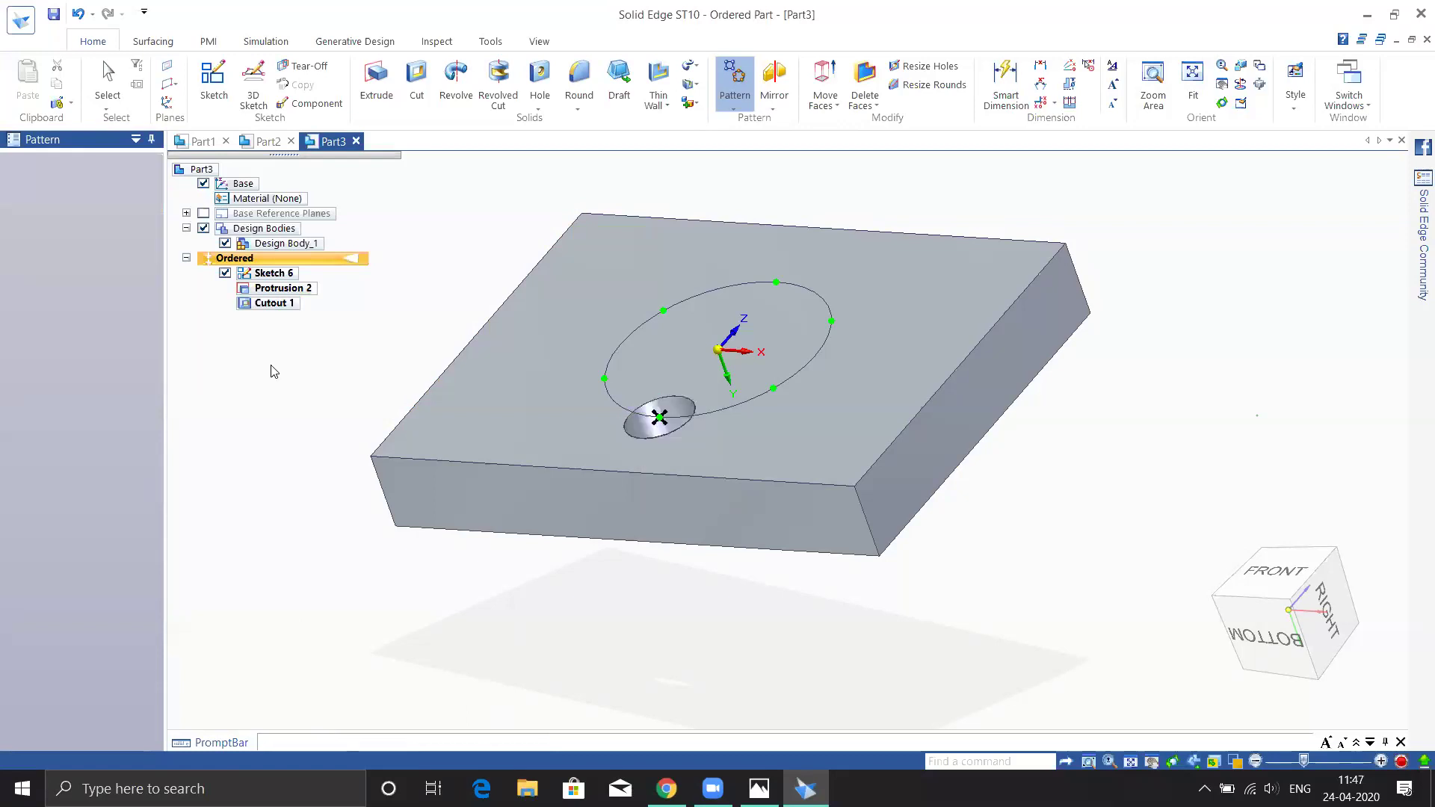
click(732, 407)
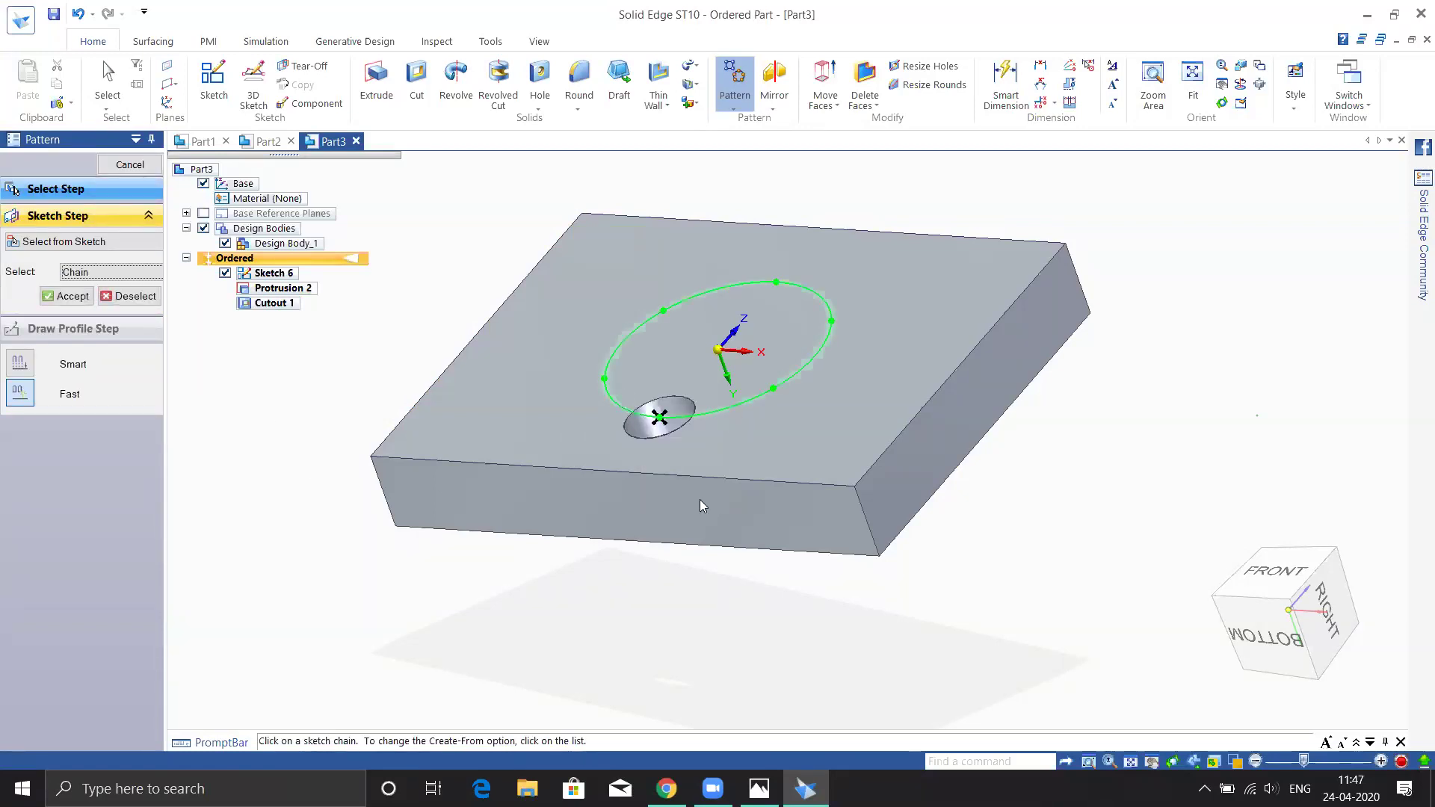
right_click(611, 616)
middle_drag(637, 621, 682, 672)
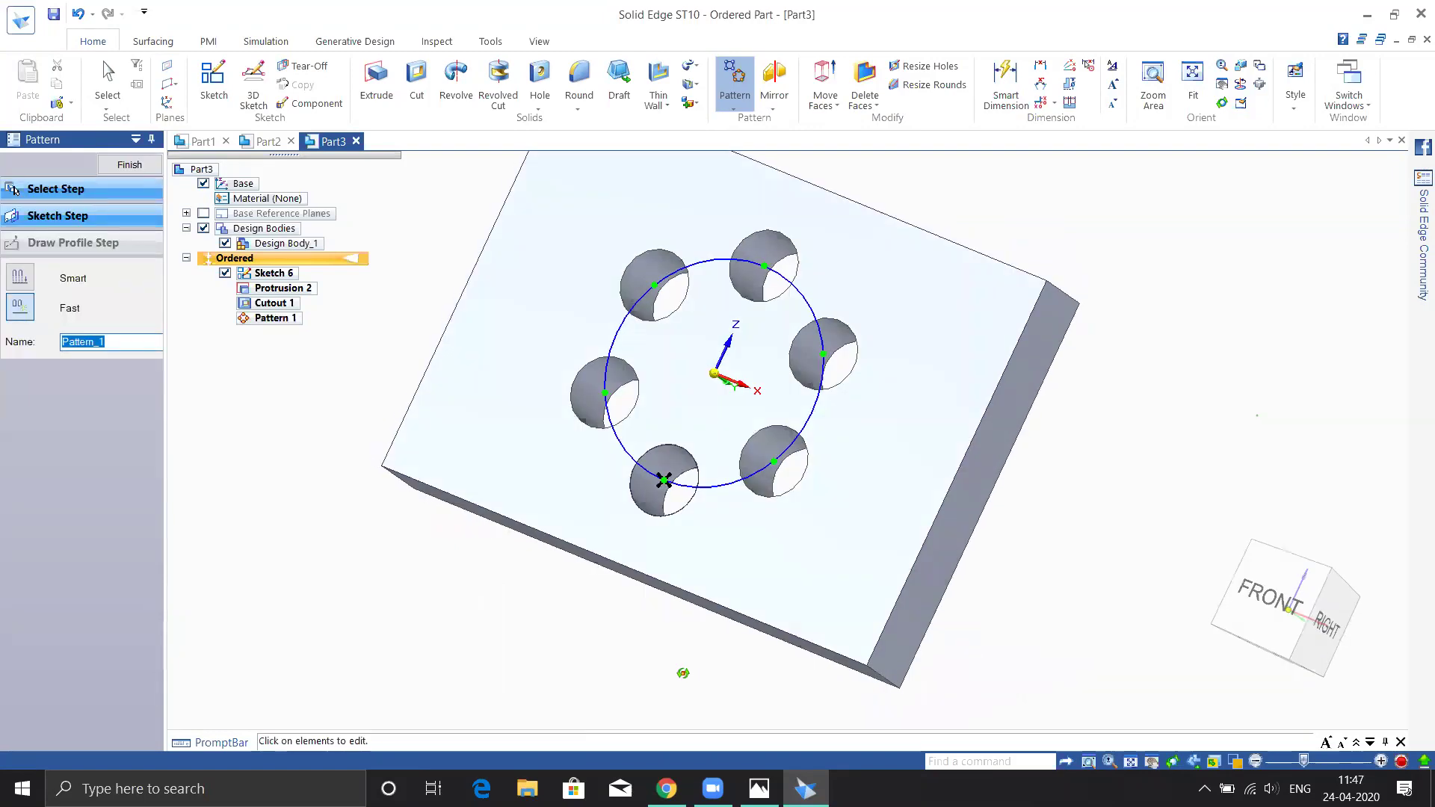
middle_drag(765, 616, 649, 671)
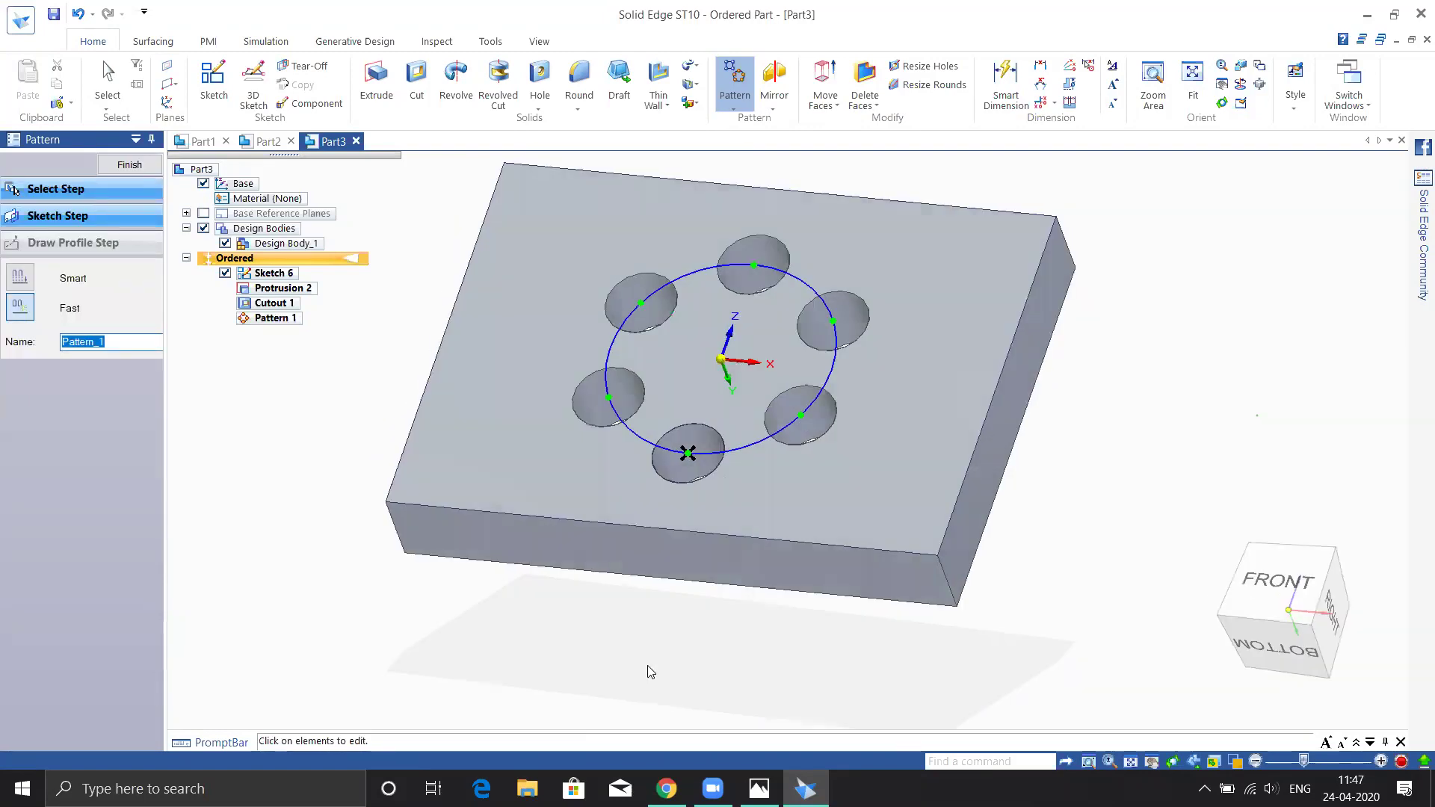
click(129, 164)
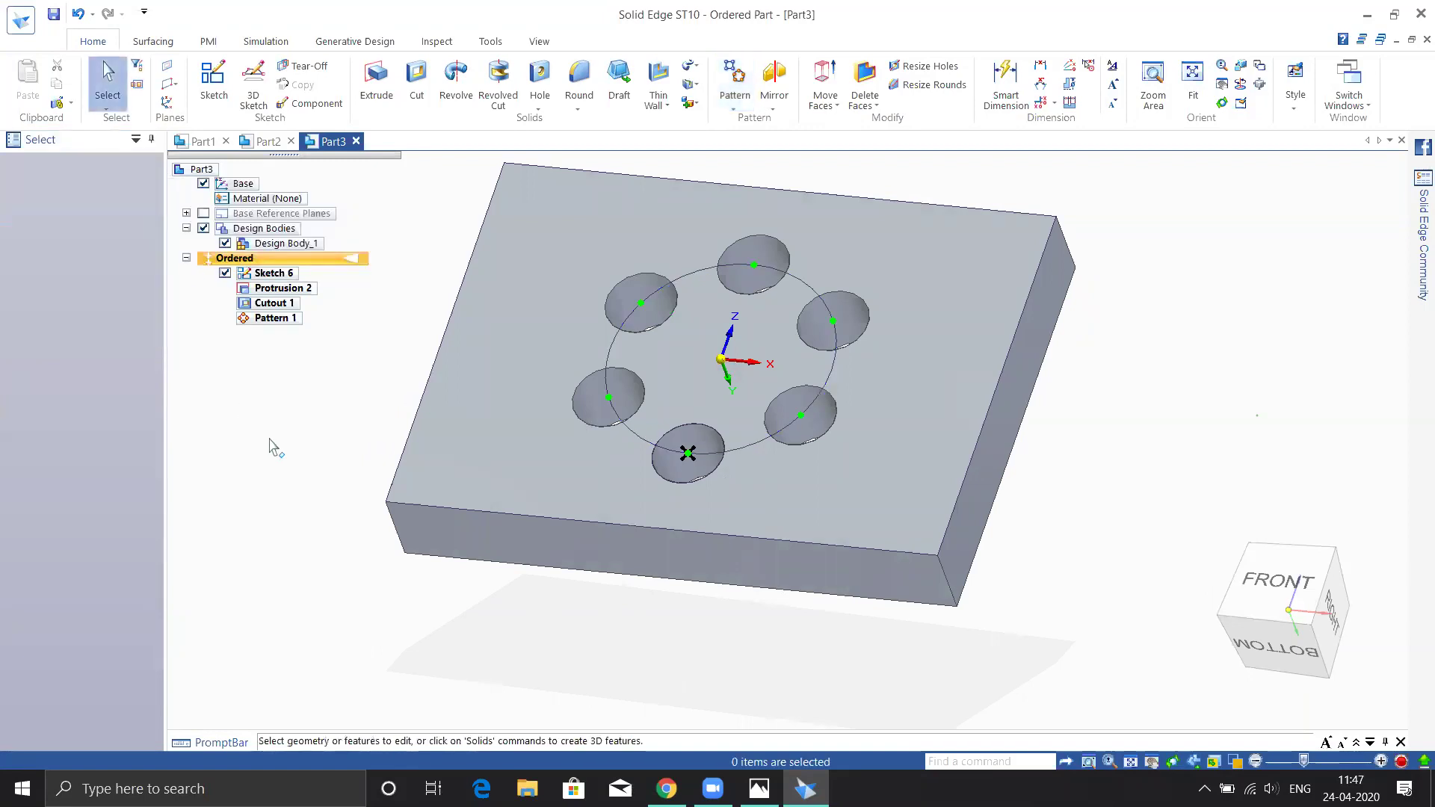
key(ctrl+z)
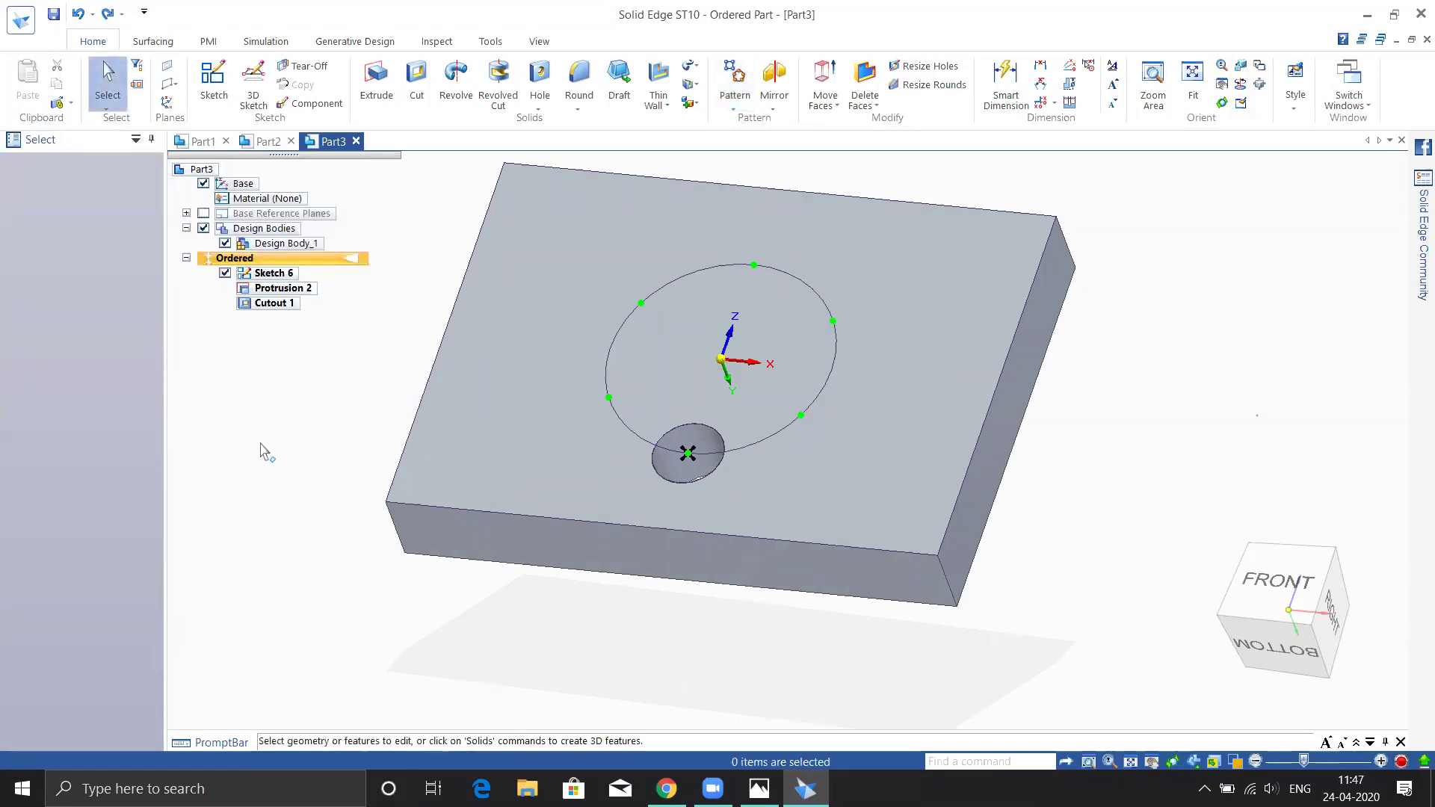
- Add a rectangular pattern to Sketch 6 from the small circle's center, X count 4 and Y count 2, about 740 by 802 mm
right_click(265, 287)
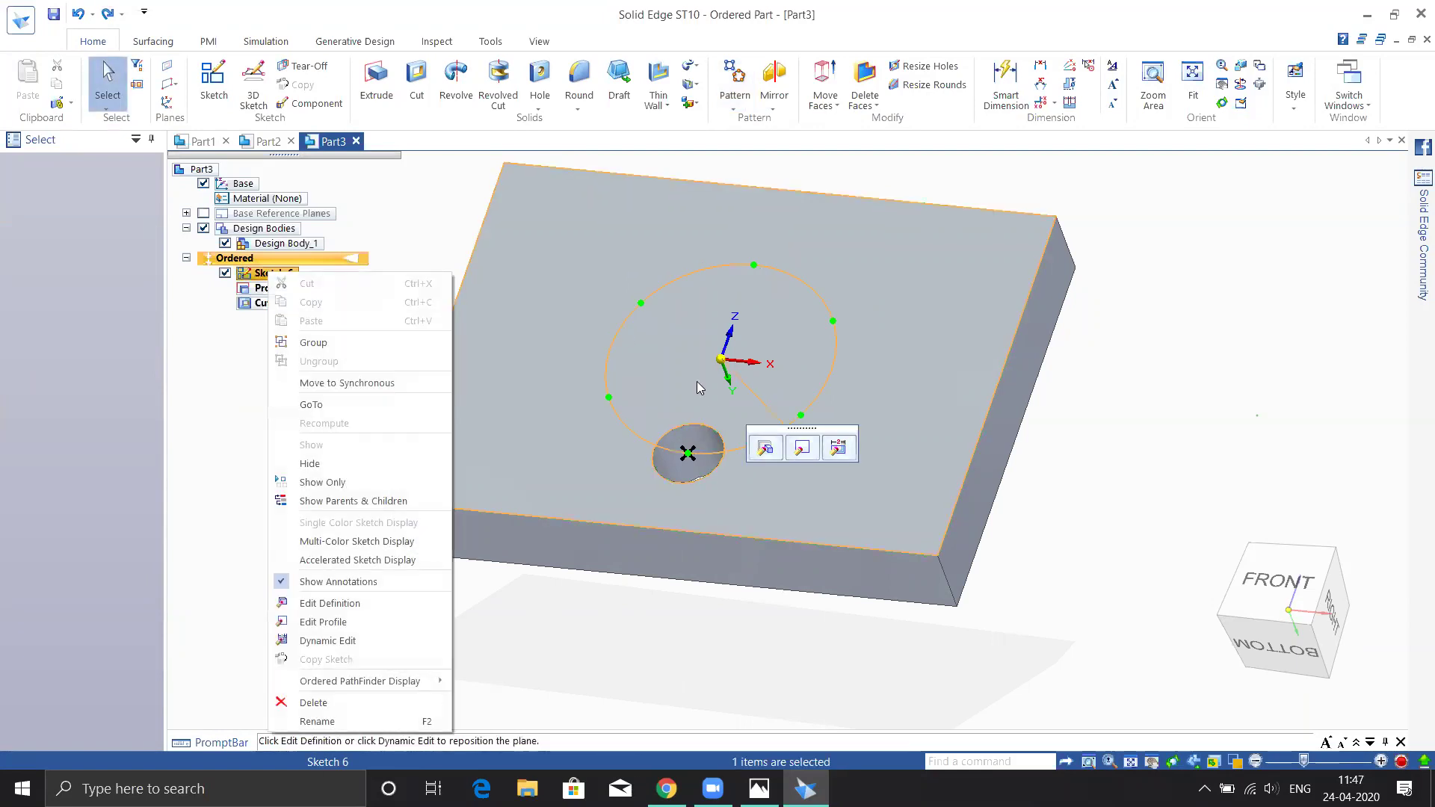
click(803, 448)
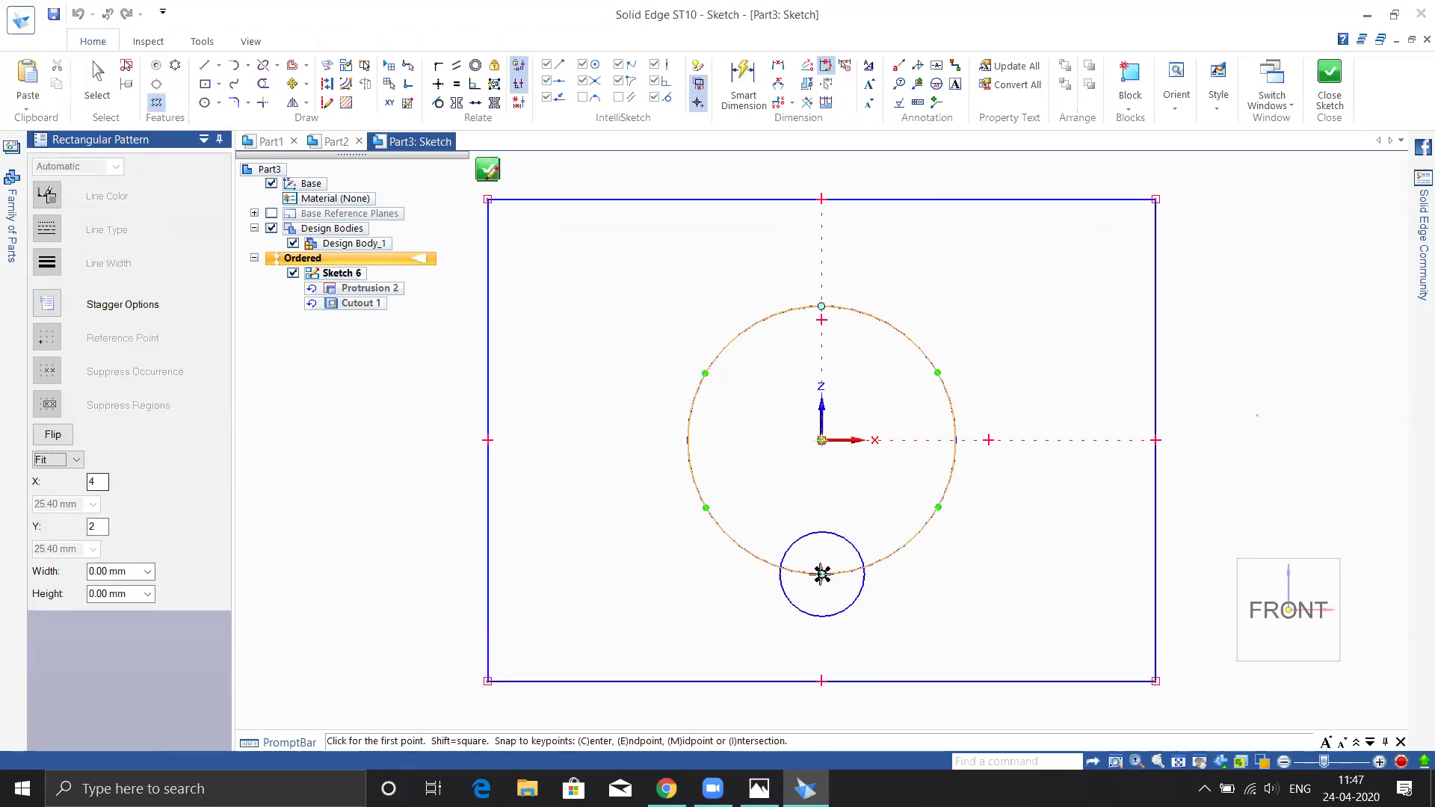
click(822, 574)
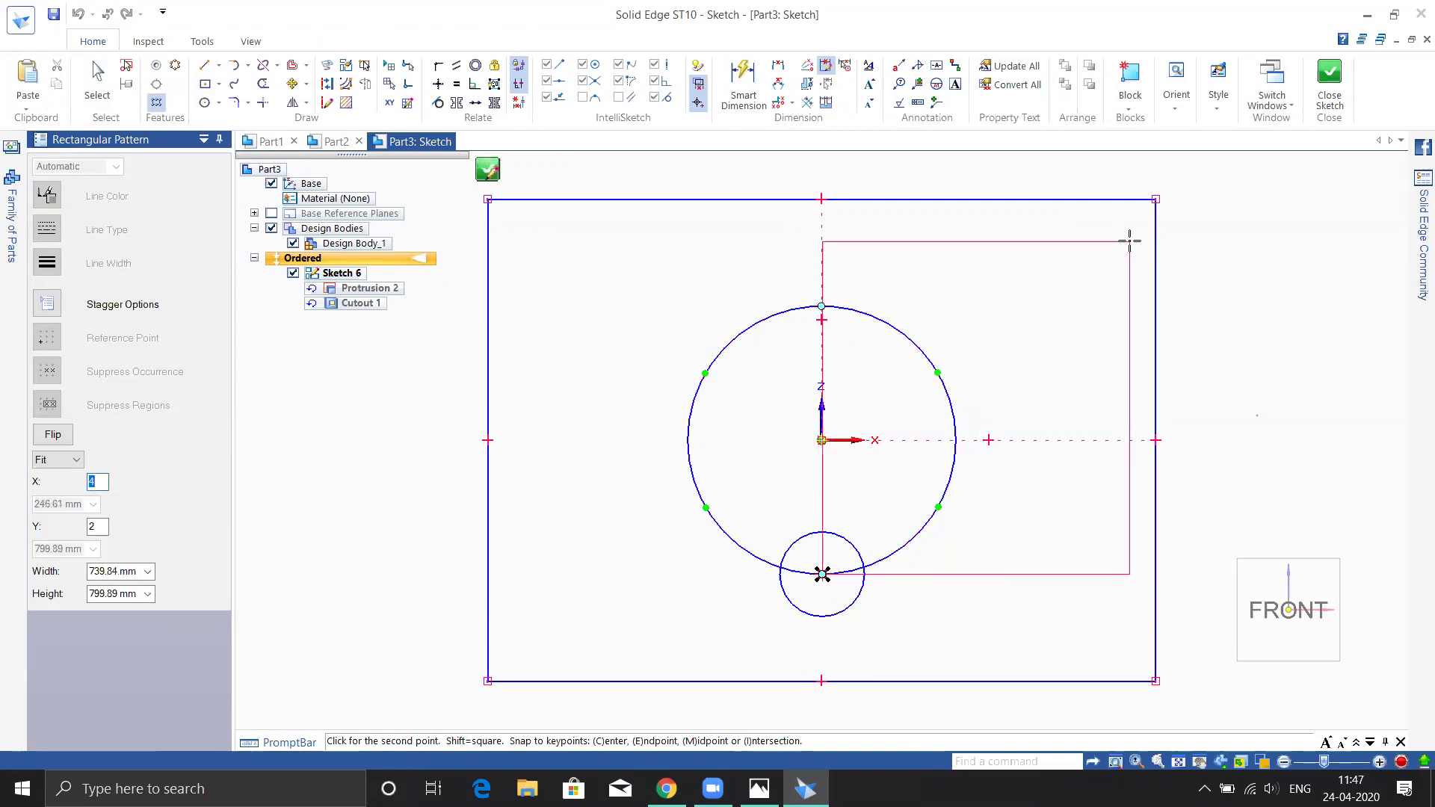
click(1129, 240)
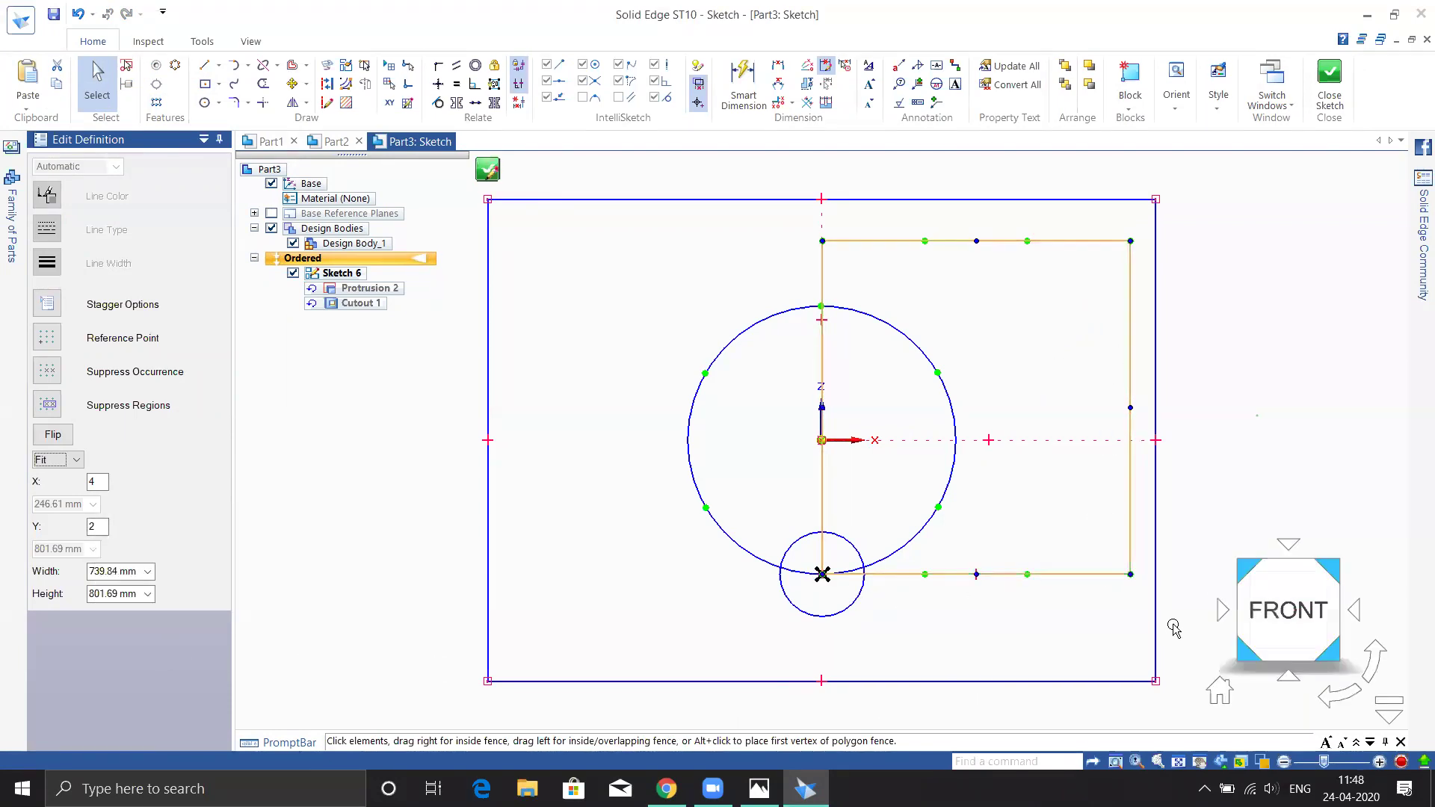
click(1330, 78)
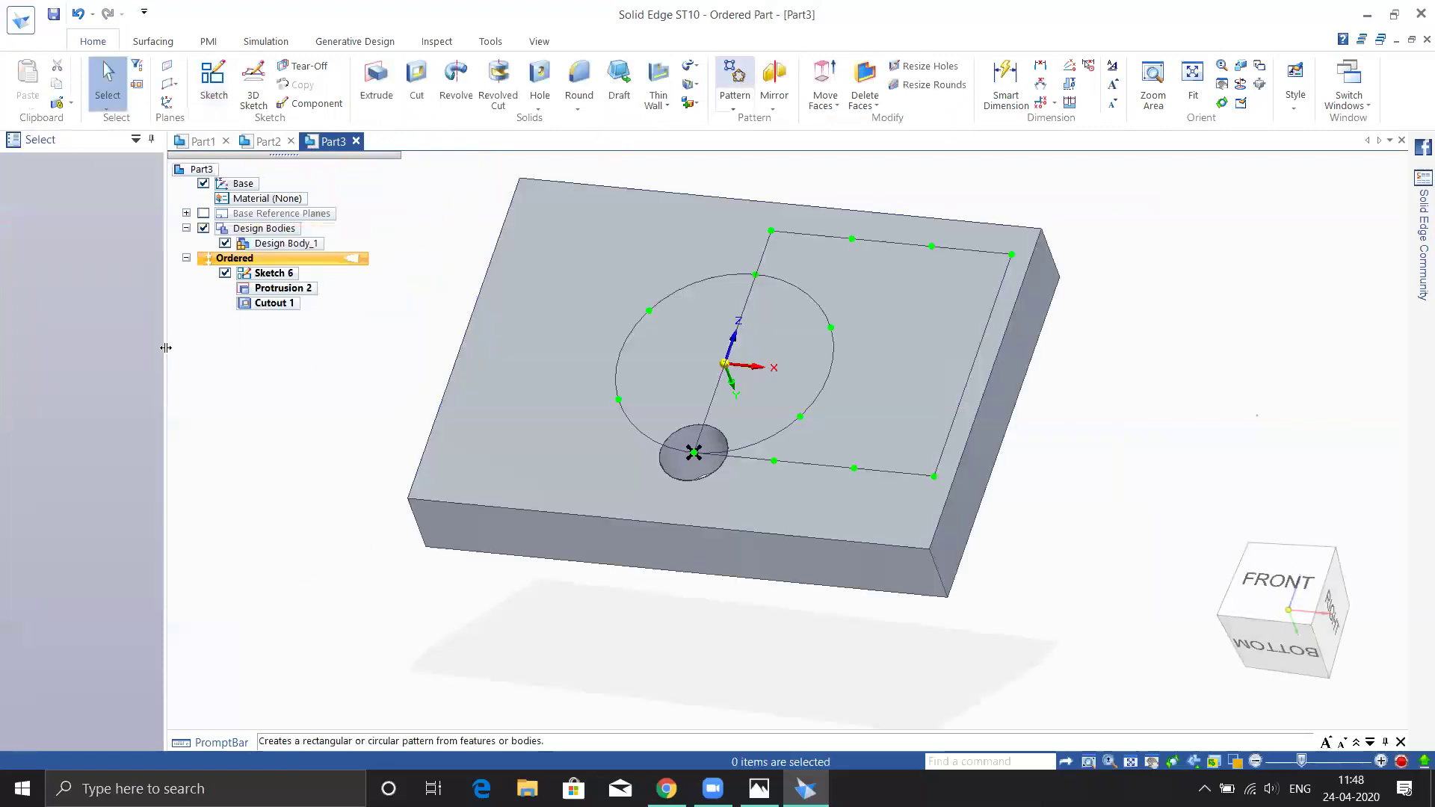
- Pattern the circular cutout along the sketched rectangular pattern using the Smart option
click(97, 214)
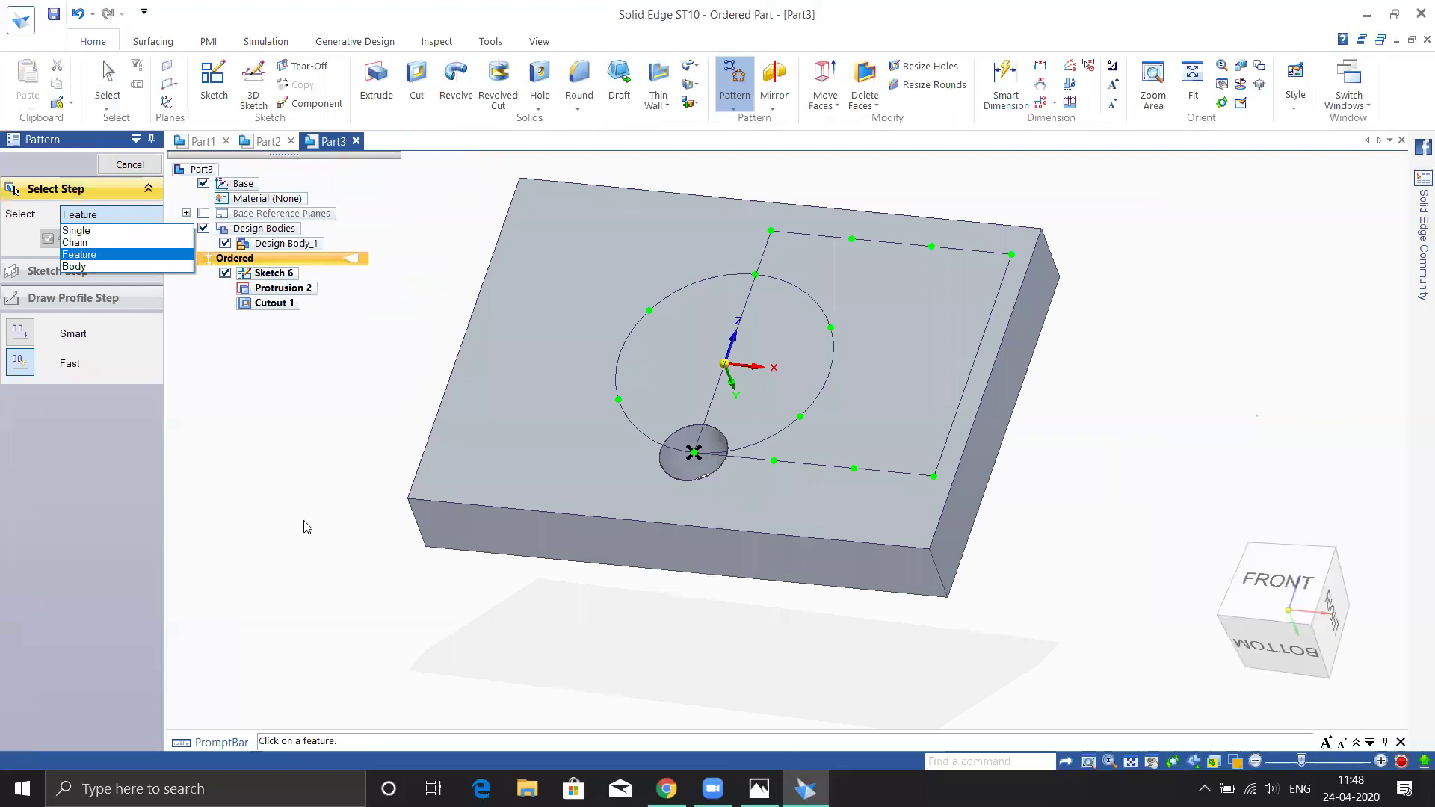
click(134, 278)
click(815, 467)
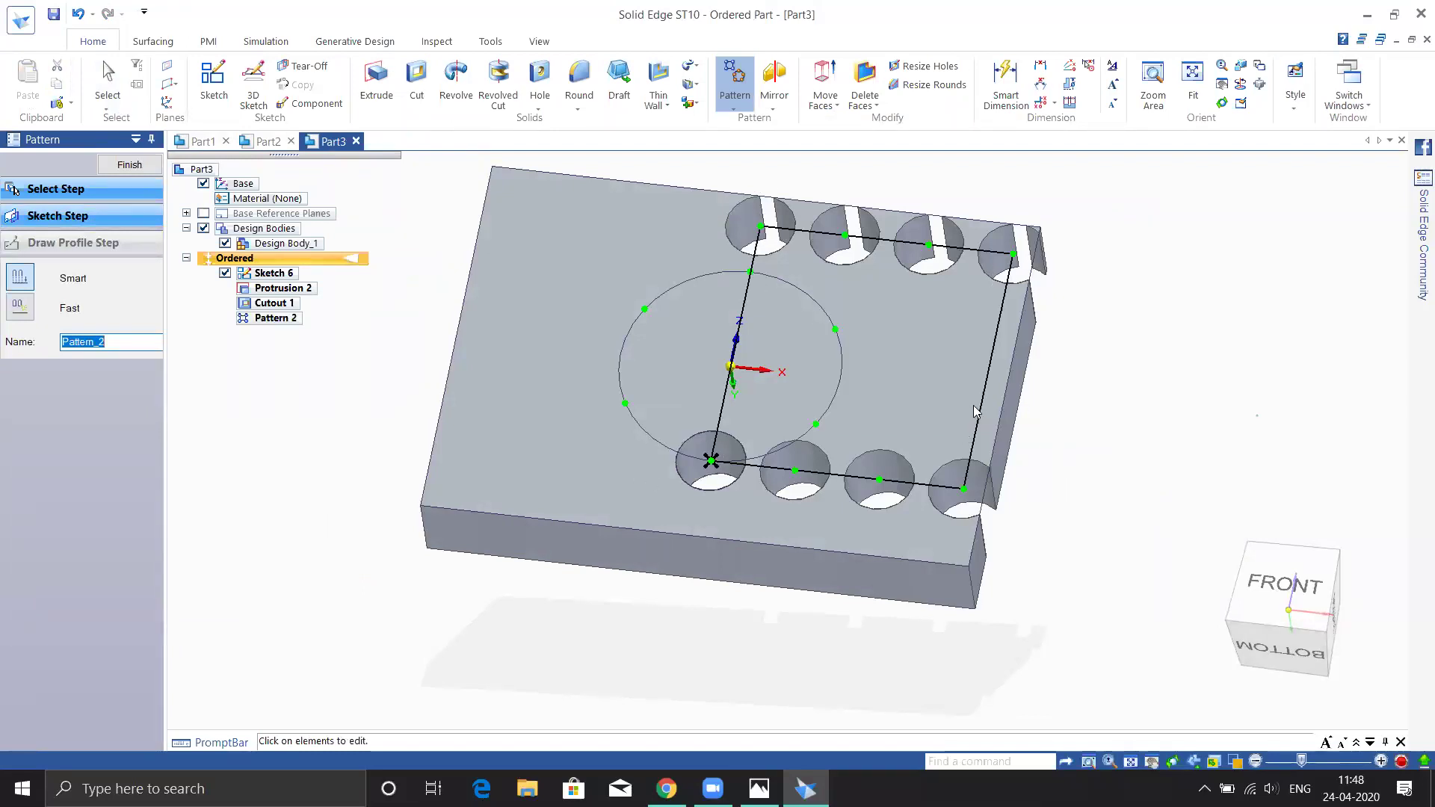
click(129, 164)
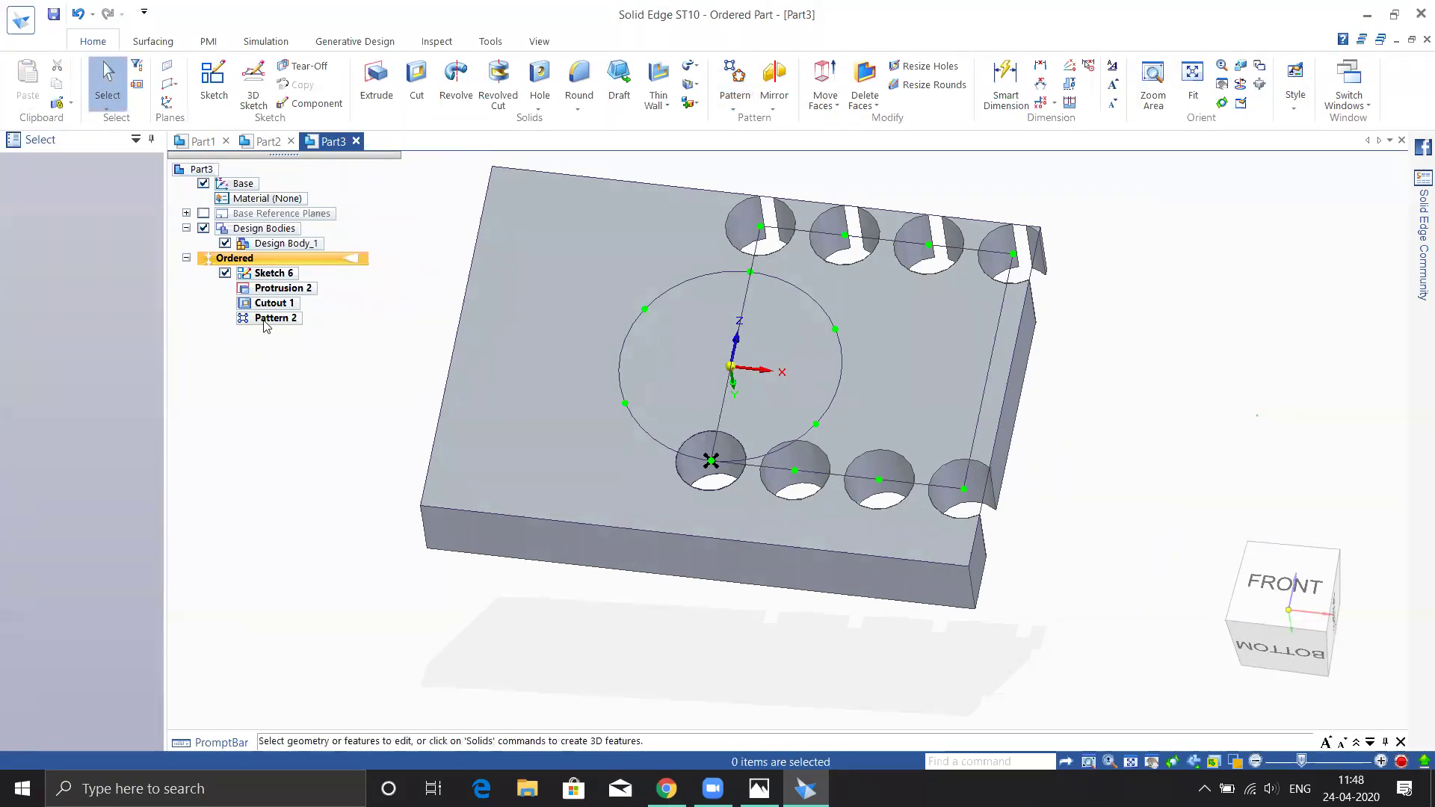
- Edit the profile of Sketch 6 and shift the rectangular pattern with the small circle down and toward negative X
right_click(273, 274)
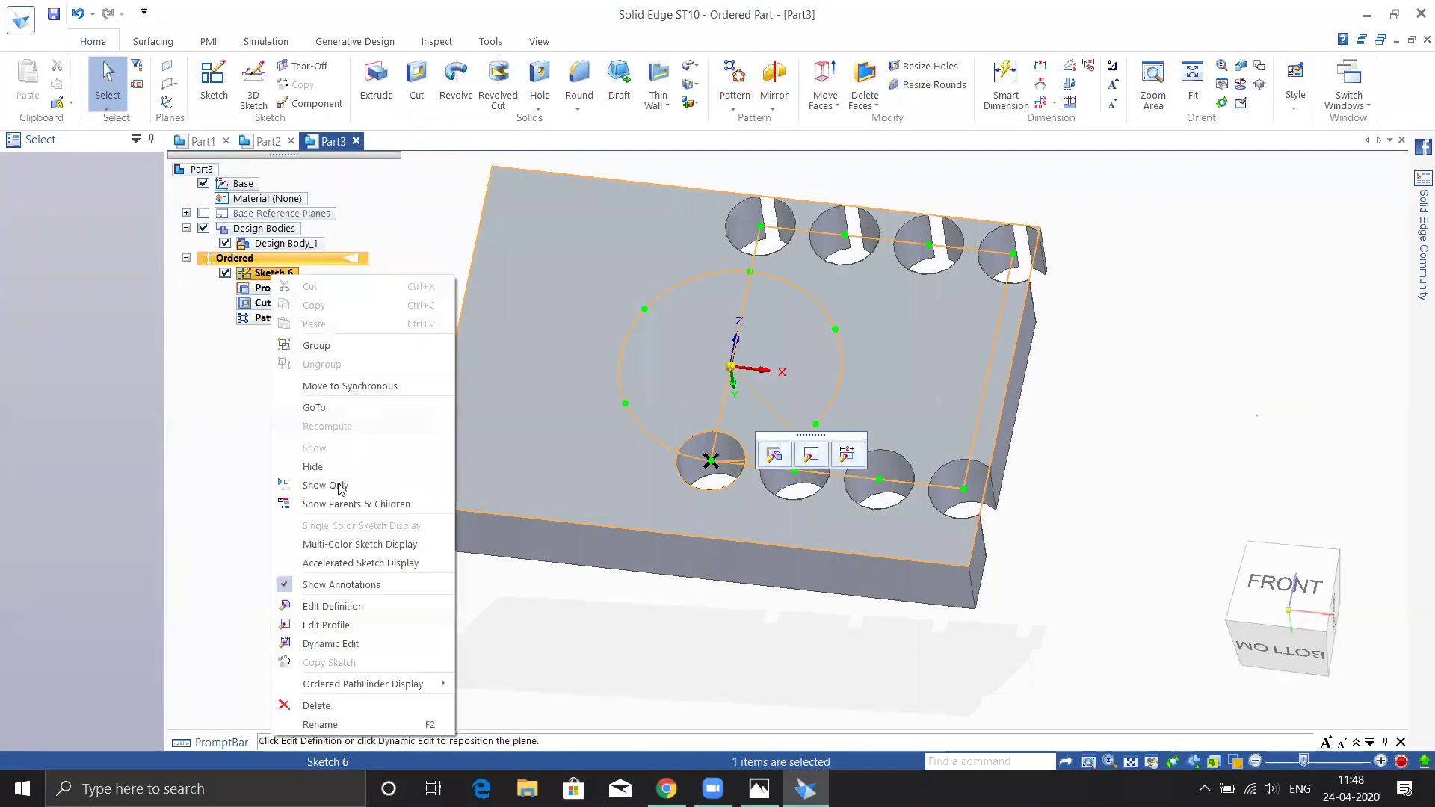
click(333, 625)
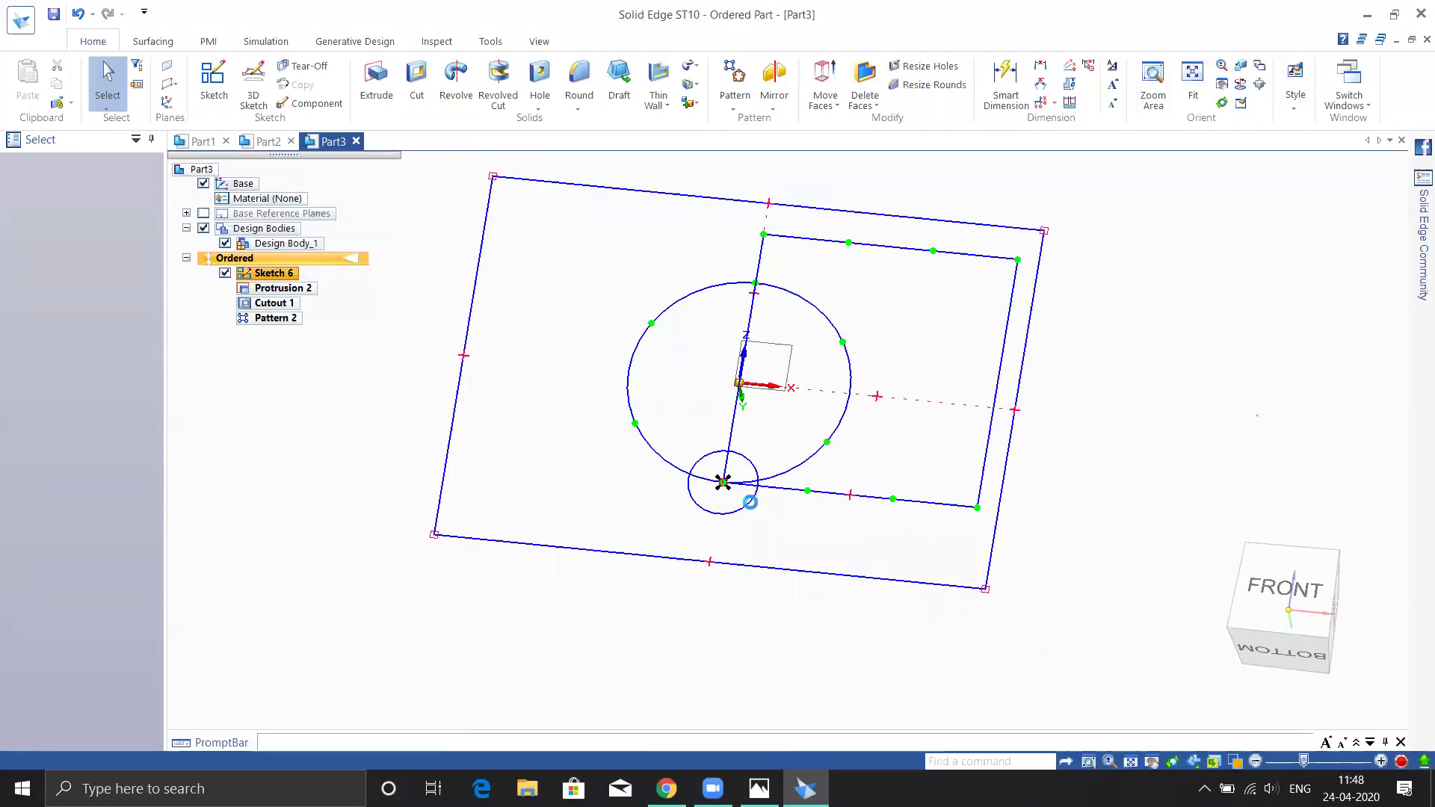
click(857, 243)
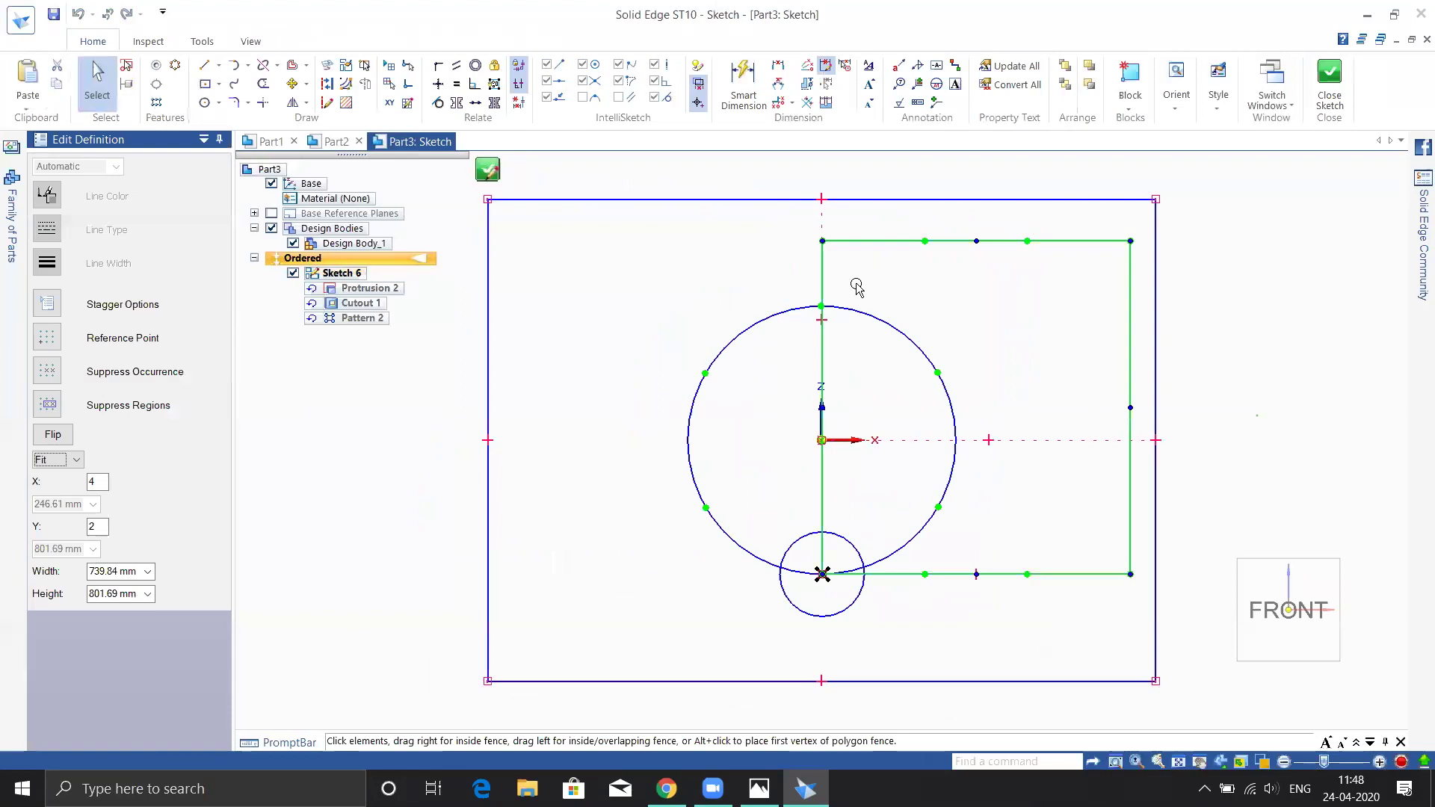
drag(823, 287, 789, 263)
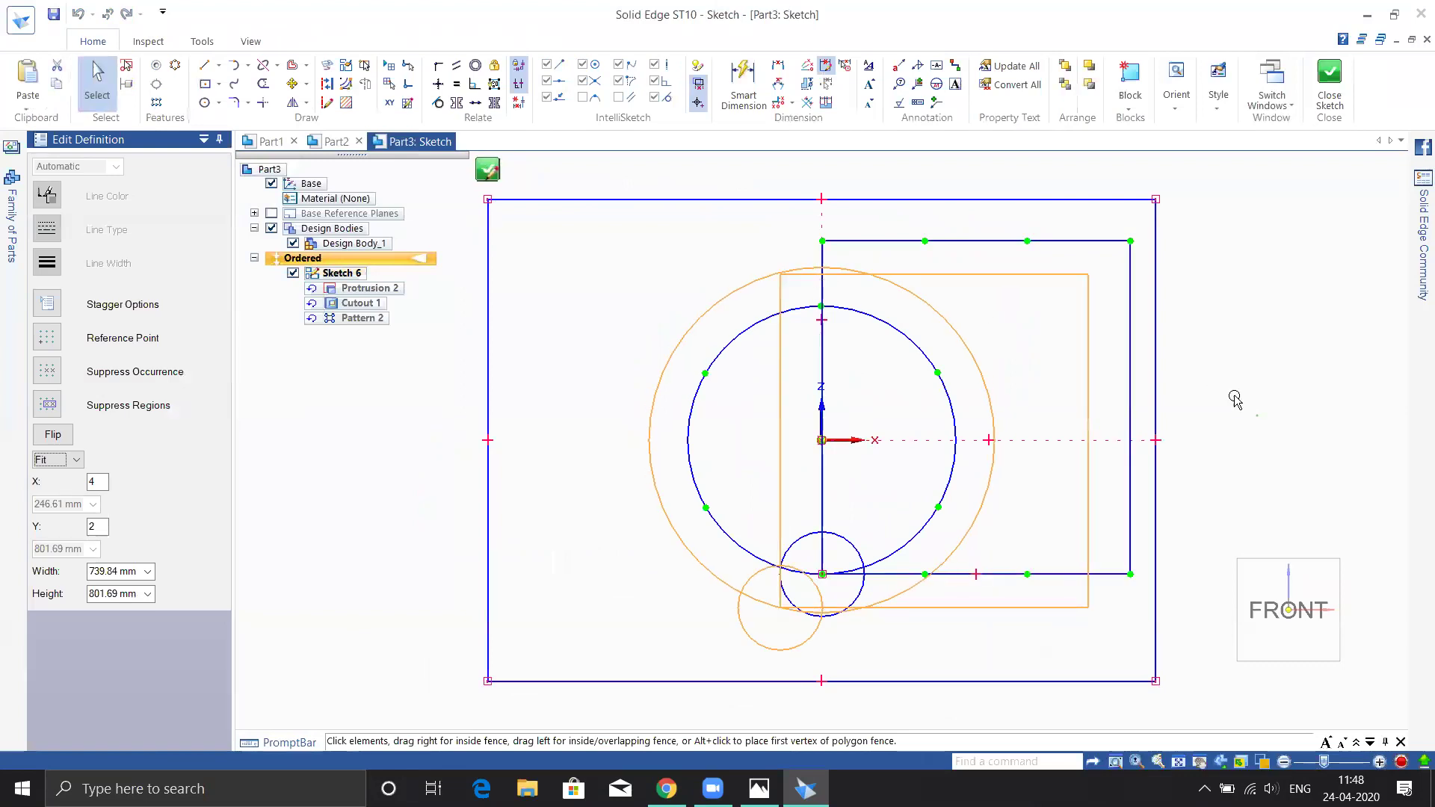
- Set the rectangular pattern's Y count to 3 and finish the sketch edit
double_click(88, 527)
text(4)
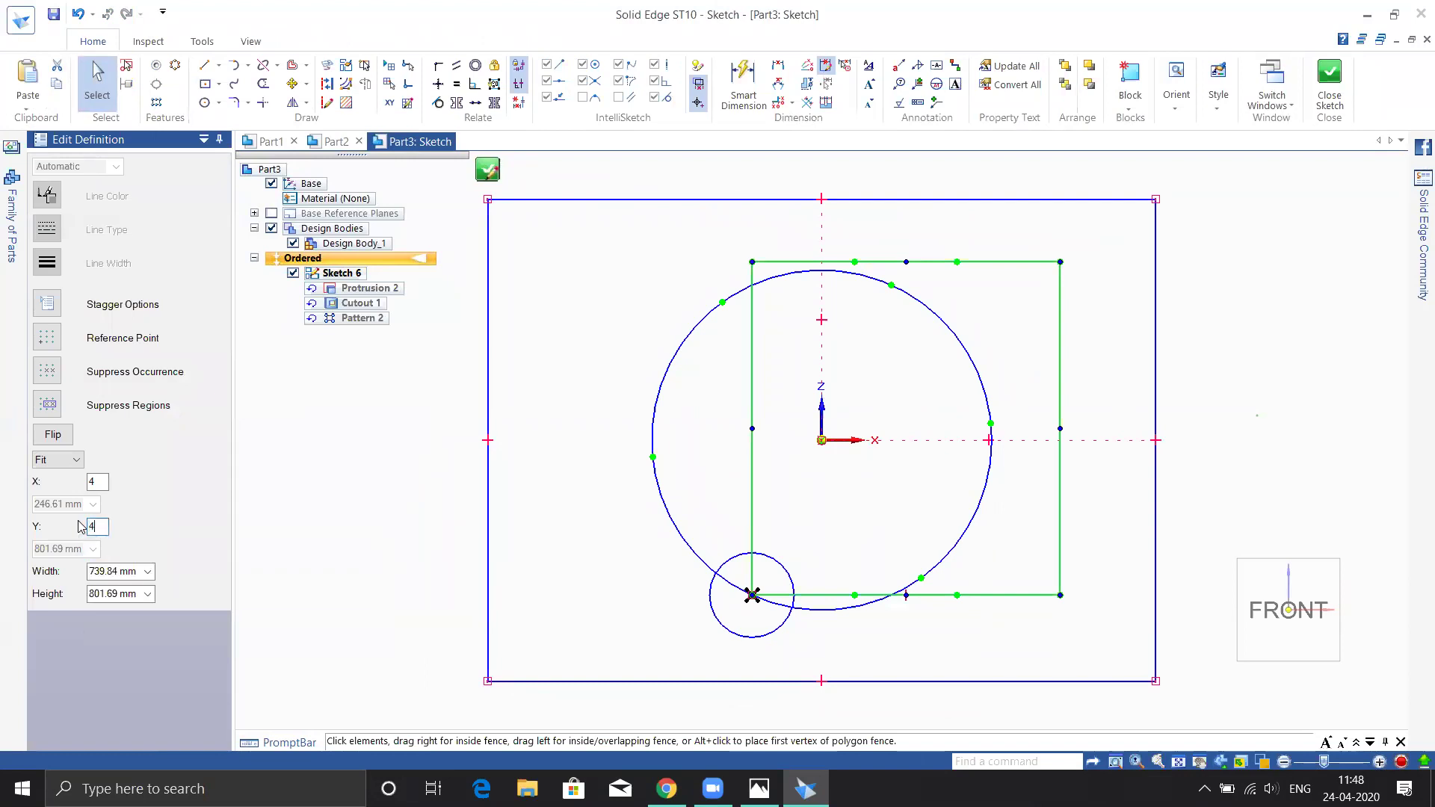
text(3)
click(1328, 91)
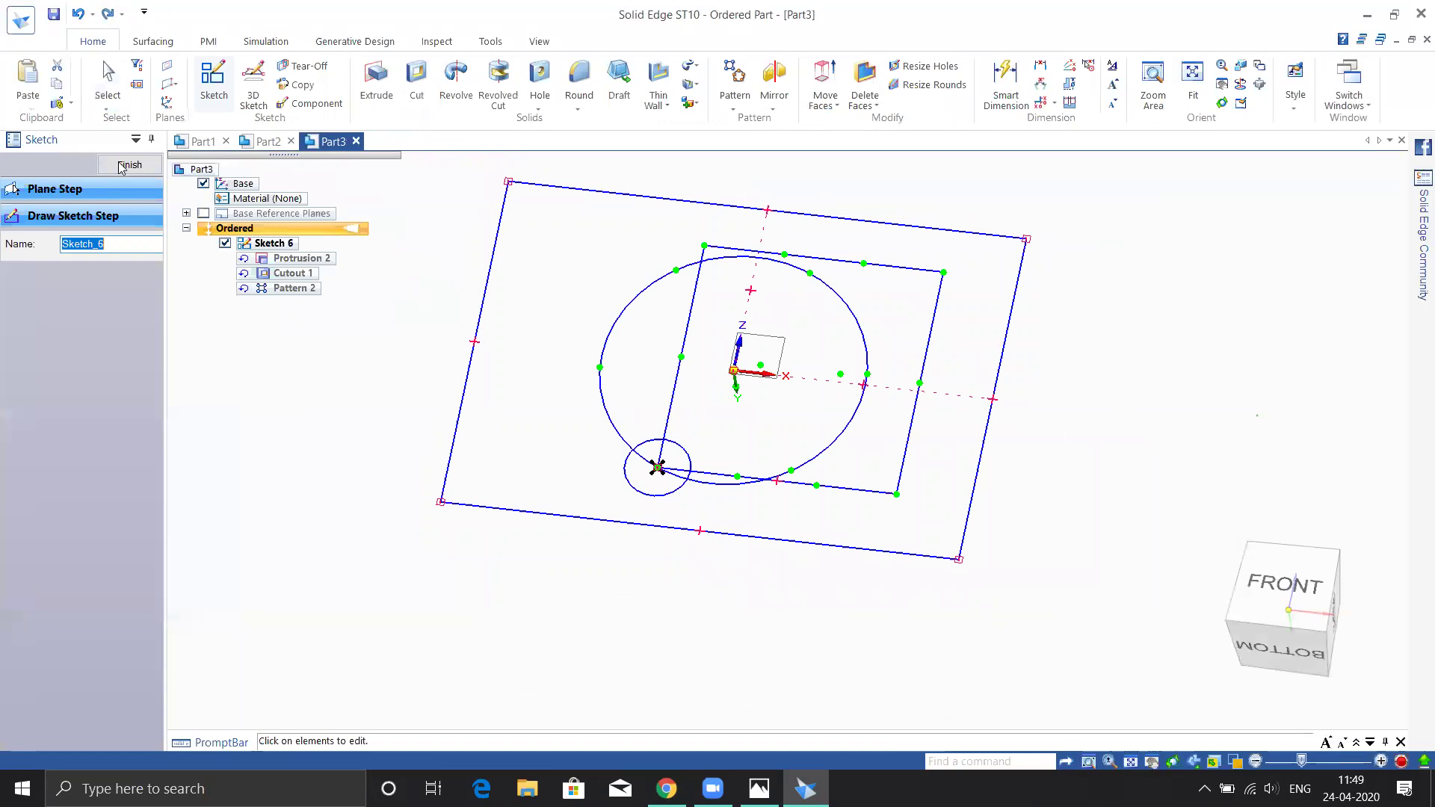
click(127, 165)
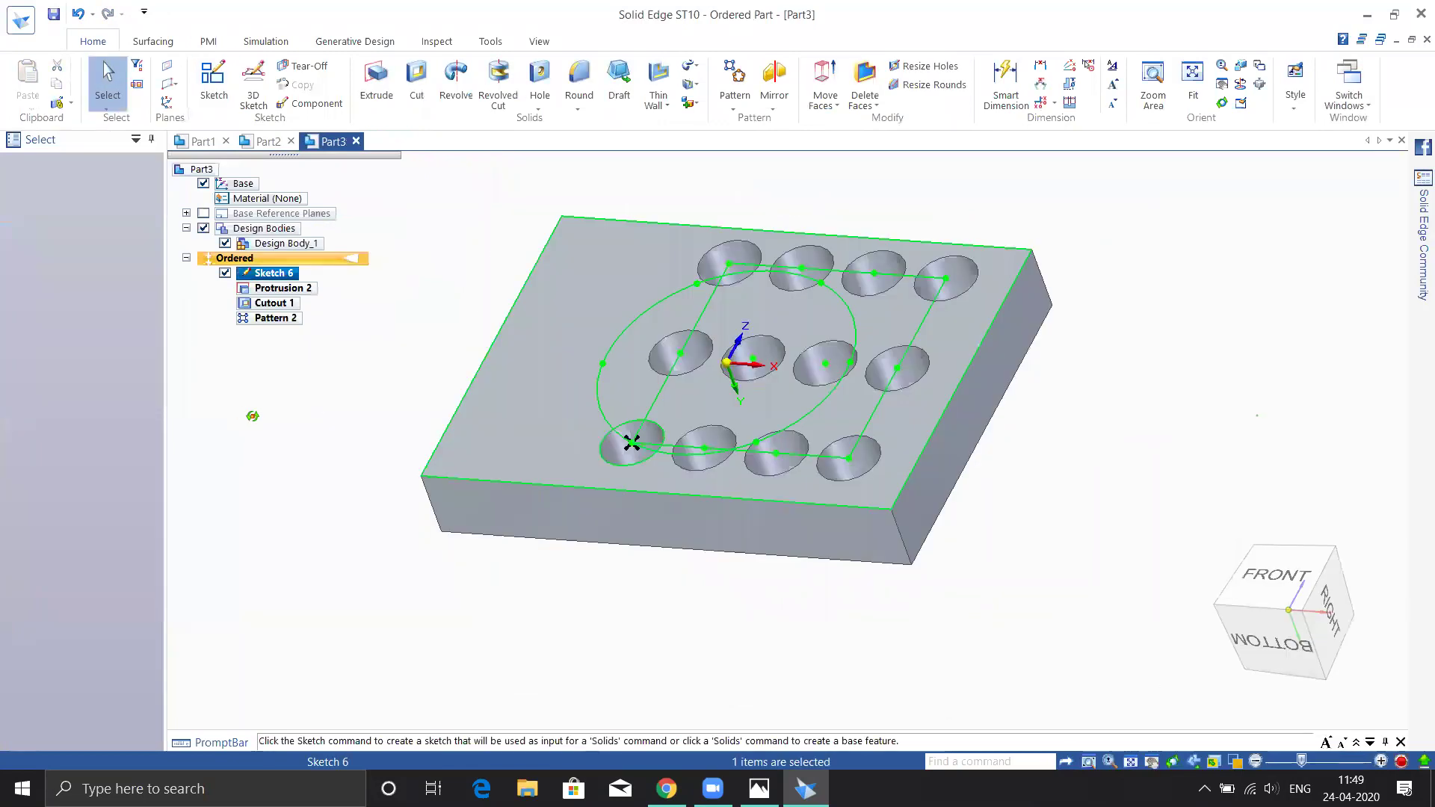
middle_drag(885, 368, 743, 395)
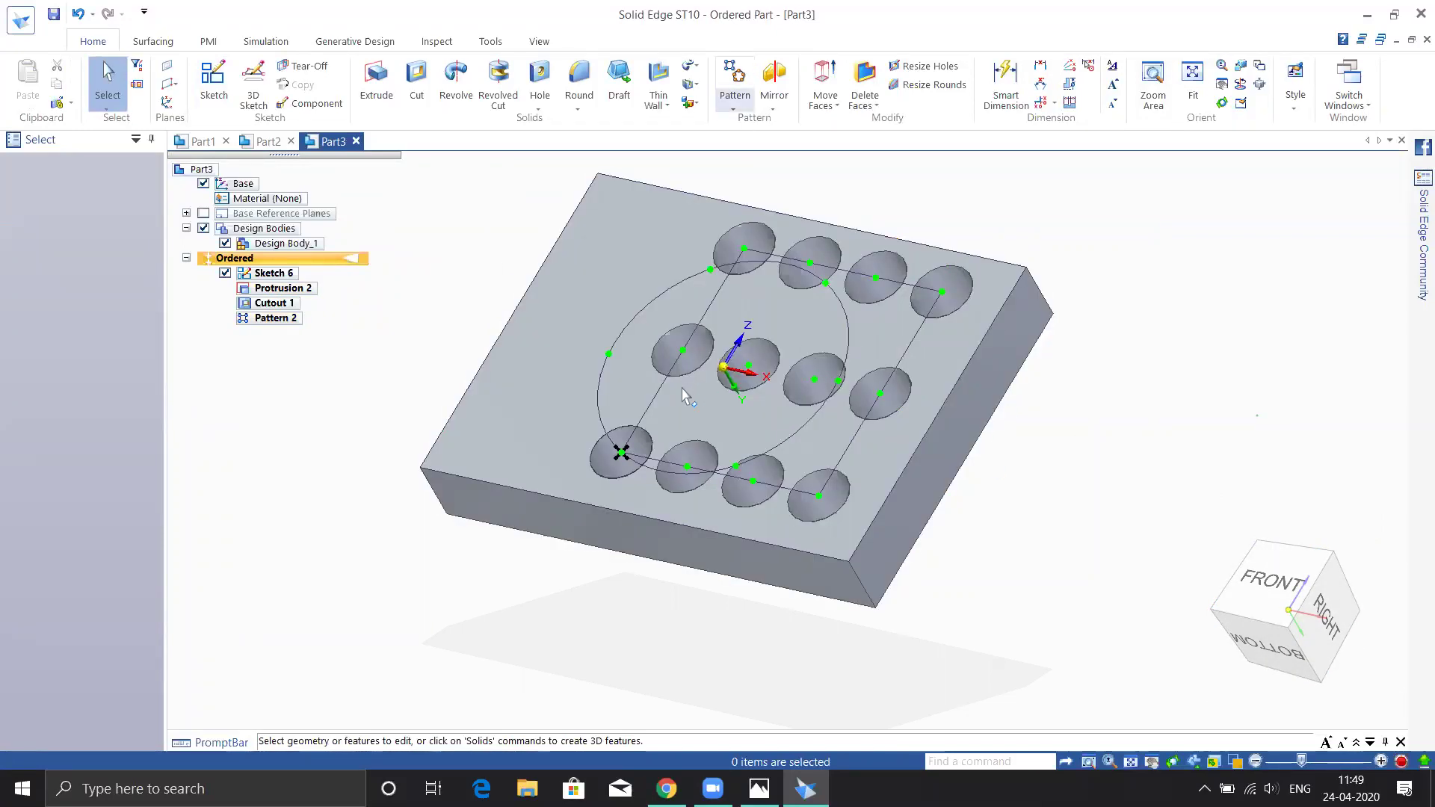
middle_drag(1015, 498, 1049, 417)
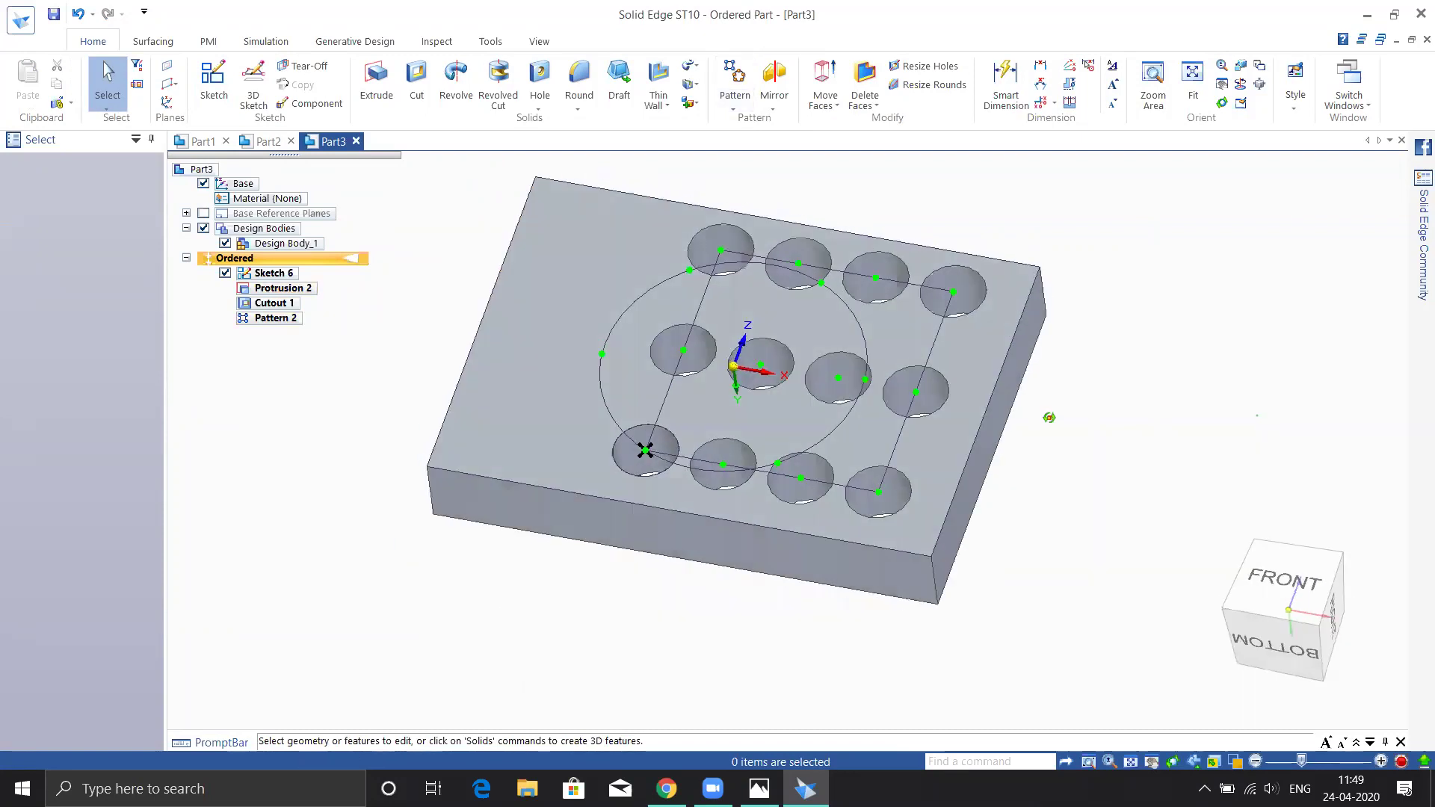
middle_drag(945, 421, 939, 433)
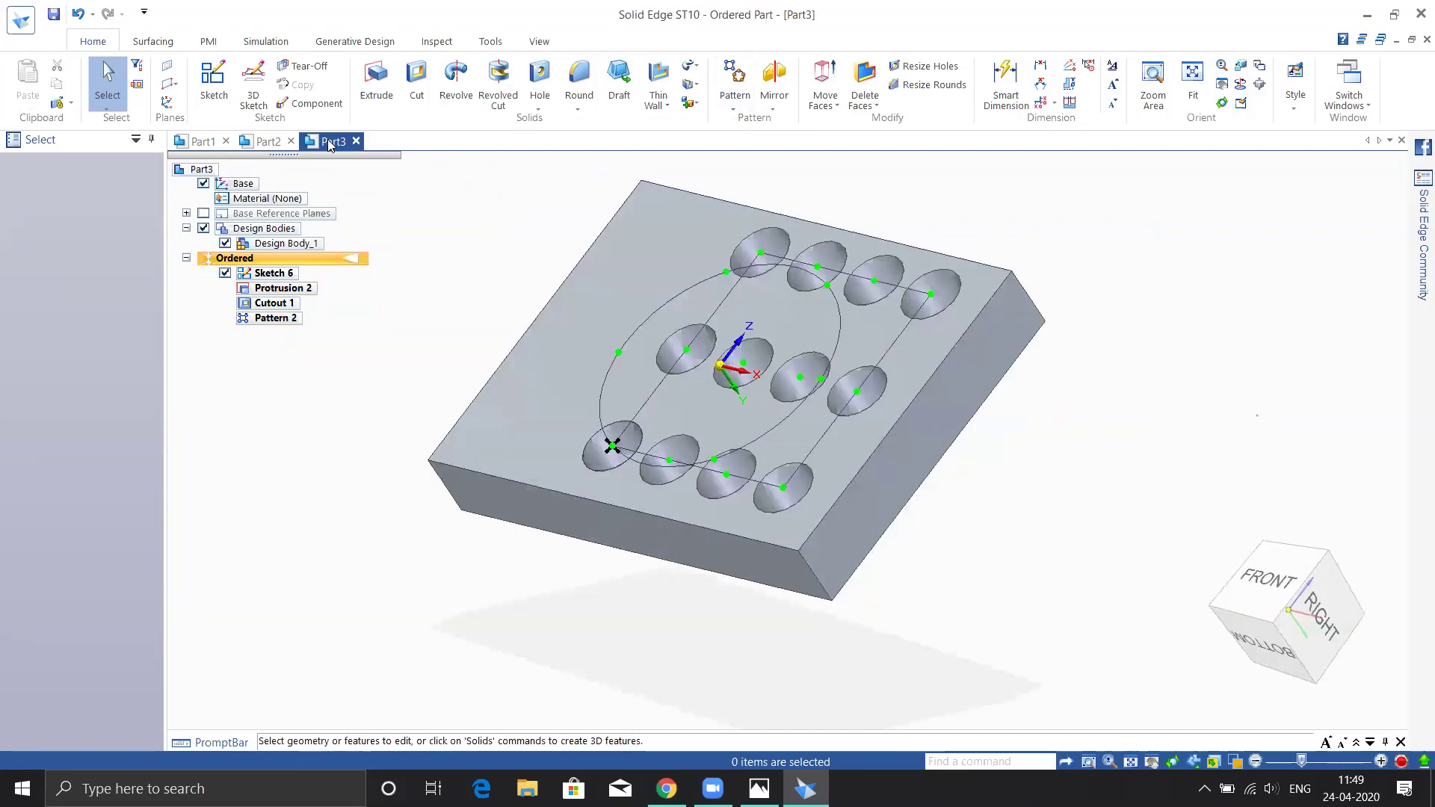
- Start a new document
click(21, 20)
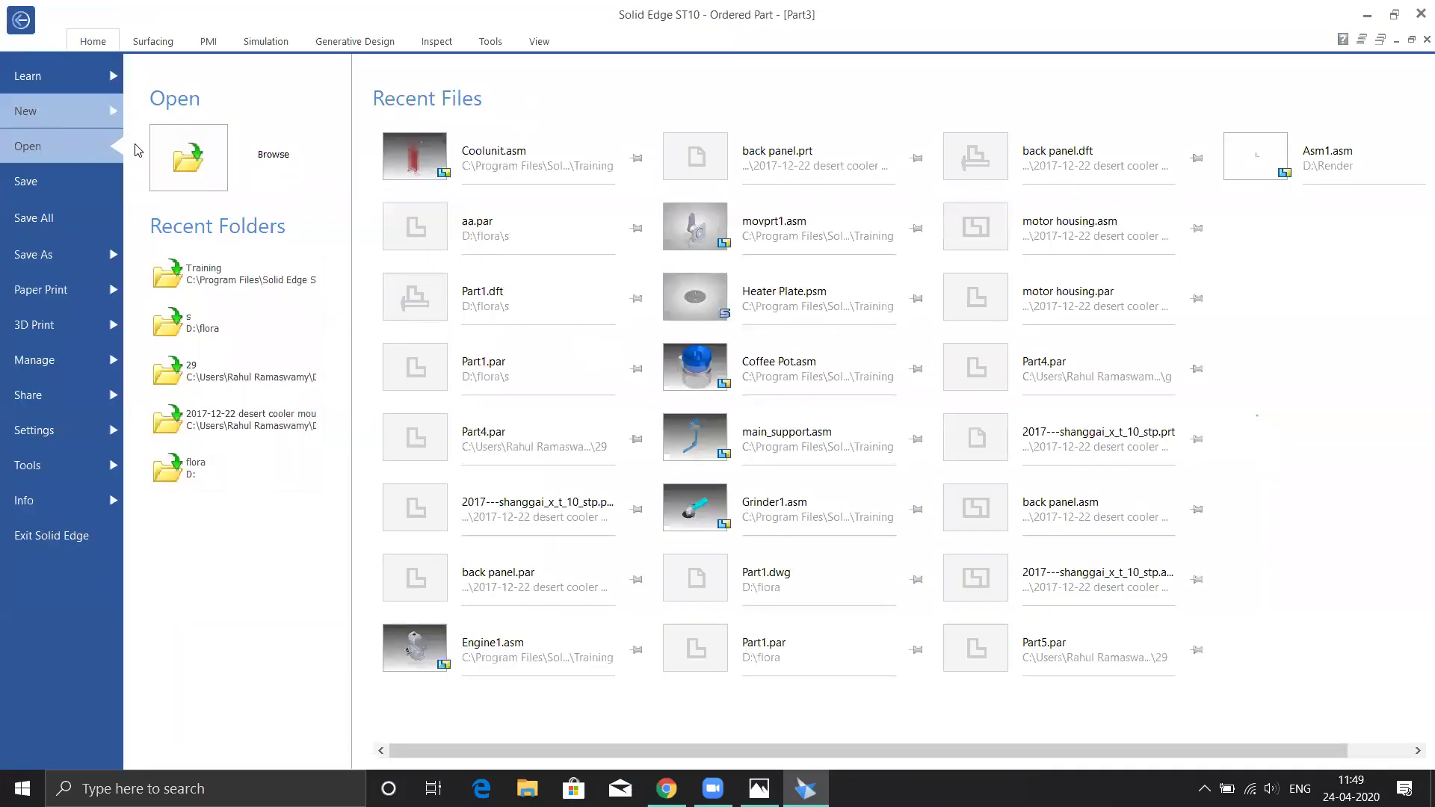
click(338, 488)
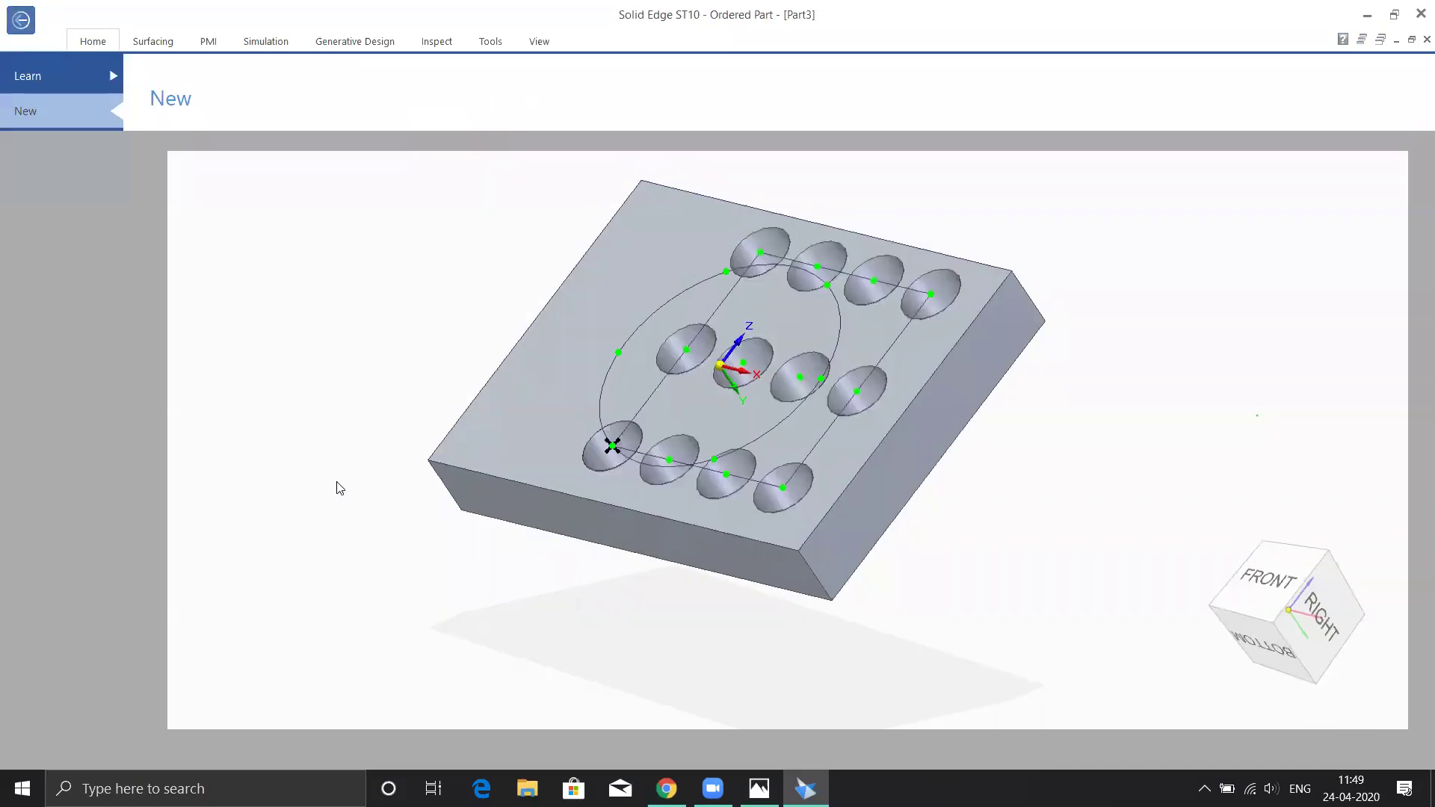